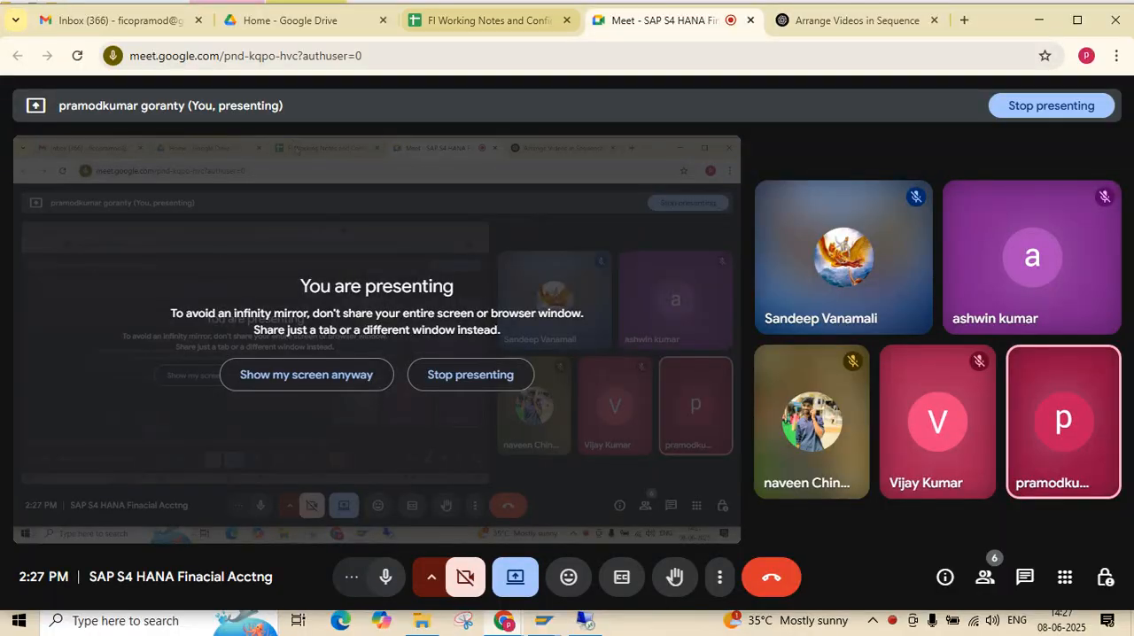
Examine the Purchase Returns and Extended With holding Tax rows on the Configuration Settings sheet of the FI working notes spreadsheet
{"action": "left_click", "coordinate": [489, 20]}
{"action": "left_click_drag", "start_coordinate": [148, 404], "coordinate": [709, 506]}
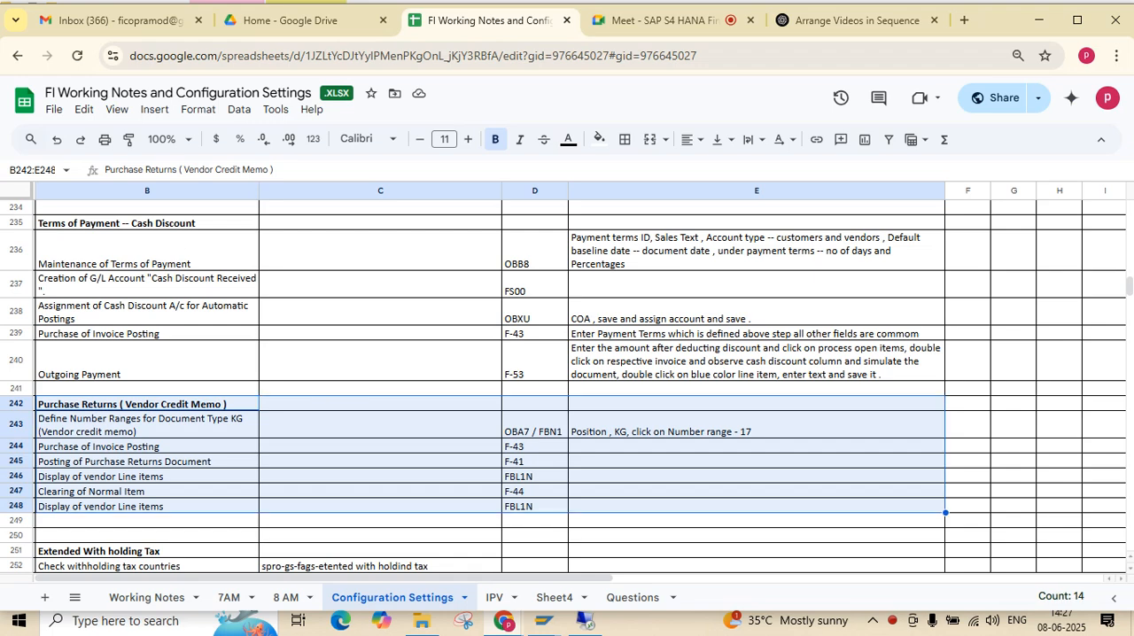
{"action": "left_click", "coordinate": [147, 521]}
{"action": "key", "text": "Down"}
{"action": "key", "text": "Down"}
{"action": "key", "text": "Down"}
{"action": "key", "text": "Down"}
{"action": "key", "text": "Down"}
{"action": "key", "text": "Down"}
{"action": "key", "text": "Down"}
{"action": "key", "text": "Down"}
{"action": "key", "text": "Down"}
{"action": "key", "text": "Down"}
{"action": "key", "text": "Down"}
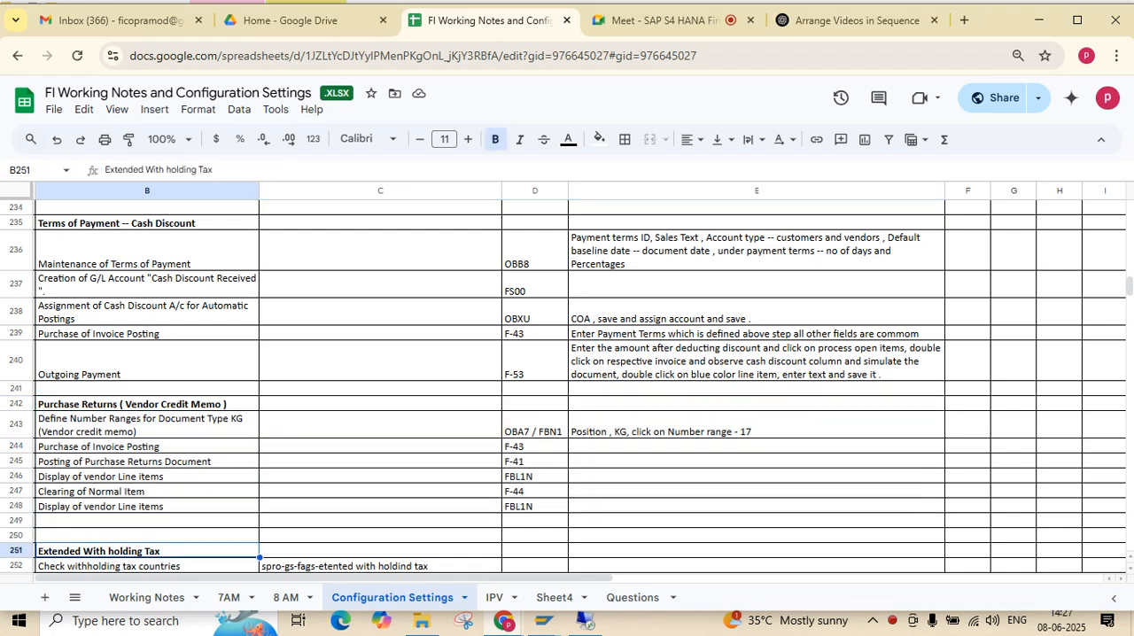
{"action": "key", "text": "Down"}
{"action": "key", "text": "Down"}
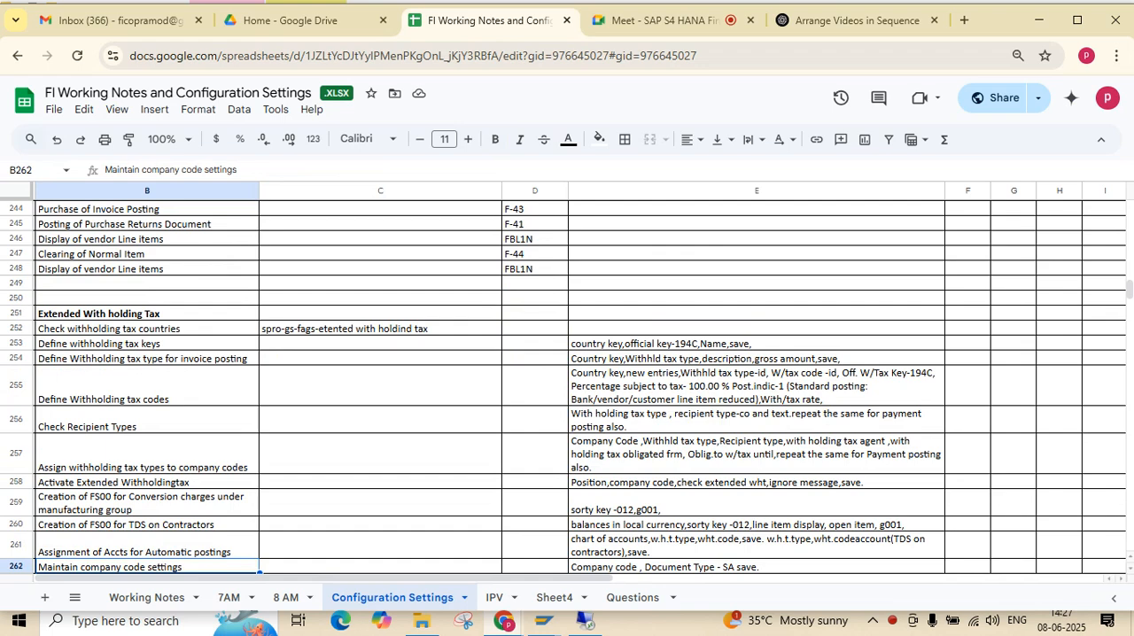
{"action": "key", "text": "ctrl+Up"}
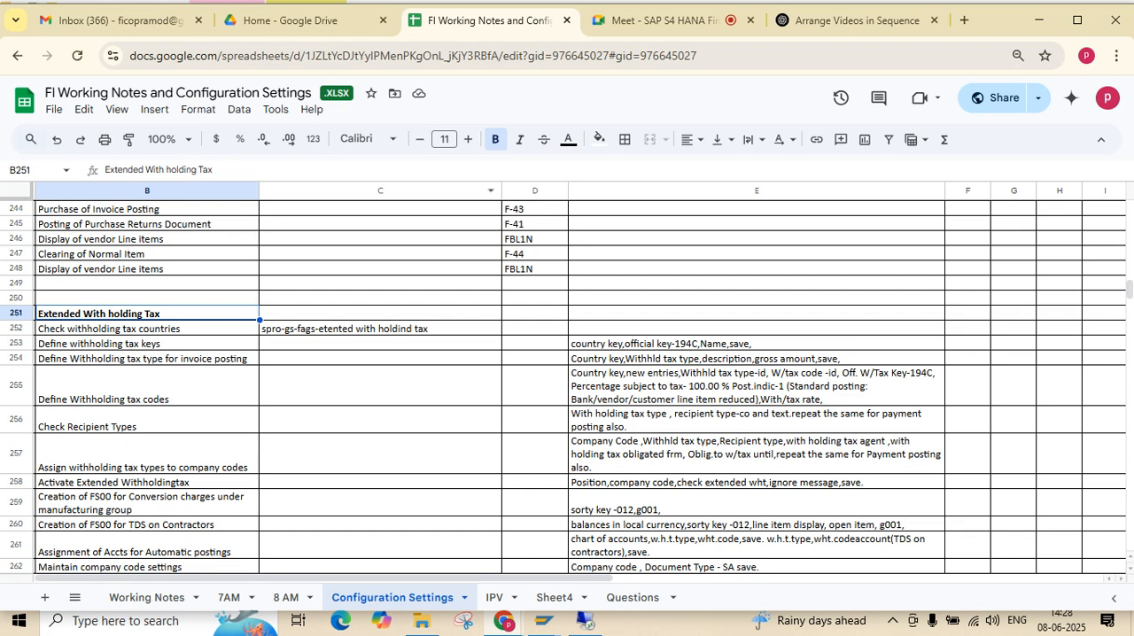
Switch to ChatGPT and ask for "TDS examples in India"
{"action": "left_click", "coordinate": [851, 20]}
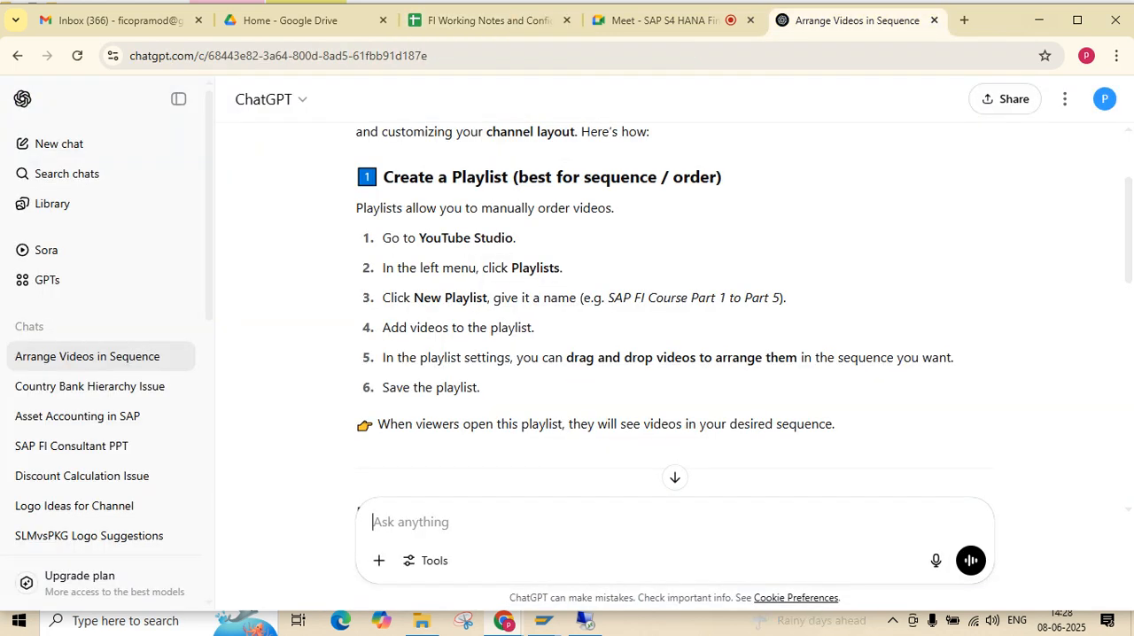
{"action": "type", "text": "TDS exampl"}
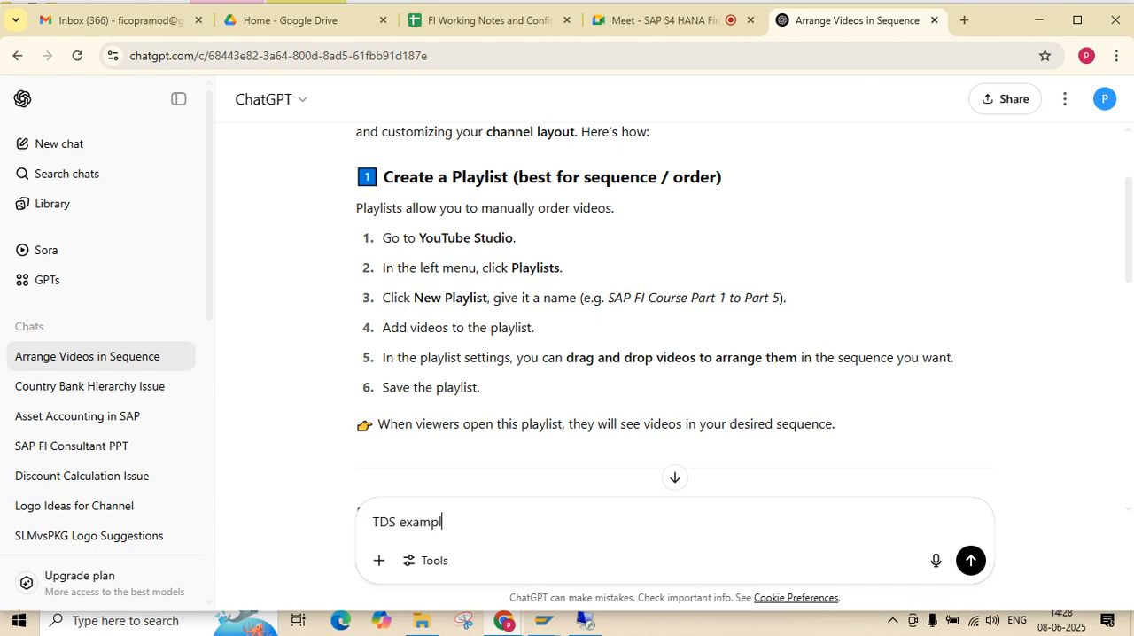
{"action": "type", "text": "es in India"}
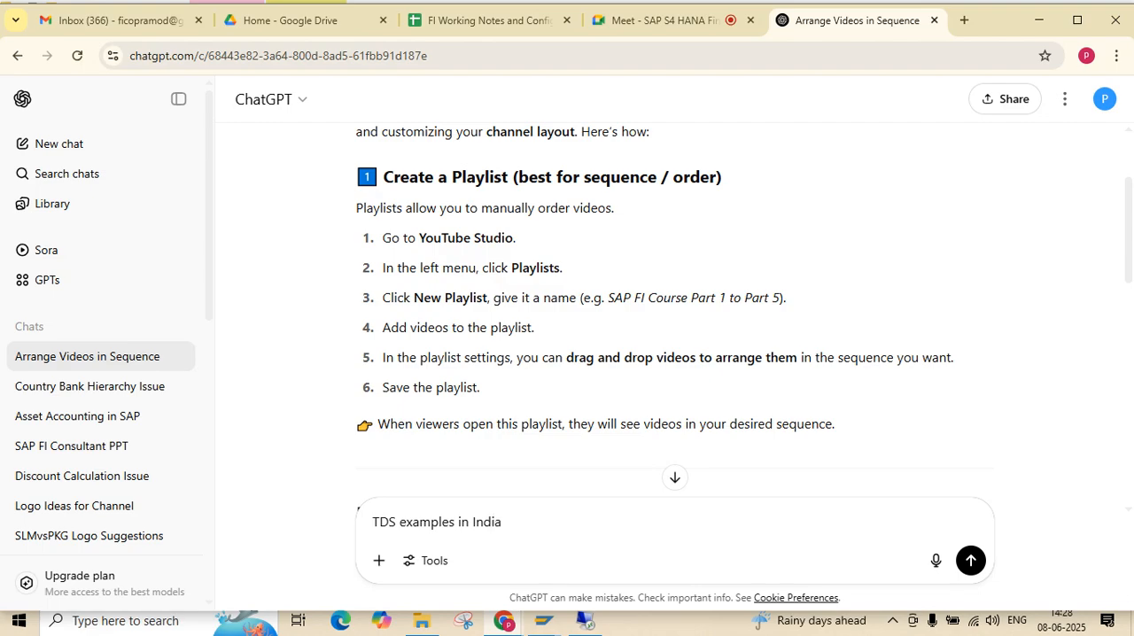
{"action": "key", "text": "Return"}
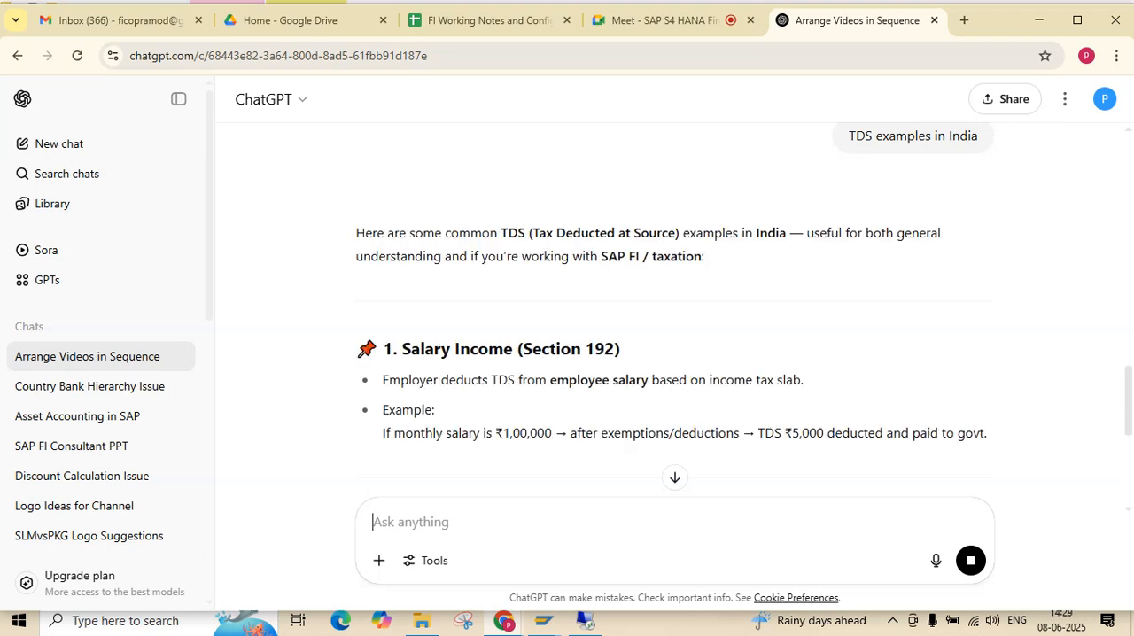
Read the TDS examples for salary income, fixed deposit interest, contractor payments, rent and immovable property purchase
{"action": "left_click_drag", "start_coordinate": [620, 348], "coordinate": [383, 348]}
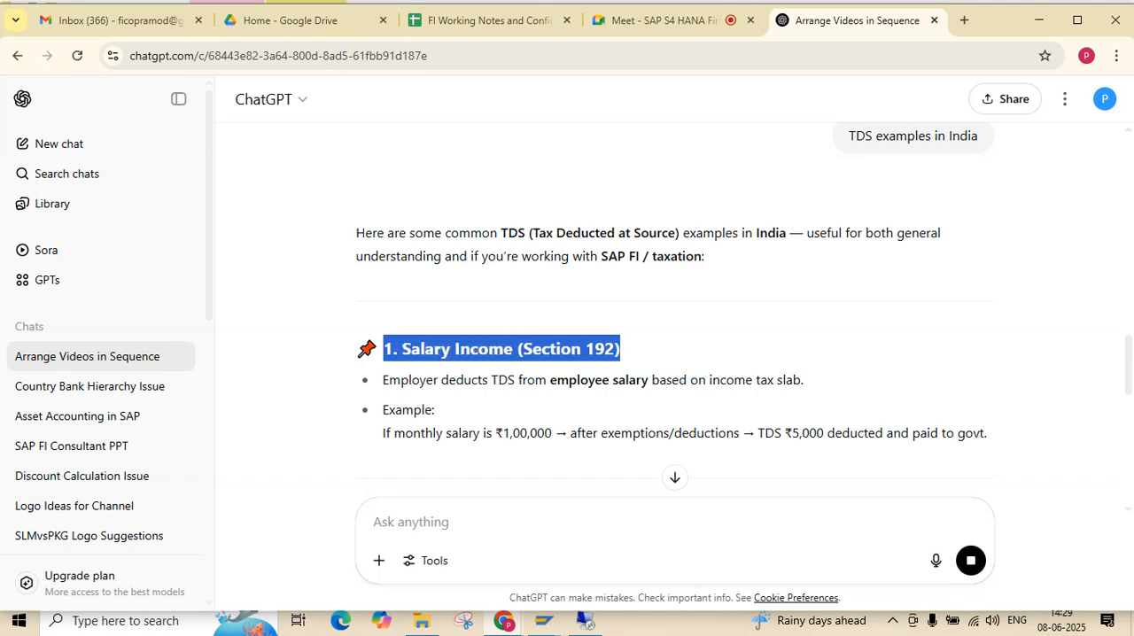
{"action": "scroll", "coordinate": [675, 315], "scroll_direction": "down", "scroll_amount": 2}
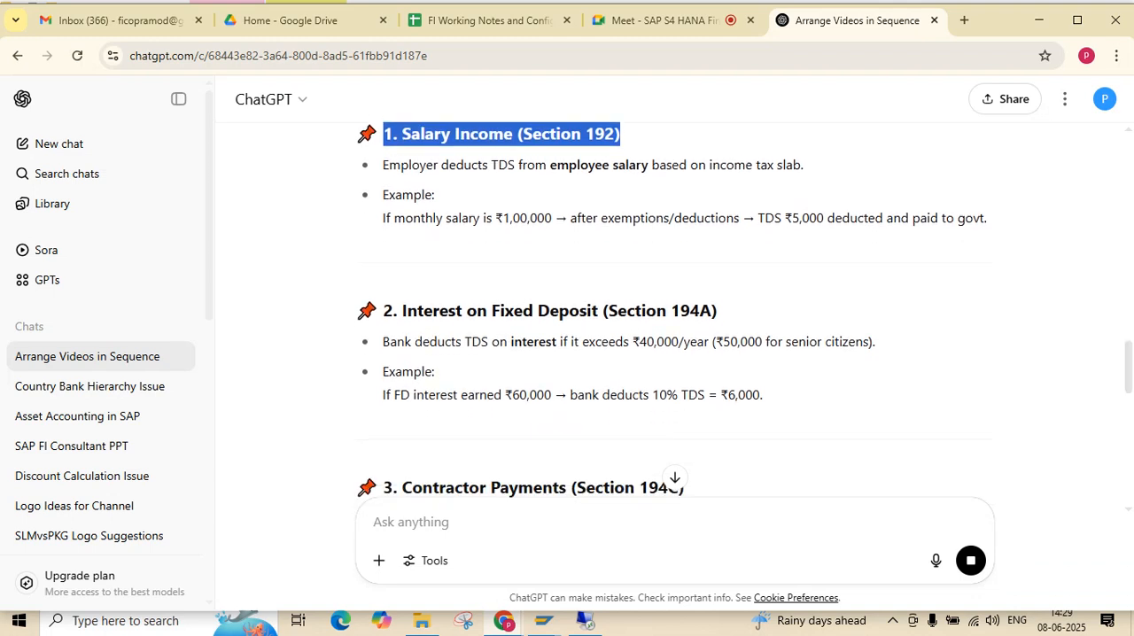
{"action": "left_click_drag", "start_coordinate": [718, 310], "coordinate": [381, 310]}
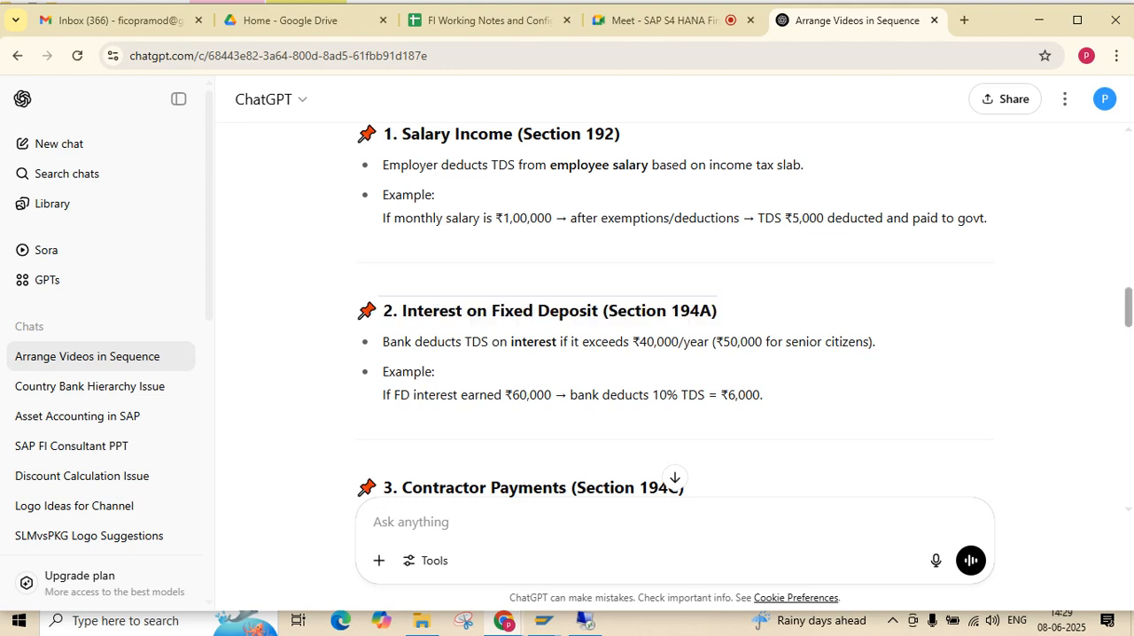
{"action": "scroll", "coordinate": [662, 313], "scroll_direction": "down", "scroll_amount": 3}
{"action": "scroll", "coordinate": [662, 313], "scroll_direction": "down", "scroll_amount": 1}
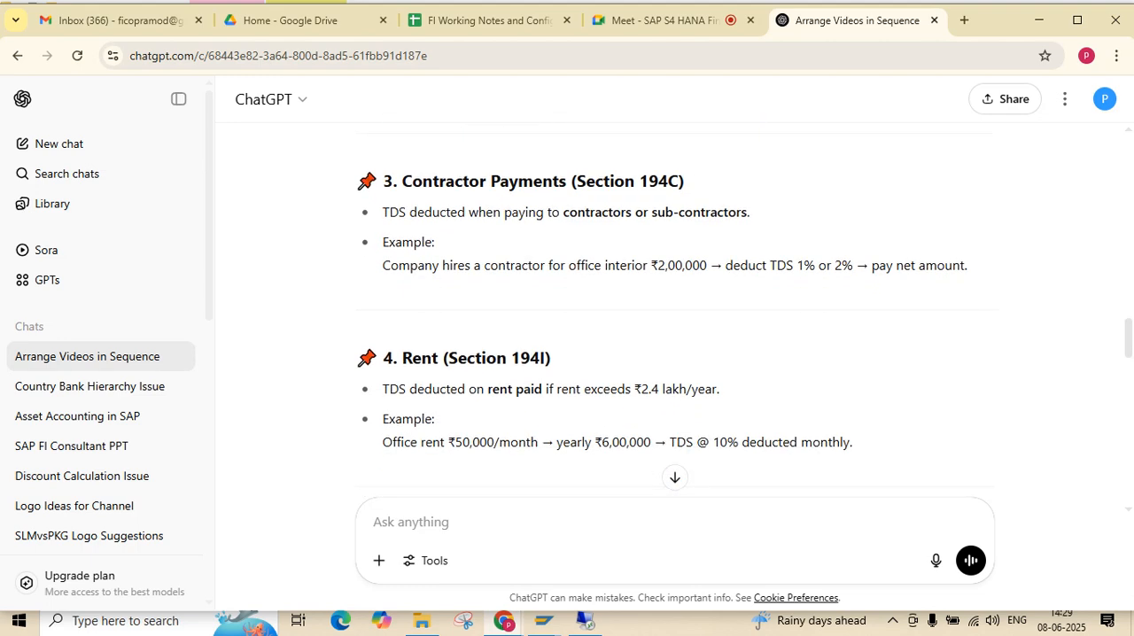
{"action": "left_click_drag", "start_coordinate": [685, 182], "coordinate": [518, 182]}
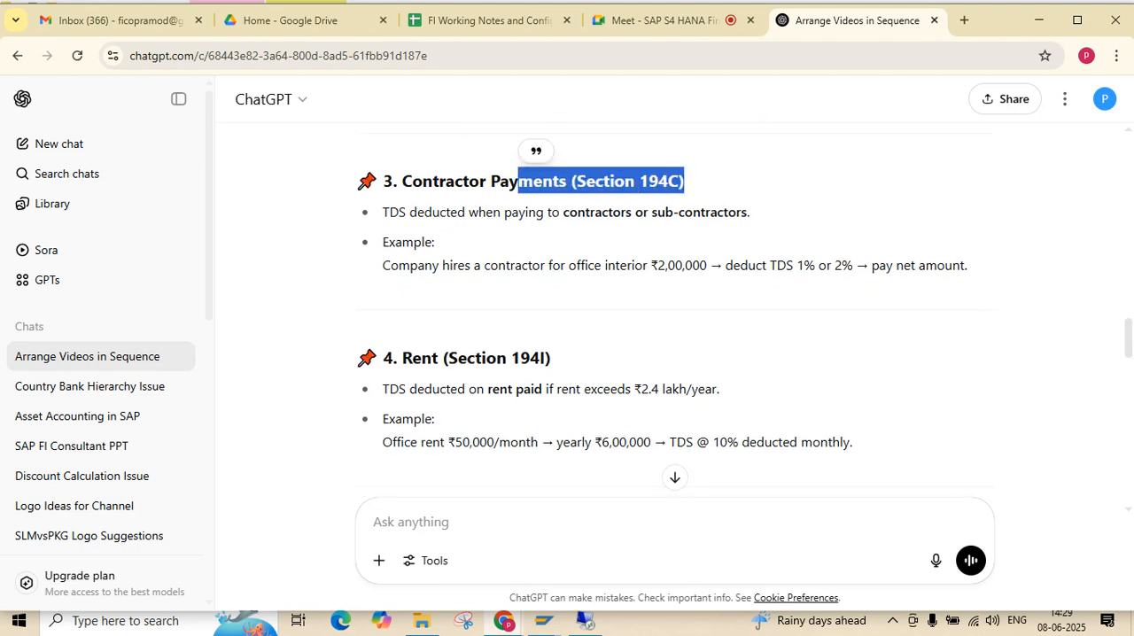
{"action": "left_click_drag", "start_coordinate": [551, 358], "coordinate": [402, 358]}
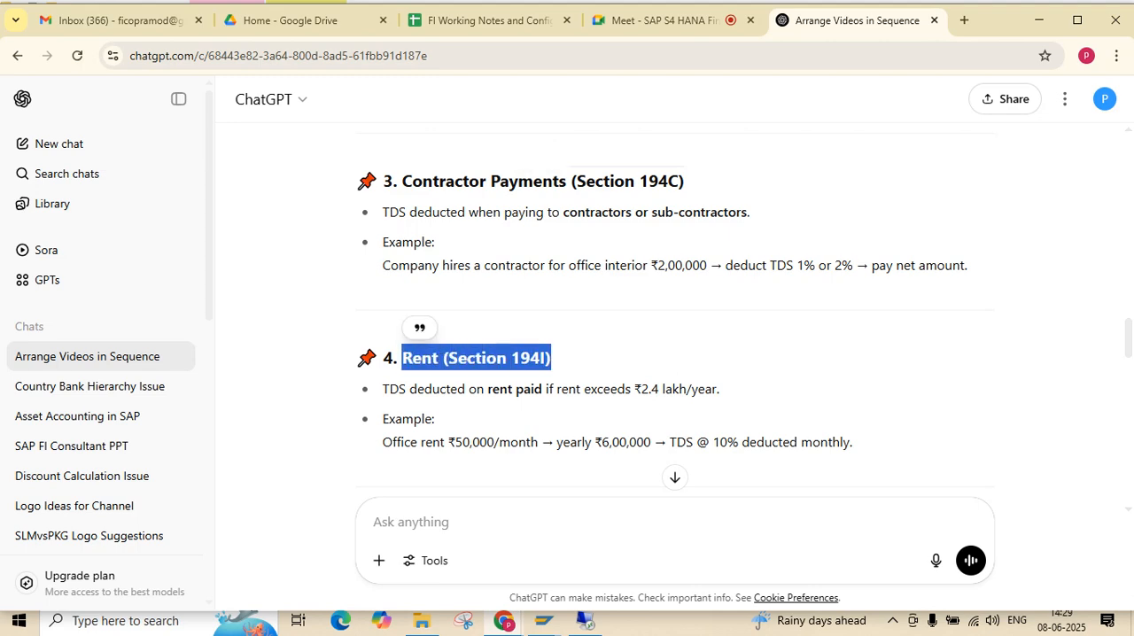
{"action": "scroll", "coordinate": [673, 310], "scroll_direction": "down", "scroll_amount": 2}
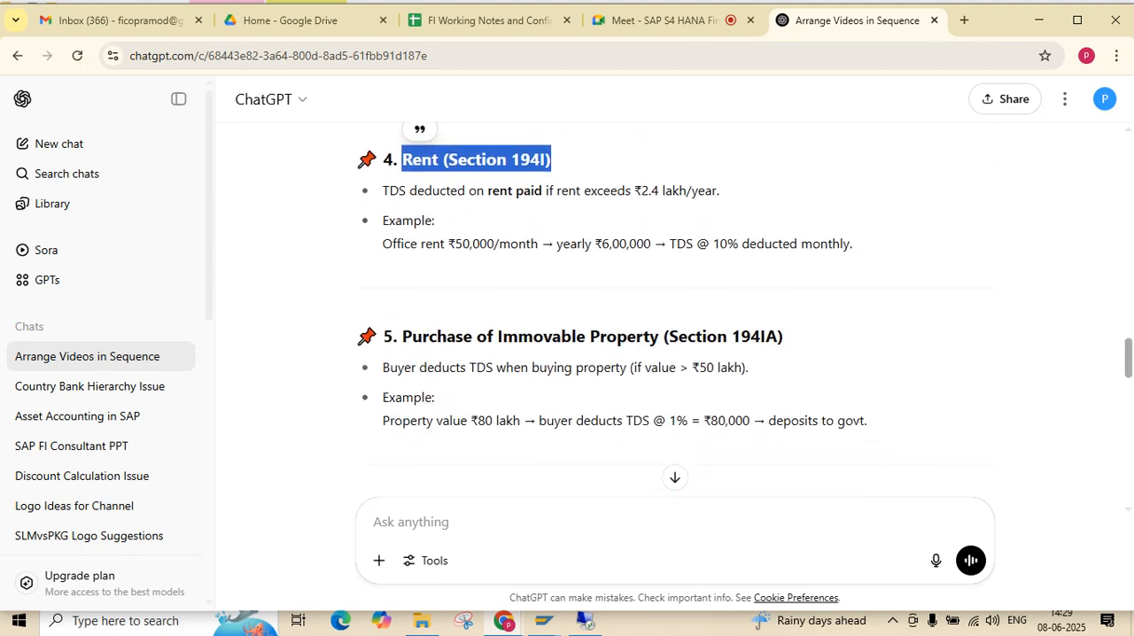
{"action": "scroll", "coordinate": [673, 311], "scroll_direction": "down", "scroll_amount": 3}
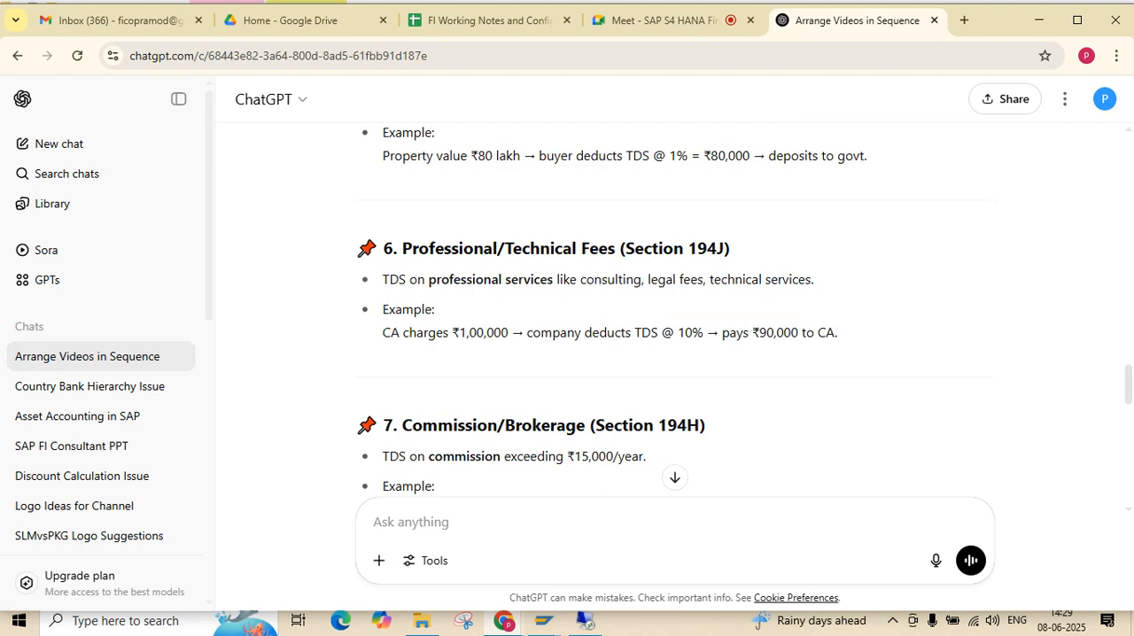
Read the TDS examples for professional fees, commission and dividend income, including the dividend threshold and the summary table of rates
{"action": "left_click_drag", "start_coordinate": [430, 249], "coordinate": [444, 249]}
{"action": "left_click", "coordinate": [437, 249]}
{"action": "left_click_drag", "start_coordinate": [649, 279], "coordinate": [556, 279]}
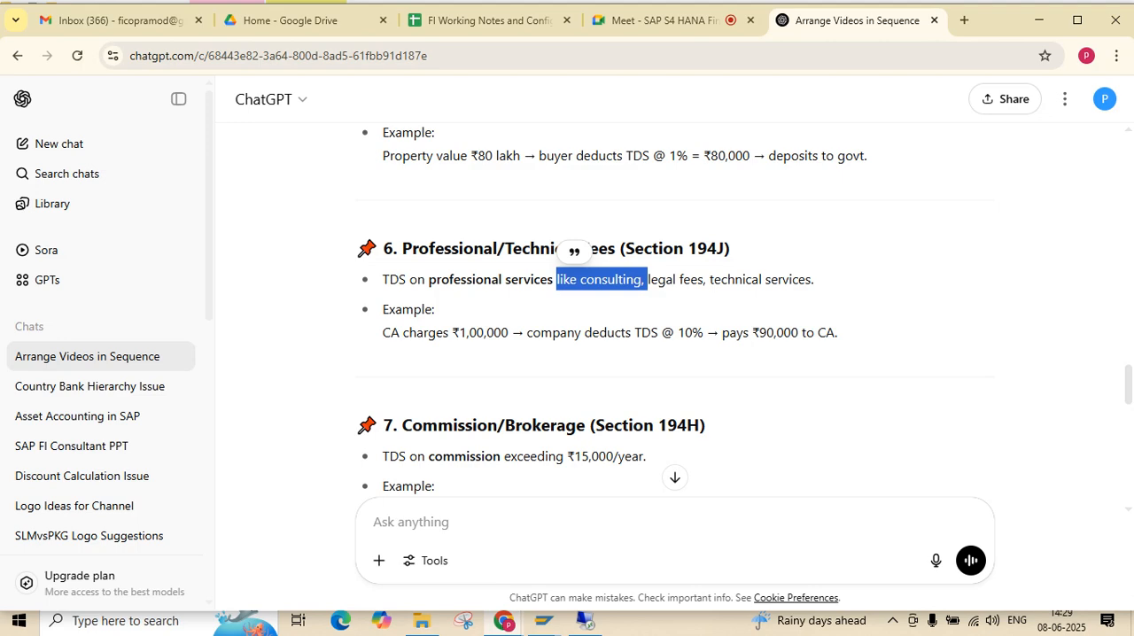
{"action": "scroll", "coordinate": [673, 310], "scroll_direction": "down", "scroll_amount": 3}
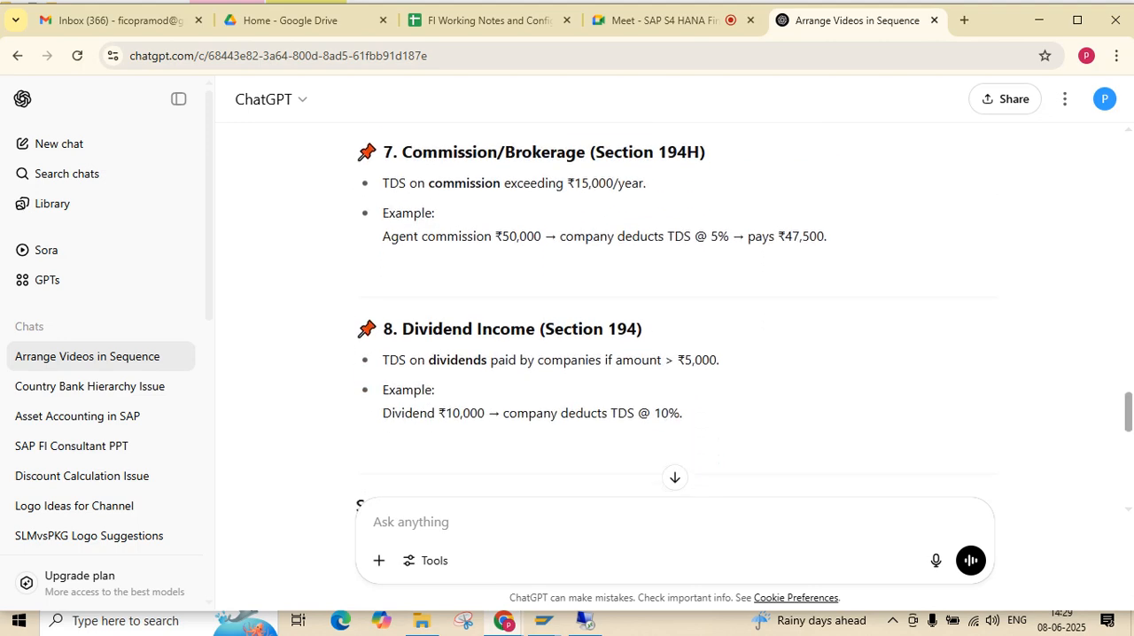
{"action": "scroll", "coordinate": [673, 310], "scroll_direction": "down", "scroll_amount": 2}
{"action": "scroll", "coordinate": [674, 310], "scroll_direction": "up", "scroll_amount": 1}
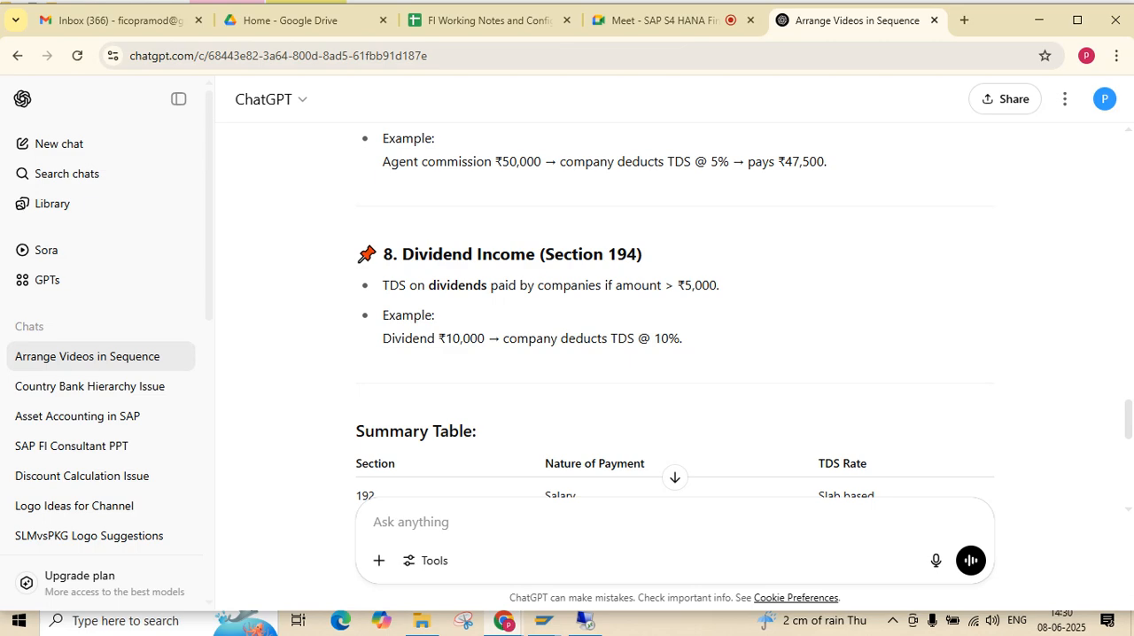
{"action": "left_click_drag", "start_coordinate": [683, 338], "coordinate": [356, 254]}
{"action": "left_click", "coordinate": [356, 254]}
{"action": "left_click_drag", "start_coordinate": [719, 286], "coordinate": [678, 285]}
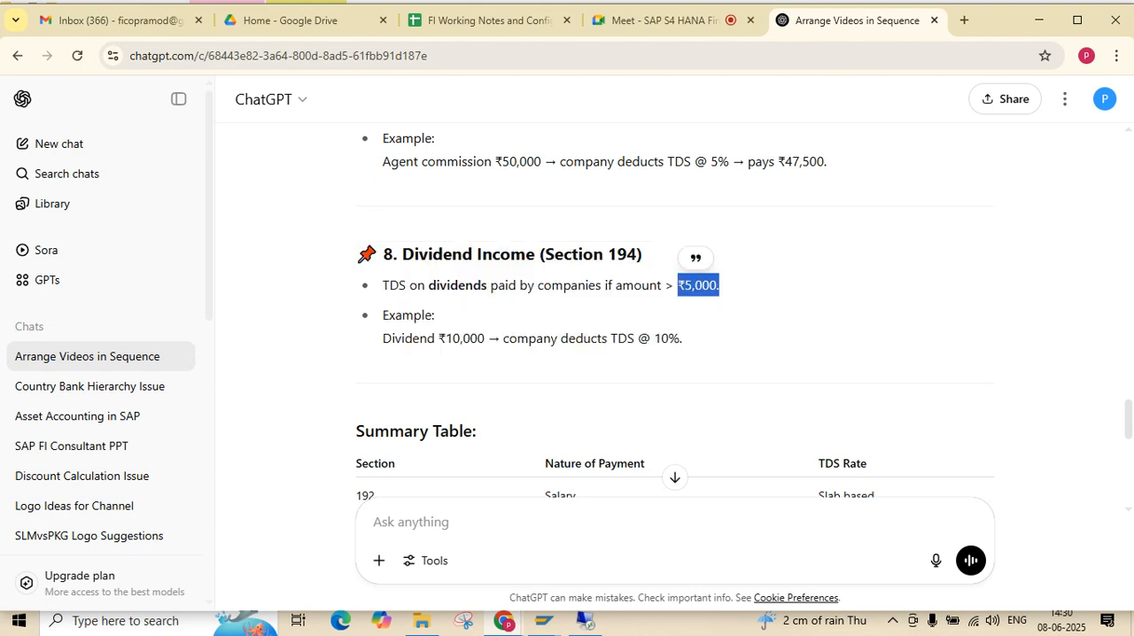
{"action": "scroll", "coordinate": [673, 310], "scroll_direction": "down", "scroll_amount": 3}
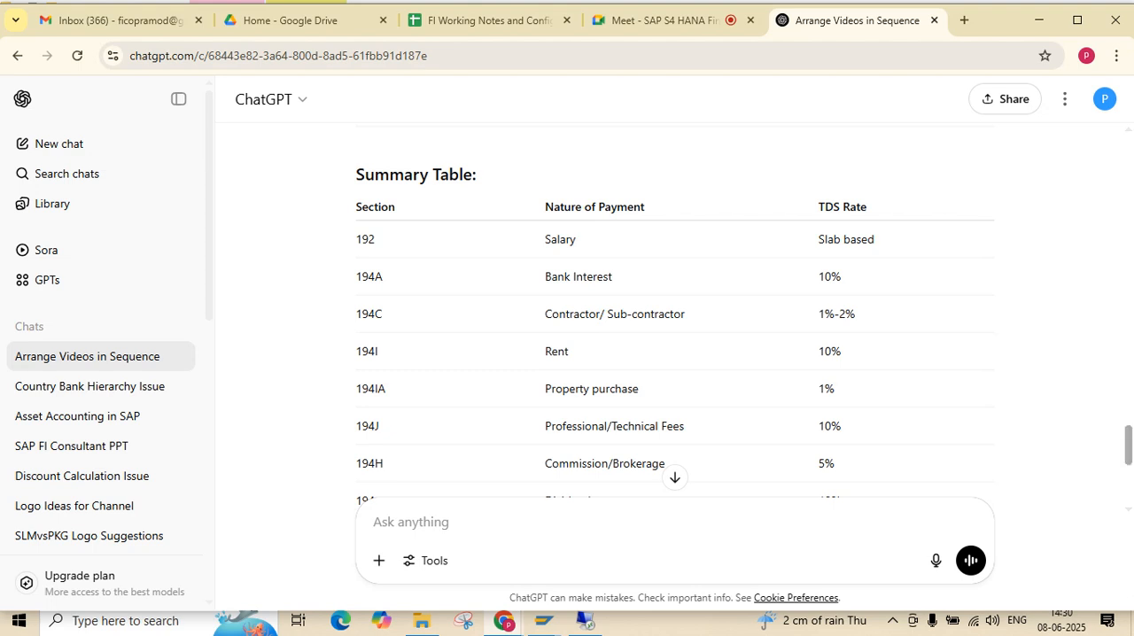
{"action": "scroll", "coordinate": [673, 310], "scroll_direction": "down", "scroll_amount": 2}
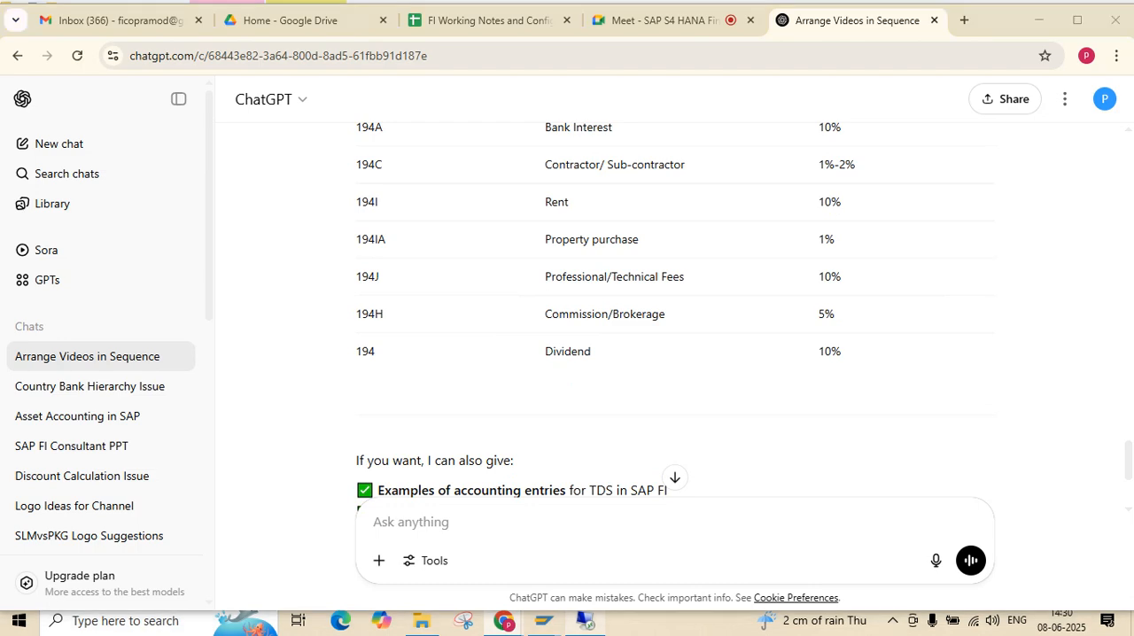
Switch to SAP in the remote desktop session and exit the G/L account display to SAP Easy Access
{"action": "left_click", "coordinate": [585, 622]}
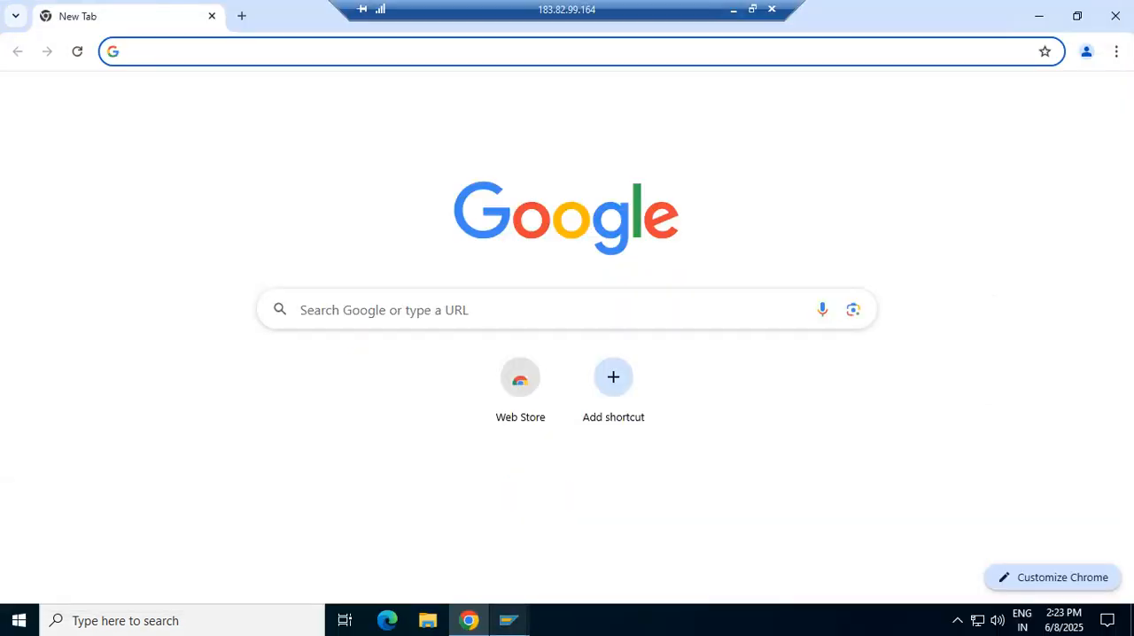
{"action": "left_click", "coordinate": [508, 620]}
{"action": "left_click", "coordinate": [1050, 549]}
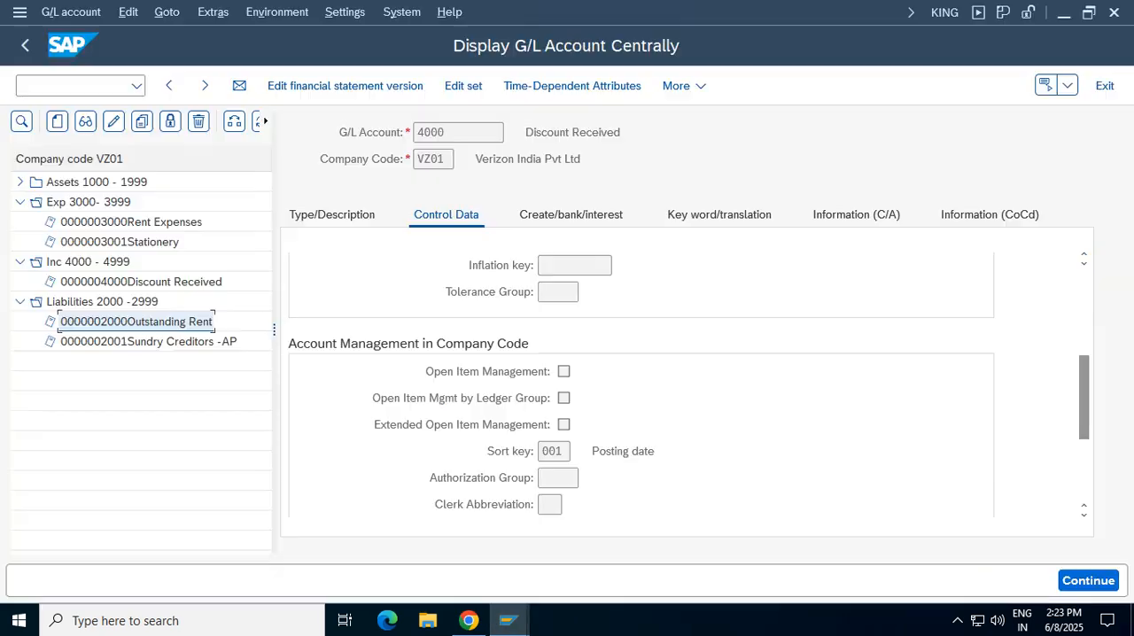
{"action": "left_click", "coordinate": [1103, 85]}
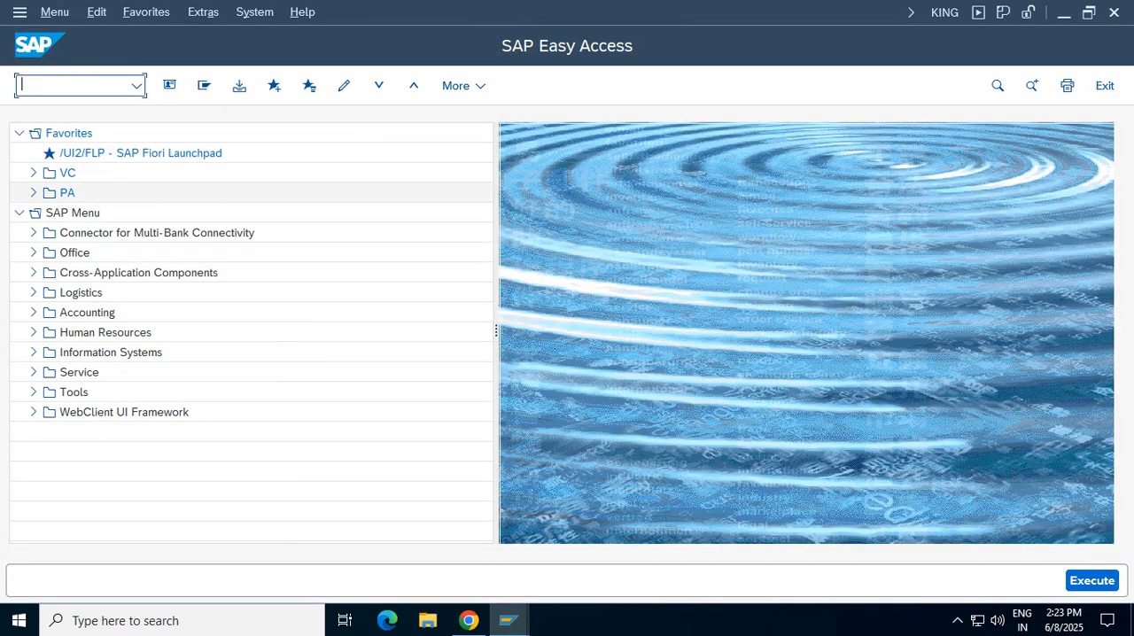
Run transaction spro and open the SAP Reference IMG
{"action": "type", "text": "spro"}
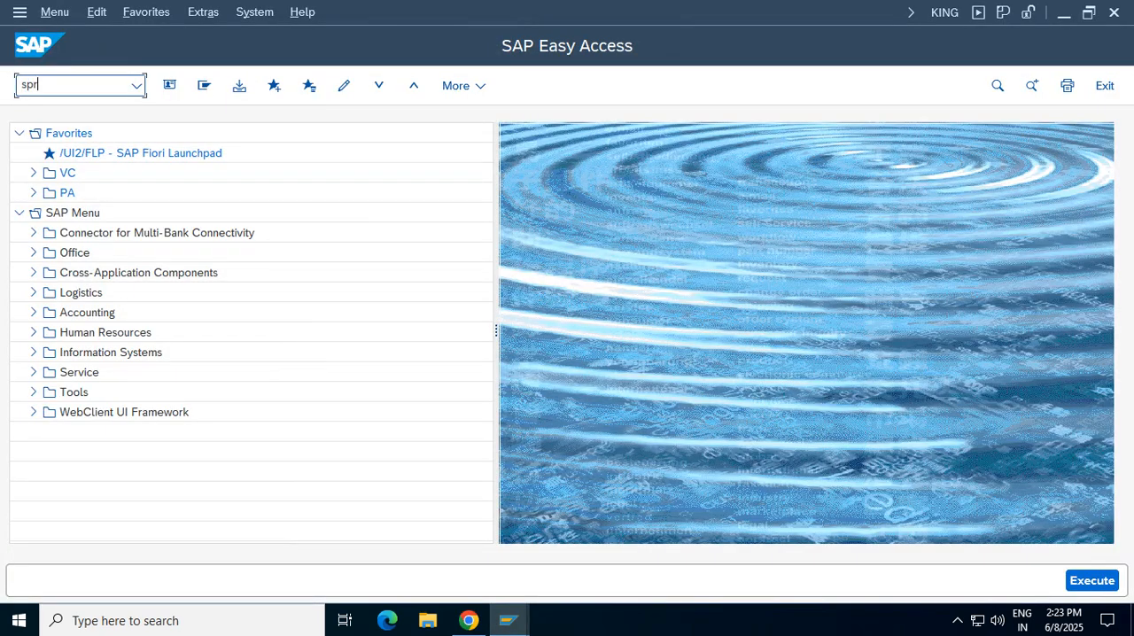
{"action": "key", "text": "Return"}
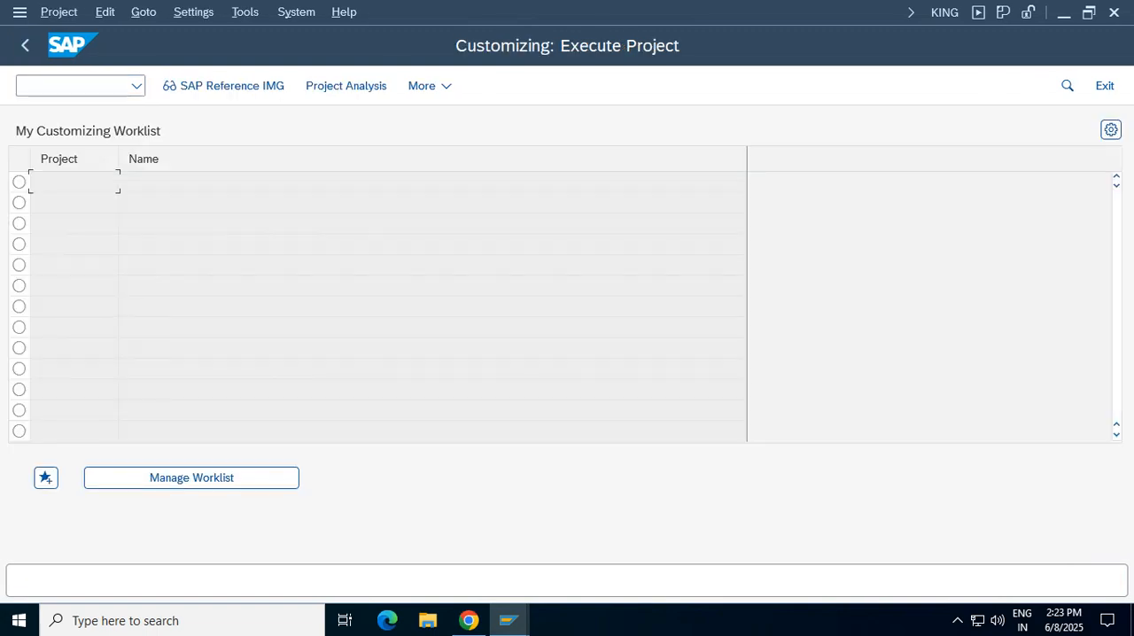
{"action": "left_click", "coordinate": [223, 86]}
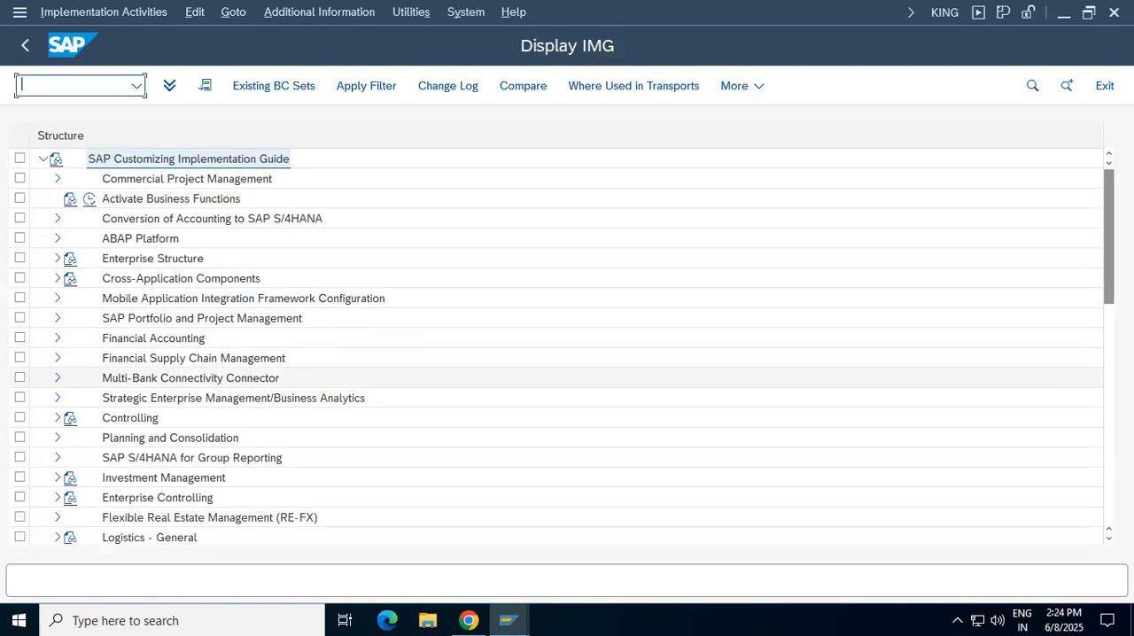
Expand Financial Accounting, Financial Accounting Global Settings and Withholding Tax in the IMG structure
{"action": "left_click", "coordinate": [152, 338]}
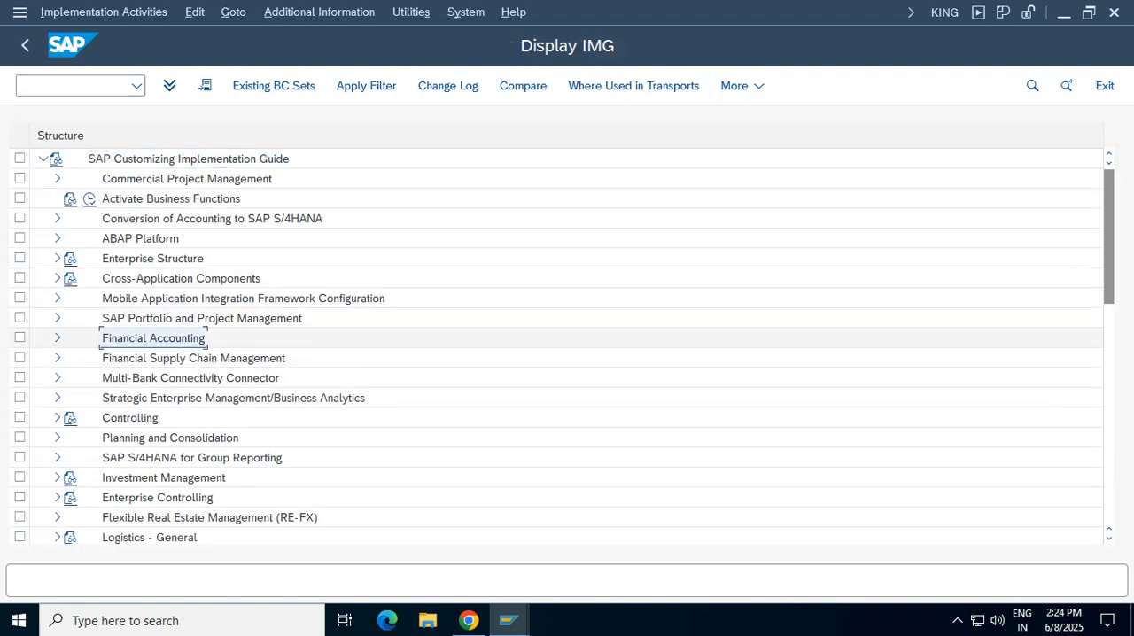
{"action": "double_click", "coordinate": [152, 339]}
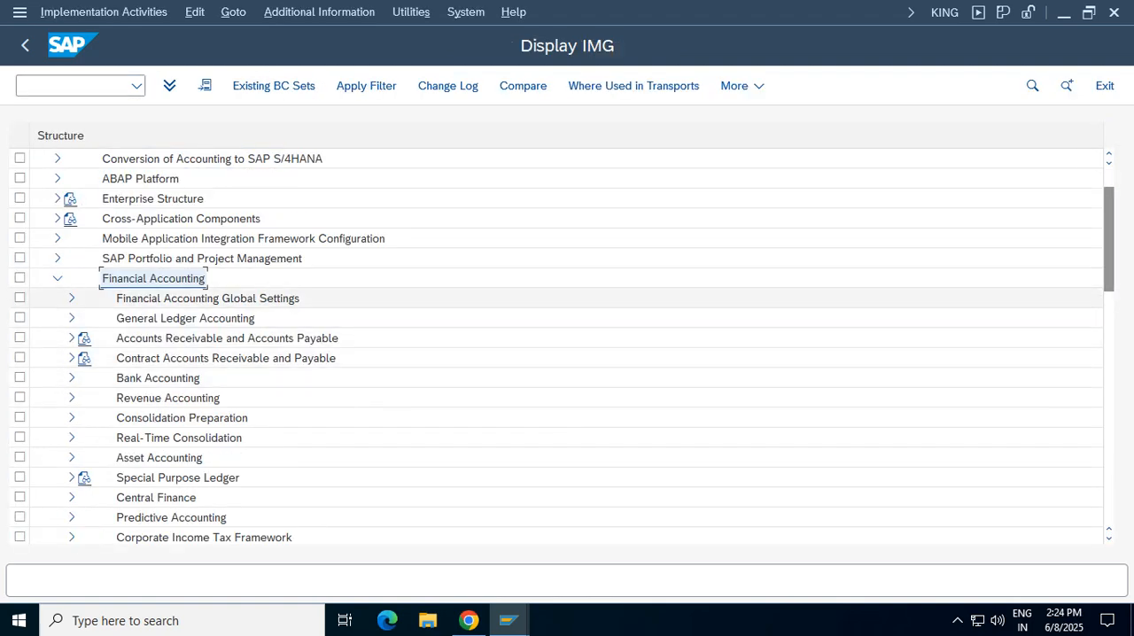
{"action": "left_click", "coordinate": [207, 299]}
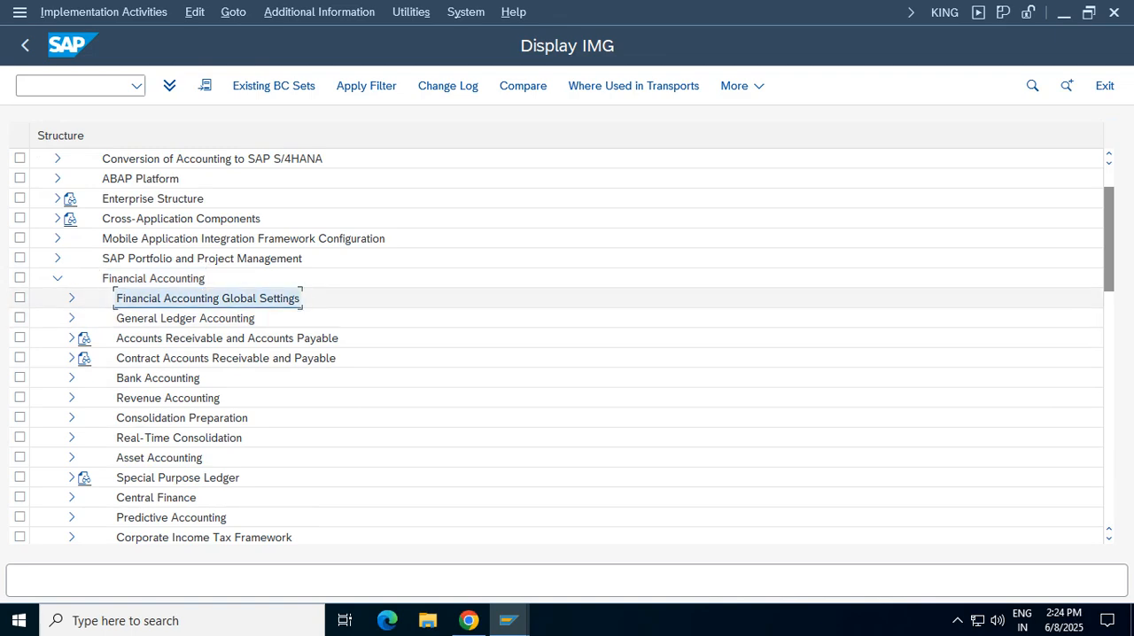
{"action": "double_click", "coordinate": [208, 298]}
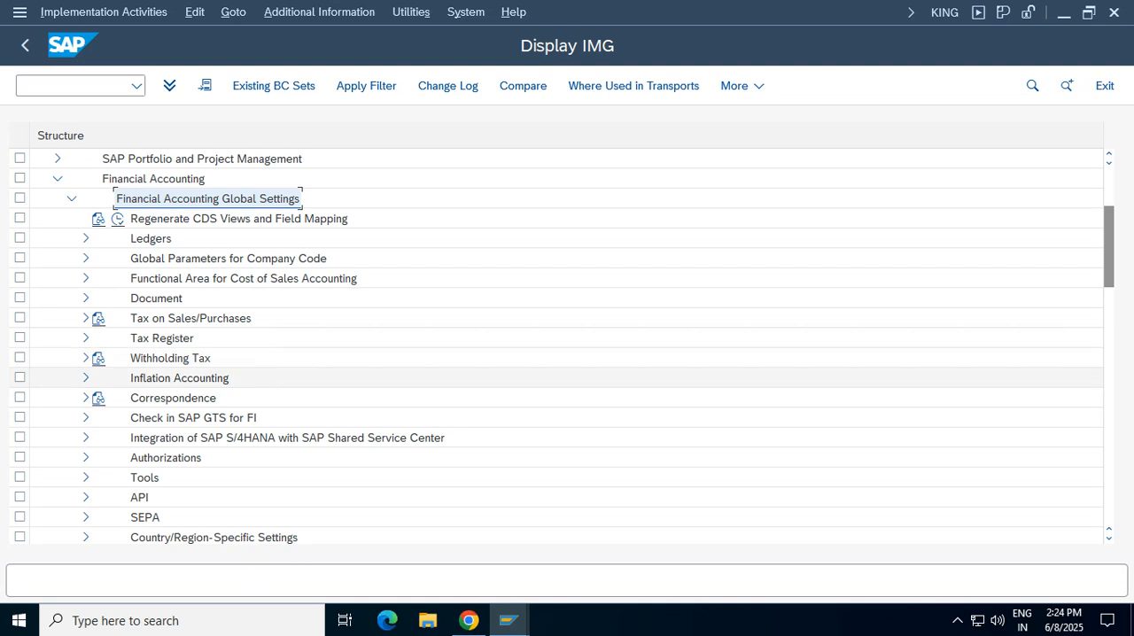
{"action": "left_click", "coordinate": [170, 359]}
{"action": "left_click", "coordinate": [86, 358]}
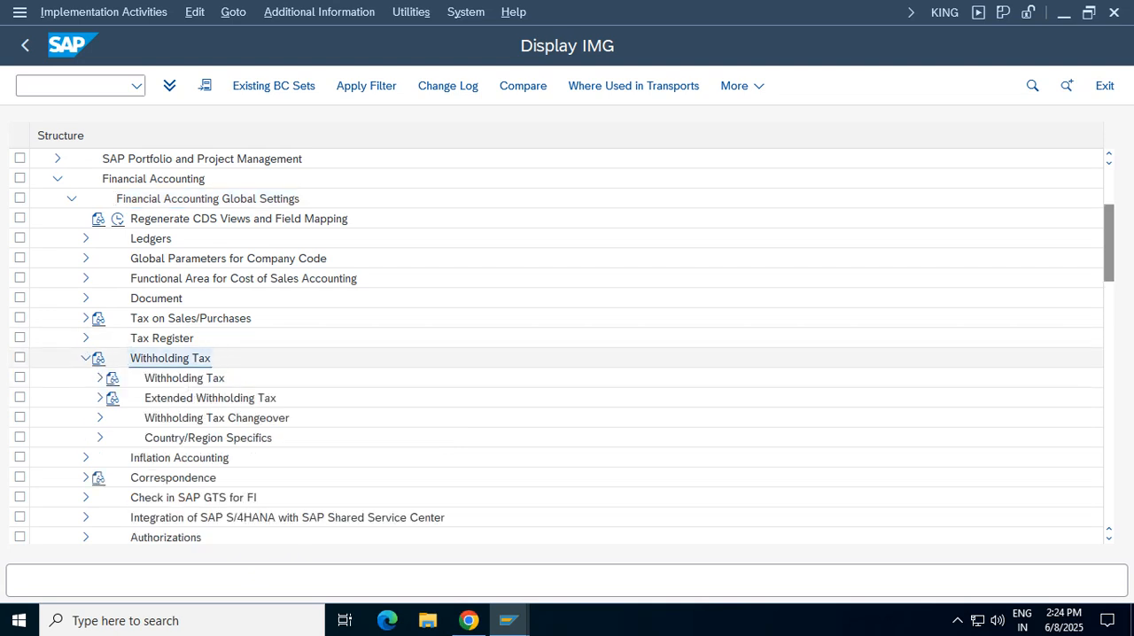
Compare the Withholding Tax and Extended Withholding Tax nodes beneath the expanded Withholding Tax branch
{"action": "left_click", "coordinate": [184, 378]}
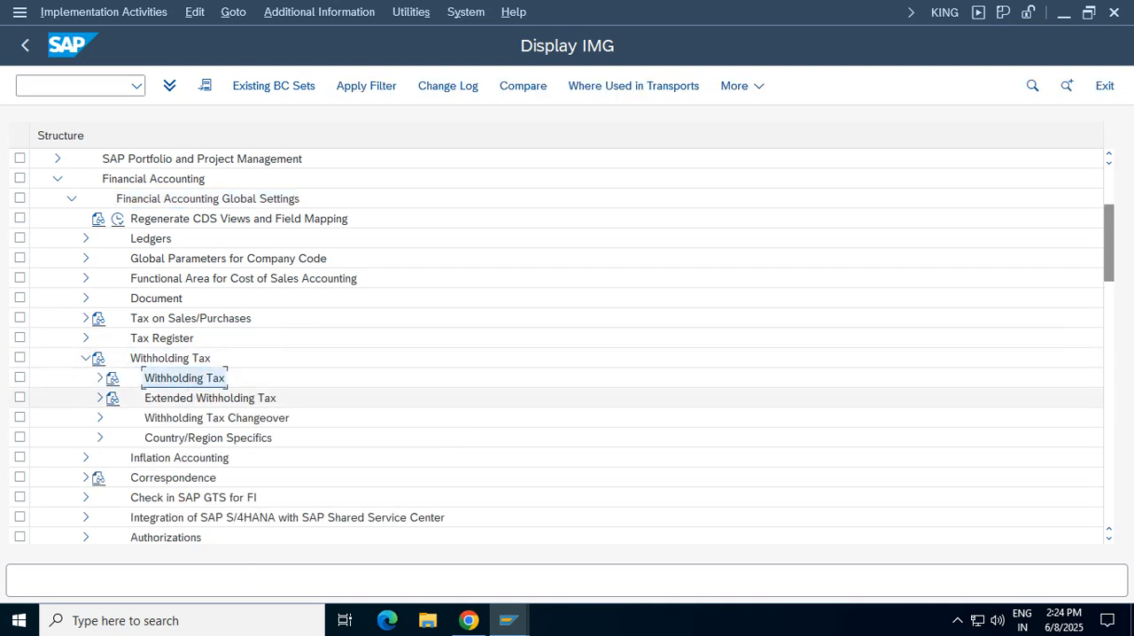
{"action": "left_click", "coordinate": [210, 398]}
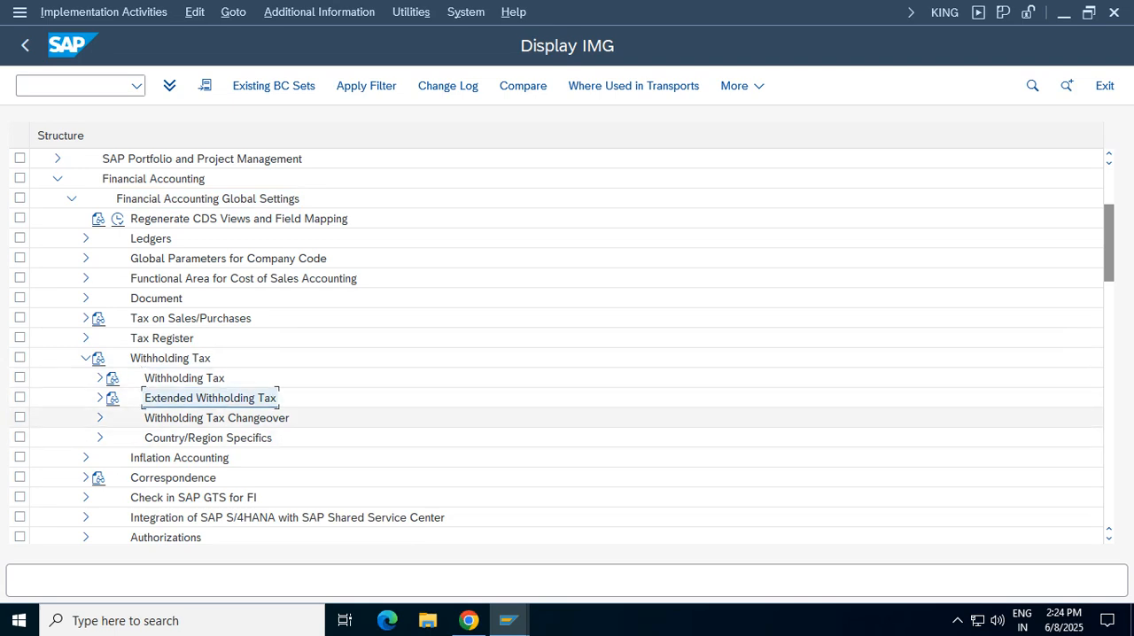
{"action": "left_click", "coordinate": [184, 379]}
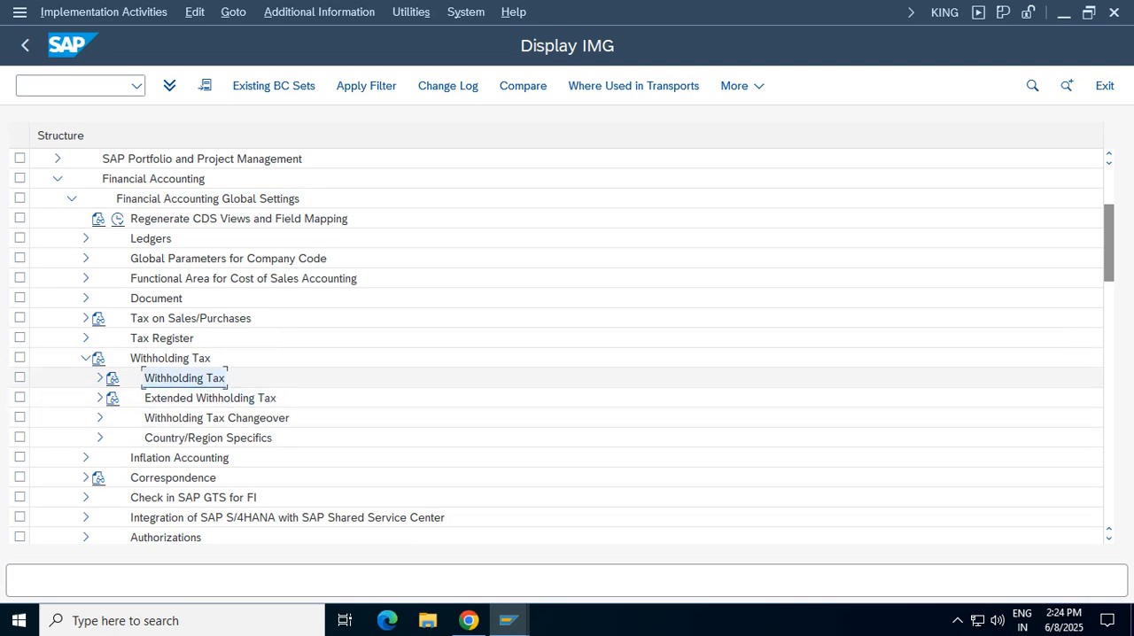
Expand Extended Withholding Tax and its Basic Settings in the IMG structure
{"action": "left_click", "coordinate": [210, 398]}
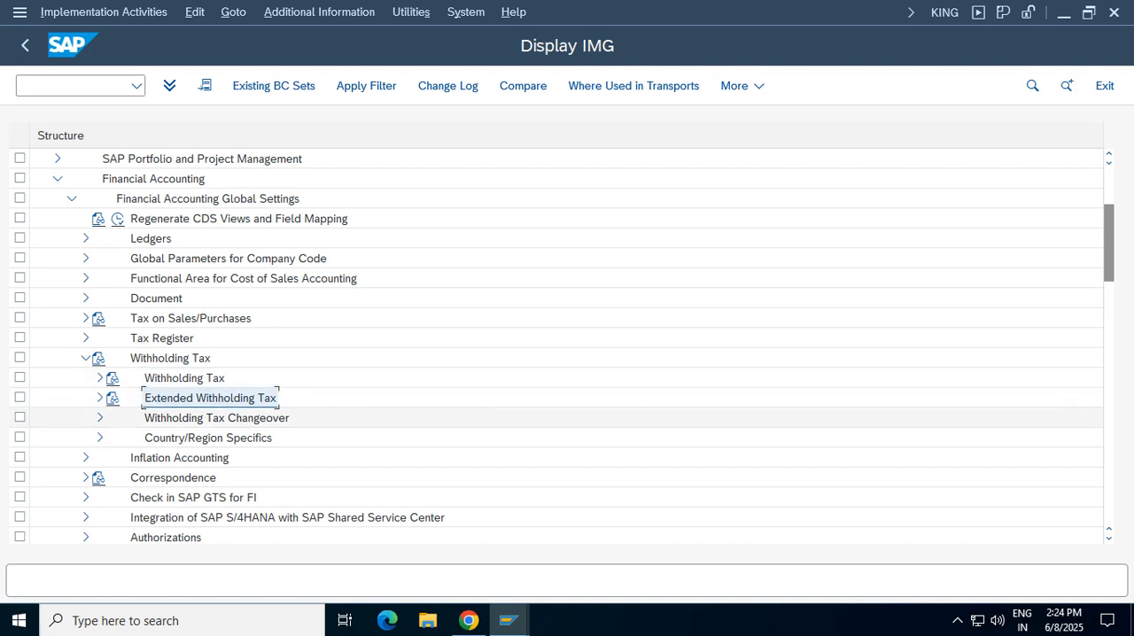
{"action": "left_click", "coordinate": [100, 398]}
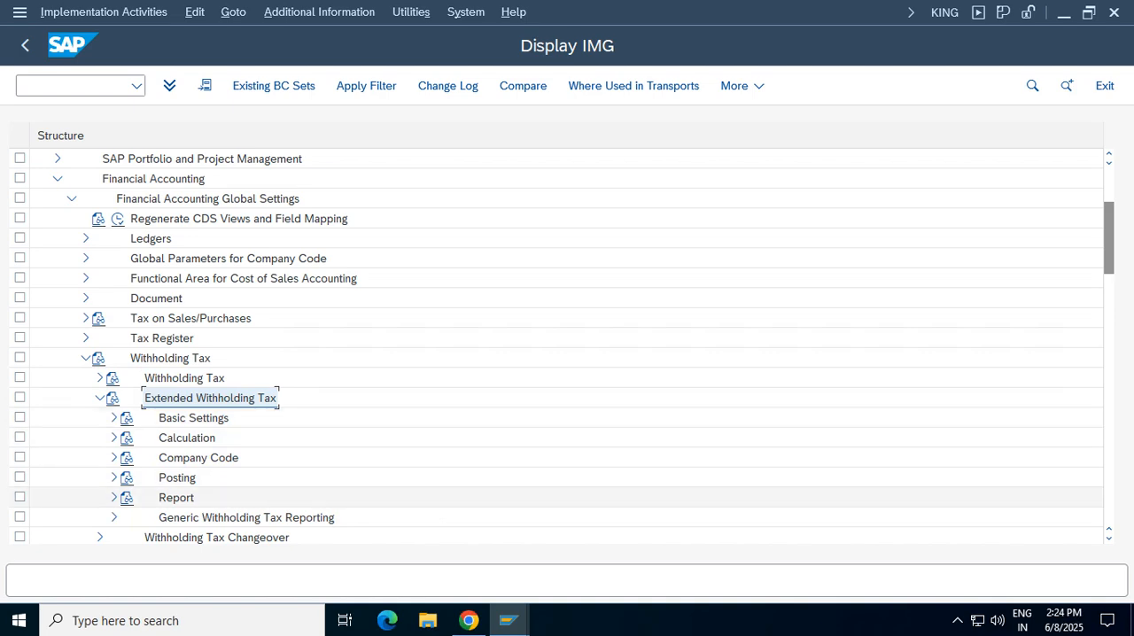
{"action": "left_click", "coordinate": [114, 418]}
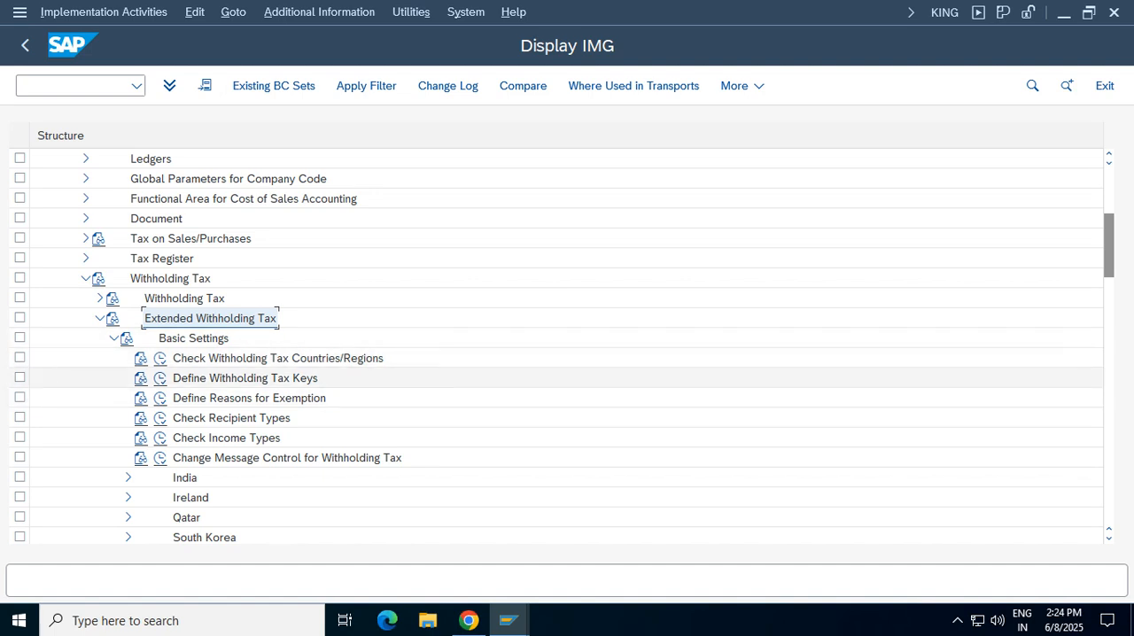
Open Check Withholding Tax Countries/Regions and position the list at country IN
{"action": "left_click", "coordinate": [277, 359]}
{"action": "left_click", "coordinate": [161, 359]}
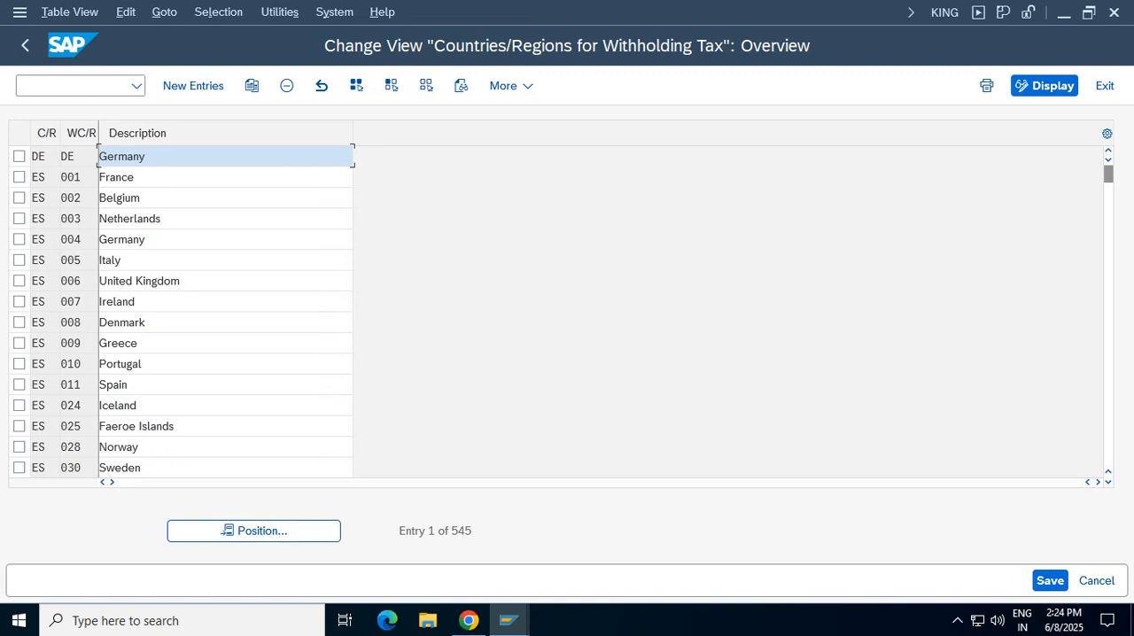
{"action": "left_click", "coordinate": [255, 531]}
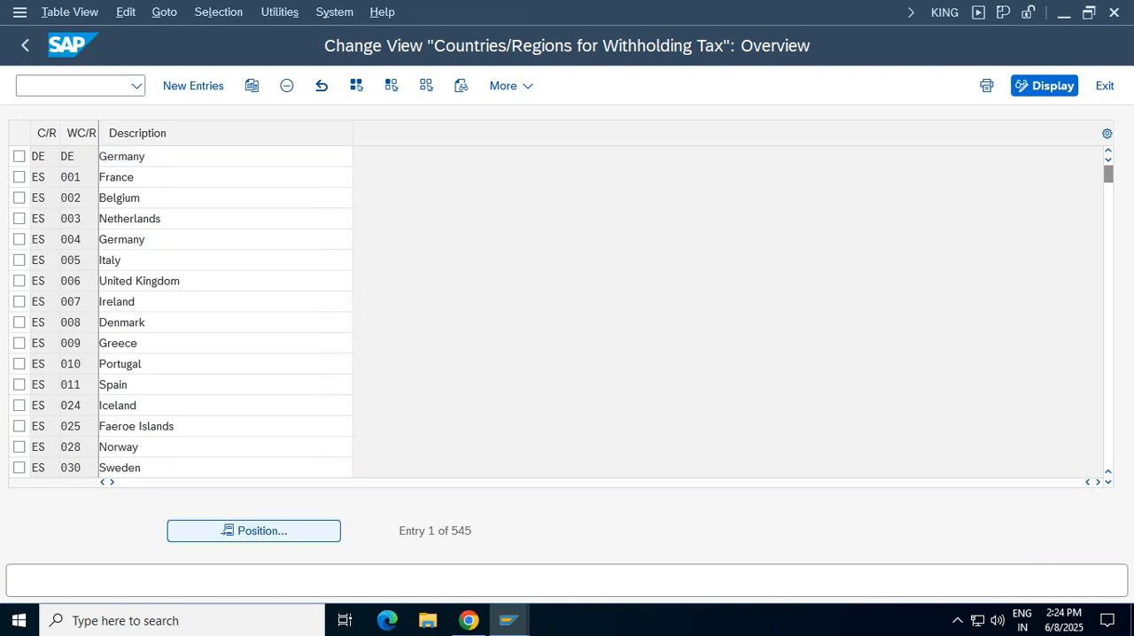
{"action": "type", "text": "n"}
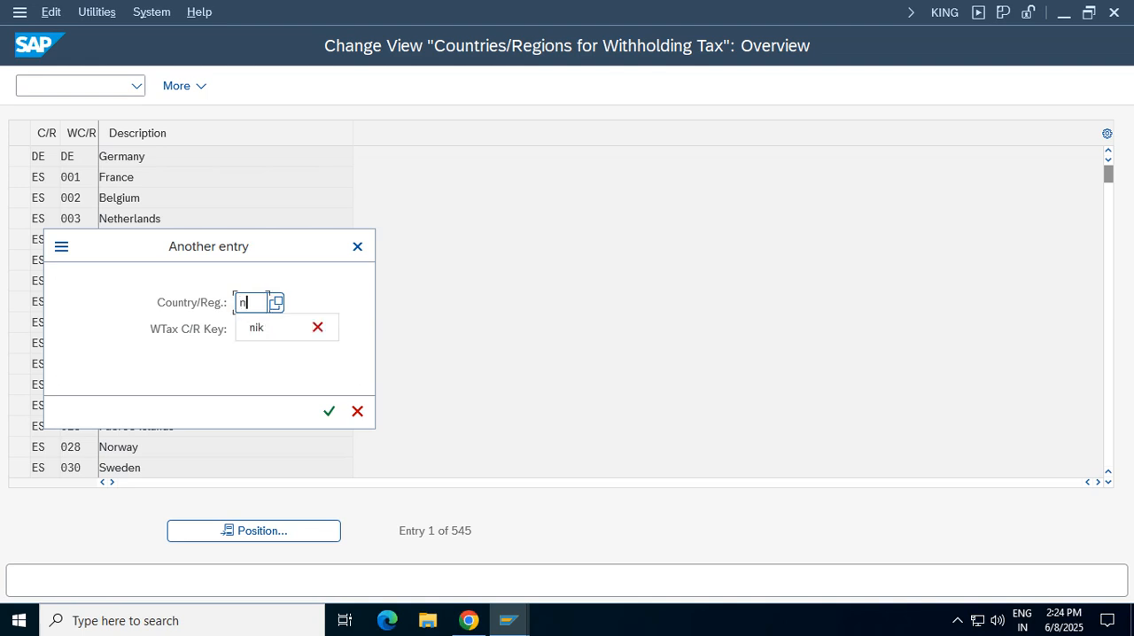
{"action": "key", "text": "BackSpace"}
{"action": "type", "text": "in"}
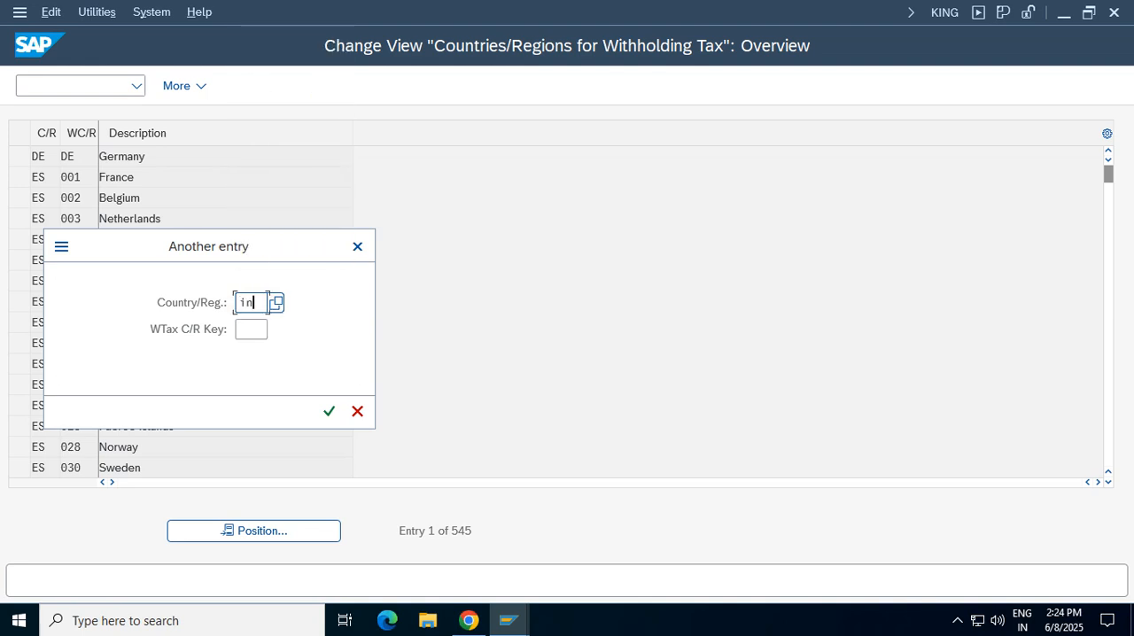
{"action": "key", "text": "Return"}
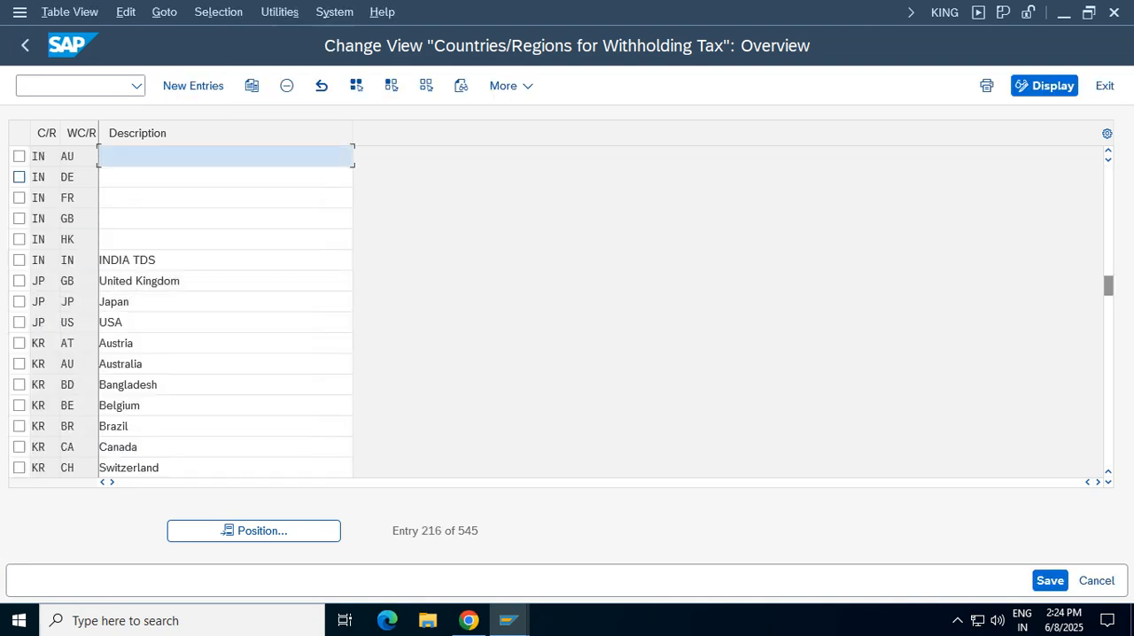
Examine the withholding tax country keys listed for India, then return to the IMG
{"action": "left_click", "coordinate": [63, 151]}
{"action": "left_click", "coordinate": [63, 255]}
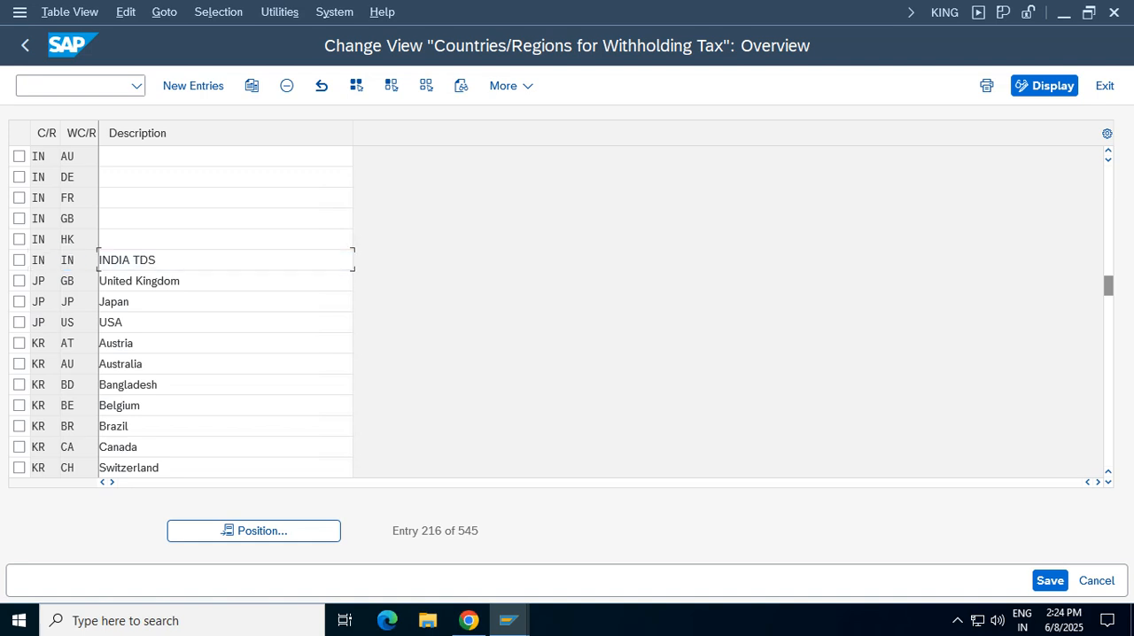
{"action": "left_click", "coordinate": [25, 45]}
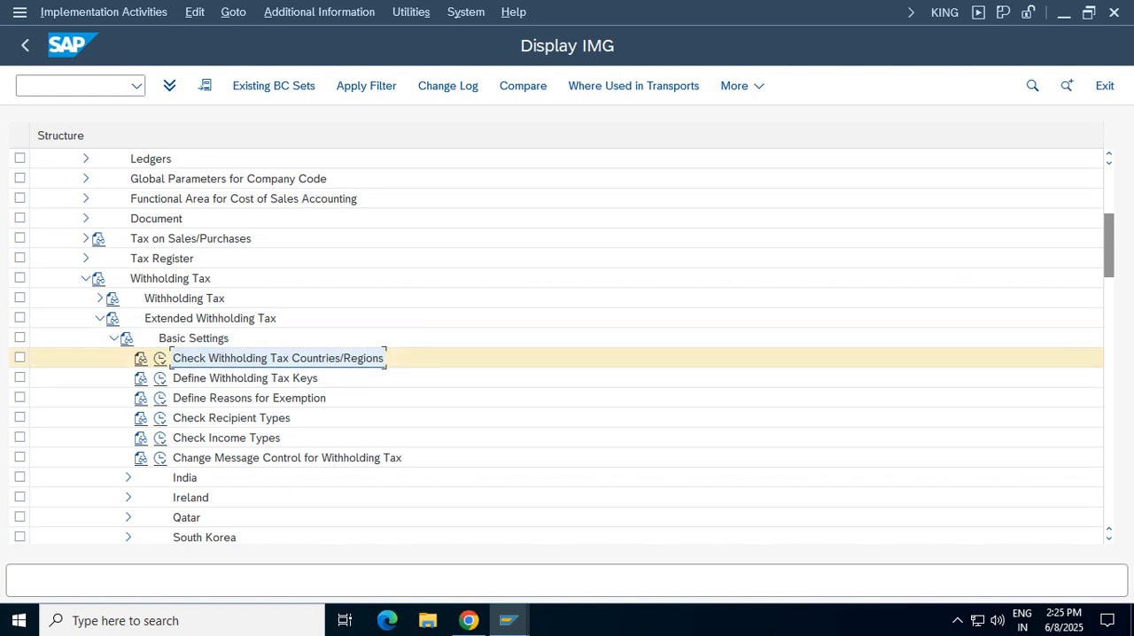
Open Define Withholding Tax Keys for country/region key IN
{"action": "left_click", "coordinate": [222, 378]}
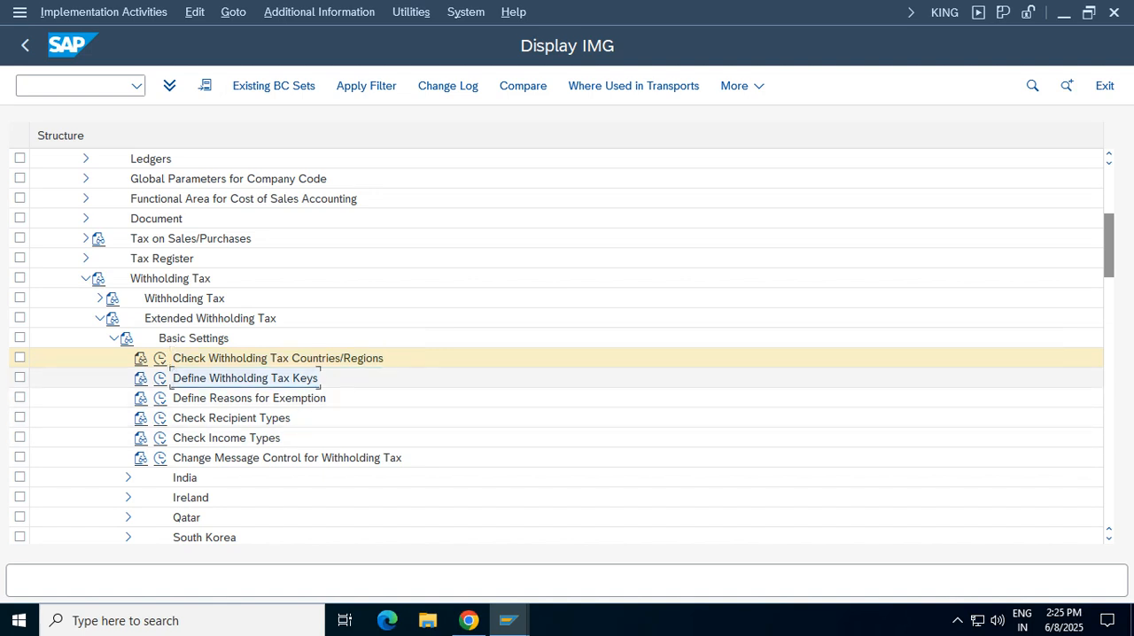
{"action": "left_click", "coordinate": [161, 378]}
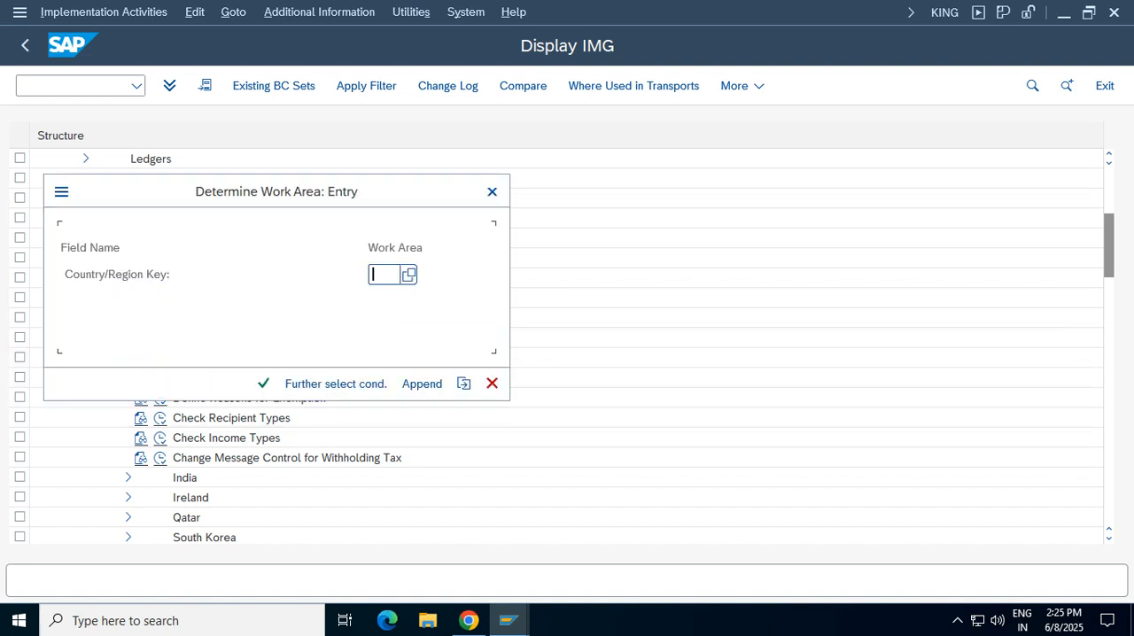
{"action": "type", "text": "IN"}
{"action": "key", "text": "Return"}
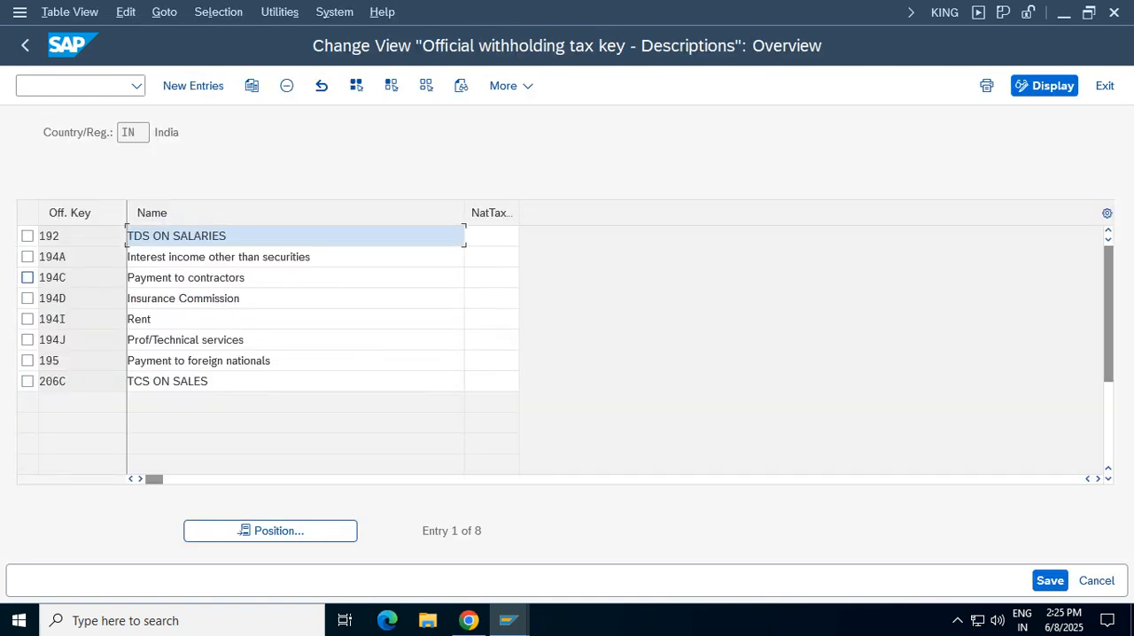
Examine India's official withholding tax keys for contractors, rent, professional services and foreign nationals, and return to the IMG
{"action": "left_click", "coordinate": [27, 278]}
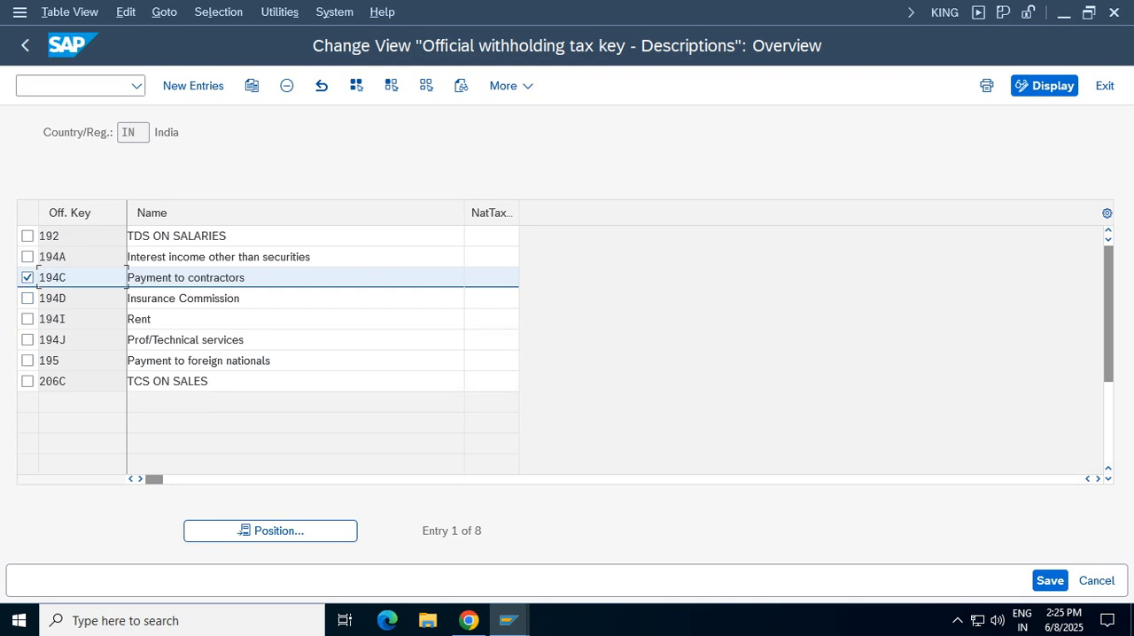
{"action": "double_click", "coordinate": [50, 361]}
{"action": "double_click", "coordinate": [53, 340]}
{"action": "left_click", "coordinate": [149, 340]}
{"action": "double_click", "coordinate": [139, 319]}
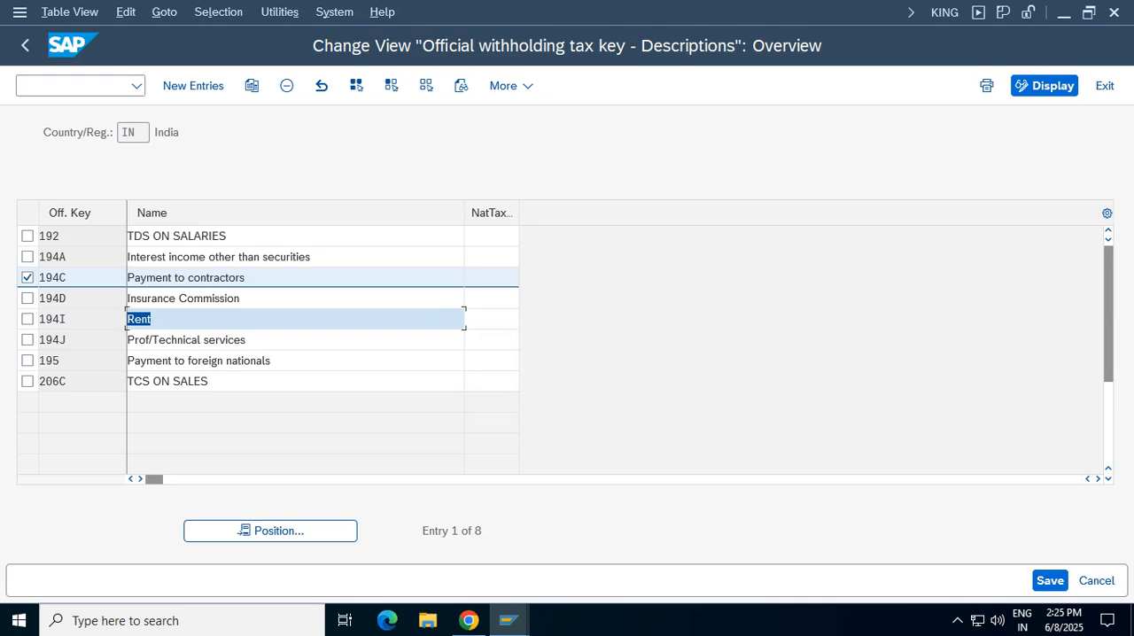
{"action": "left_click_drag", "start_coordinate": [248, 278], "coordinate": [124, 278]}
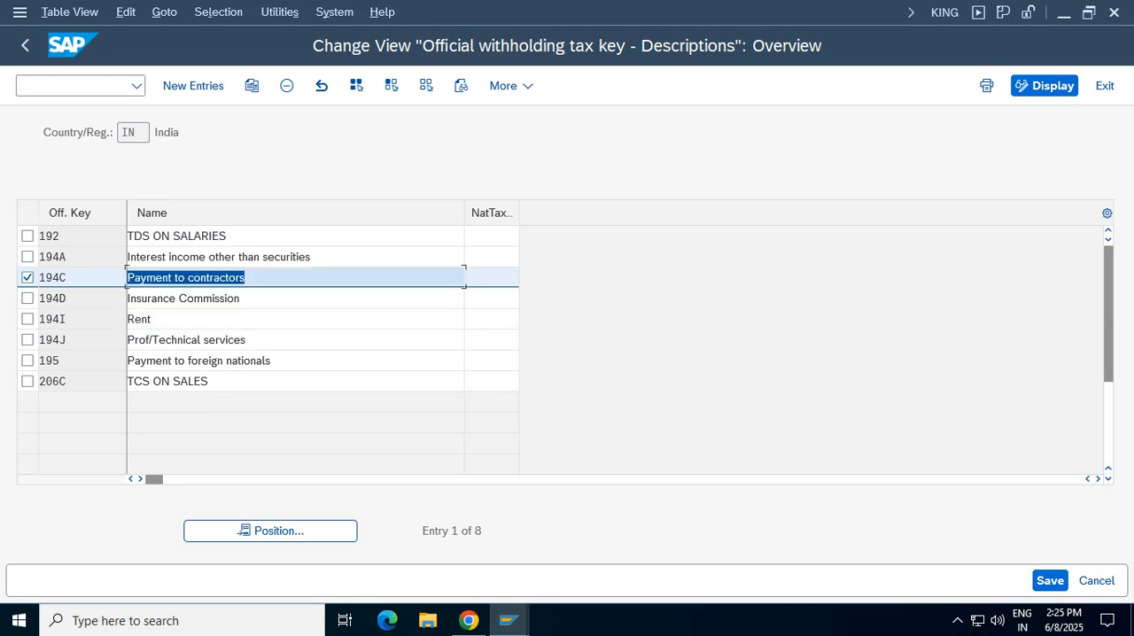
{"action": "left_click", "coordinate": [28, 279]}
{"action": "left_click", "coordinate": [55, 278]}
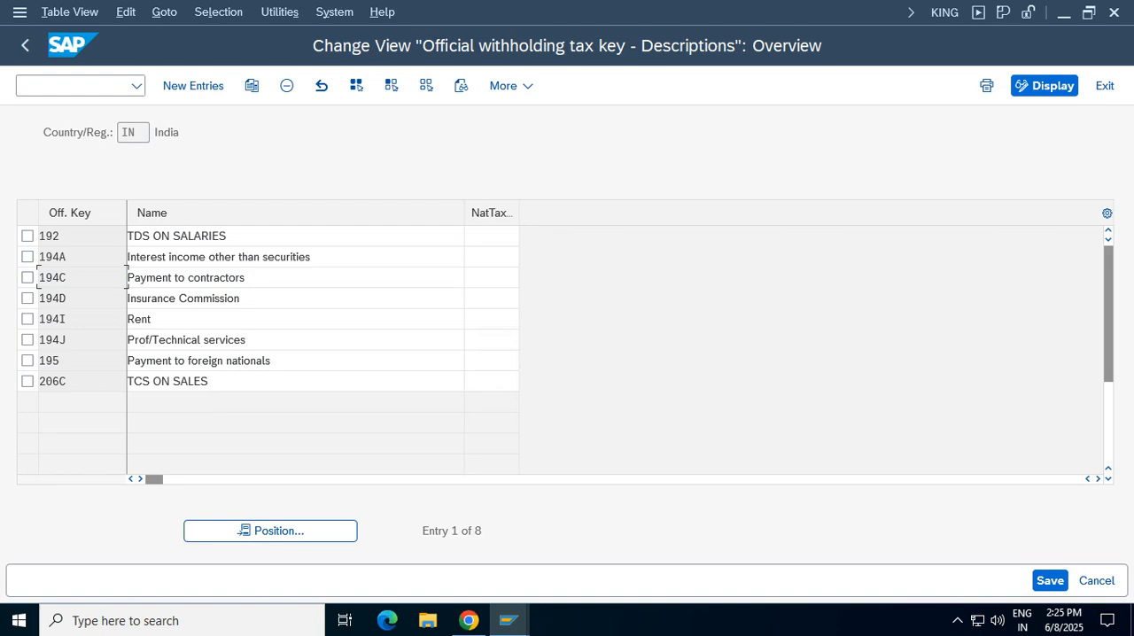
{"action": "key", "text": "F3"}
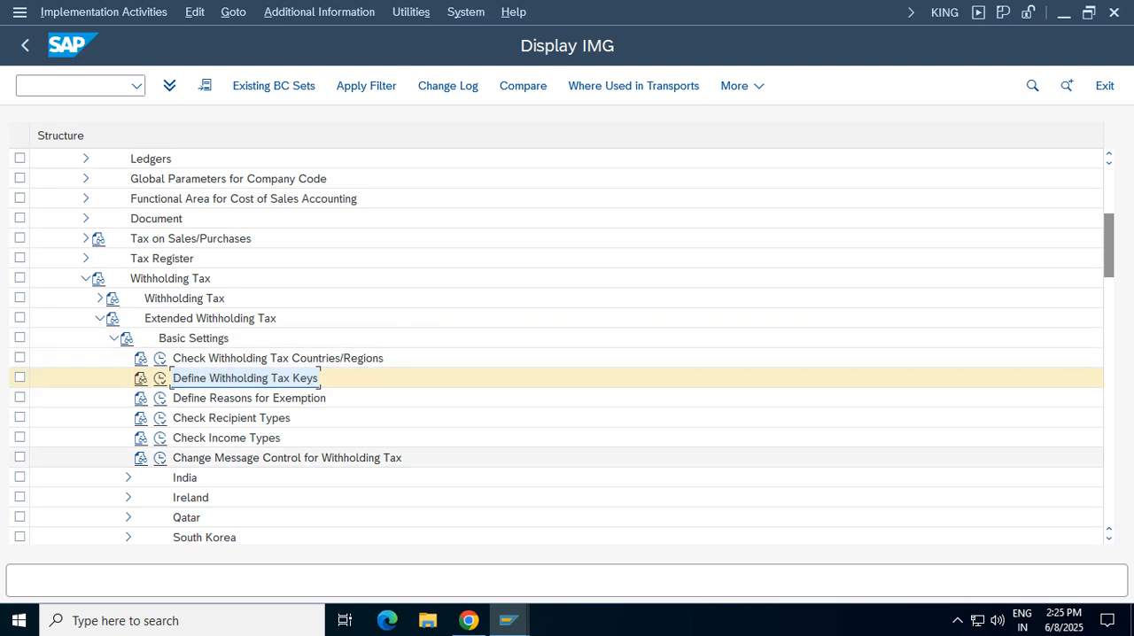
View the reasons for exemption defined for country IN and return to the IMG
{"action": "left_click", "coordinate": [160, 399]}
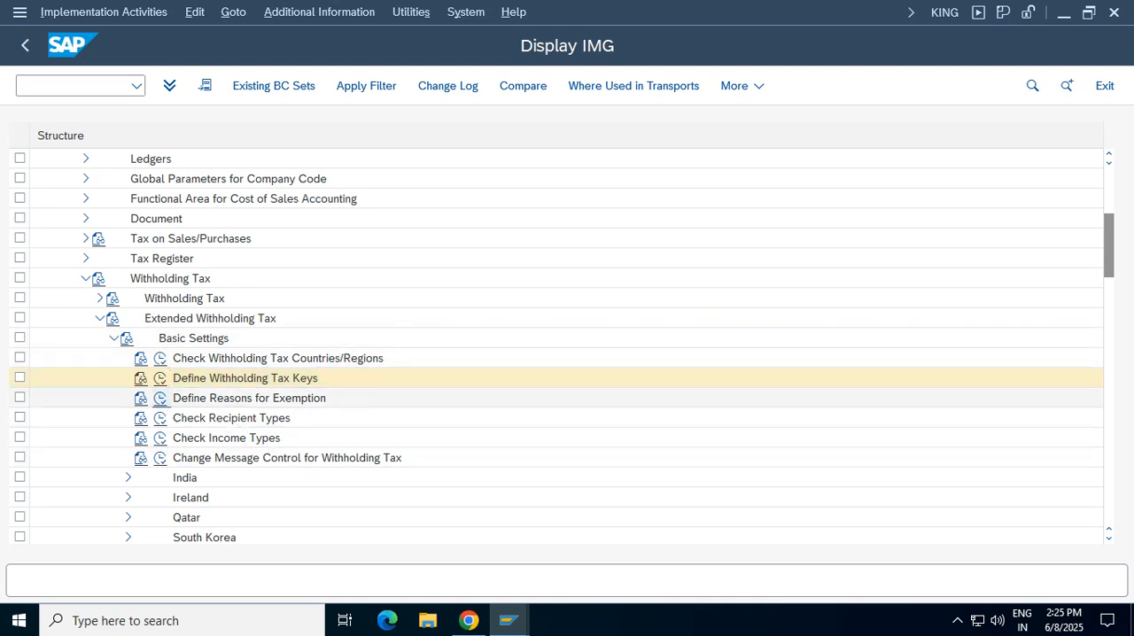
{"action": "left_click", "coordinate": [263, 383]}
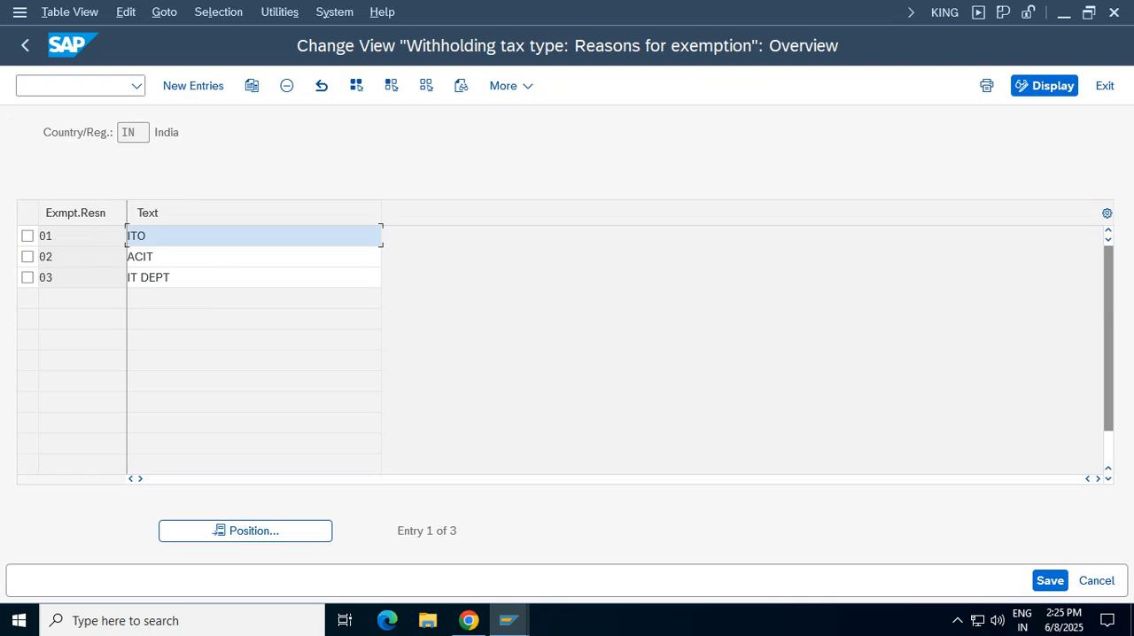
{"action": "key", "text": "F3"}
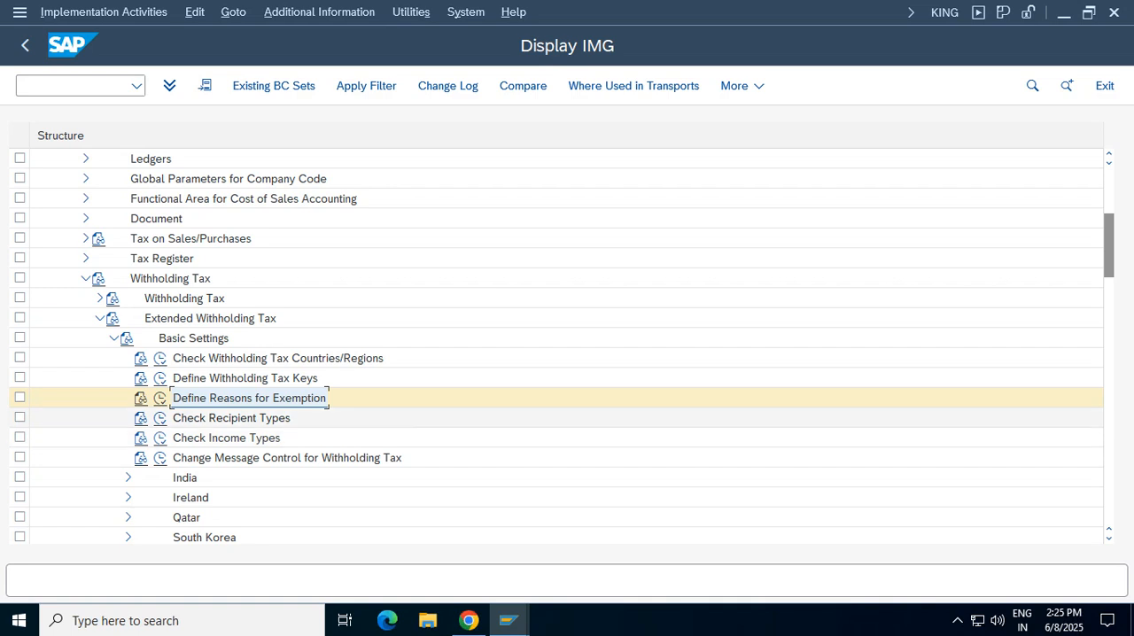
Collapse Basic Settings and expand Calculation and Withholding Tax Type under Extended Withholding Tax
{"action": "left_click", "coordinate": [114, 339]}
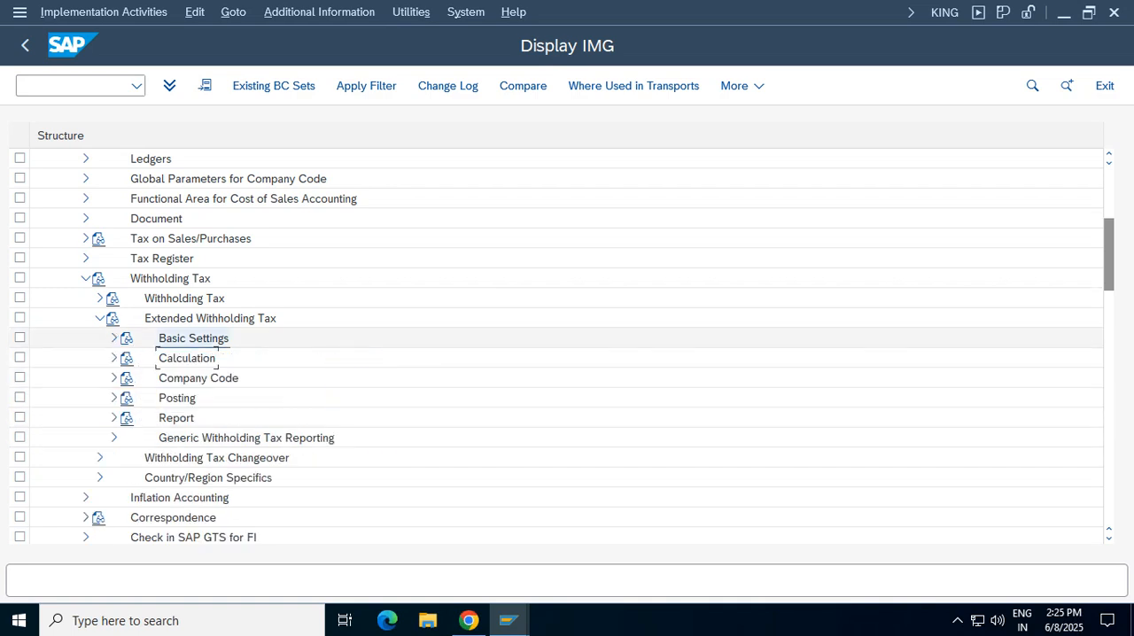
{"action": "left_click", "coordinate": [113, 358]}
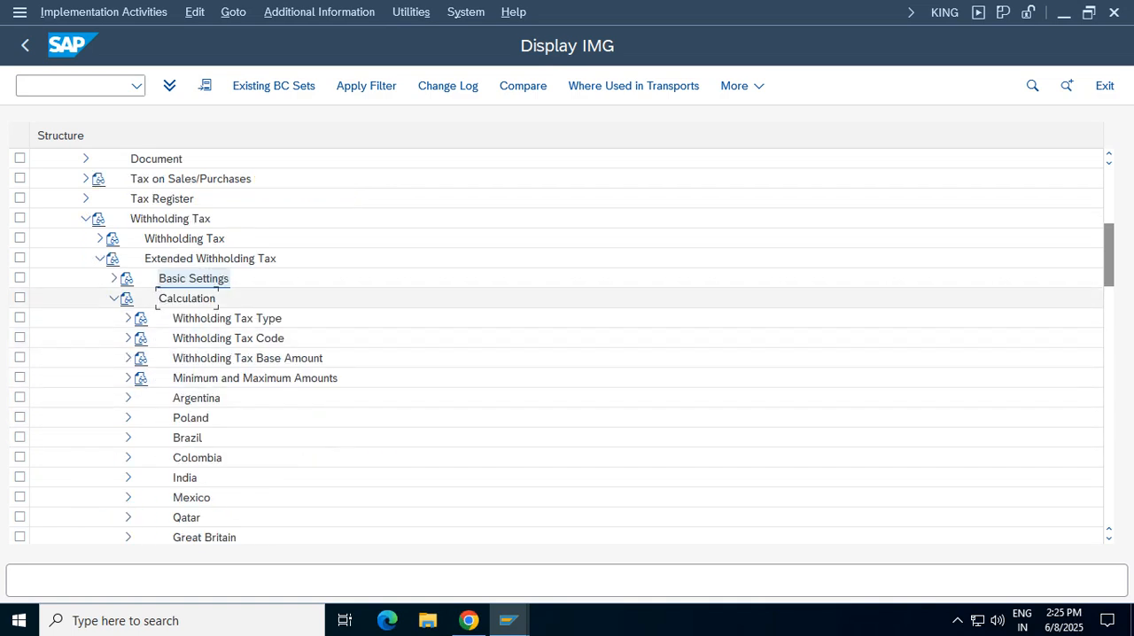
{"action": "left_click", "coordinate": [226, 318]}
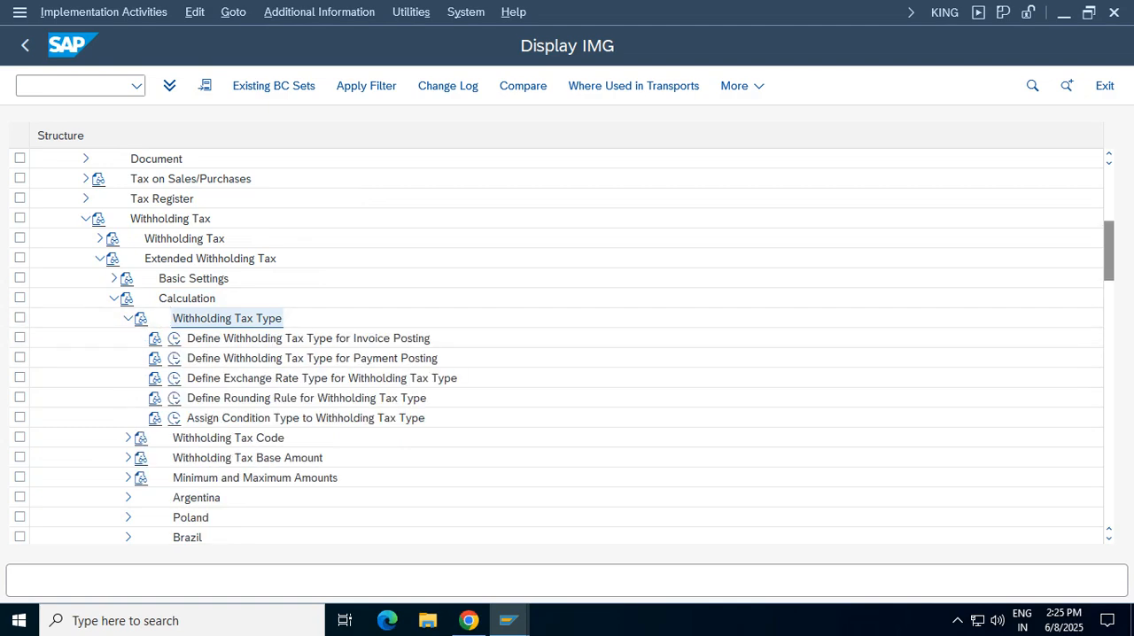
Open Define Withholding Tax Type for Invoice Posting with country/region key IN
{"action": "left_click", "coordinate": [308, 339]}
{"action": "left_click", "coordinate": [174, 339]}
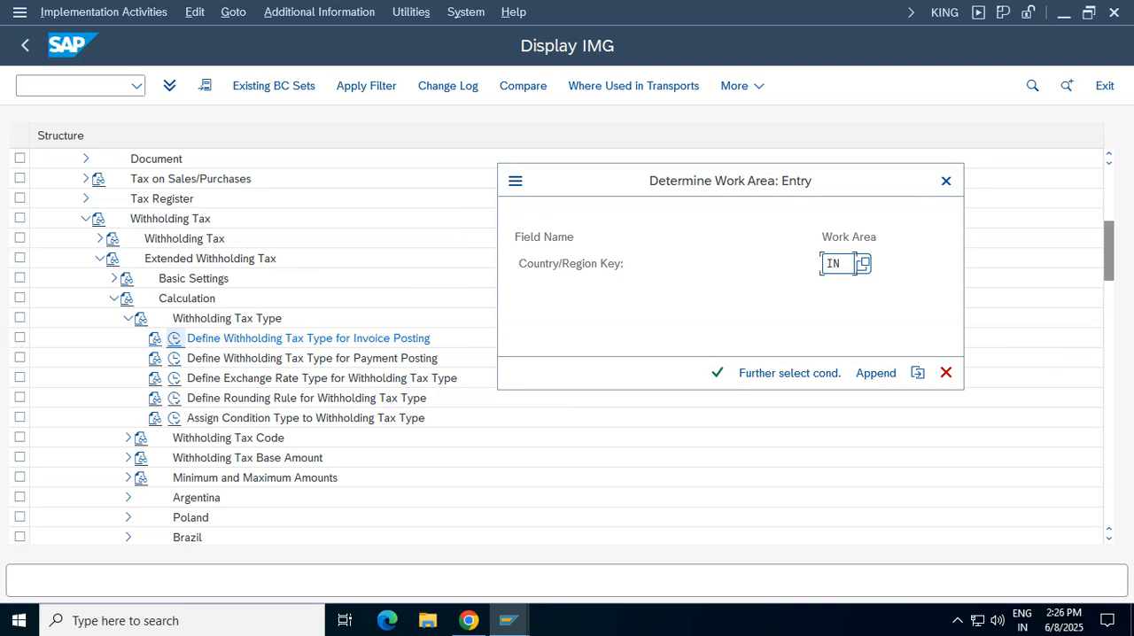
{"action": "key", "text": "Return"}
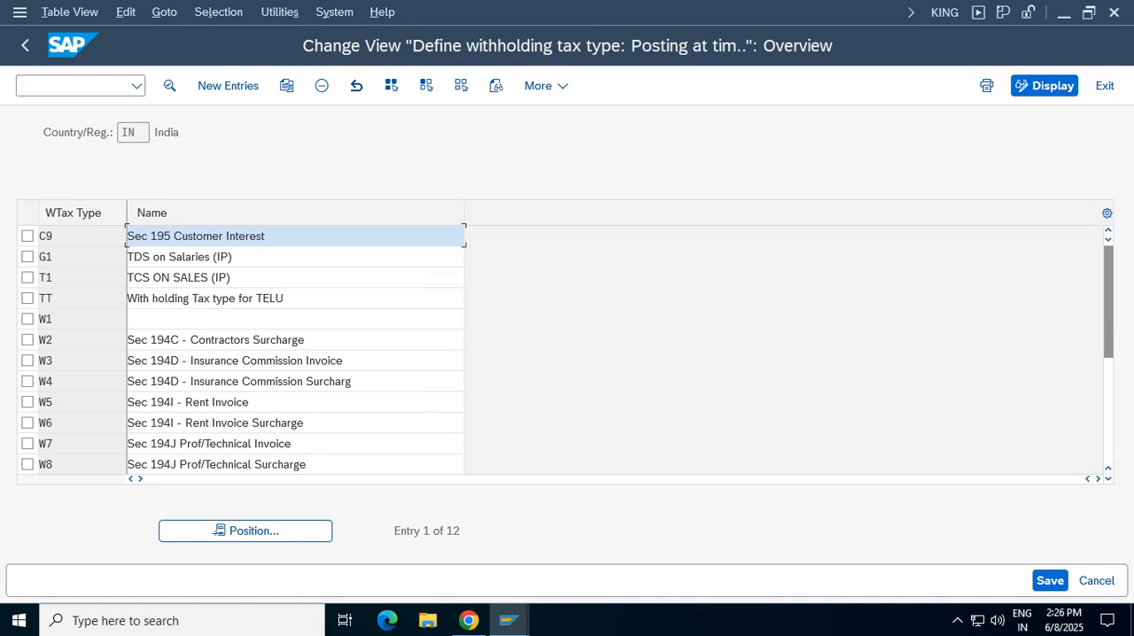
Create a new withholding tax type vt with the description "With holding Tax type for Vz01 verizon"
{"action": "left_click", "coordinate": [228, 85]}
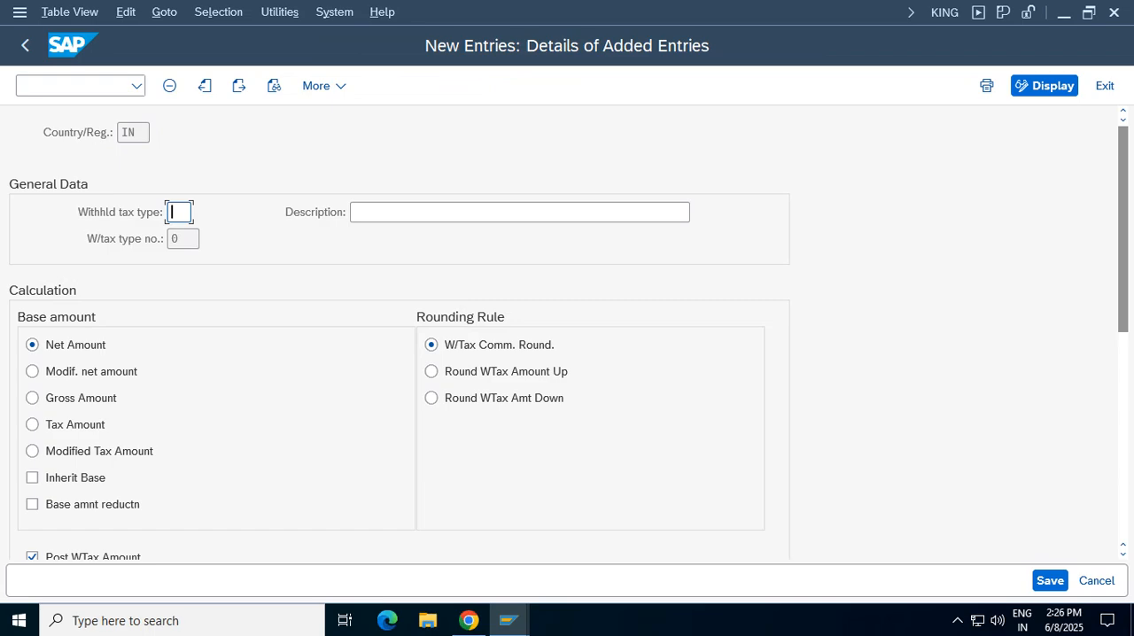
{"action": "type", "text": "vt"}
{"action": "key", "text": "Tab"}
{"action": "type", "text": "wih"}
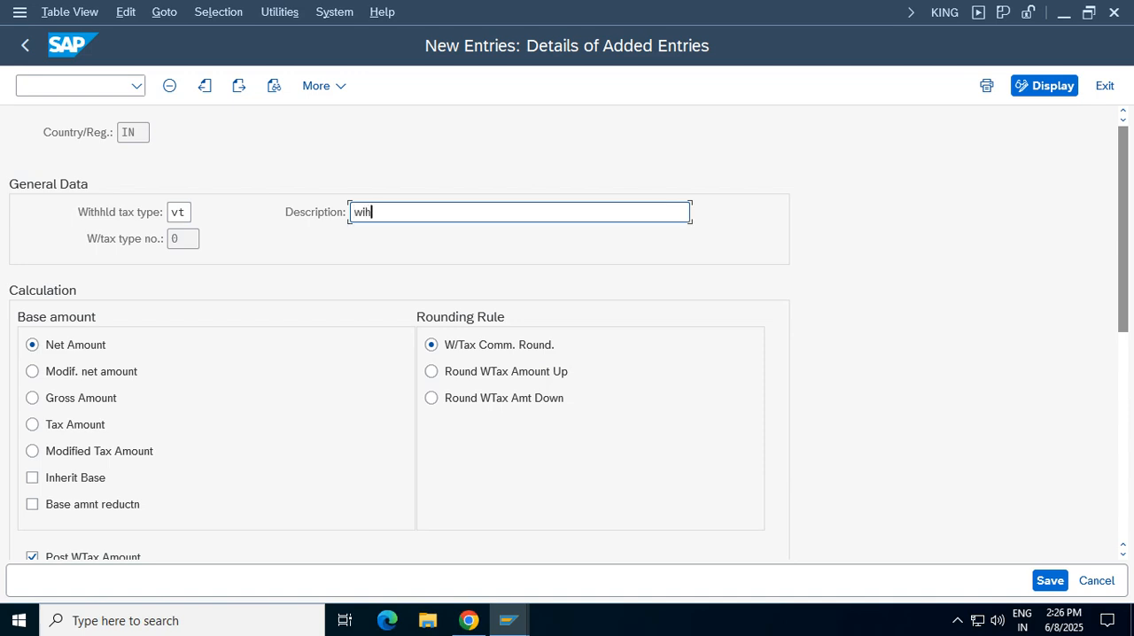
{"action": "key", "text": "BackSpace"}
{"action": "type", "text": "th"}
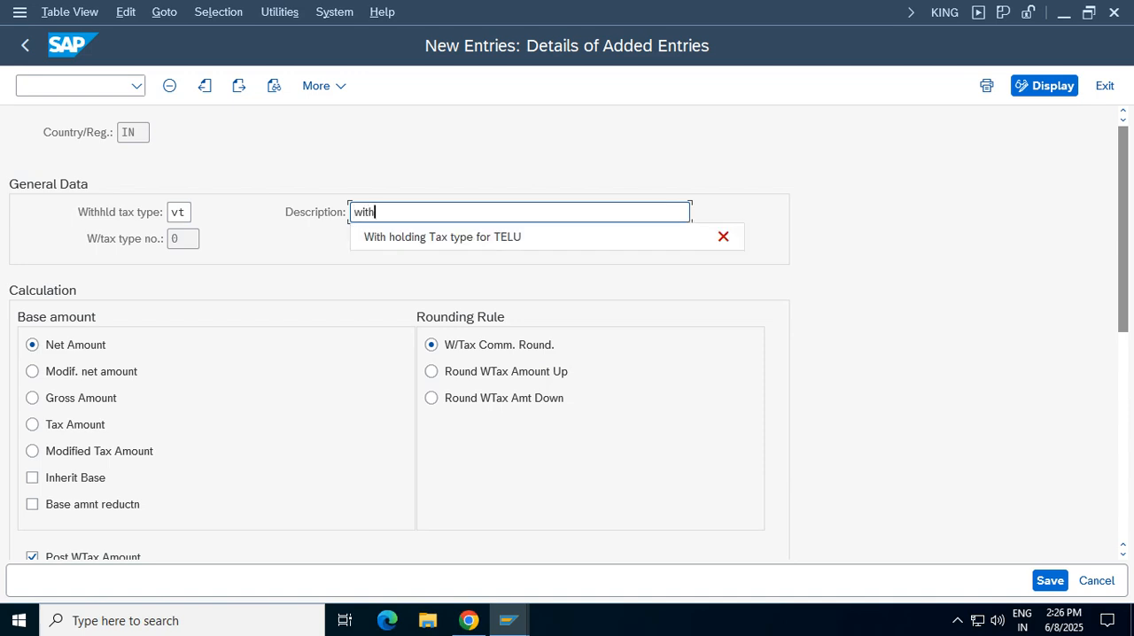
{"action": "key", "text": "Down"}
{"action": "key", "text": "Return"}
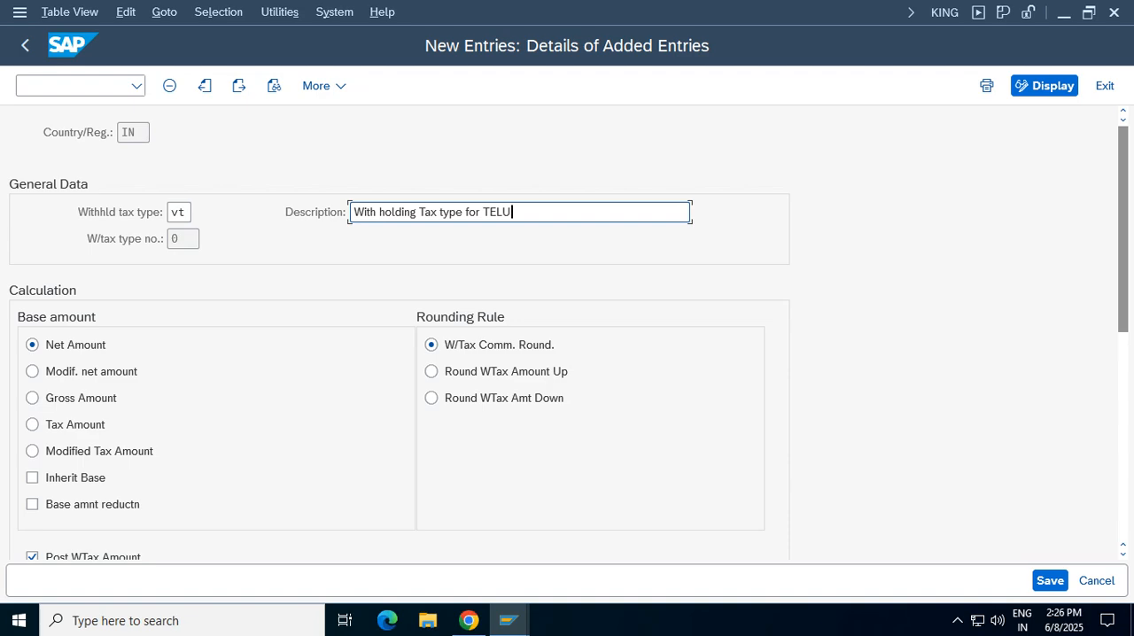
{"action": "key", "text": "BackSpace"}
{"action": "key", "text": "BackSpace"}
{"action": "key", "text": "BackSpace"}
{"action": "key", "text": "BackSpace"}
{"action": "type", "text": "Vz0 "}
{"action": "type", "text": " verizon"}
Set the tax type's base amount to Gross Amount, save it with the customizing request and return to the IMG
{"action": "left_click", "coordinate": [32, 398]}
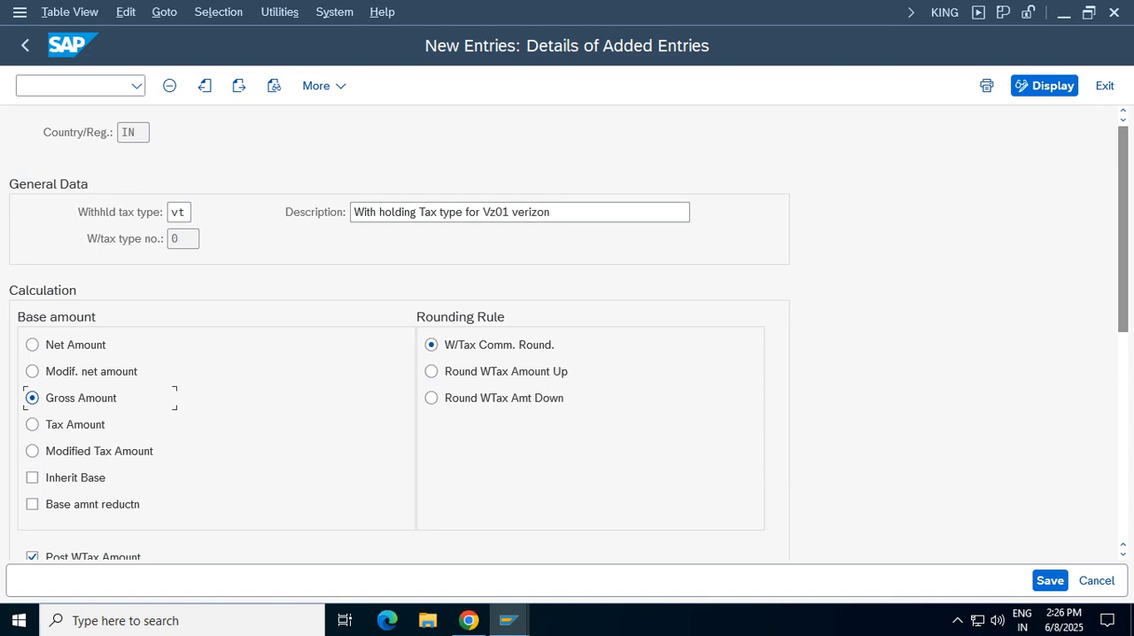
{"action": "left_click", "coordinate": [1089, 13]}
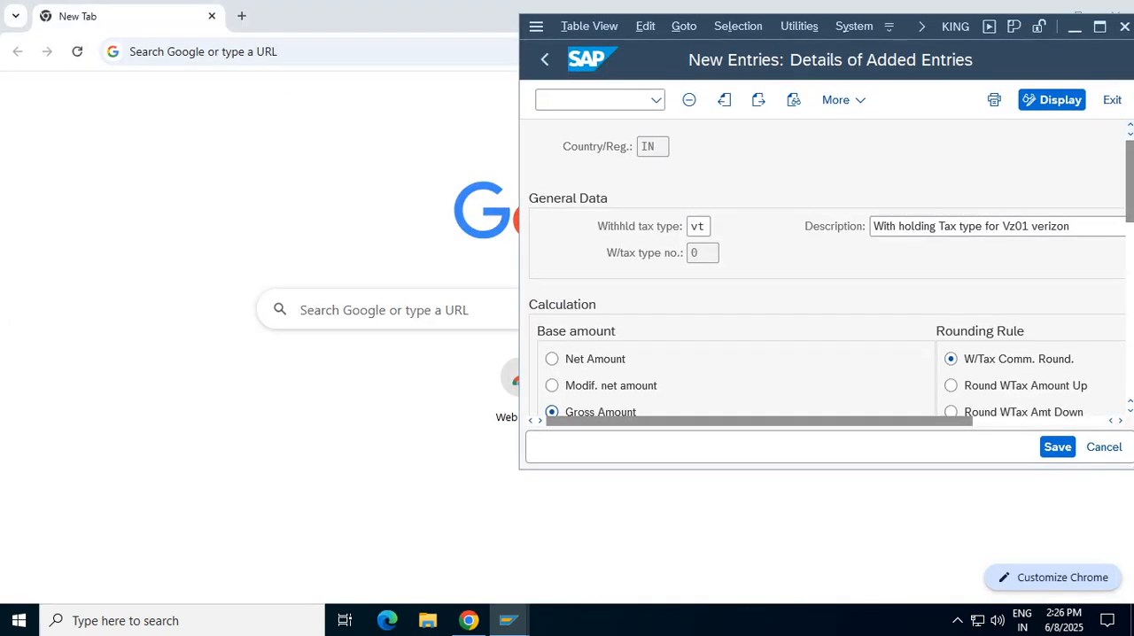
{"action": "left_click", "coordinate": [1099, 27]}
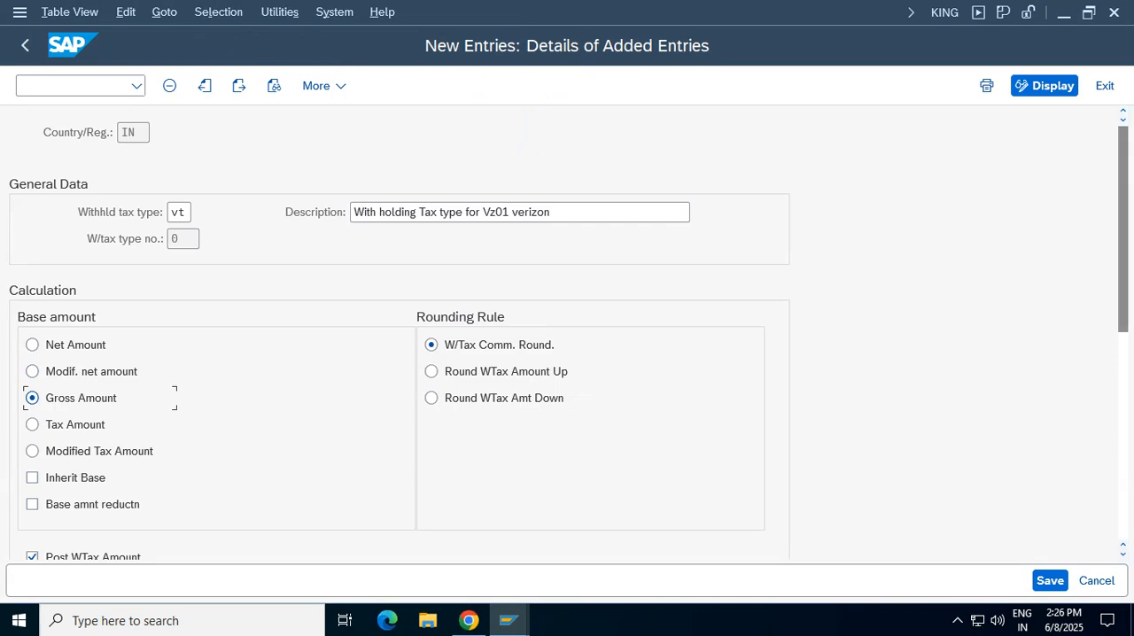
{"action": "scroll", "coordinate": [567, 340], "scroll_direction": "down", "scroll_amount": 1}
{"action": "left_click_drag", "start_coordinate": [1124, 248], "coordinate": [1123, 247]}
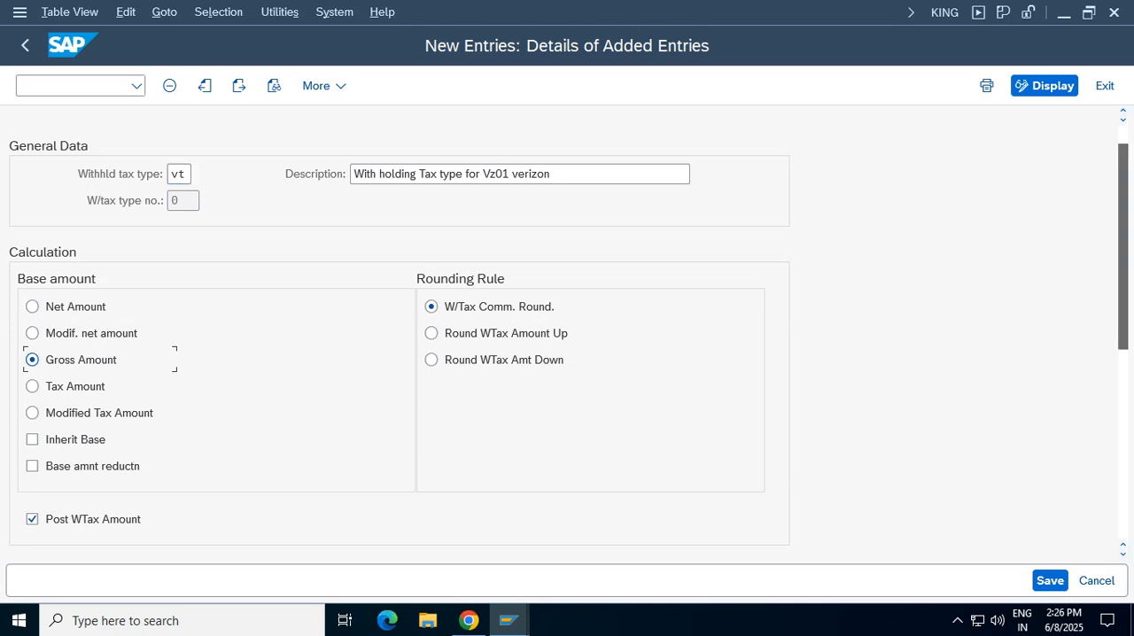
{"action": "left_click_drag", "start_coordinate": [1123, 247], "coordinate": [1123, 382]}
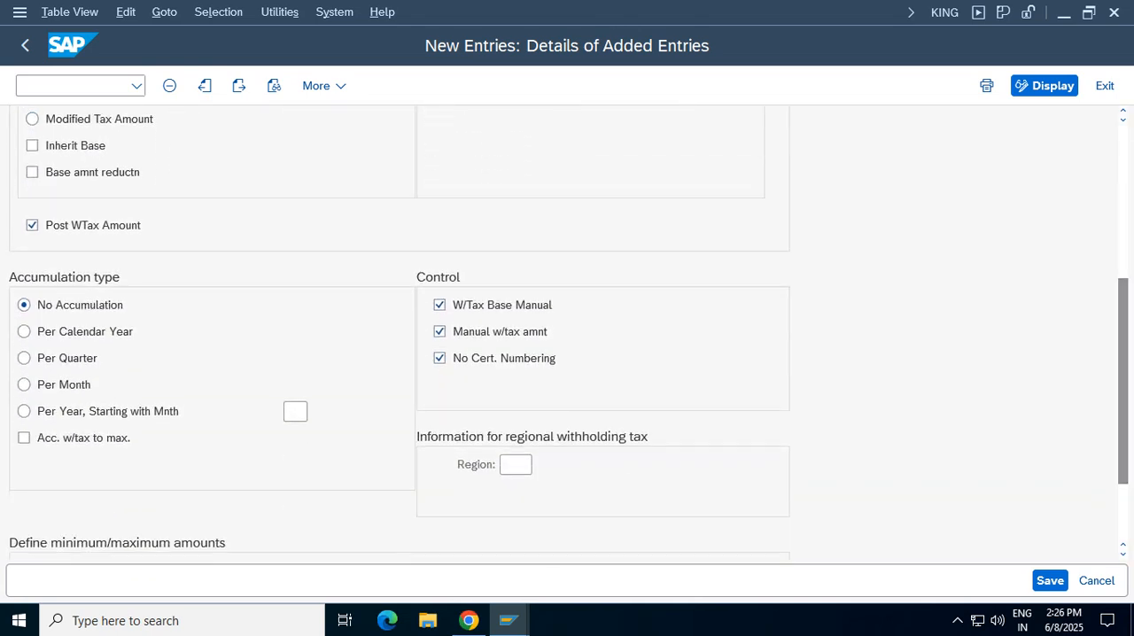
{"action": "left_click", "coordinate": [1050, 580]}
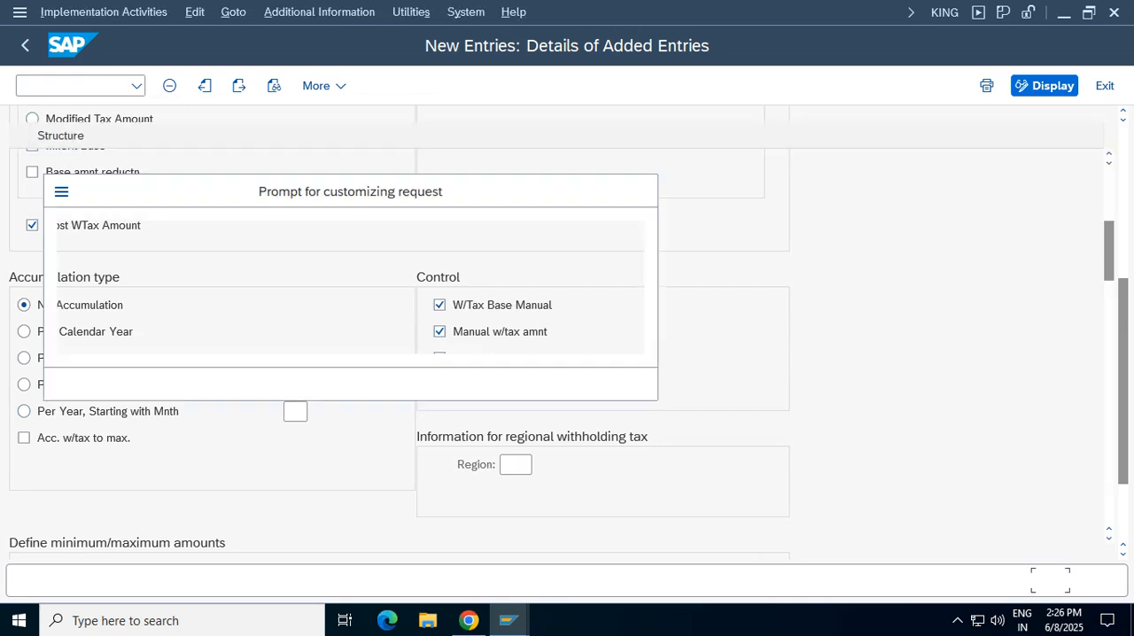
{"action": "left_click", "coordinate": [439, 384]}
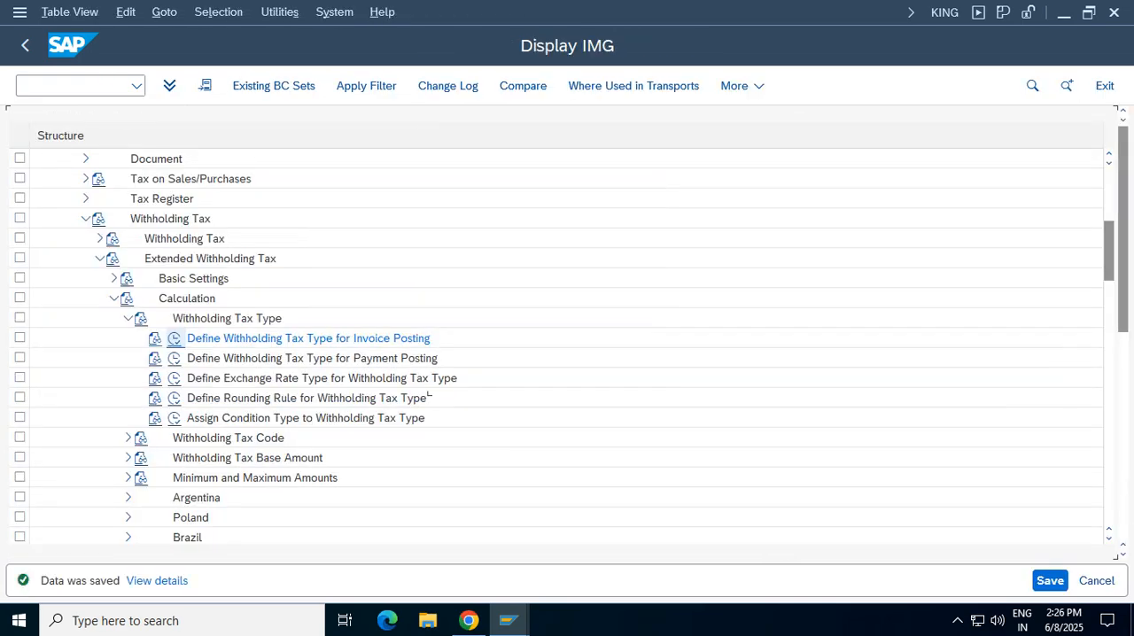
{"action": "left_click", "coordinate": [24, 46]}
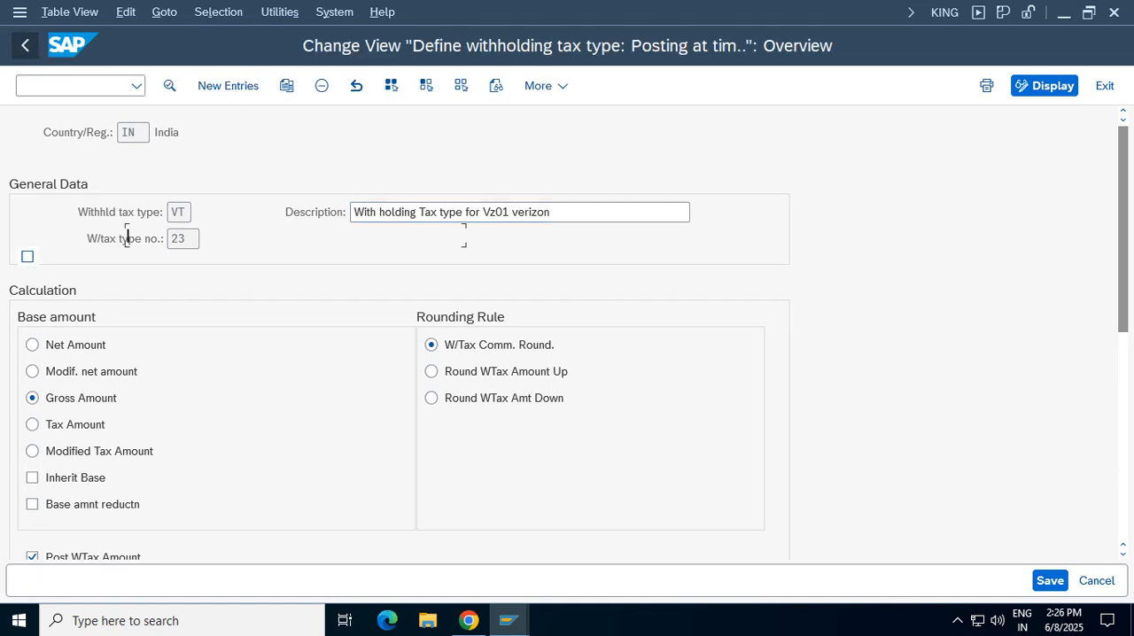
{"action": "left_click", "coordinate": [25, 46]}
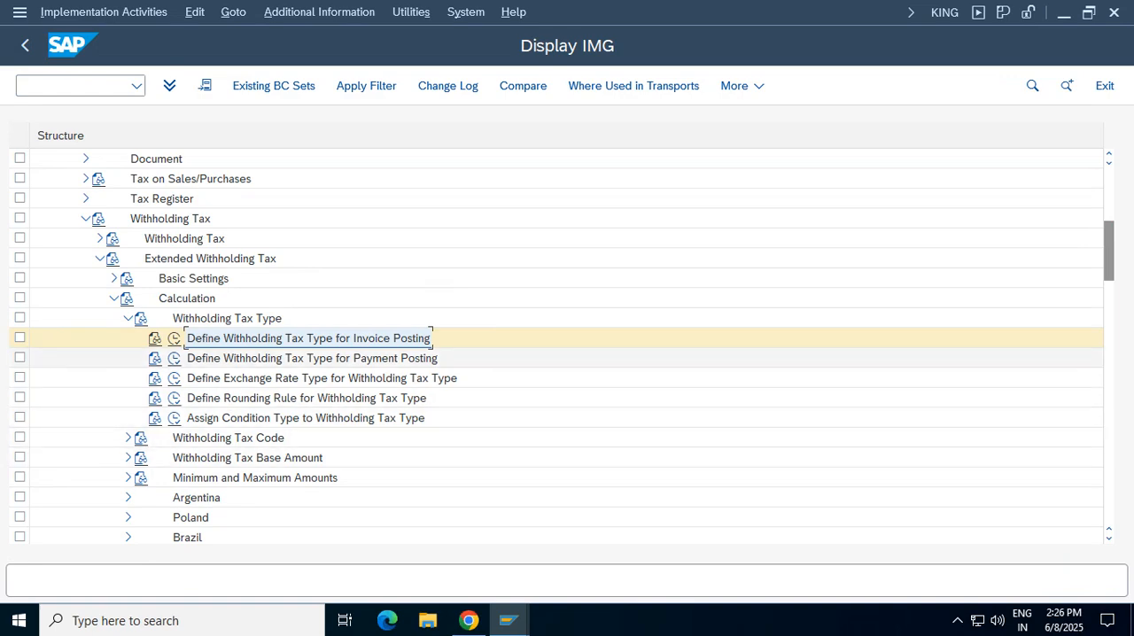
Collapse Withholding Tax Type and open Define Withholding Tax Codes with country/region key IN
{"action": "left_click", "coordinate": [129, 319]}
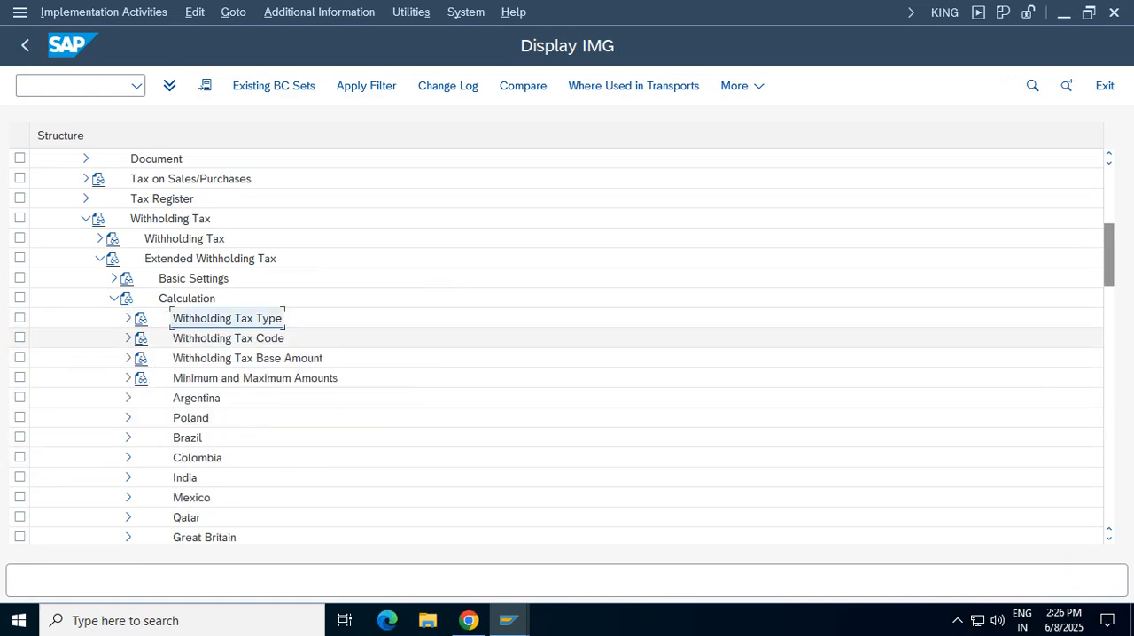
{"action": "left_click", "coordinate": [228, 338]}
{"action": "left_click", "coordinate": [129, 339]}
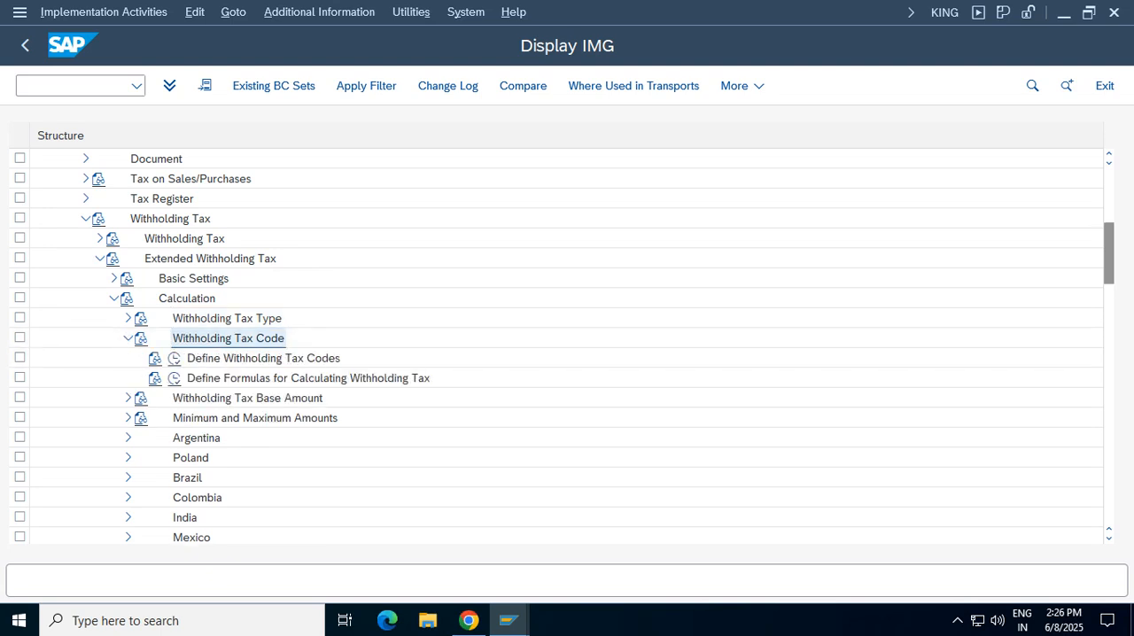
{"action": "left_click", "coordinate": [263, 357]}
{"action": "left_click", "coordinate": [175, 358]}
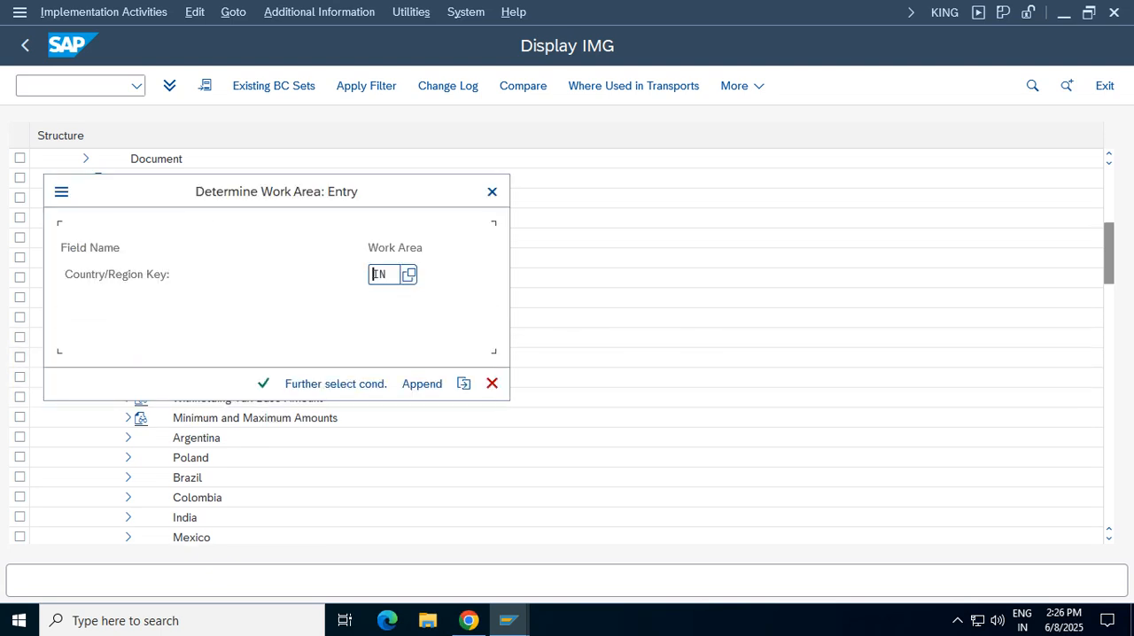
{"action": "key", "text": "Return"}
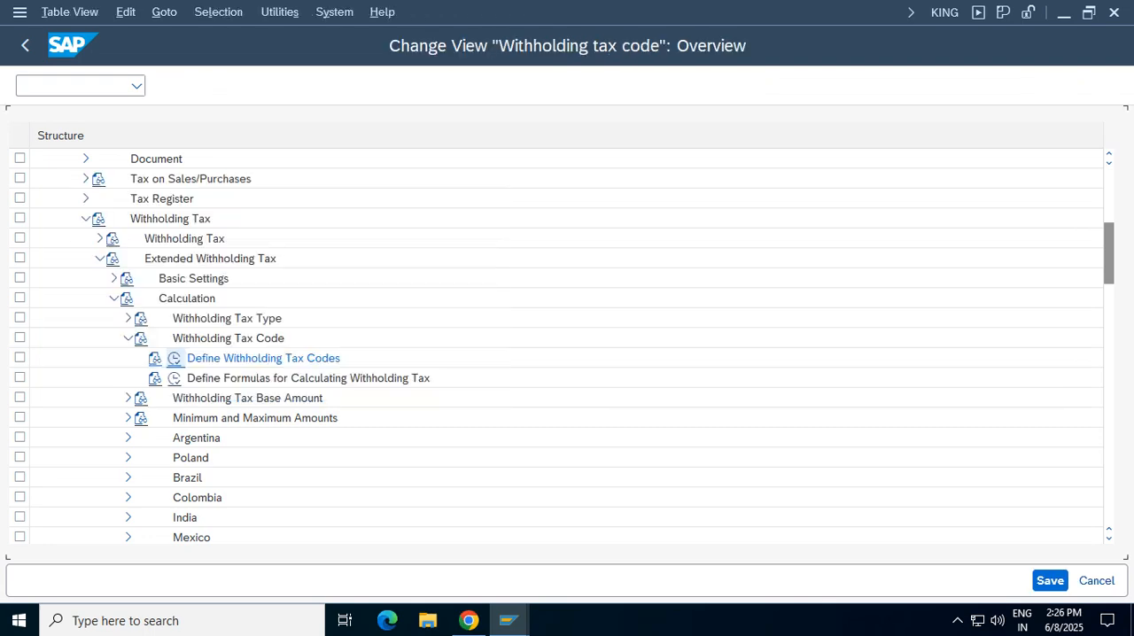
Start a new withholding tax code entry with withholding tax type VT and tax code VT
{"action": "left_click", "coordinate": [229, 85]}
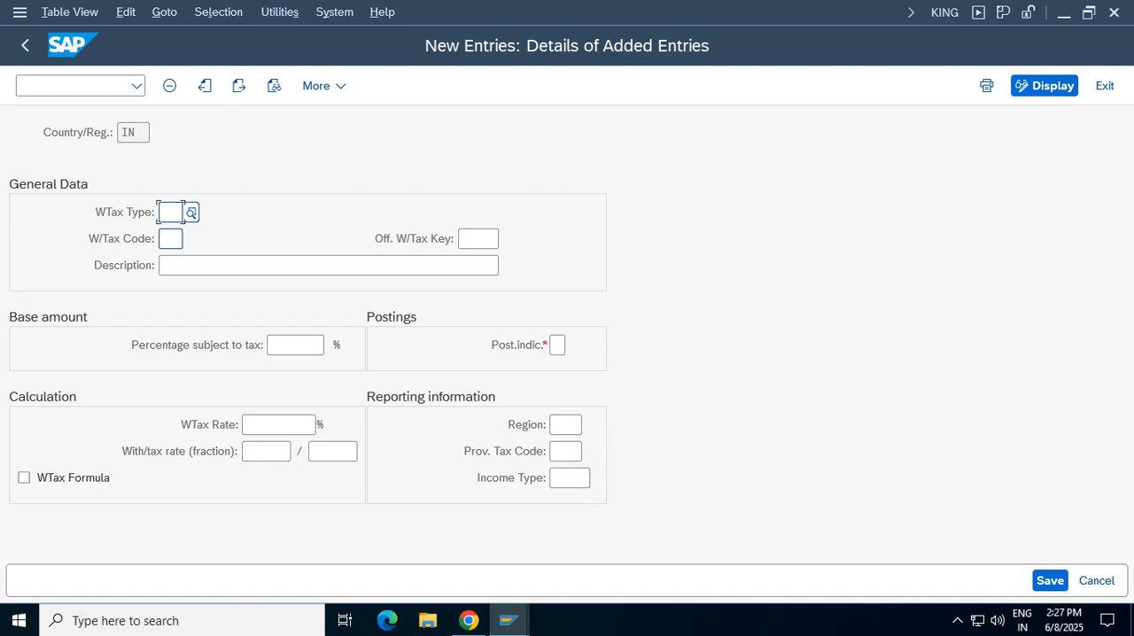
{"action": "type", "text": "vt"}
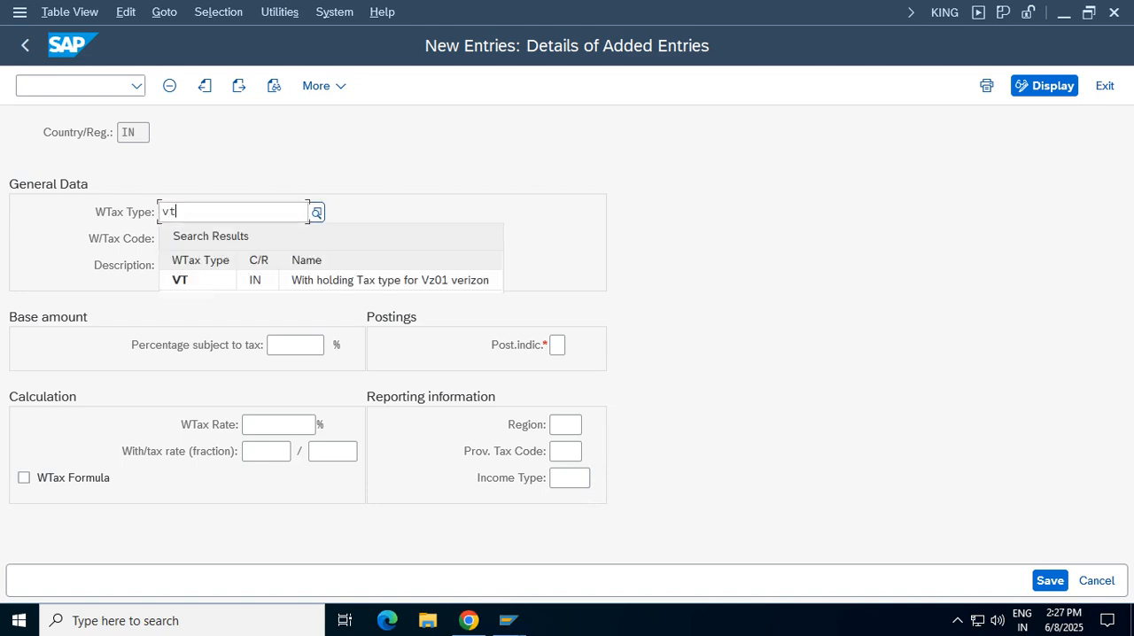
{"action": "key", "text": "Tab"}
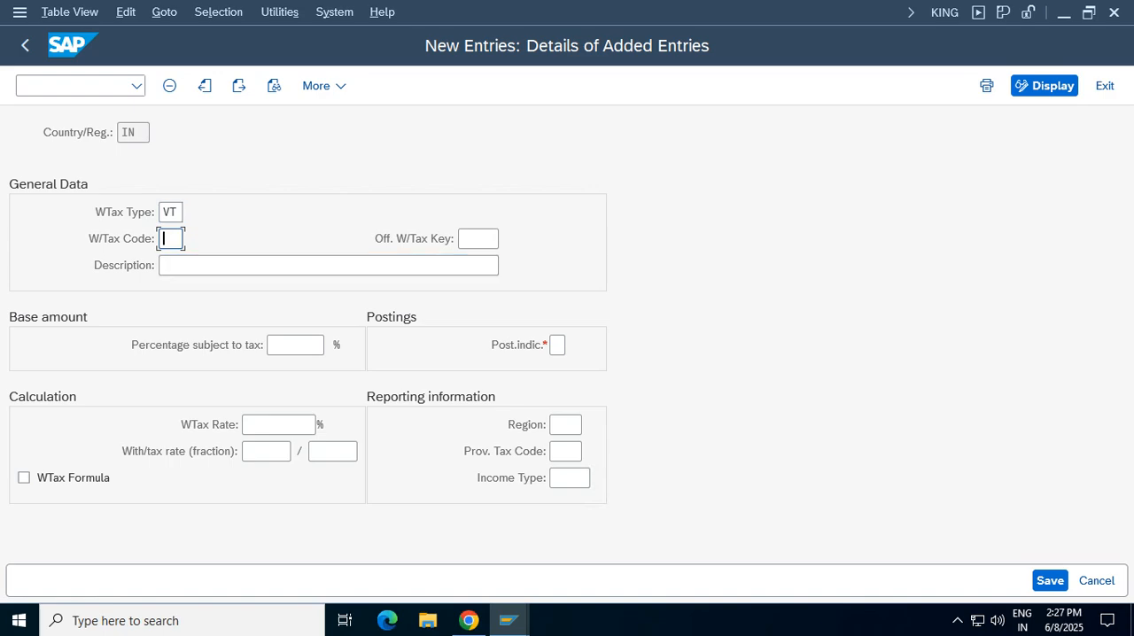
{"action": "type", "text": "w"}
{"action": "key", "text": "BackSpace"}
{"action": "type", "text": "vt"}
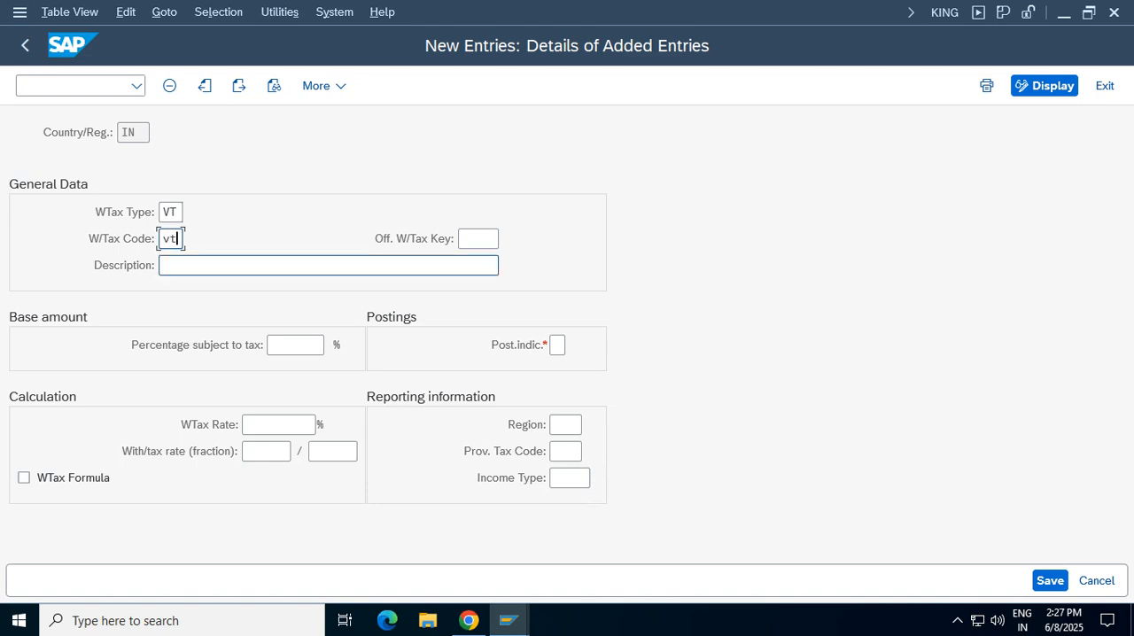
Enter "with holding tax code for vz01 verizon" as the tax code's description
{"action": "left_click", "coordinate": [222, 265]}
{"action": "type", "text": "with"}
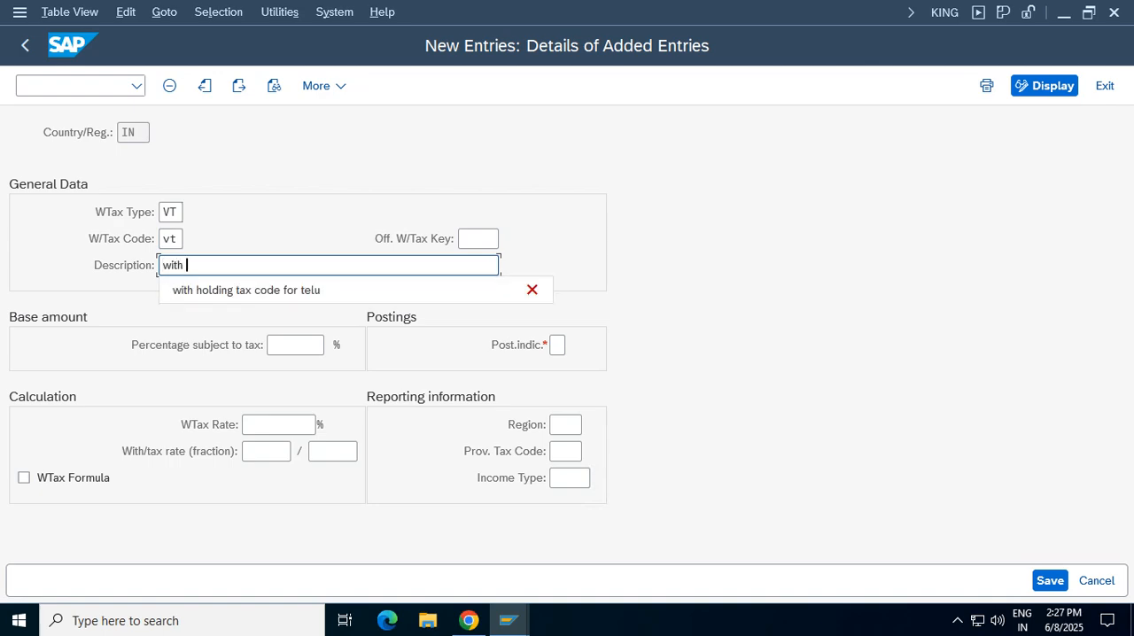
{"action": "key", "text": "Down"}
{"action": "key", "text": "Return"}
{"action": "key", "text": "BackSpace"}
{"action": "key", "text": "BackSpace"}
{"action": "key", "text": "BackSpace"}
{"action": "key", "text": "BackSpace"}
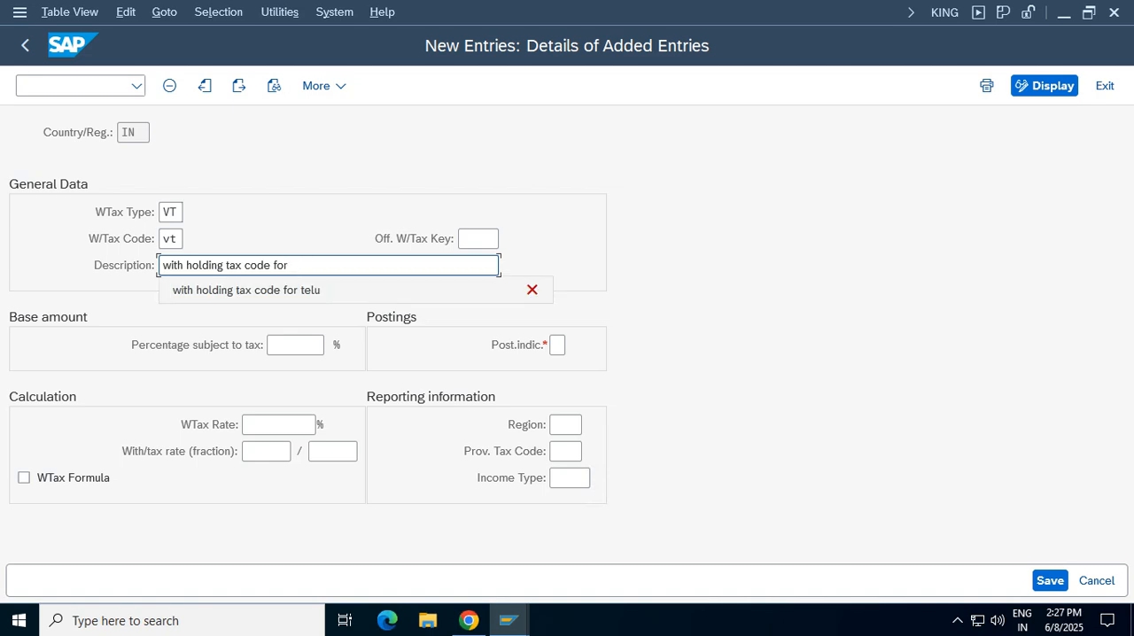
{"action": "type", "text": "vz01 verizon"}
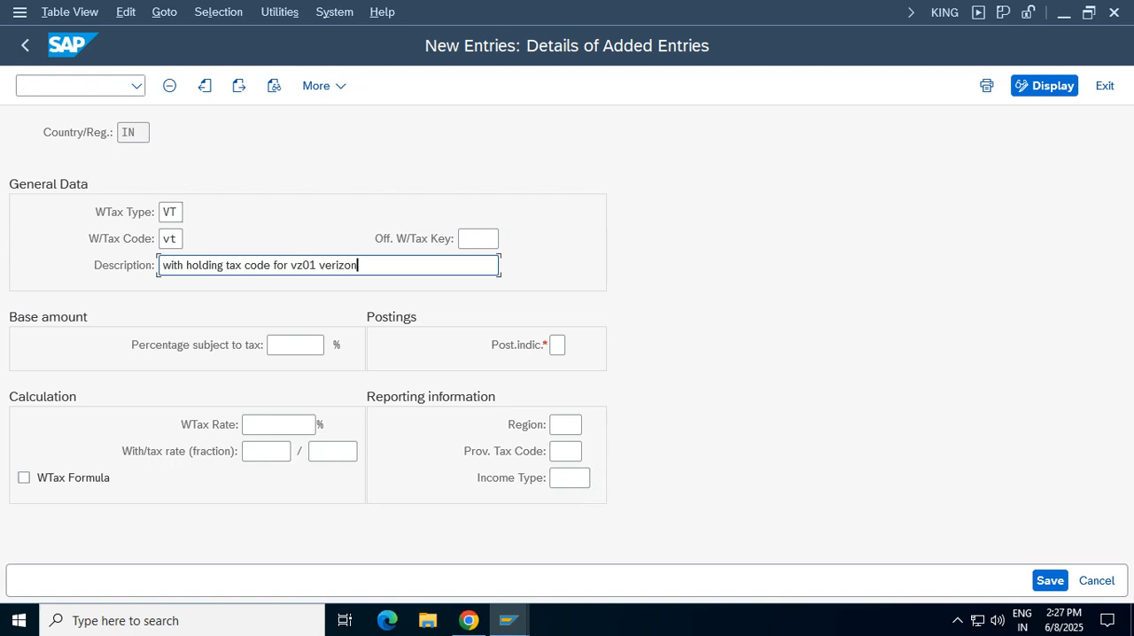
Assign the official withholding tax key 194C (Payment to contractors) to the tax code
{"action": "left_click", "coordinate": [478, 238]}
{"action": "key", "text": "F4"}
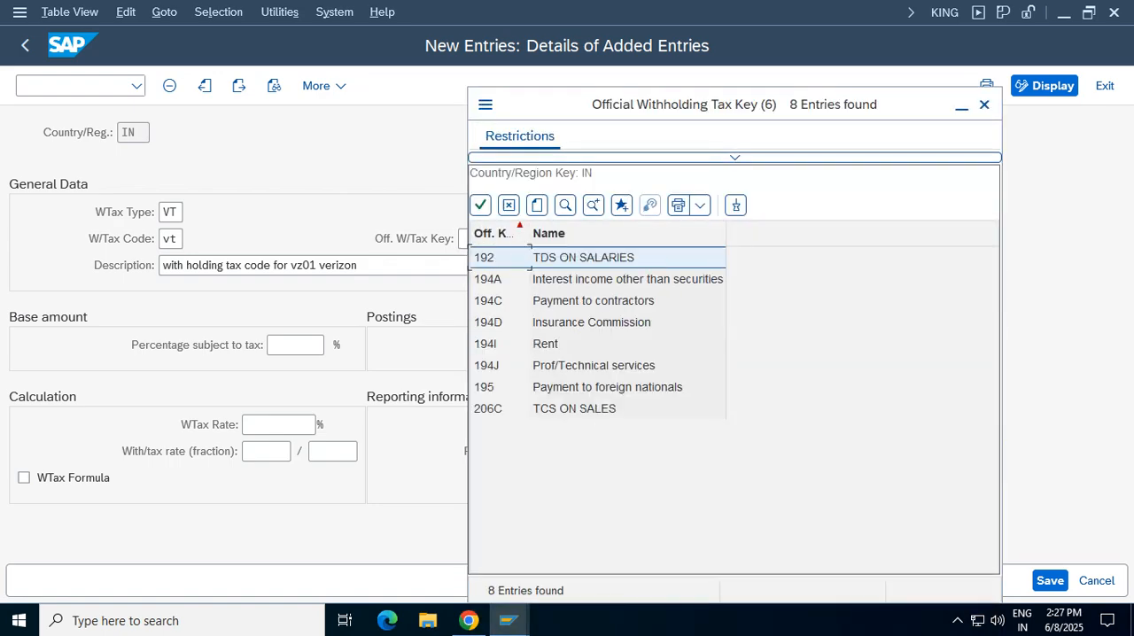
{"action": "double_click", "coordinate": [593, 301]}
{"action": "double_click", "coordinate": [483, 239]}
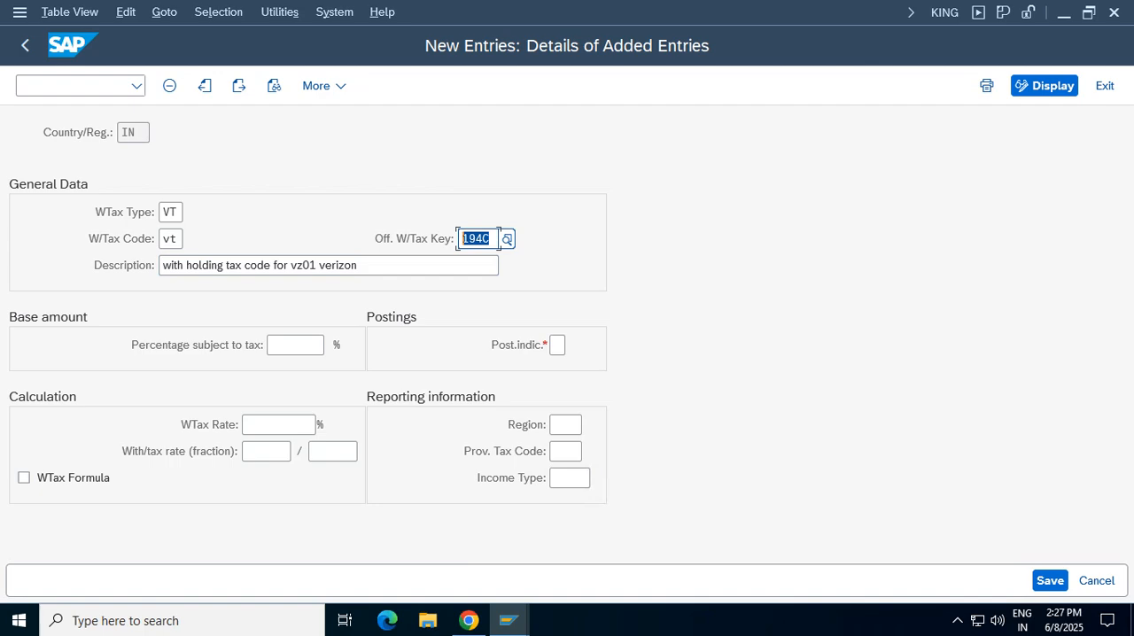
Set the percentage subject to tax to 100 and the posting indicator to 1 for standard posting
{"action": "left_click", "coordinate": [294, 346]}
{"action": "type", "text": "100"}
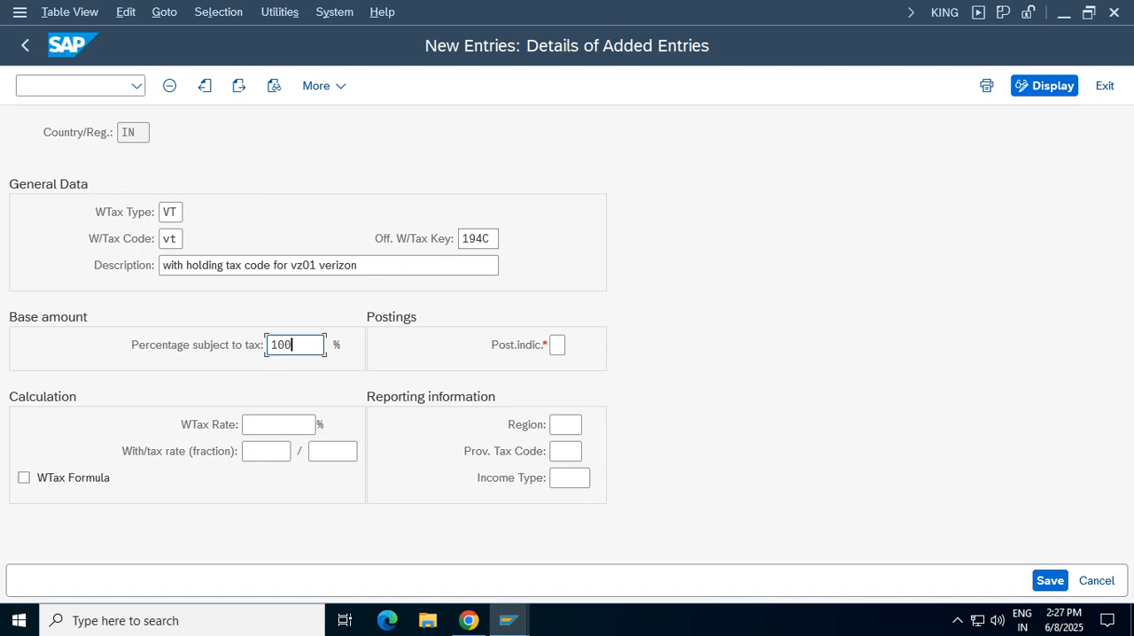
{"action": "left_click", "coordinate": [557, 345]}
{"action": "key", "text": "F4"}
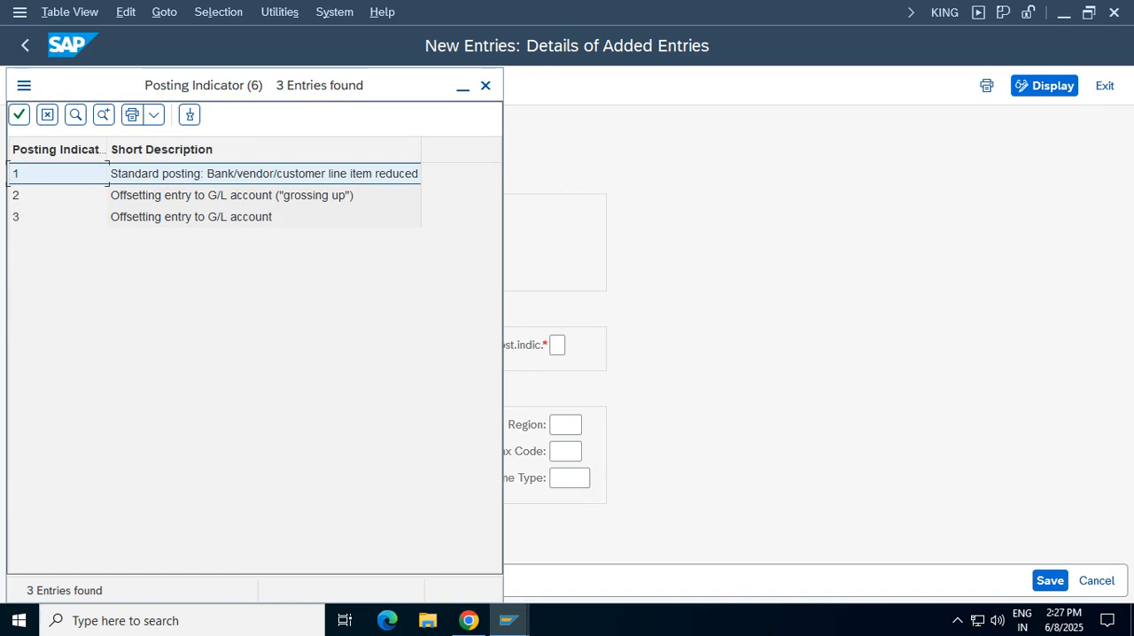
{"action": "key", "text": "Return"}
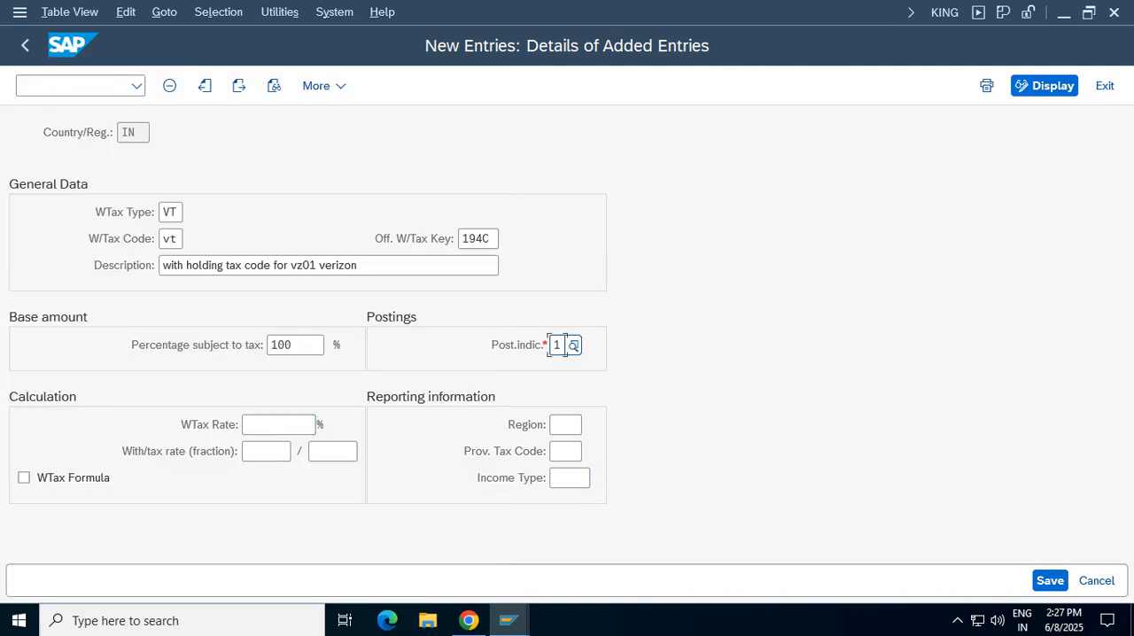
Set the withholding tax rate to 10 % and save the new tax code
{"action": "left_click", "coordinate": [316, 426]}
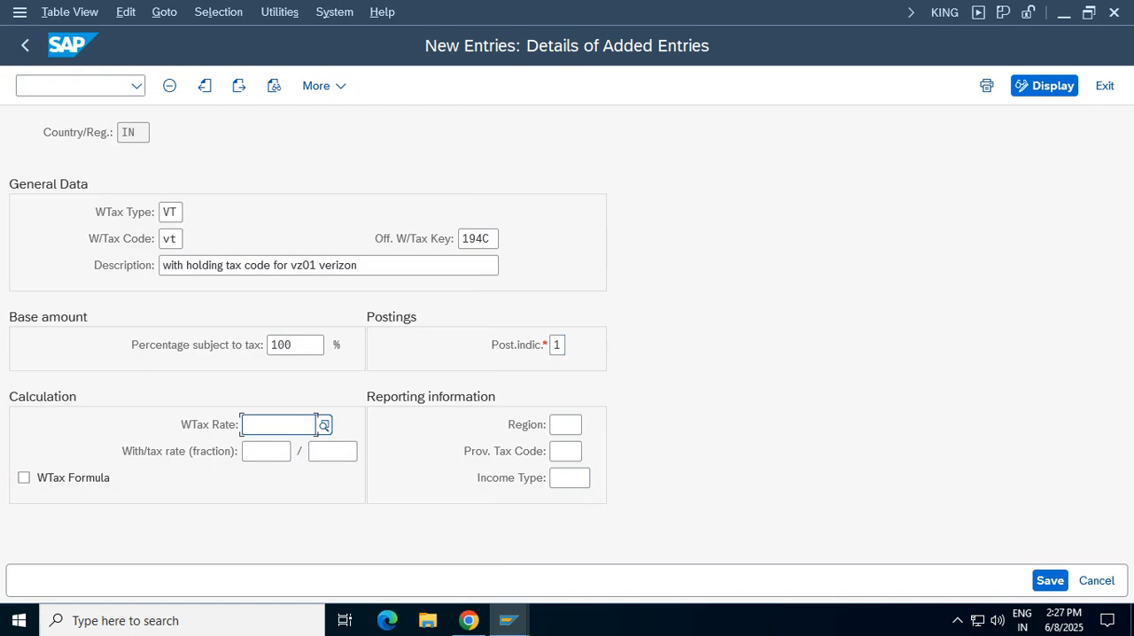
{"action": "type", "text": "10"}
{"action": "key", "text": "Return"}
{"action": "key", "text": "ctrl+s"}
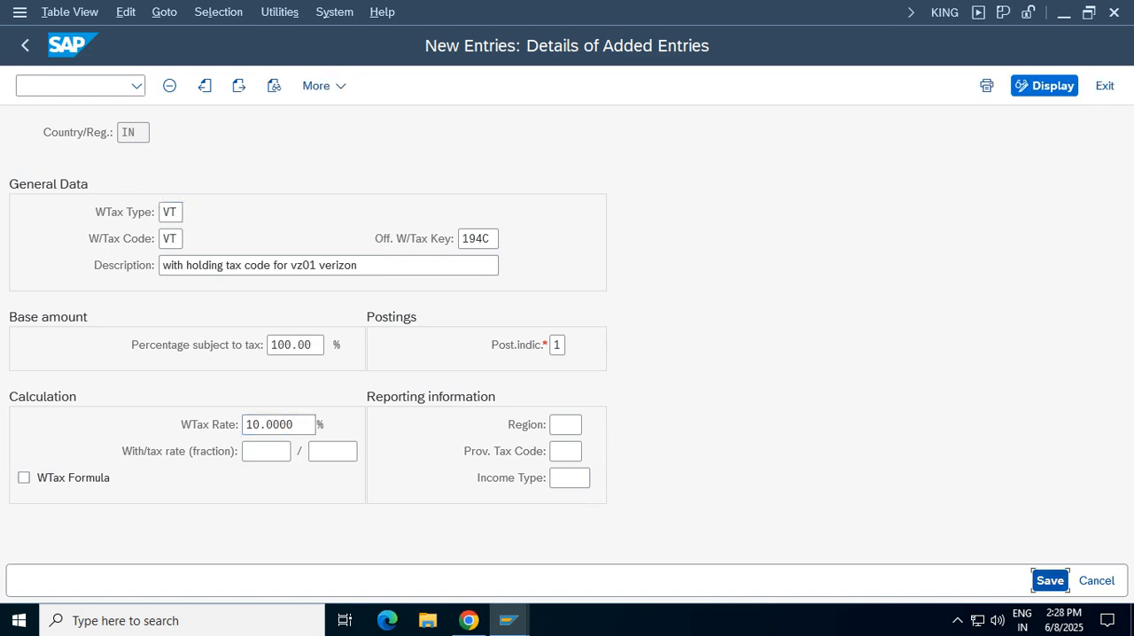
{"action": "key", "text": "Return"}
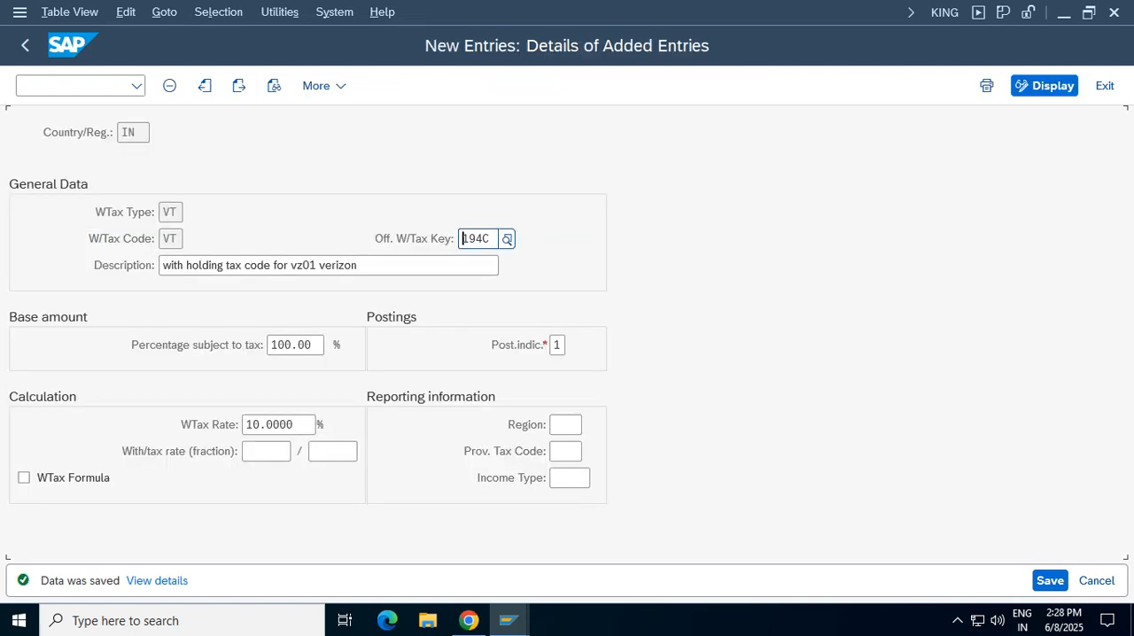
Review the saved tax code's official key, description, posting indicator and withholding tax rate
{"action": "double_click", "coordinate": [170, 238]}
{"action": "double_click", "coordinate": [469, 238]}
{"action": "left_click_drag", "start_coordinate": [360, 265], "coordinate": [163, 266]}
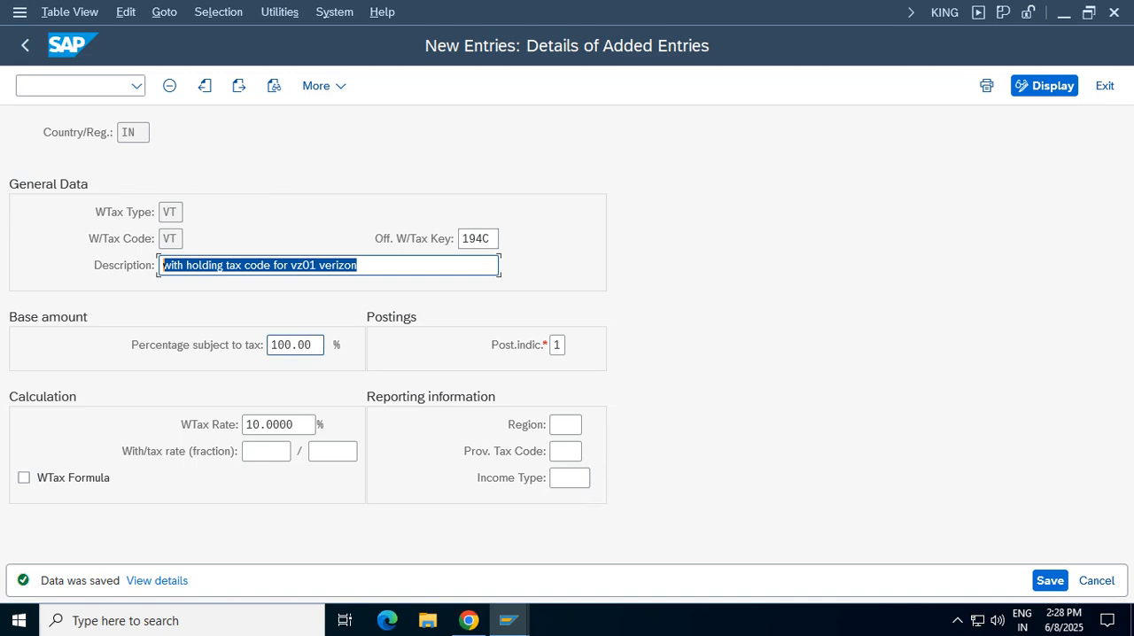
{"action": "left_click", "coordinate": [557, 345]}
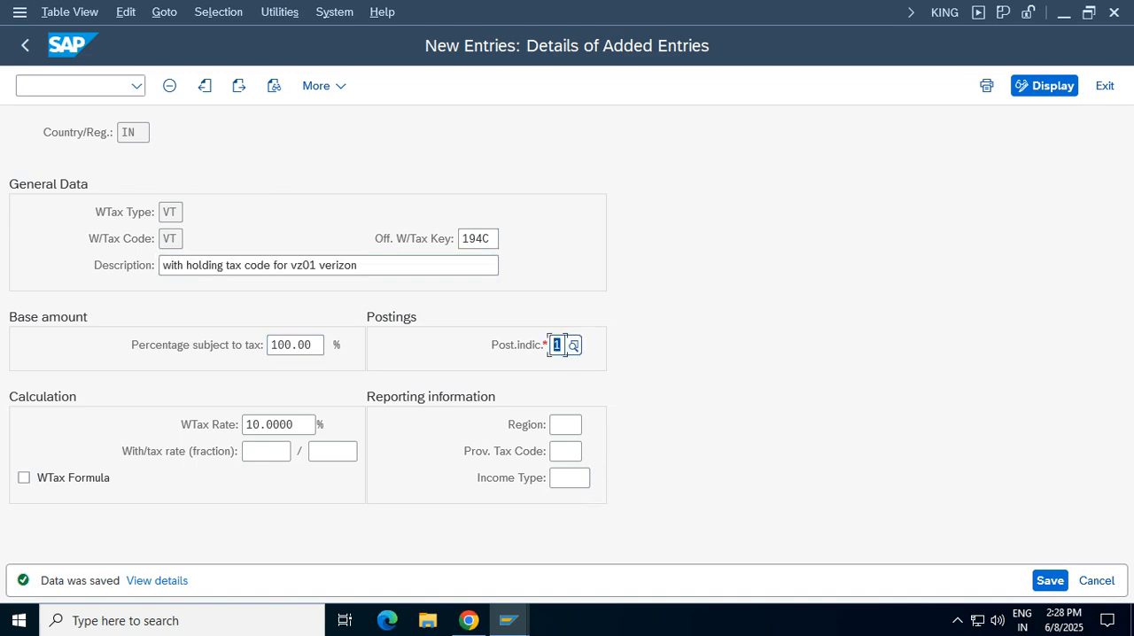
{"action": "left_click", "coordinate": [279, 425]}
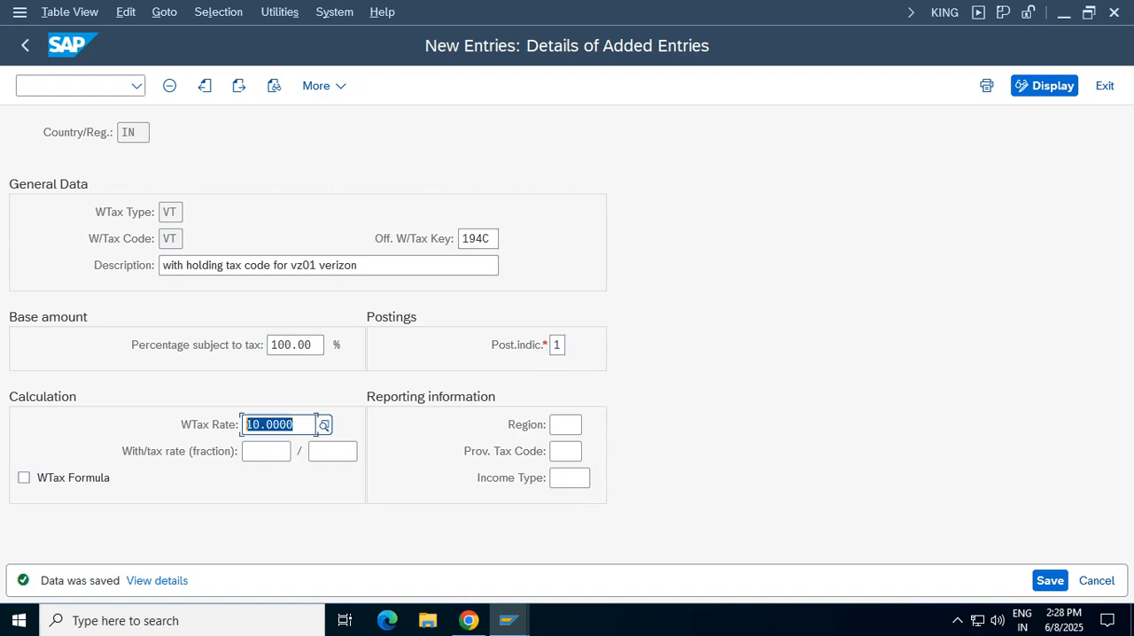
{"action": "left_click_drag", "start_coordinate": [493, 239], "coordinate": [463, 239]}
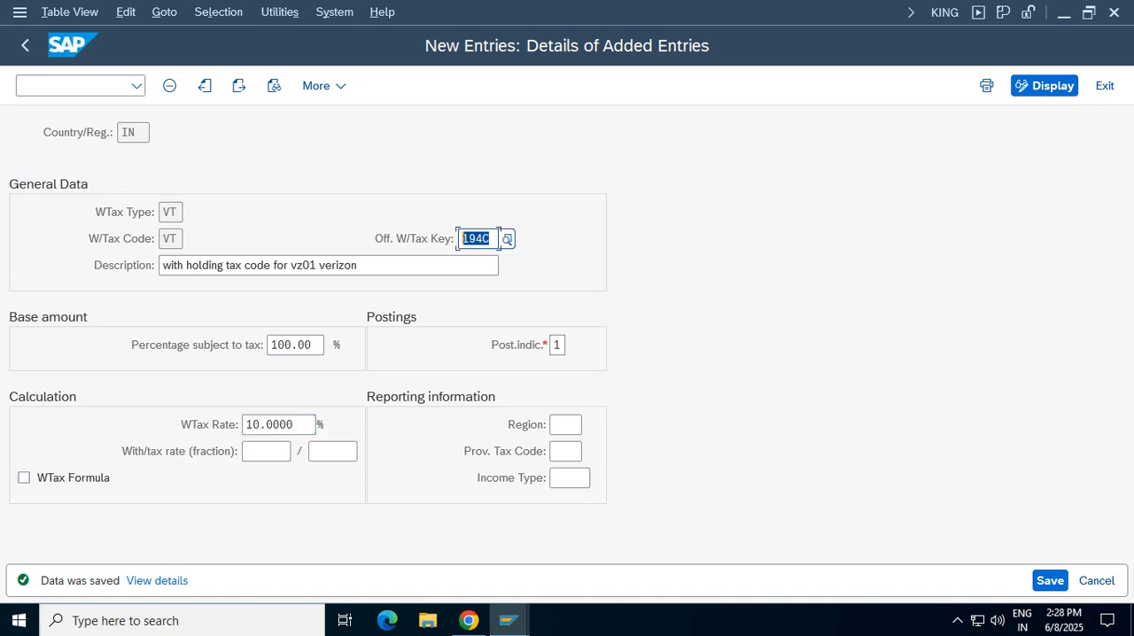
{"action": "left_click", "coordinate": [267, 424]}
{"action": "left_click", "coordinate": [470, 238]}
{"action": "left_click", "coordinate": [315, 427]}
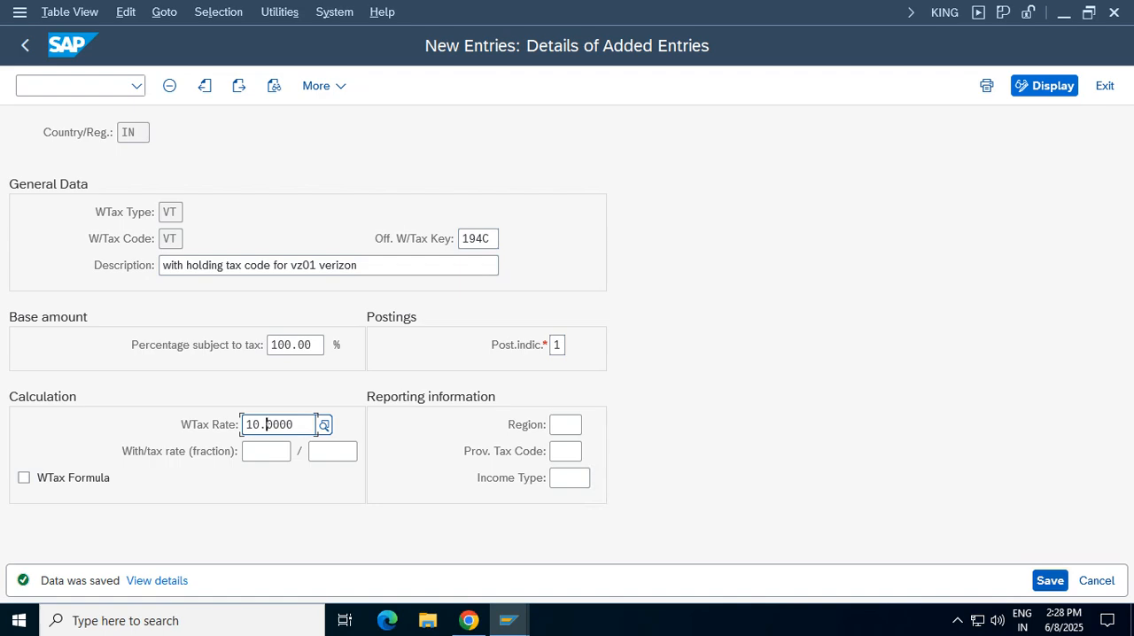
Save the tax code entry again and return to the IMG
{"action": "left_click", "coordinate": [1050, 581]}
{"action": "left_click", "coordinate": [24, 45]}
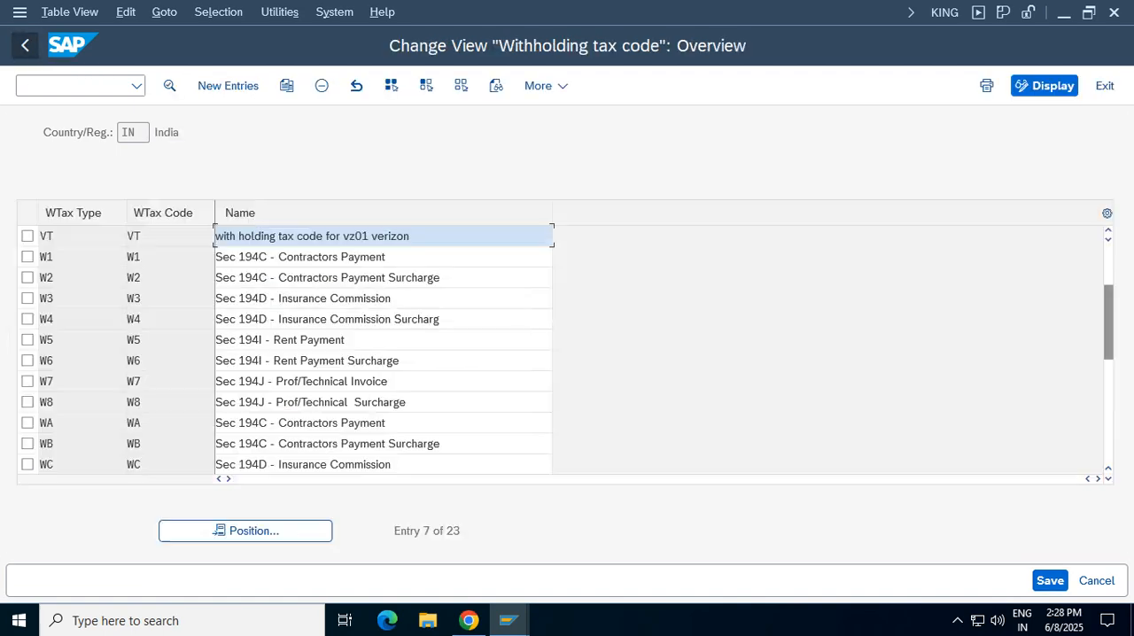
{"action": "left_click", "coordinate": [25, 45]}
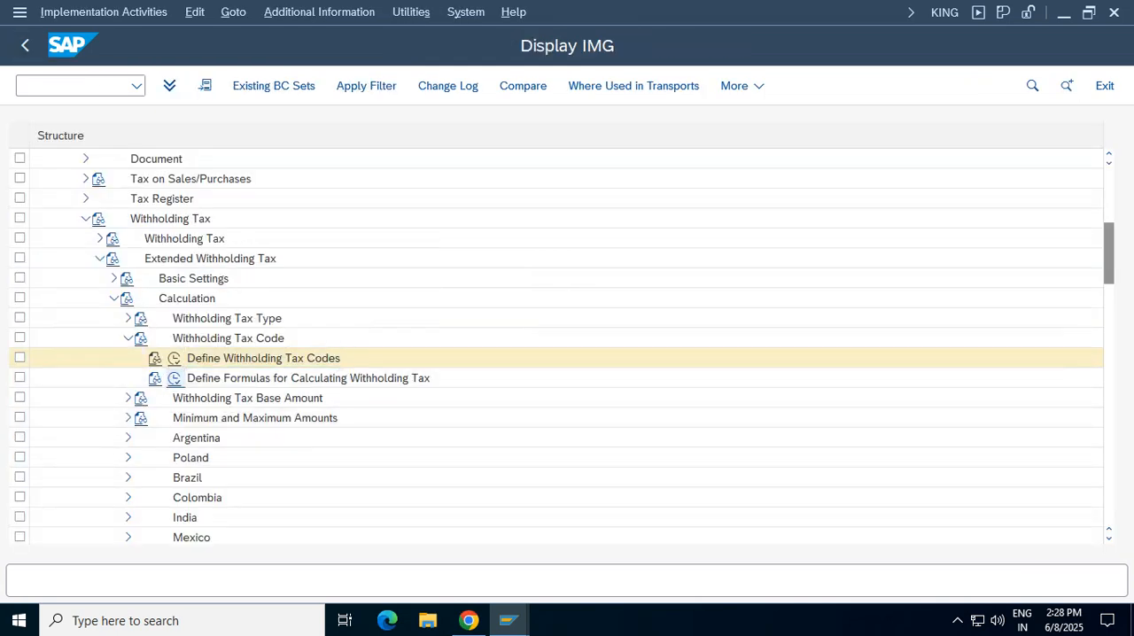
Add a new entry under Define Formulas for Calculating Withholding Tax with currency INR and withholding tax type VT
{"action": "left_click", "coordinate": [174, 378]}
{"action": "key", "text": "Return"}
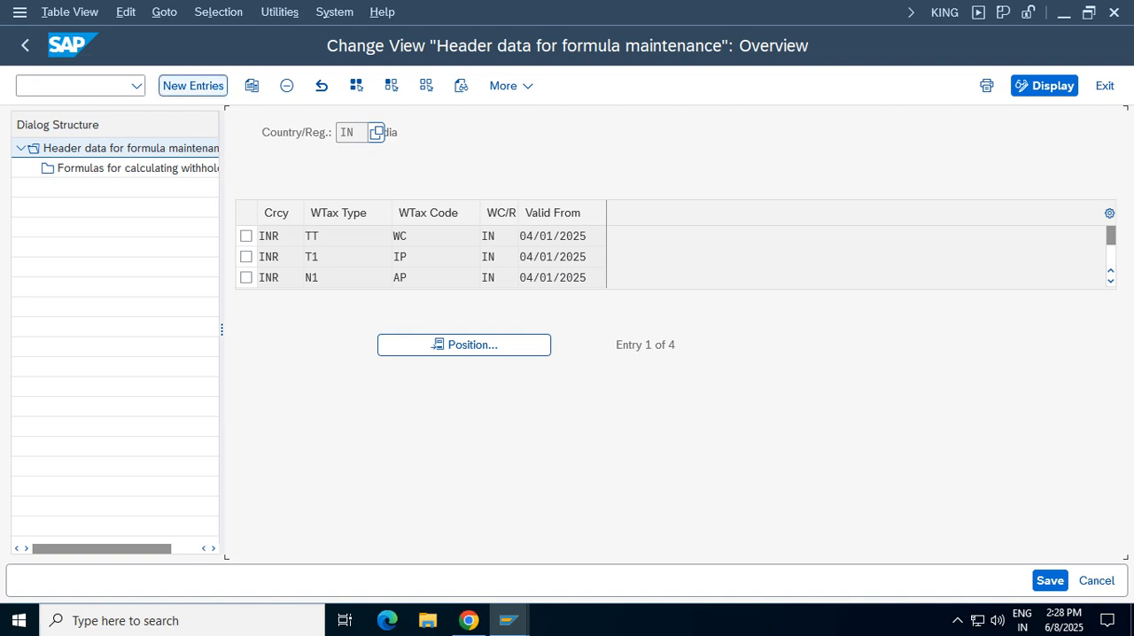
{"action": "left_click", "coordinate": [193, 85]}
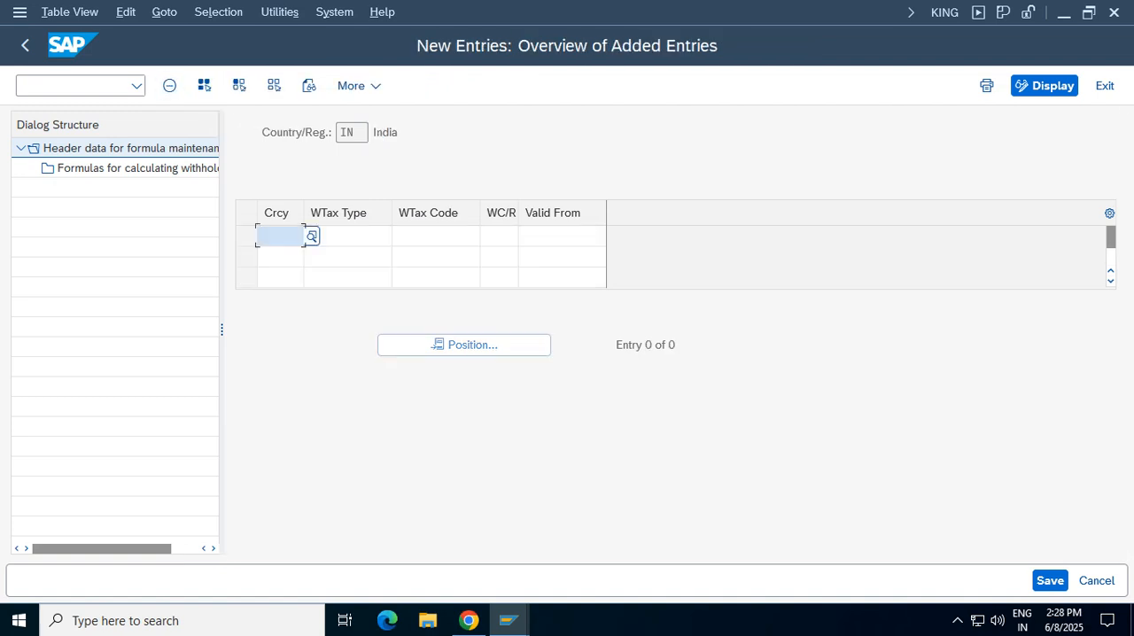
{"action": "type", "text": "inr"}
{"action": "key", "text": "Tab"}
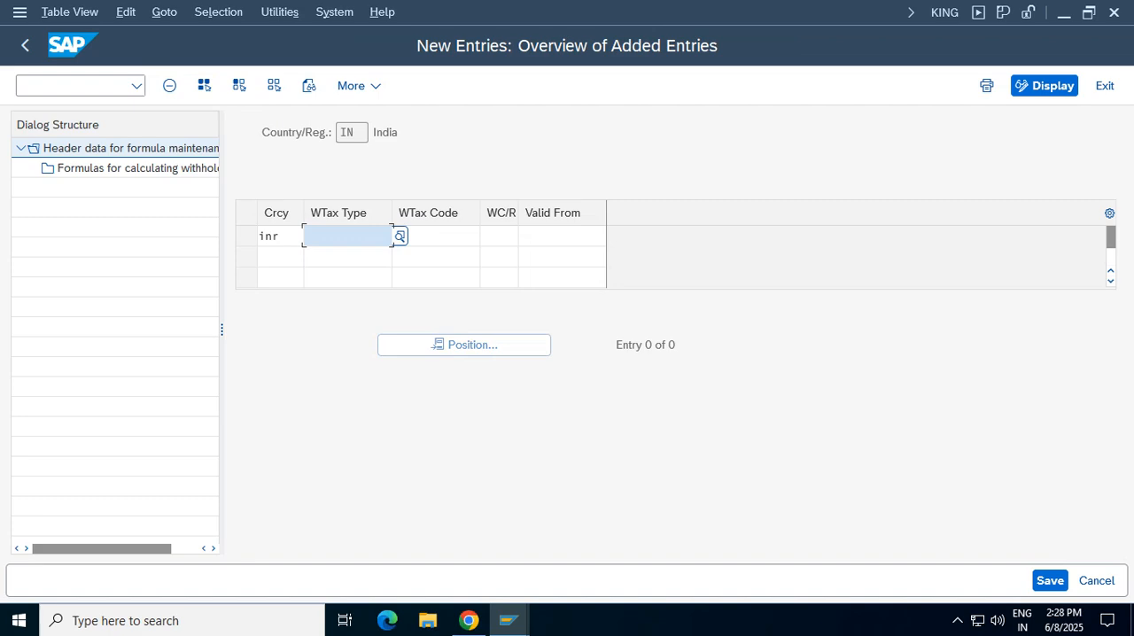
{"action": "type", "text": "vt"}
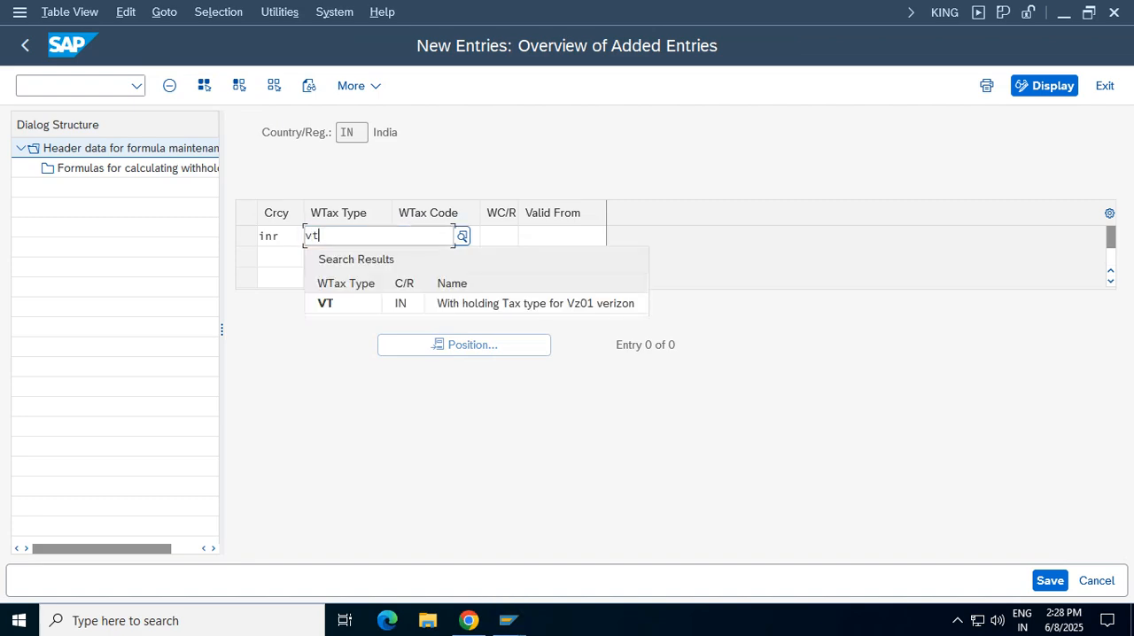
{"action": "key", "text": "Return"}
{"action": "key", "text": "Tab"}
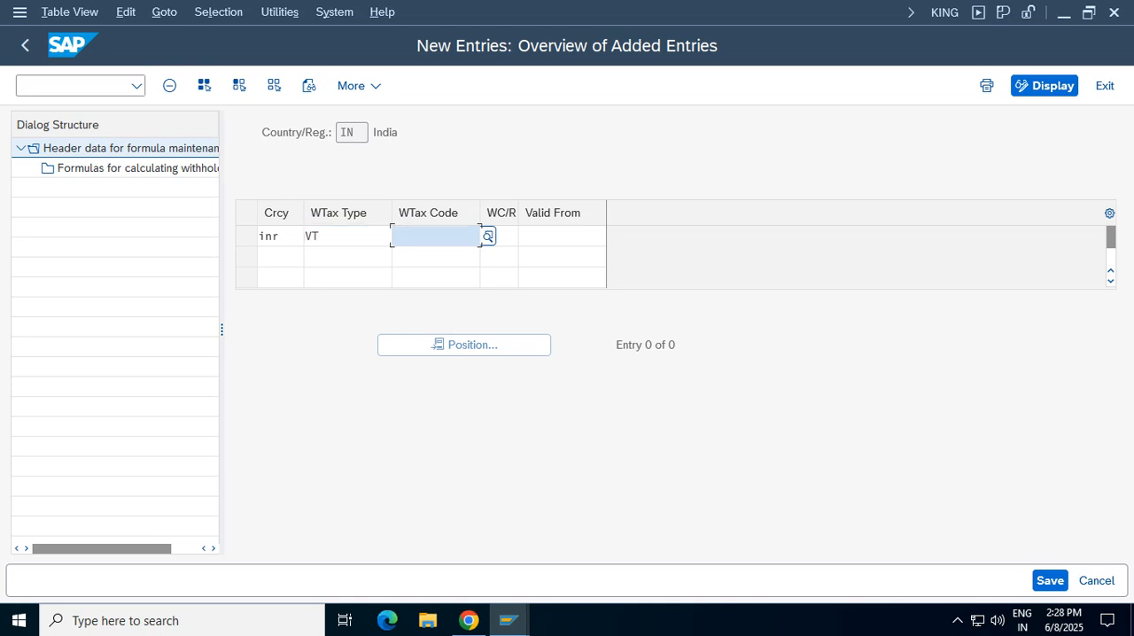
Set the new formula entry's withholding tax code to VT and its withholding tax country key to IN
{"action": "type", "text": "vt"}
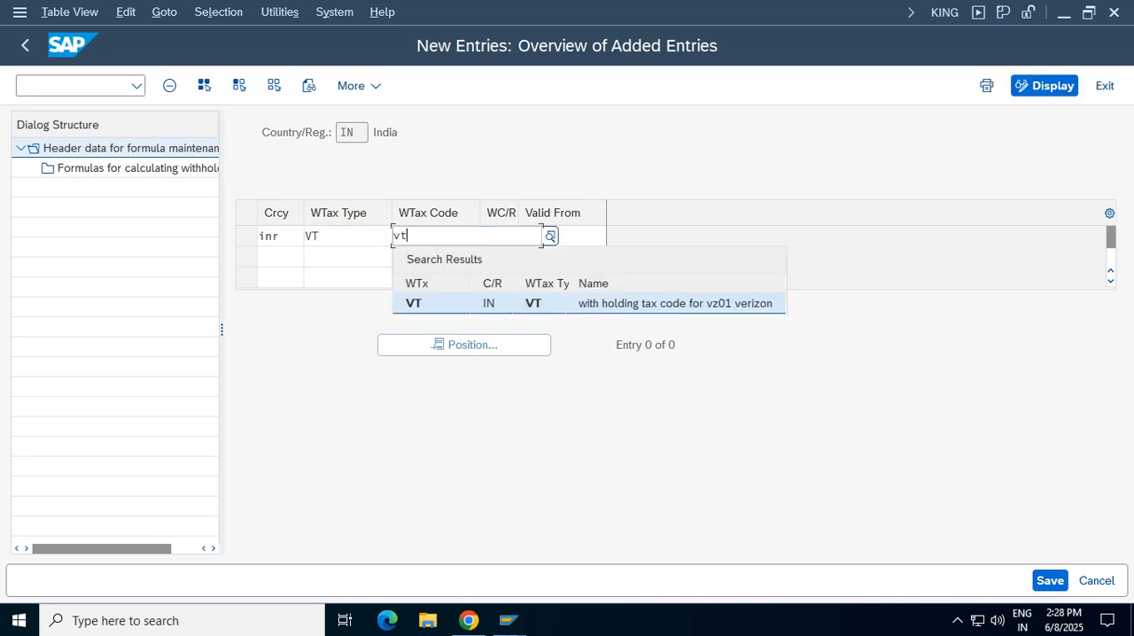
{"action": "key", "text": "Return"}
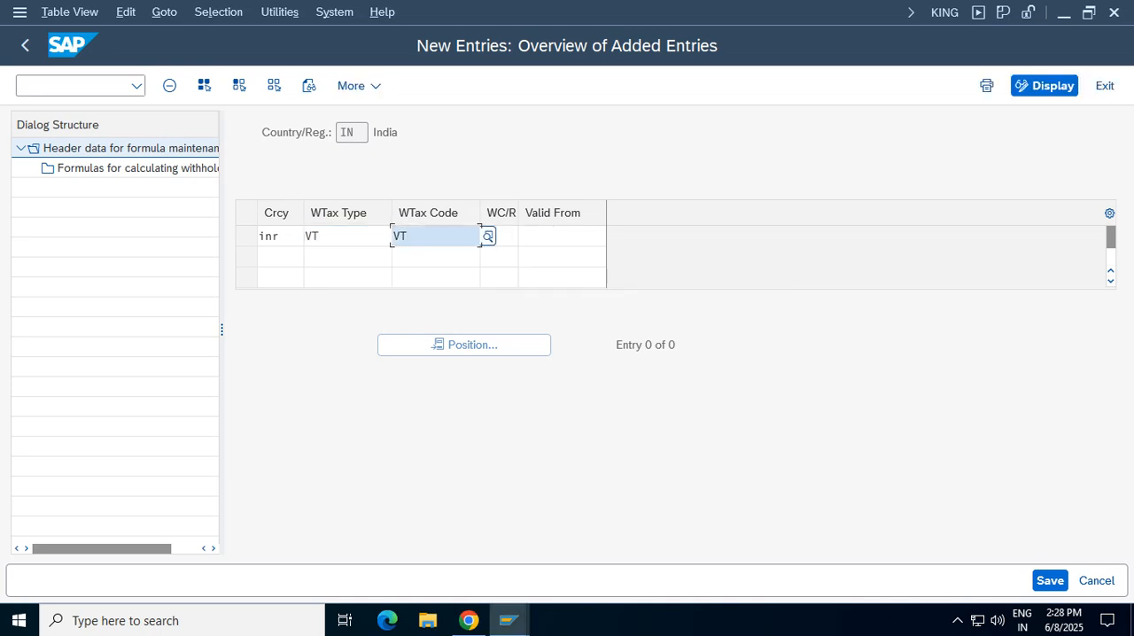
{"action": "key", "text": "Tab"}
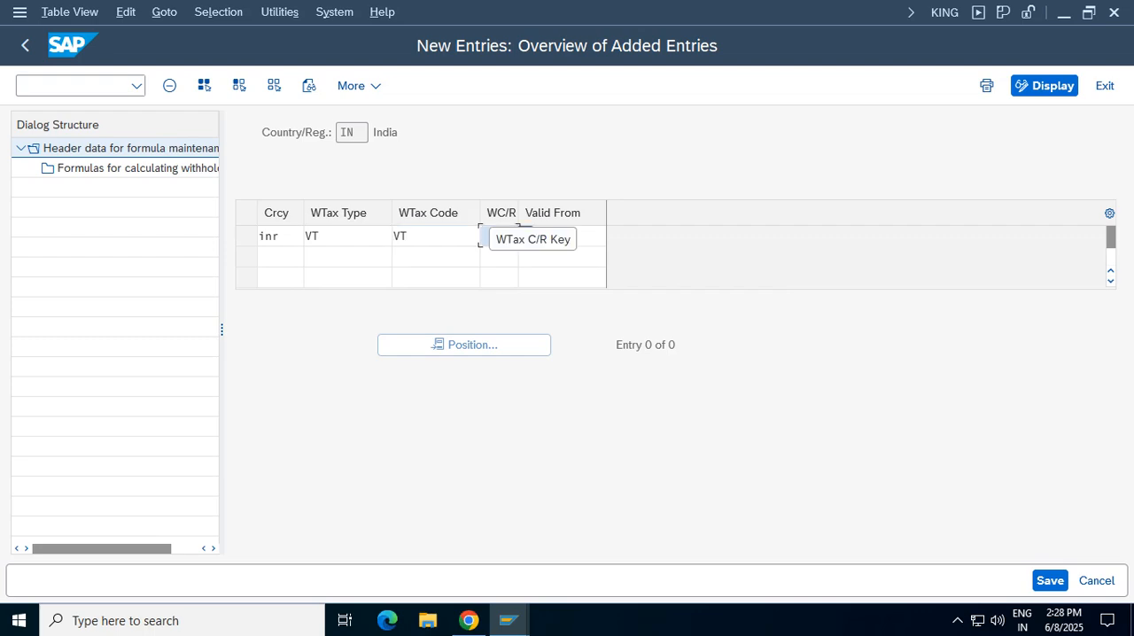
{"action": "type", "text": "in"}
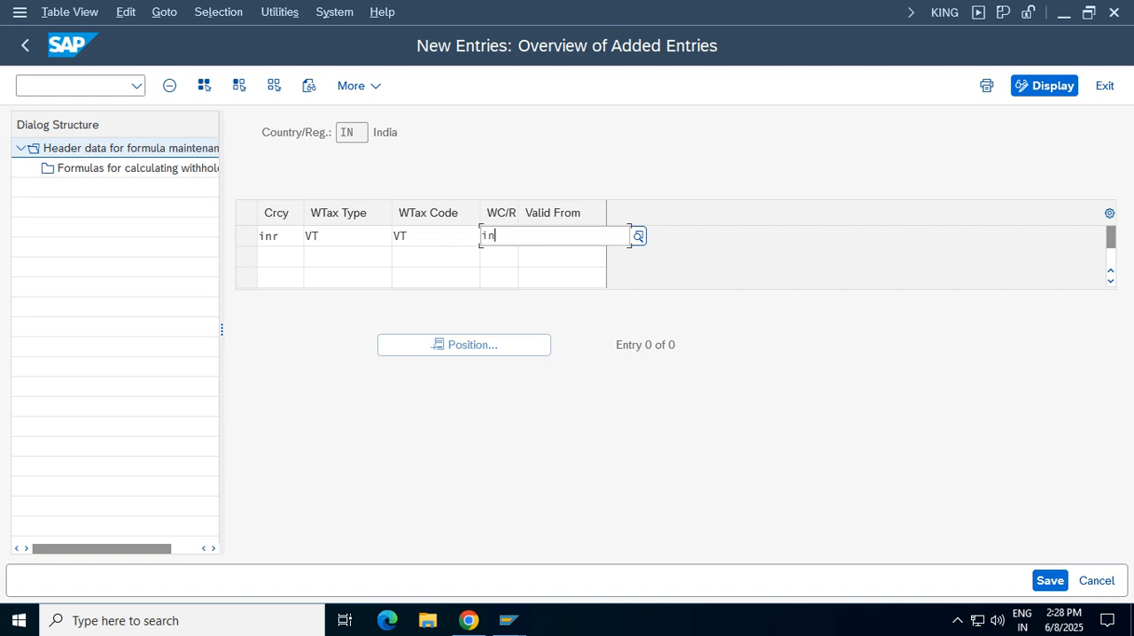
{"action": "key", "text": "Down"}
{"action": "key", "text": "Return"}
{"action": "key", "text": "Tab"}
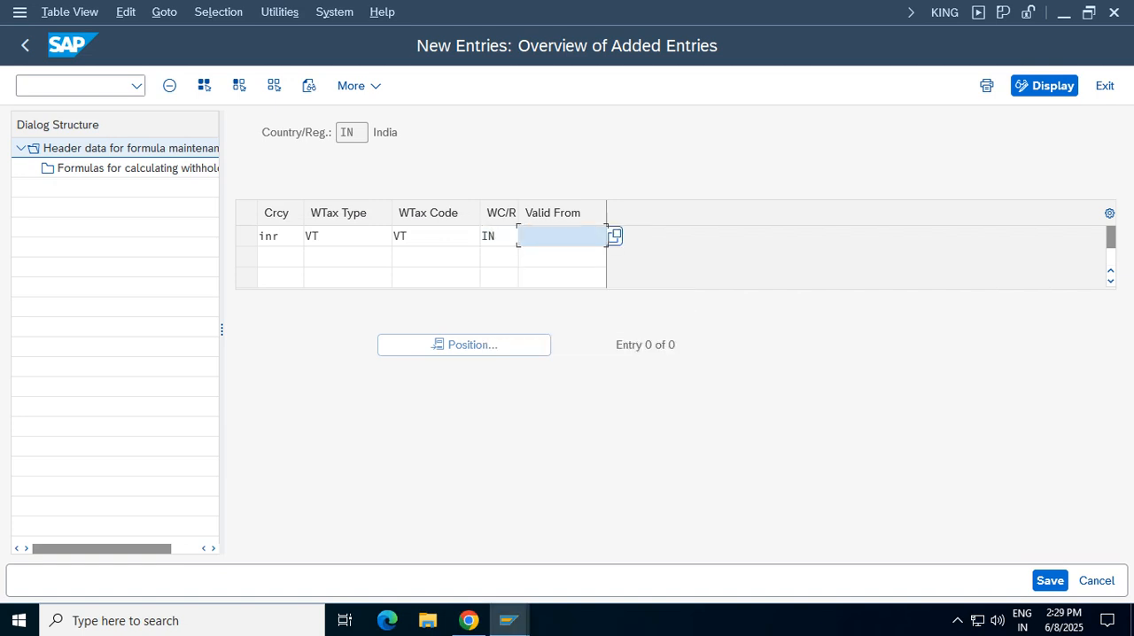
Try to save the formula entry with valid-from date 01.04.2025, and replace the date with 06/06/2025
{"action": "type", "text": "01.04.2025"}
{"action": "left_click", "coordinate": [1049, 581]}
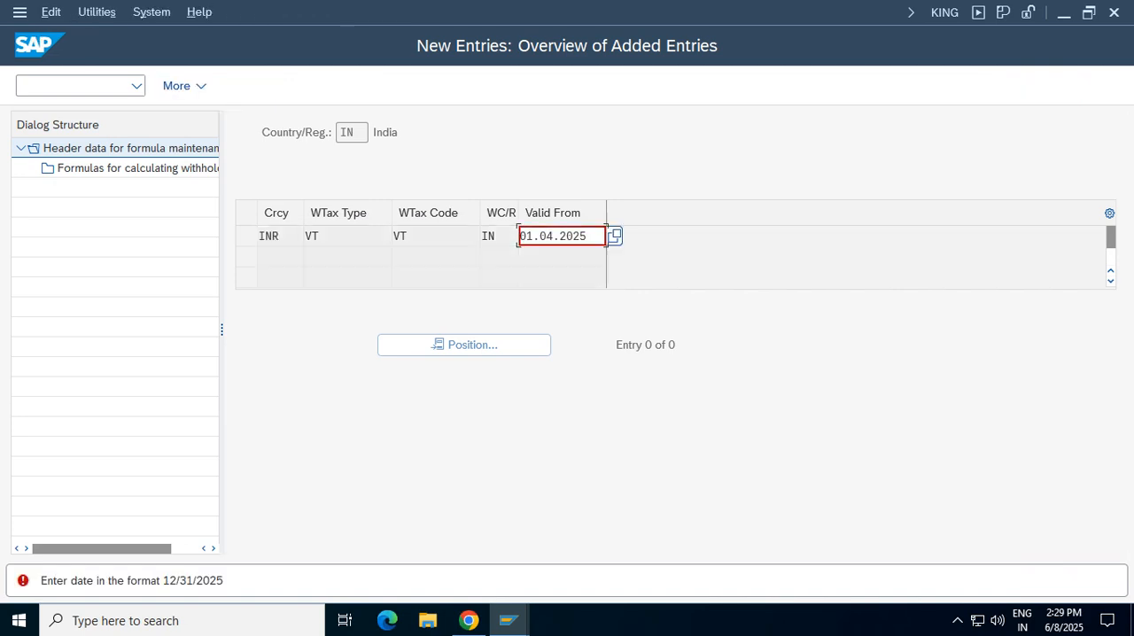
{"action": "left_click", "coordinate": [615, 236]}
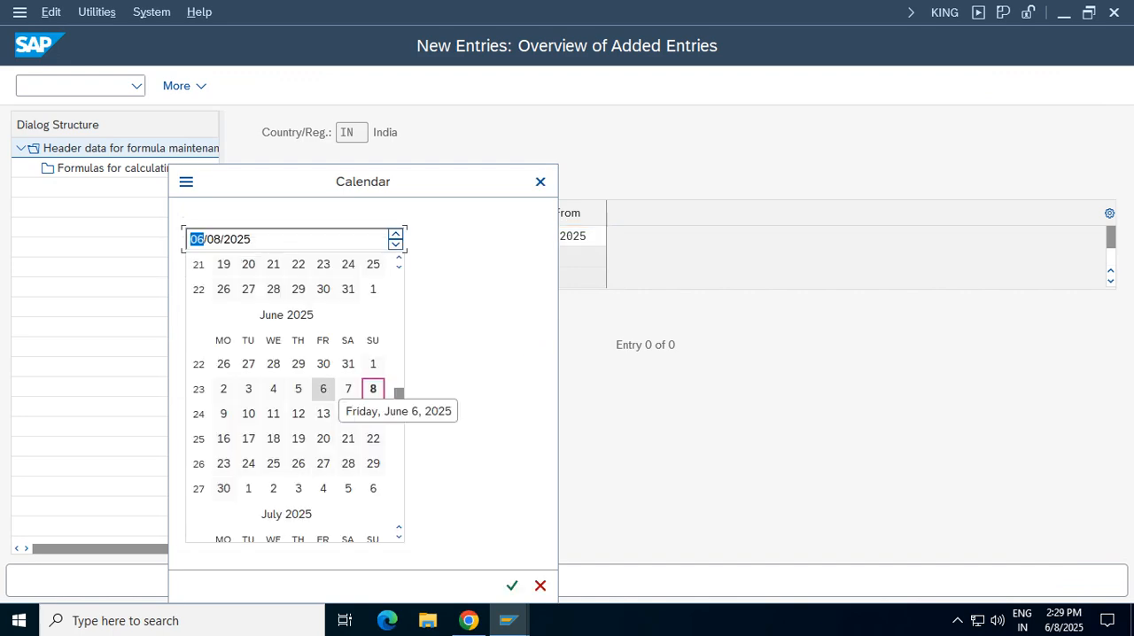
{"action": "left_click", "coordinate": [312, 399]}
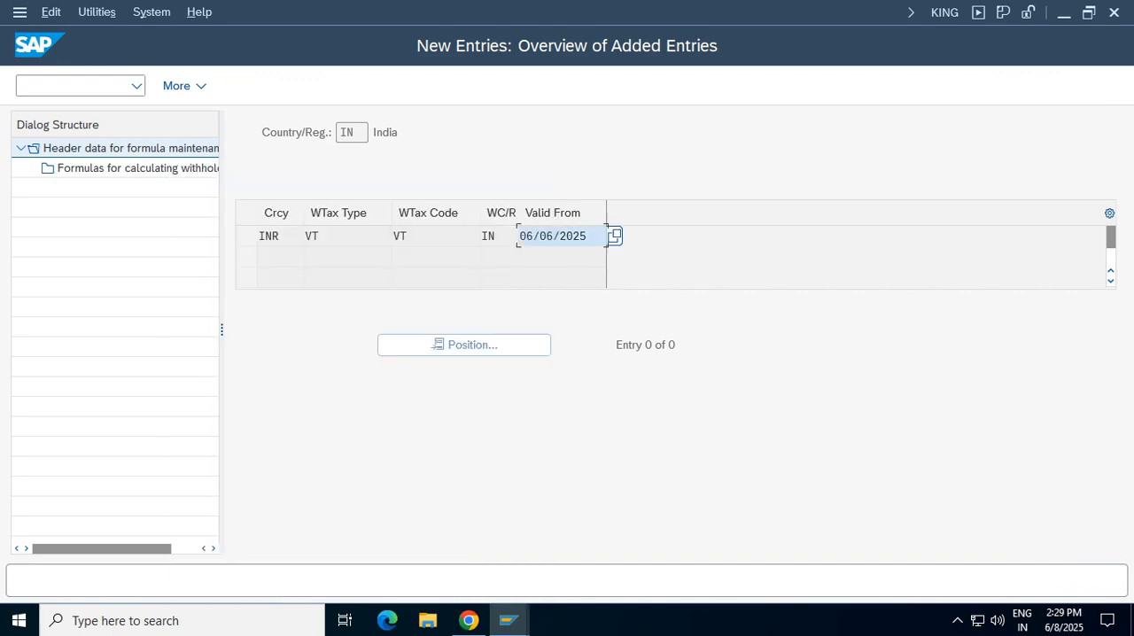
Set the formula entry's valid-from date to 04/01/2025 and save it under the Verizon Group customizing request
{"action": "left_click", "coordinate": [615, 236]}
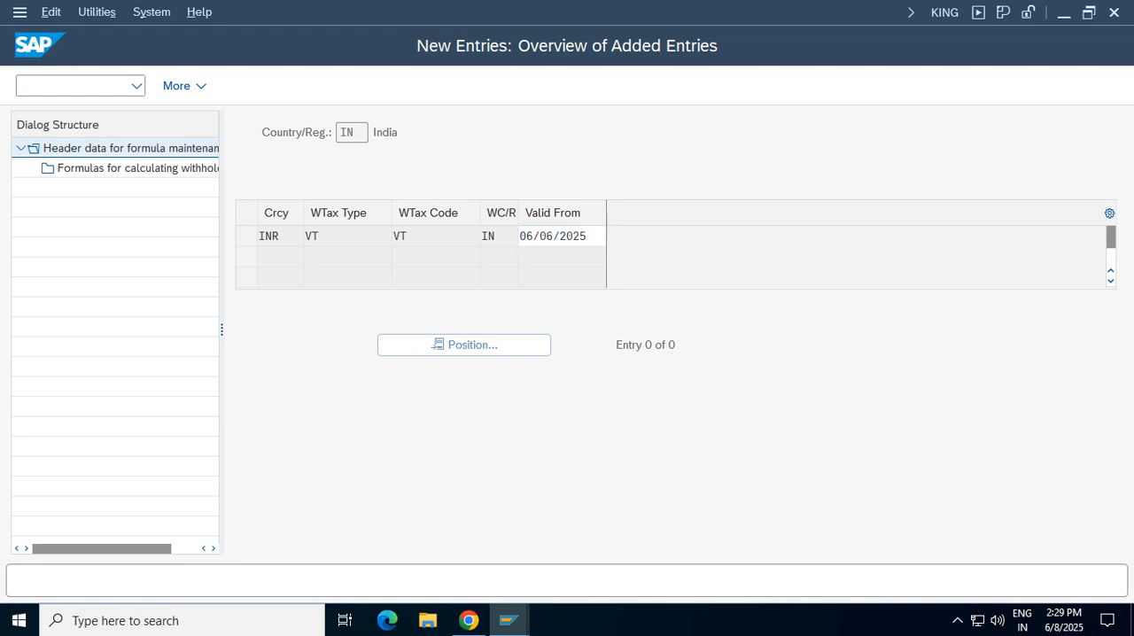
{"action": "scroll", "coordinate": [295, 399], "scroll_direction": "up", "scroll_amount": 5}
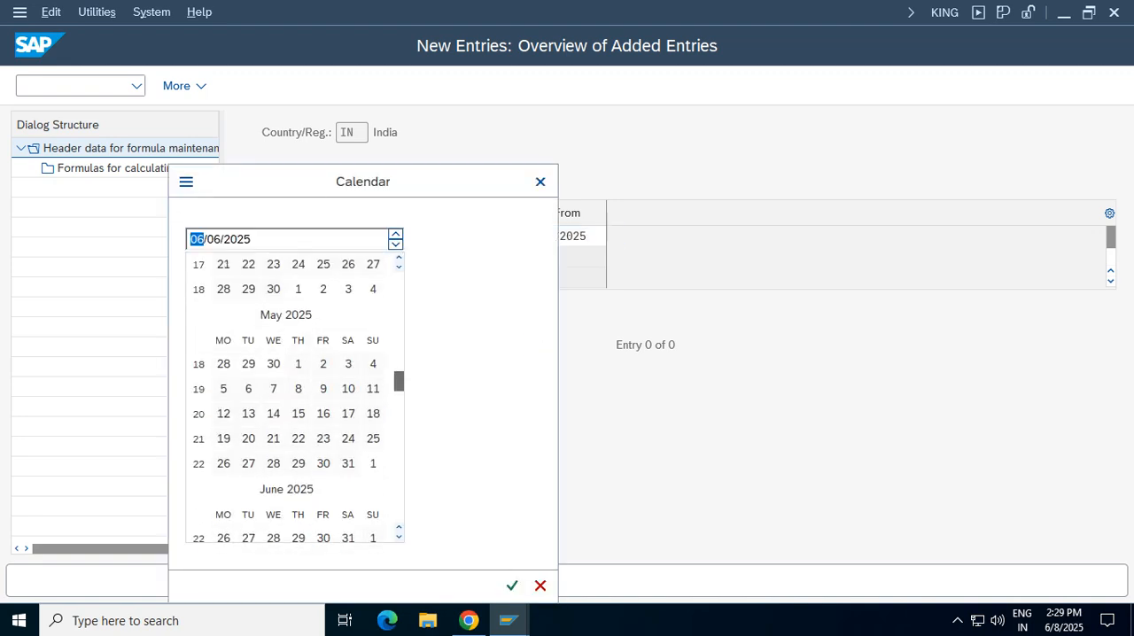
{"action": "scroll", "coordinate": [295, 399], "scroll_direction": "up", "scroll_amount": 1}
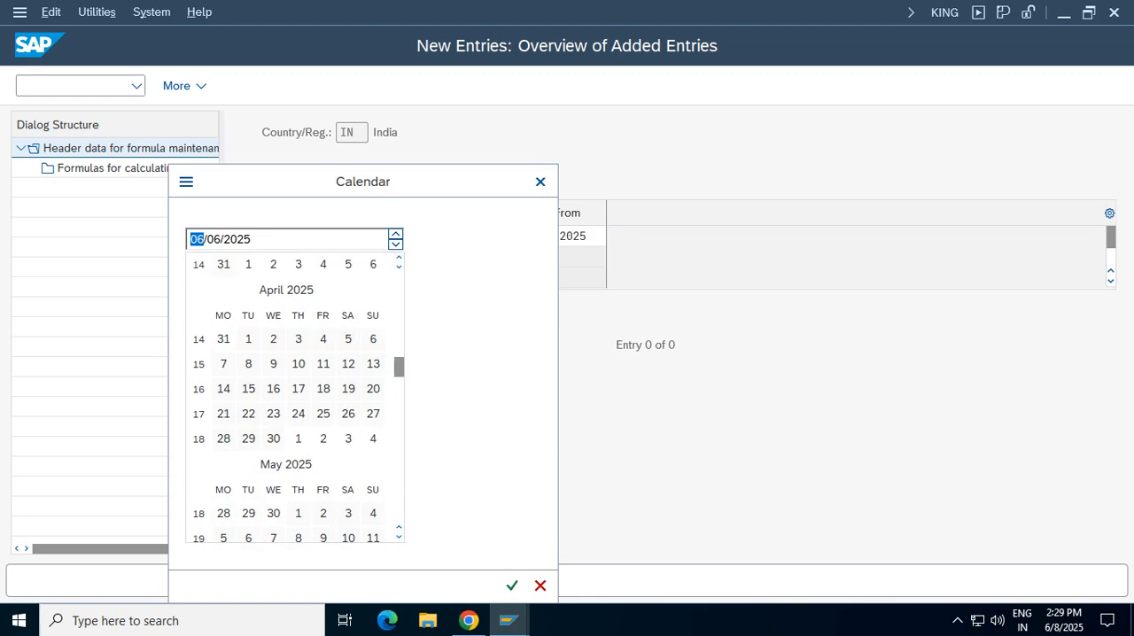
{"action": "double_click", "coordinate": [248, 339]}
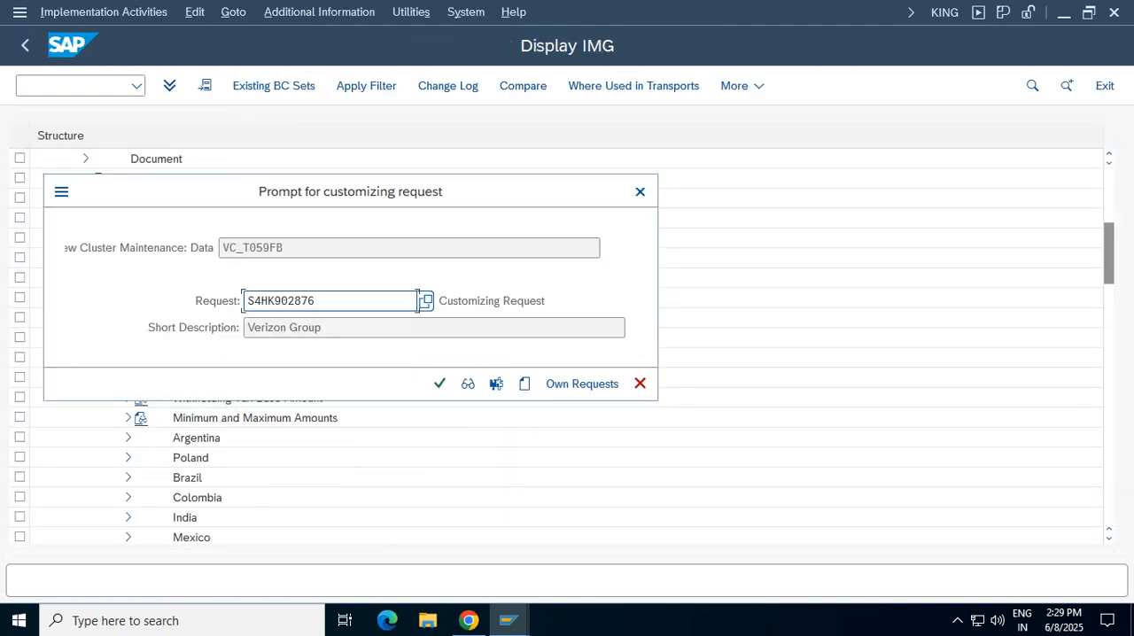
{"action": "left_click", "coordinate": [439, 383]}
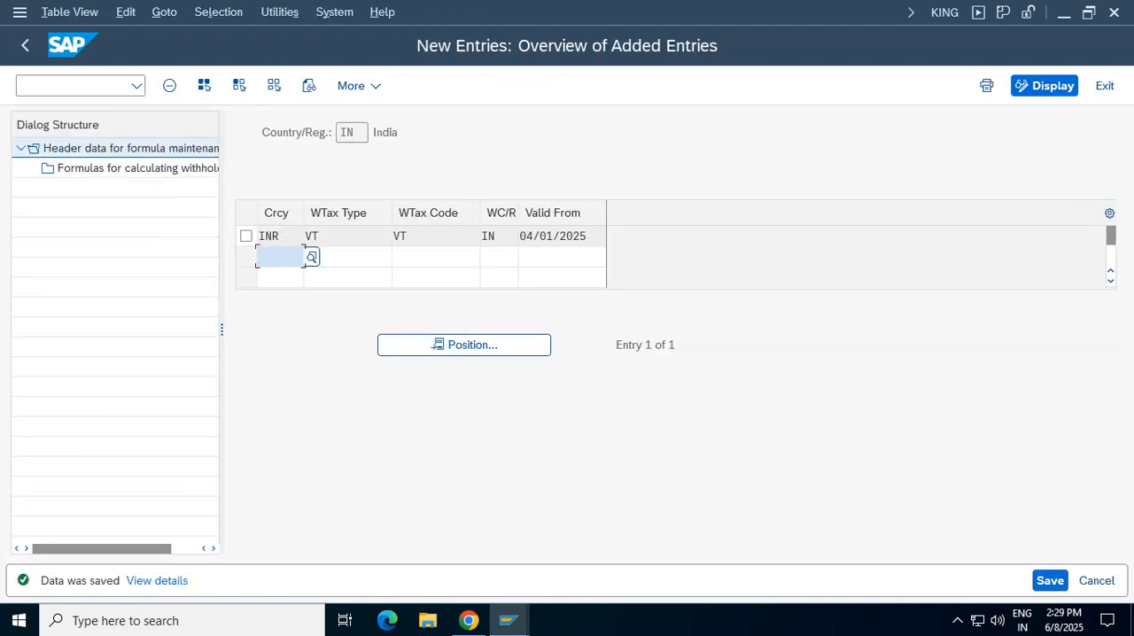
Save the formula entry for tax code VT again and return to the IMG
{"action": "key", "text": "shift+Tab"}
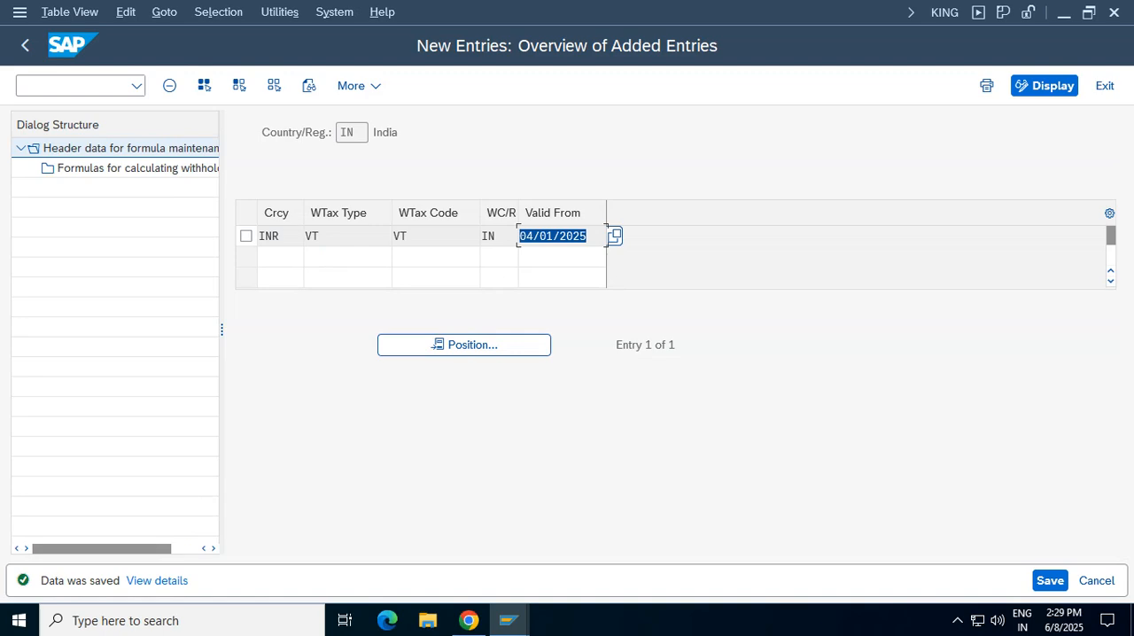
{"action": "key", "text": "ctrl+s"}
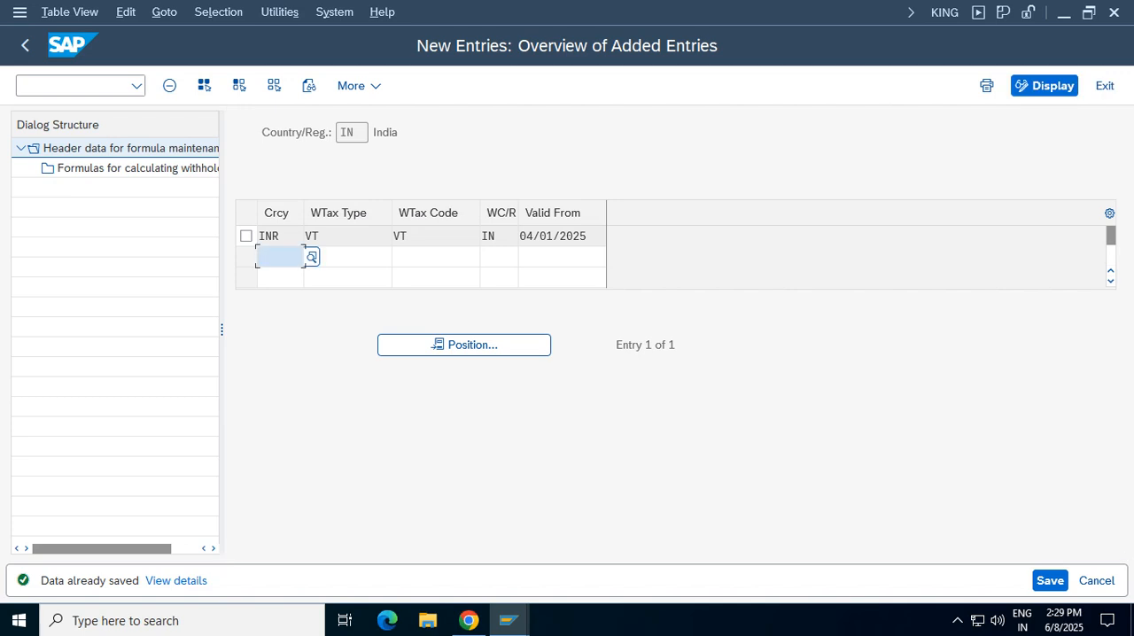
{"action": "key", "text": "shift+F3"}
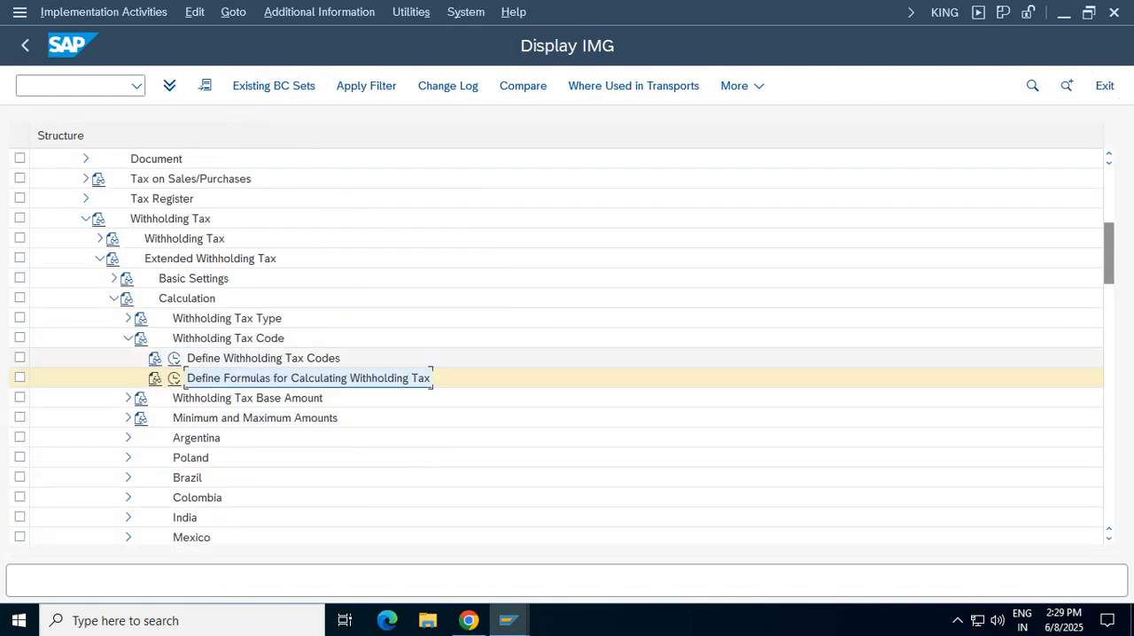
{"action": "left_click", "coordinate": [263, 359]}
{"action": "left_click", "coordinate": [128, 338]}
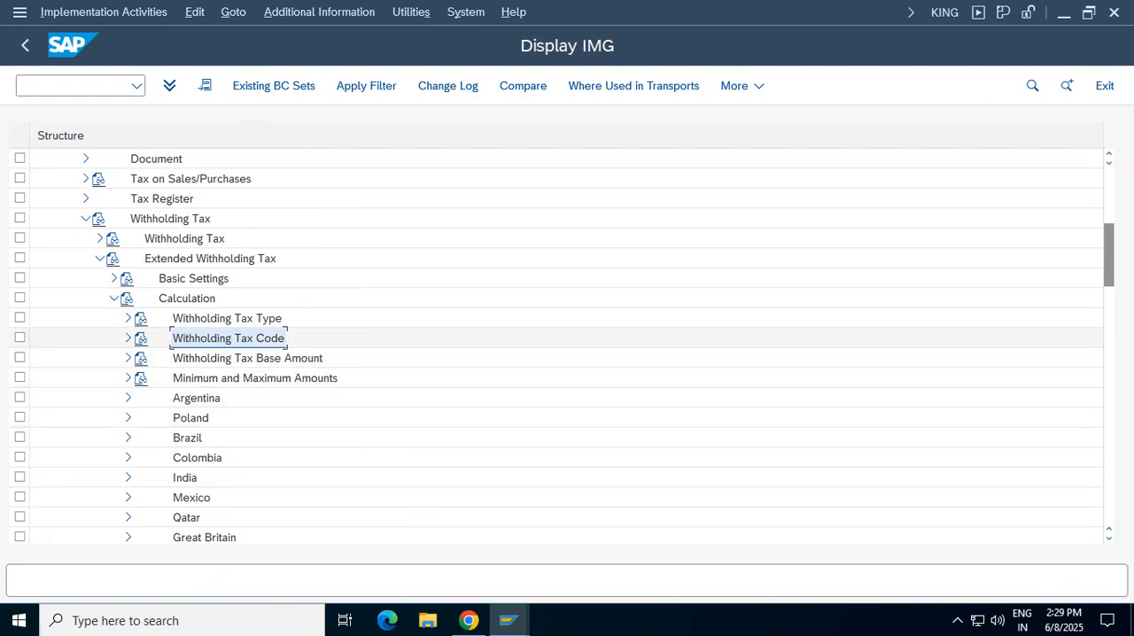
{"action": "left_click", "coordinate": [128, 338]}
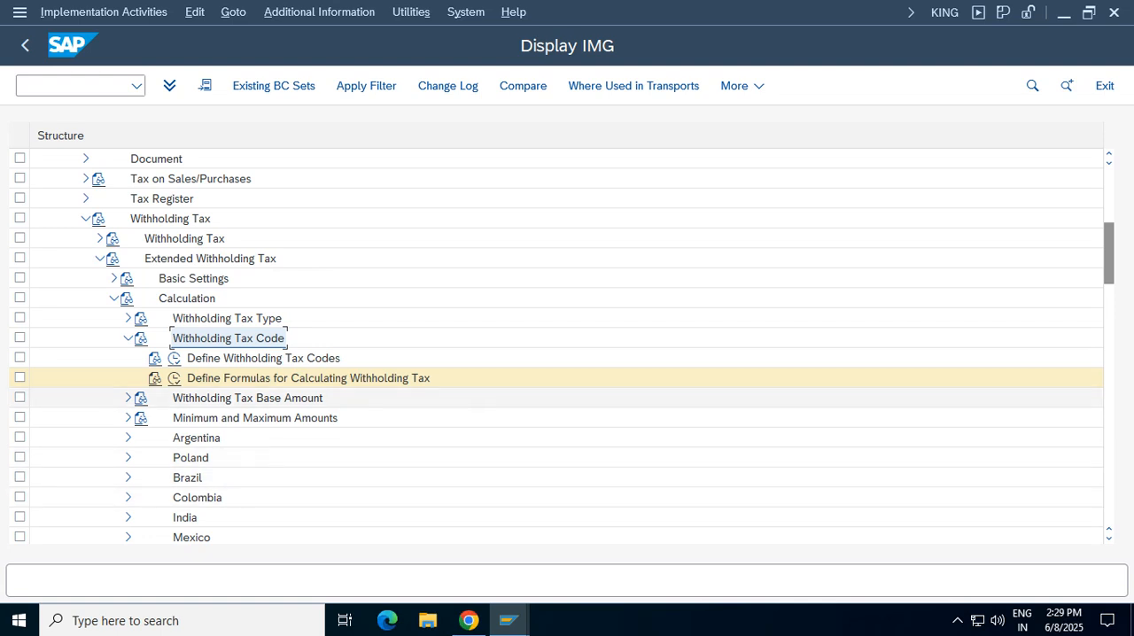
{"action": "left_click", "coordinate": [128, 518]}
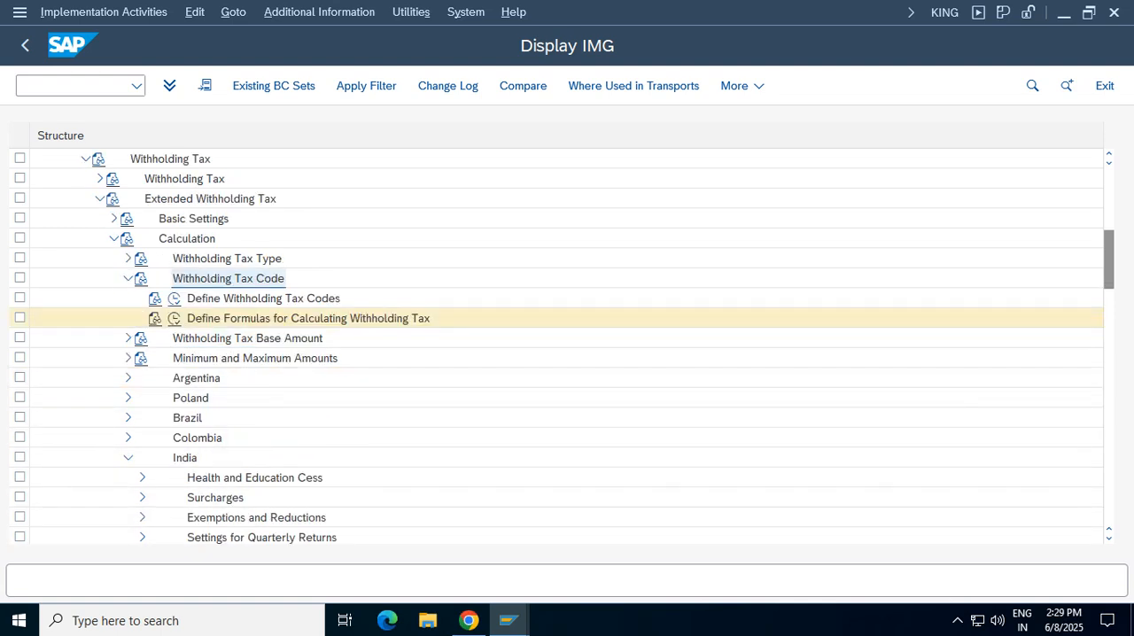
{"action": "left_click", "coordinate": [128, 458]}
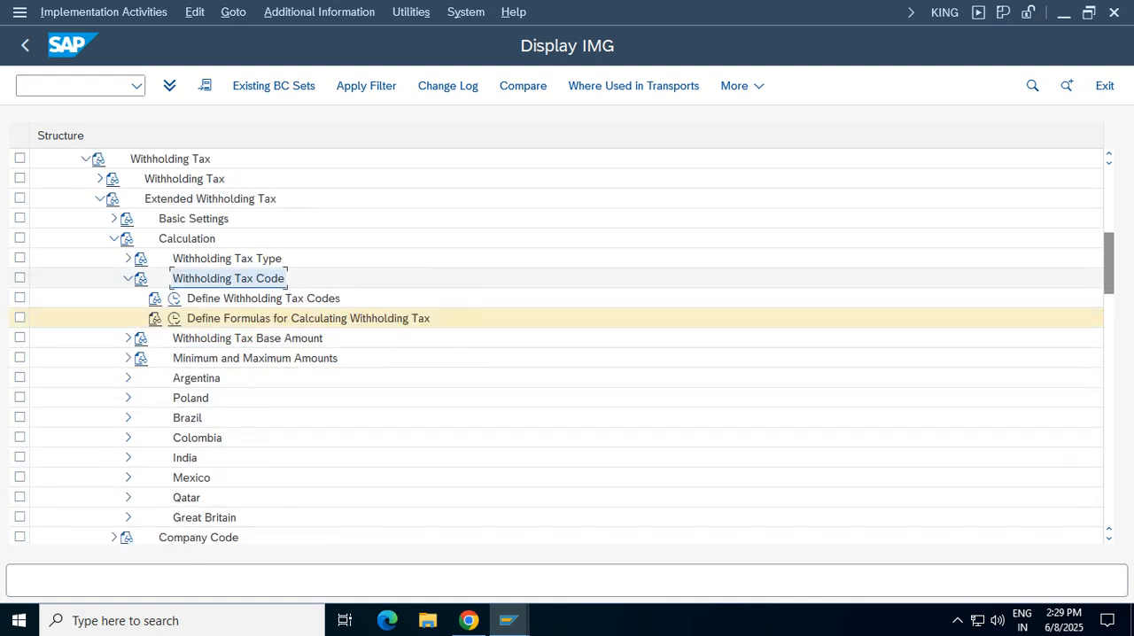
Collapse the Calculation branch and start a new entry under Assign Withholding Tax Types to Company Codes
{"action": "left_click", "coordinate": [128, 279]}
{"action": "left_click", "coordinate": [115, 238]}
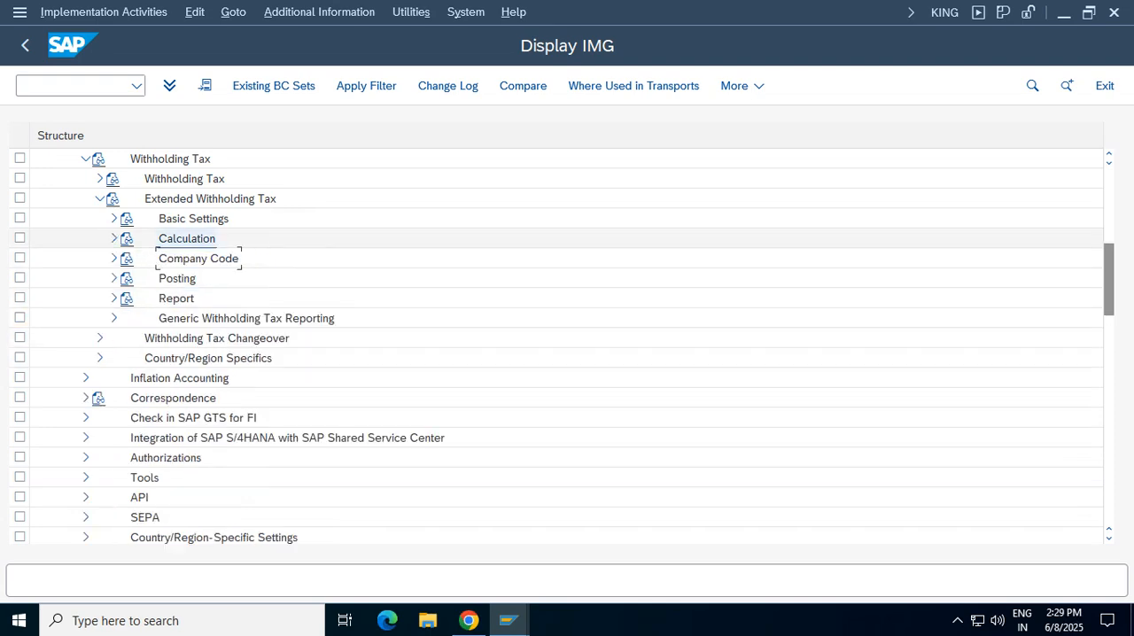
{"action": "left_click", "coordinate": [114, 259]}
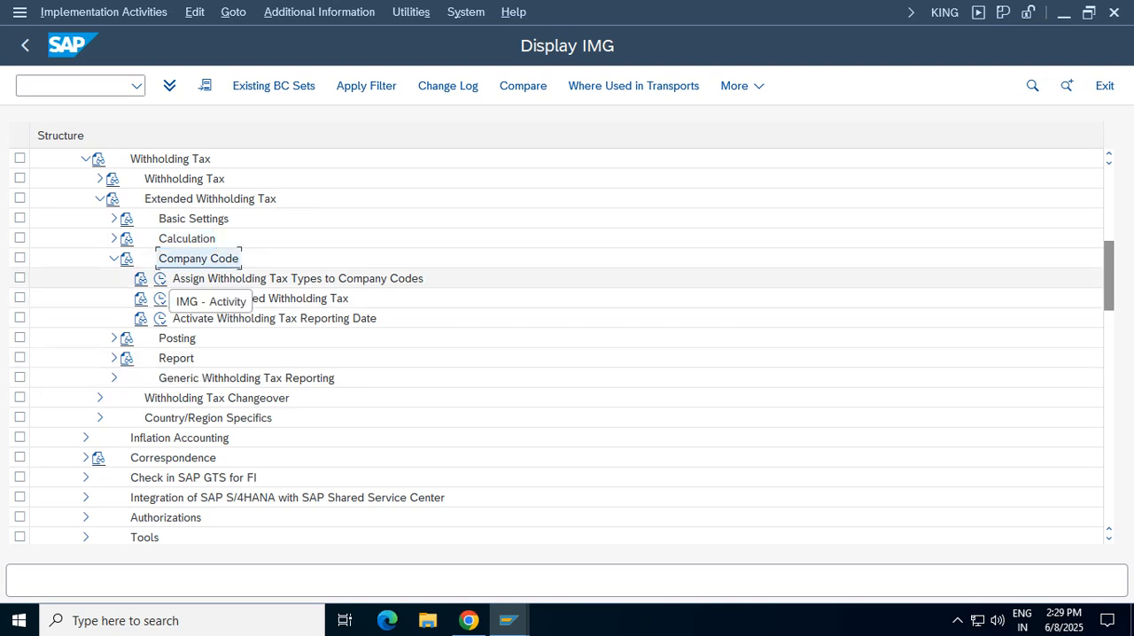
{"action": "left_click", "coordinate": [160, 278]}
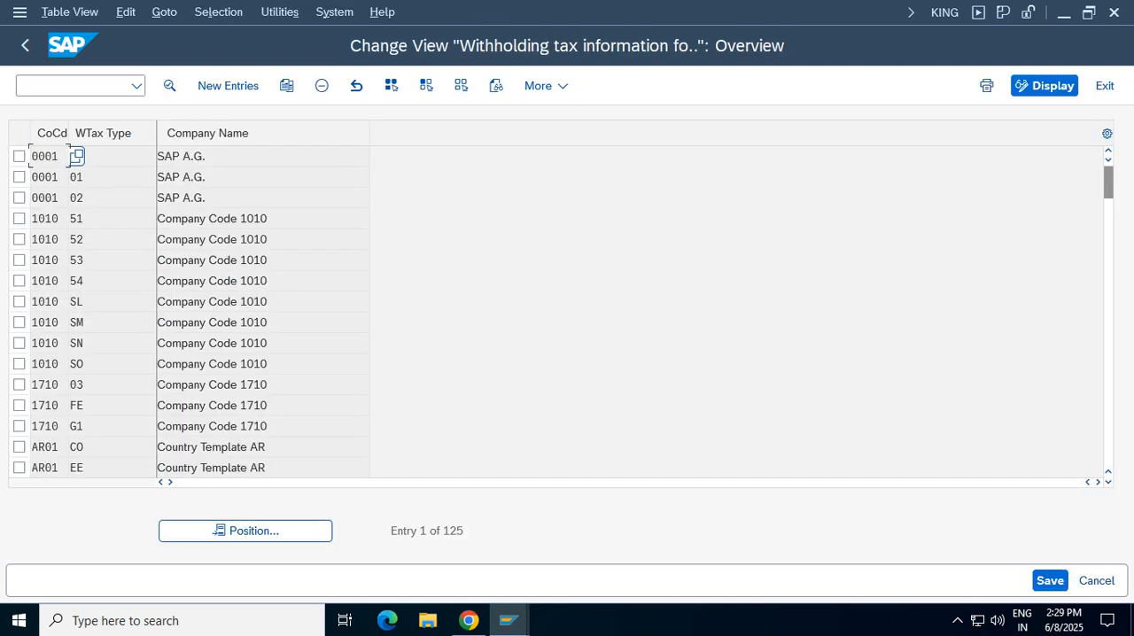
{"action": "left_click", "coordinate": [228, 85]}
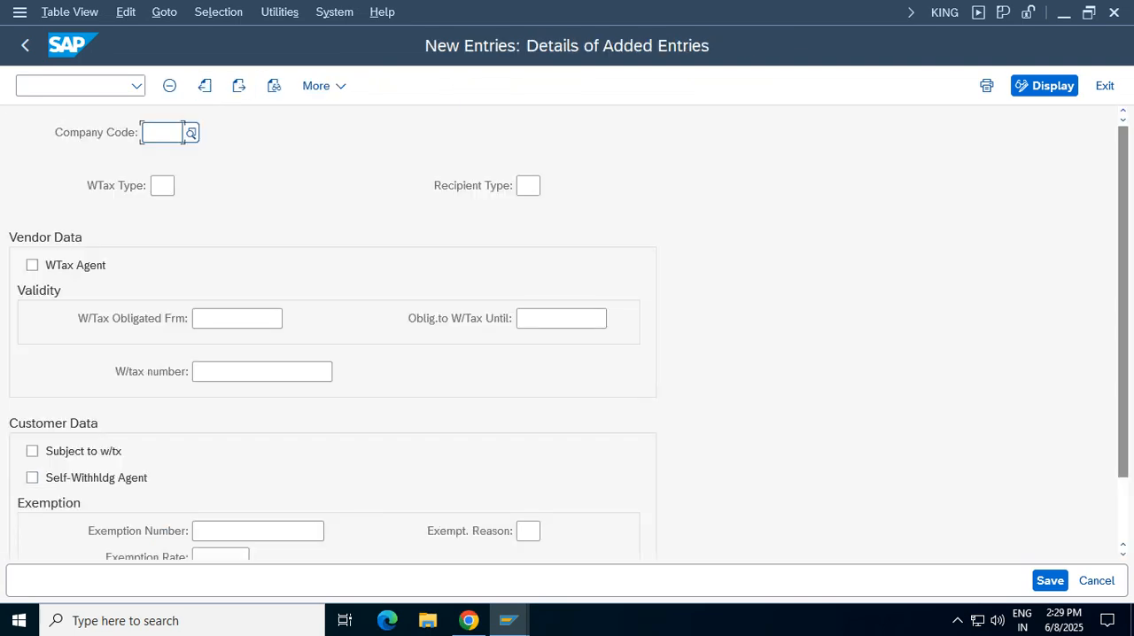
Assign withholding tax type VT to company code VZ01 in the new entry
{"action": "type", "text": "vz"}
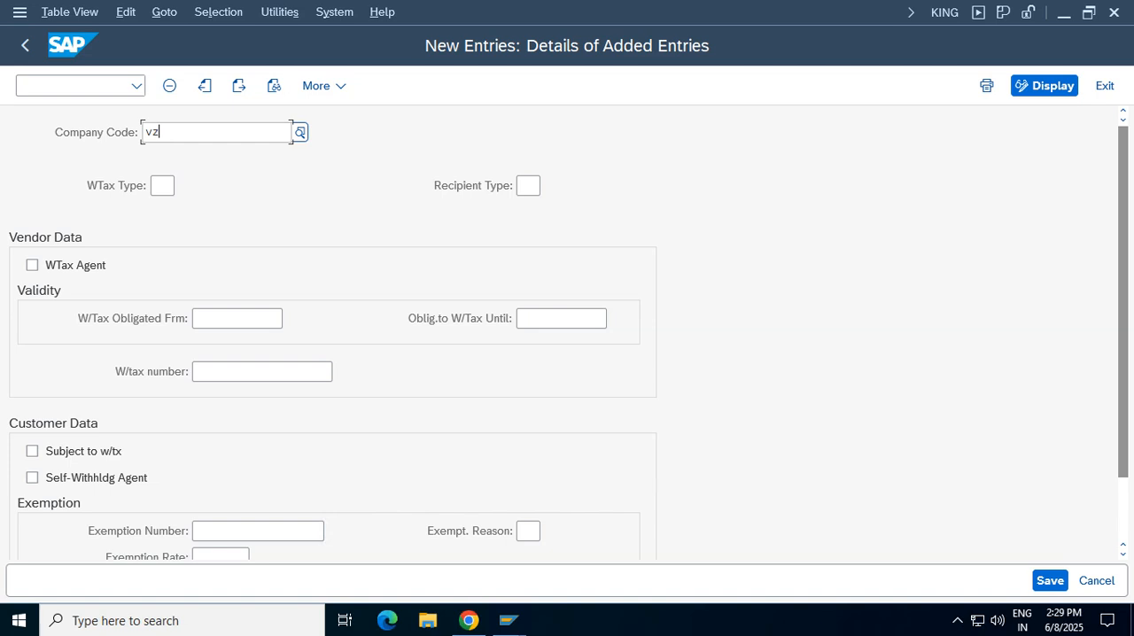
{"action": "type", "text": "01"}
{"action": "key", "text": "Return"}
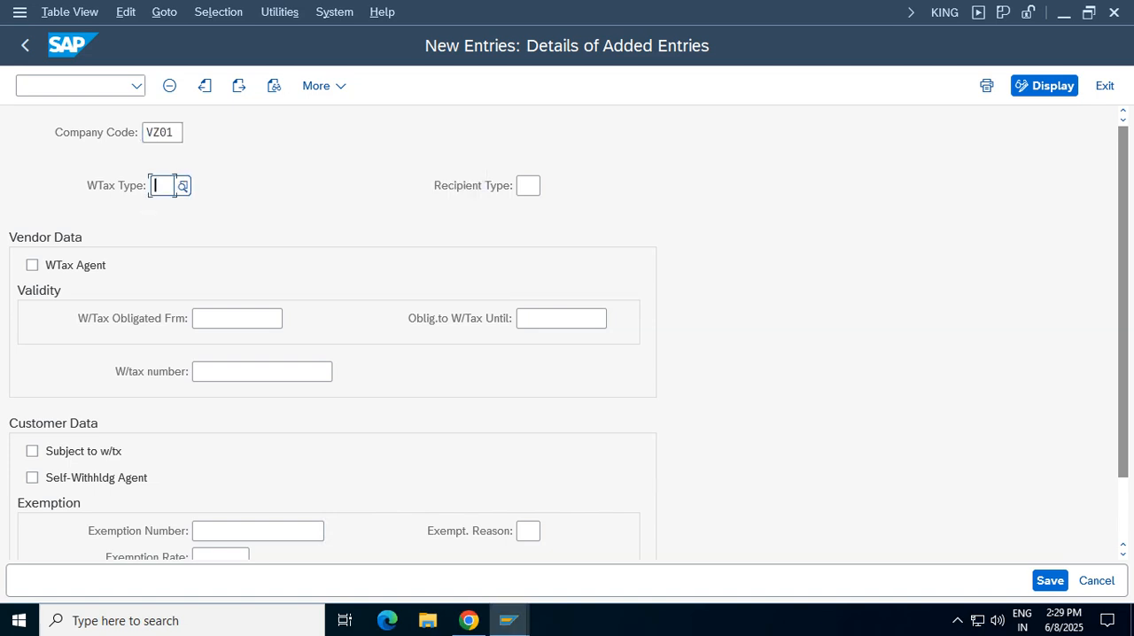
{"action": "key", "text": "F4"}
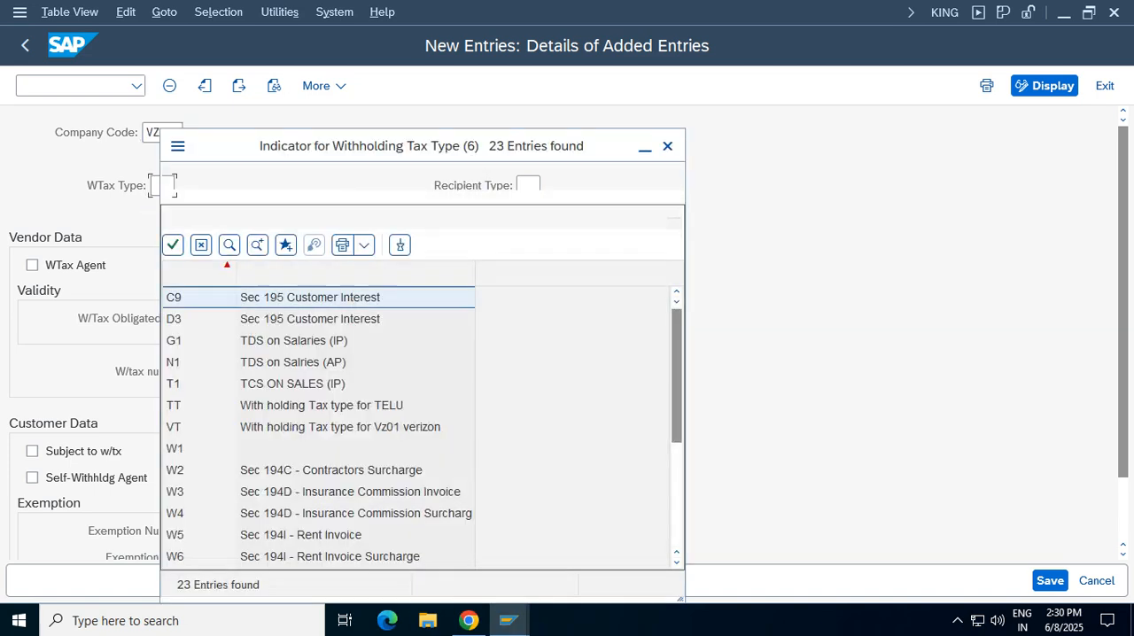
{"action": "double_click", "coordinate": [340, 387]}
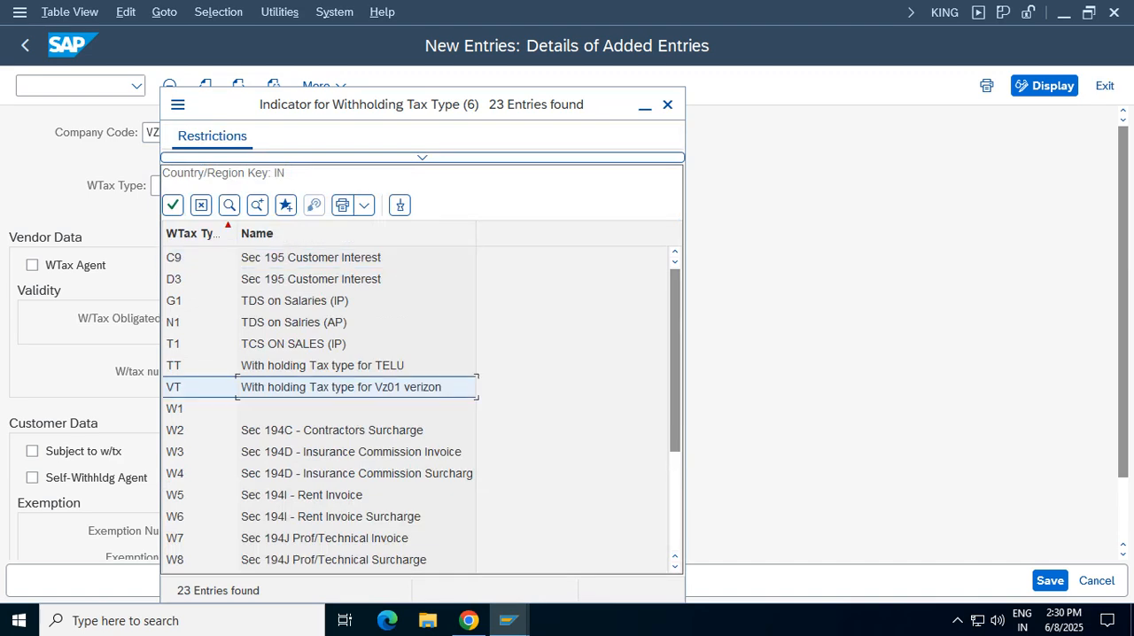
{"action": "left_click_drag", "start_coordinate": [169, 186], "coordinate": [152, 186]}
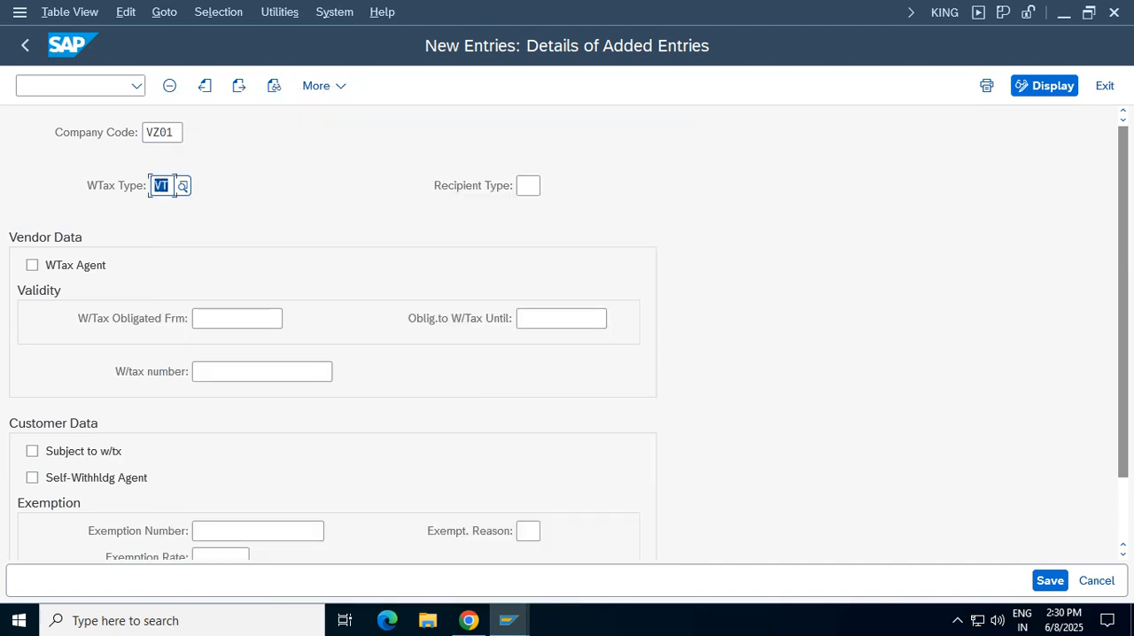
Set the vendor withholding tax obligation validity from 04/01/2025 until 03/31/2026
{"action": "left_click", "coordinate": [236, 319]}
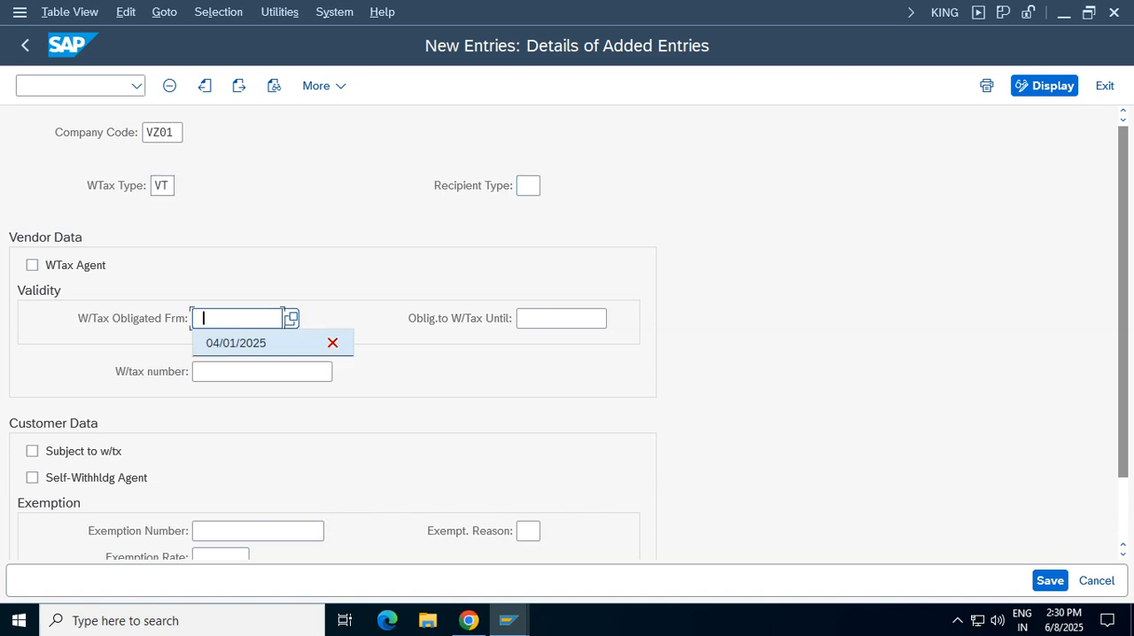
{"action": "left_click", "coordinate": [236, 342]}
{"action": "left_click", "coordinate": [560, 319]}
{"action": "left_click", "coordinate": [567, 369]}
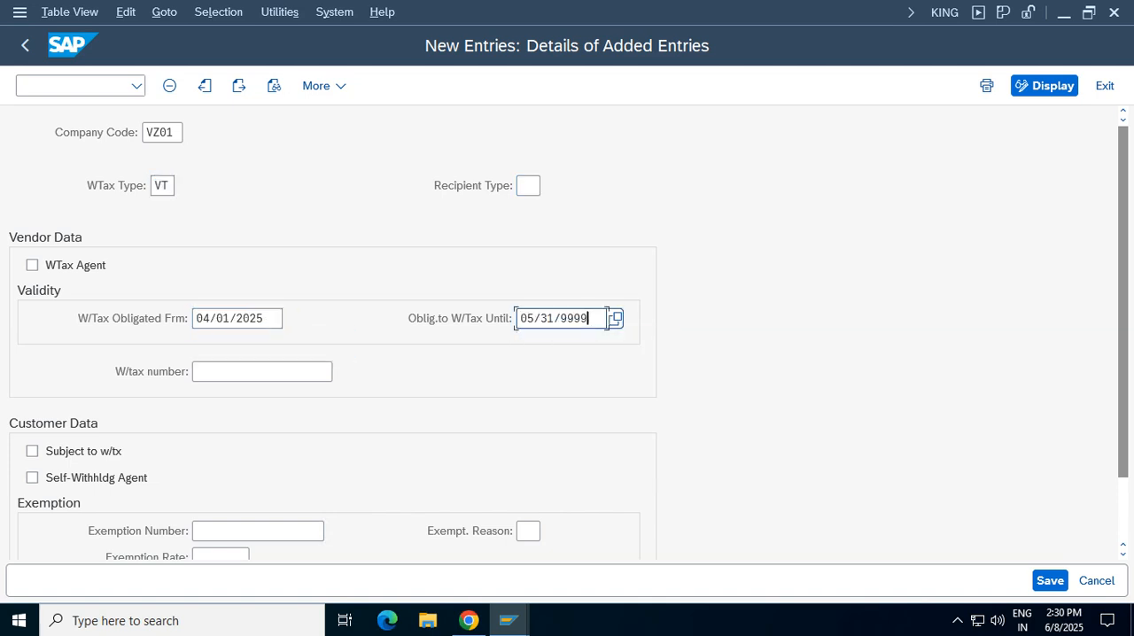
{"action": "left_click_drag", "start_coordinate": [590, 319], "coordinate": [520, 319]}
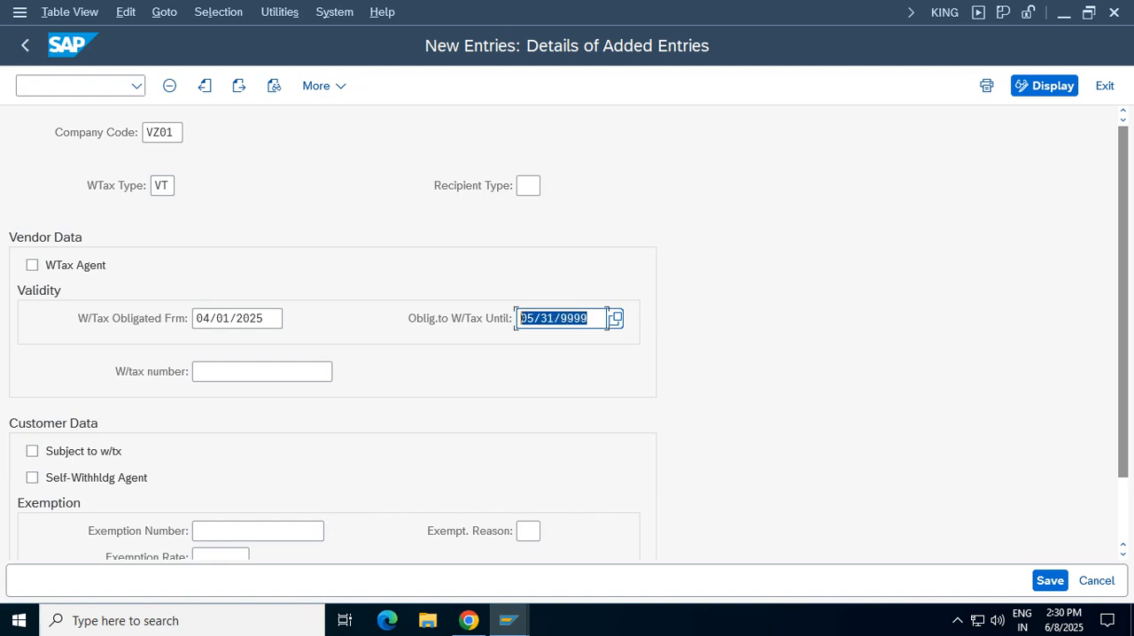
{"action": "key", "text": "BackSpace"}
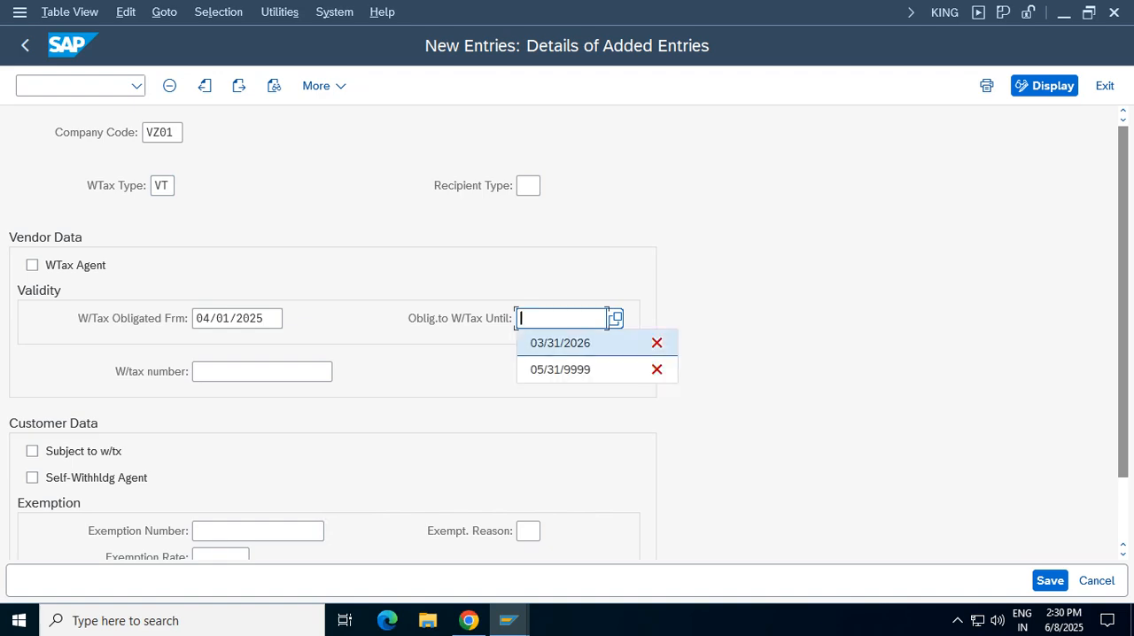
{"action": "key", "text": "Down"}
{"action": "key", "text": "Return"}
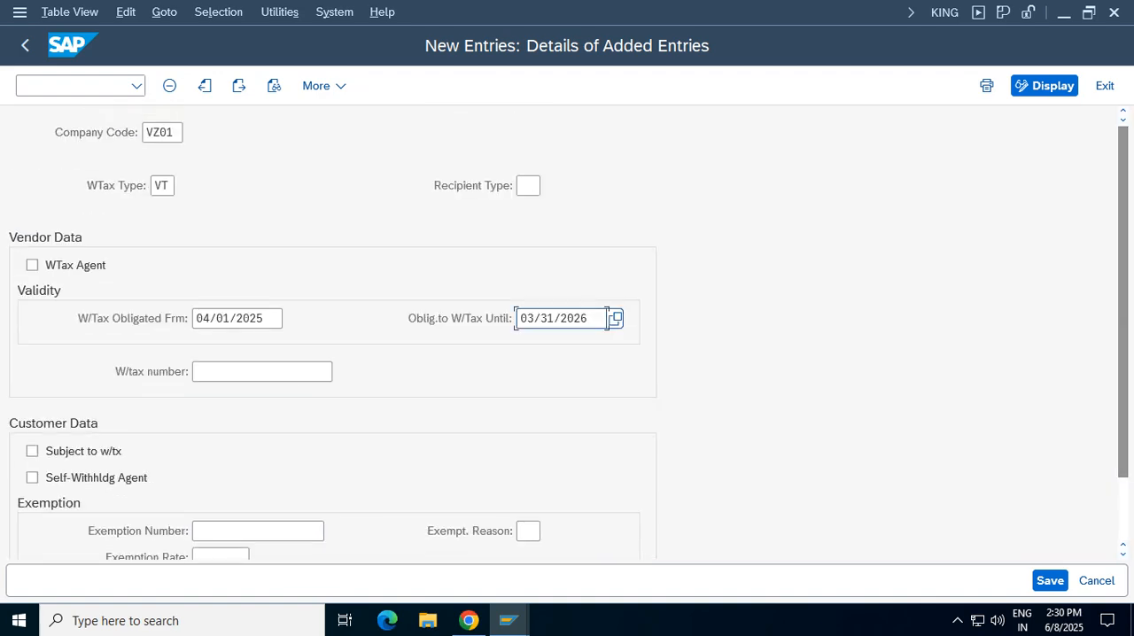
Enable the WTax Agent indicator in the vendor data and read its field help
{"action": "left_click", "coordinate": [31, 264]}
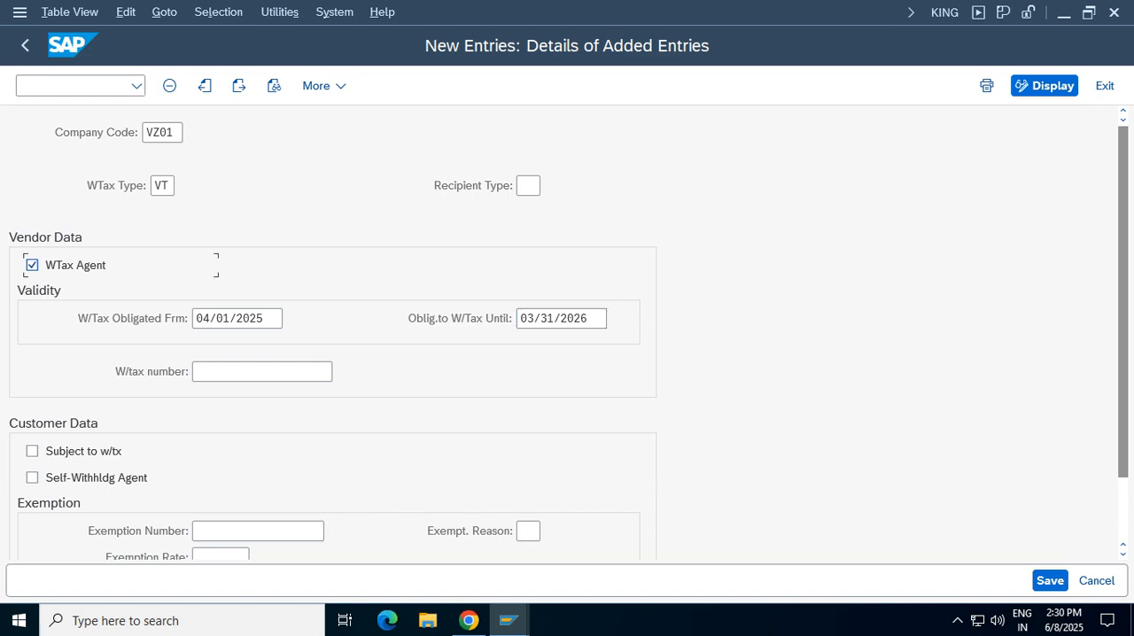
{"action": "key", "text": "F1"}
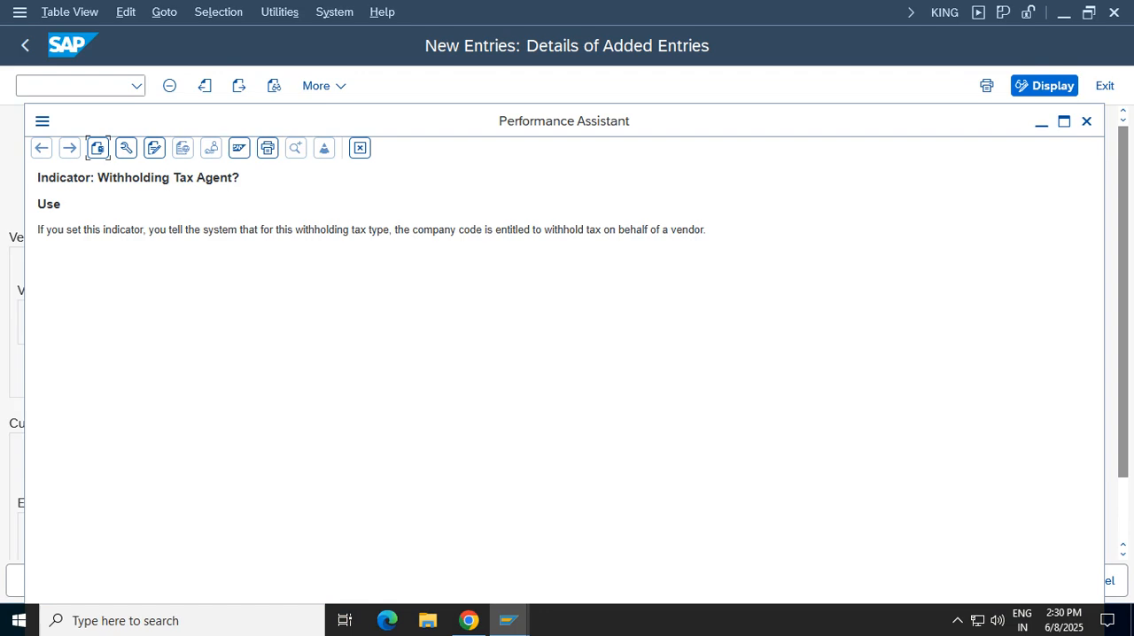
{"action": "left_click_drag", "start_coordinate": [706, 230], "coordinate": [38, 203]}
{"action": "left_click", "coordinate": [360, 148]}
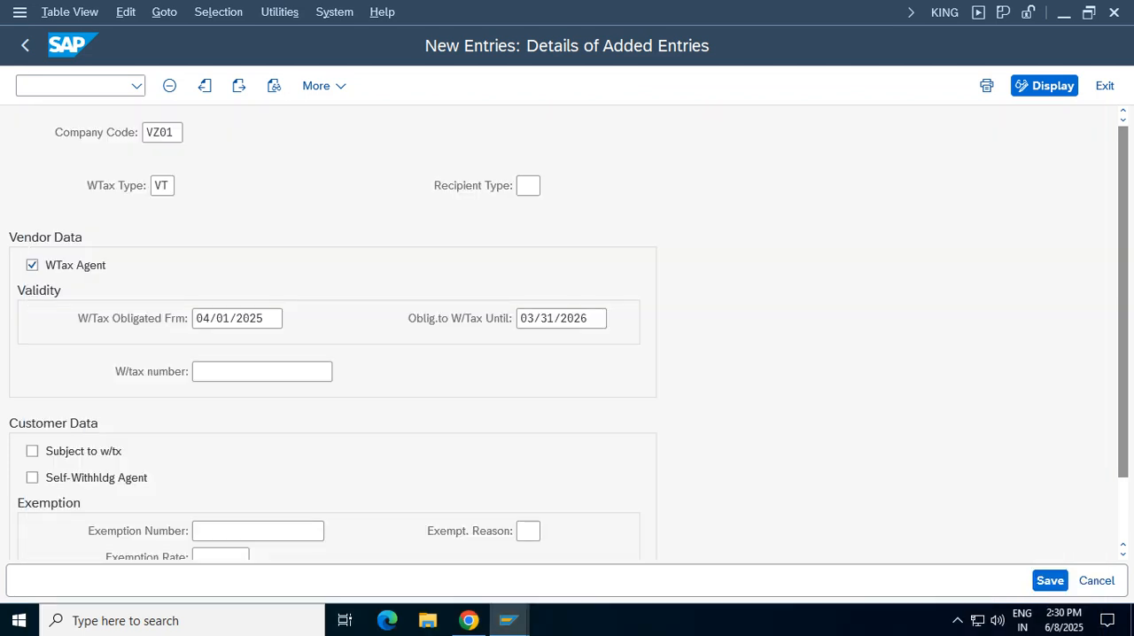
Save the withholding tax type assignment for company code VZ01 and return to the IMG
{"action": "key", "text": "ctrl+s"}
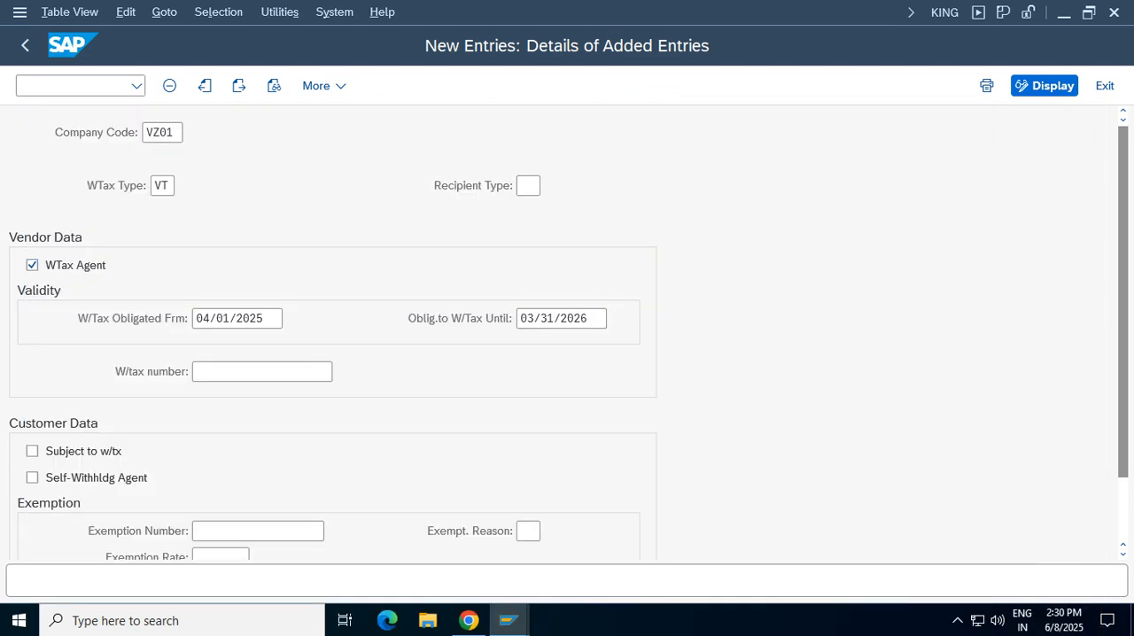
{"action": "key", "text": "Return"}
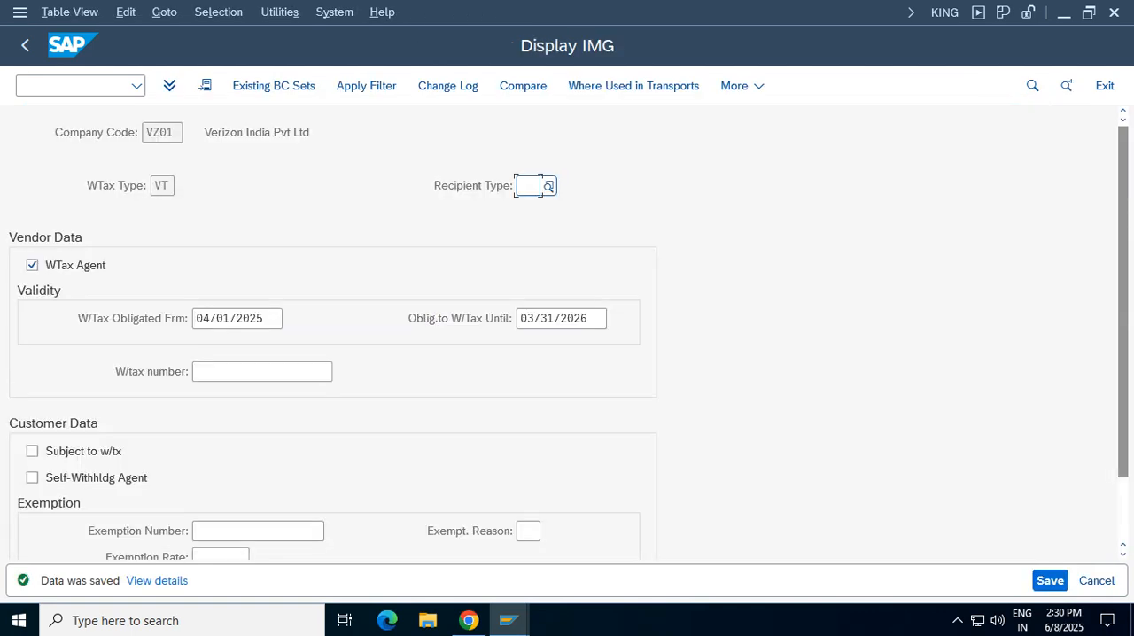
{"action": "key", "text": "F3"}
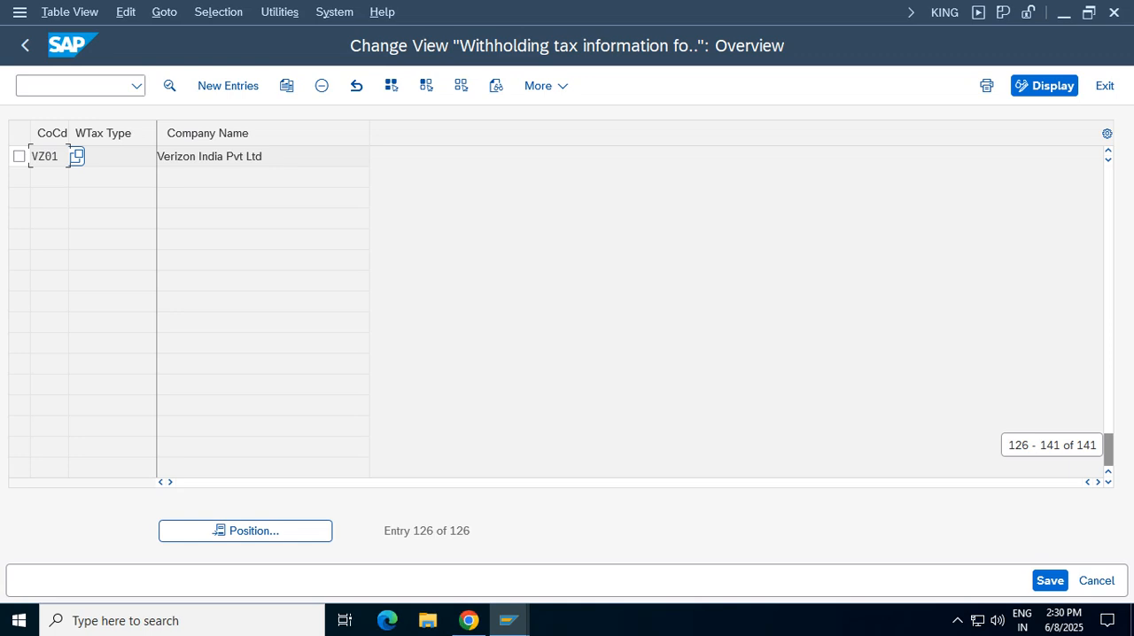
{"action": "key", "text": "F3"}
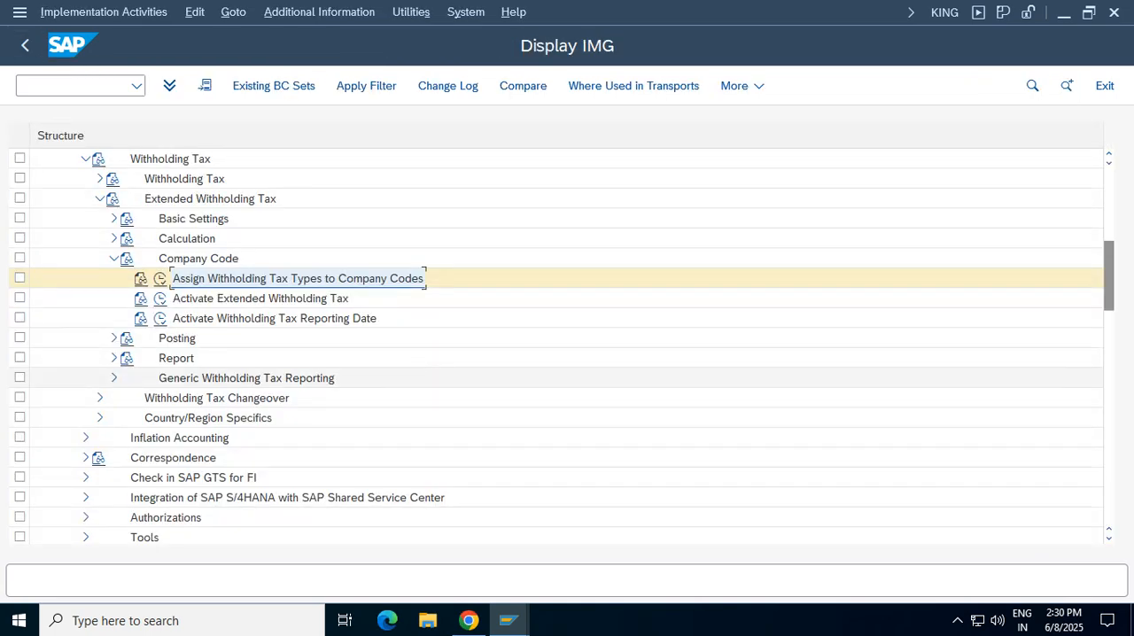
Activate extended withholding tax for company code VZ01, accepting the caution message
{"action": "left_click", "coordinate": [160, 298]}
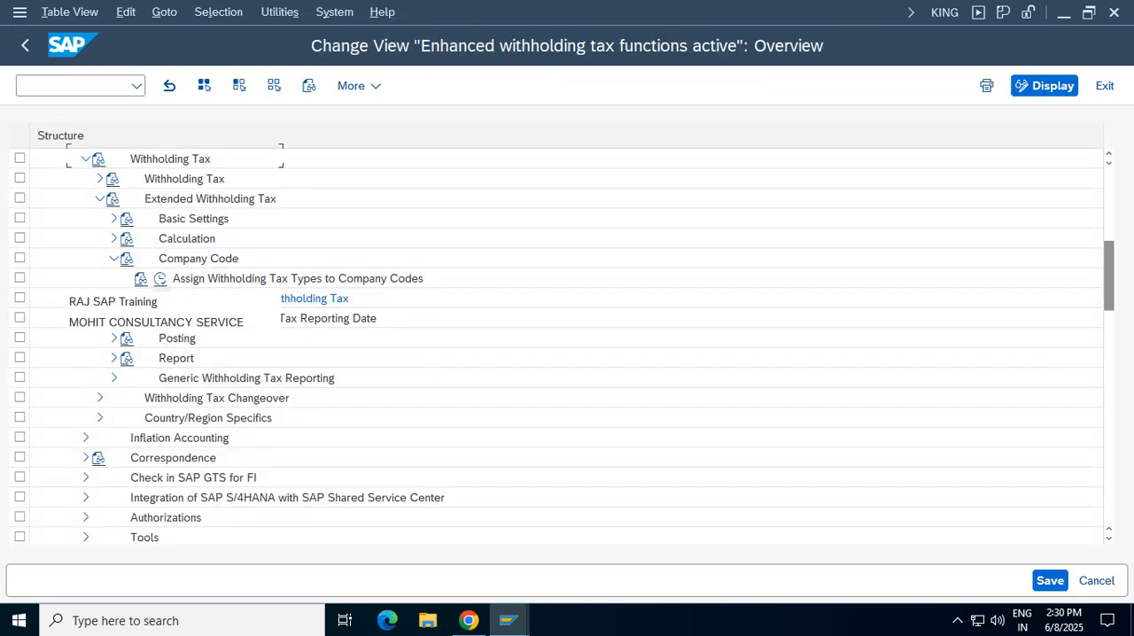
{"action": "left_click", "coordinate": [245, 530]}
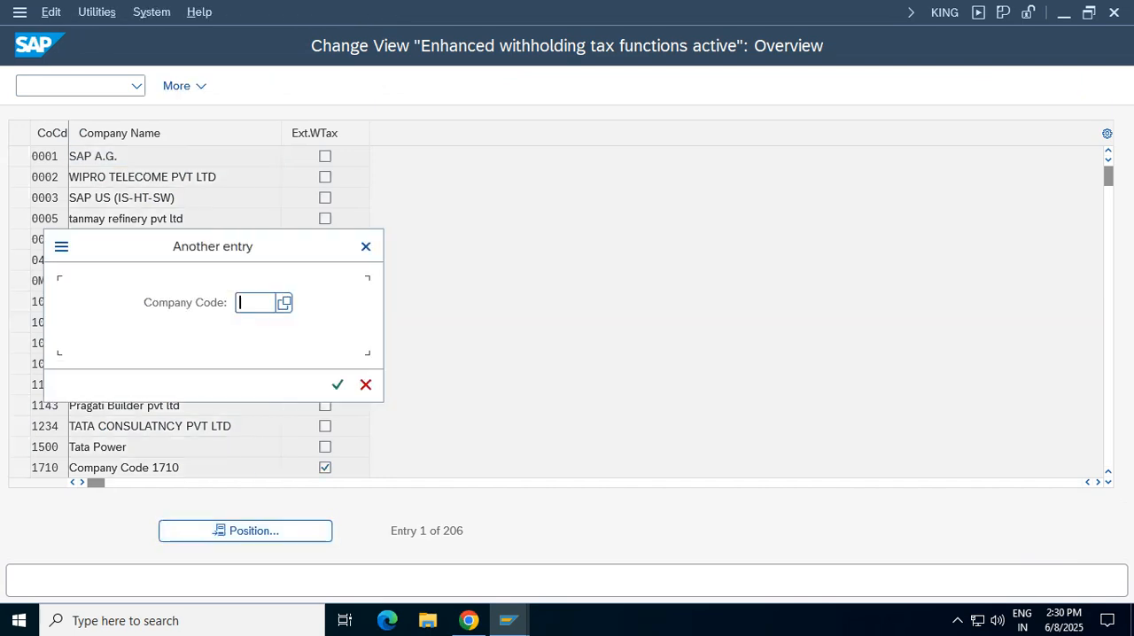
{"action": "type", "text": "cc01"}
{"action": "key", "text": "Return"}
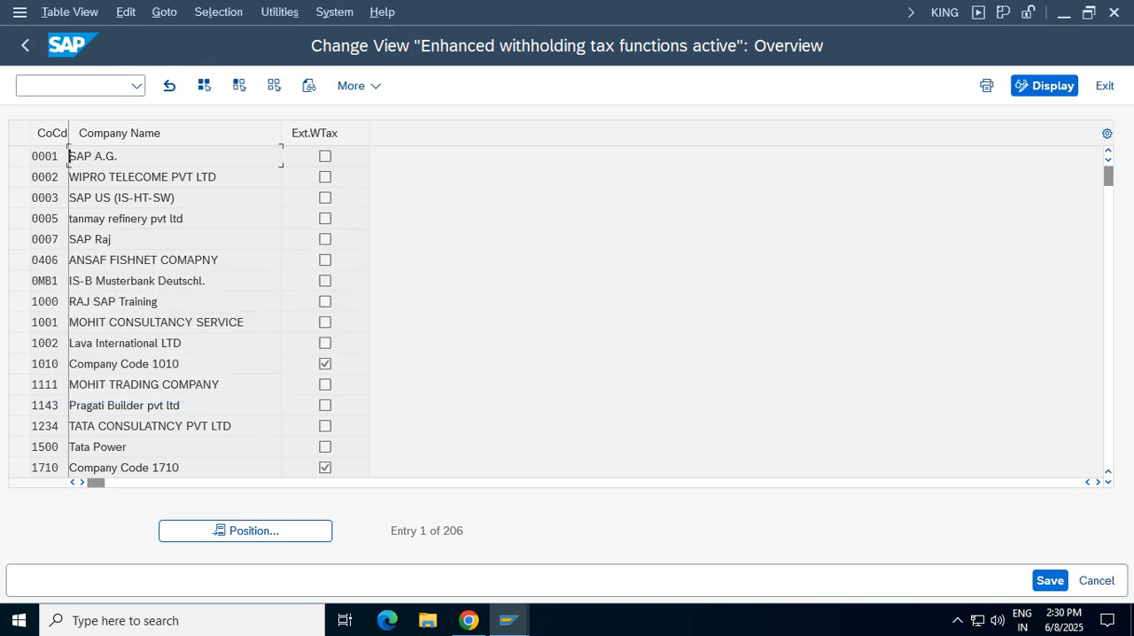
{"action": "left_click", "coordinate": [325, 157]}
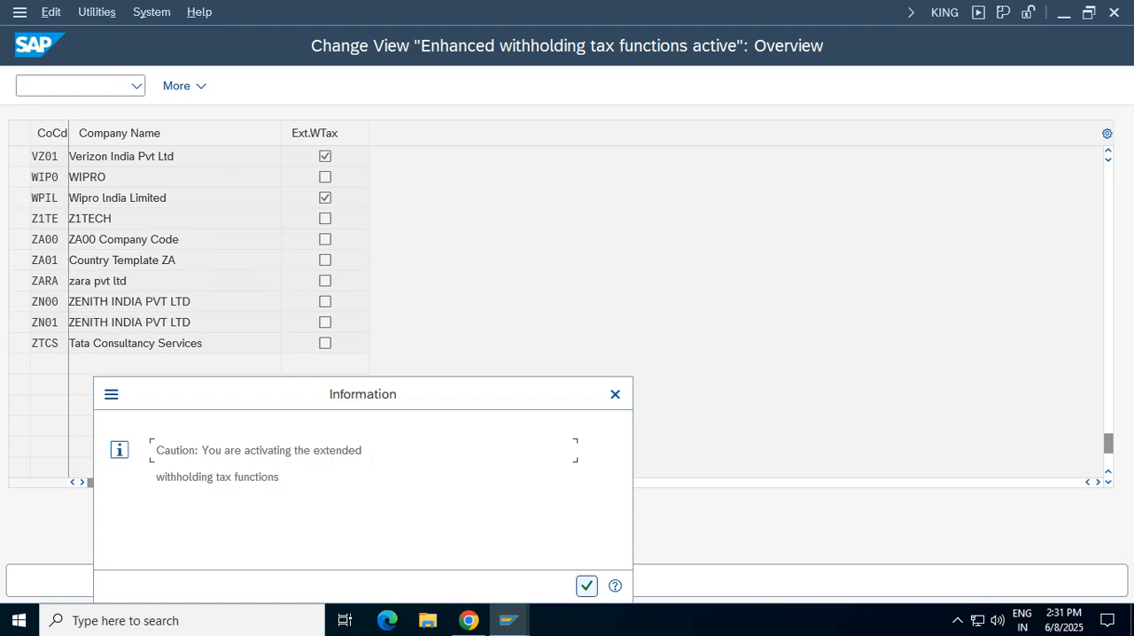
{"action": "left_click", "coordinate": [586, 585]}
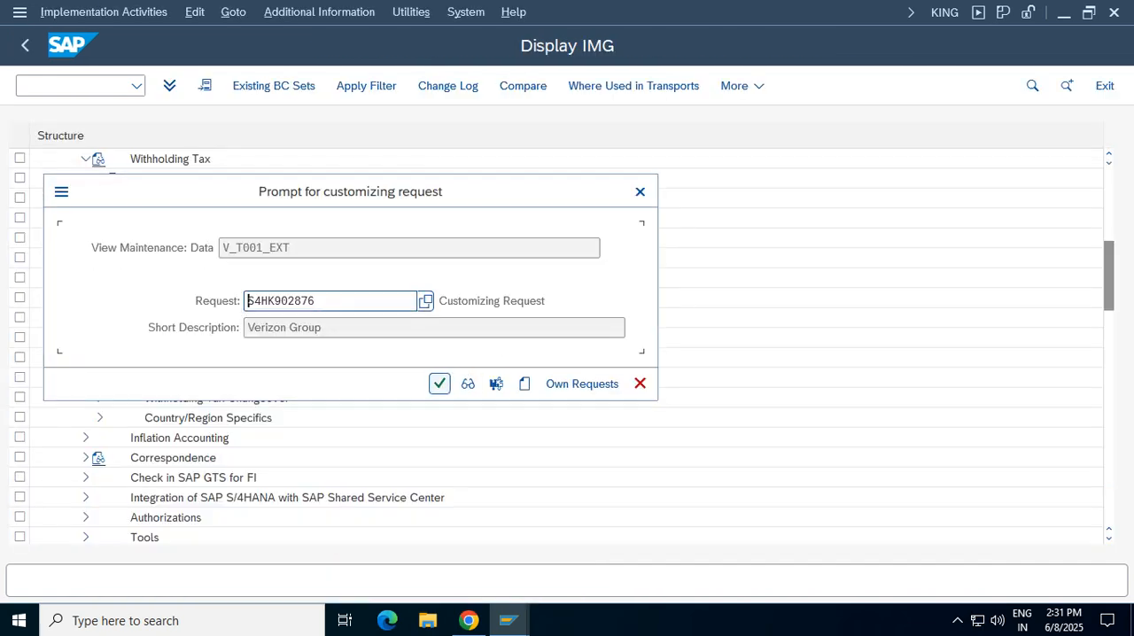
Save the extended withholding tax activation under the Verizon Group customizing request and return to the IMG
{"action": "key", "text": "Return"}
{"action": "left_click", "coordinate": [25, 45]}
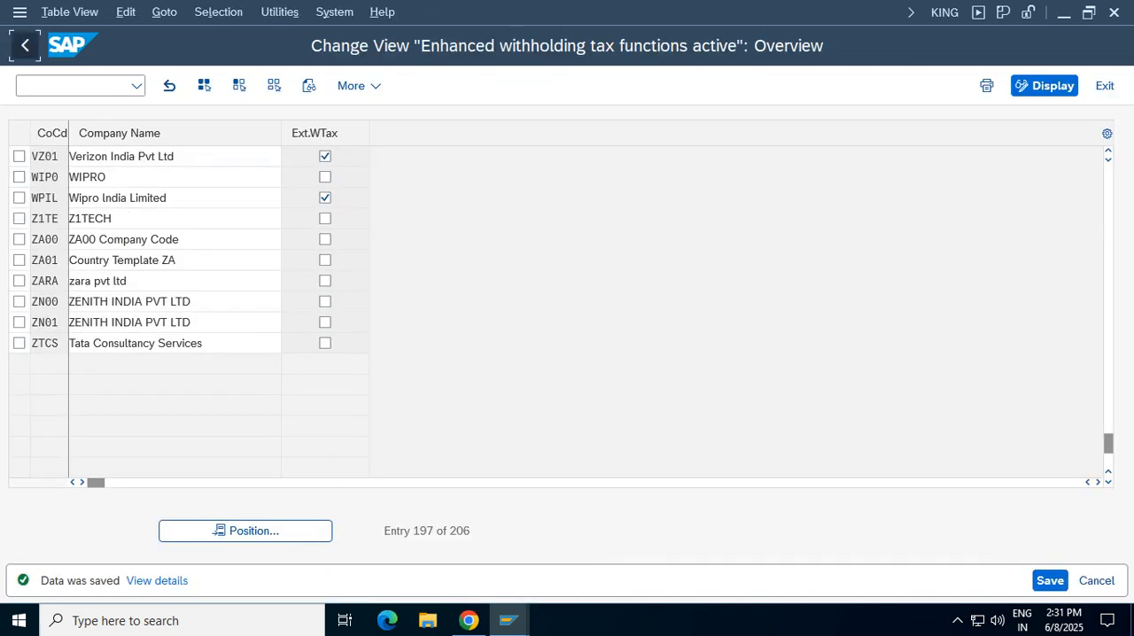
{"action": "key", "text": "Return"}
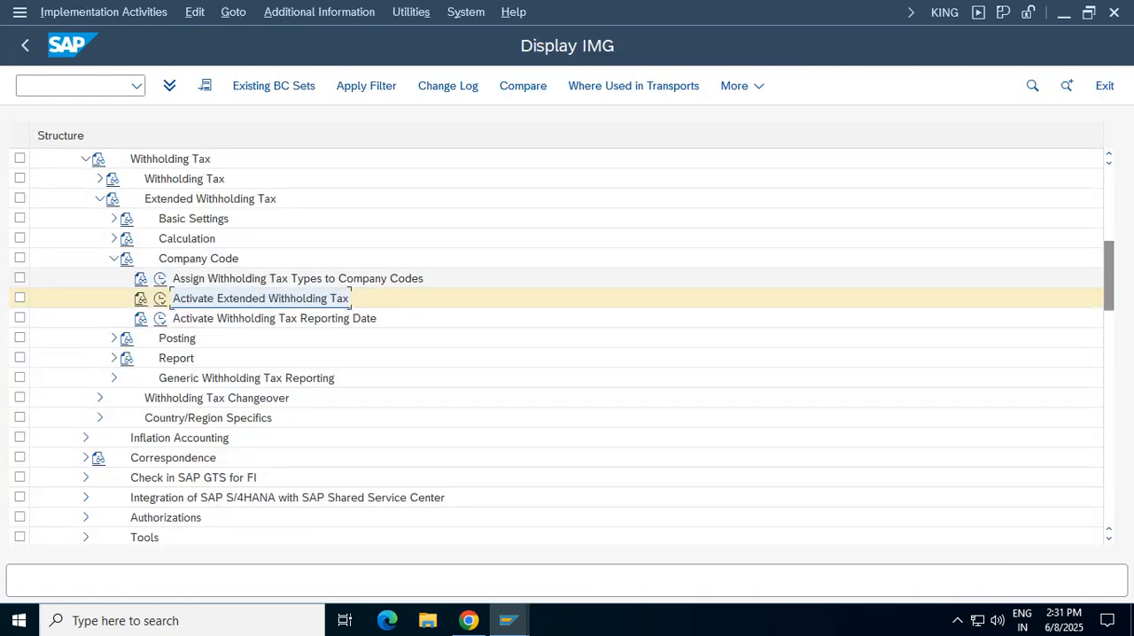
Collapse the Company Code branch and look through the nodes of the Posting branch
{"action": "left_click", "coordinate": [114, 258]}
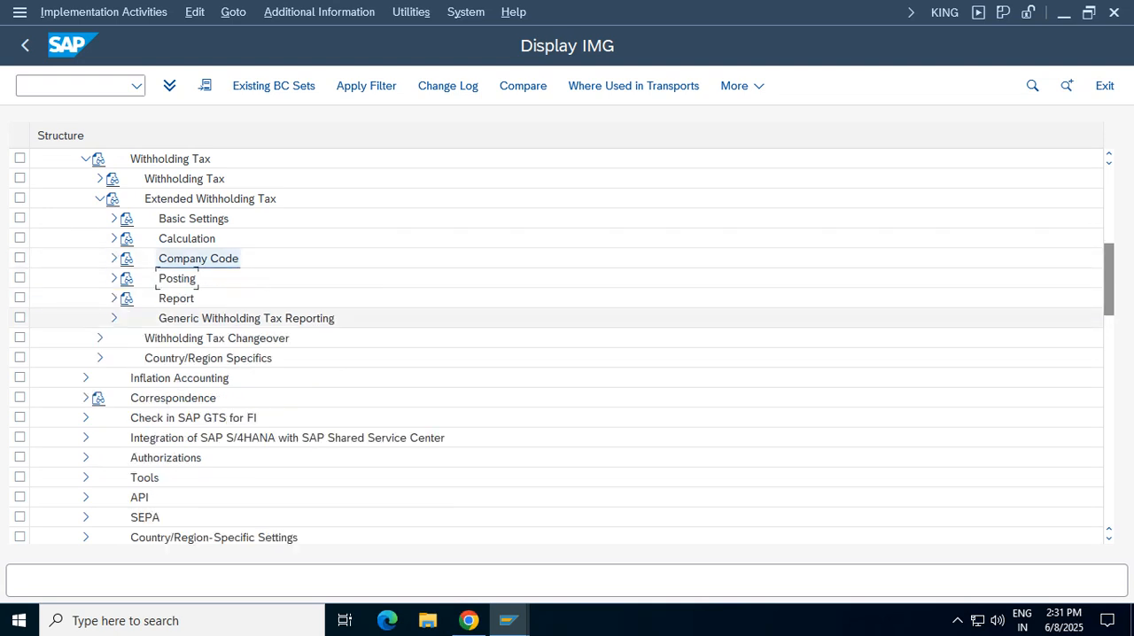
{"action": "left_click", "coordinate": [113, 278]}
{"action": "left_click", "coordinate": [245, 299]}
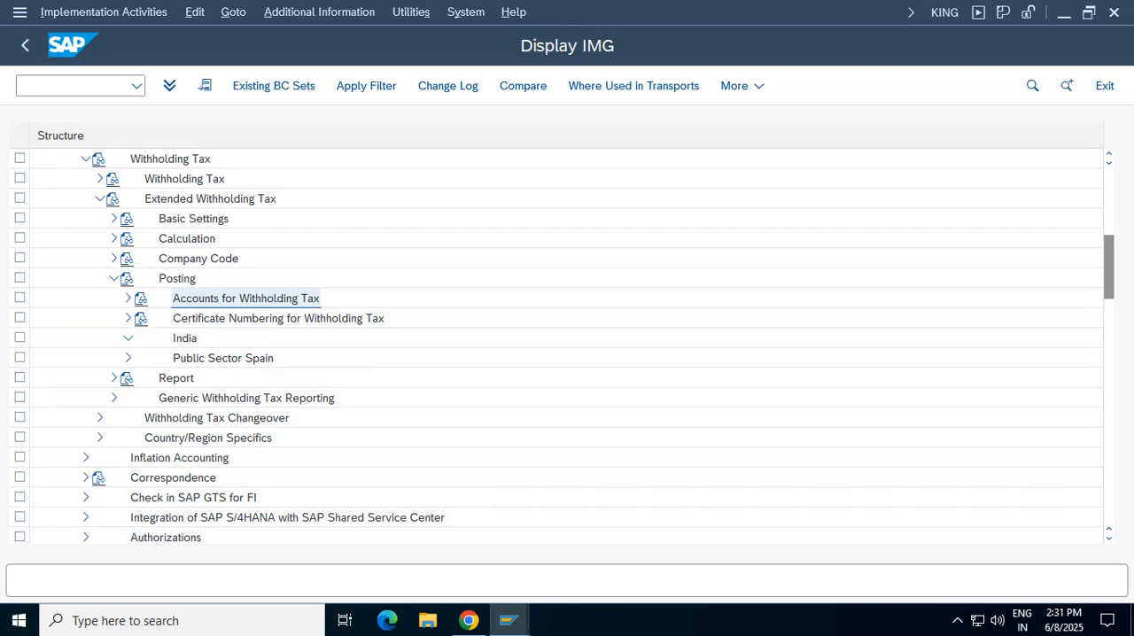
{"action": "left_click", "coordinate": [128, 337]}
{"action": "left_click", "coordinate": [128, 338]}
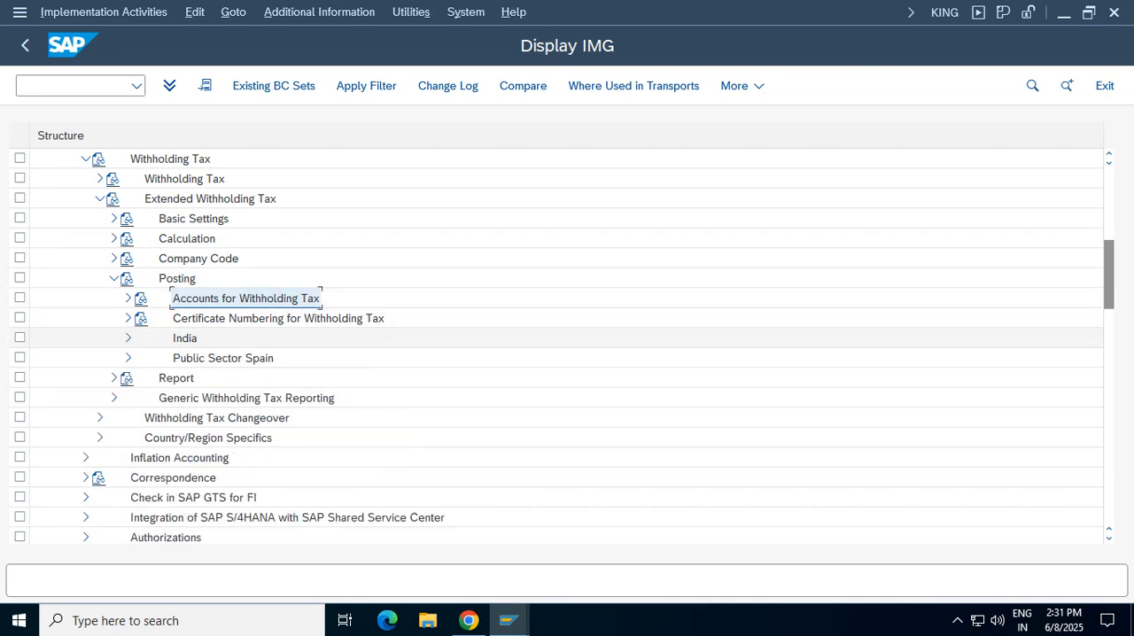
{"action": "left_click", "coordinate": [114, 278]}
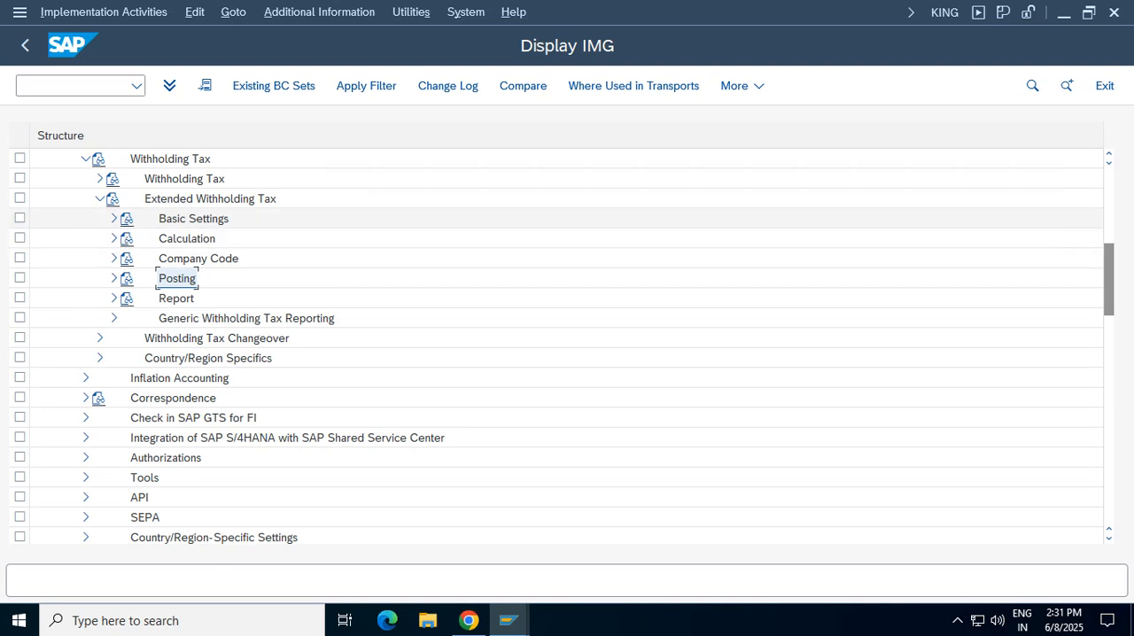
Expand India under Basic Settings and locate Define Business Places and Define Section Codes for Withholding Tax
{"action": "left_click", "coordinate": [113, 217]}
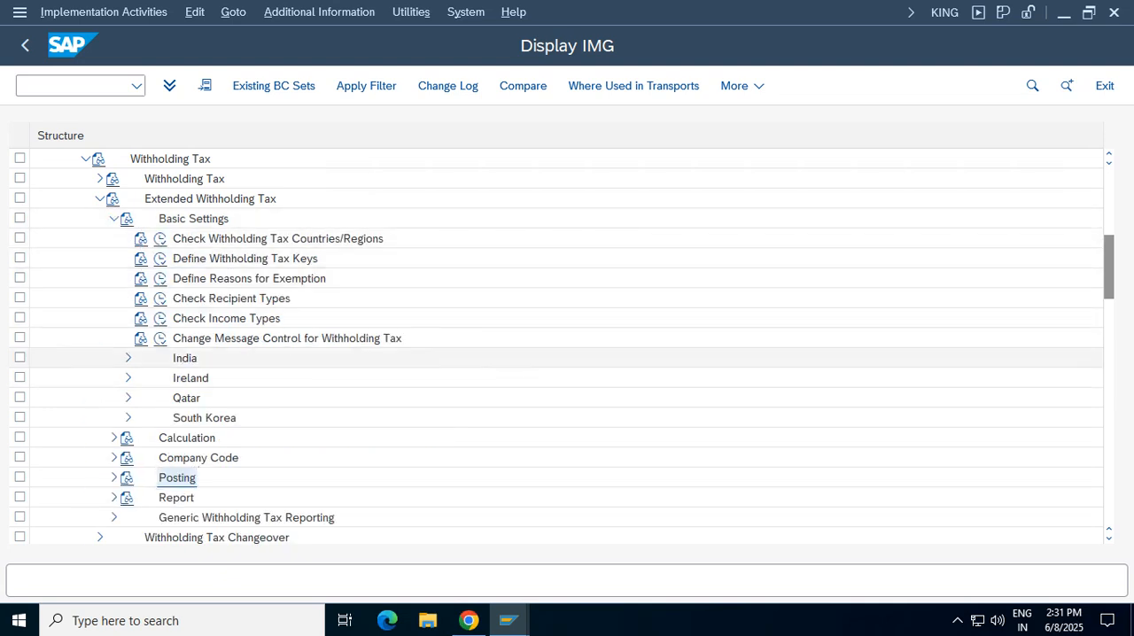
{"action": "left_click", "coordinate": [128, 358]}
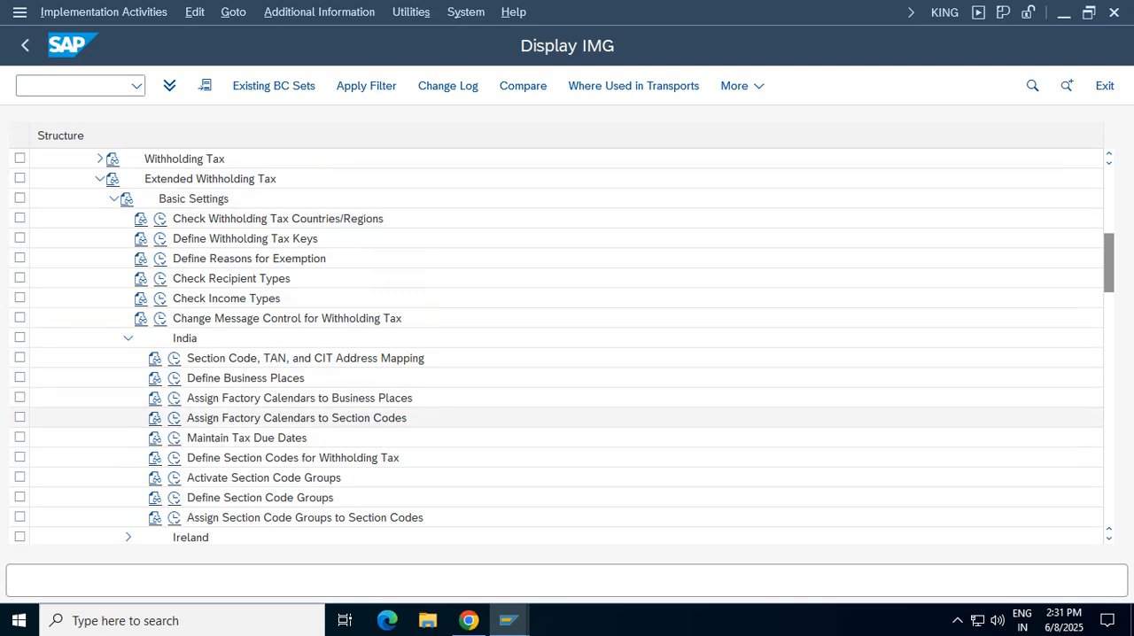
{"action": "left_click", "coordinate": [245, 379]}
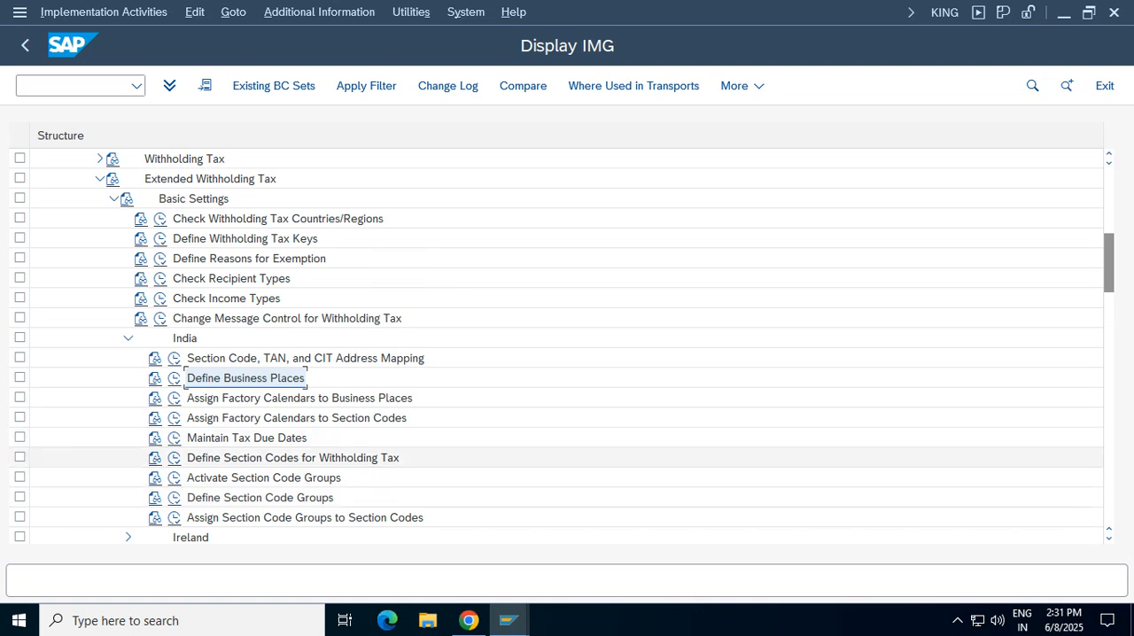
{"action": "left_click", "coordinate": [293, 458]}
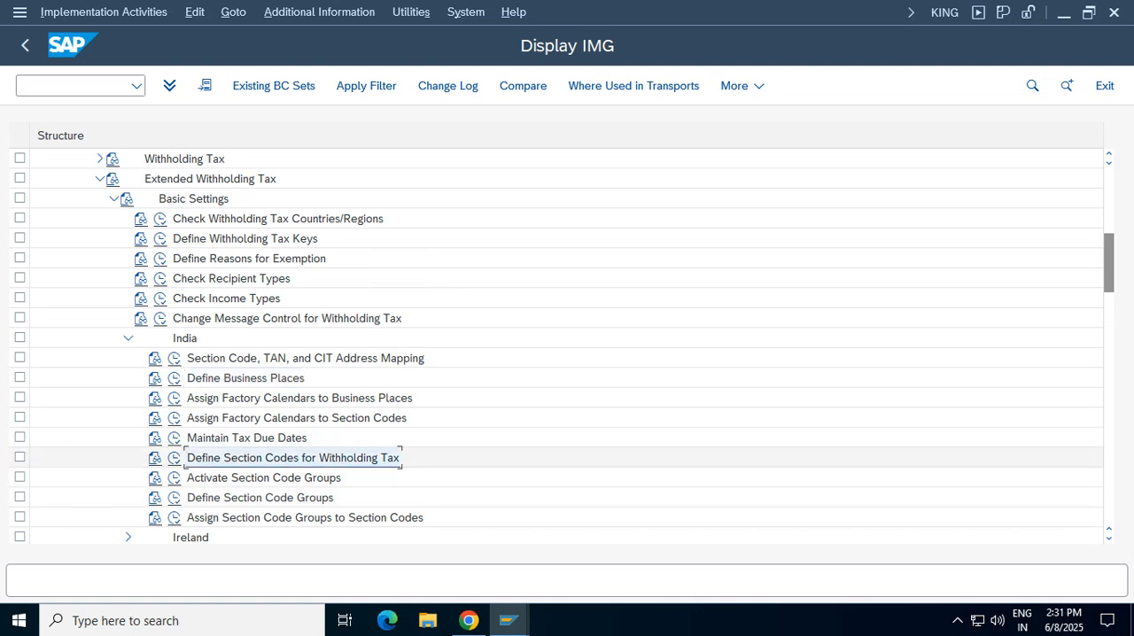
{"action": "left_click", "coordinate": [246, 378]}
{"action": "left_click", "coordinate": [293, 458]}
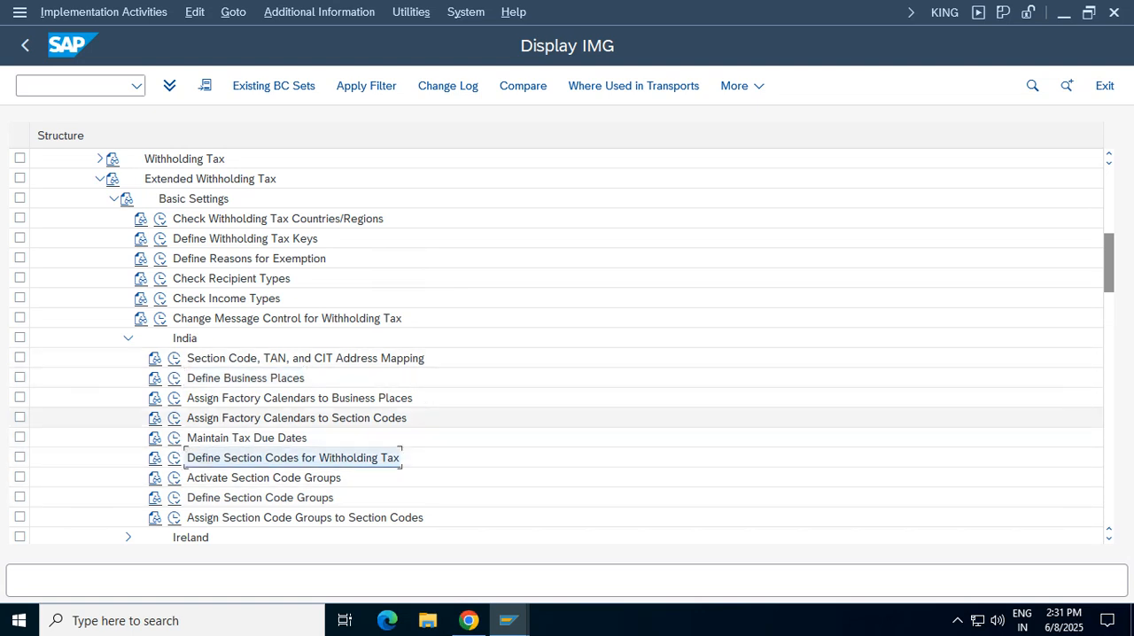
Start a new entry under Define Business Places for company code VZ01 with business place VZTG
{"action": "left_click", "coordinate": [174, 378]}
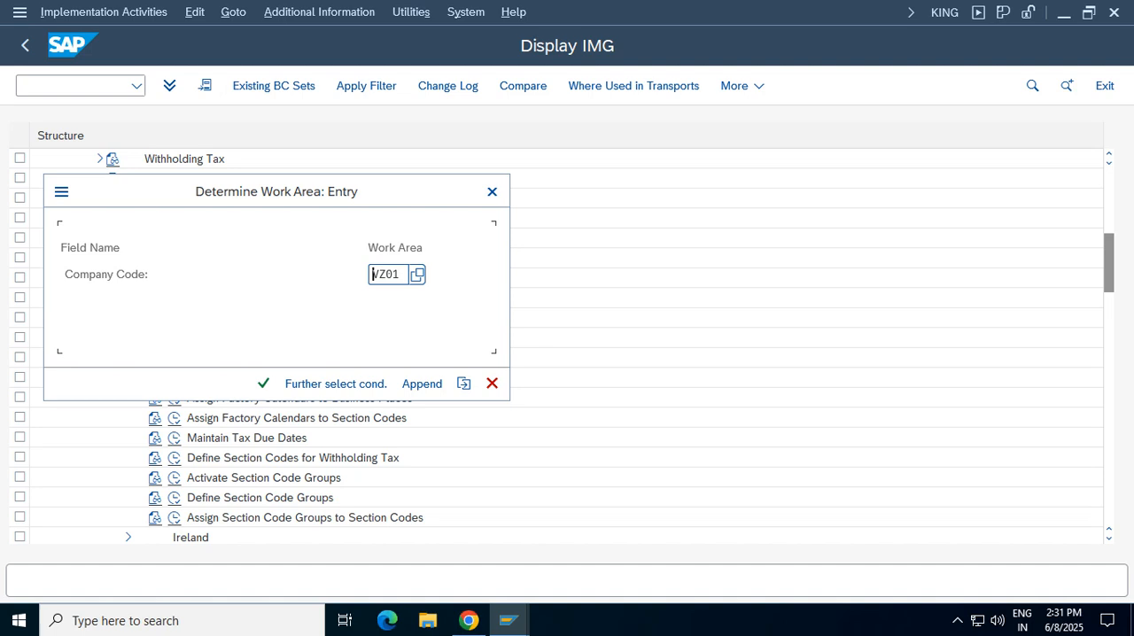
{"action": "key", "text": "Return"}
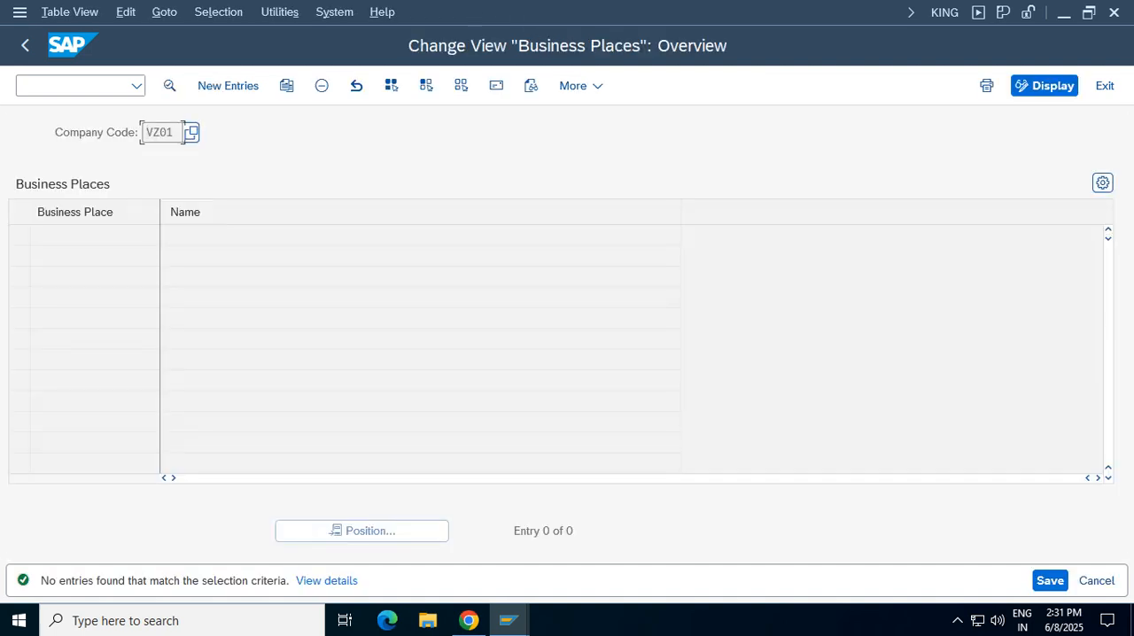
{"action": "key", "text": "F5"}
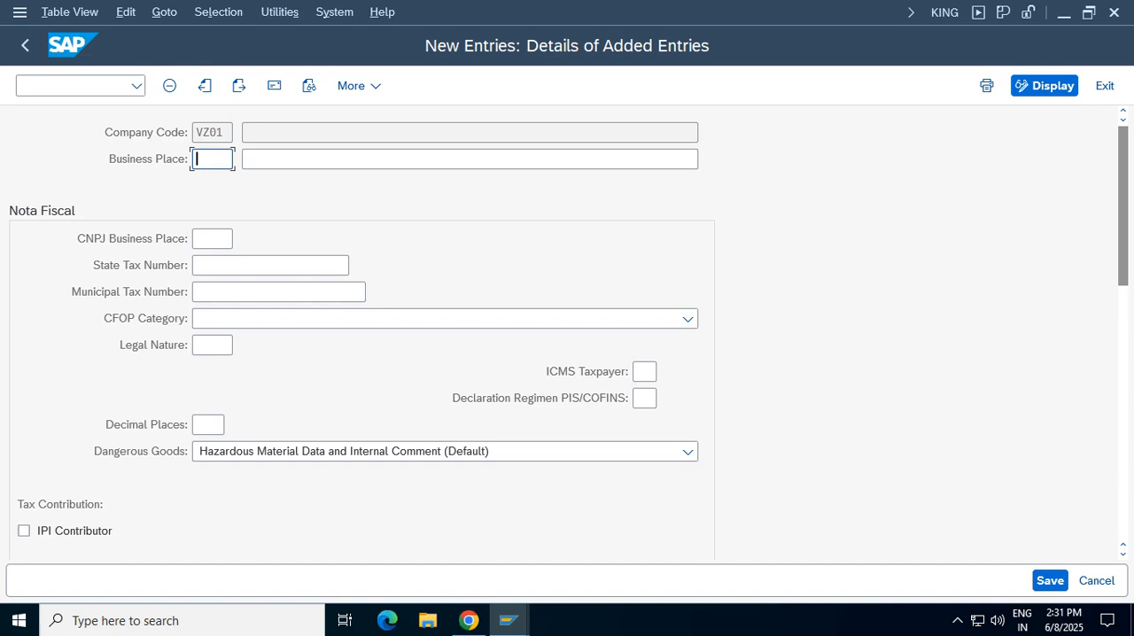
{"action": "type", "text": "VZTG"}
{"action": "key", "text": "Tab"}
Name the business place "Busines Place for Telangana Vz01 verizon"
{"action": "type", "text": "V"}
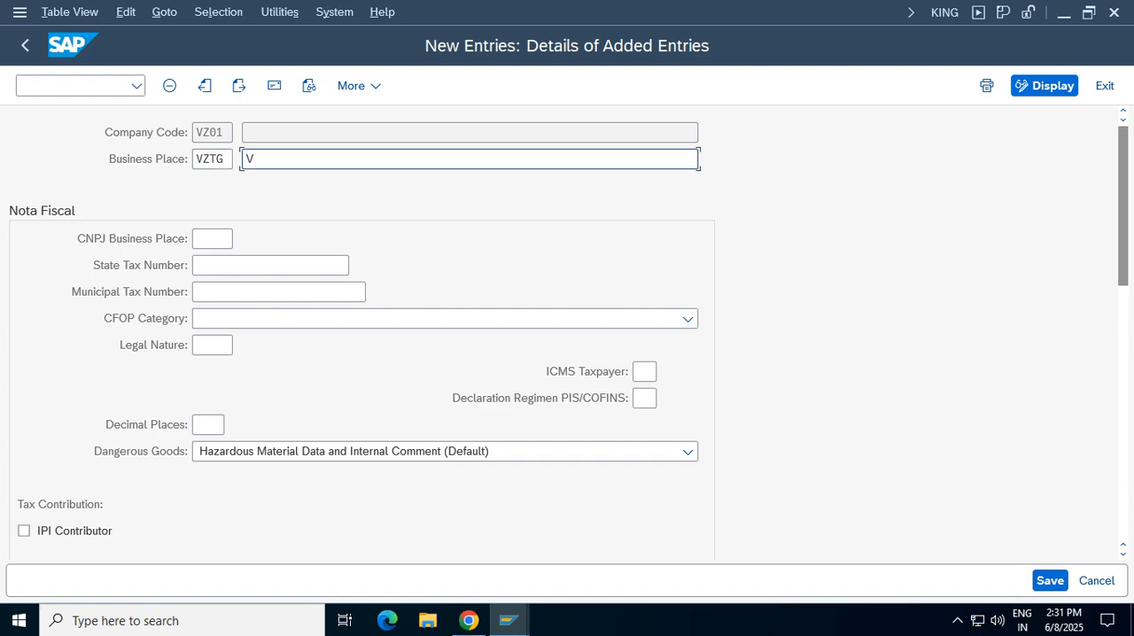
{"action": "key", "text": "BackSpace"}
{"action": "type", "text": "Bus"}
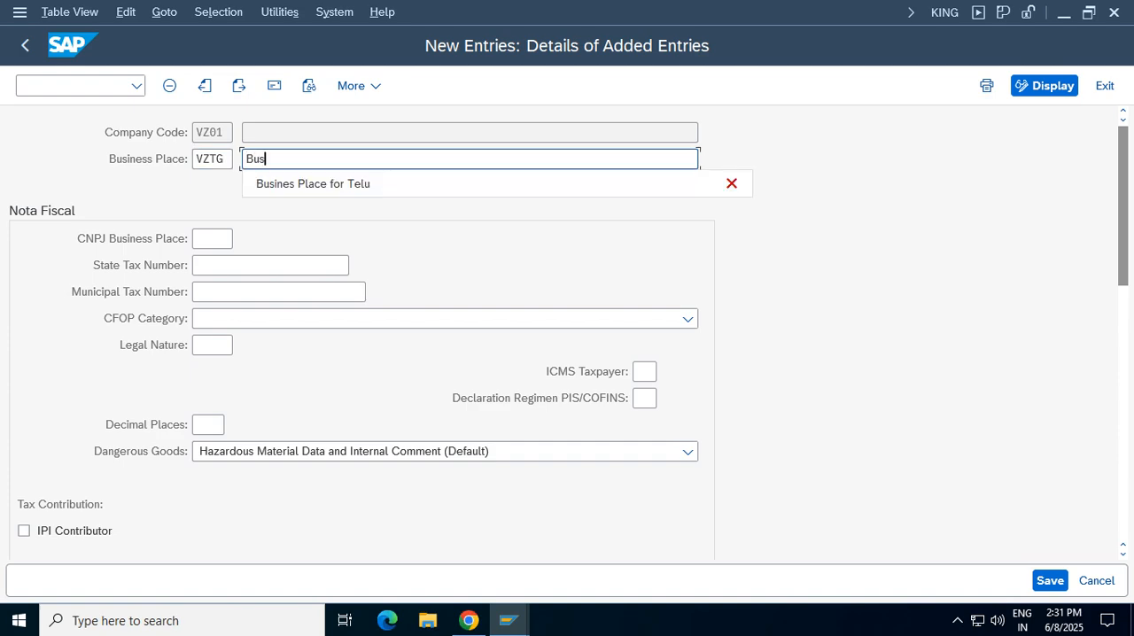
{"action": "key", "text": "Return"}
{"action": "key", "text": "BackSpace"}
{"action": "key", "text": "BackSpace"}
{"action": "key", "text": "BackSpace"}
{"action": "key", "text": "BackSpace"}
{"action": "type", "text": "Telangana "}
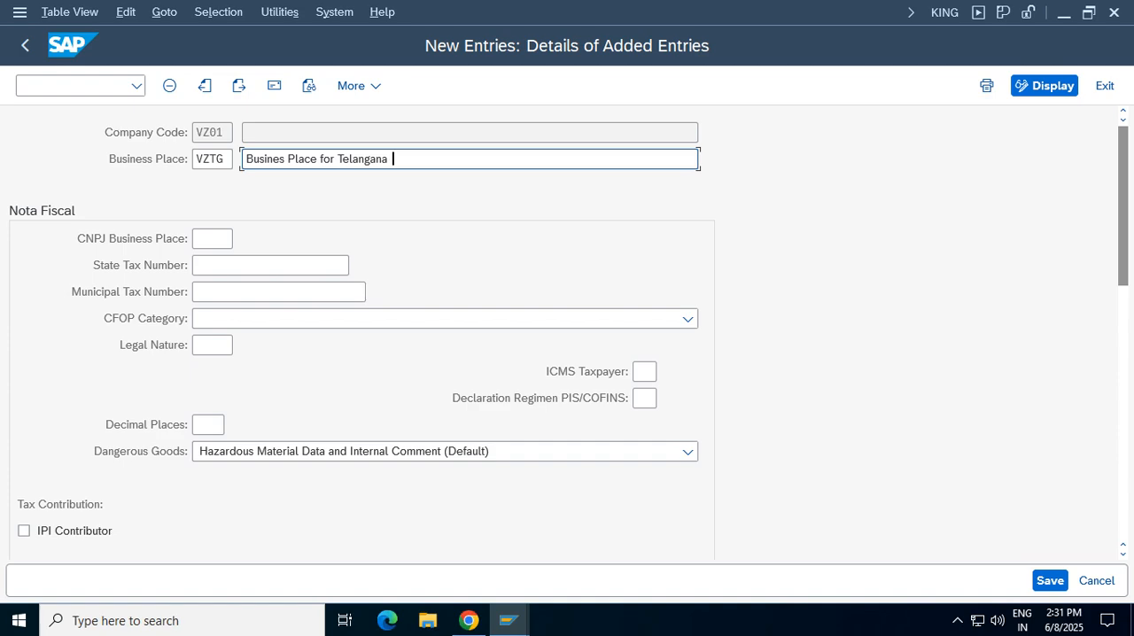
{"action": "type", "text": "Vz01 verizon"}
{"action": "key", "text": "Return"}
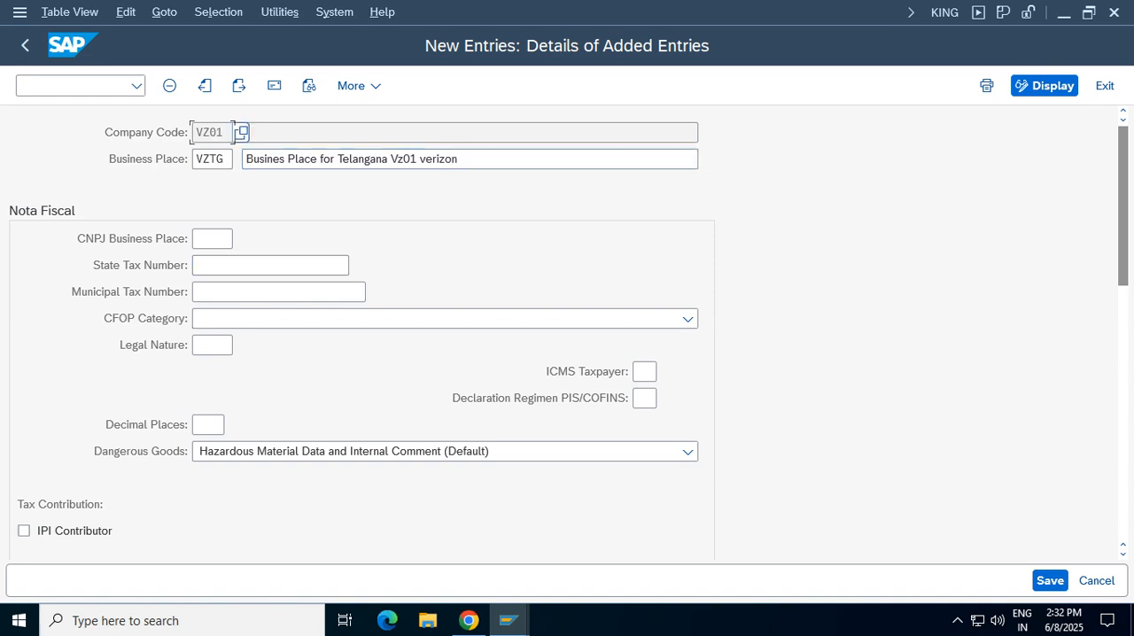
Try to save the VZTG business place, shortening its name to "Busines Place for Telangana Vz01"
{"action": "left_click", "coordinate": [1050, 581]}
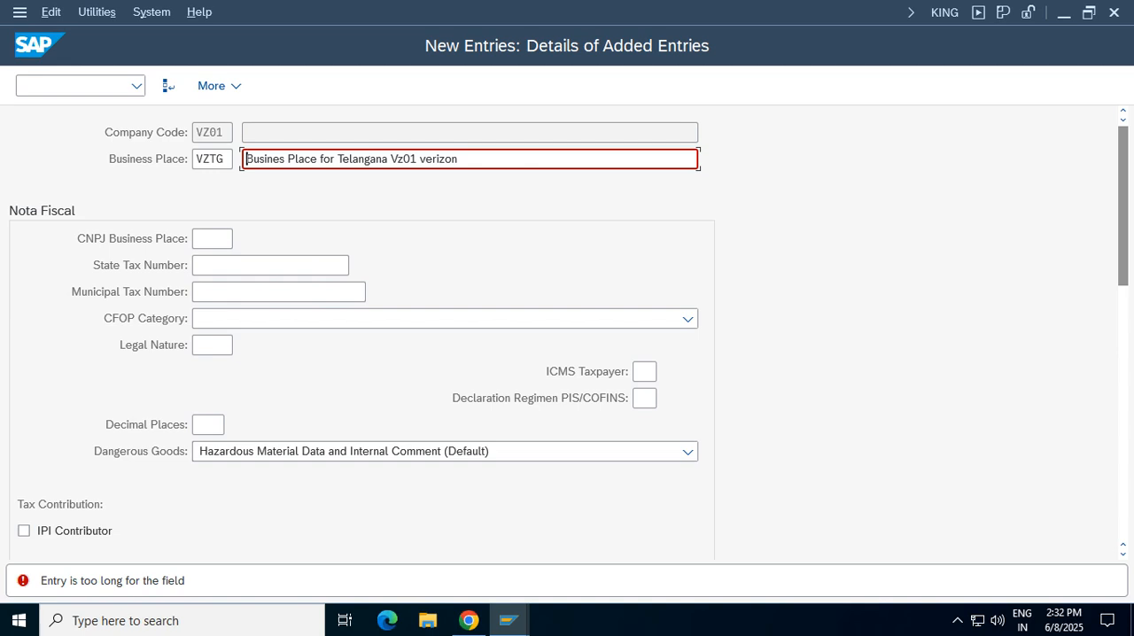
{"action": "left_click", "coordinate": [461, 159]}
{"action": "key", "text": "BackSpace"}
{"action": "key", "text": "BackSpace"}
{"action": "key", "text": "BackSpace"}
{"action": "key", "text": "BackSpace"}
{"action": "key", "text": "BackSpace"}
{"action": "key", "text": "BackSpace"}
{"action": "key", "text": "BackSpace"}
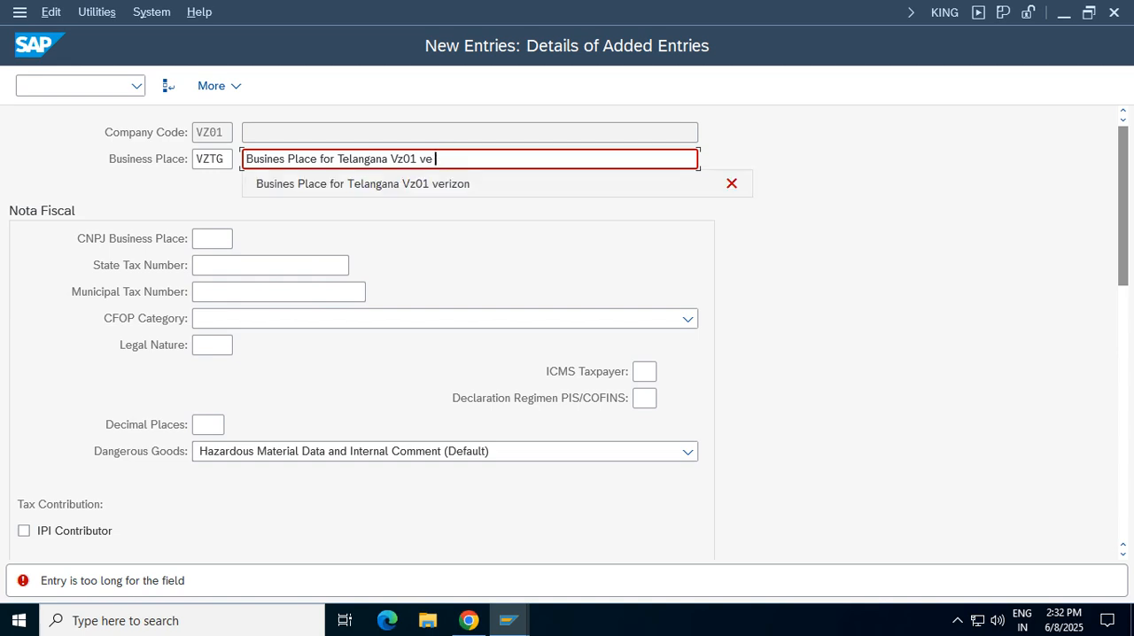
{"action": "key", "text": "Return"}
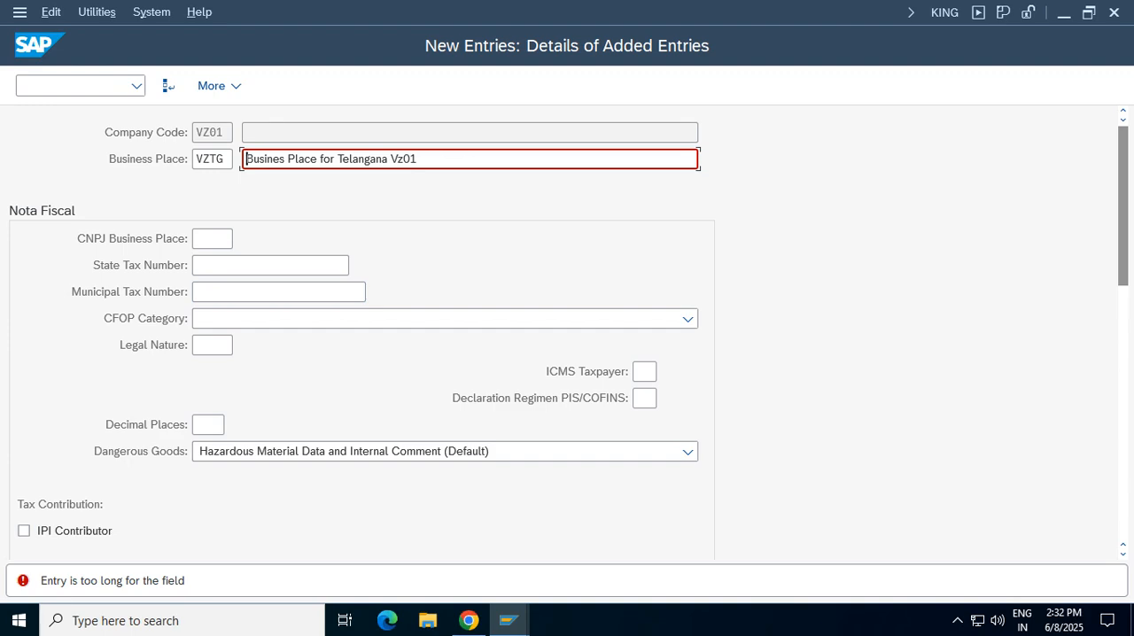
Change the business place name to "Busines Place for vz01" and continue to its address
{"action": "left_click", "coordinate": [420, 159]}
{"action": "key", "text": "BackSpace"}
{"action": "key", "text": "BackSpace"}
{"action": "key", "text": "BackSpace"}
{"action": "key", "text": "BackSpace"}
{"action": "key", "text": "BackSpace"}
{"action": "key", "text": "BackSpace"}
{"action": "key", "text": "BackSpace"}
{"action": "key", "text": "BackSpace"}
{"action": "key", "text": "BackSpace"}
{"action": "key", "text": "BackSpace"}
{"action": "key", "text": "BackSpace"}
{"action": "key", "text": "BackSpace"}
{"action": "key", "text": "BackSpace"}
{"action": "key", "text": "BackSpace"}
{"action": "key", "text": "BackSpace"}
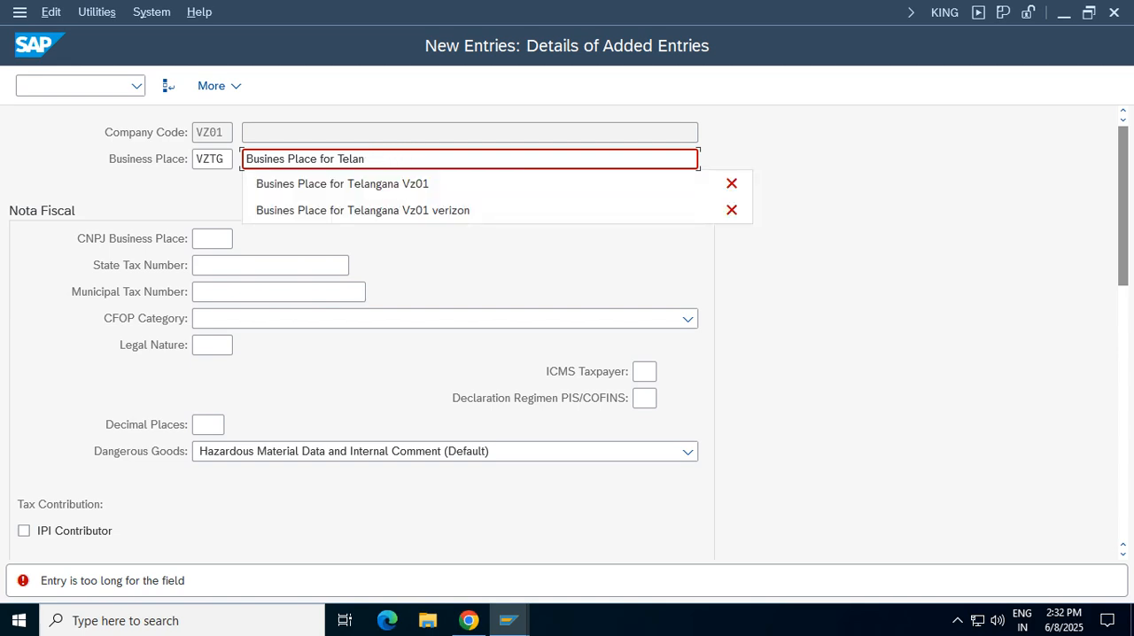
{"action": "type", "text": "vz01"}
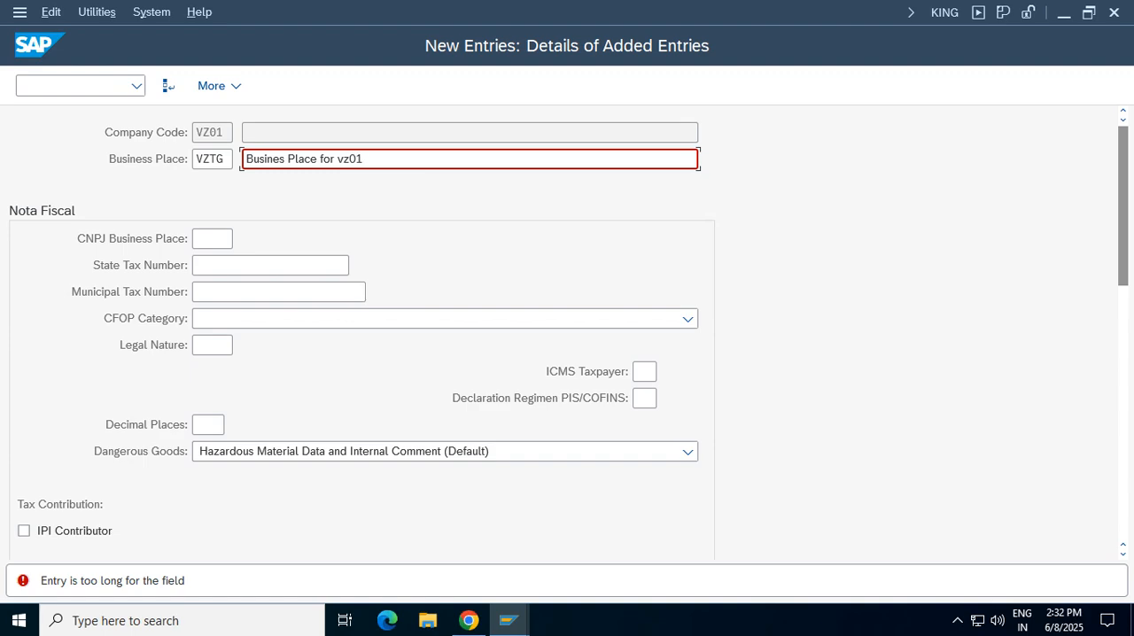
{"action": "key", "text": "Return"}
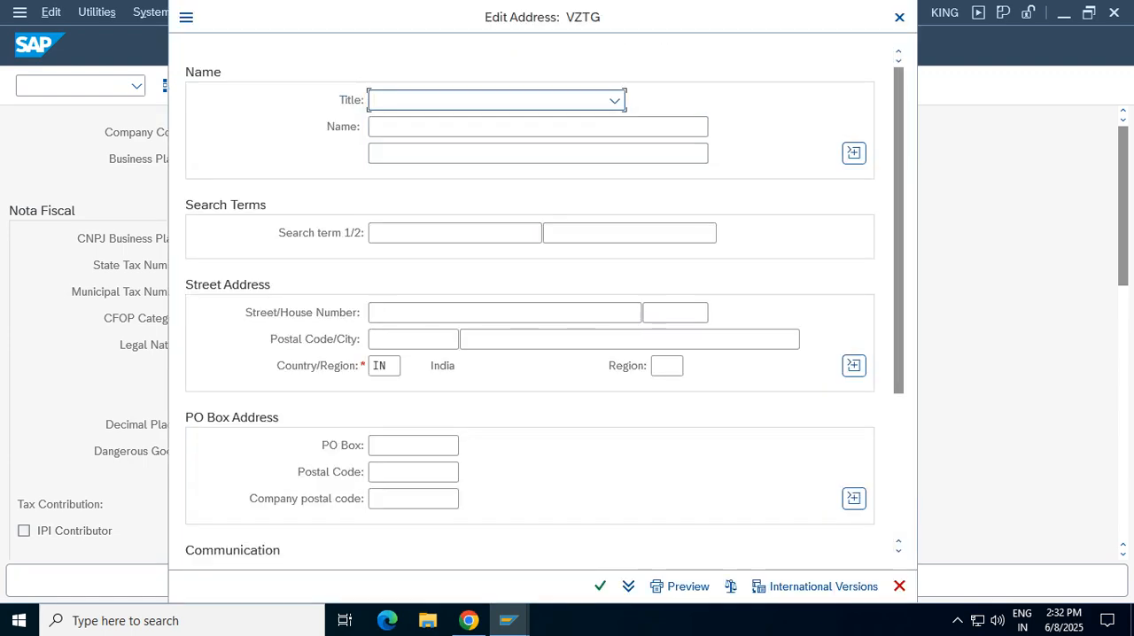
Set the VZTG address title to Company and the name to "Business Place for vz01 telangana"
{"action": "left_click", "coordinate": [616, 100]}
{"action": "key", "text": "Tab"}
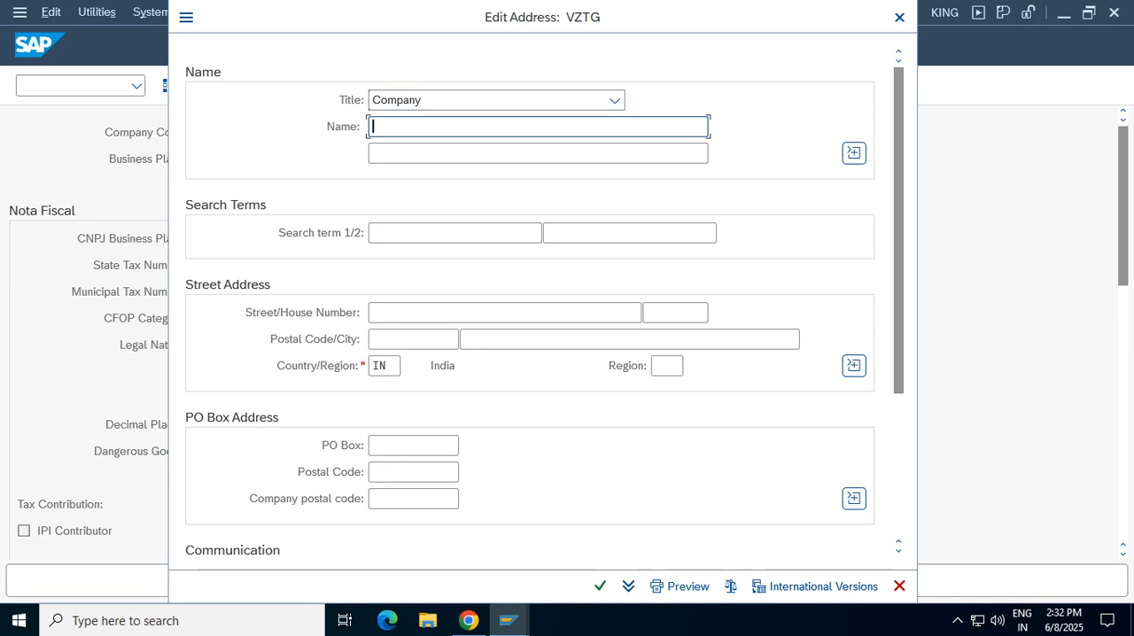
{"action": "type", "text": "Busiess"}
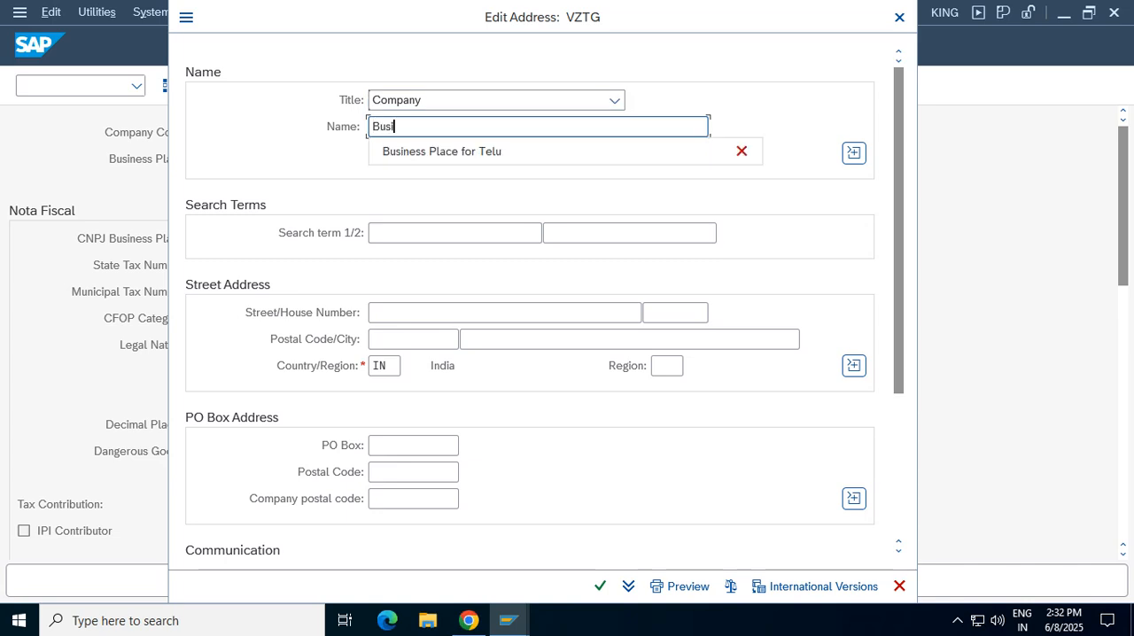
{"action": "key", "text": "BackSpace"}
{"action": "key", "text": "BackSpace"}
{"action": "key", "text": "BackSpace"}
{"action": "key", "text": "BackSpace"}
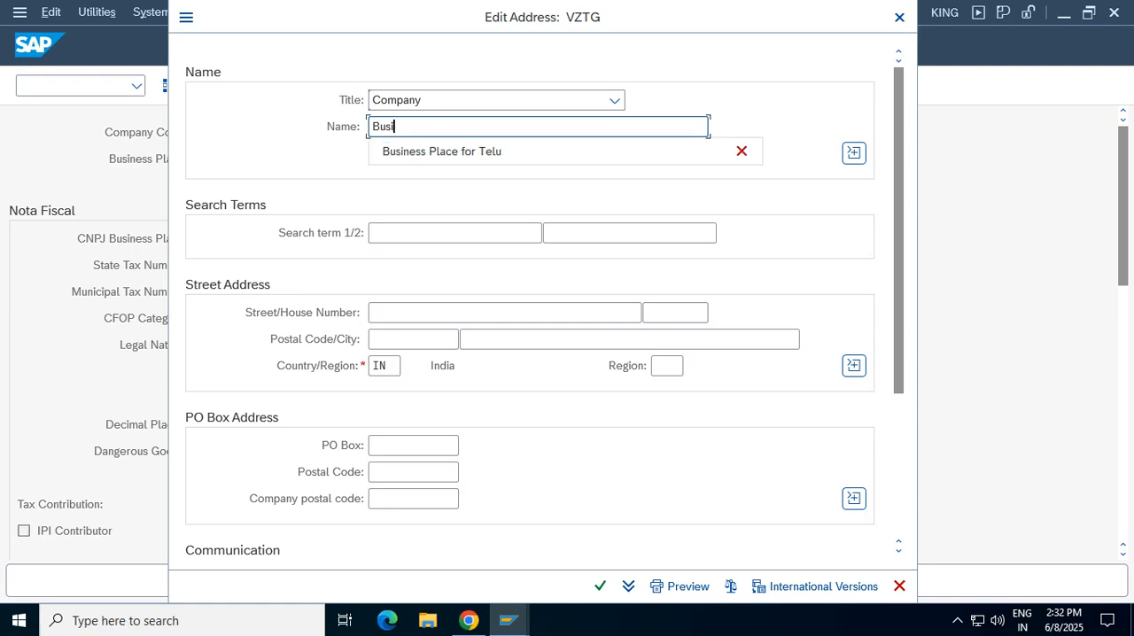
{"action": "key", "text": "Down"}
{"action": "key", "text": "Return"}
{"action": "key", "text": "BackSpace"}
{"action": "key", "text": "BackSpace"}
{"action": "key", "text": "BackSpace"}
{"action": "key", "text": "BackSpace"}
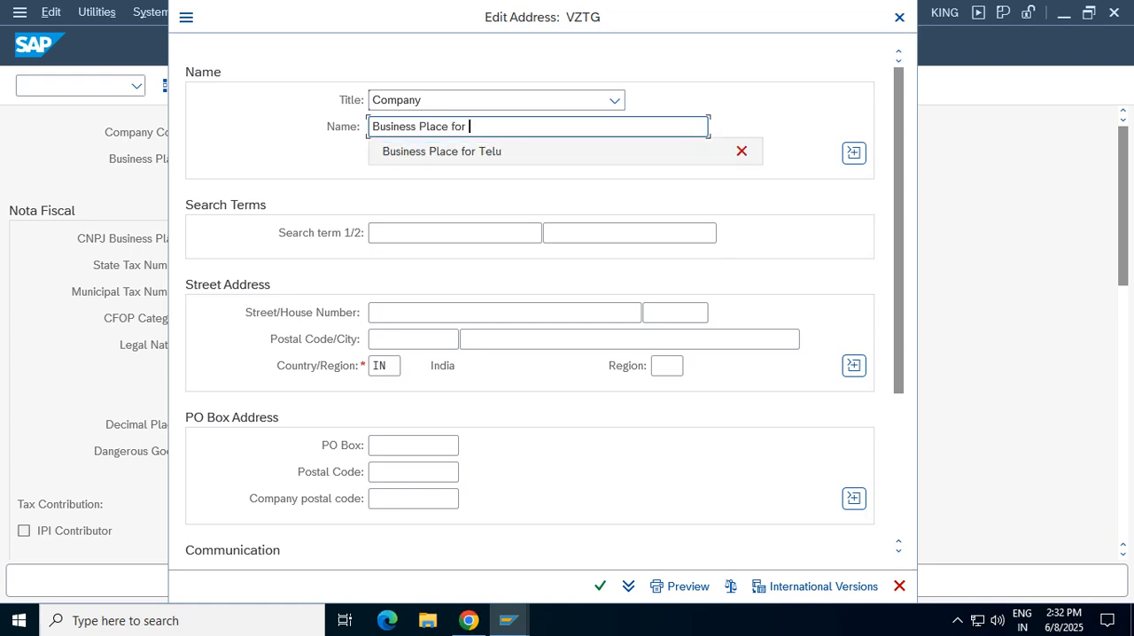
{"action": "type", "text": "vz01 "}
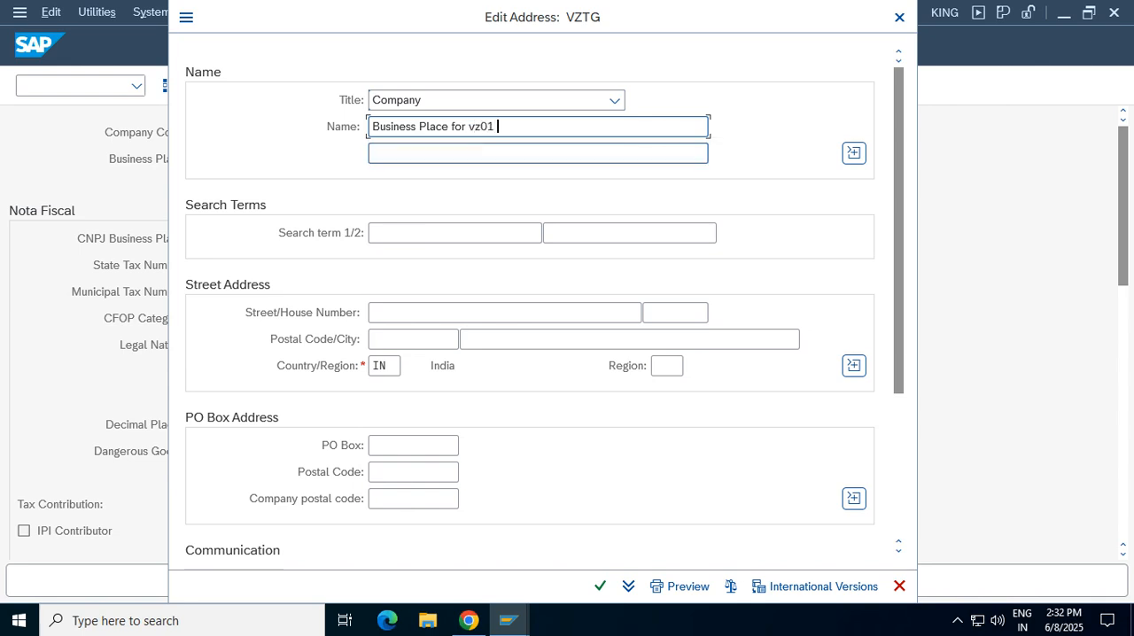
{"action": "type", "text": "telangana"}
Set the address's city to hyderabad, fill in the postal code and confirm the address
{"action": "left_click", "coordinate": [465, 338]}
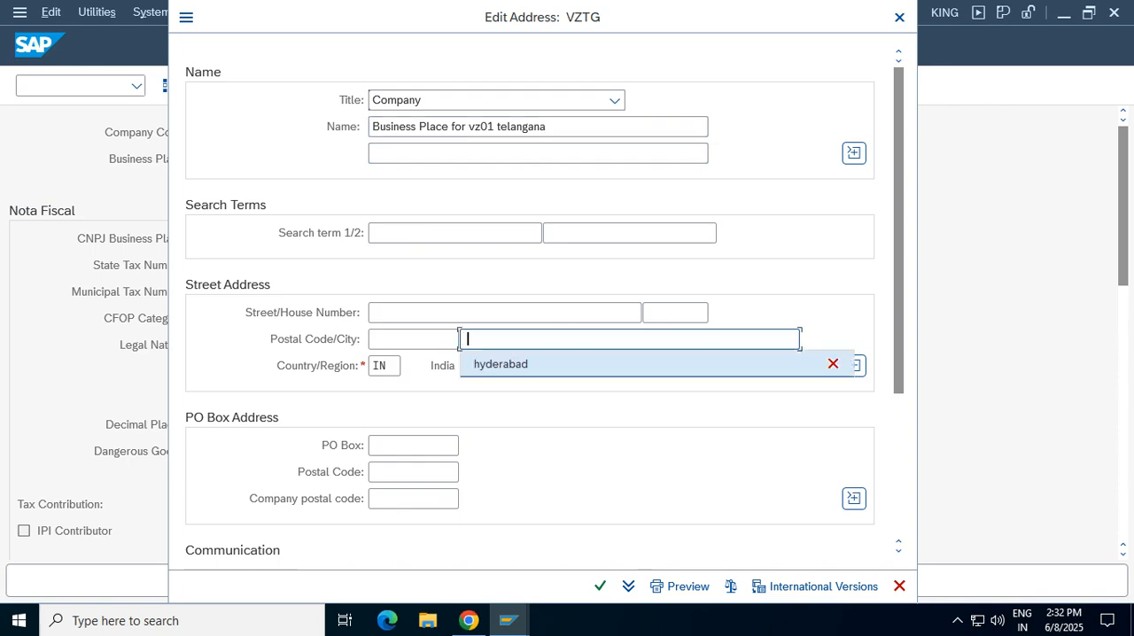
{"action": "key", "text": "Return"}
{"action": "left_click", "coordinate": [381, 339]}
{"action": "key", "text": "Down"}
{"action": "key", "text": "Return"}
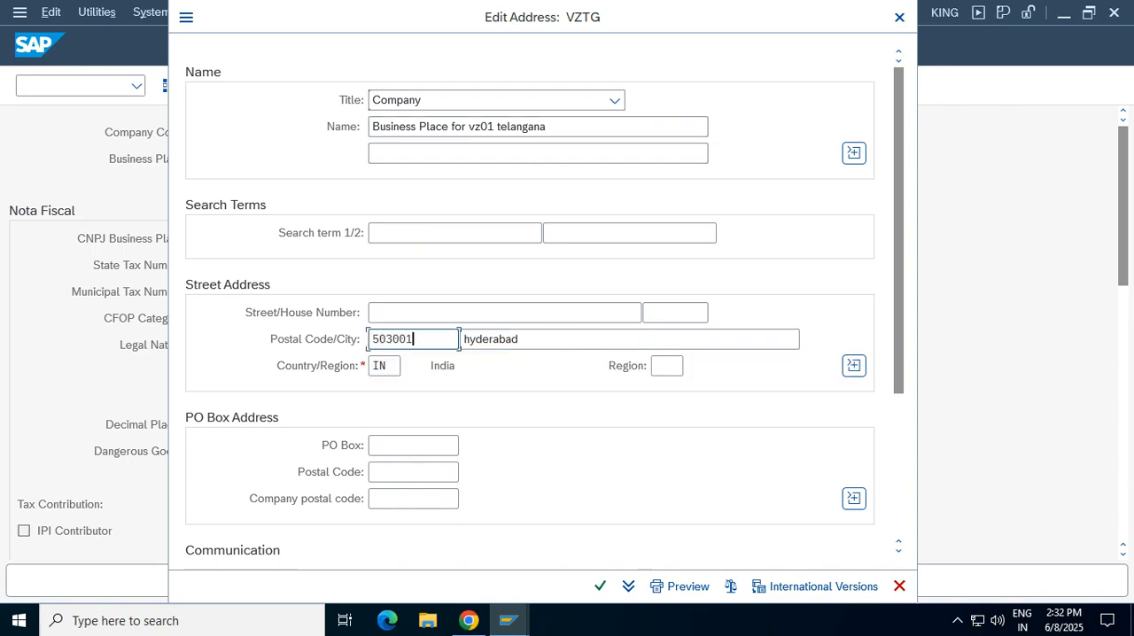
{"action": "scroll", "coordinate": [544, 301], "scroll_direction": "down", "scroll_amount": 5}
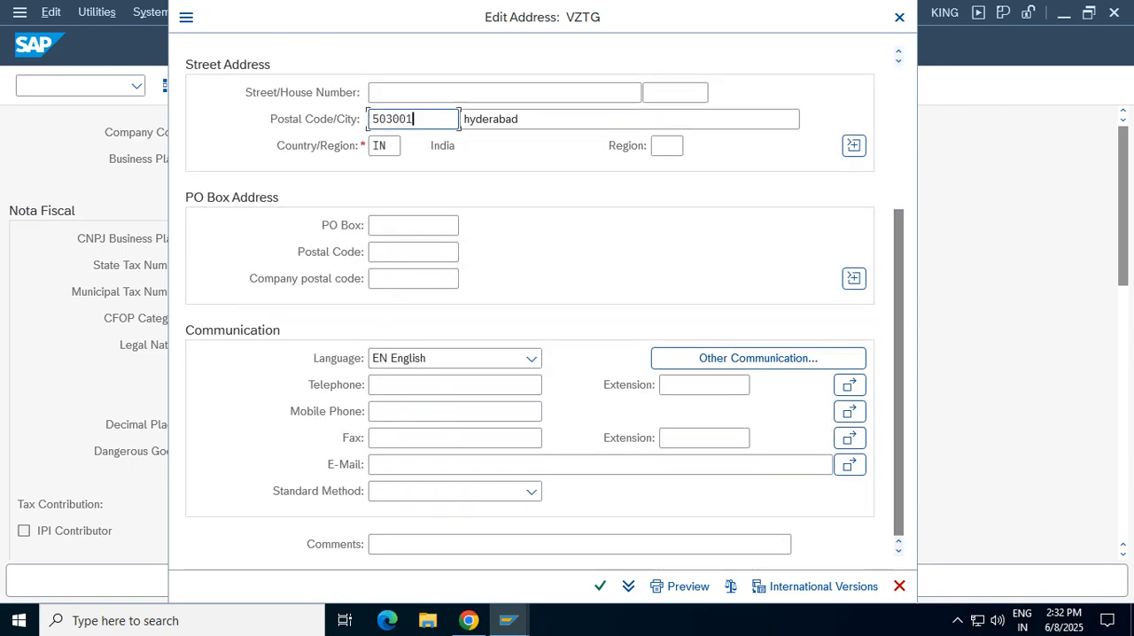
{"action": "left_click", "coordinate": [600, 587]}
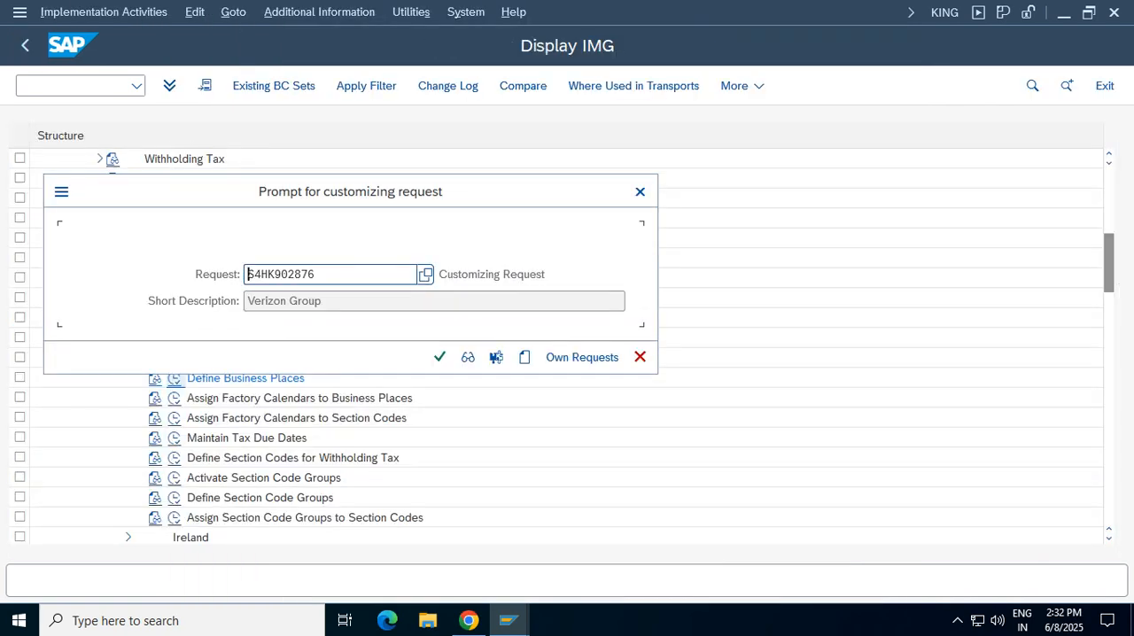
Save business place VZTG to customizing request S4HK902876 and return to the IMG structure
{"action": "left_click", "coordinate": [439, 357]}
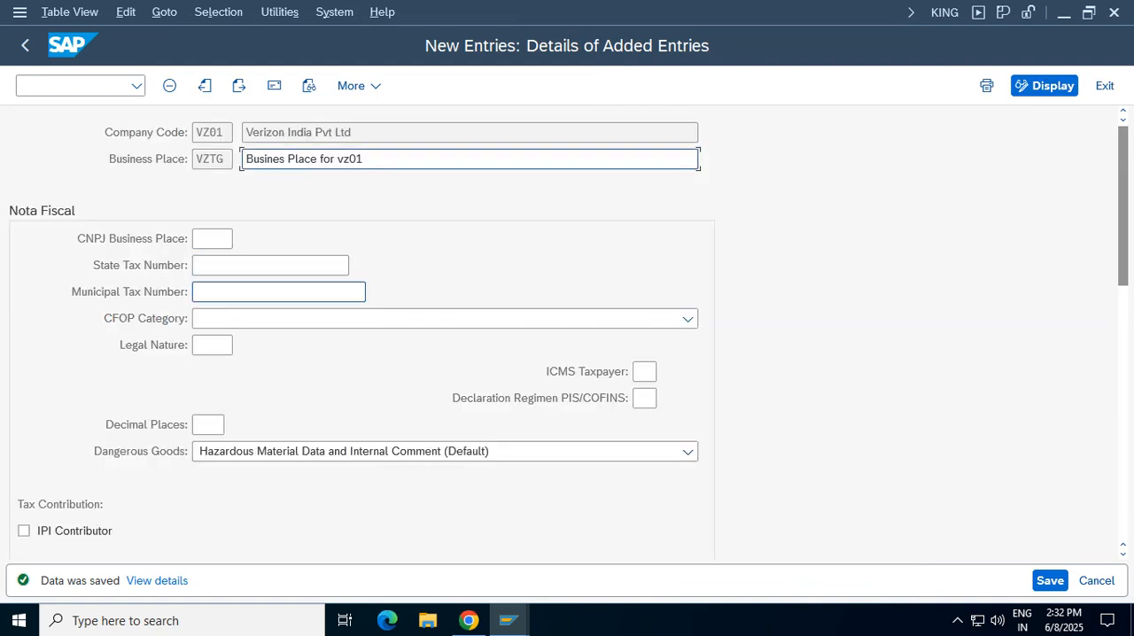
{"action": "left_click", "coordinate": [225, 159]}
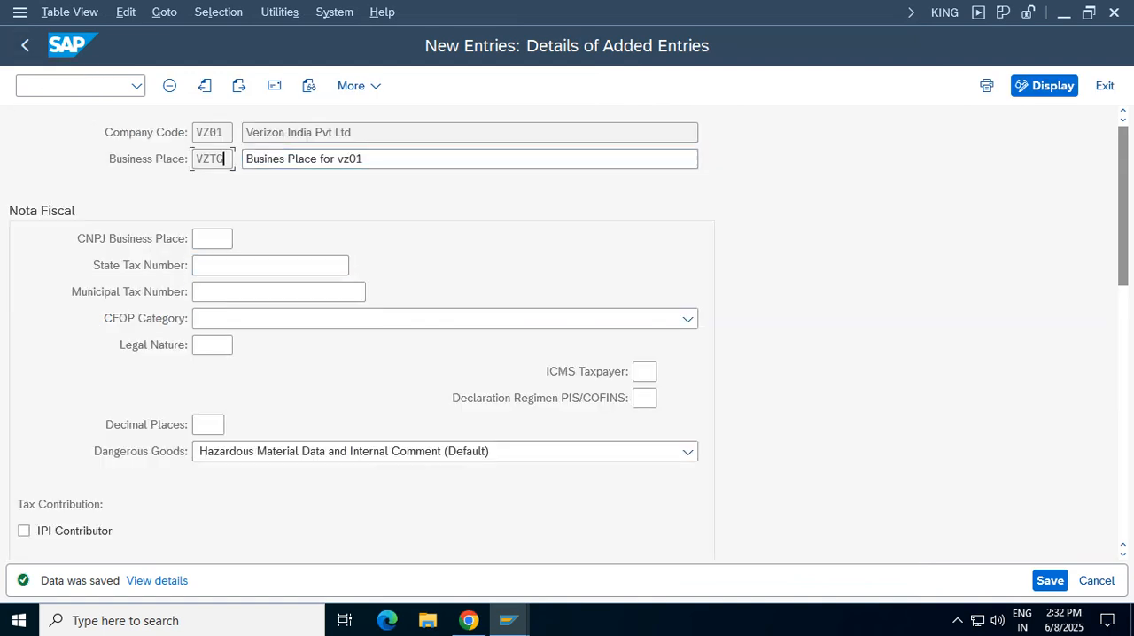
{"action": "key", "text": "Return"}
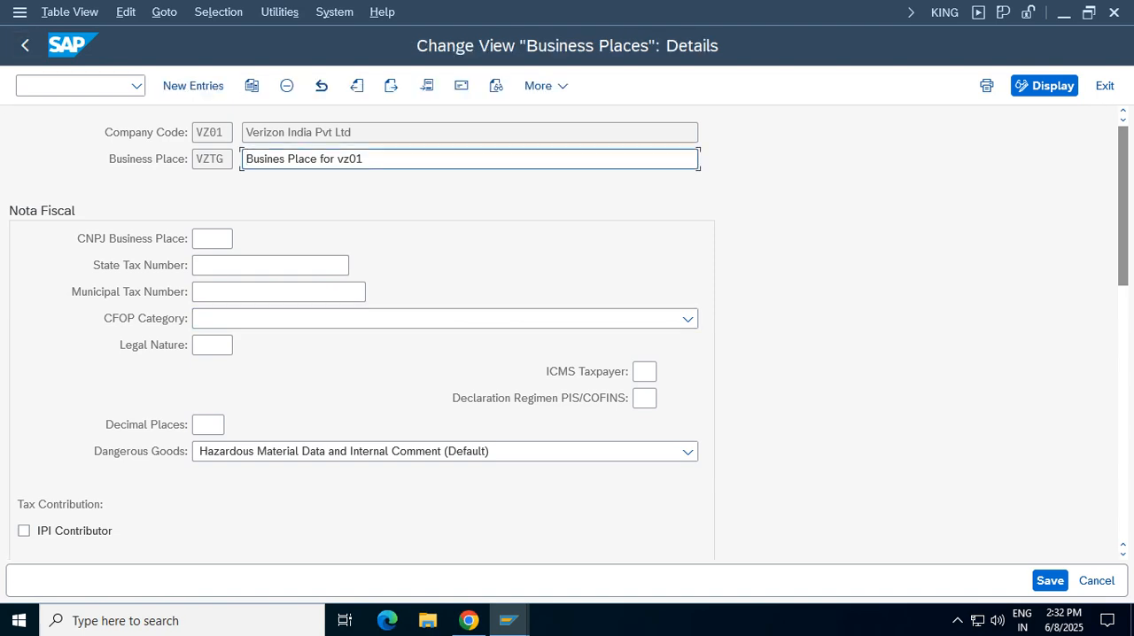
{"action": "left_click", "coordinate": [24, 45]}
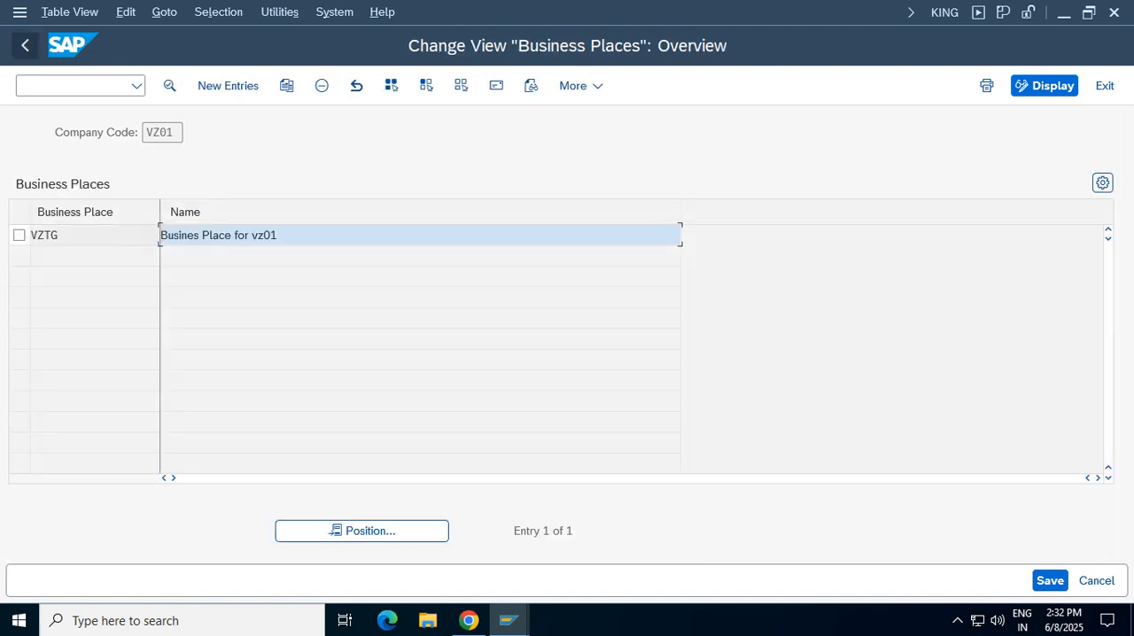
{"action": "left_click", "coordinate": [25, 45]}
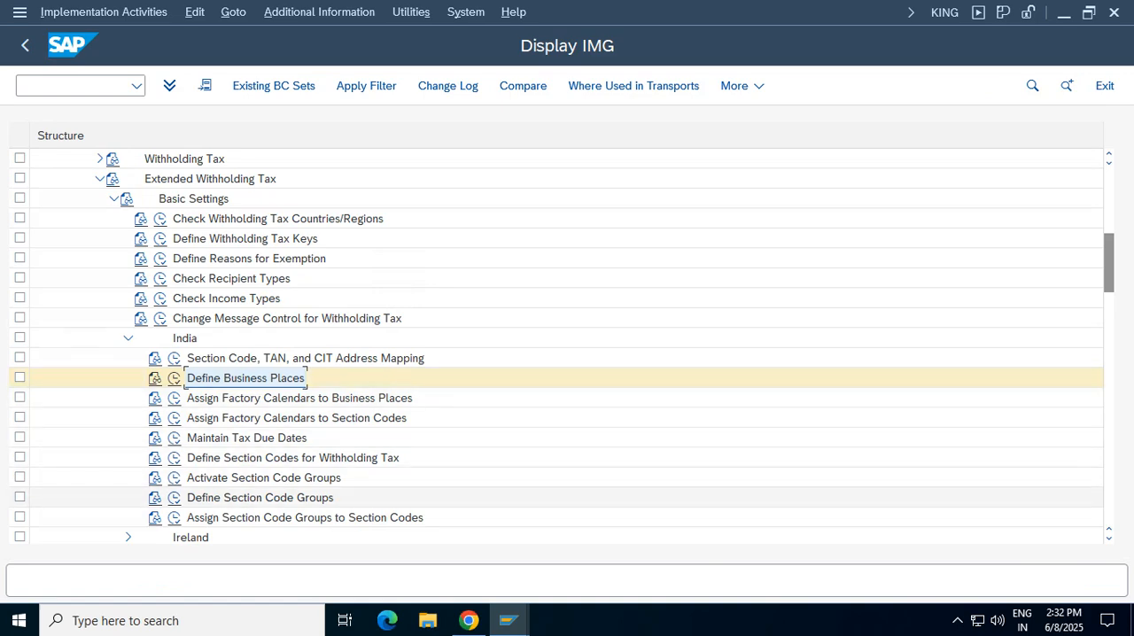
Open Define Section Codes for Withholding Tax for company code VZ01 and start a new entry
{"action": "left_click", "coordinate": [293, 458]}
{"action": "left_click", "coordinate": [174, 458]}
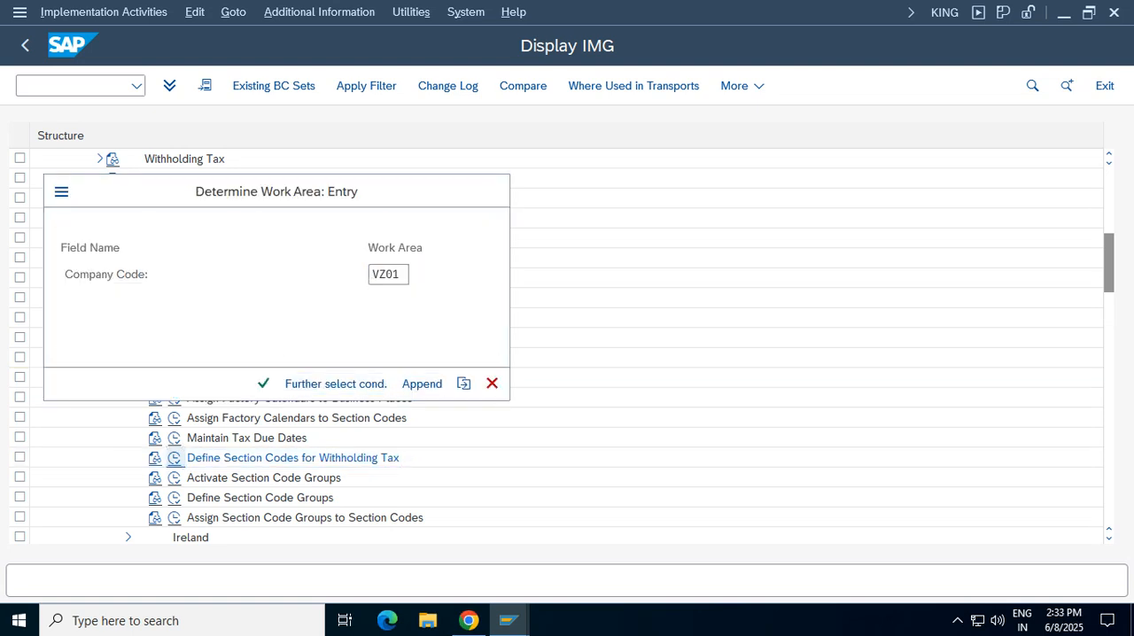
{"action": "key", "text": "Return"}
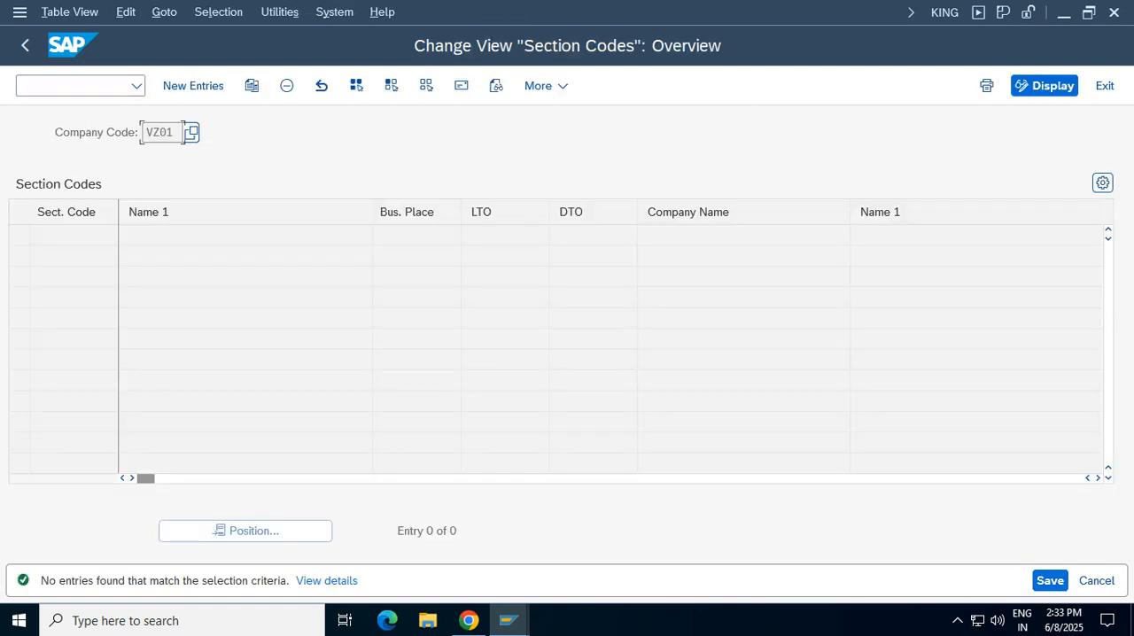
{"action": "key", "text": "F5"}
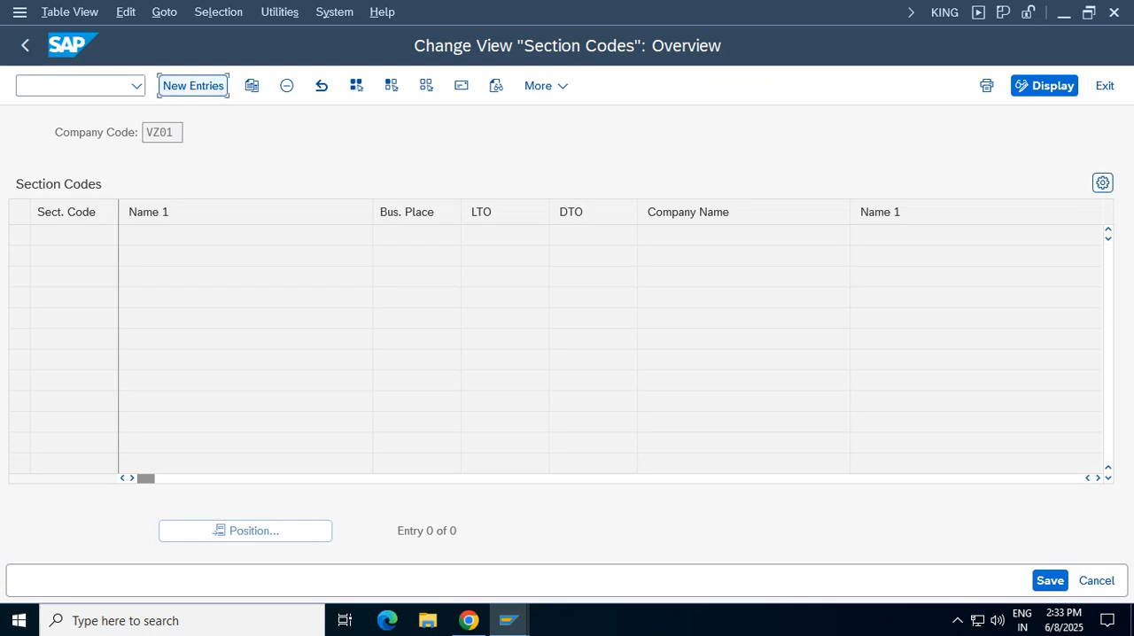
Enter section code 194c with the name "section code for contractors f"
{"action": "left_click", "coordinate": [126, 235]}
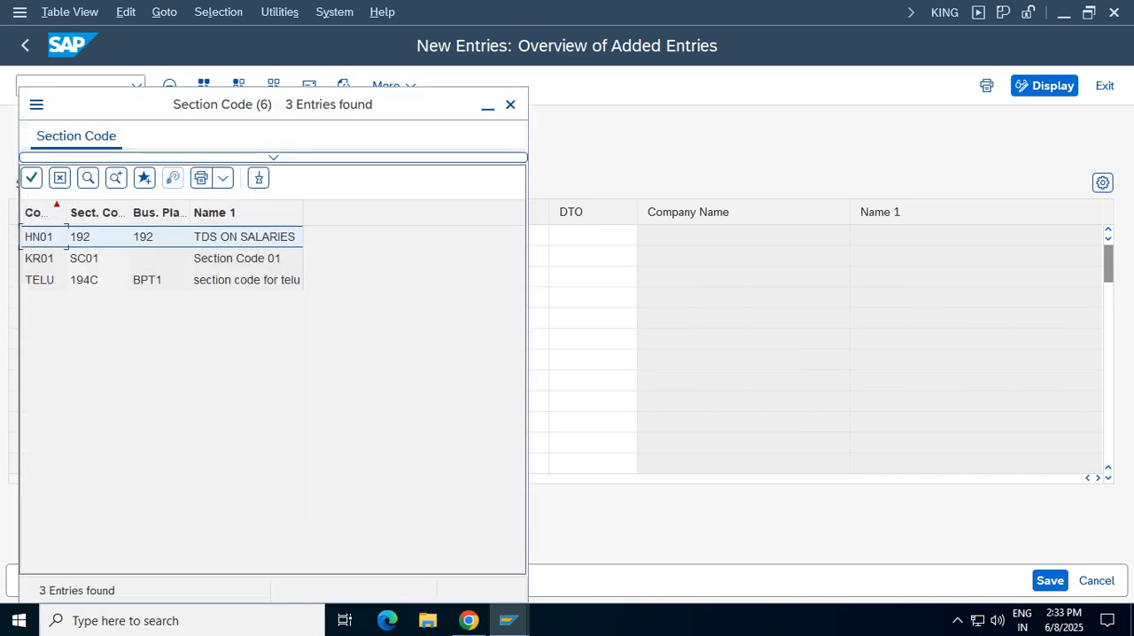
{"action": "left_click", "coordinate": [510, 105]}
{"action": "type", "text": "1"}
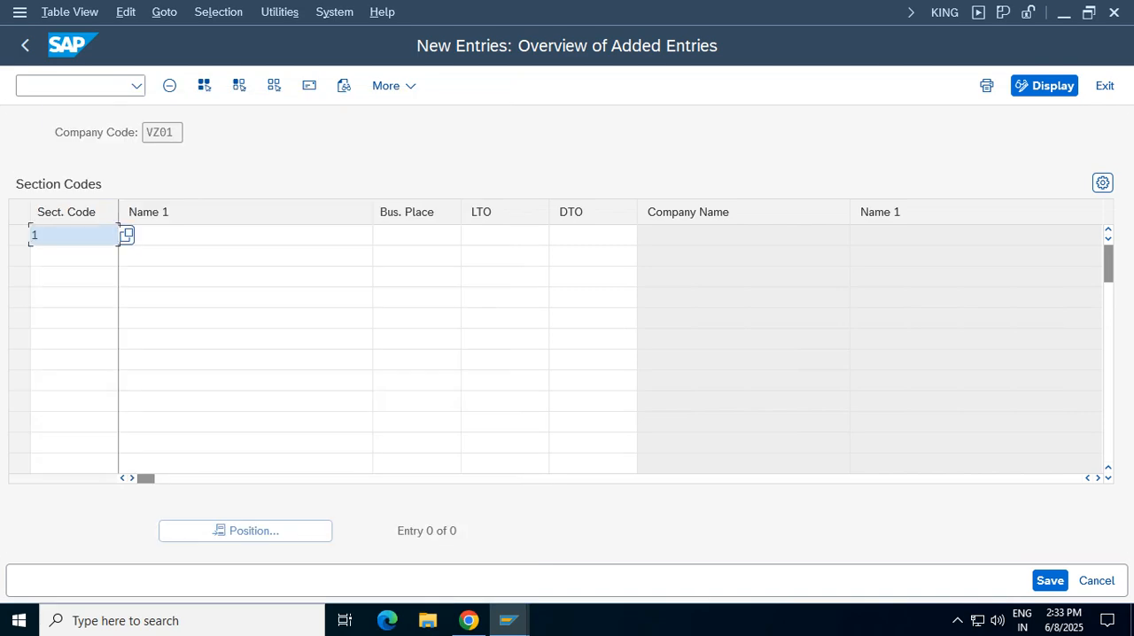
{"action": "type", "text": "94c"}
{"action": "key", "text": "Tab"}
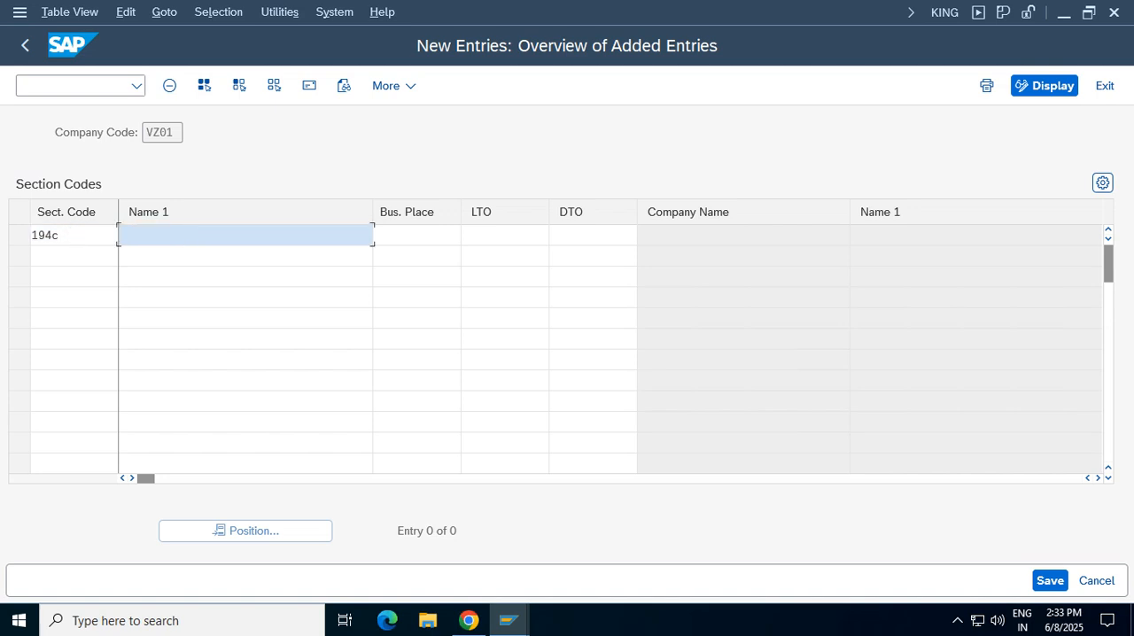
{"action": "type", "text": "section"}
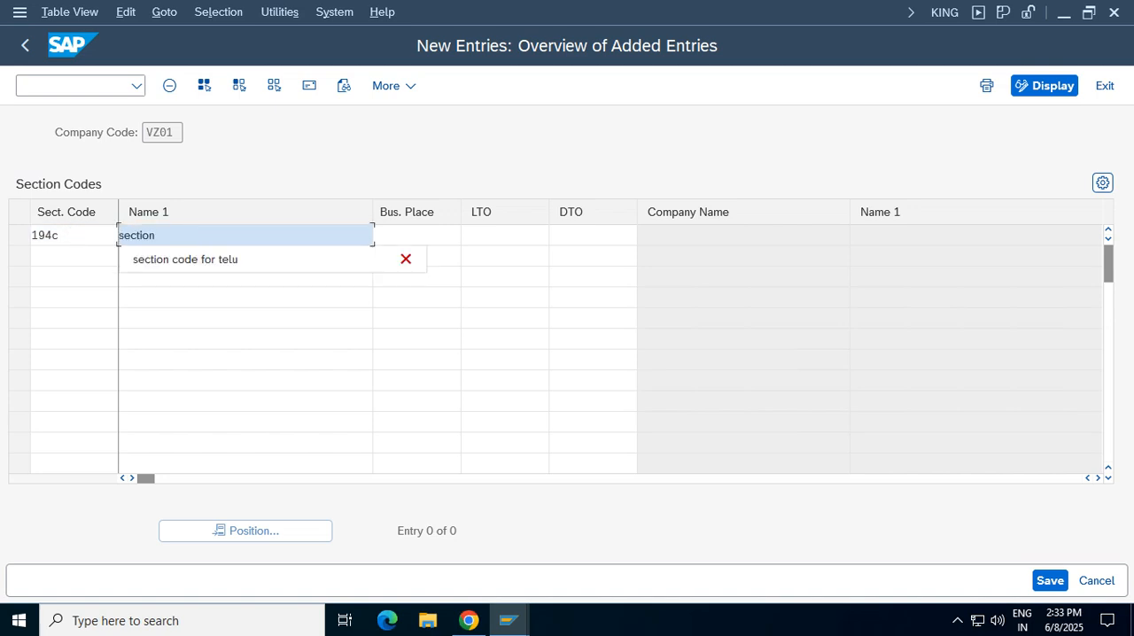
{"action": "type", "text": " code for contr"}
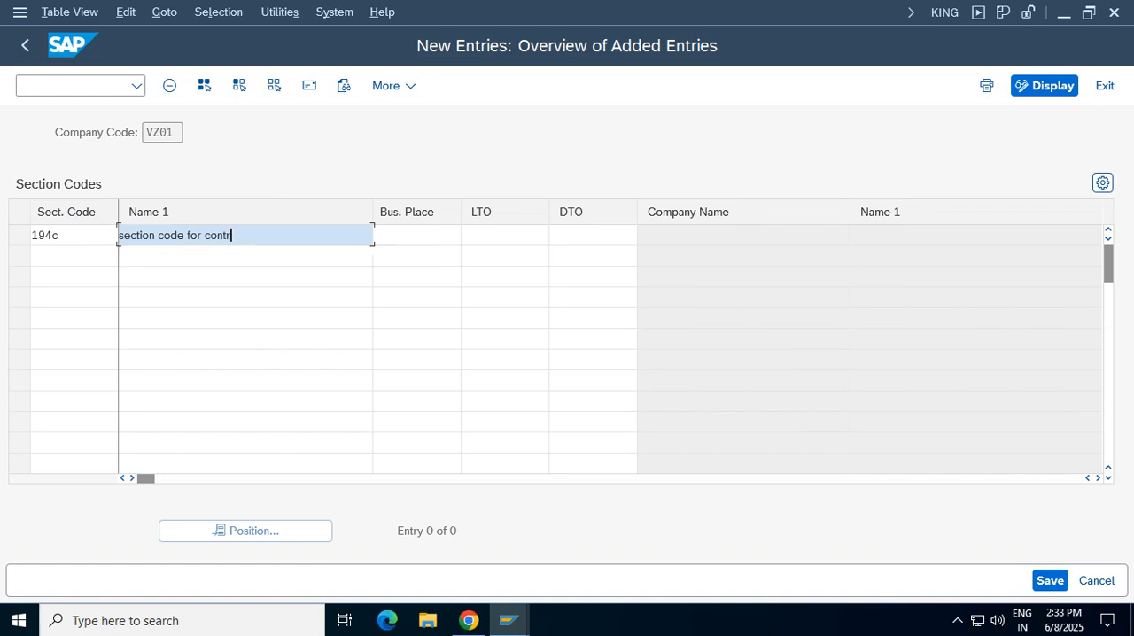
{"action": "type", "text": "actors f"}
{"action": "key", "text": "Tab"}
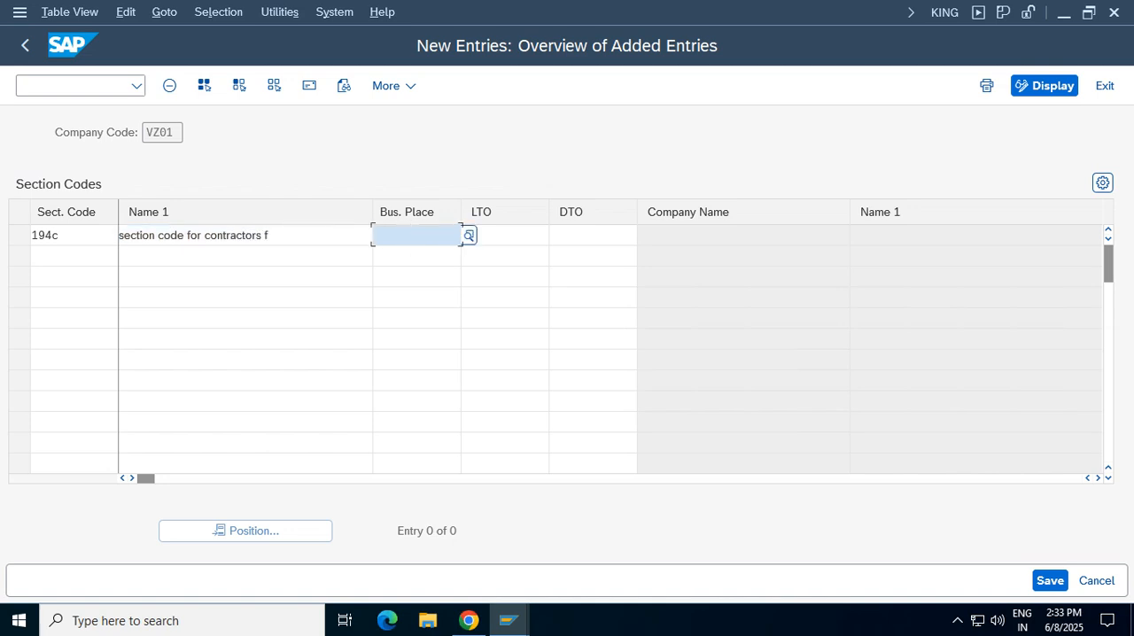
Assign business place VZTG to section code 194c and continue to its address
{"action": "type", "text": "for"}
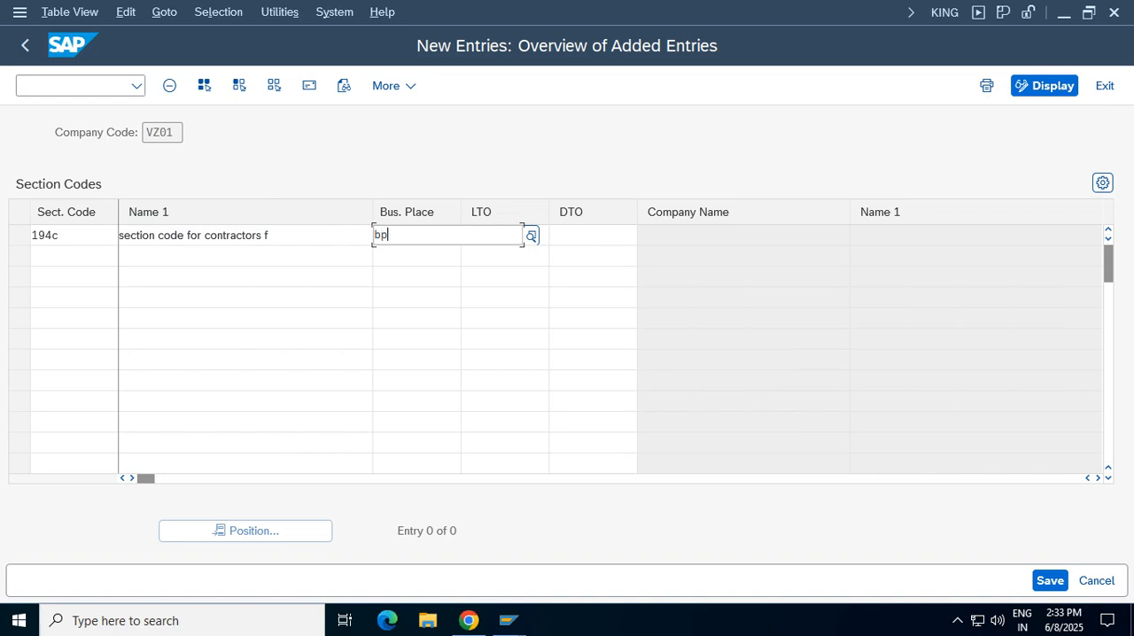
{"action": "key", "text": "BackSpace"}
{"action": "key", "text": "BackSpace"}
{"action": "key", "text": "BackSpace"}
{"action": "type", "text": "vz"}
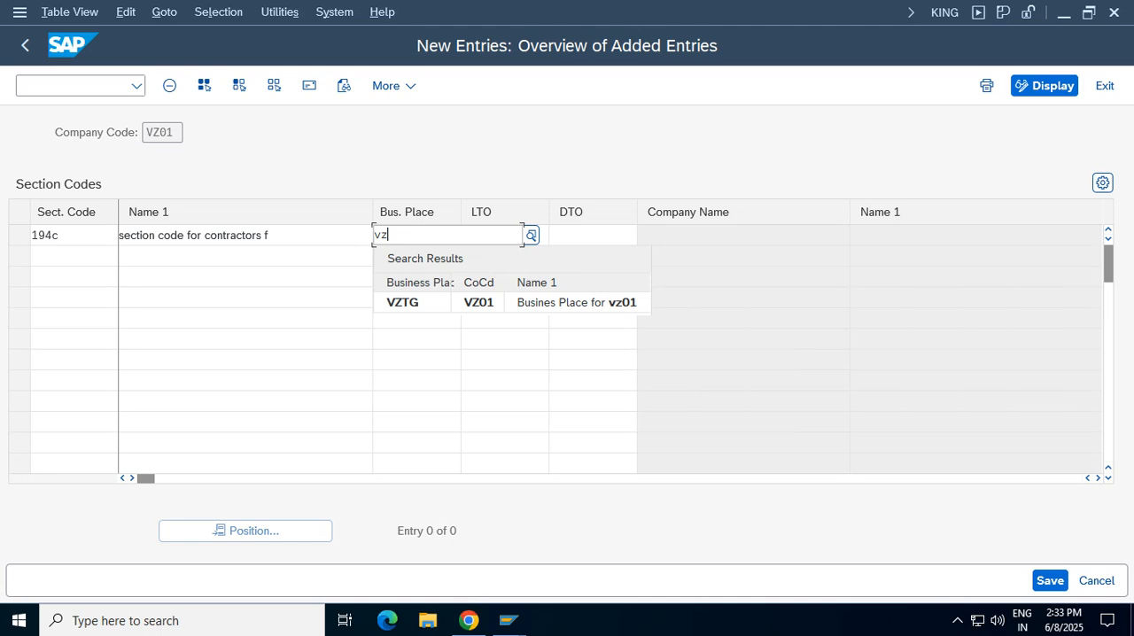
{"action": "left_click", "coordinate": [416, 303]}
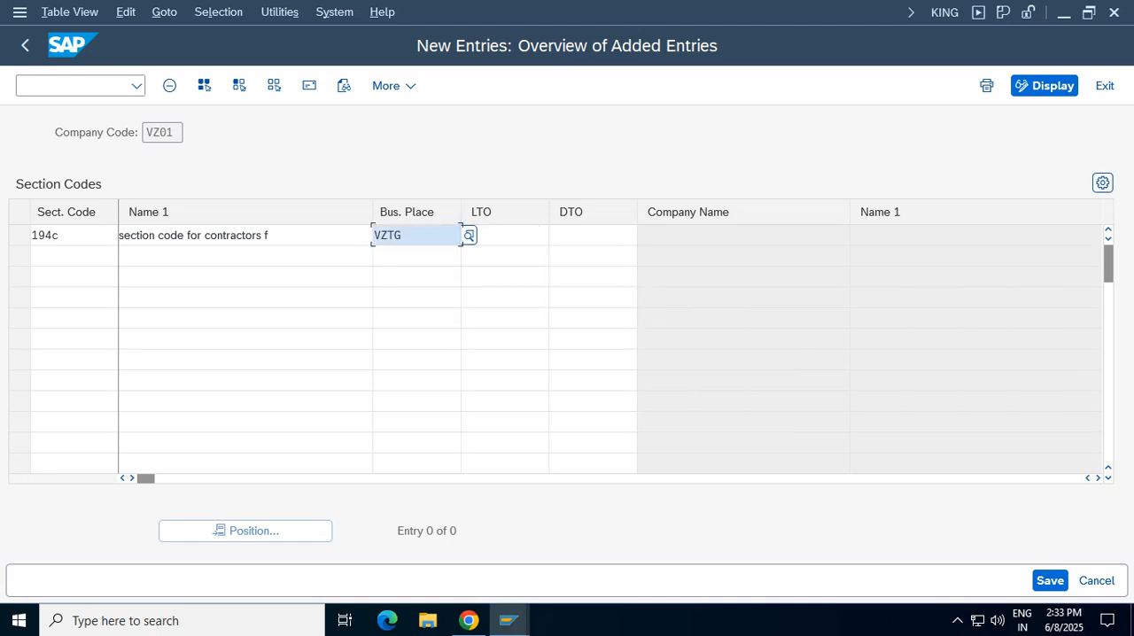
{"action": "key", "text": "Return"}
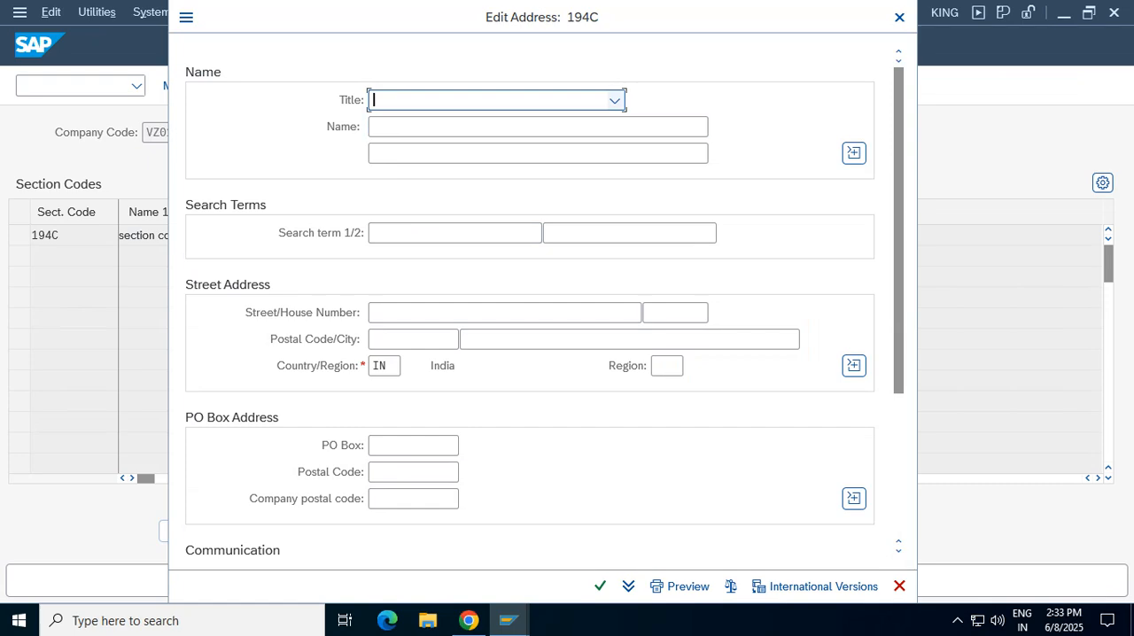
Set the title in the 194C section code's address to Company
{"action": "left_click", "coordinate": [615, 101]}
{"action": "left_click", "coordinate": [410, 125]}
{"action": "left_click", "coordinate": [409, 127]}
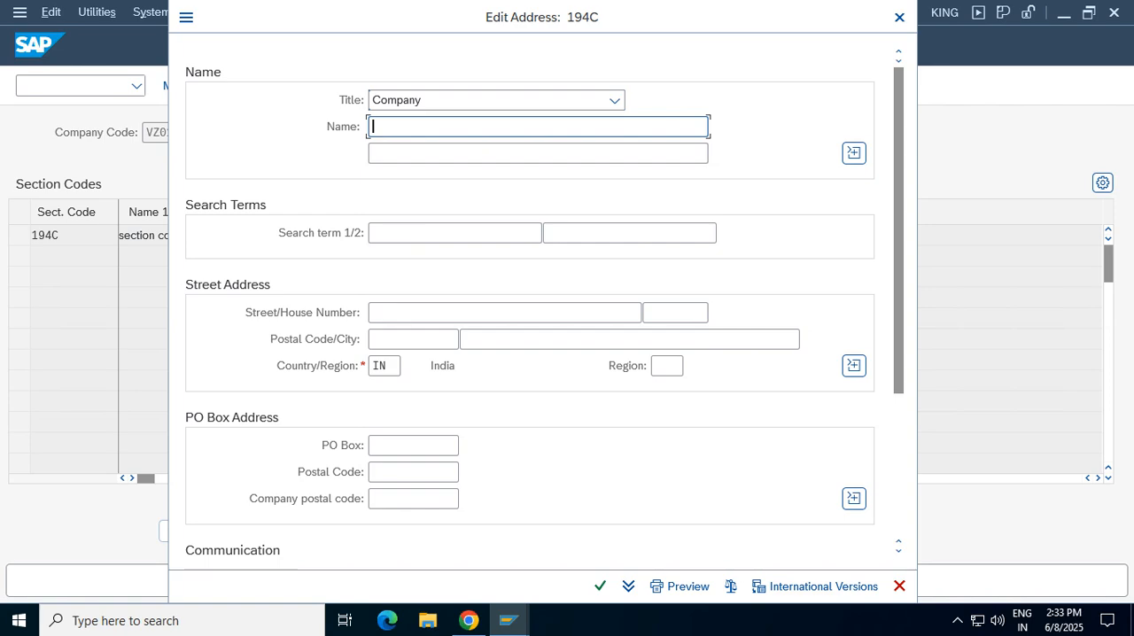
Name the 194C section code's address "Section code for contractors for verizon" and confirm the address despite the blank remaining fields
{"action": "type", "text": "se"}
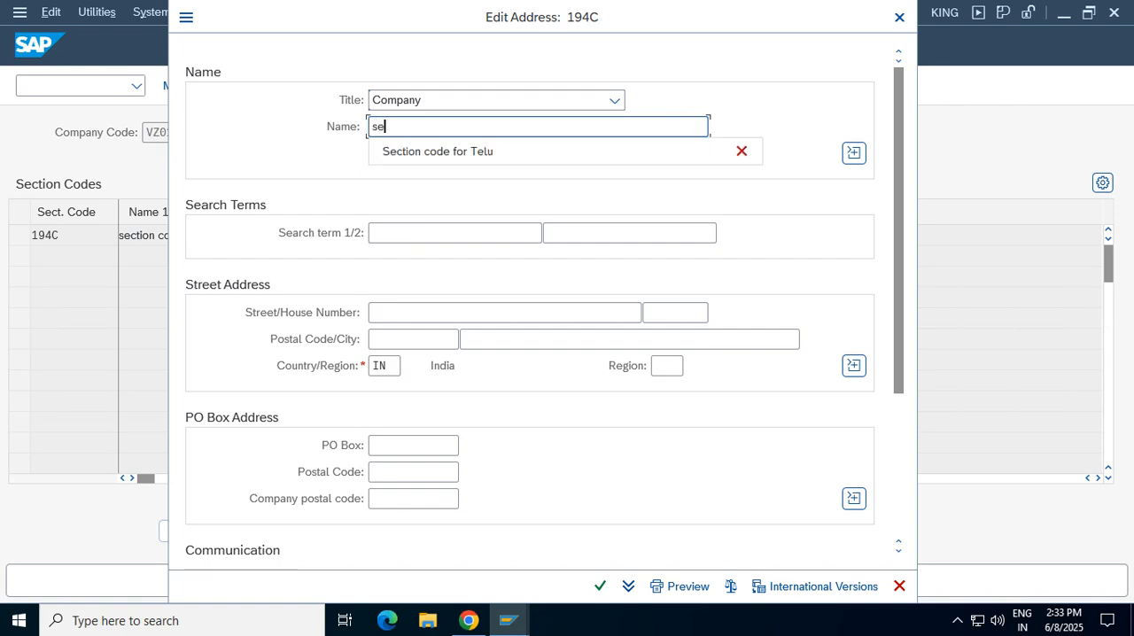
{"action": "key", "text": "Down"}
{"action": "key", "text": "BackSpace"}
{"action": "key", "text": "BackSpace"}
{"action": "key", "text": "BackSpace"}
{"action": "key", "text": "BackSpace"}
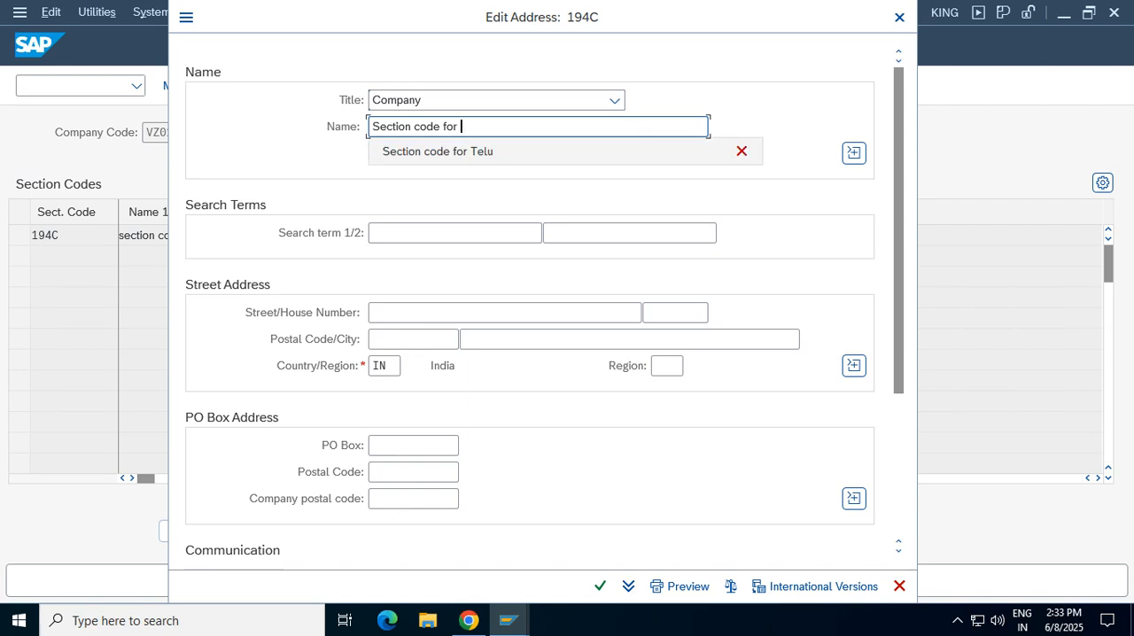
{"action": "type", "text": "contractors for verizon"}
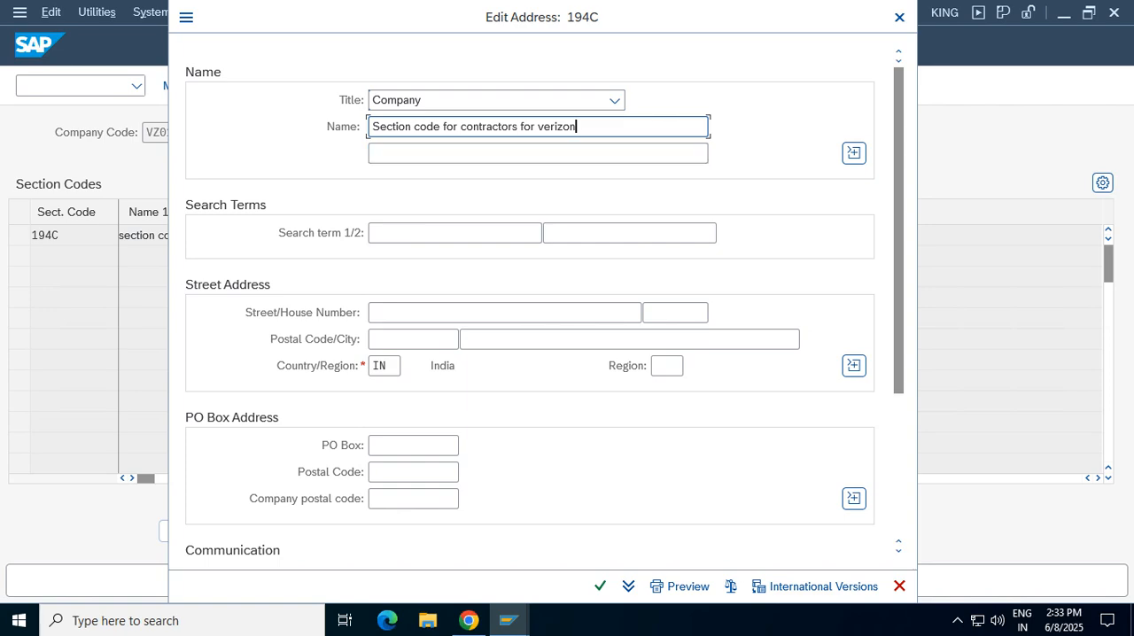
{"action": "scroll", "coordinate": [532, 310], "scroll_direction": "down", "scroll_amount": 5}
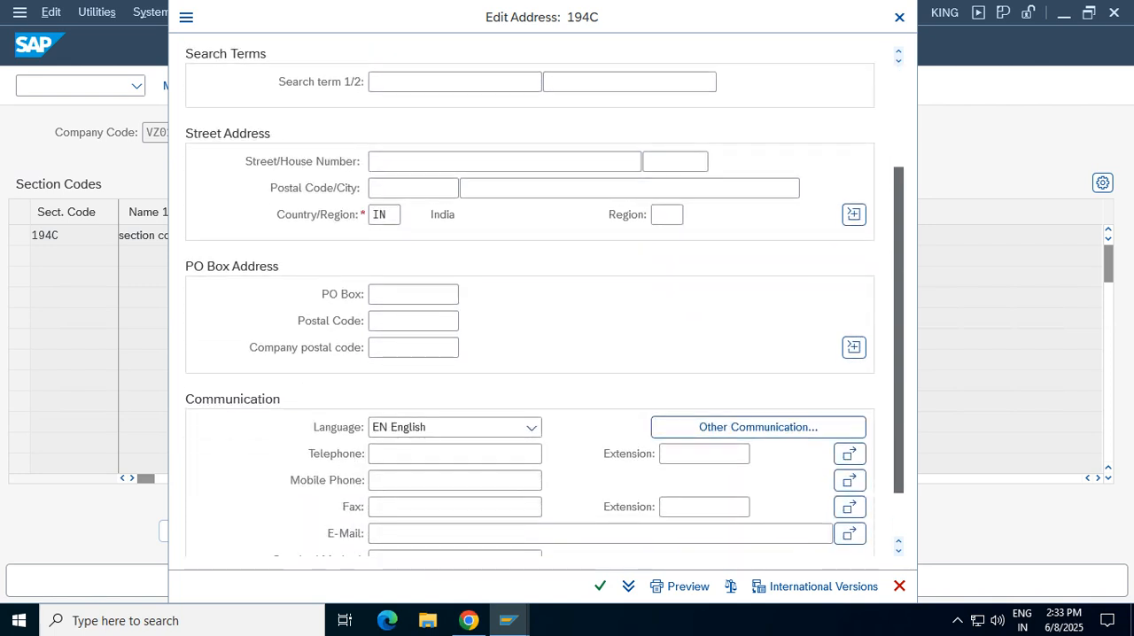
{"action": "left_click", "coordinate": [600, 586]}
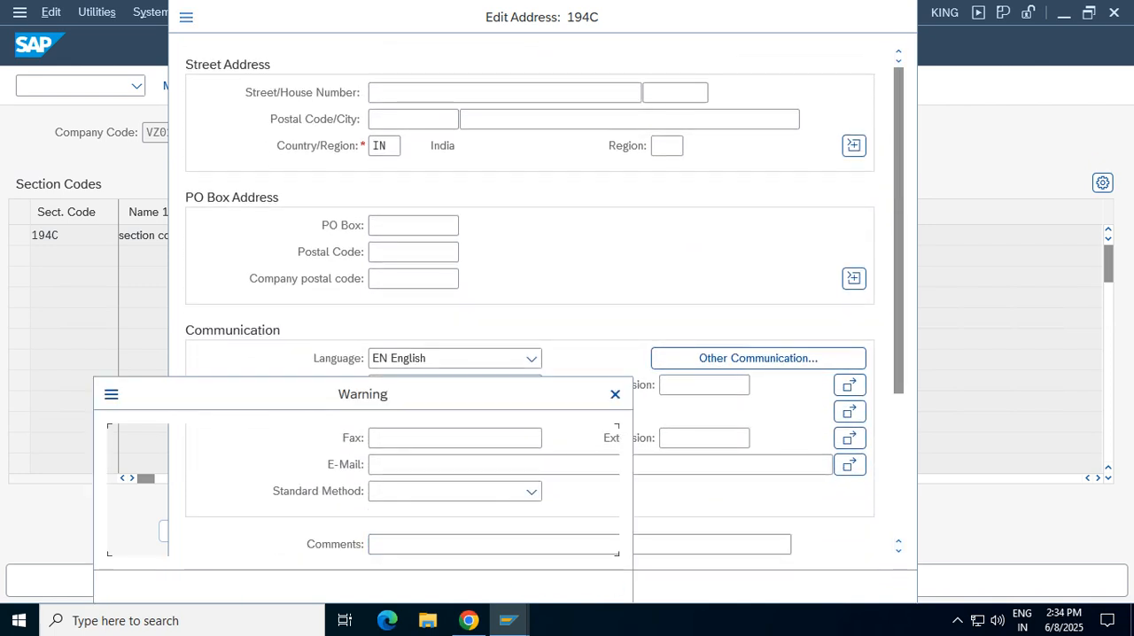
{"action": "left_click", "coordinate": [520, 586]}
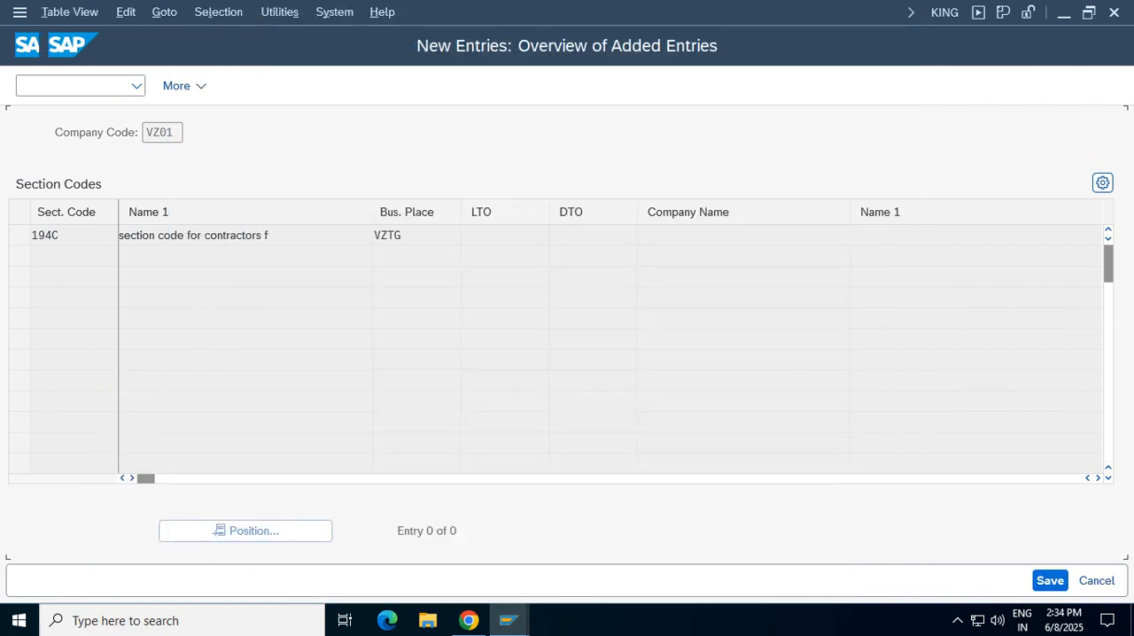
Save the 194C section code entry to the customizing request and return to the IMG structure
{"action": "key", "text": "ctrl+s"}
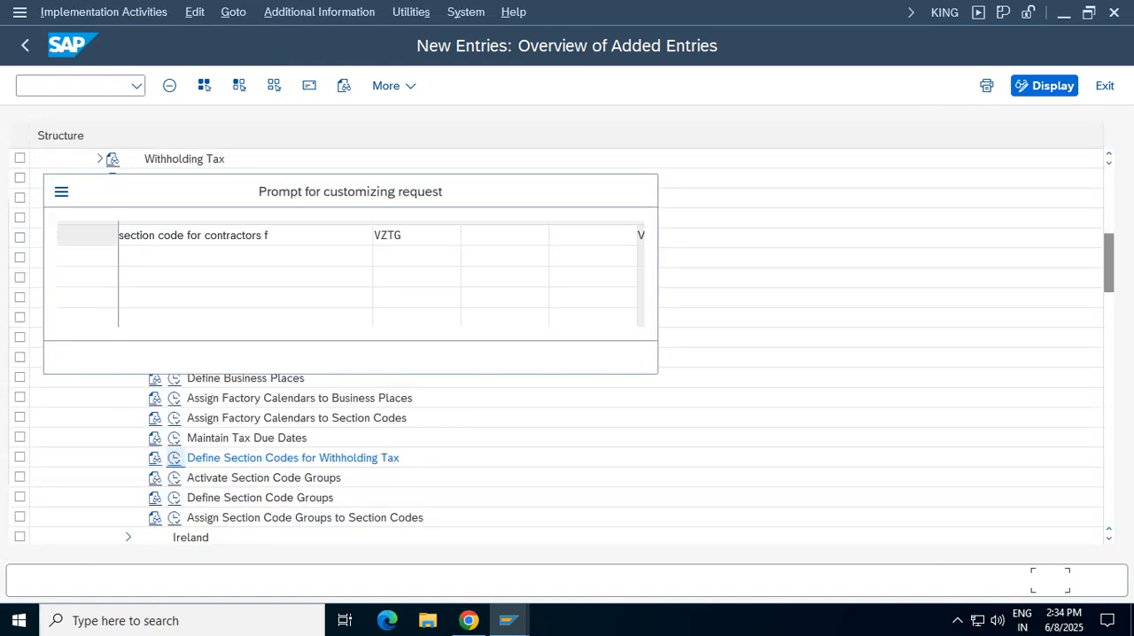
{"action": "key", "text": "Return"}
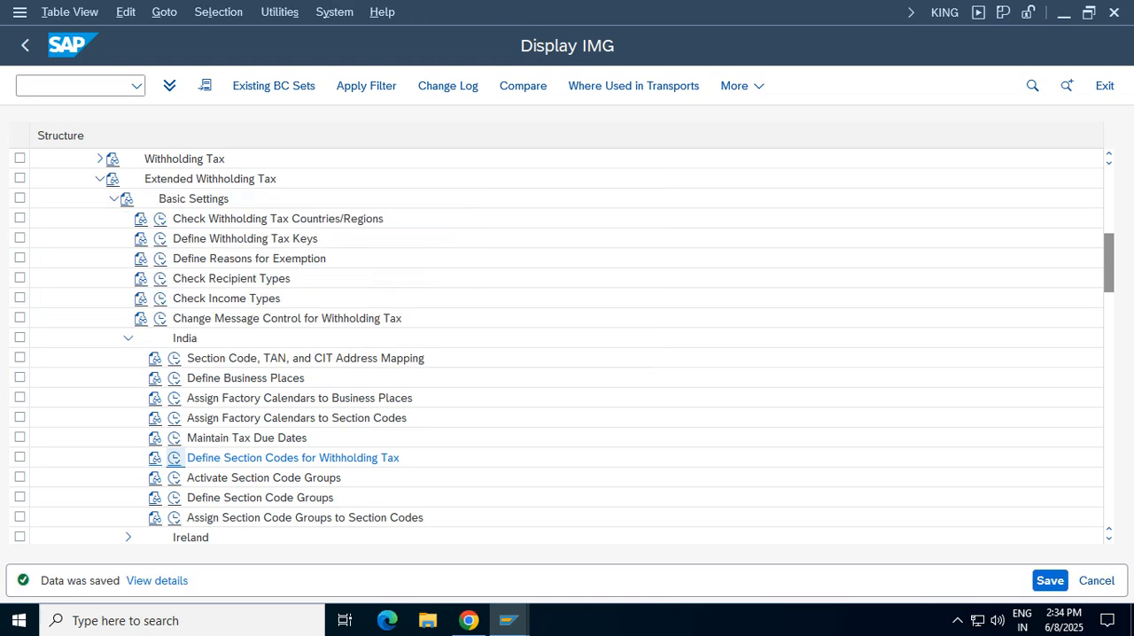
{"action": "left_click", "coordinate": [1104, 85]}
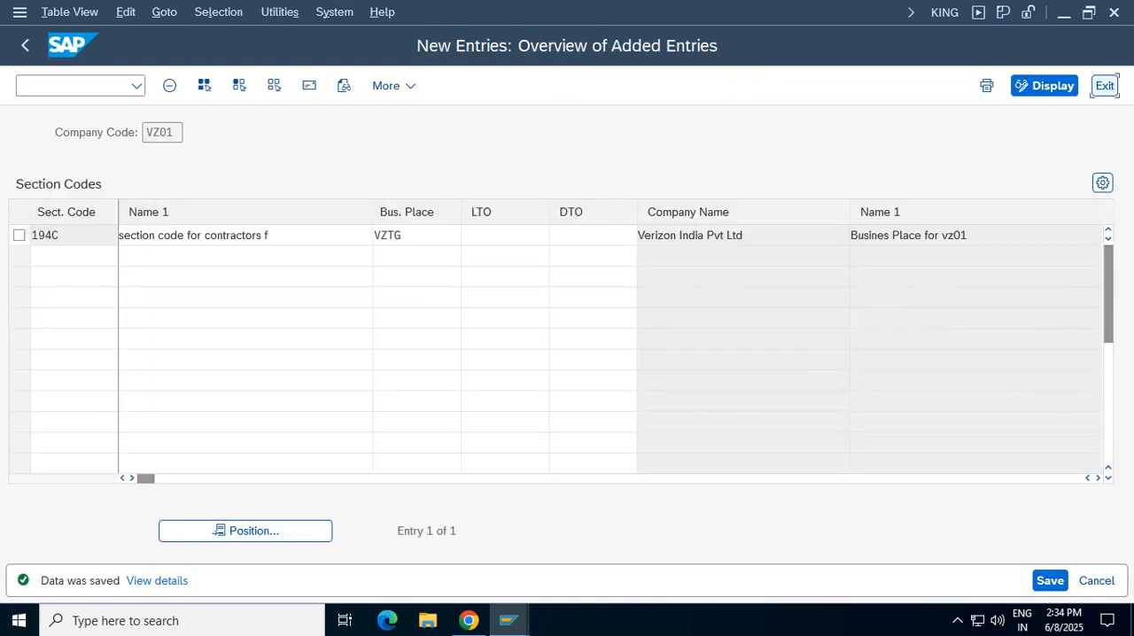
Review the official withholding tax keys for country IN in the Extended Withholding Tax basic settings, and return to the IMG
{"action": "left_click", "coordinate": [128, 338]}
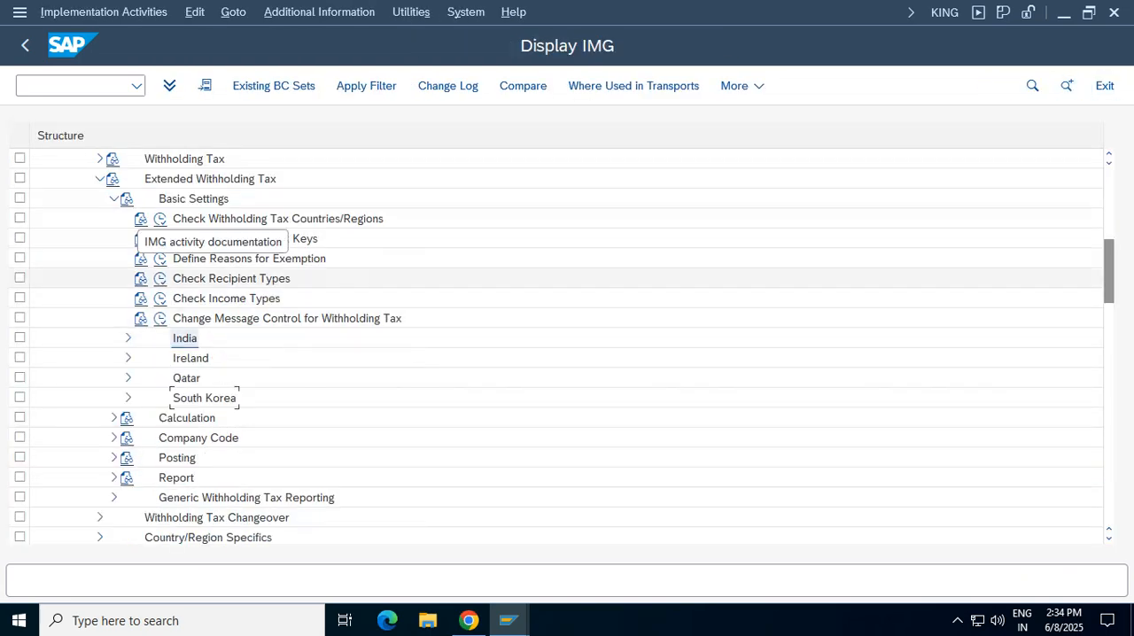
{"action": "left_click", "coordinate": [113, 199]}
{"action": "scroll", "coordinate": [213, 318], "scroll_direction": "up", "scroll_amount": 2}
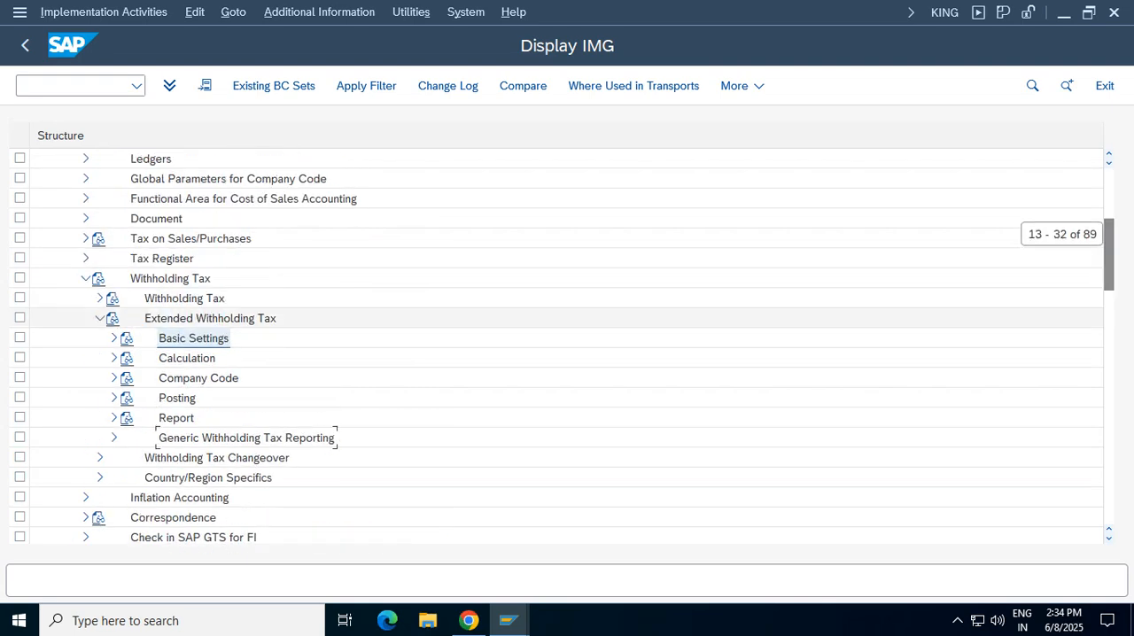
{"action": "left_click", "coordinate": [210, 318]}
{"action": "left_click", "coordinate": [193, 338]}
{"action": "left_click", "coordinate": [114, 338]}
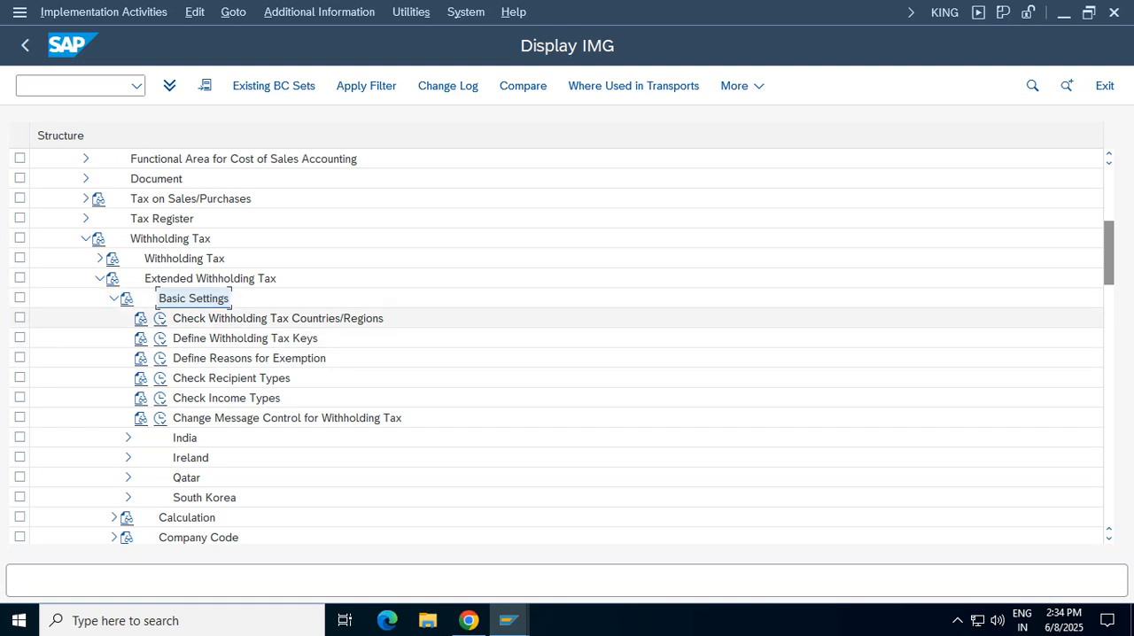
{"action": "left_click", "coordinate": [277, 319]}
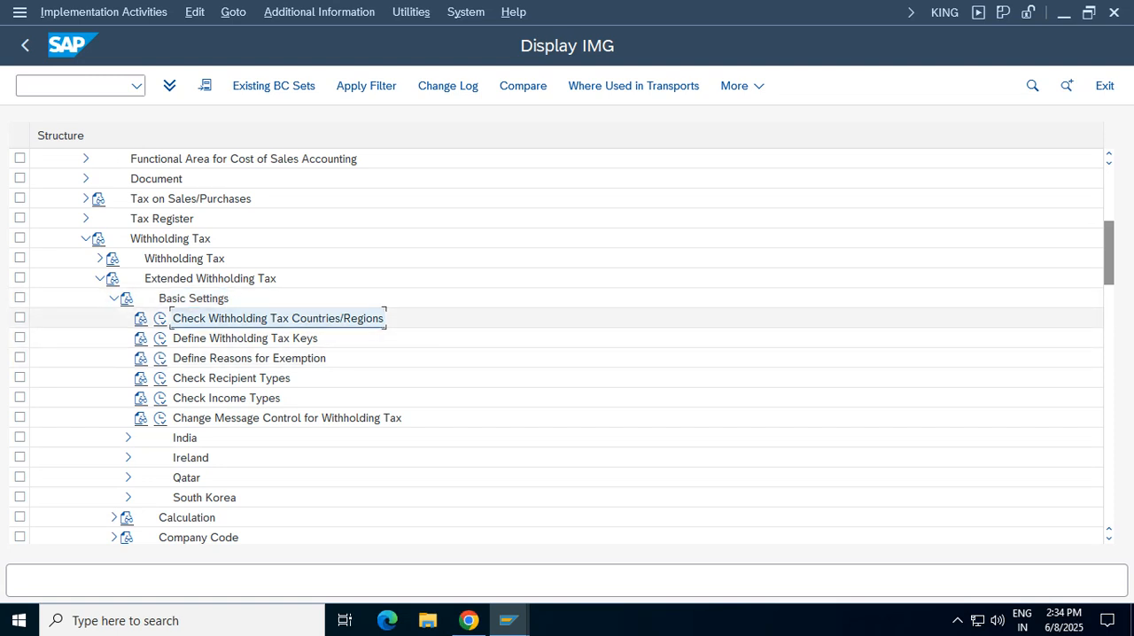
{"action": "left_click", "coordinate": [245, 338]}
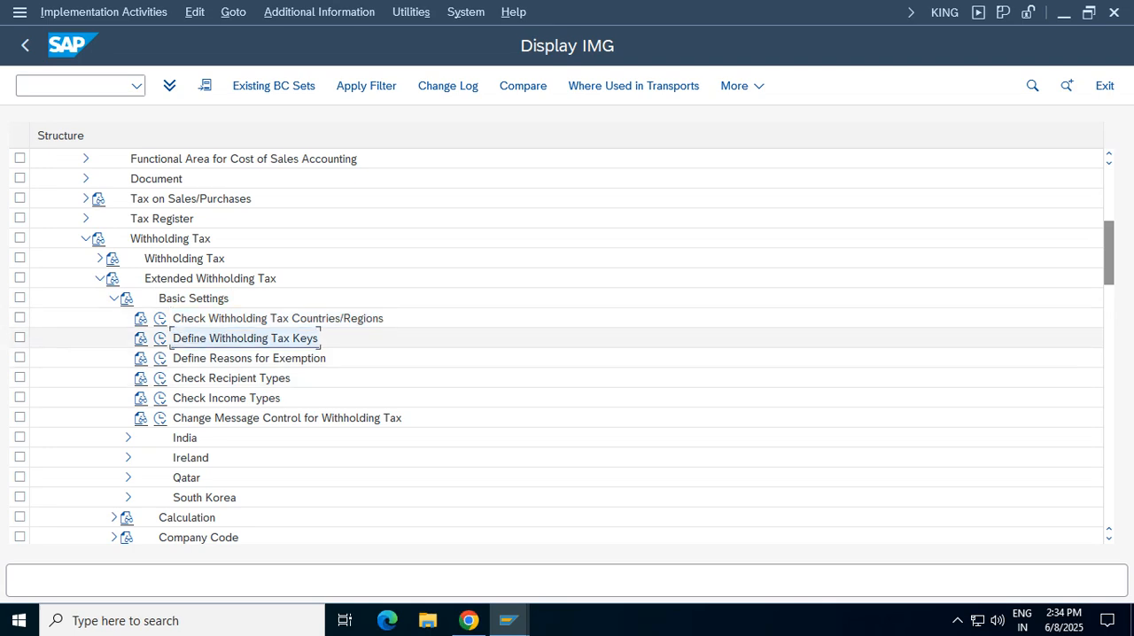
{"action": "left_click", "coordinate": [161, 338]}
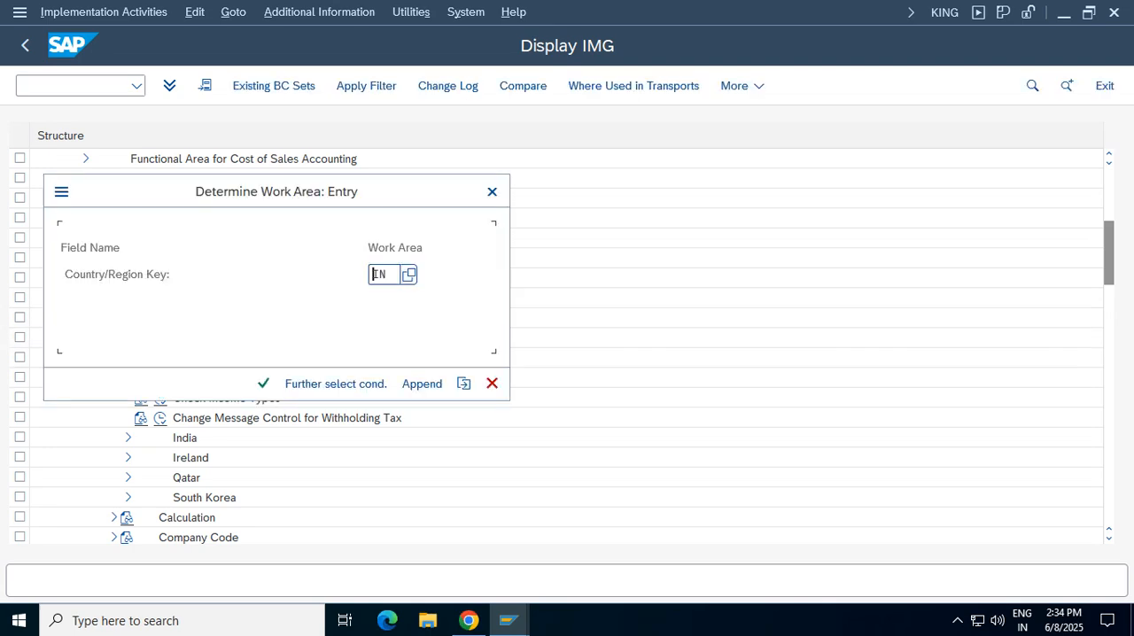
{"action": "key", "text": "Return"}
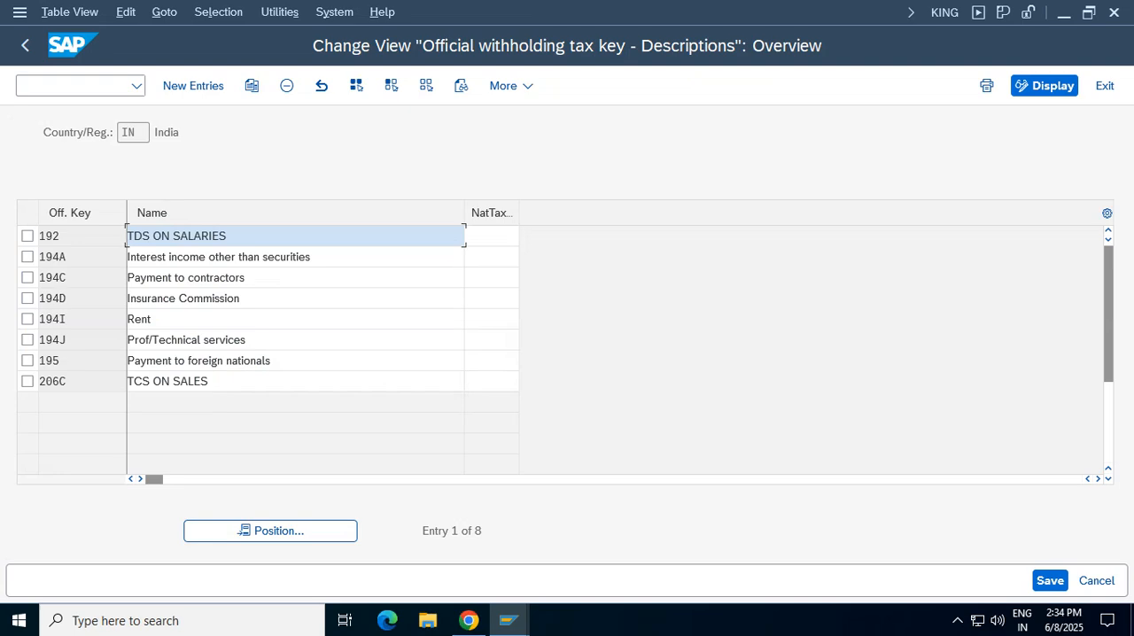
{"action": "left_click", "coordinate": [25, 46]}
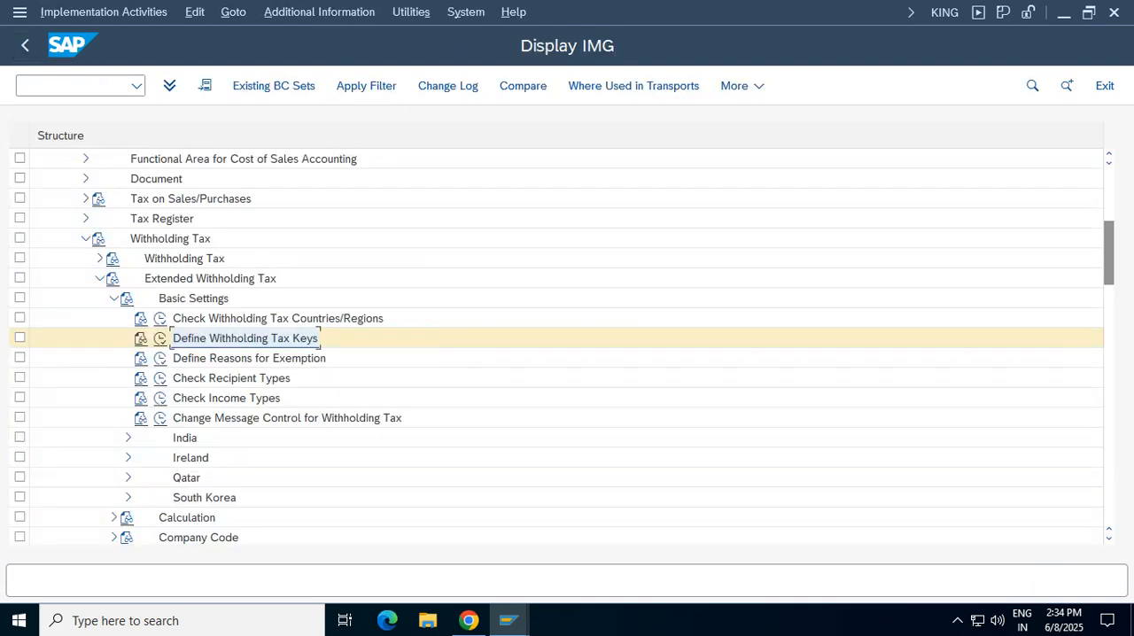
Examine the remaining Basic Settings activities, including India's business place and section code definitions, and collapse the branch
{"action": "left_click", "coordinate": [249, 358]}
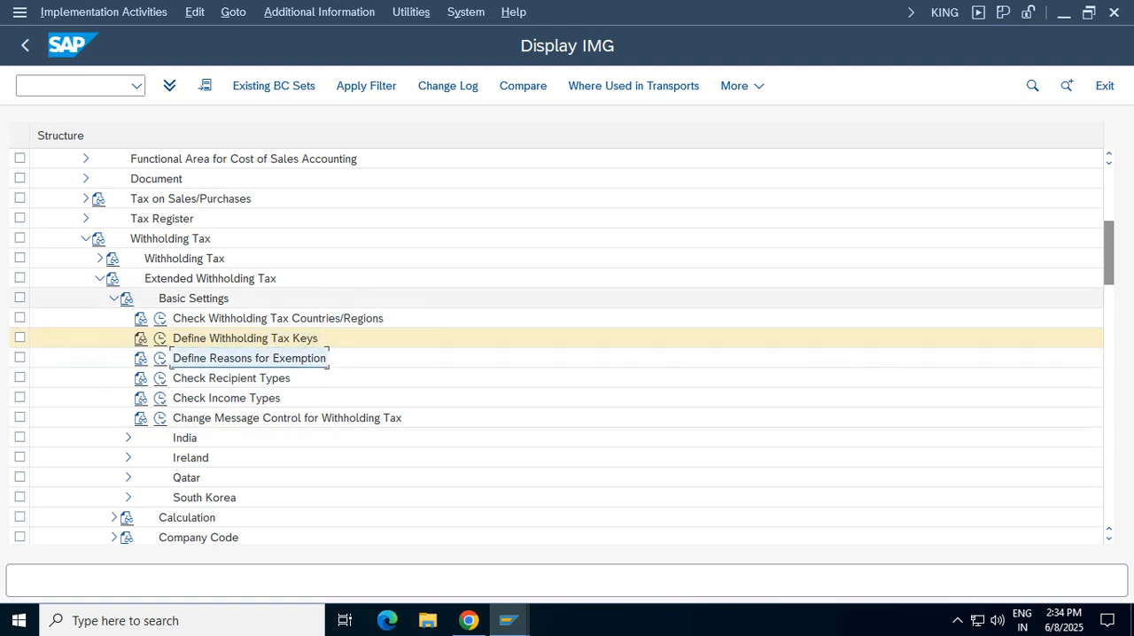
{"action": "left_click", "coordinate": [193, 298]}
{"action": "left_click", "coordinate": [184, 438]}
{"action": "left_click", "coordinate": [128, 438]}
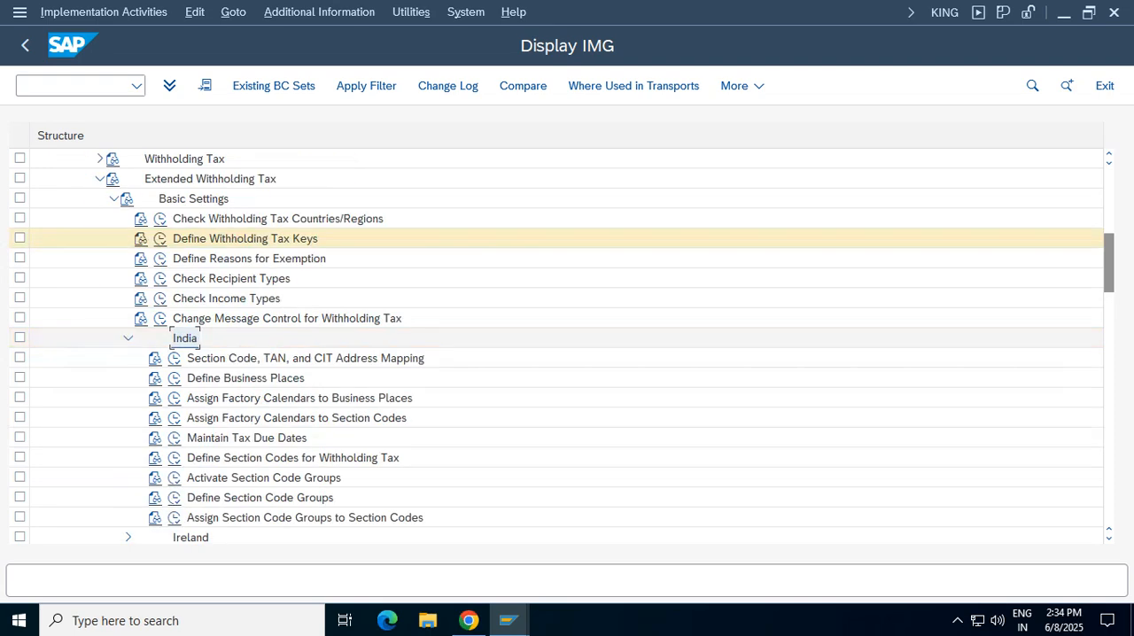
{"action": "left_click", "coordinate": [245, 379]}
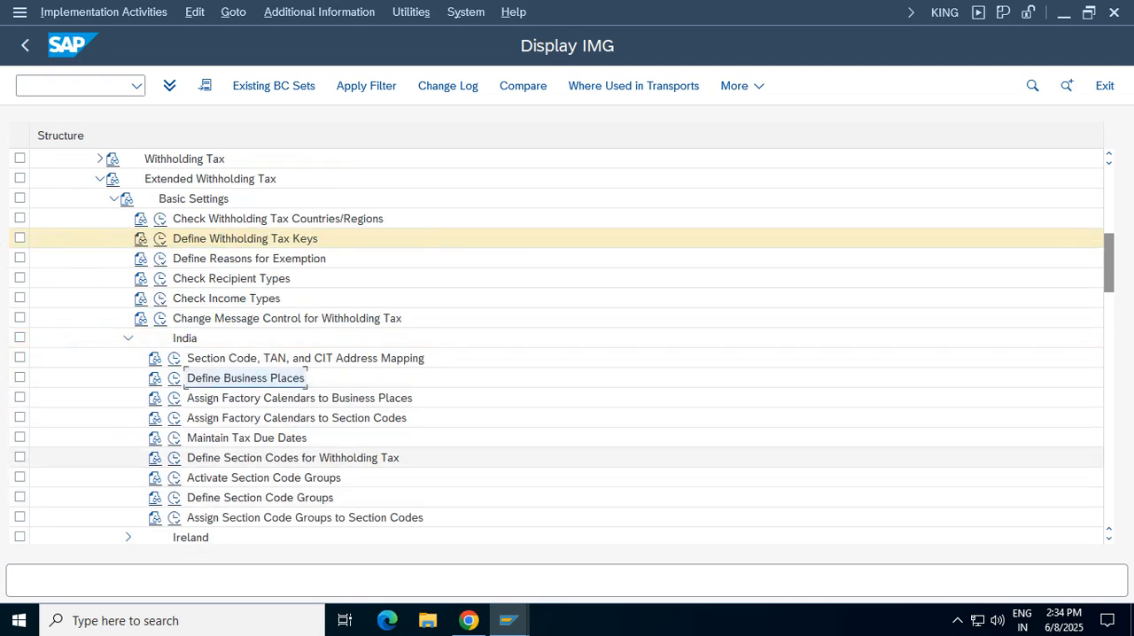
{"action": "left_click", "coordinate": [292, 458]}
{"action": "left_click", "coordinate": [246, 378]}
{"action": "left_click", "coordinate": [293, 458]}
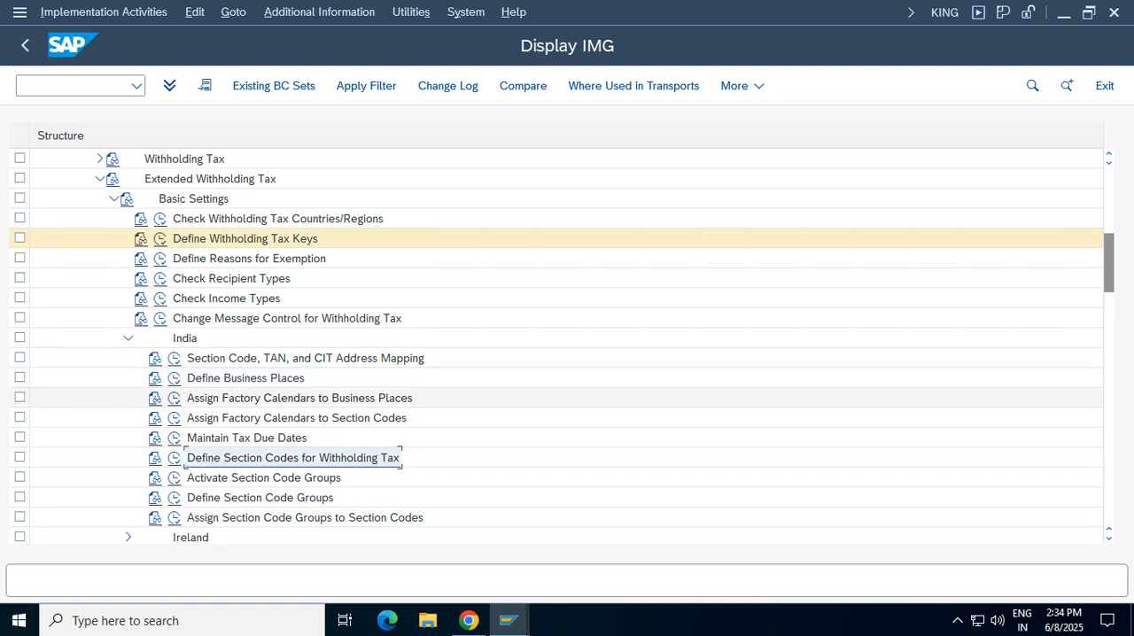
{"action": "left_click", "coordinate": [246, 379]}
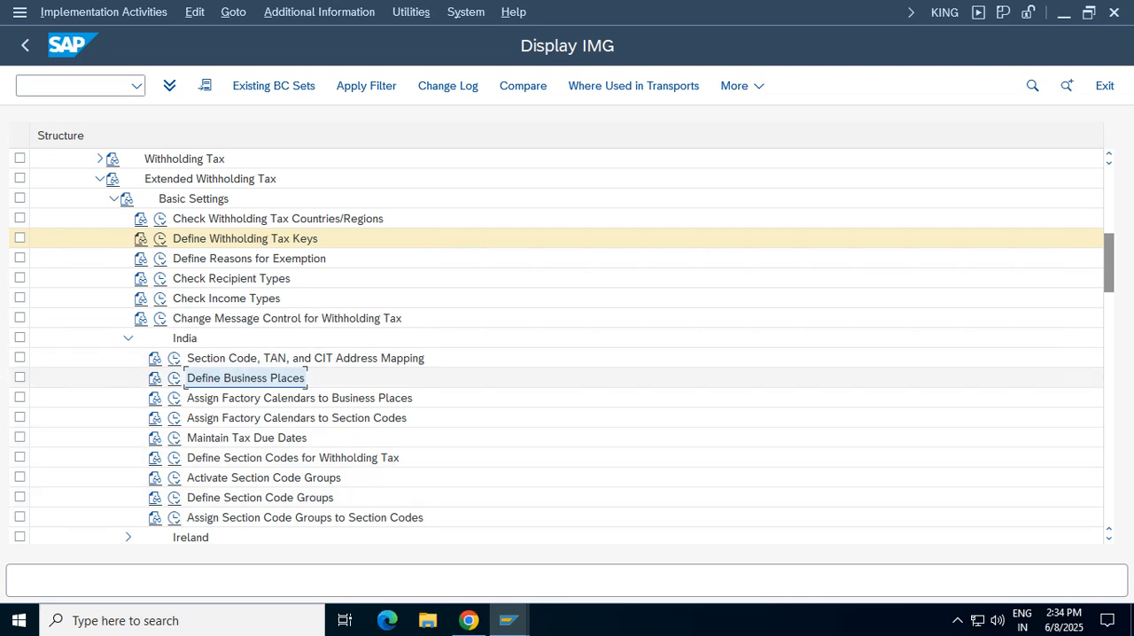
{"action": "left_click", "coordinate": [128, 337]}
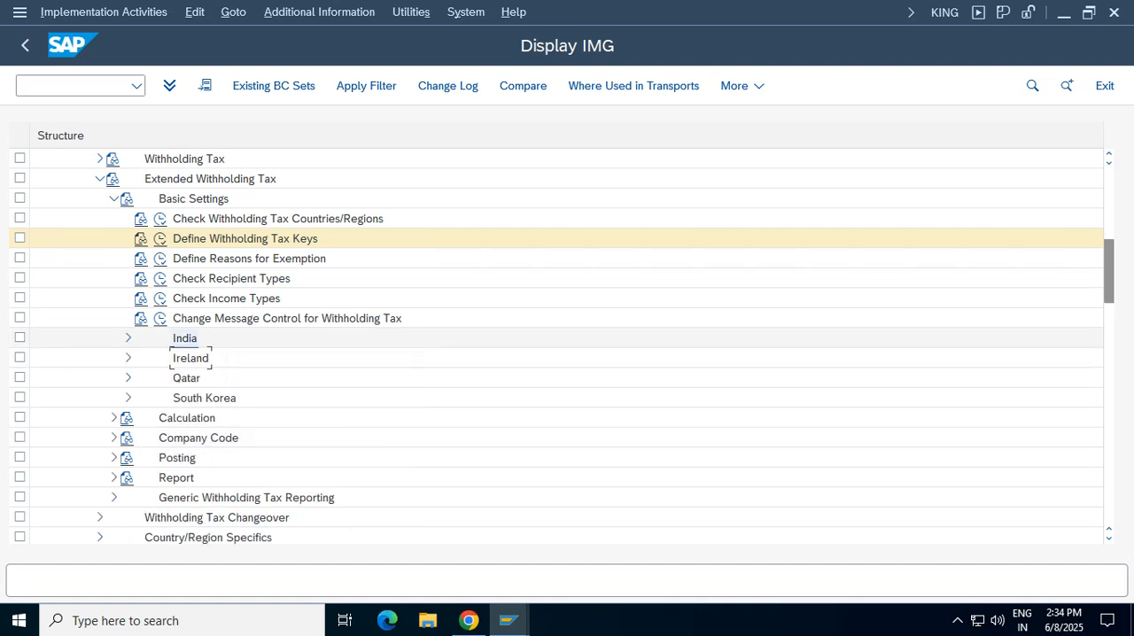
{"action": "left_click", "coordinate": [114, 198]}
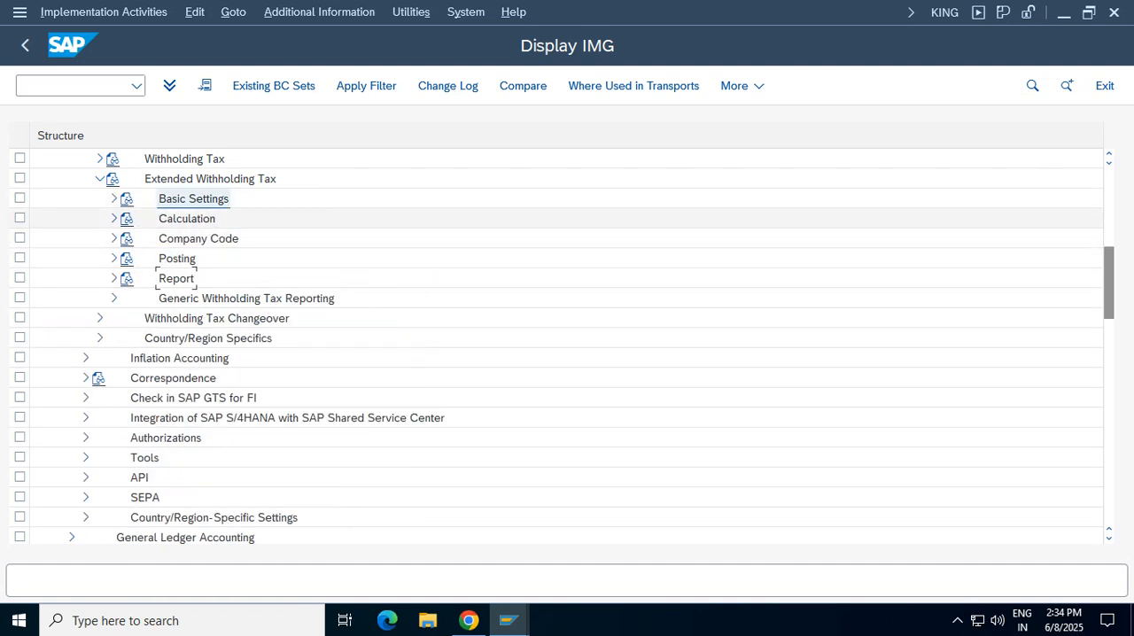
Look through the Calculation activities for withholding tax types and open Define Withholding Tax Codes for country IN
{"action": "left_click", "coordinate": [113, 218]}
{"action": "left_click", "coordinate": [128, 238]}
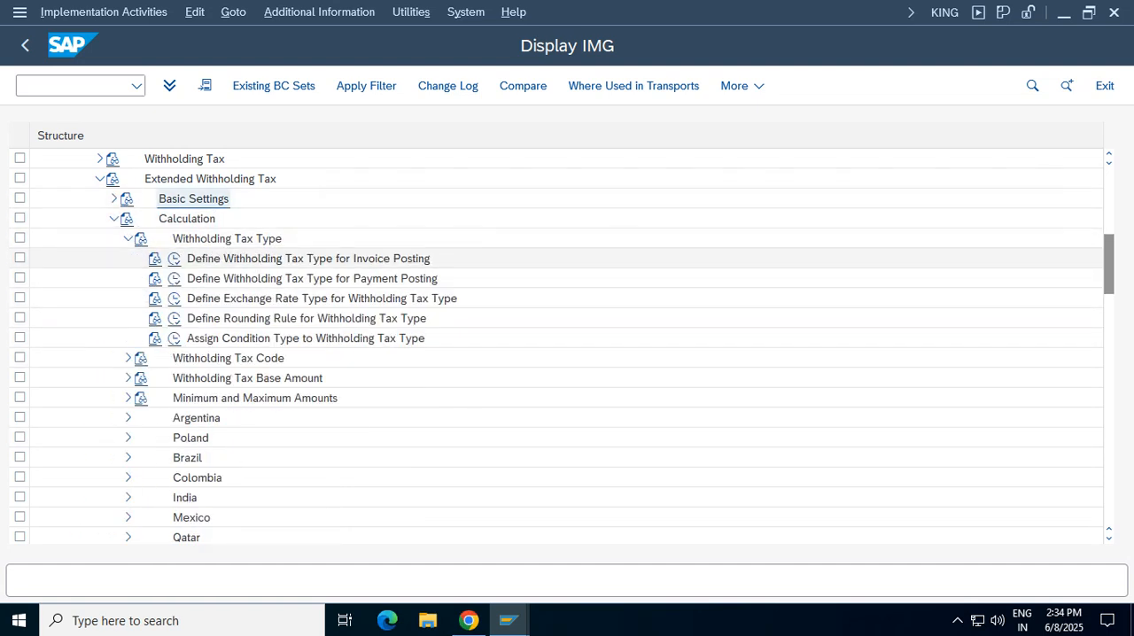
{"action": "left_click", "coordinate": [266, 259]}
{"action": "left_click", "coordinate": [128, 238]}
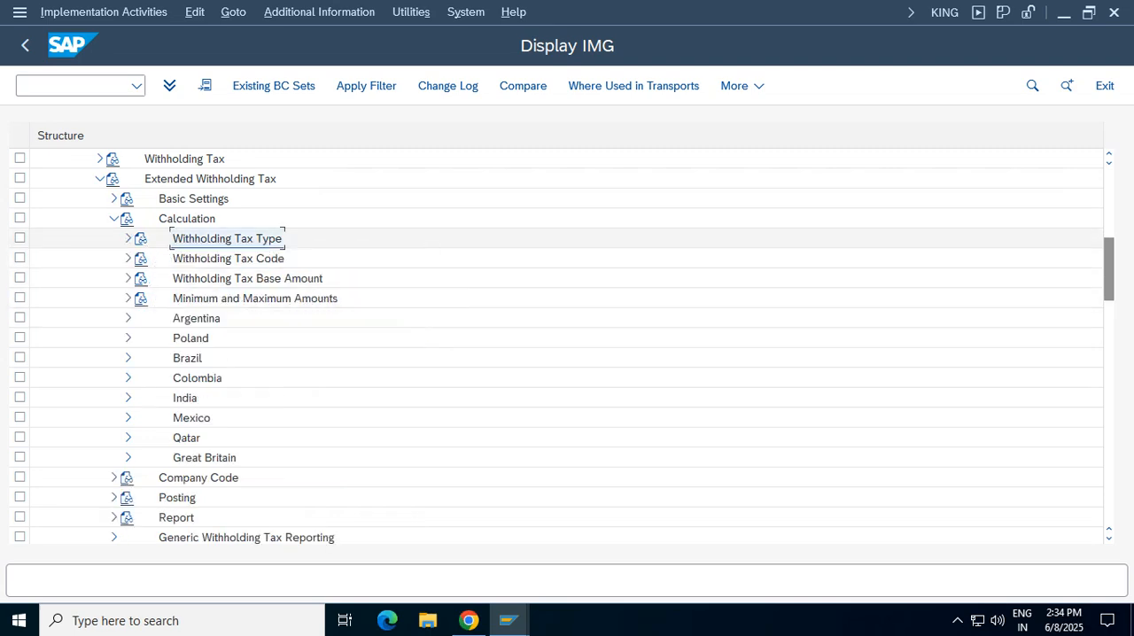
{"action": "left_click", "coordinate": [127, 257]}
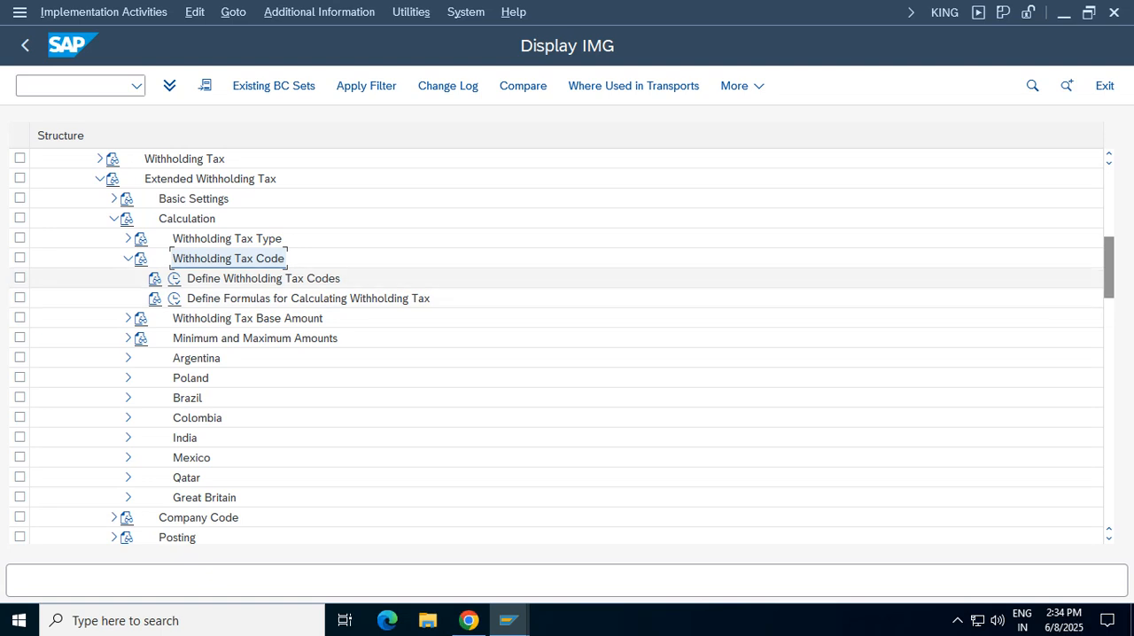
{"action": "left_click", "coordinate": [264, 278]}
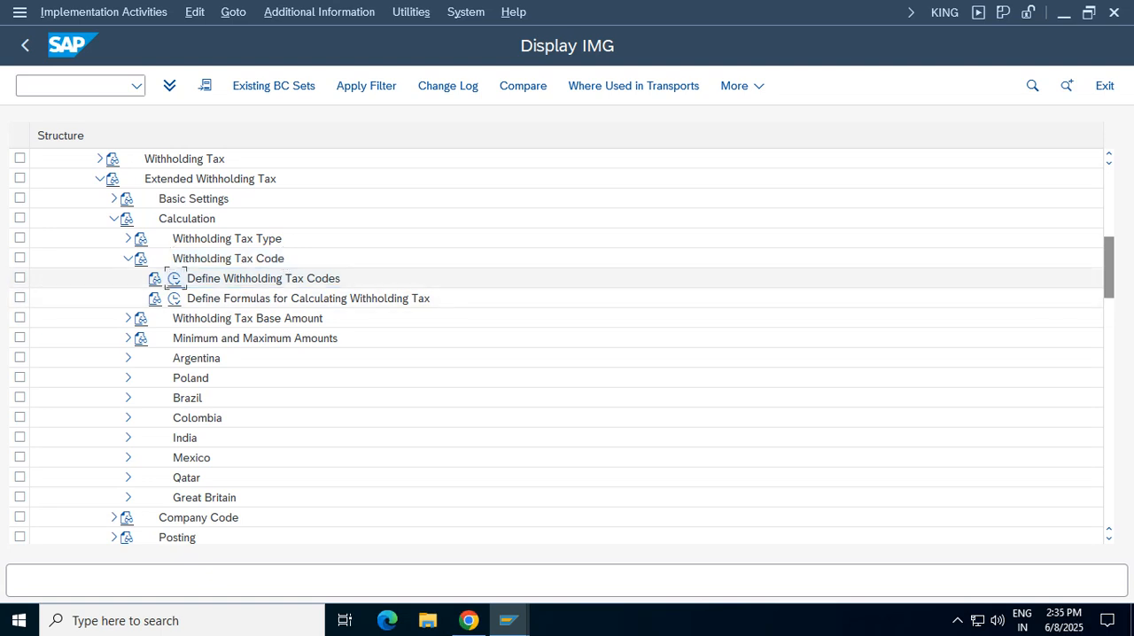
{"action": "key", "text": "Return"}
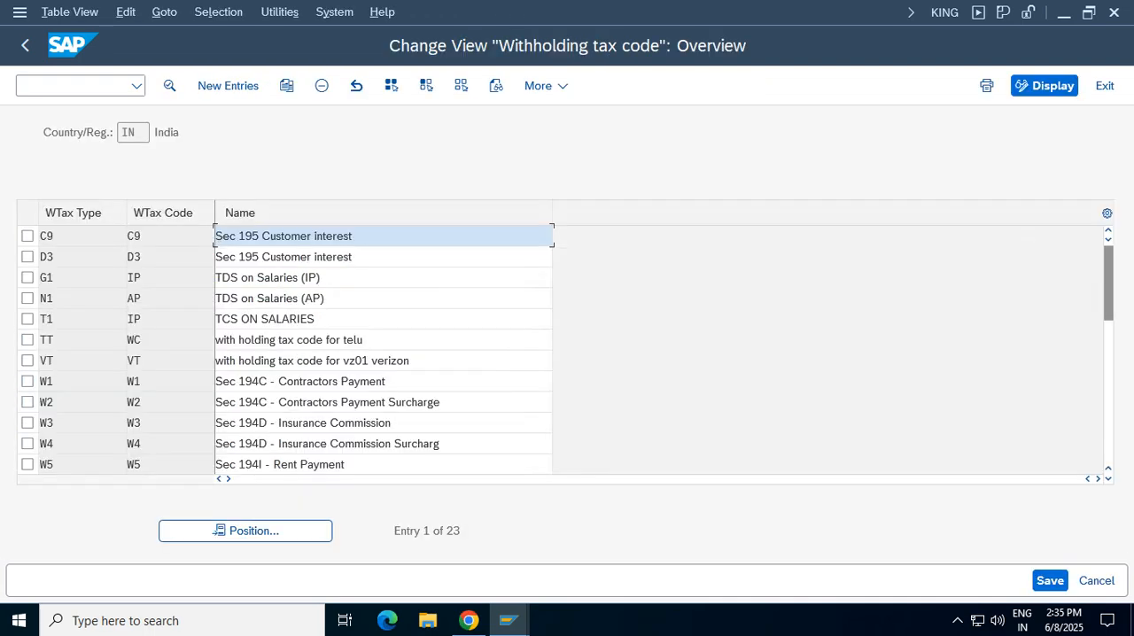
Review withholding tax code VT's rate, percentage subject to tax, posting indicator and official key, and return to the overview
{"action": "double_click", "coordinate": [135, 361]}
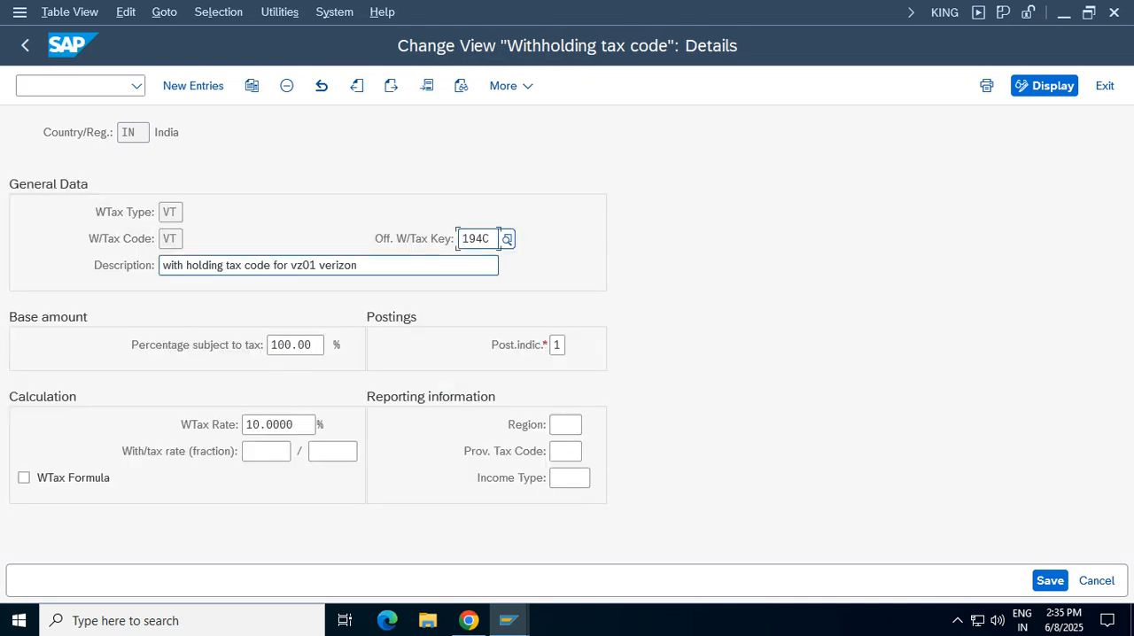
{"action": "left_click_drag", "start_coordinate": [296, 425], "coordinate": [247, 425]}
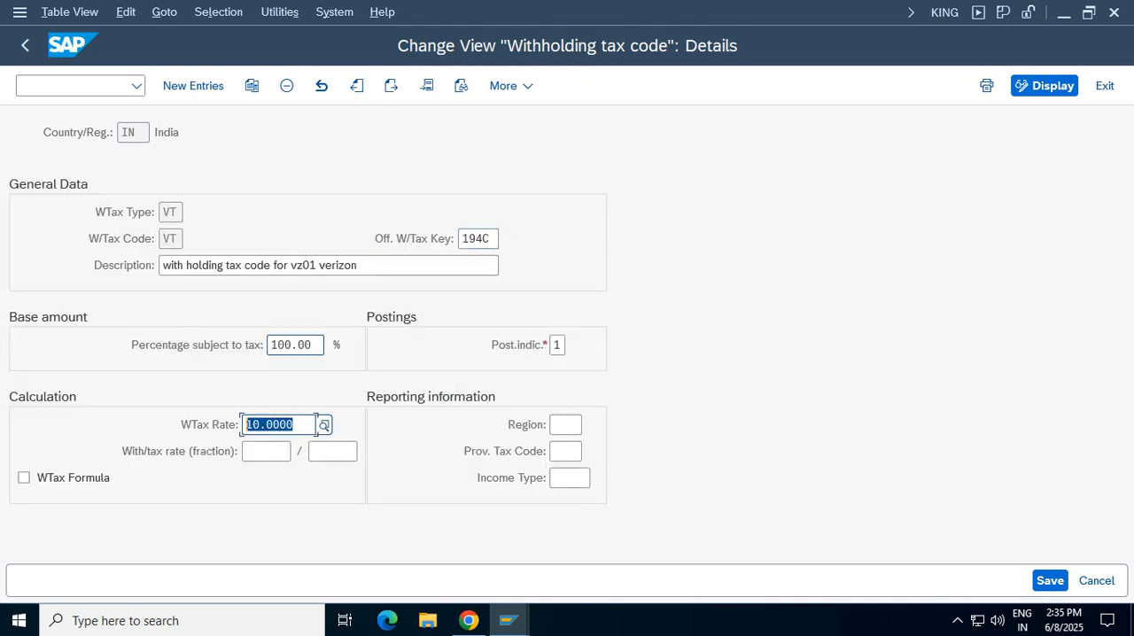
{"action": "left_click_drag", "start_coordinate": [305, 345], "coordinate": [272, 345]}
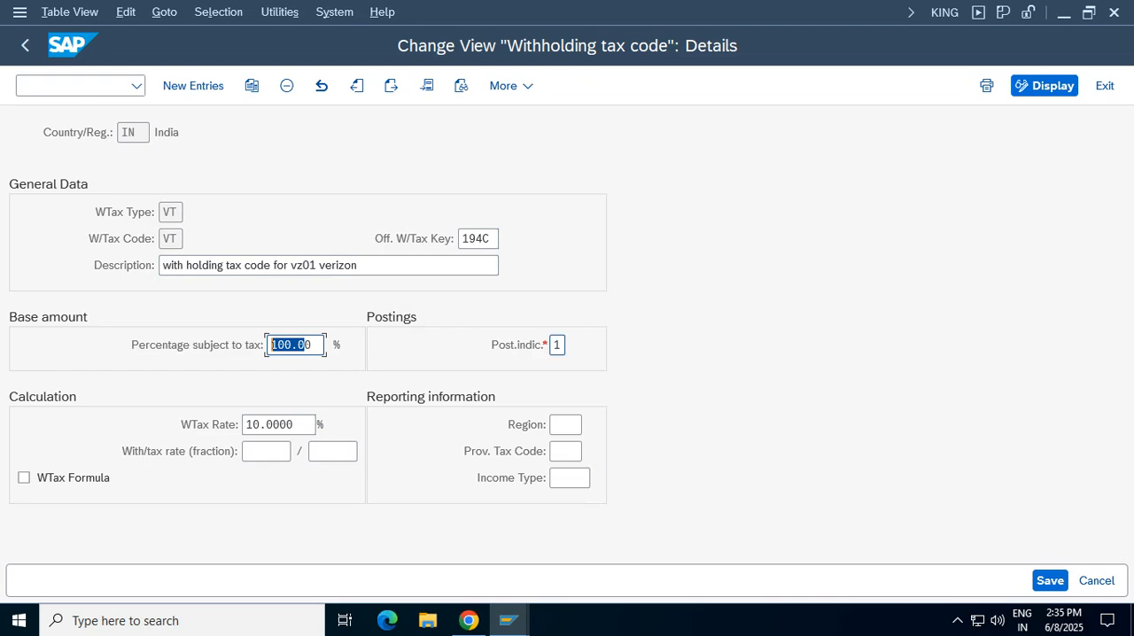
{"action": "left_click", "coordinate": [556, 345]}
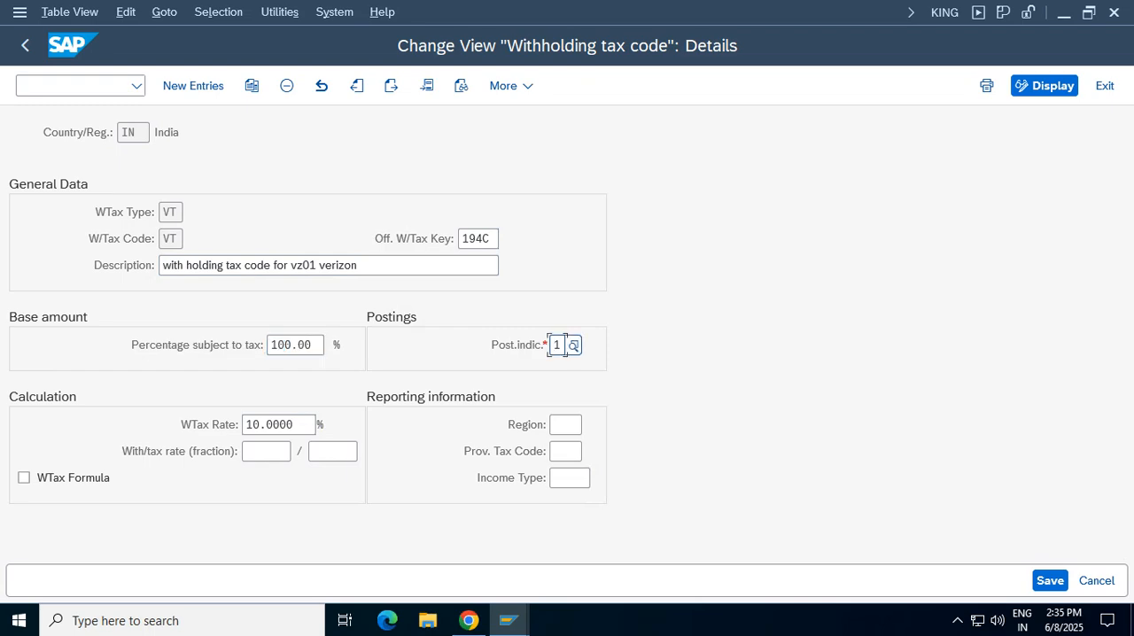
{"action": "left_click_drag", "start_coordinate": [489, 238], "coordinate": [462, 239]}
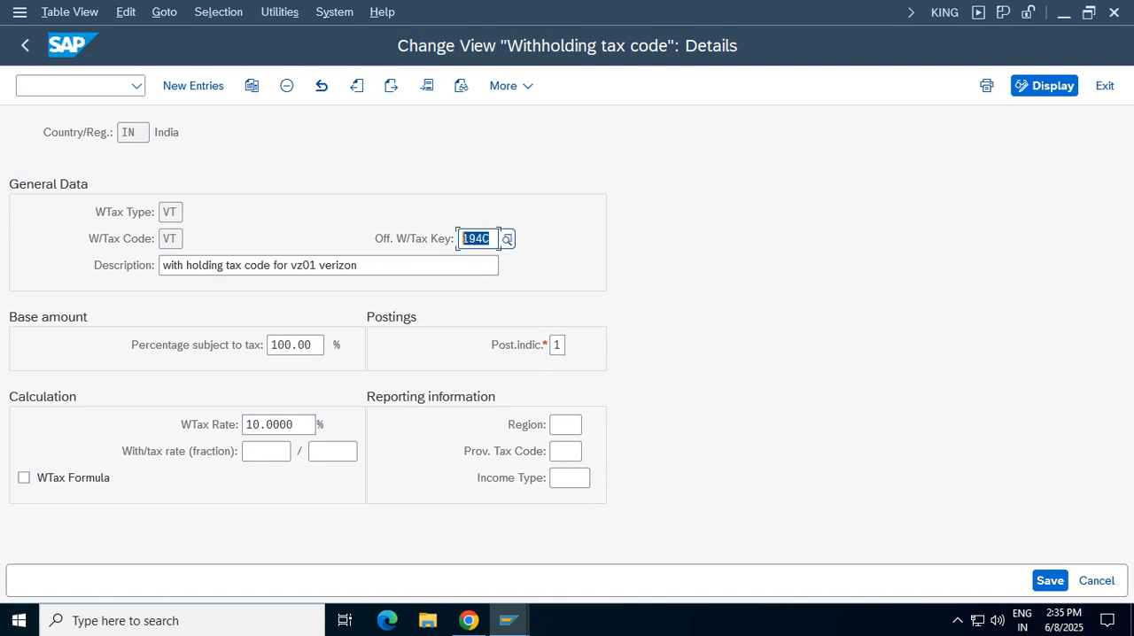
{"action": "left_click", "coordinate": [25, 45]}
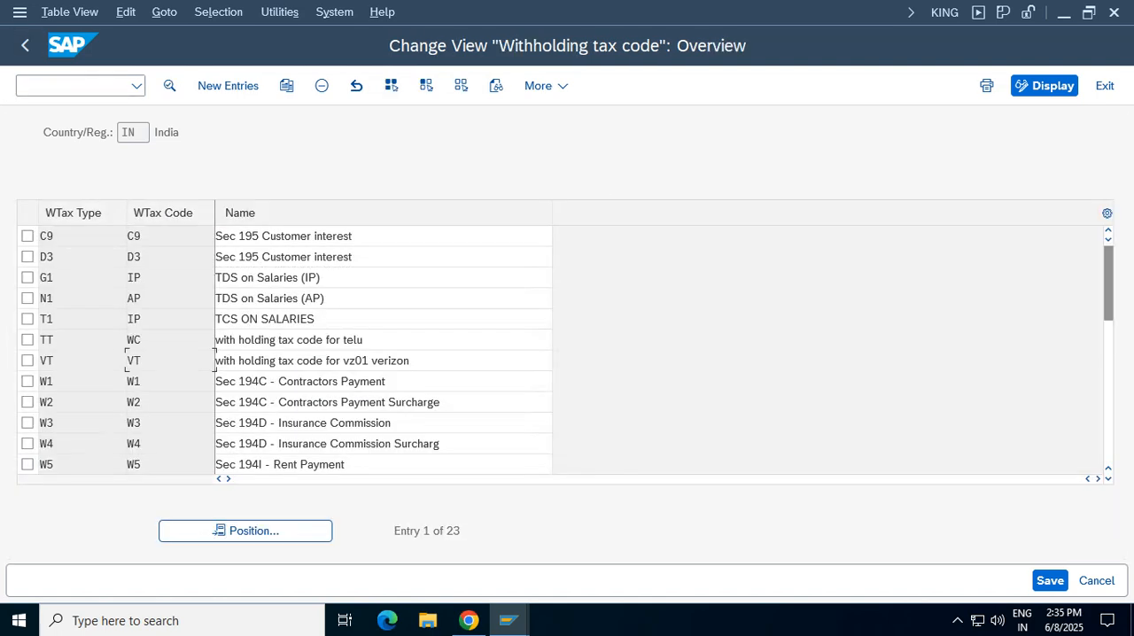
Review the withholding tax calculation formula headers for country IN, and return to the IMG with the Calculation branch collapsed
{"action": "left_click", "coordinate": [25, 45]}
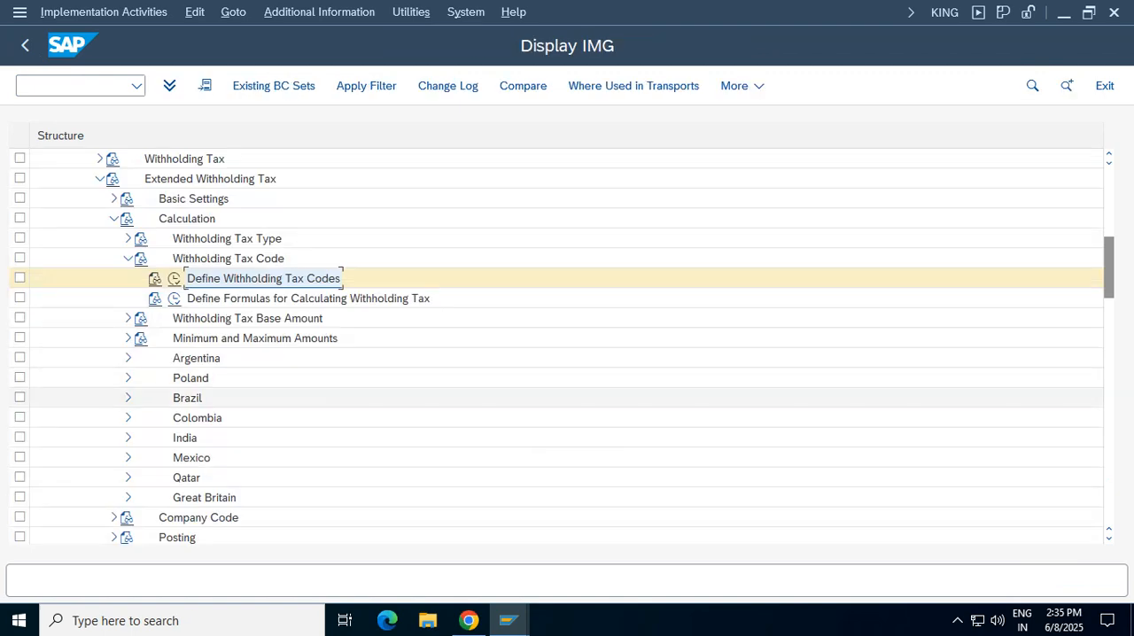
{"action": "left_click", "coordinate": [173, 299]}
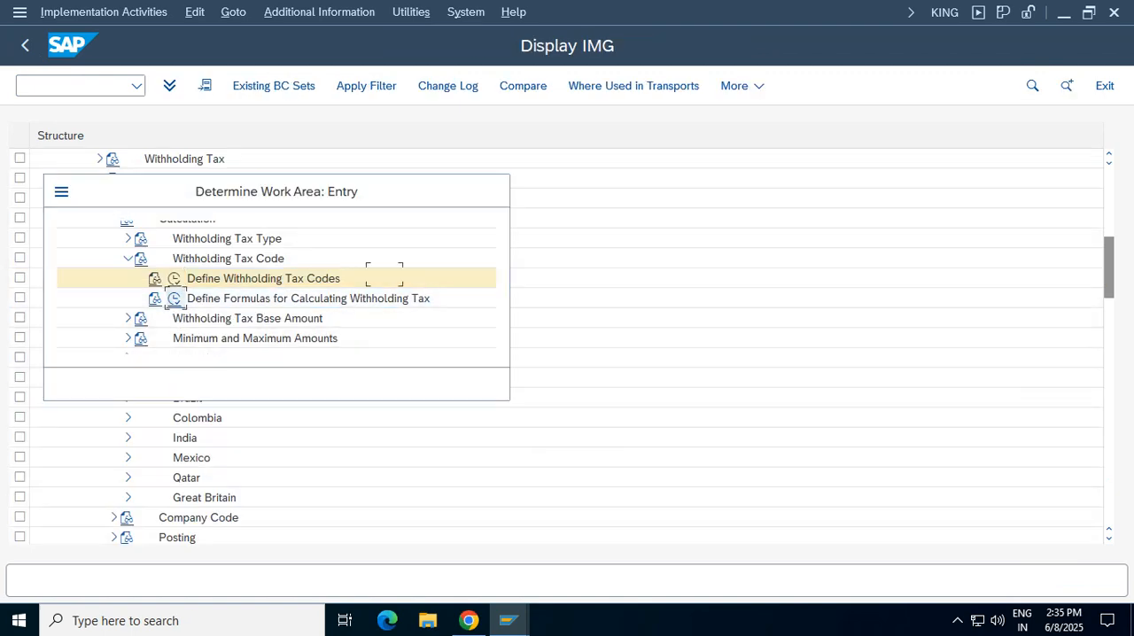
{"action": "left_click", "coordinate": [263, 383]}
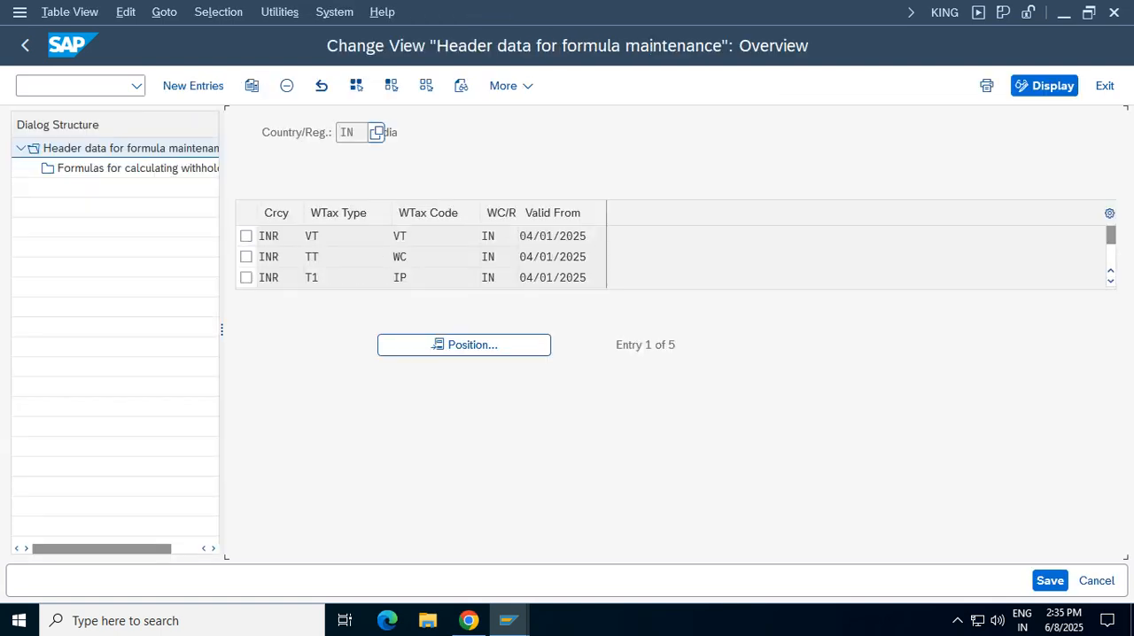
{"action": "double_click", "coordinate": [614, 235]}
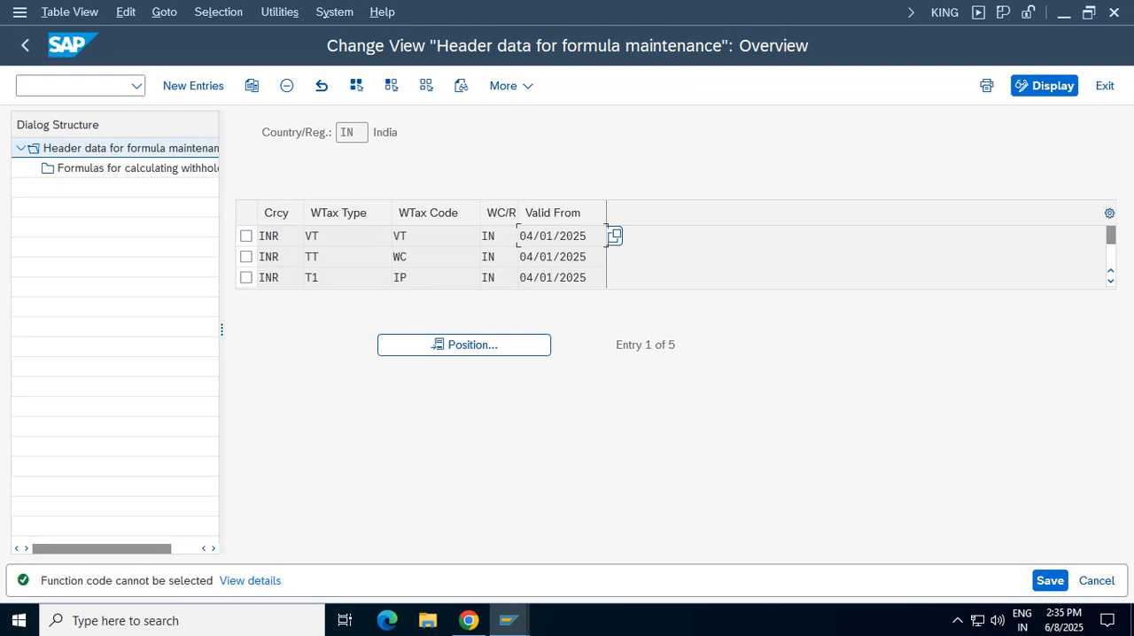
{"action": "left_click", "coordinate": [25, 45]}
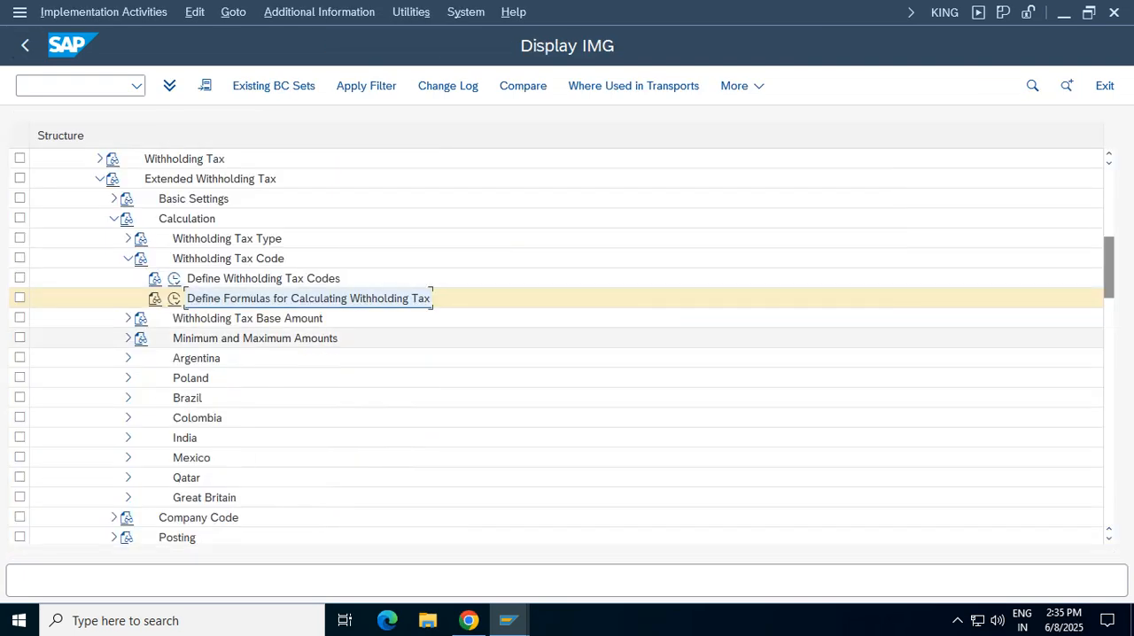
{"action": "left_click", "coordinate": [128, 258]}
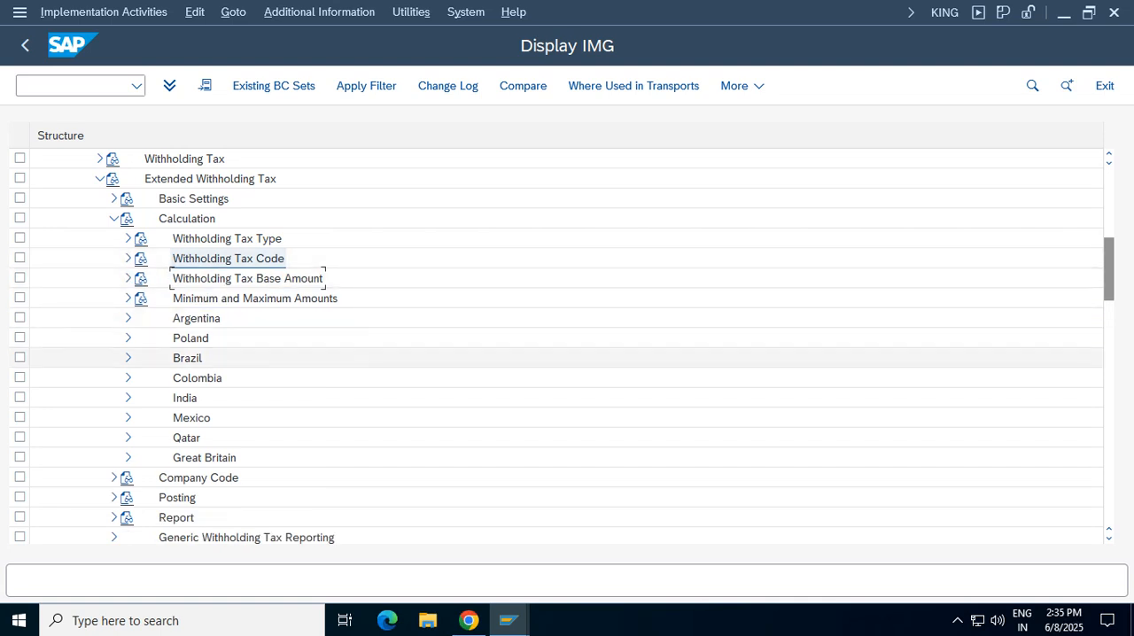
{"action": "left_click", "coordinate": [114, 218]}
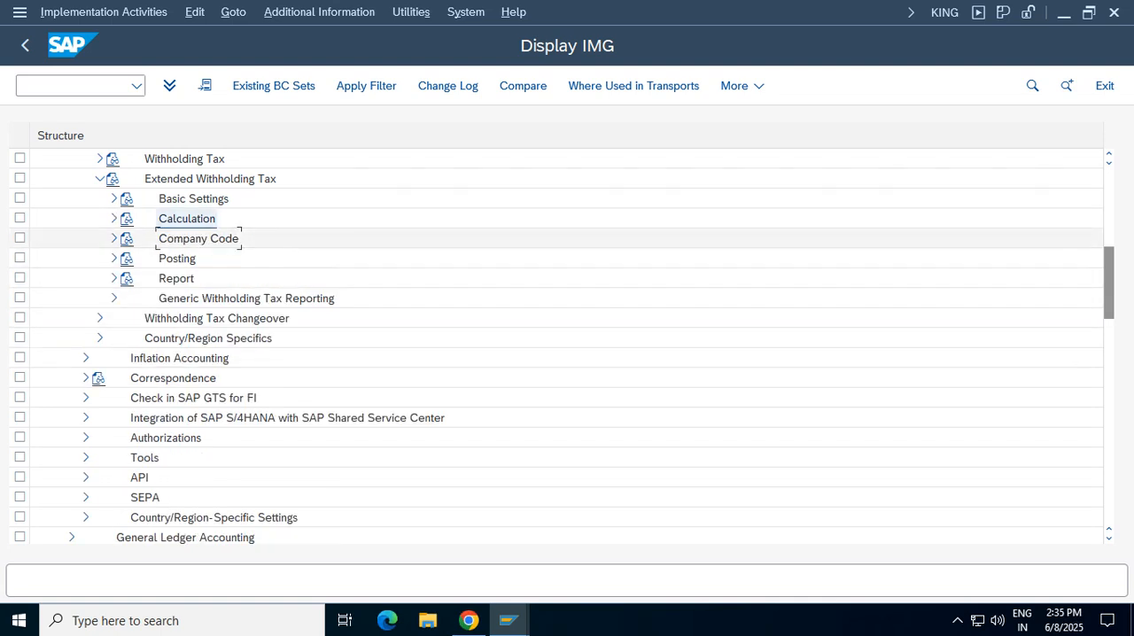
Review the assignment of withholding tax types to company codes under Company Code, and return to the IMG
{"action": "left_click", "coordinate": [113, 238]}
{"action": "left_click", "coordinate": [265, 258]}
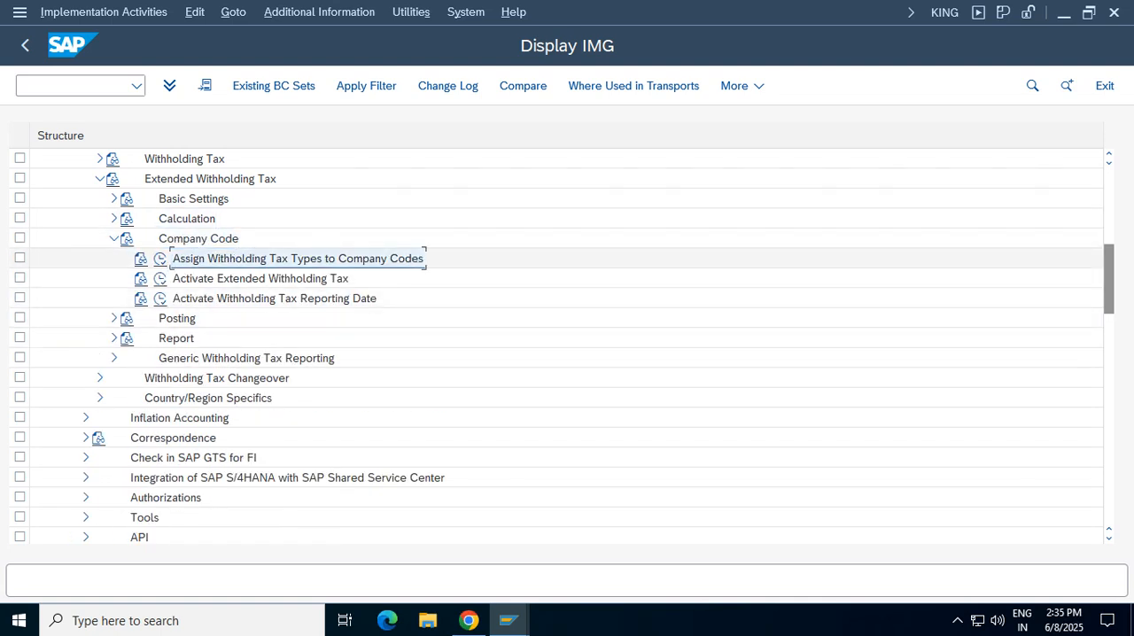
{"action": "left_click", "coordinate": [259, 278]}
{"action": "left_click", "coordinate": [278, 258]}
{"action": "left_click", "coordinate": [159, 258]}
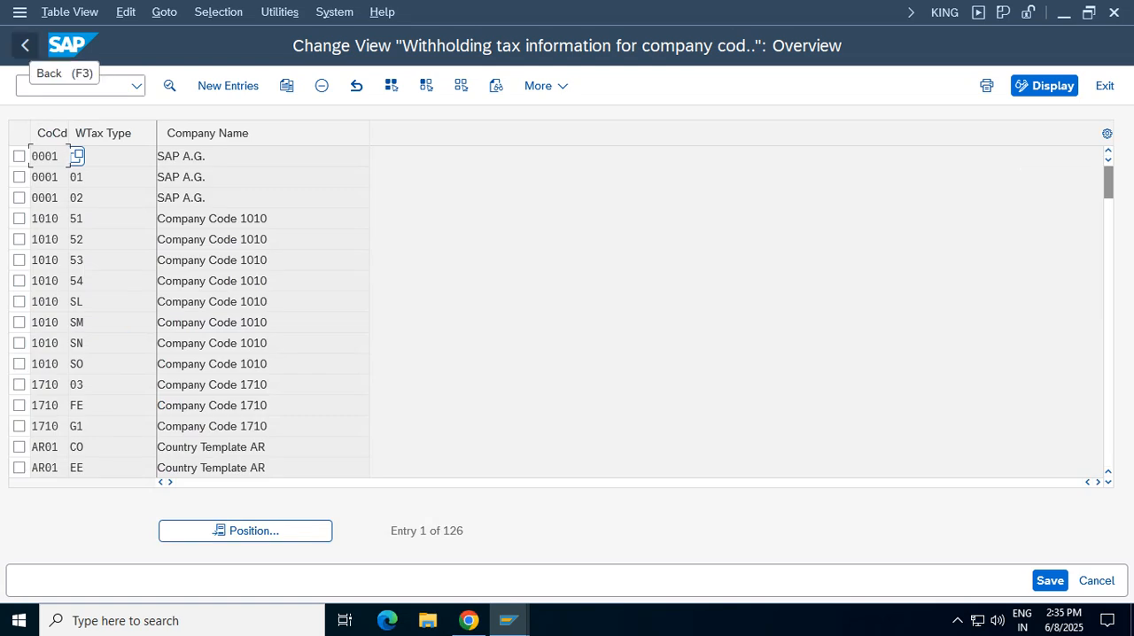
{"action": "left_click", "coordinate": [25, 45]}
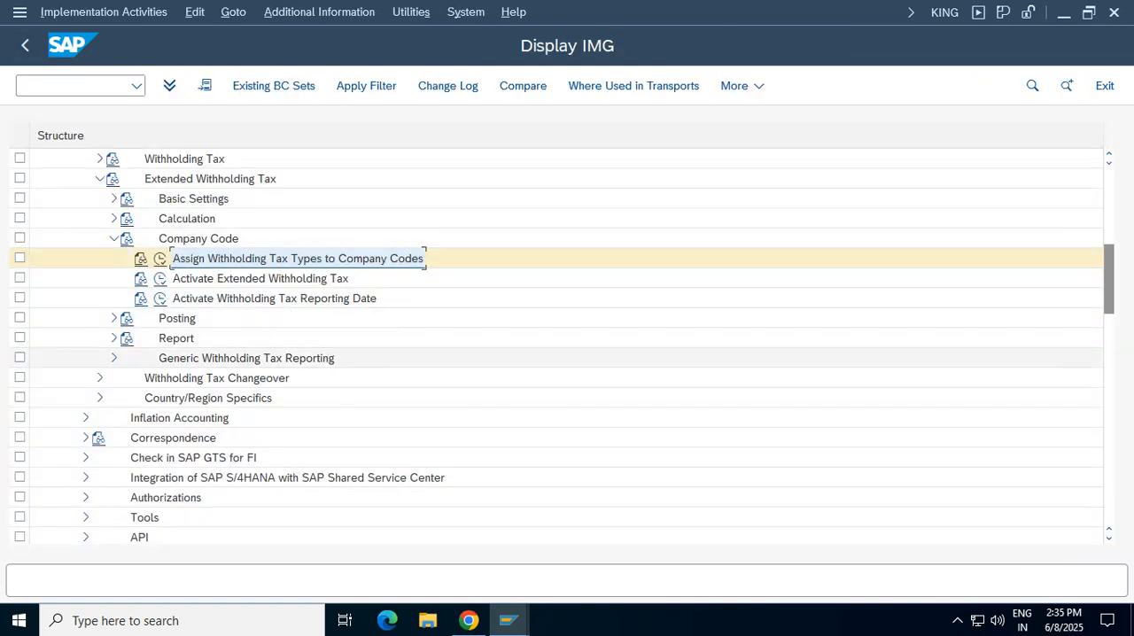
Look through the withholding tax Posting activities, and collapse the Financial Accounting branch of the IMG
{"action": "left_click", "coordinate": [113, 318]}
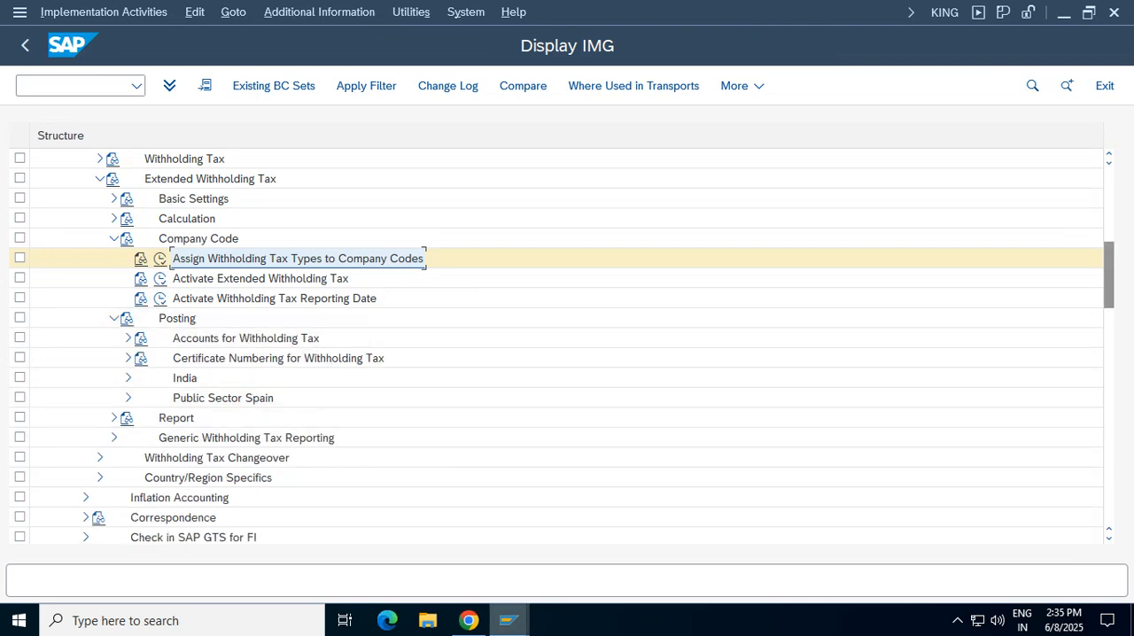
{"action": "mouse_move", "coordinate": [507, 620]}
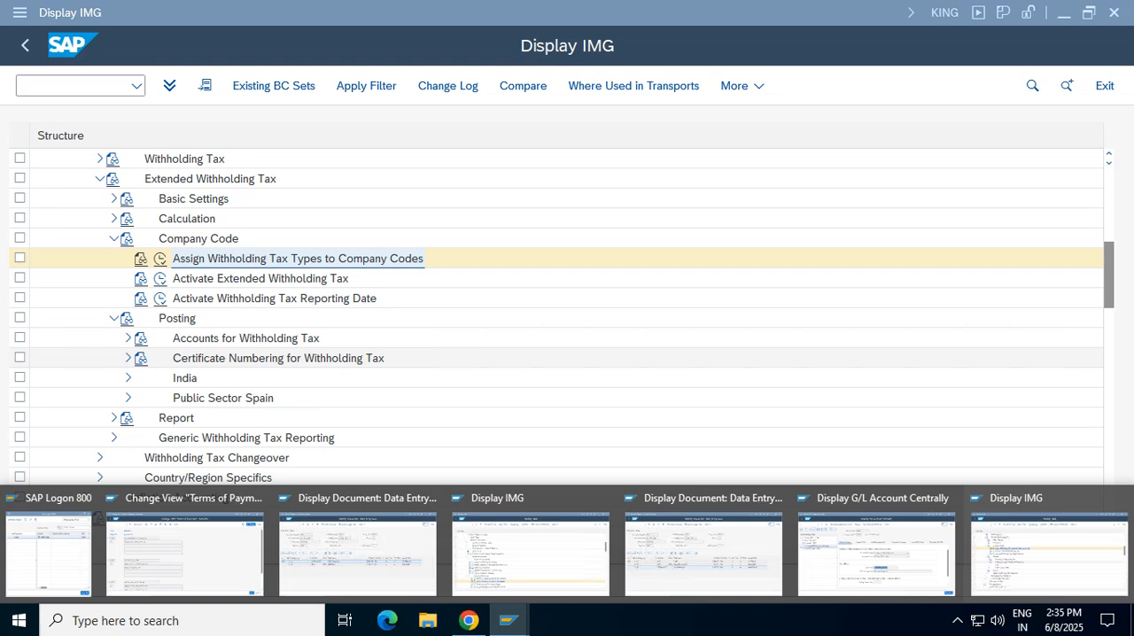
{"action": "left_click", "coordinate": [279, 358]}
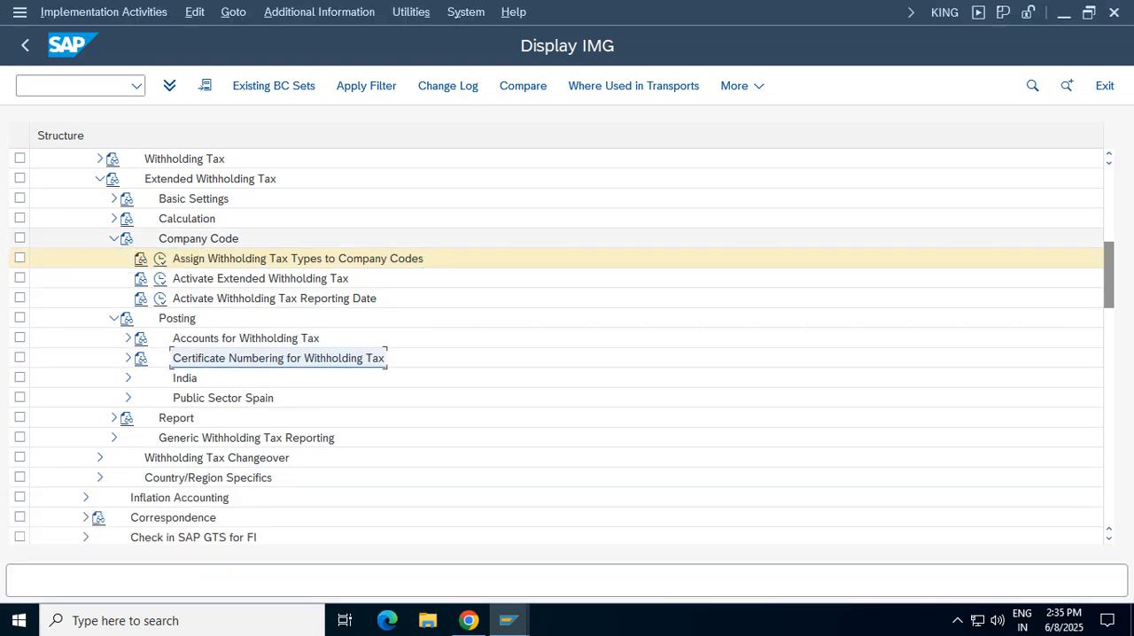
{"action": "left_click", "coordinate": [113, 239]}
{"action": "left_click_drag", "start_coordinate": [1109, 280], "coordinate": [1109, 204]}
{"action": "left_click", "coordinate": [86, 299]}
{"action": "left_click", "coordinate": [58, 337]}
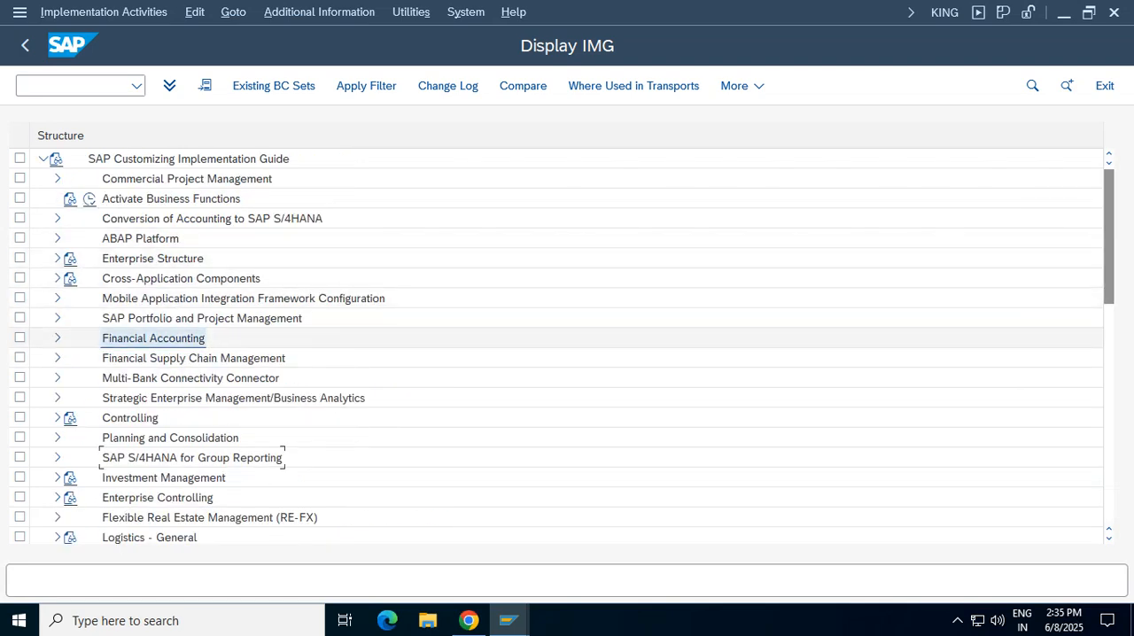
Locate Logistics - General in the implementation guide and expand it
{"action": "left_click", "coordinate": [181, 278]}
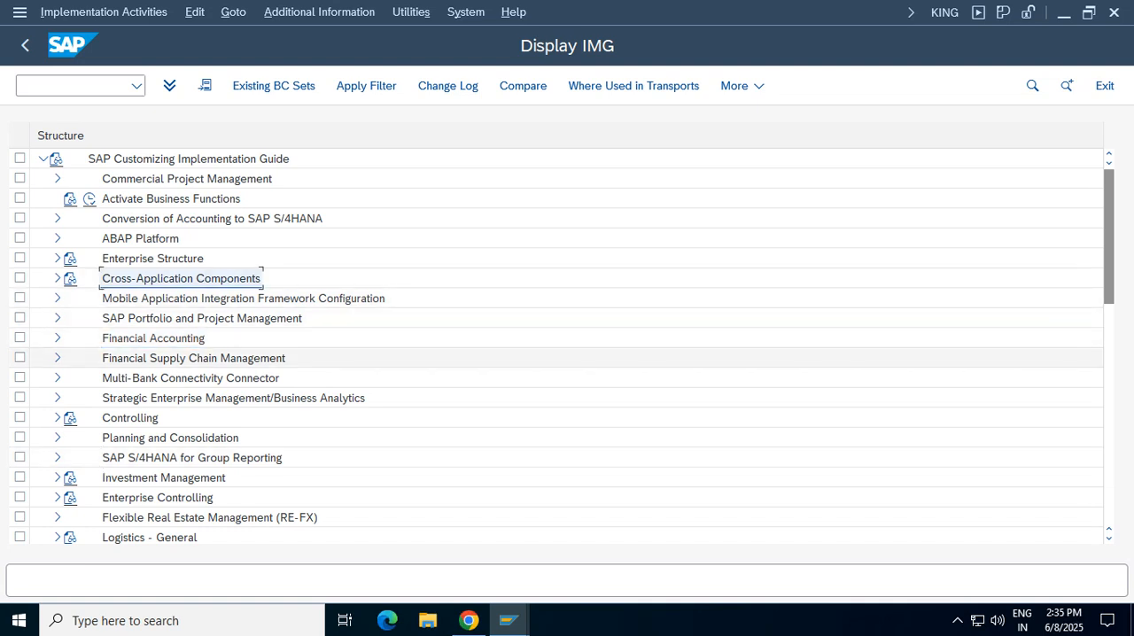
{"action": "scroll", "coordinate": [567, 354], "scroll_direction": "down", "scroll_amount": 2}
{"action": "left_click_drag", "start_coordinate": [1110, 265], "coordinate": [1109, 274]}
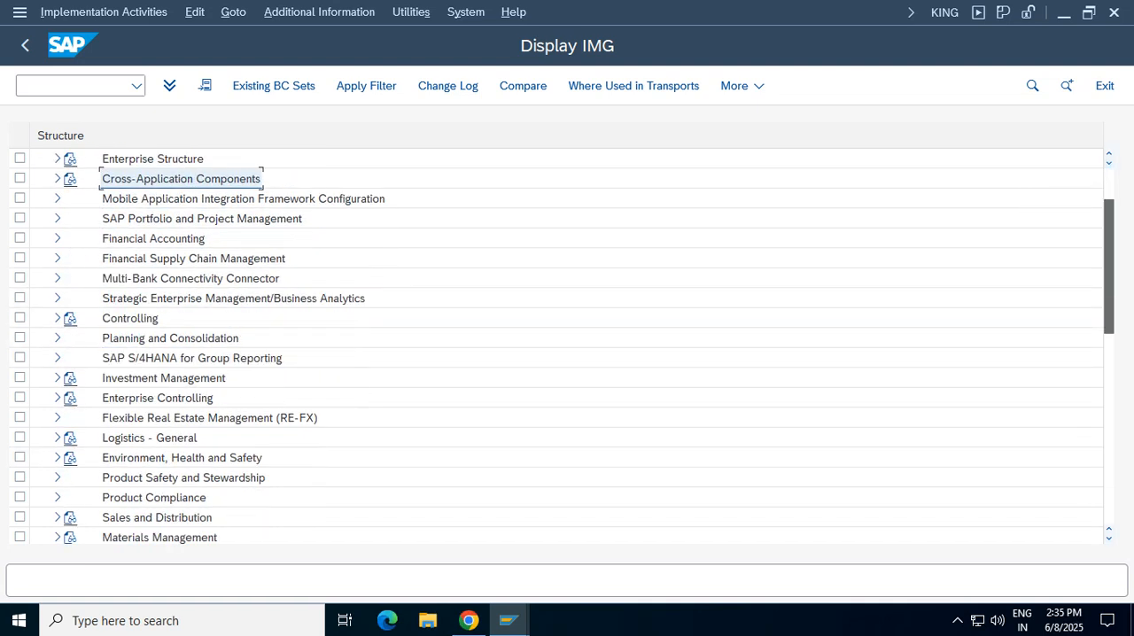
{"action": "left_click", "coordinate": [149, 438]}
{"action": "left_click", "coordinate": [58, 438]}
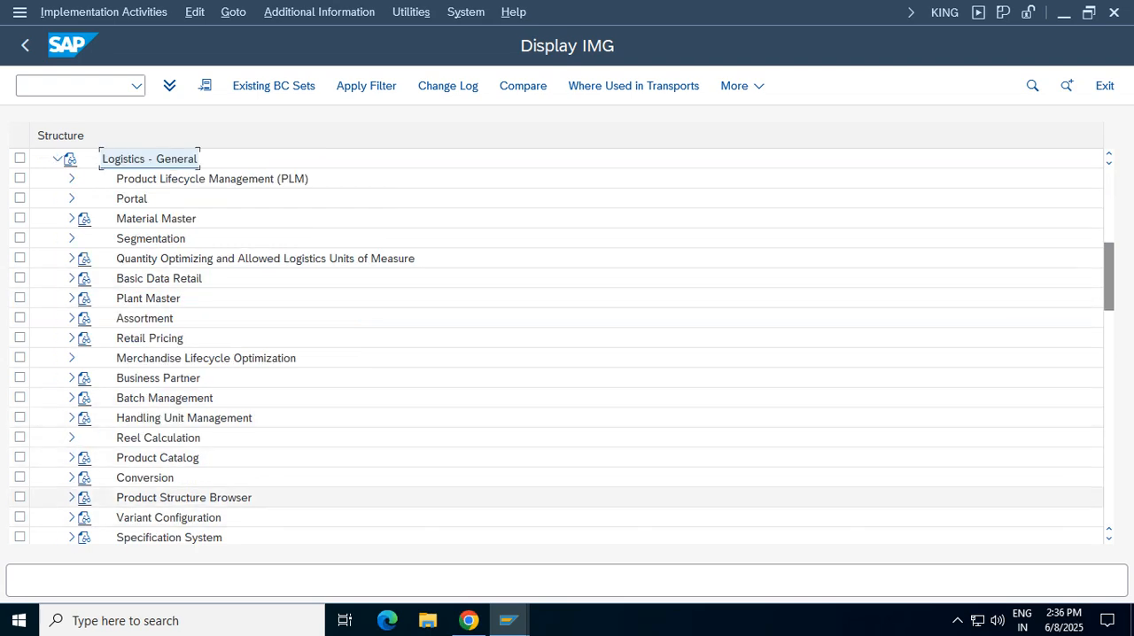
Expand Tax on Goods Movements under Logistics - General down to the Basic Settings for India
{"action": "left_click", "coordinate": [248, 497]}
{"action": "key", "text": "Page_Down"}
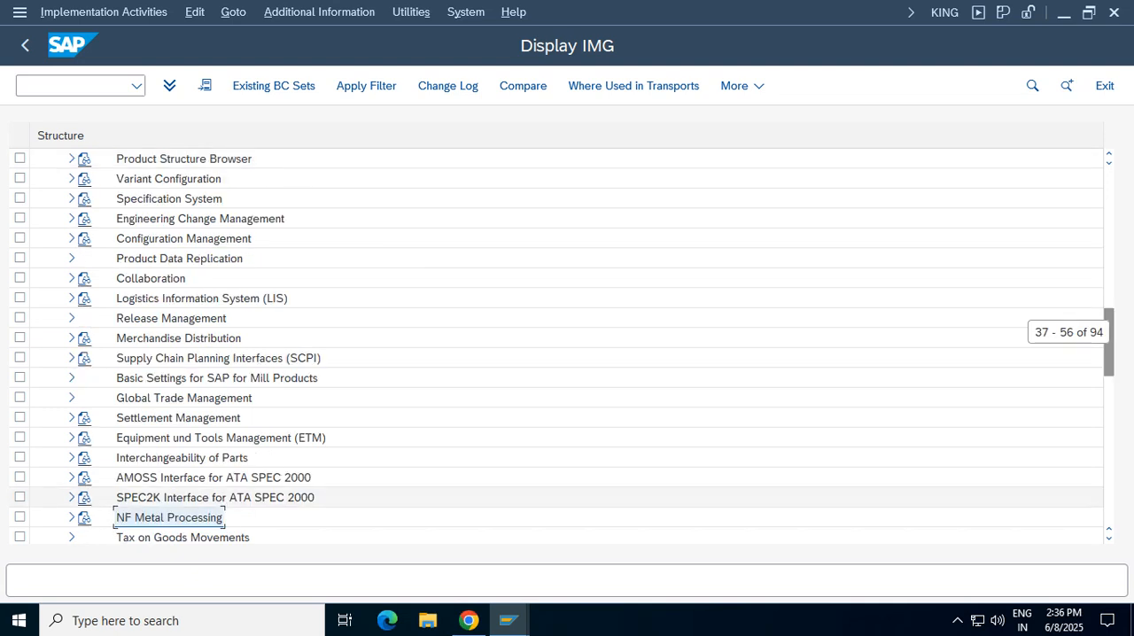
{"action": "left_click", "coordinate": [182, 537]}
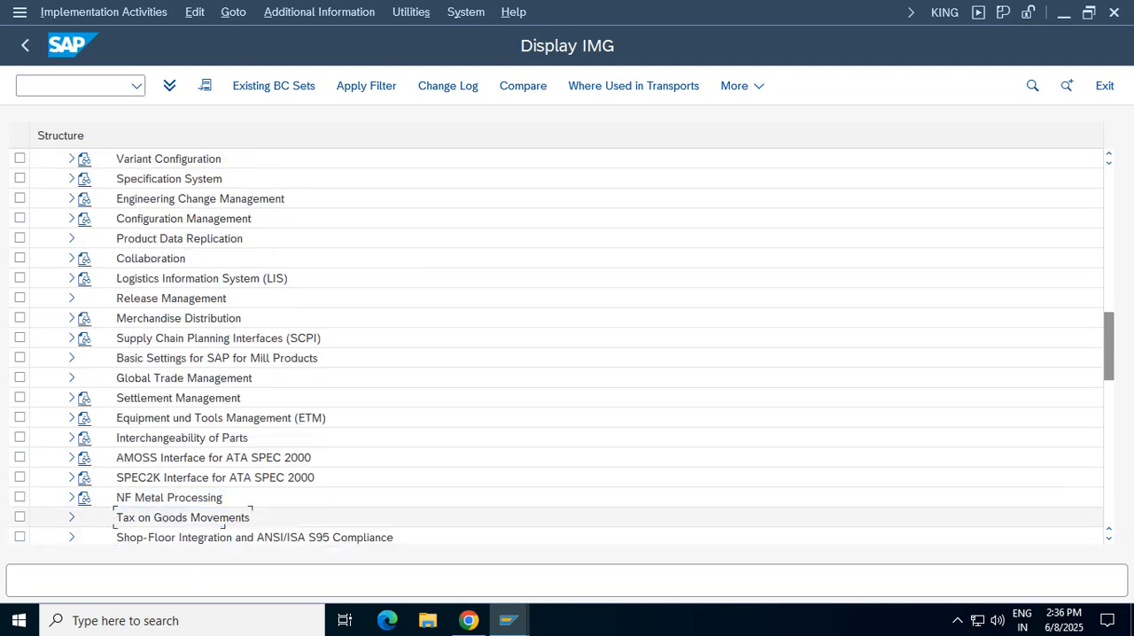
{"action": "left_click", "coordinate": [72, 517]}
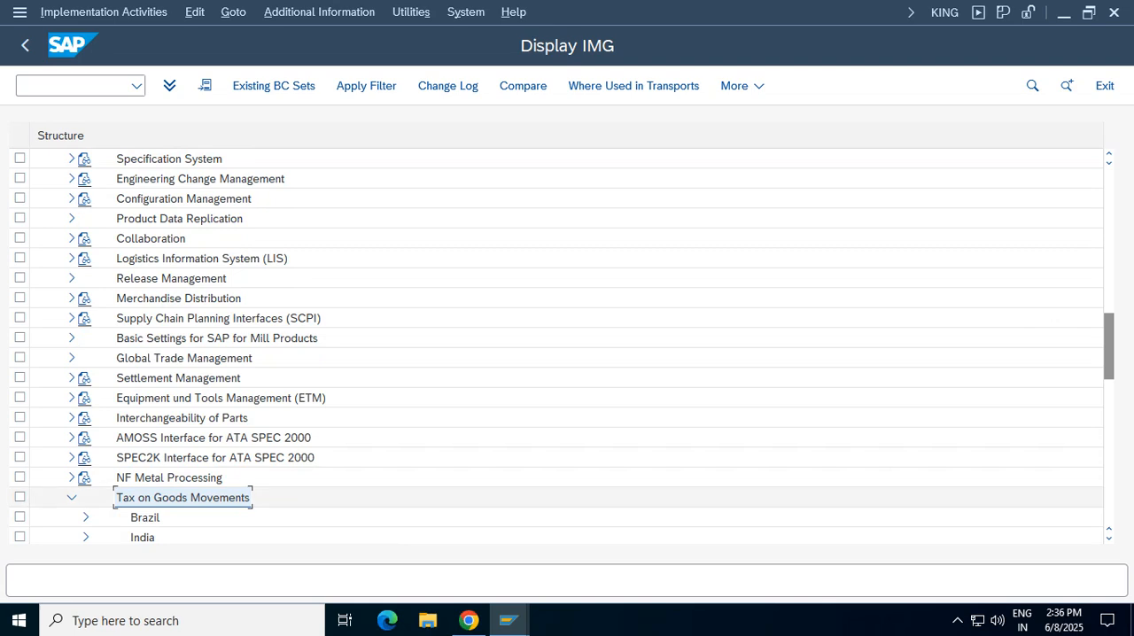
{"action": "left_click", "coordinate": [85, 537]}
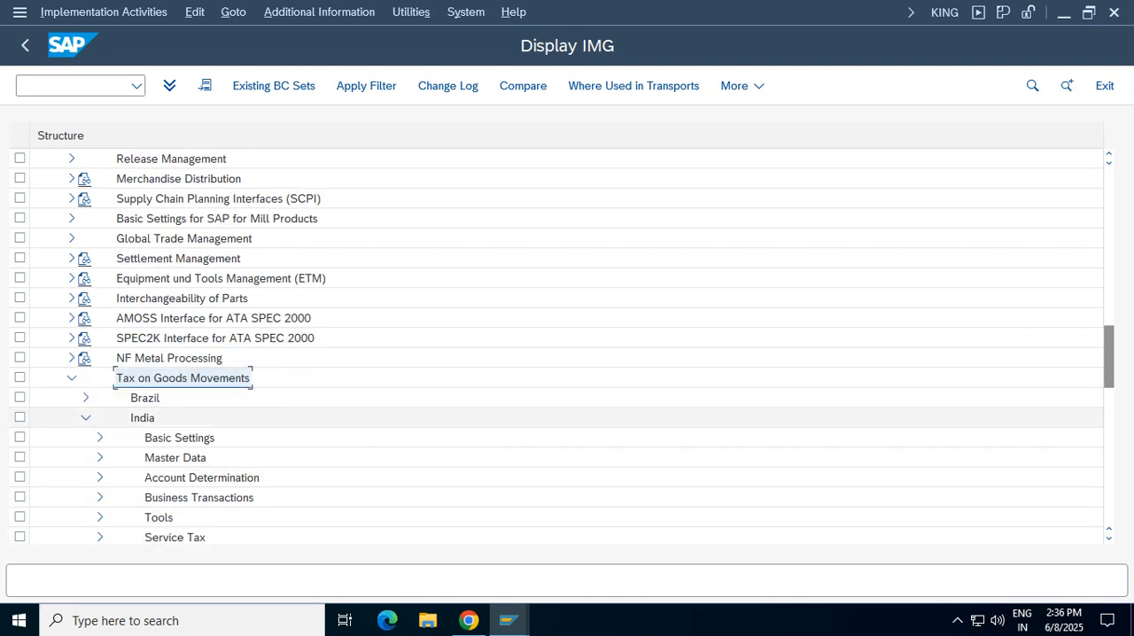
{"action": "left_click", "coordinate": [178, 437]}
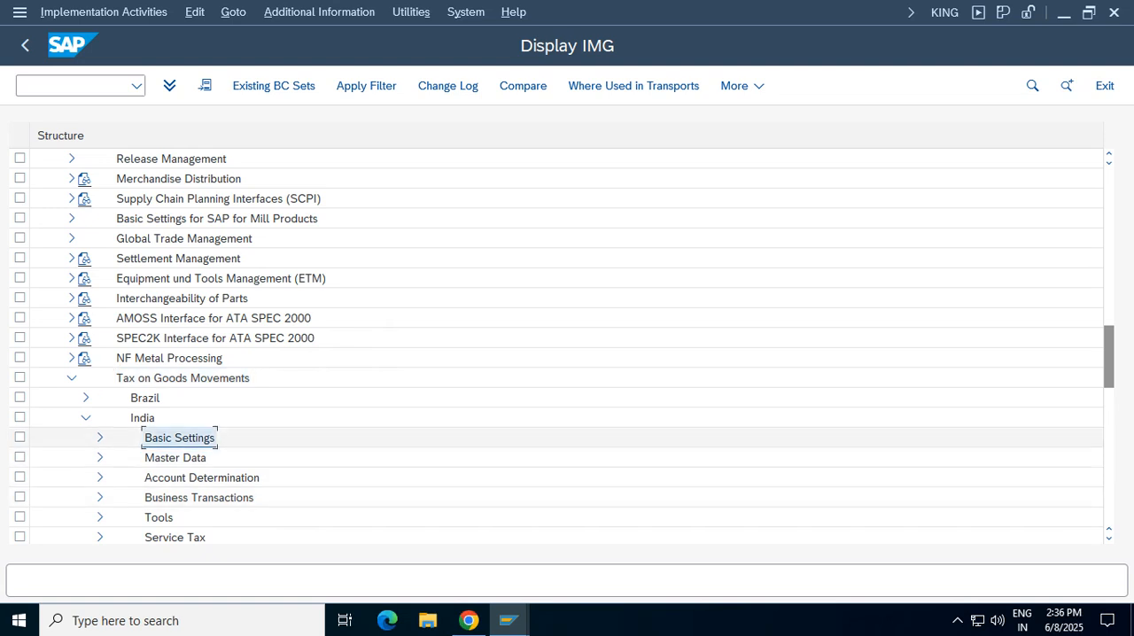
{"action": "left_click", "coordinate": [100, 437]}
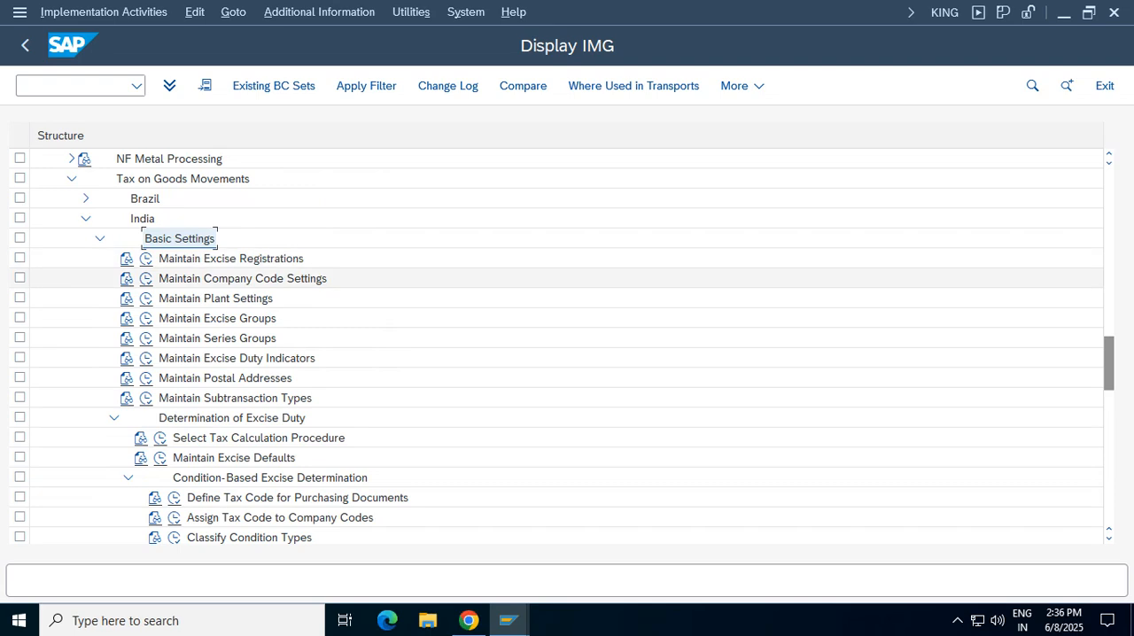
Create a new entry for company code VZ01 in Maintain Company Code Settings for India
{"action": "left_click", "coordinate": [242, 279]}
{"action": "left_click", "coordinate": [146, 279]}
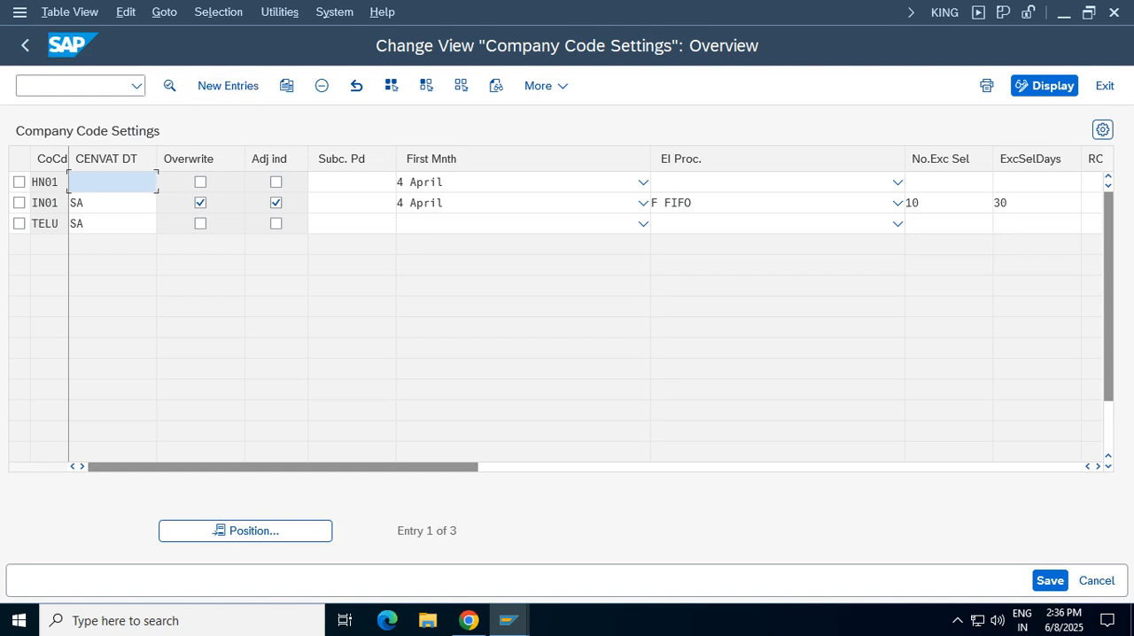
{"action": "left_click", "coordinate": [227, 86]}
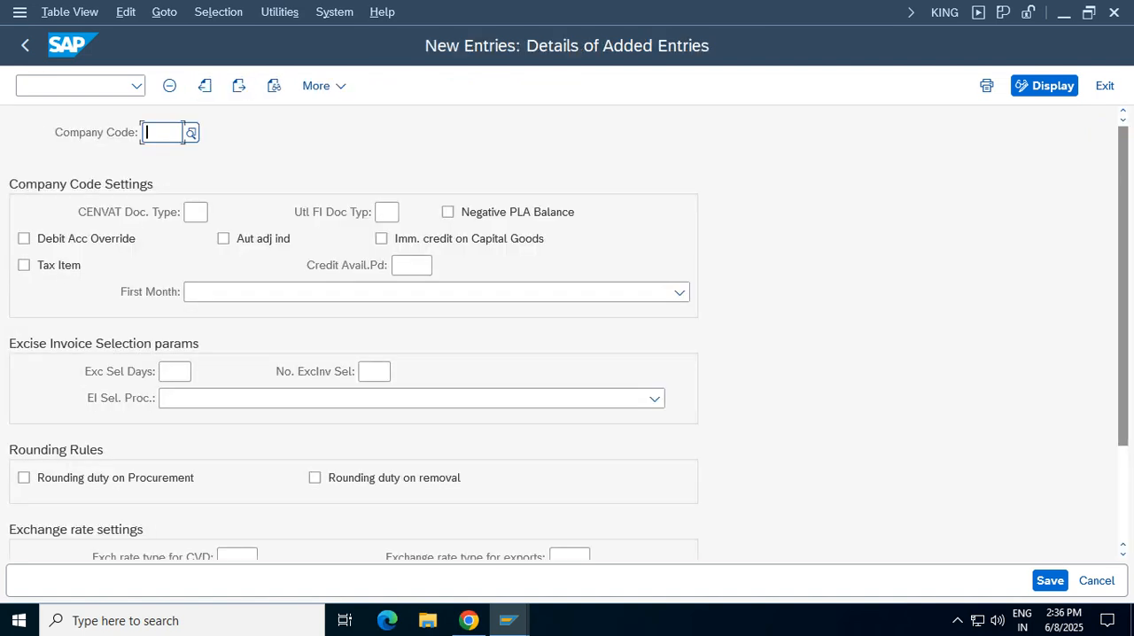
{"action": "type", "text": "vz0"}
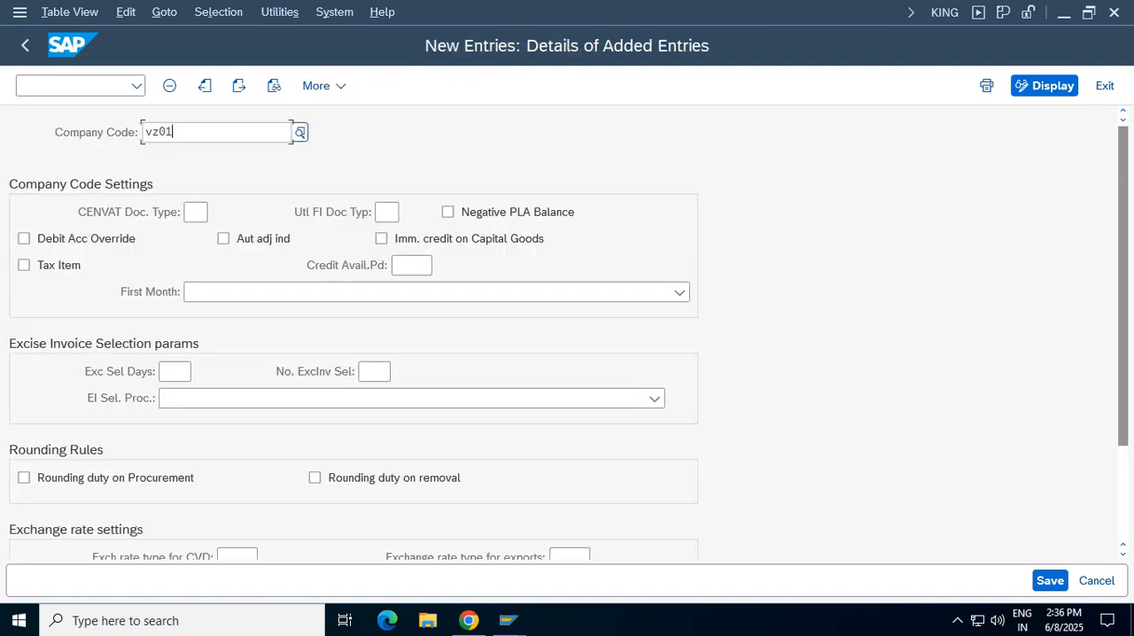
{"action": "type", "text": "1"}
{"action": "key", "text": "Return"}
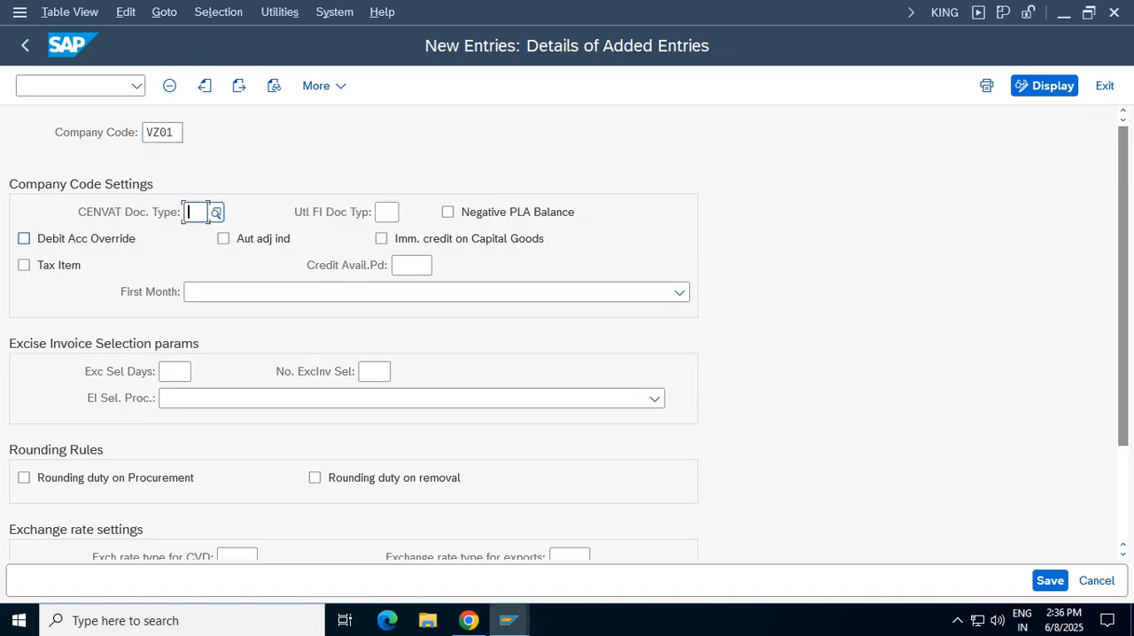
Set VZ01's CENVAT document type to SA and save the entry under the proposed Verizon Group customizing request
{"action": "type", "text": "sa"}
{"action": "key", "text": "Return"}
{"action": "left_click", "coordinate": [1050, 581]}
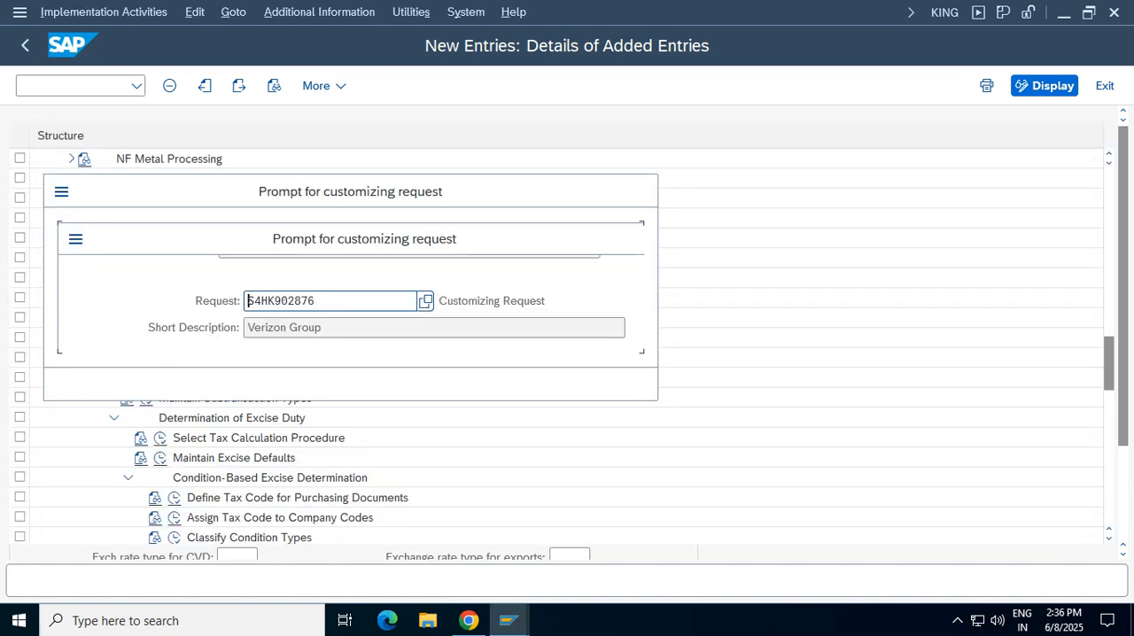
{"action": "left_click", "coordinate": [439, 384]}
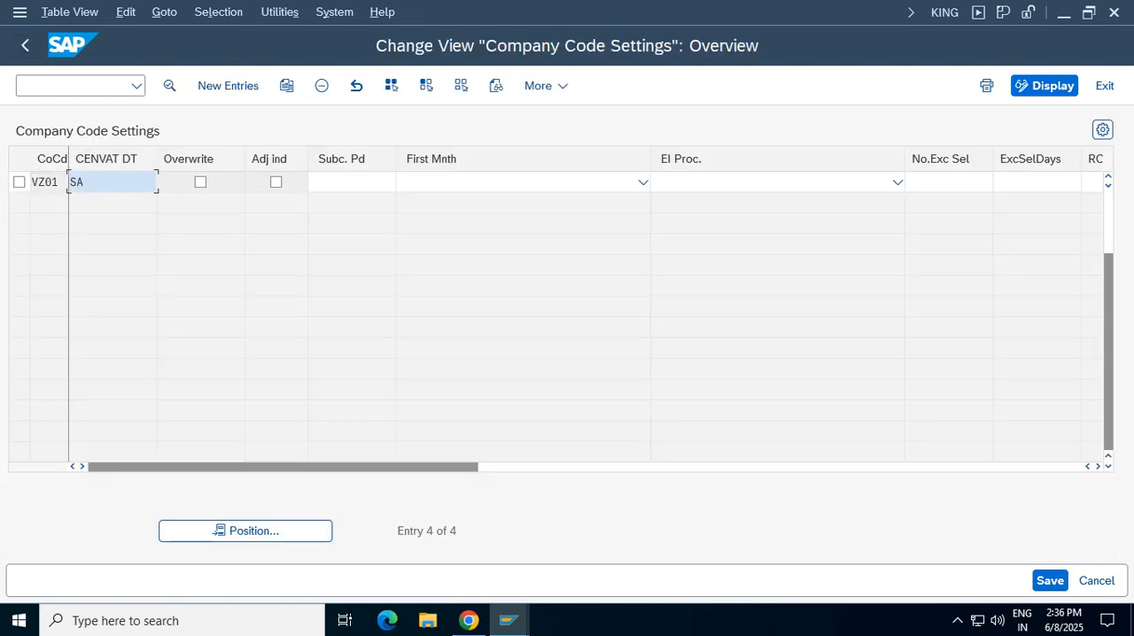
Return to the IMG and collapse the India and Tax on Goods Movements branches
{"action": "left_click", "coordinate": [24, 45]}
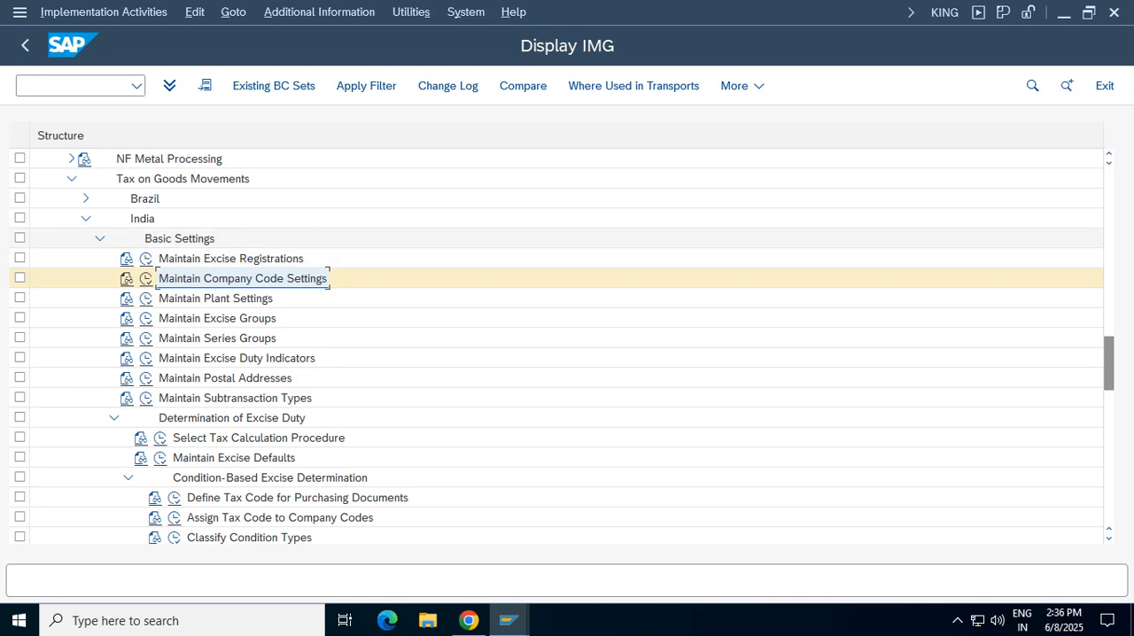
{"action": "left_click", "coordinate": [86, 219]}
{"action": "scroll", "coordinate": [71, 372], "scroll_direction": "up", "scroll_amount": 3}
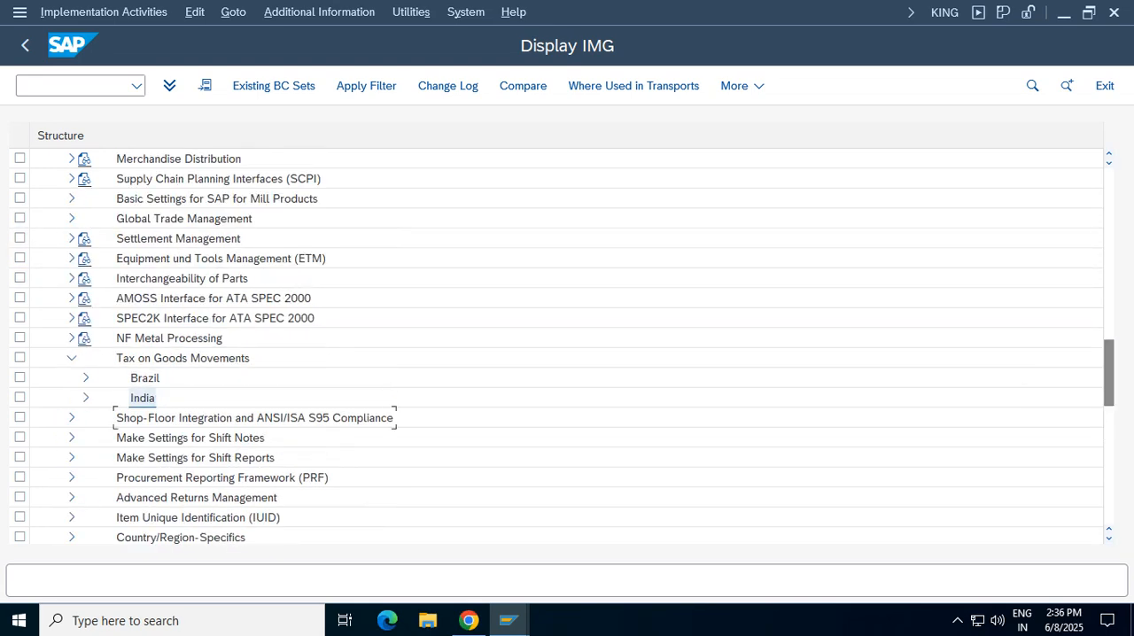
{"action": "left_click", "coordinate": [72, 358]}
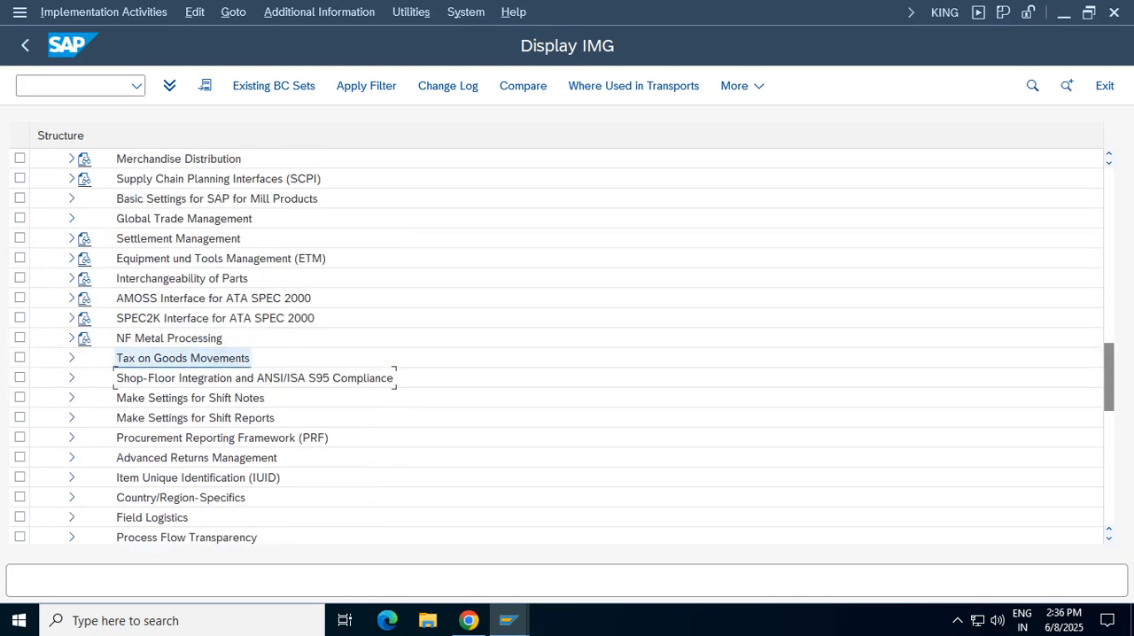
{"action": "scroll", "coordinate": [1107, 372], "scroll_direction": "up", "scroll_amount": 3}
Open Business Partner maintenance (BP) in a new session
{"action": "left_click", "coordinate": [69, 86]}
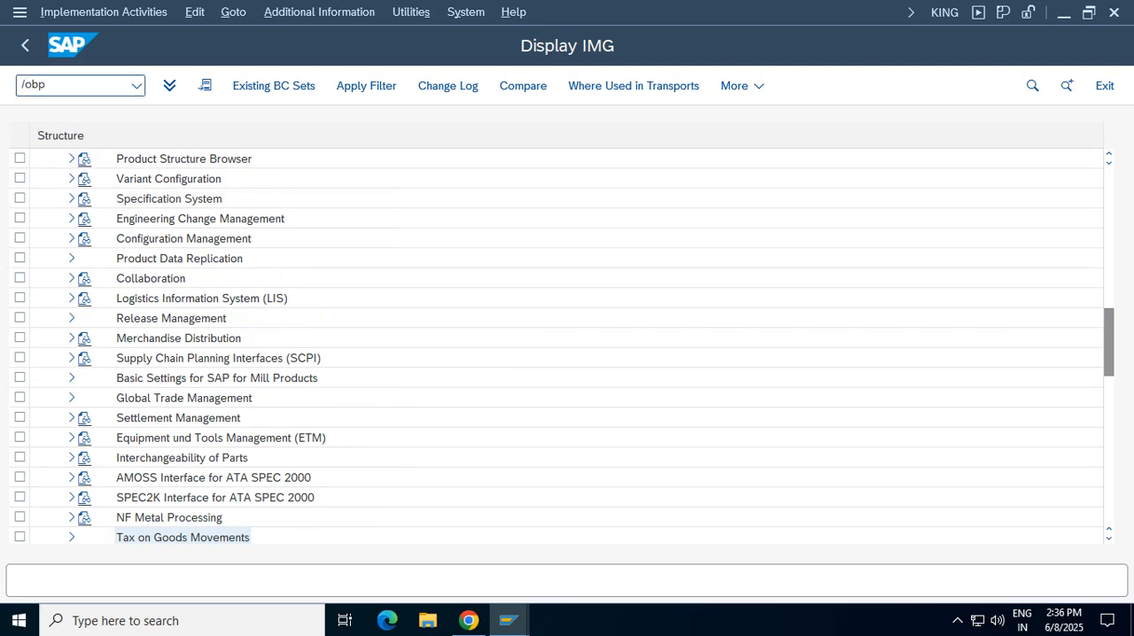
{"action": "key", "text": "Return"}
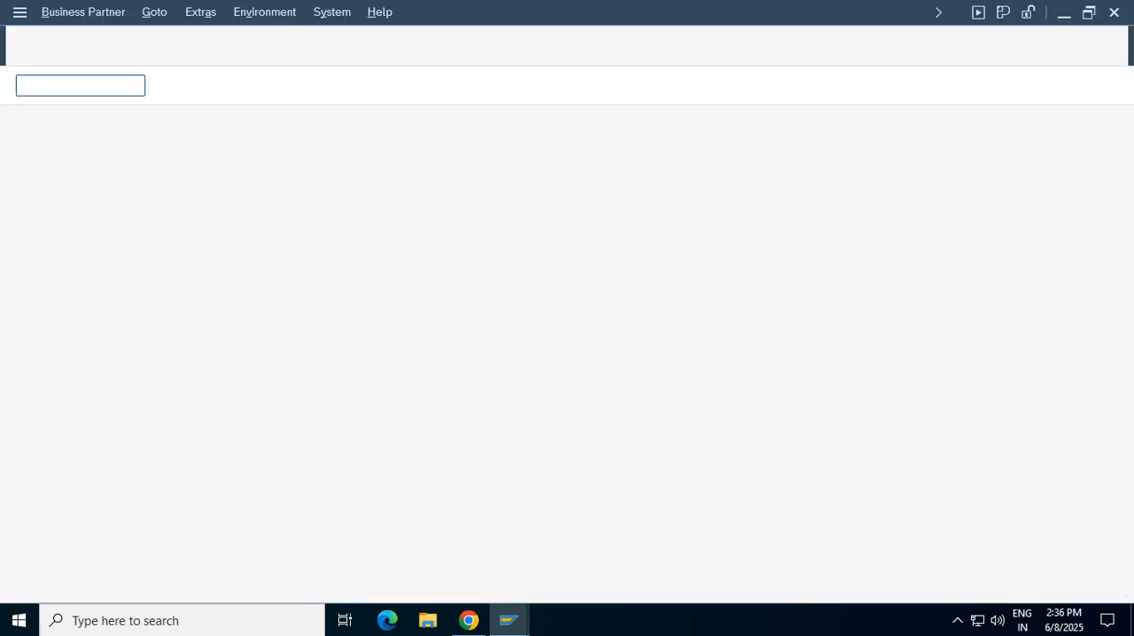
{"action": "left_click", "coordinate": [239, 238]}
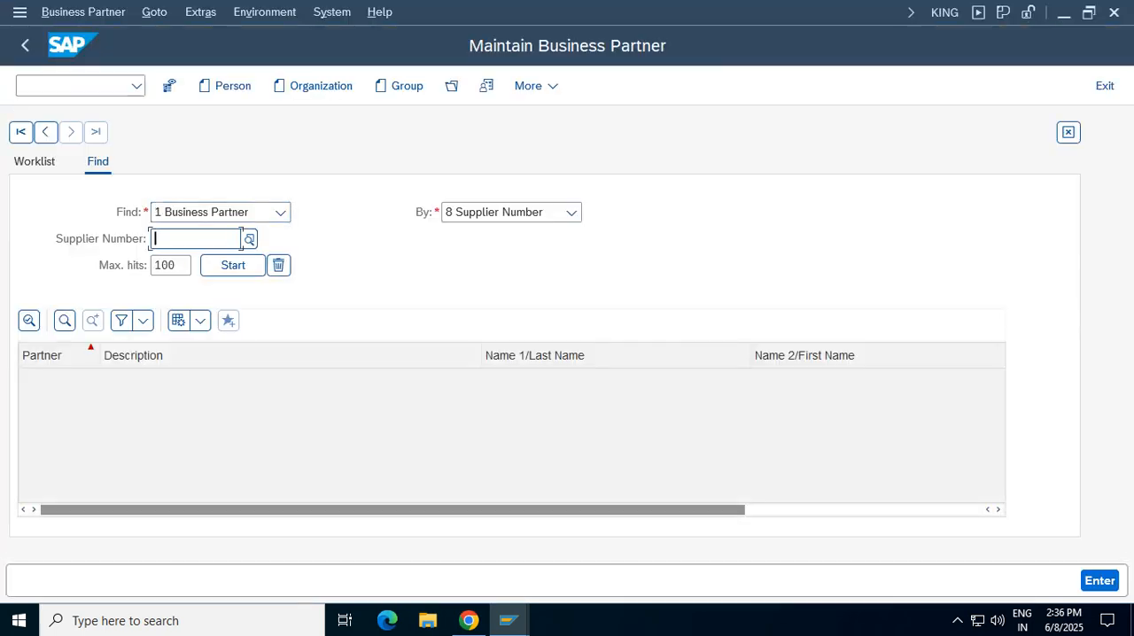
Display document 606 of company code VZ01 with FB03 and open its vendor's master record from the vendor line item
{"action": "left_click", "coordinate": [73, 86]}
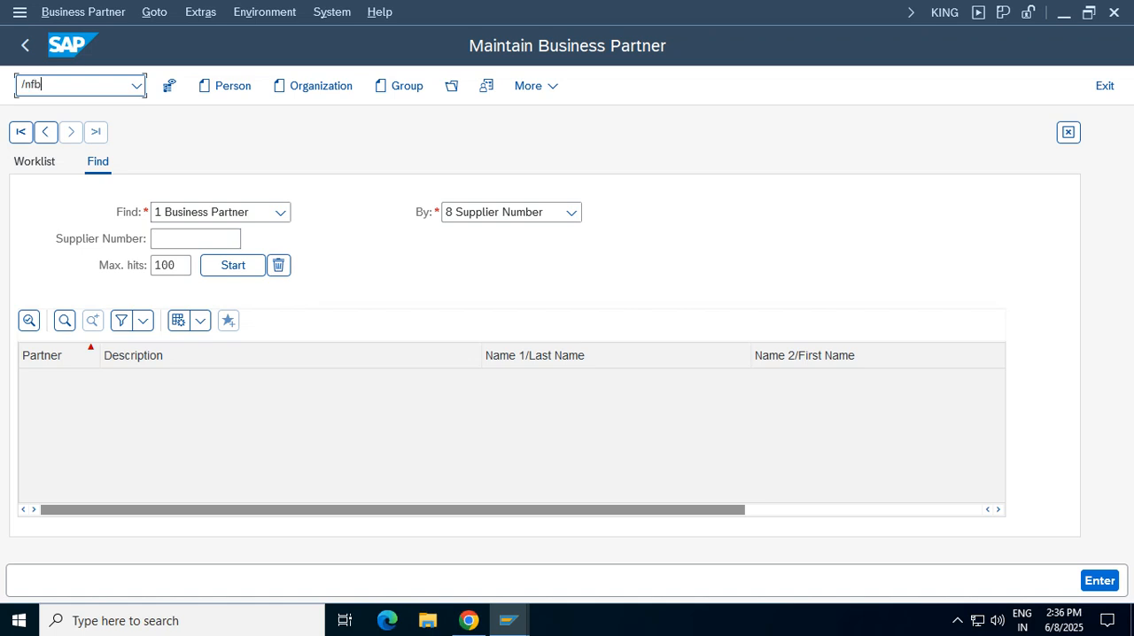
{"action": "type", "text": "/nfb03"}
{"action": "key", "text": "Return"}
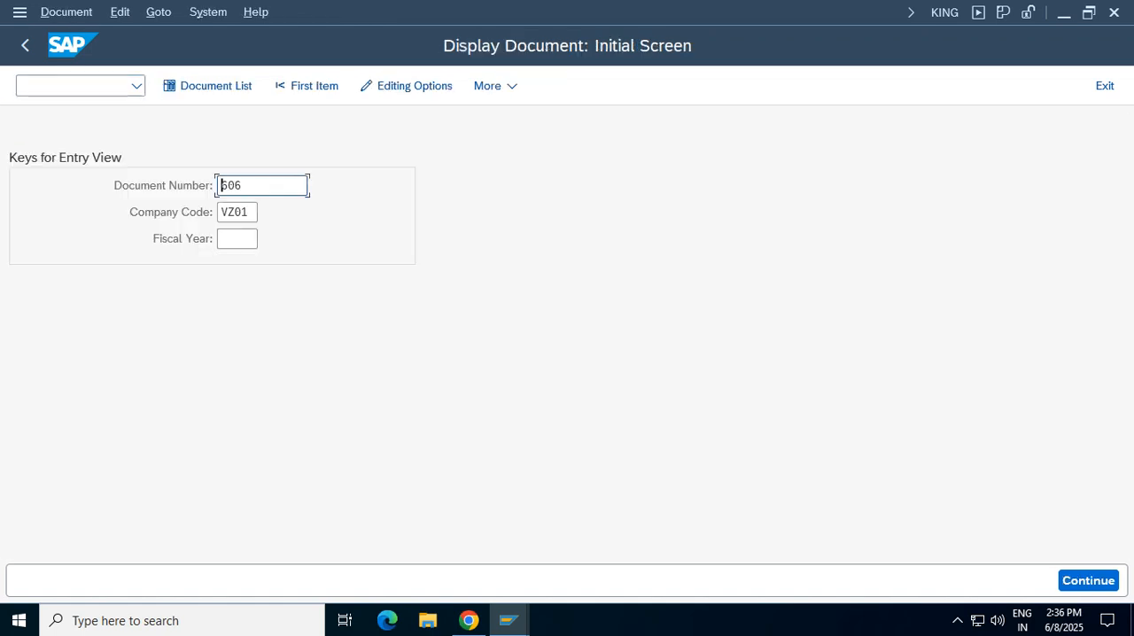
{"action": "key", "text": "Return"}
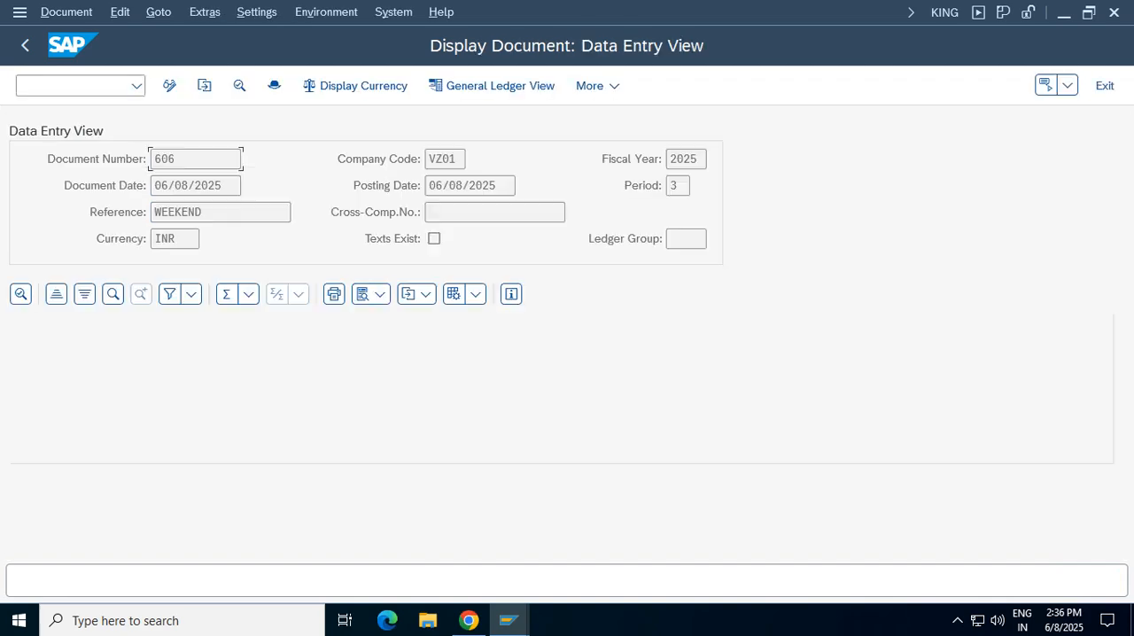
{"action": "double_click", "coordinate": [264, 396]}
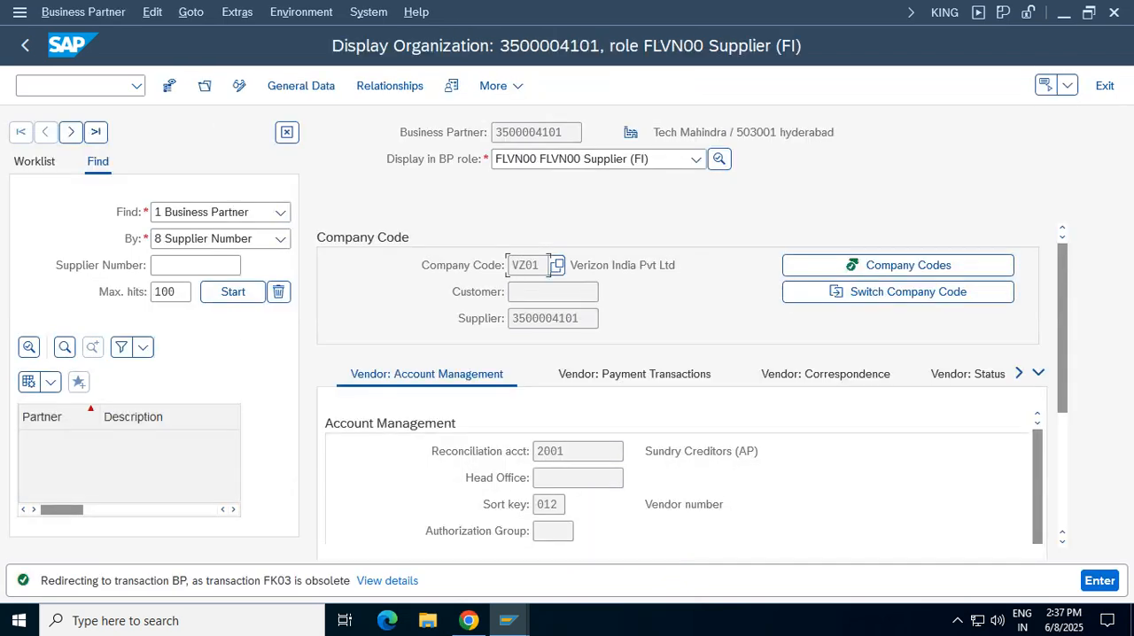
Assign withholding tax type VT with code VT to the Tech Mahindra supplier in VZ01, mark it as subject, and save
{"action": "left_click", "coordinate": [287, 132]}
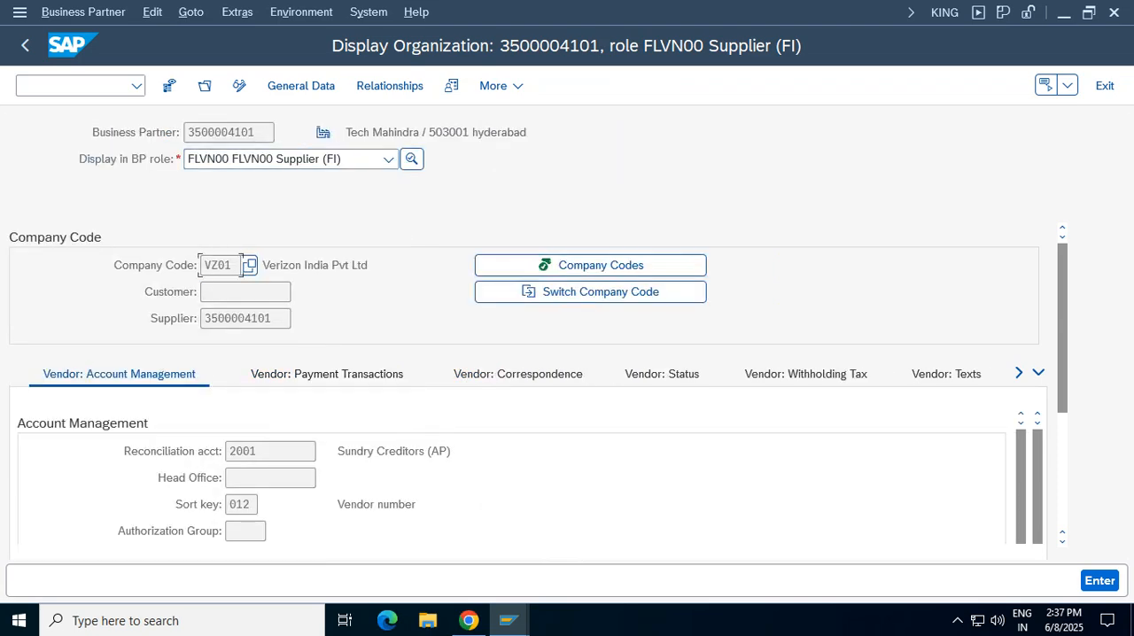
{"action": "left_click", "coordinate": [805, 374]}
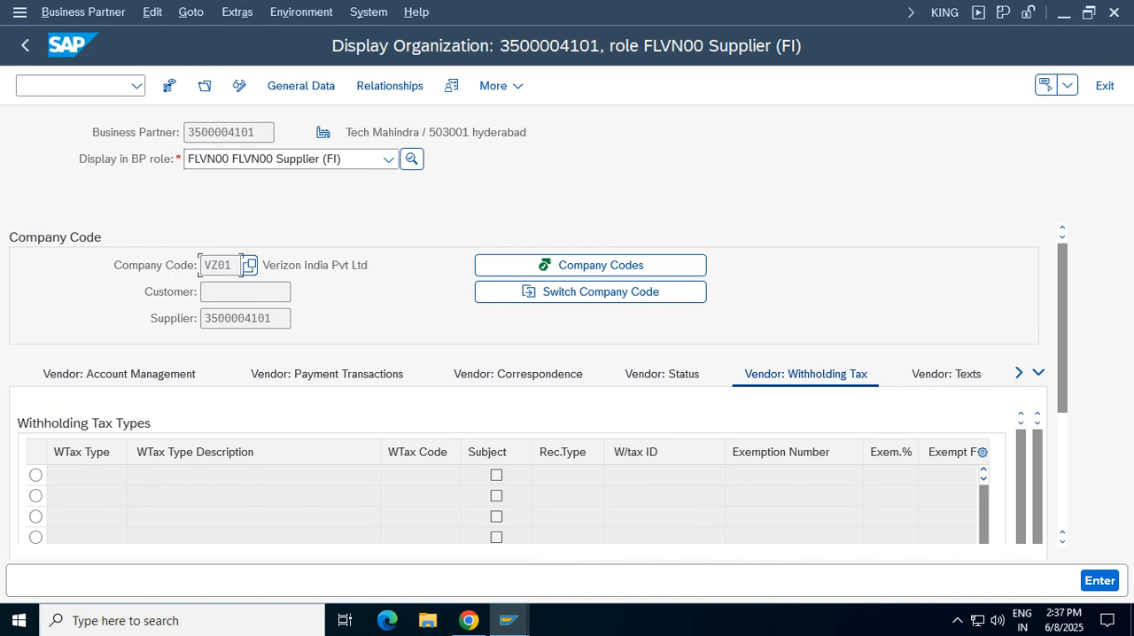
{"action": "left_click", "coordinate": [239, 85]}
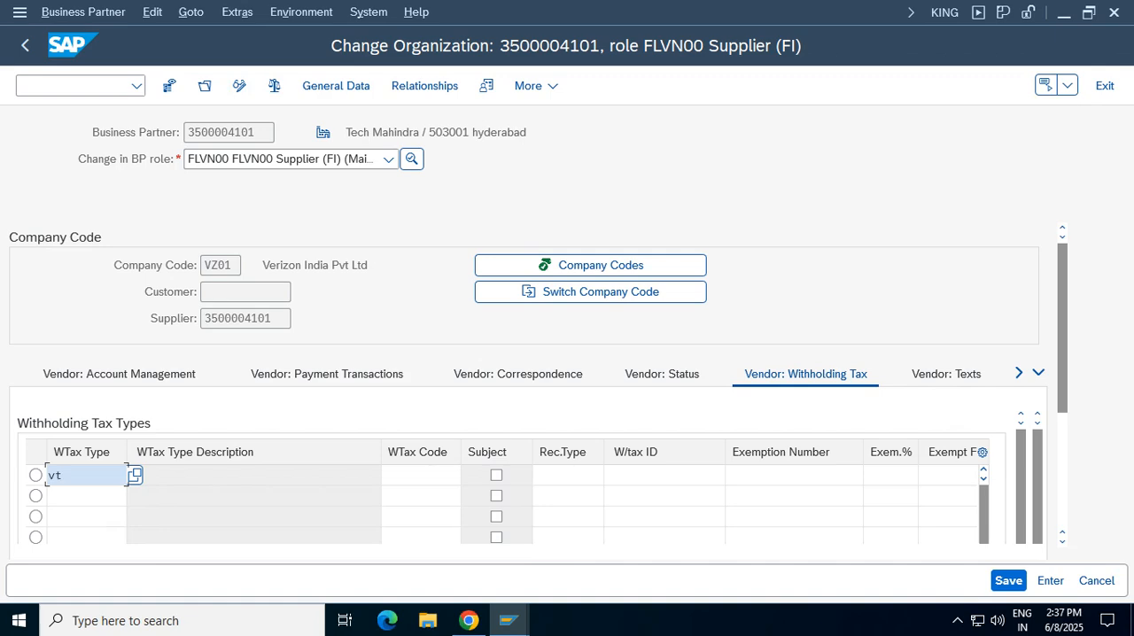
{"action": "key", "text": "Return"}
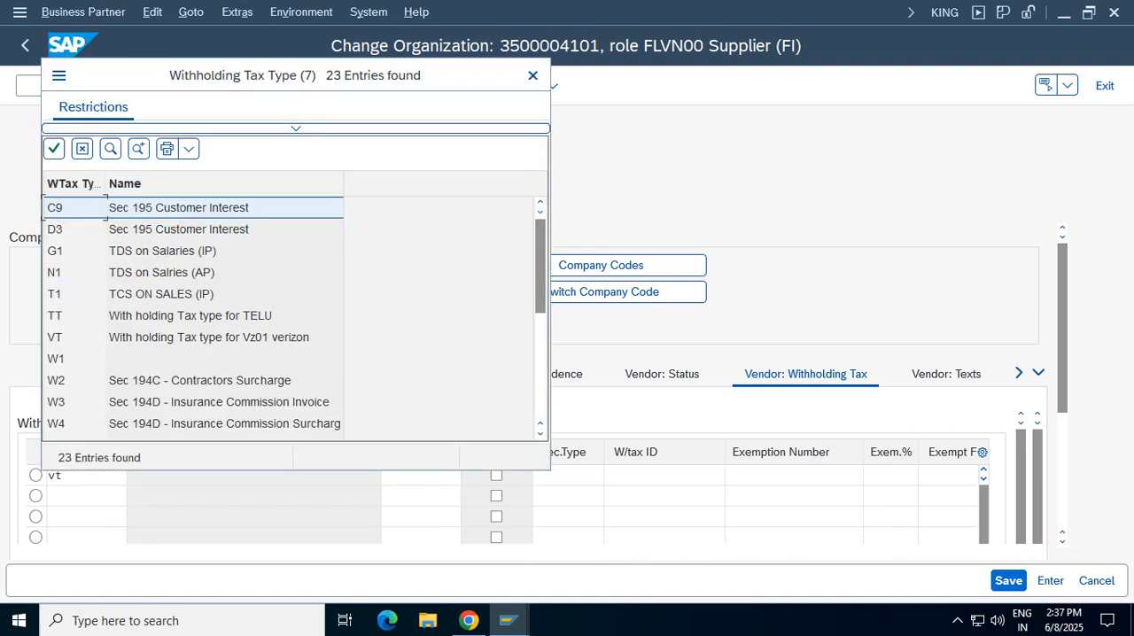
{"action": "left_click", "coordinate": [209, 337]}
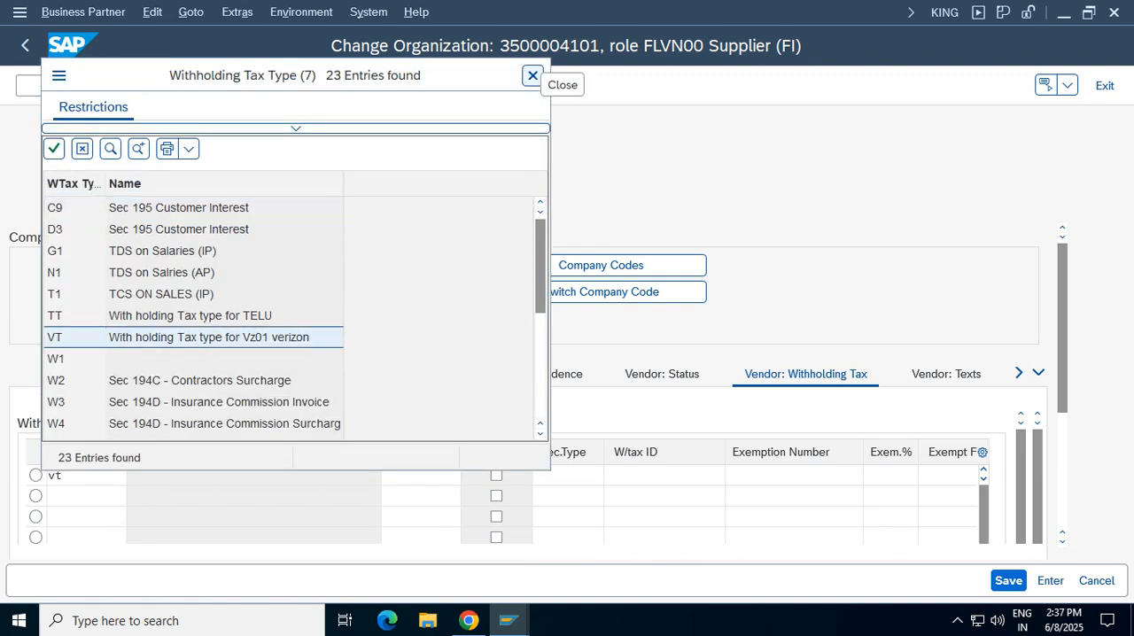
{"action": "left_click", "coordinate": [532, 75]}
{"action": "key", "text": "Tab"}
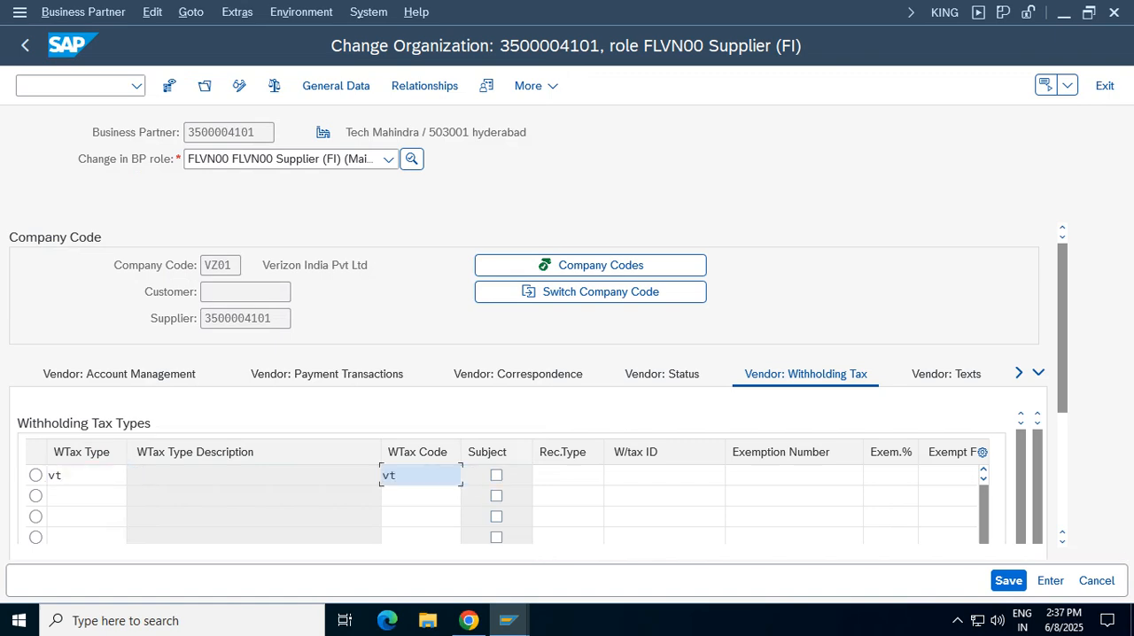
{"action": "key", "text": "Tab"}
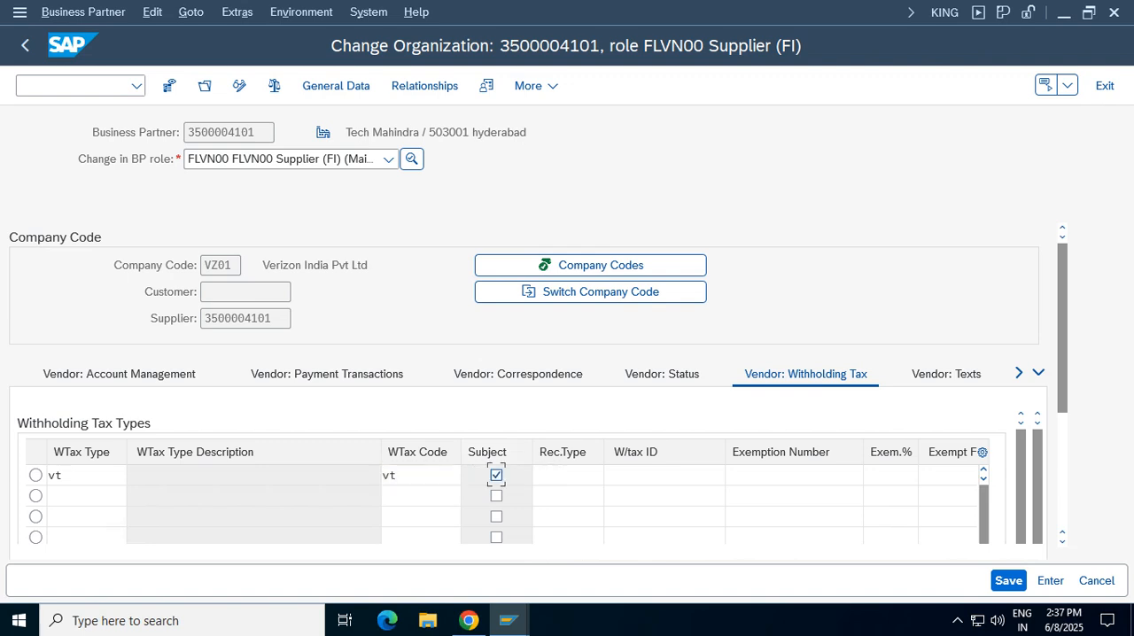
{"action": "left_click", "coordinate": [1008, 581]}
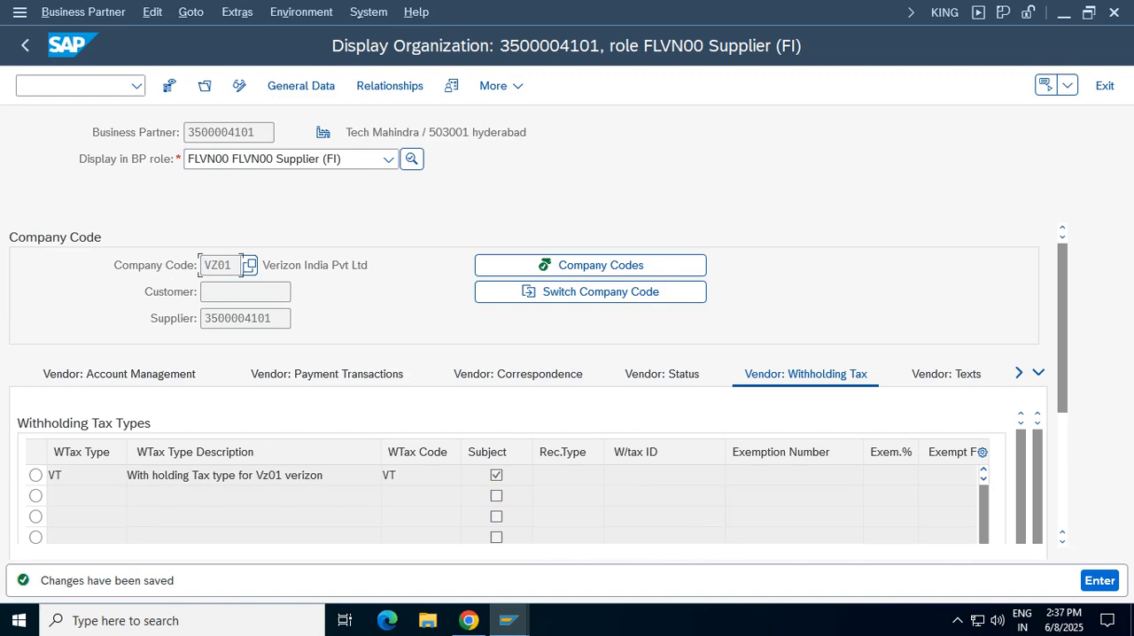
Copy the supplier's business partner number and exit to SAP Easy Access
{"action": "double_click", "coordinate": [222, 132]}
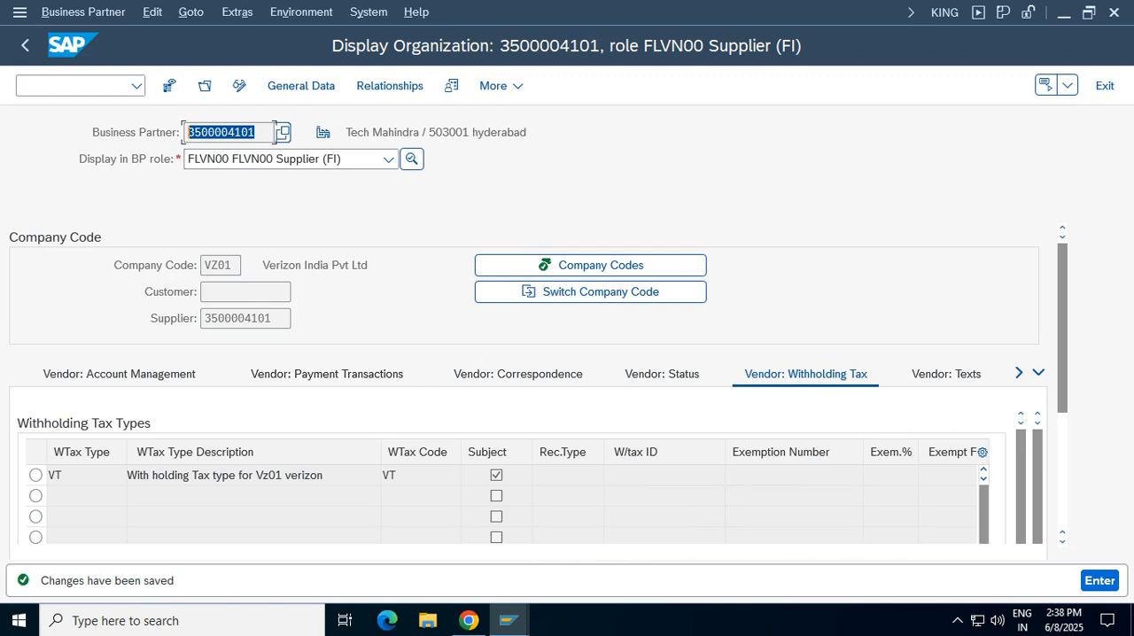
{"action": "left_click", "coordinate": [1105, 86]}
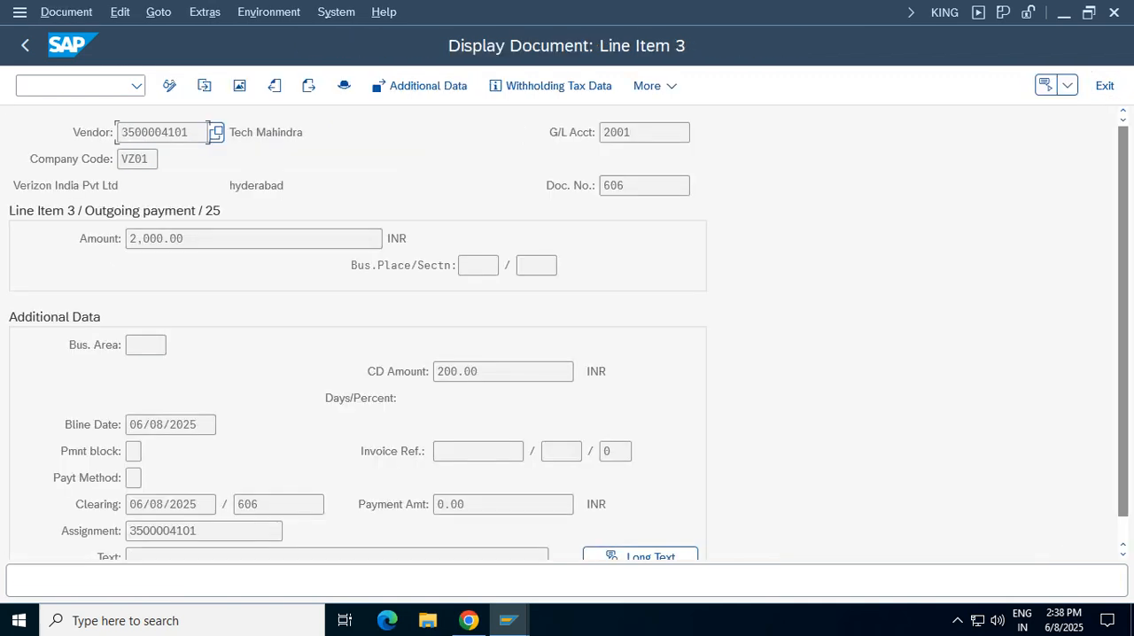
{"action": "left_click", "coordinate": [1105, 86]}
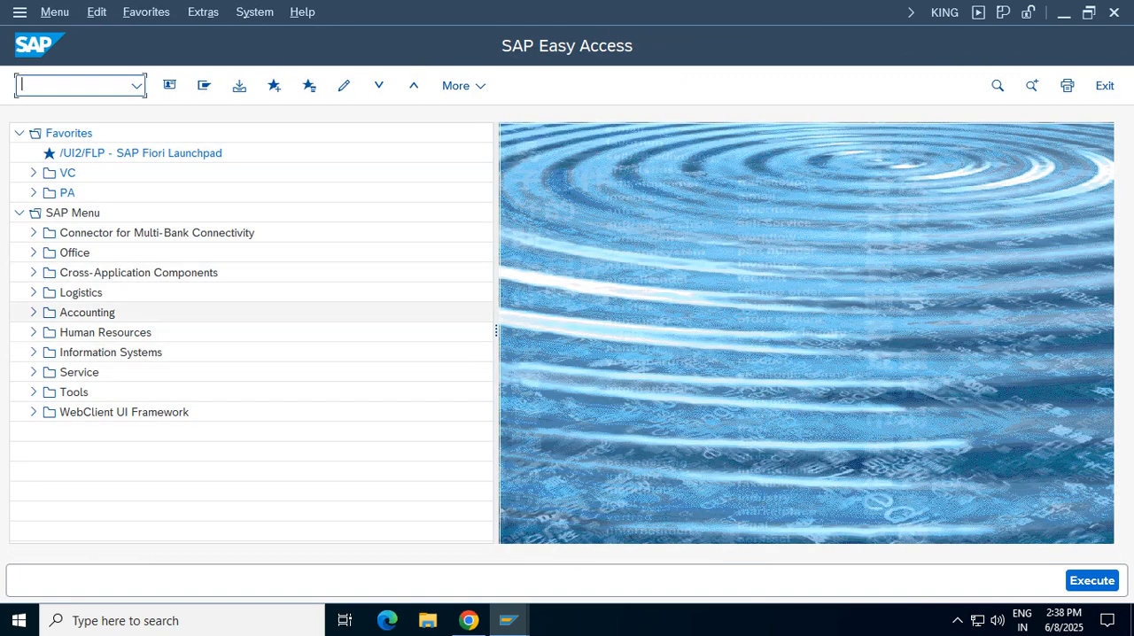
Open FB60 - Invoice from Document Entry under Accounting, Financial Accounting, Accounts Payable
{"action": "left_click", "coordinate": [33, 313]}
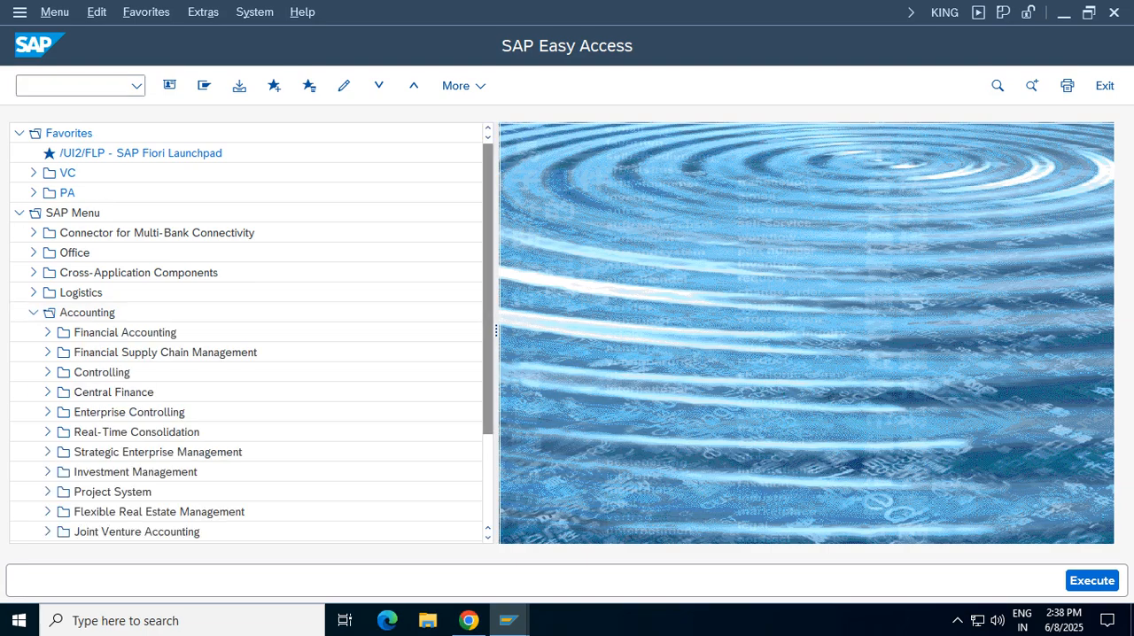
{"action": "left_click", "coordinate": [47, 332]}
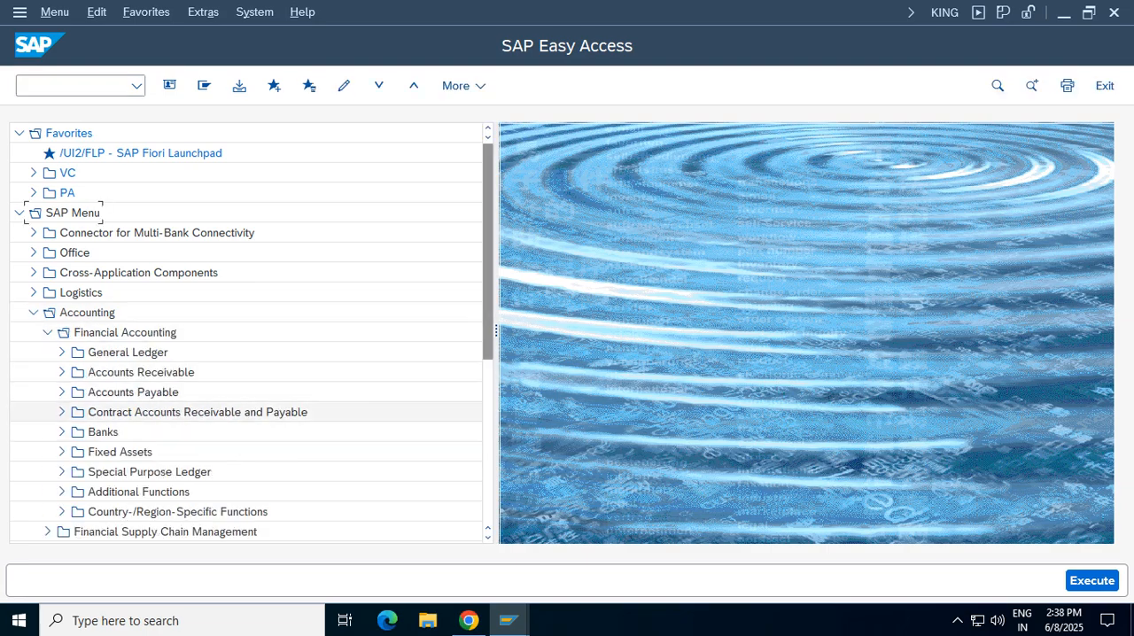
{"action": "left_click", "coordinate": [62, 392]}
{"action": "left_click", "coordinate": [76, 412]}
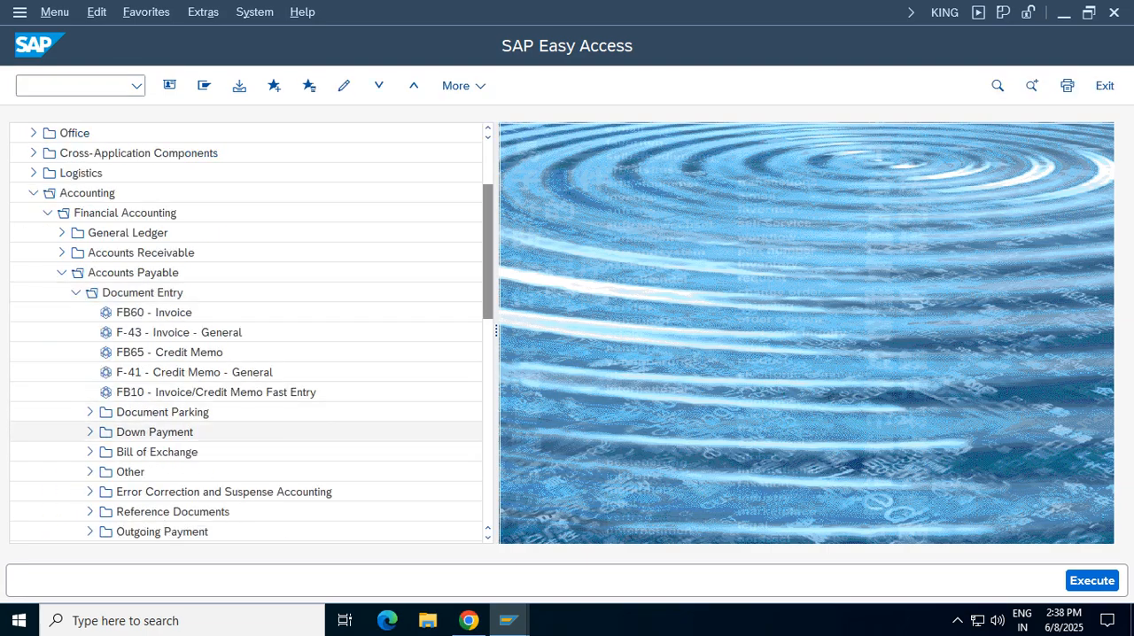
{"action": "left_click", "coordinate": [177, 311]}
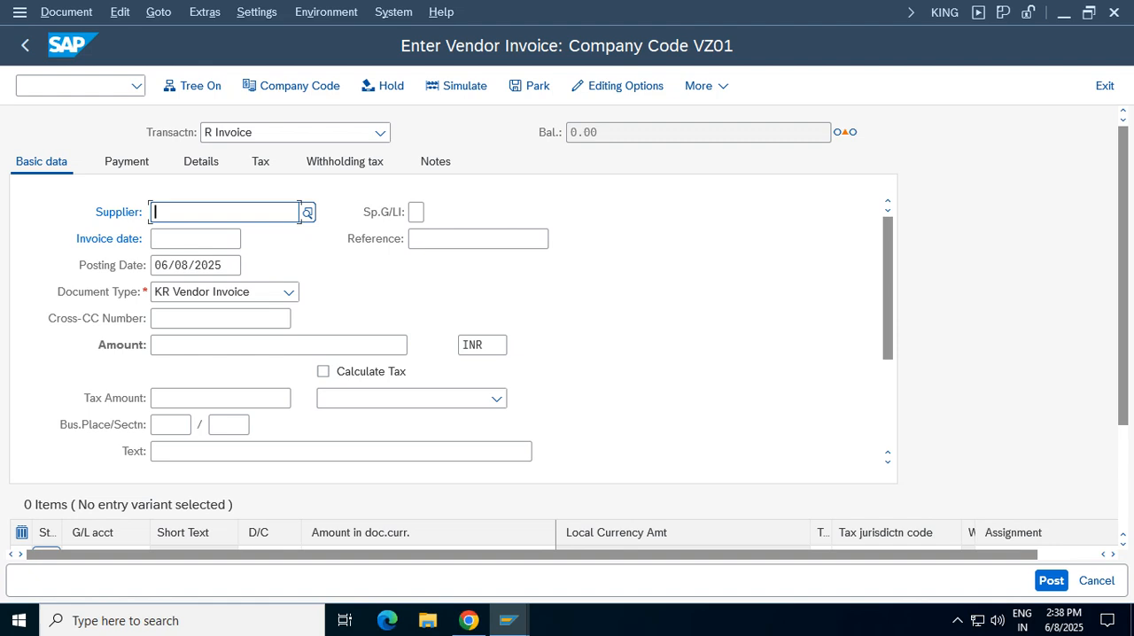
Enter the copied supplier number and set the invoice date to 06/08/2025
{"action": "left_click", "coordinate": [197, 237]}
{"action": "left_click", "coordinate": [195, 239]}
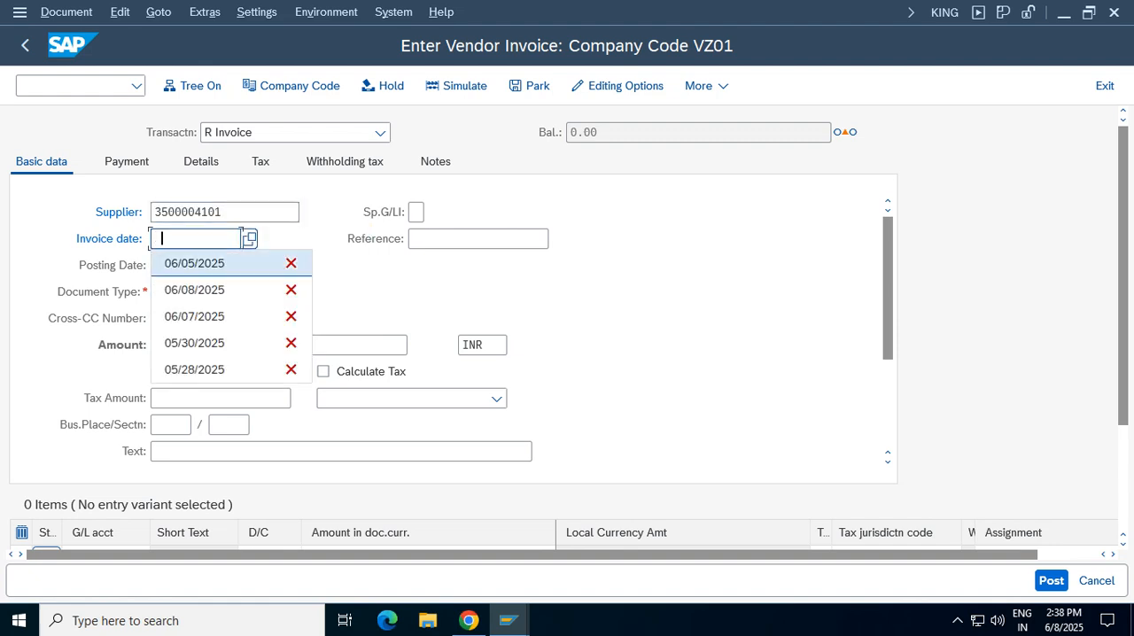
{"action": "left_click", "coordinate": [250, 239]}
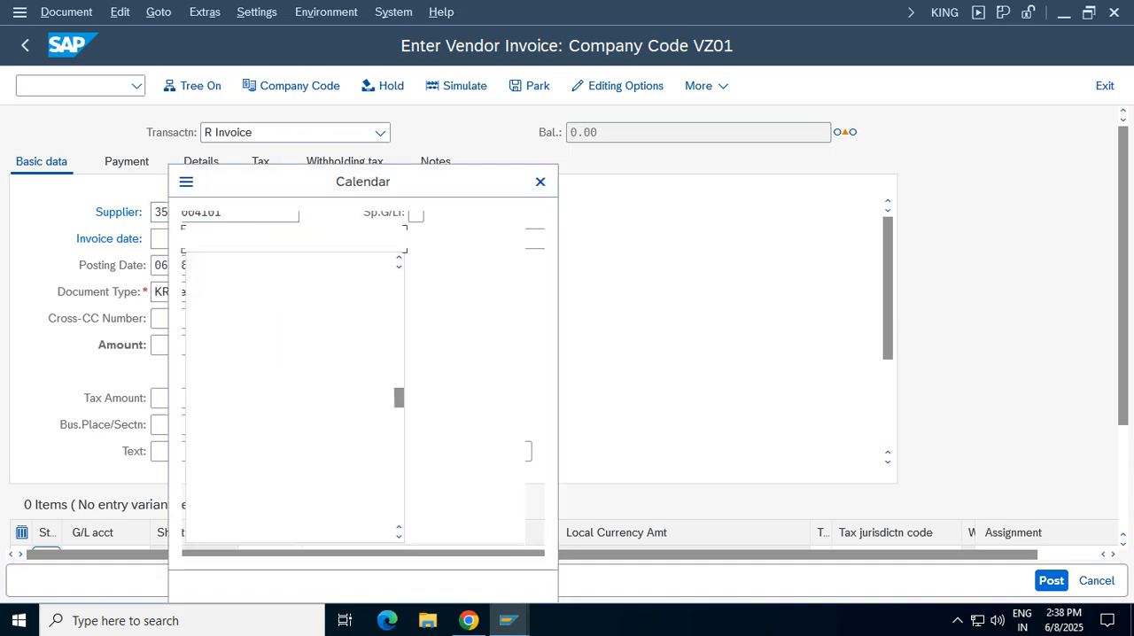
{"action": "double_click", "coordinate": [373, 388]}
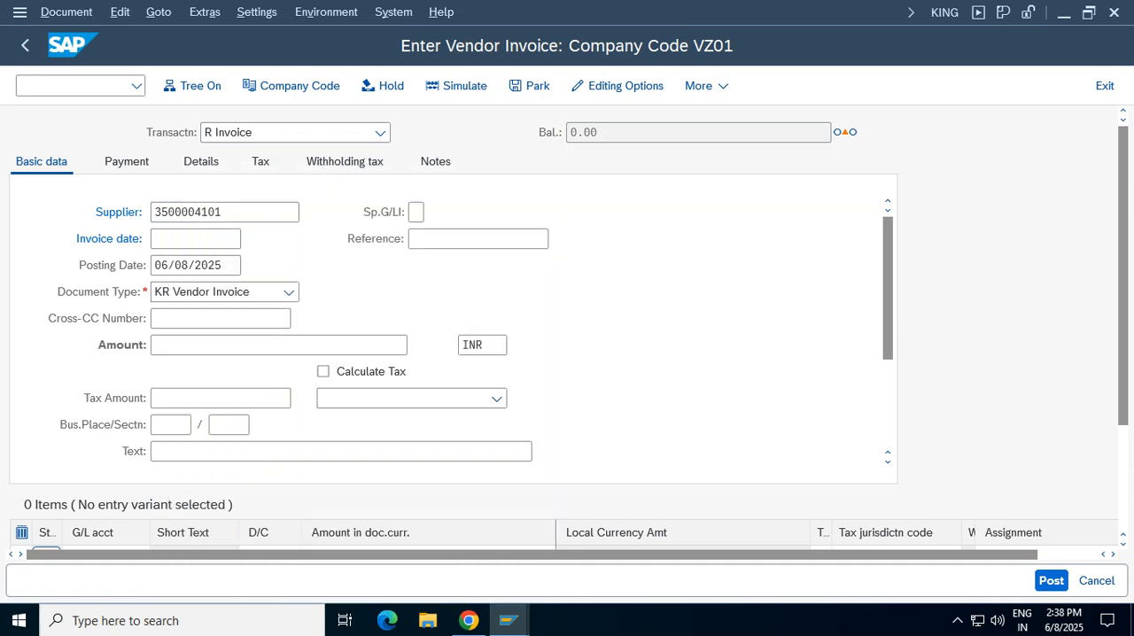
Set the vendor invoice's reference to TDS1 and its amount to 1000 INR
{"action": "left_click", "coordinate": [478, 239]}
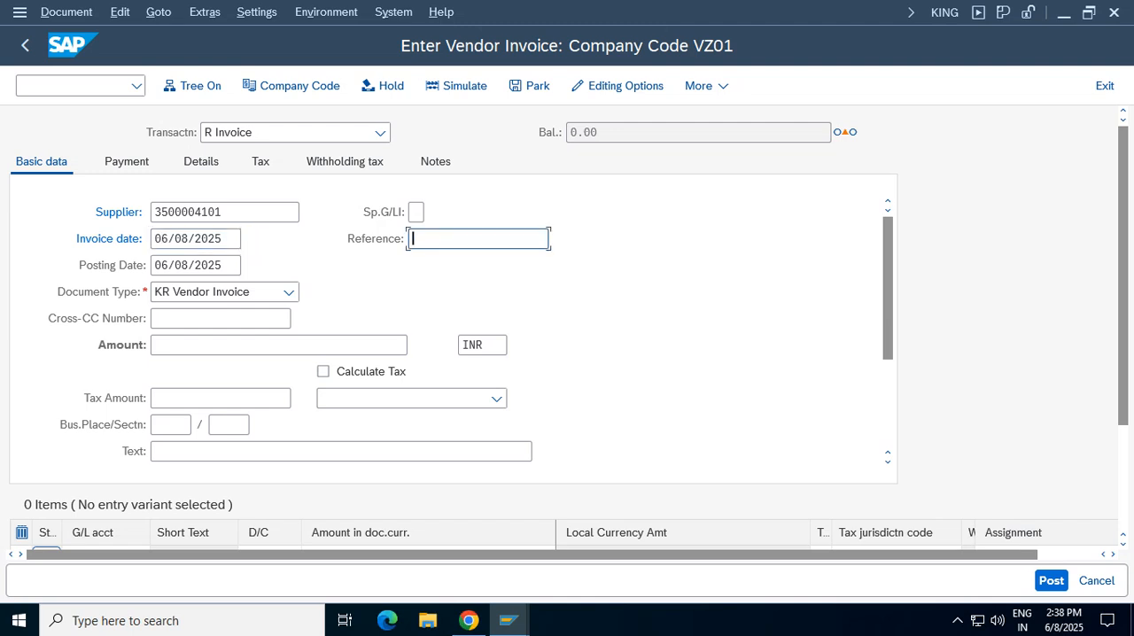
{"action": "type", "text": "TDS1"}
{"action": "left_click", "coordinate": [278, 346]}
{"action": "type", "text": "1"}
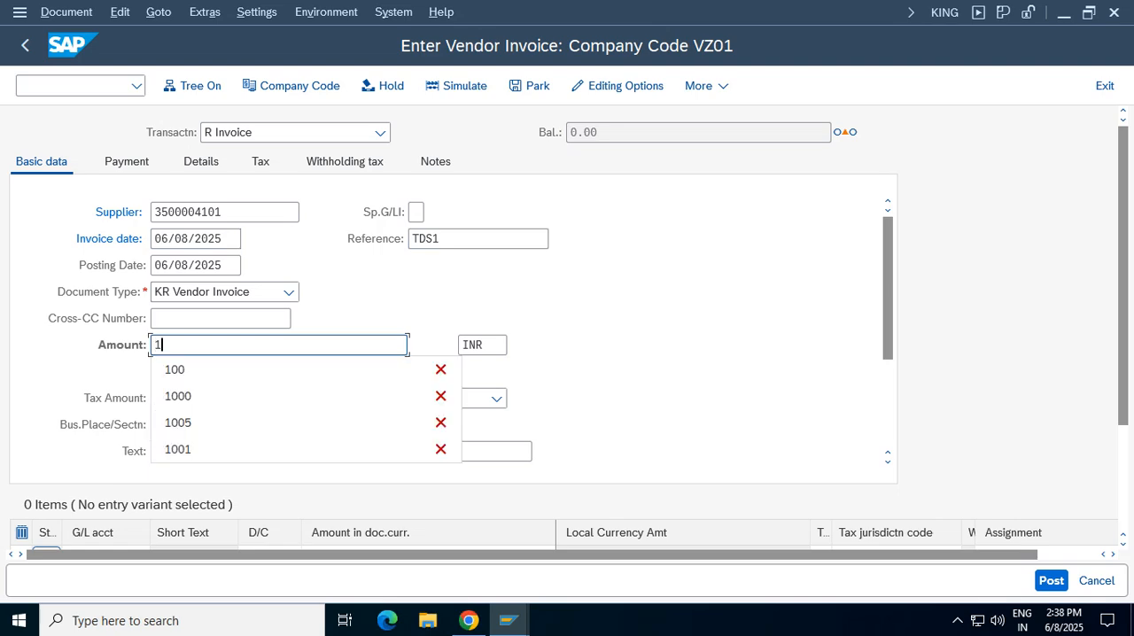
{"action": "type", "text": "000"}
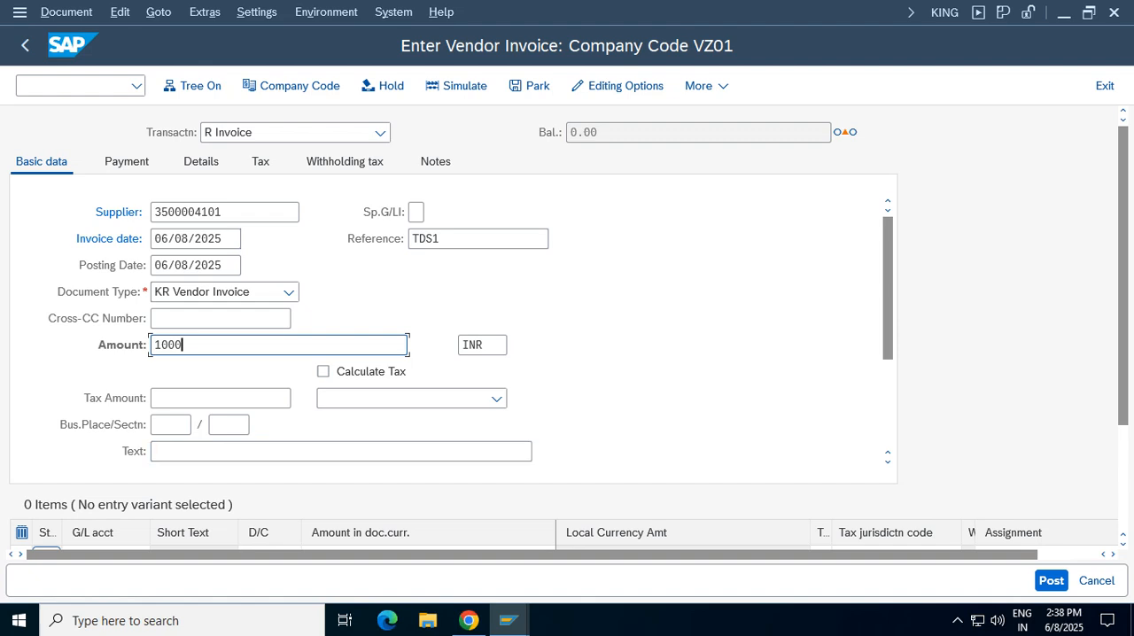
Assign business place VZTG and section code 194C to the vendor invoice
{"action": "left_click_drag", "start_coordinate": [887, 282], "coordinate": [888, 296]}
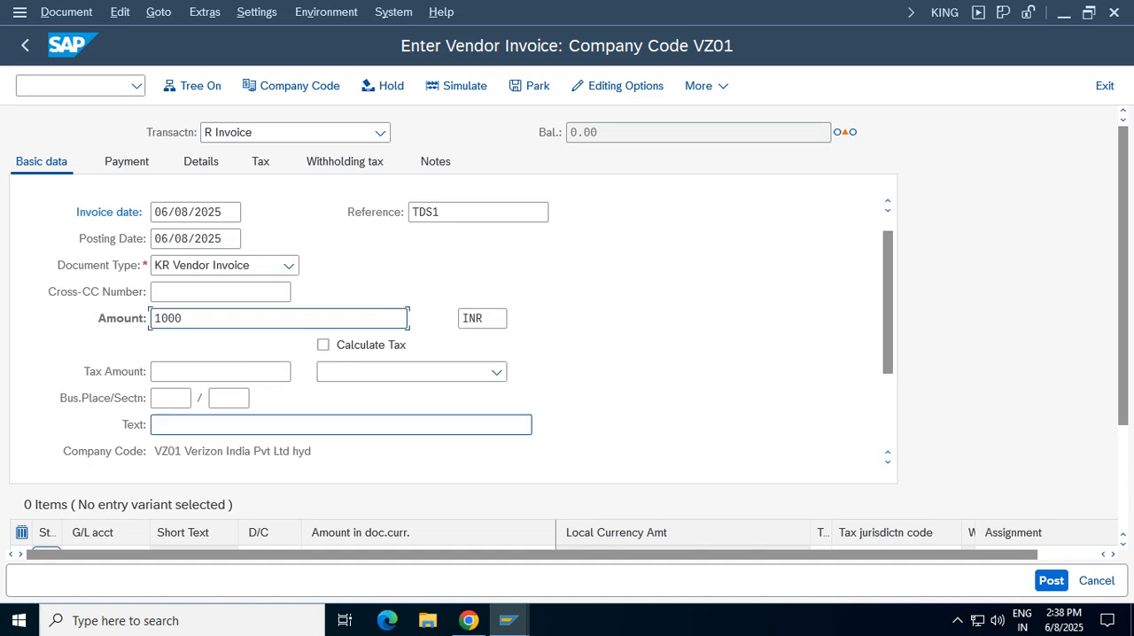
{"action": "left_click", "coordinate": [189, 397]}
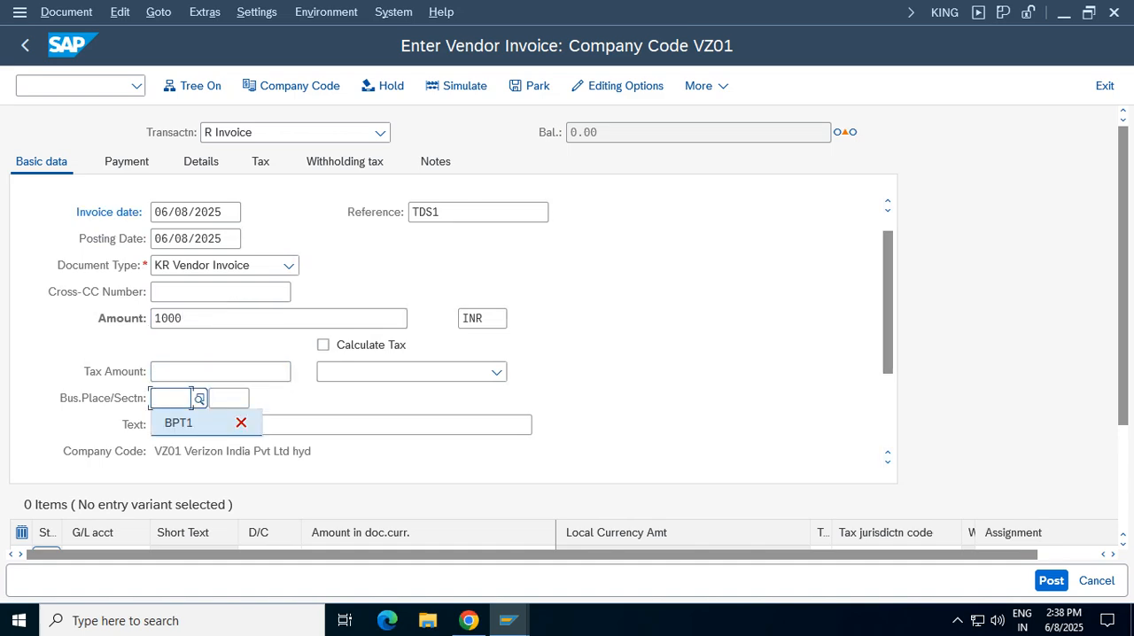
{"action": "left_click", "coordinate": [199, 398]}
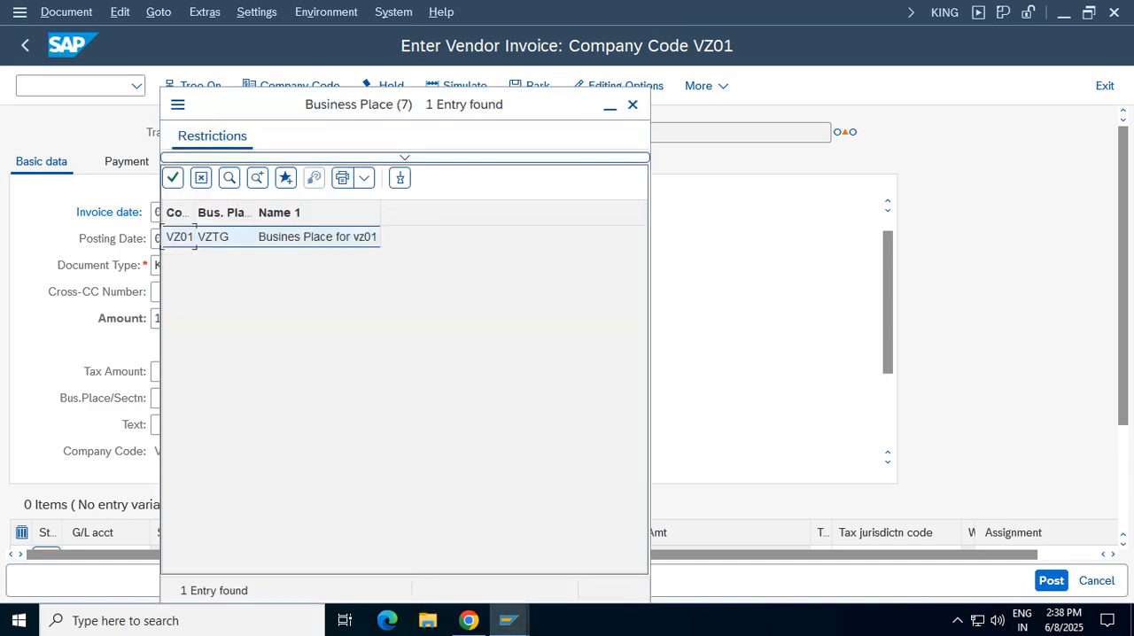
{"action": "key", "text": "Return"}
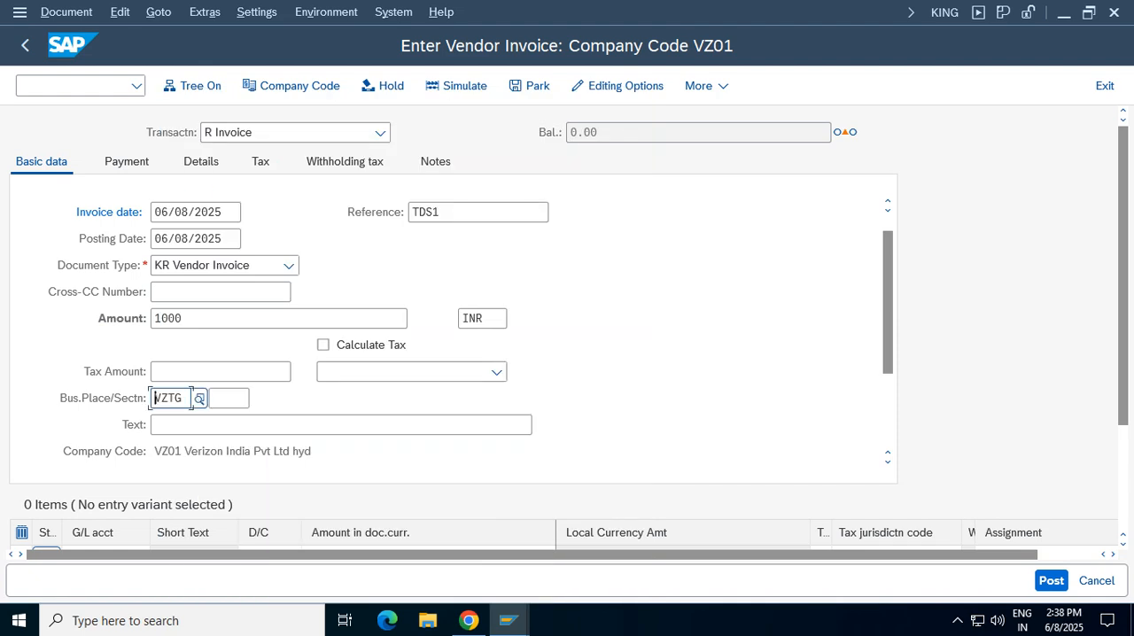
{"action": "key", "text": "Tab"}
{"action": "key", "text": "F4"}
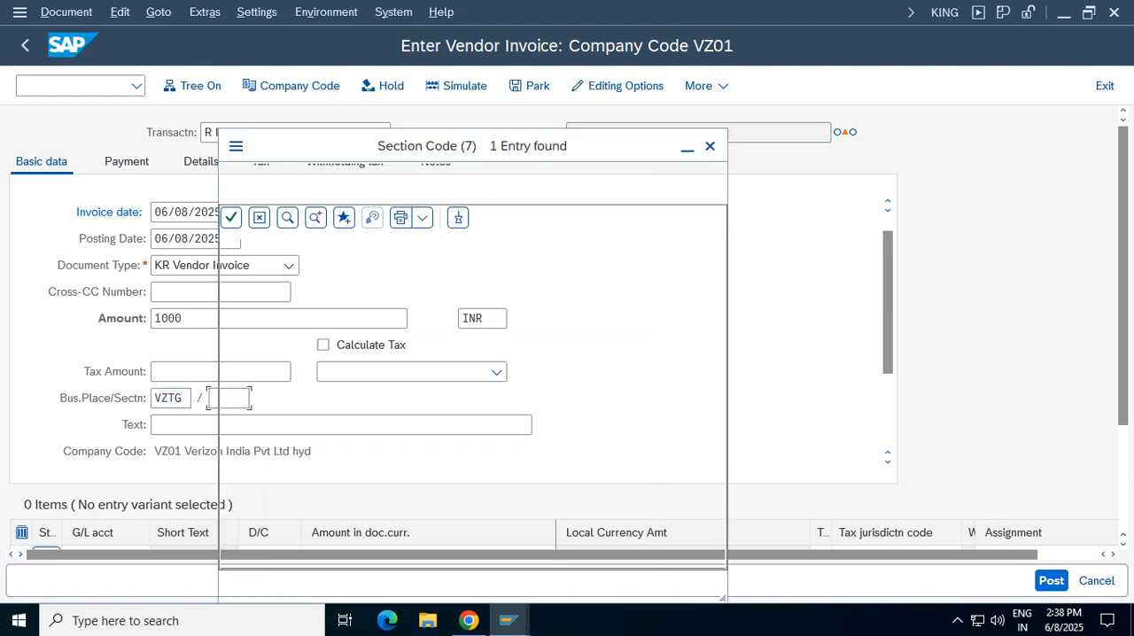
{"action": "key", "text": "Return"}
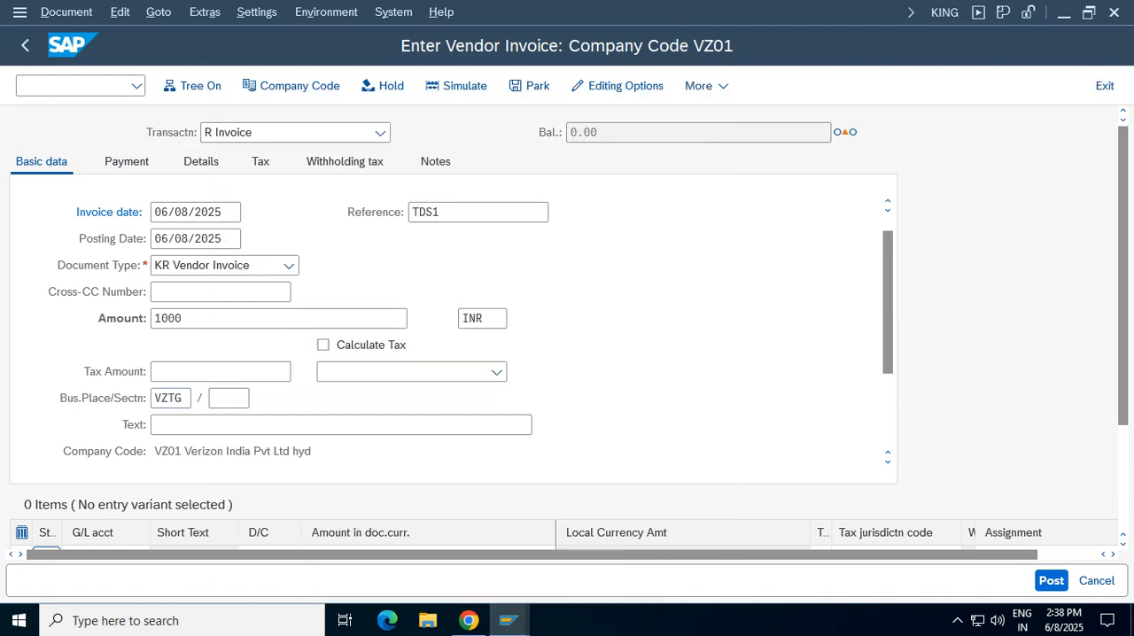
Set the vendor invoice's text to "vendor invoice"
{"action": "left_click", "coordinate": [532, 424]}
{"action": "type", "text": "vendo"}
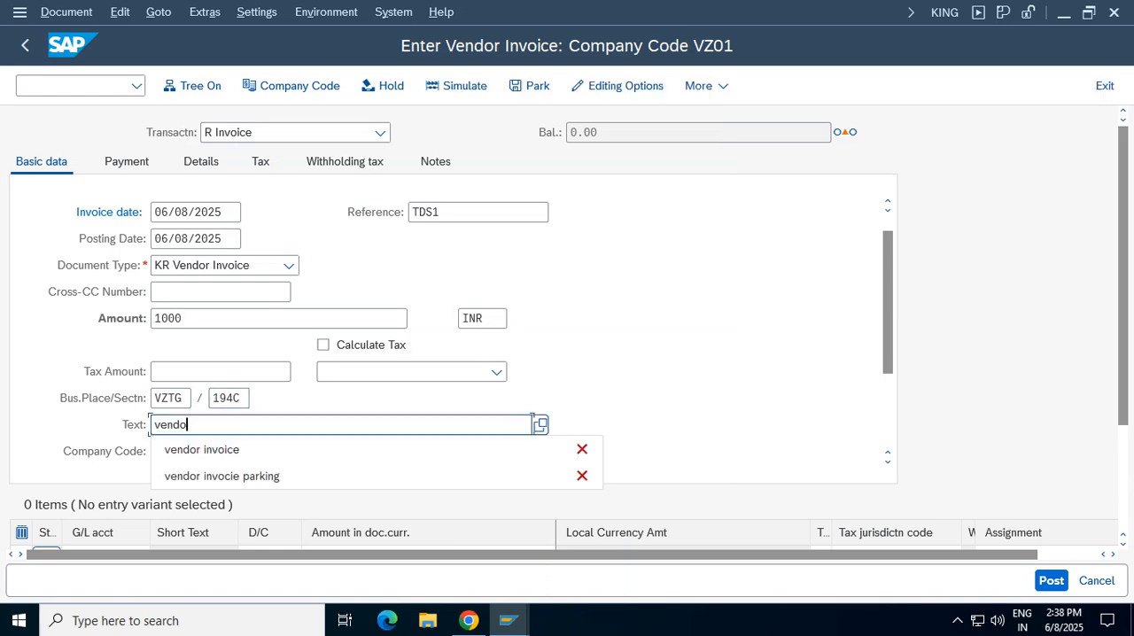
{"action": "key", "text": "Down"}
{"action": "key", "text": "Return"}
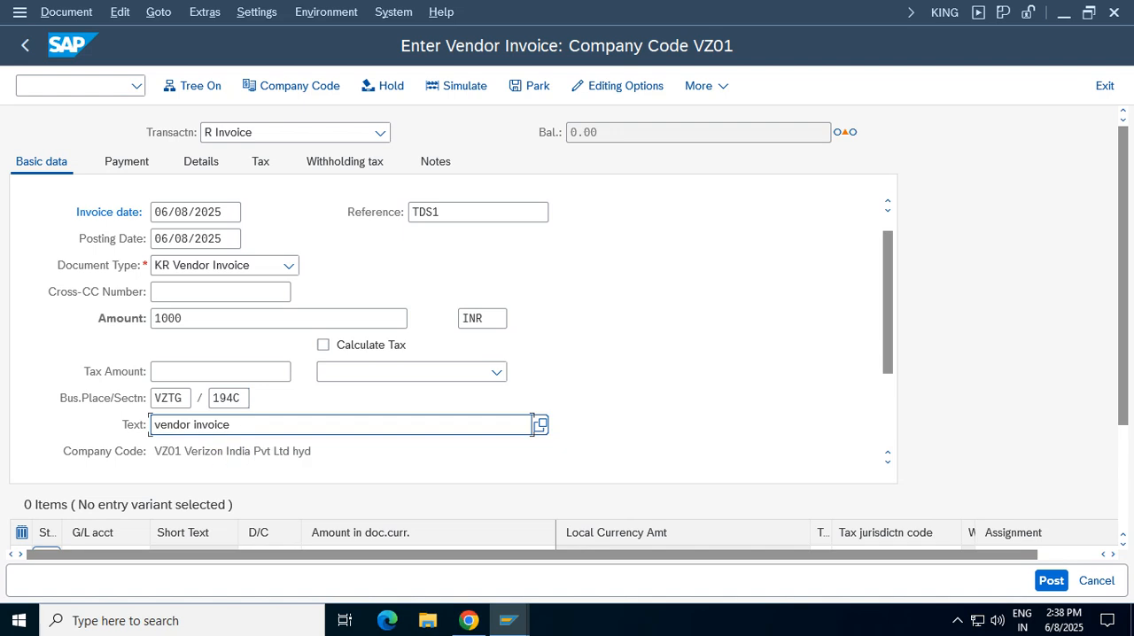
Enter G/L account 3001 as the first debit line item of the vendor invoice
{"action": "scroll", "coordinate": [532, 425], "scroll_direction": "down", "scroll_amount": 2}
{"action": "scroll", "coordinate": [532, 424], "scroll_direction": "down", "scroll_amount": 3}
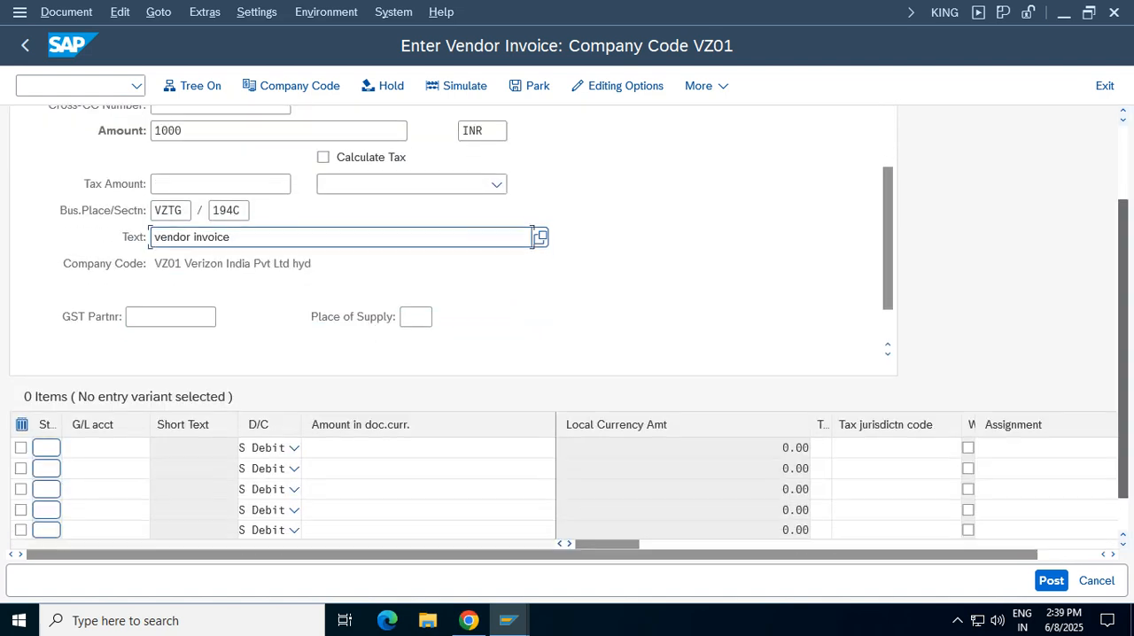
{"action": "left_click", "coordinate": [104, 449]}
{"action": "left_click", "coordinate": [105, 448]}
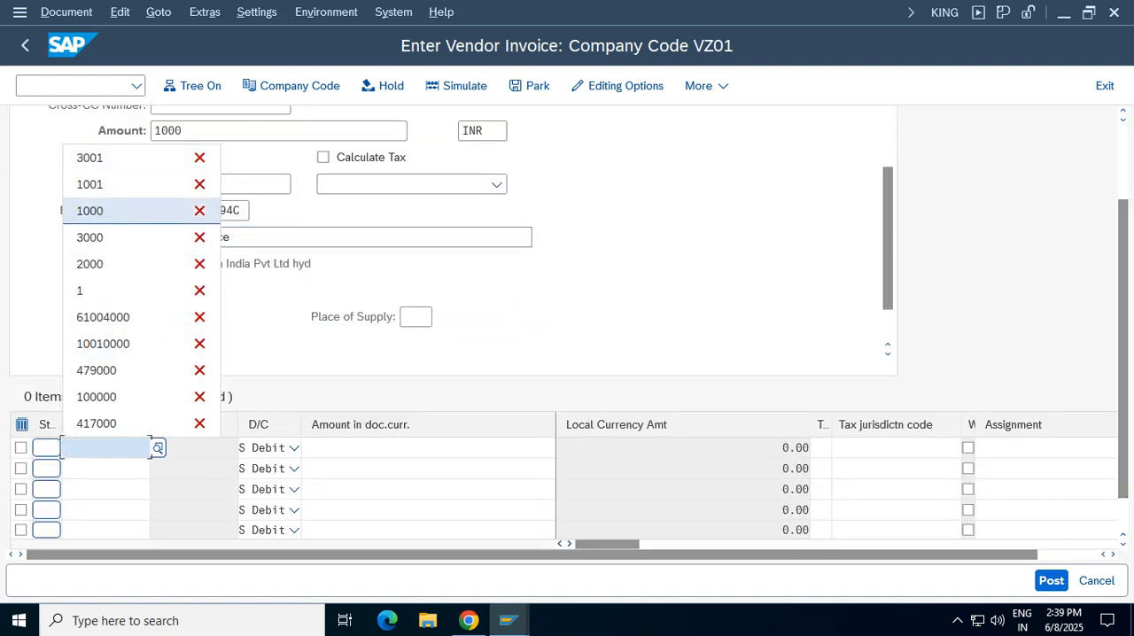
{"action": "key", "text": "Up"}
{"action": "key", "text": "Up"}
{"action": "key", "text": "Return"}
{"action": "key", "text": "Tab"}
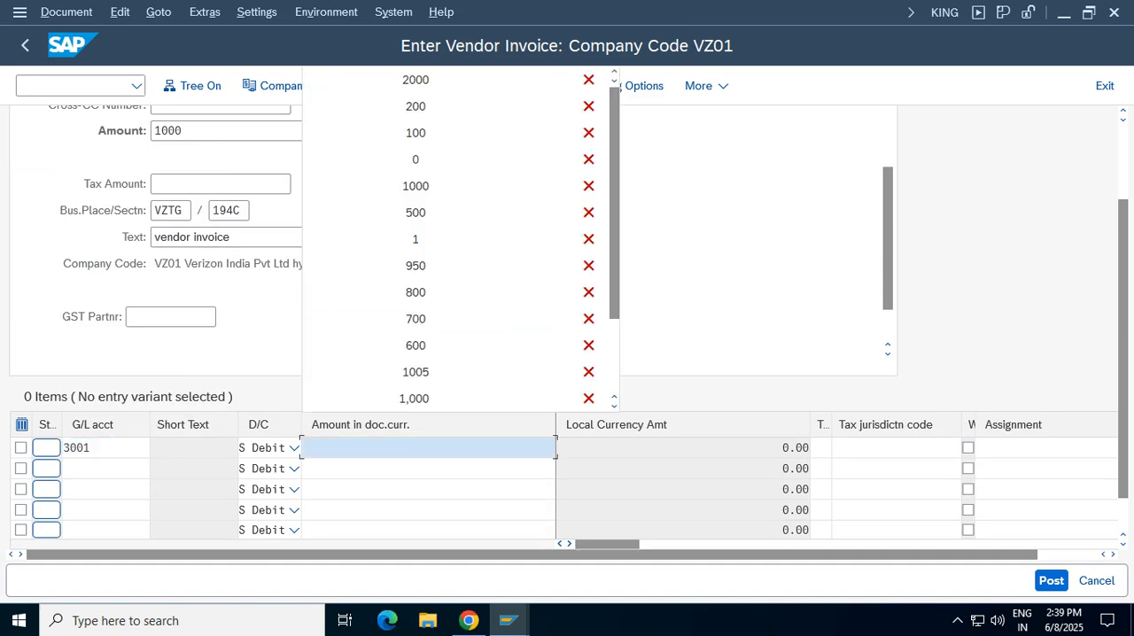
Set the debit amount of the G/L account 3001 line item to 1000 and confirm it
{"action": "key", "text": "Up"}
{"action": "key", "text": "Up"}
{"action": "key", "text": "Up"}
{"action": "key", "text": "Up"}
{"action": "key", "text": "Return"}
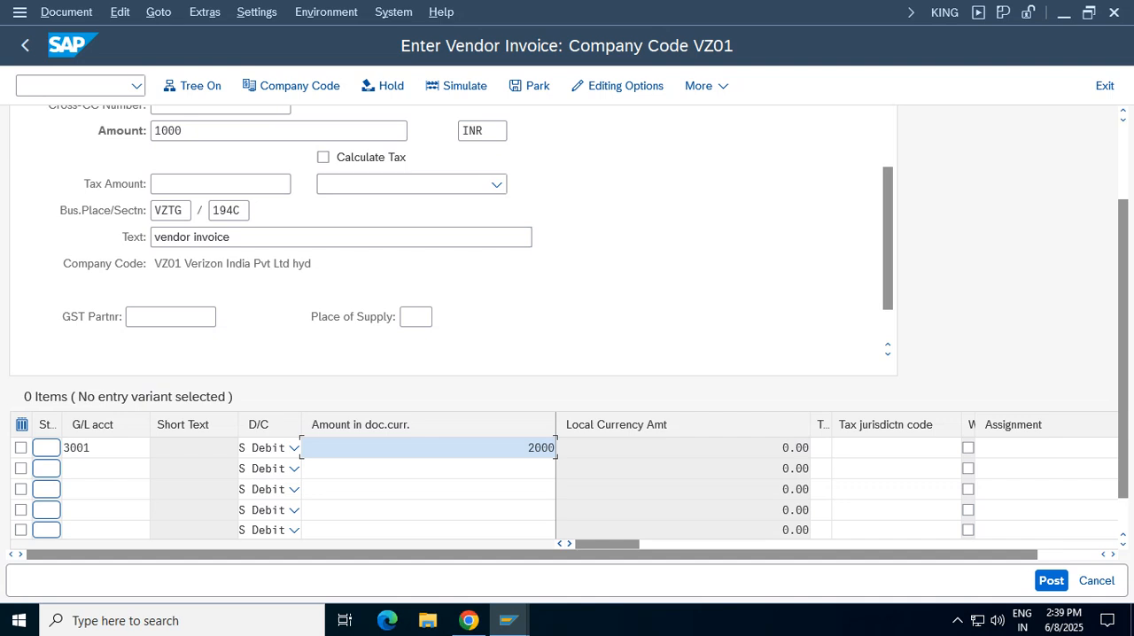
{"action": "key", "text": "BackSpace"}
{"action": "key", "text": "BackSpace"}
{"action": "key", "text": "BackSpace"}
{"action": "key", "text": "BackSpace"}
{"action": "type", "text": "1000"}
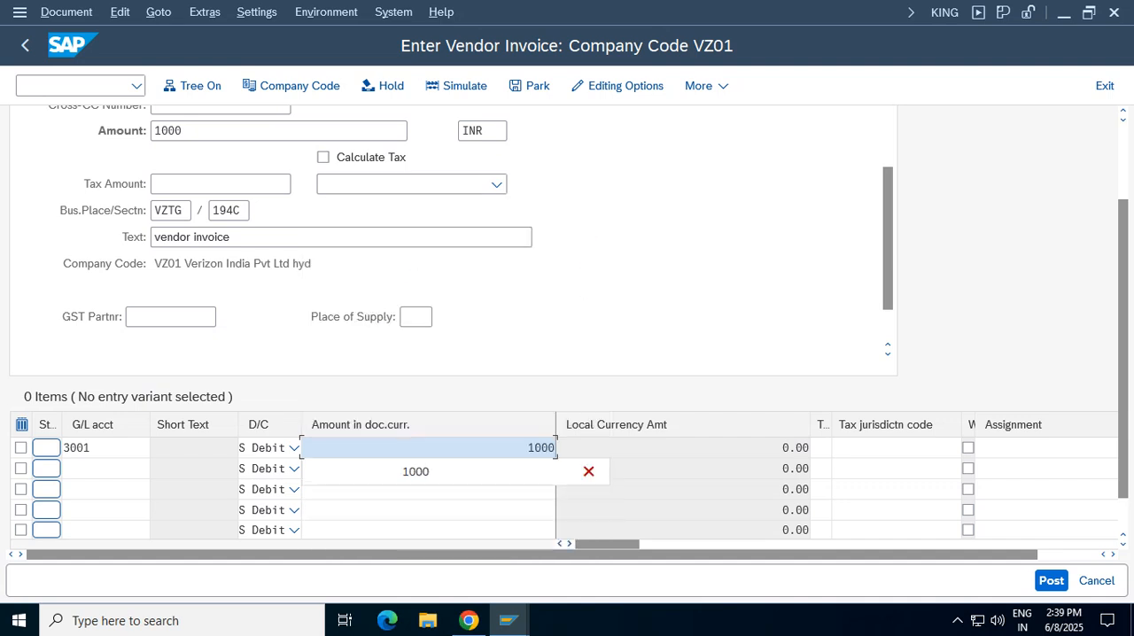
{"action": "key", "text": "Return"}
Assign cost center 100100 to the stationery line item, accept the tax code warning and return to the invoice
{"action": "key", "text": "Return"}
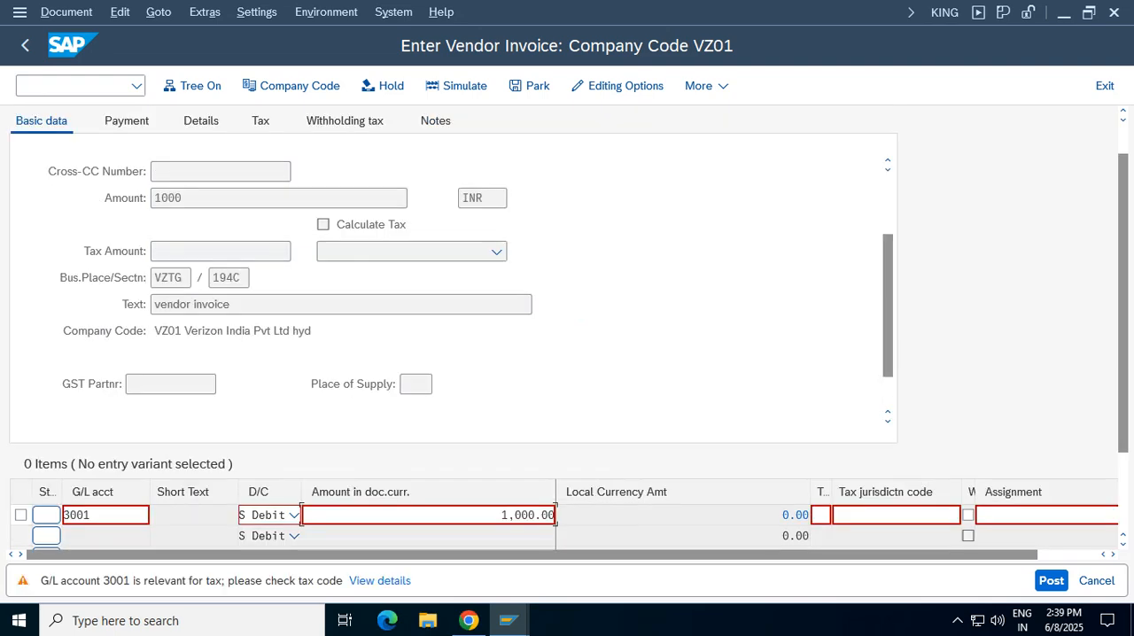
{"action": "key", "text": "Return"}
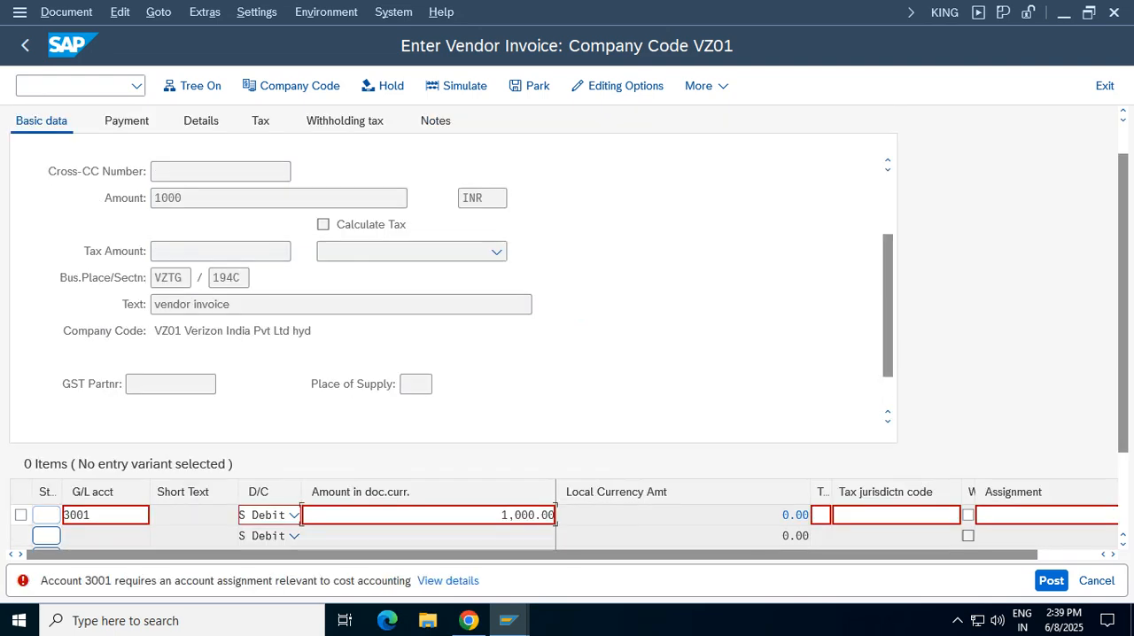
{"action": "key", "text": "Return"}
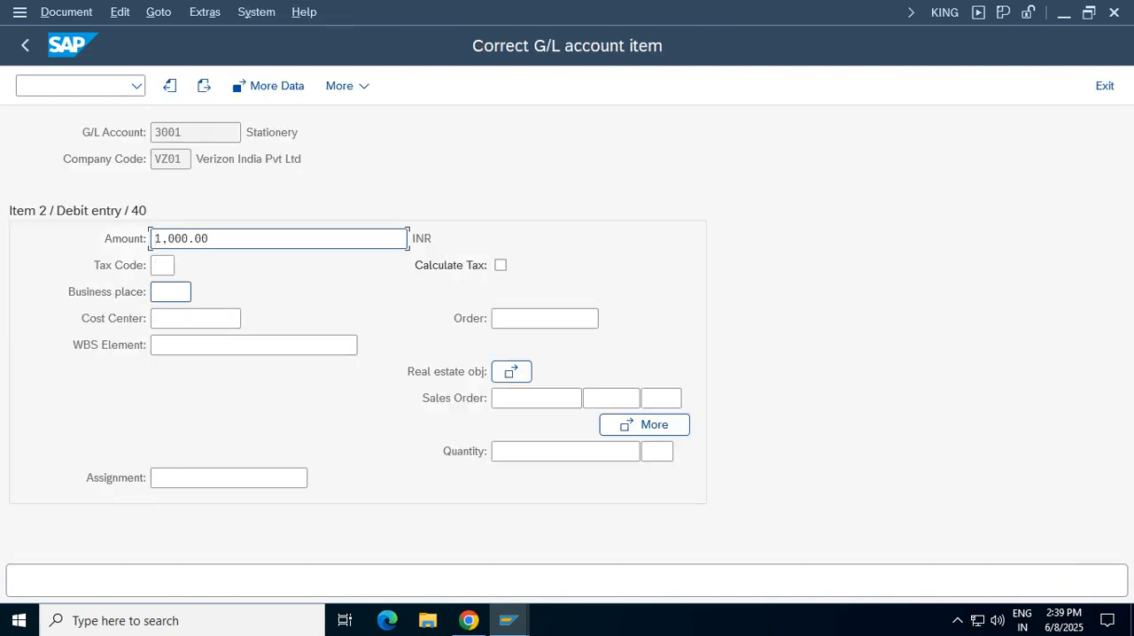
{"action": "left_click", "coordinate": [239, 318]}
{"action": "key", "text": "space"}
{"action": "left_click", "coordinate": [186, 342]}
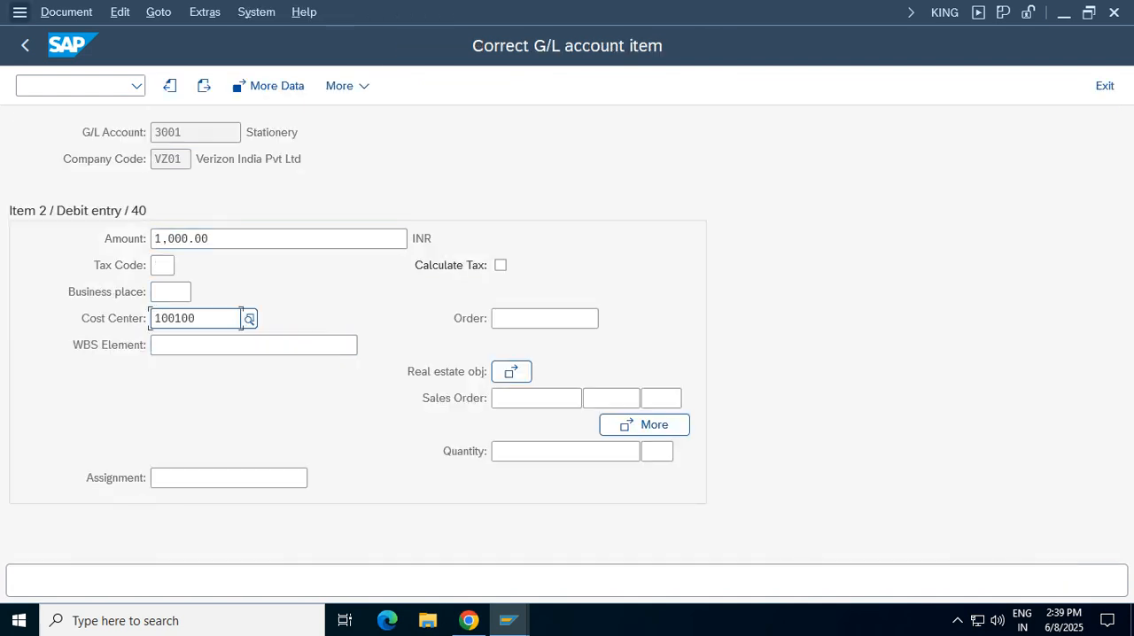
{"action": "left_click", "coordinate": [25, 45]}
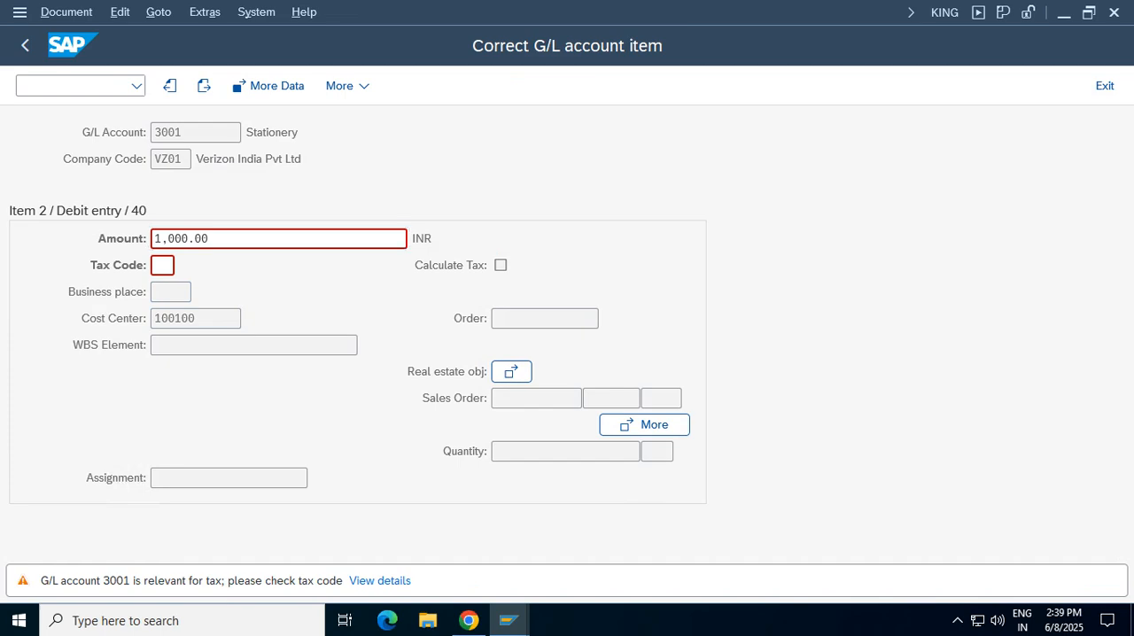
{"action": "key", "text": "Return"}
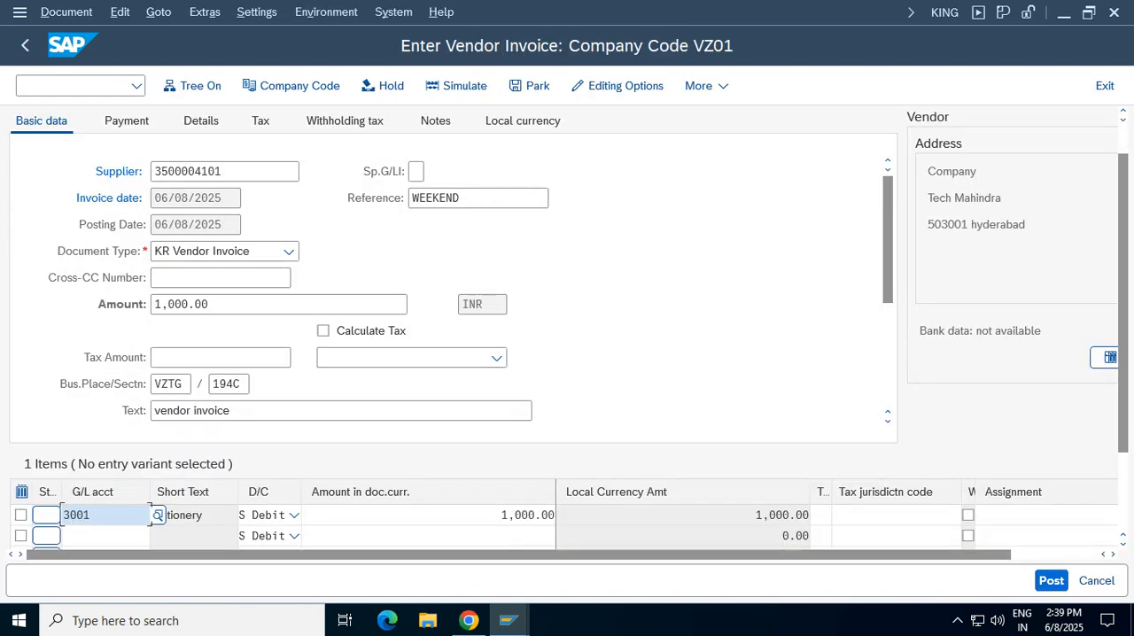
Accept the tax code warnings and check the withholding tax data of the vendor invoice
{"action": "key", "text": "Return"}
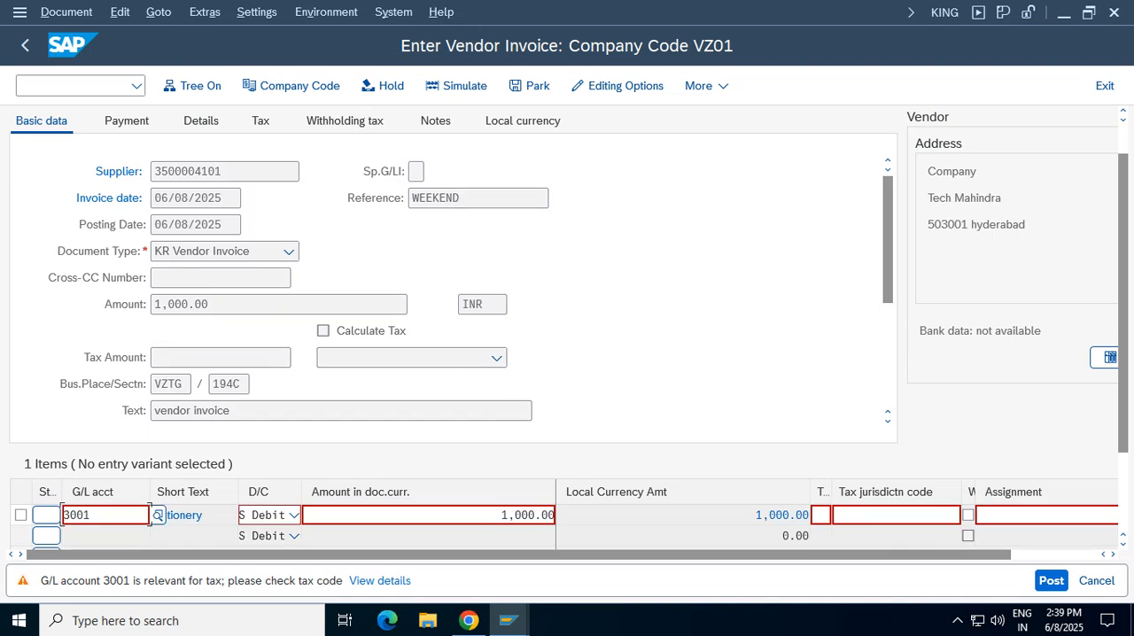
{"action": "key", "text": "Return"}
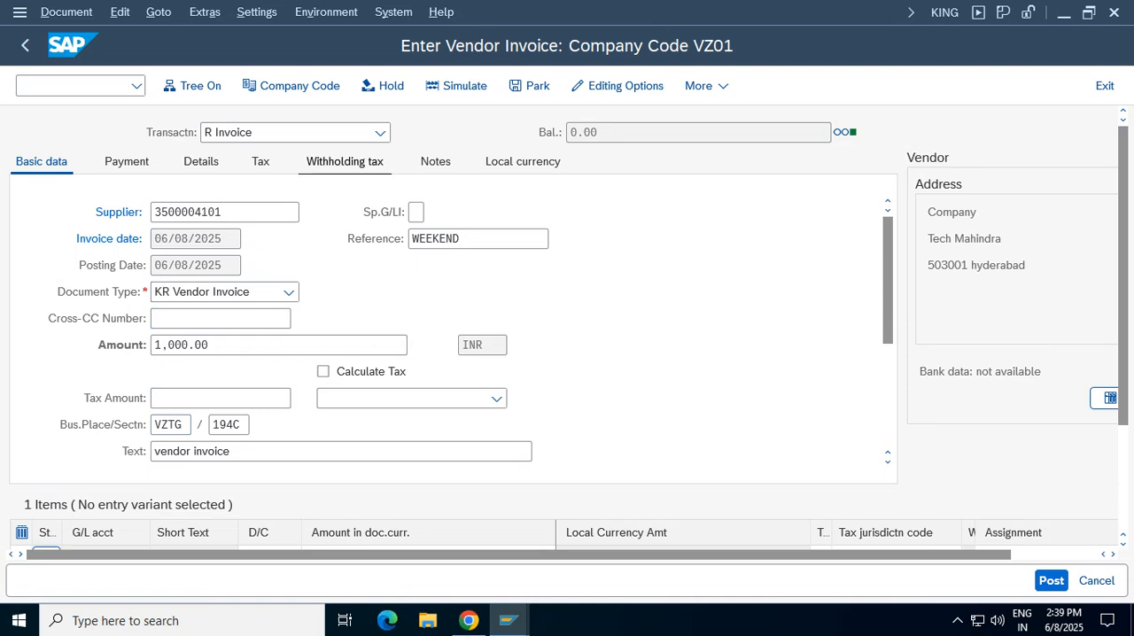
{"action": "left_click", "coordinate": [345, 162]}
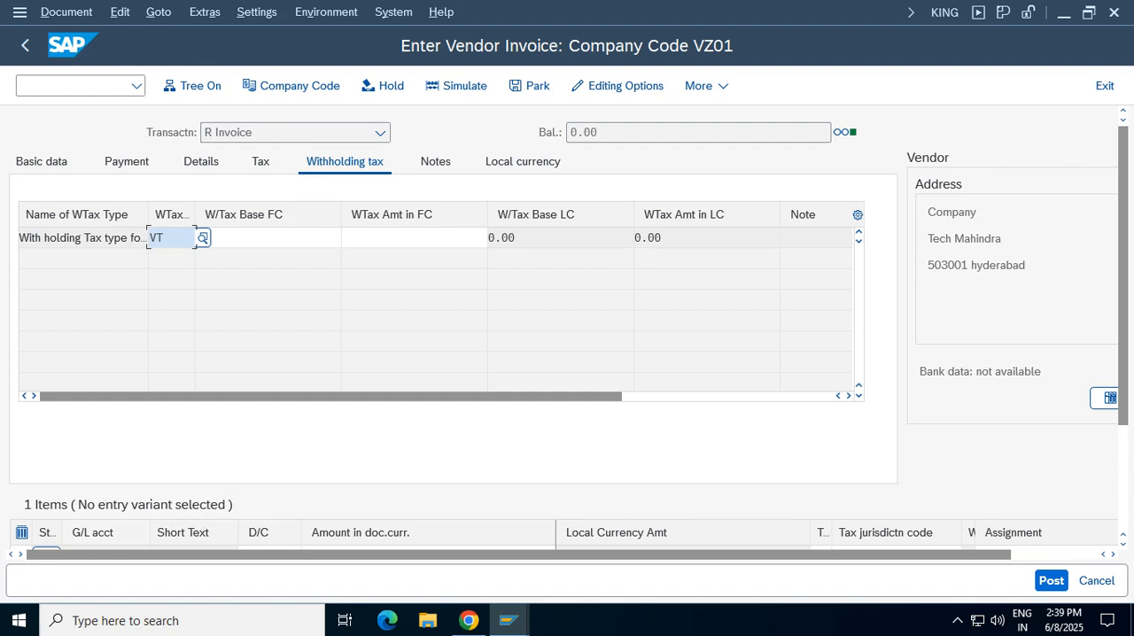
{"action": "key", "text": "Return"}
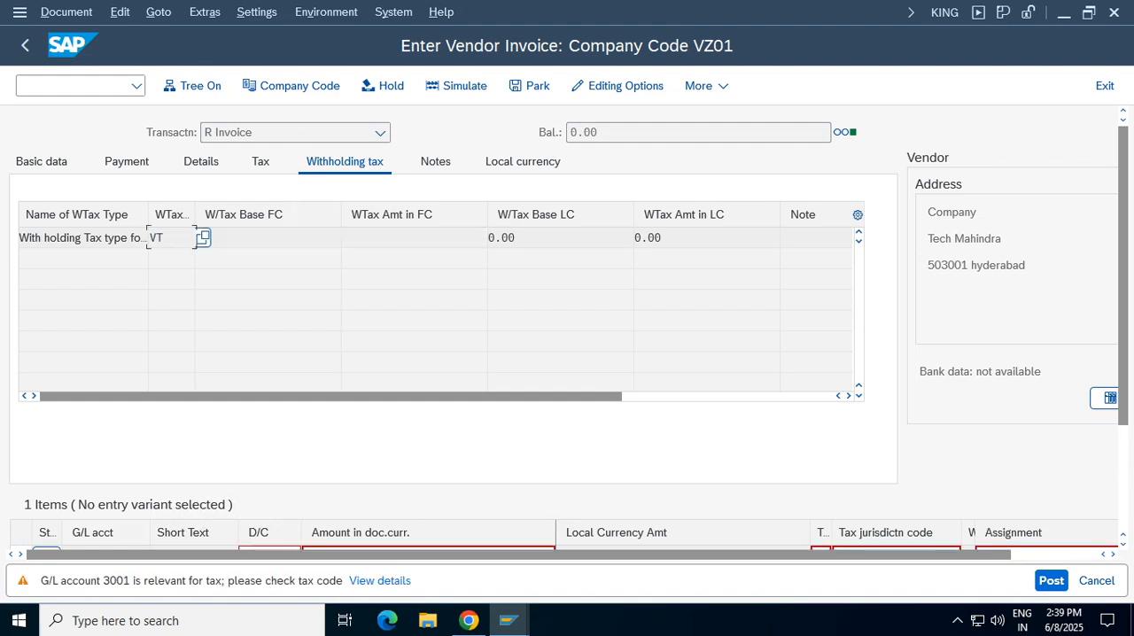
{"action": "key", "text": "Return"}
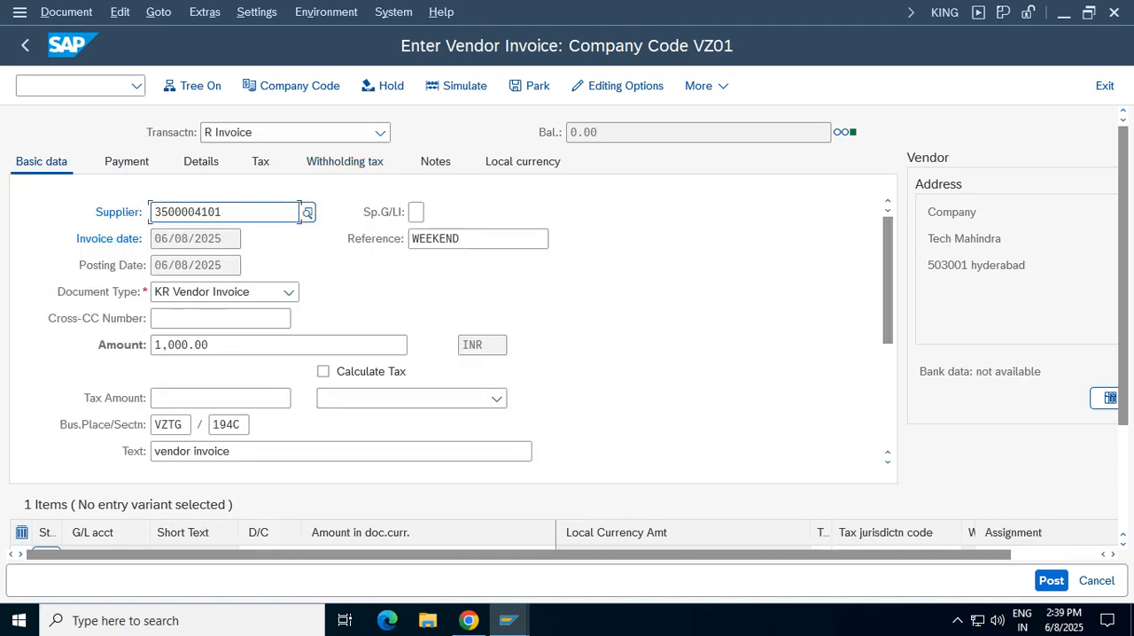
Simulate the vendor invoice and open the detailed explanation of the resulting message
{"action": "left_click", "coordinate": [456, 85]}
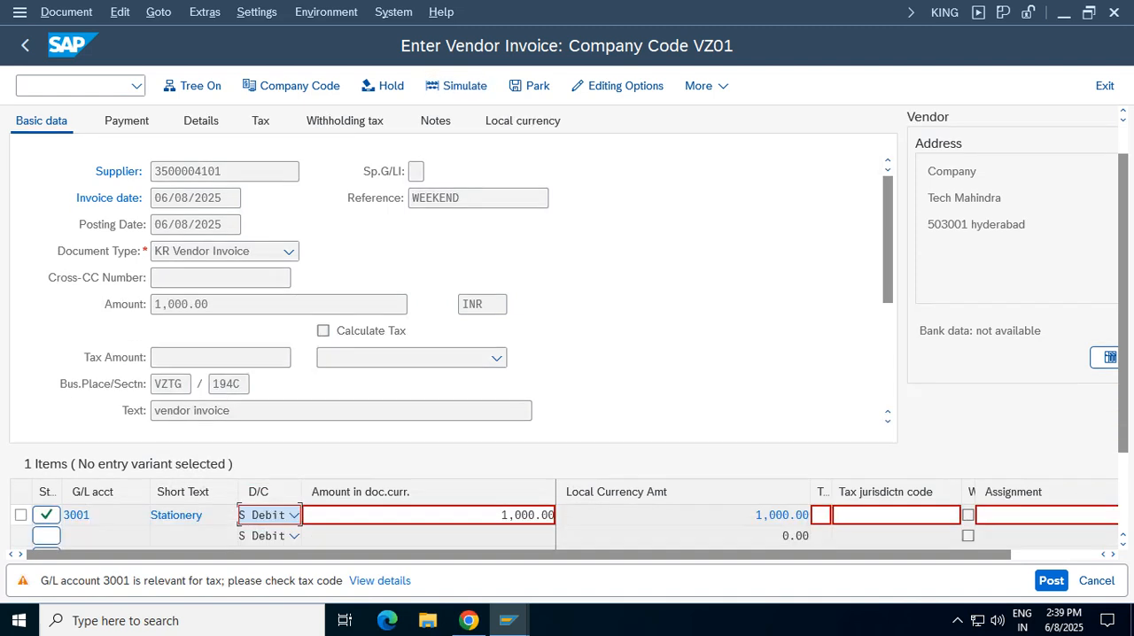
{"action": "key", "text": "Return"}
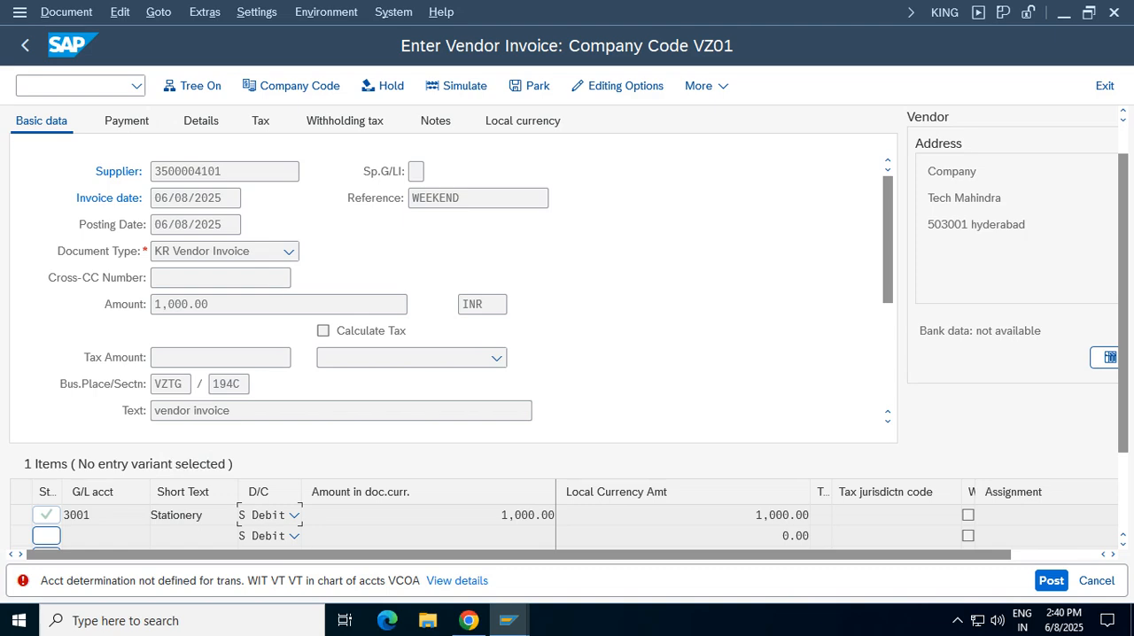
{"action": "left_click", "coordinate": [457, 580]}
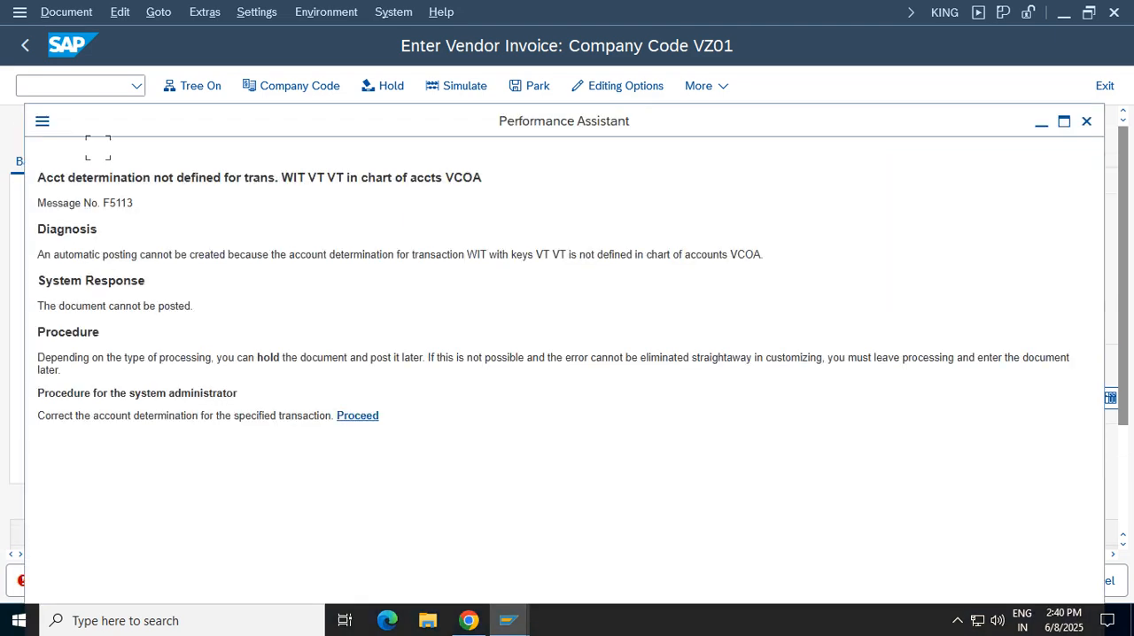
Proceed to account determination for chart of accounts VCOA and enter VT as both withholding tax keys of transaction WIT
{"action": "left_click", "coordinate": [357, 481]}
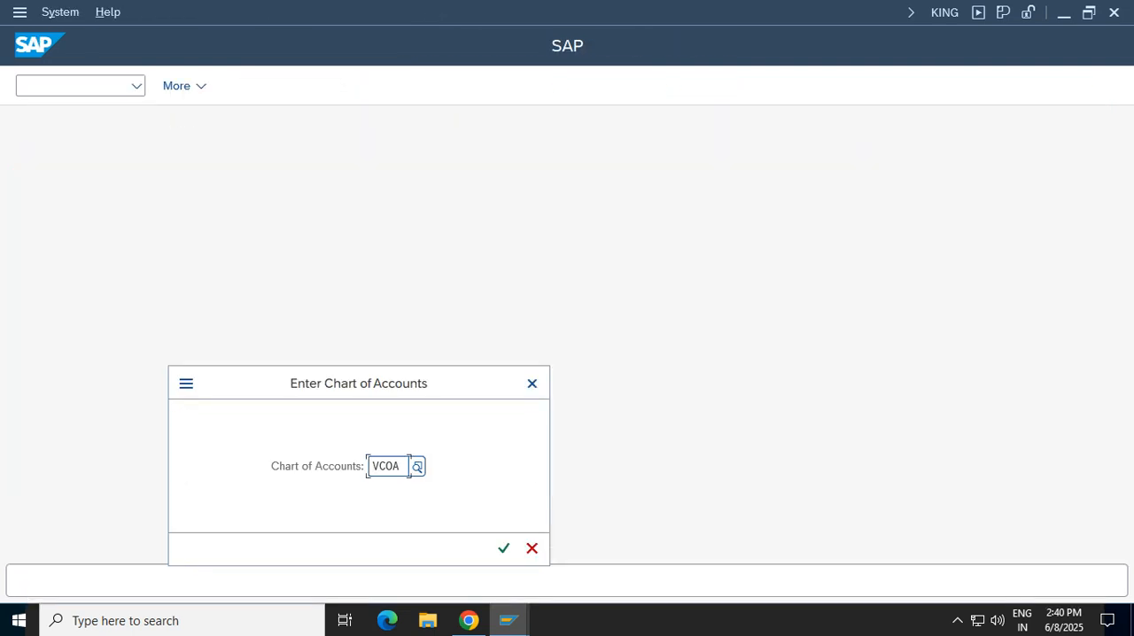
{"action": "key", "text": "Return"}
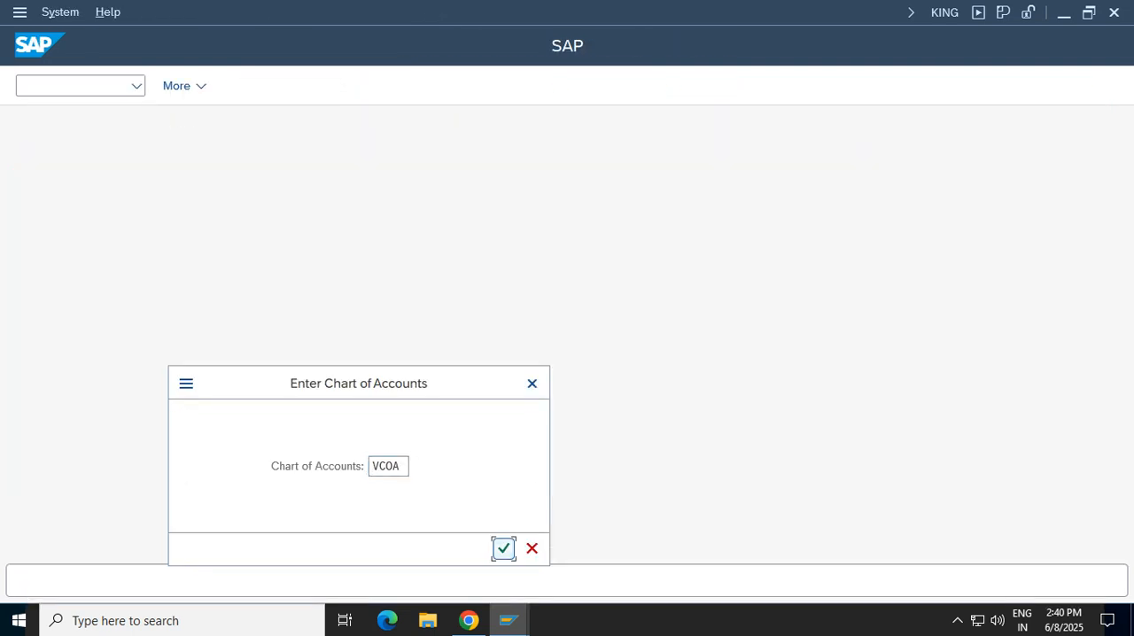
{"action": "left_click", "coordinate": [148, 263]}
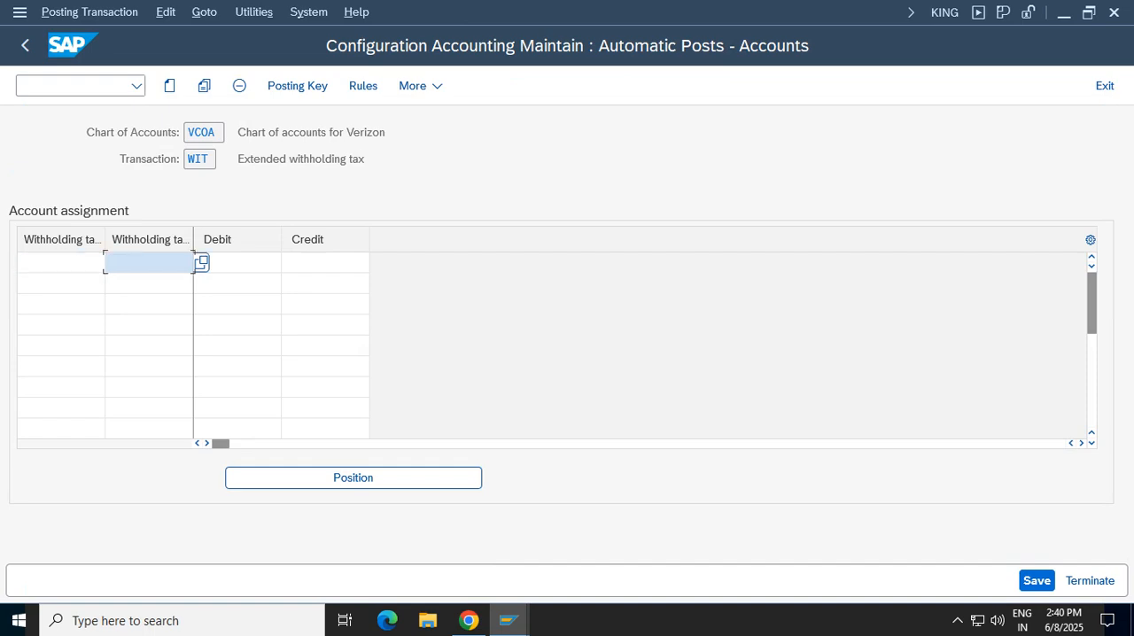
{"action": "left_click", "coordinate": [60, 263]}
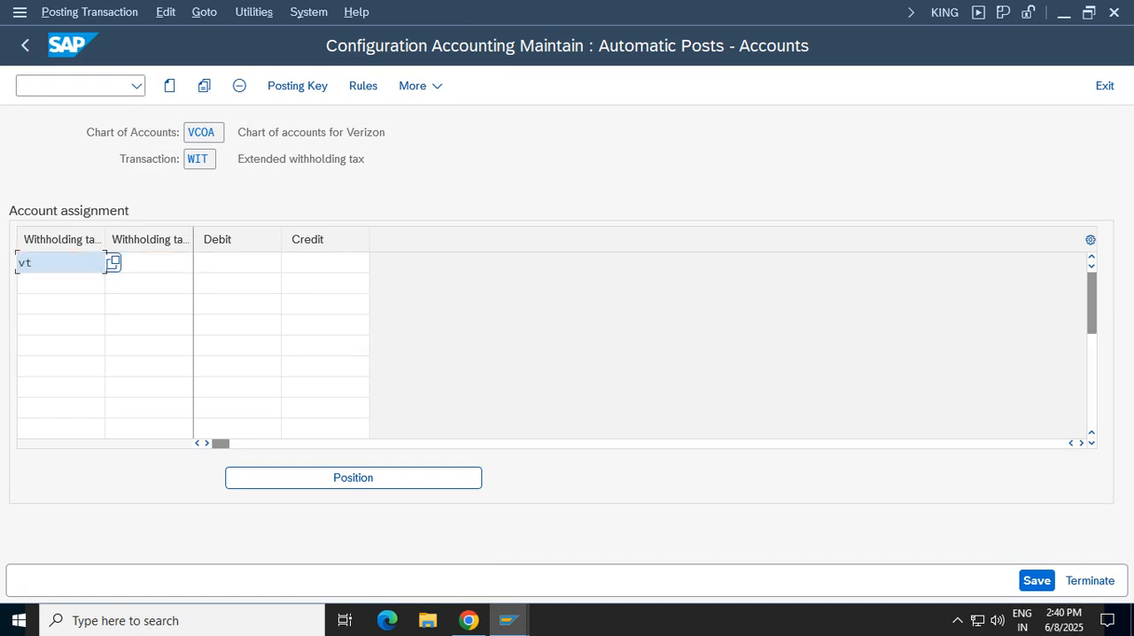
{"action": "key", "text": "Tab"}
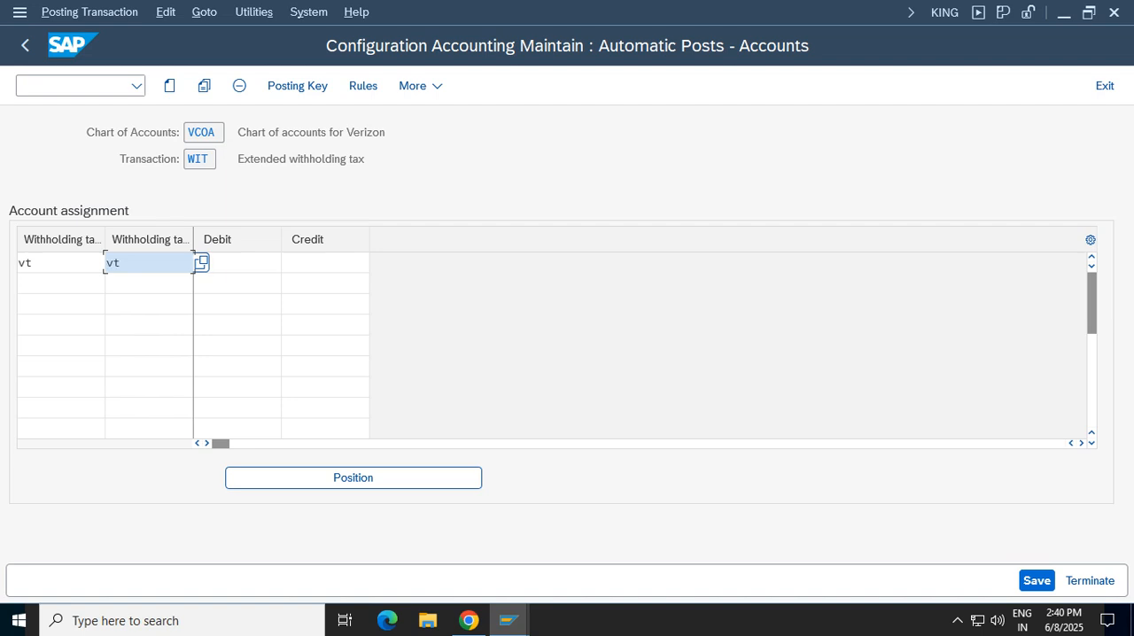
{"action": "key", "text": "Tab"}
{"action": "type", "text": "t"}
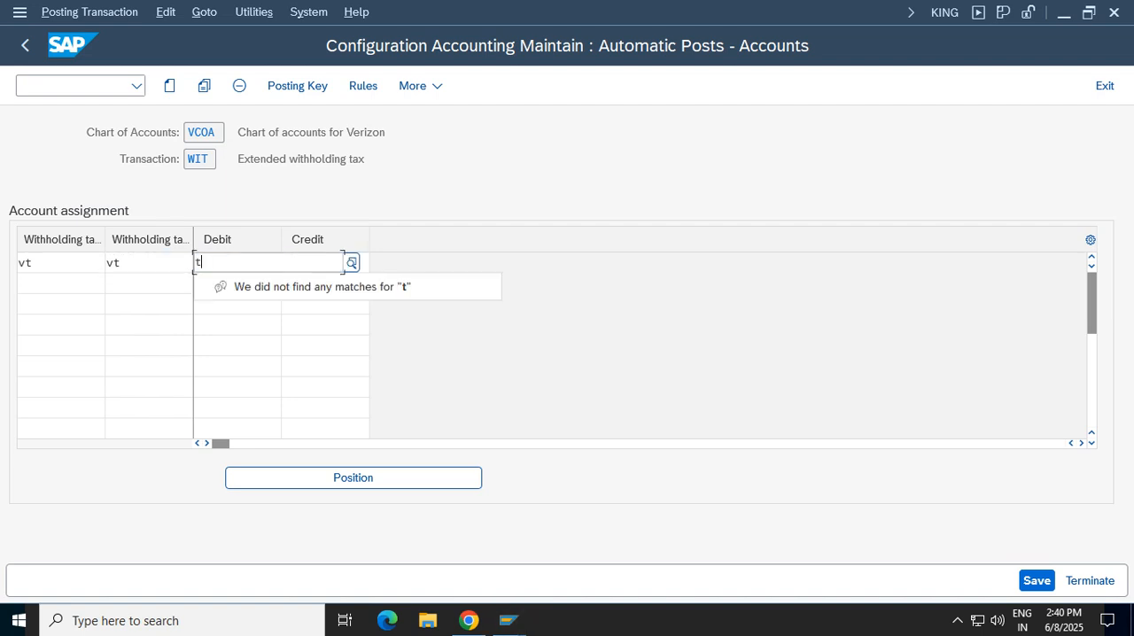
{"action": "key", "text": "BackSpace"}
Open central G/L account editing in a new session
{"action": "left_click", "coordinate": [73, 86]}
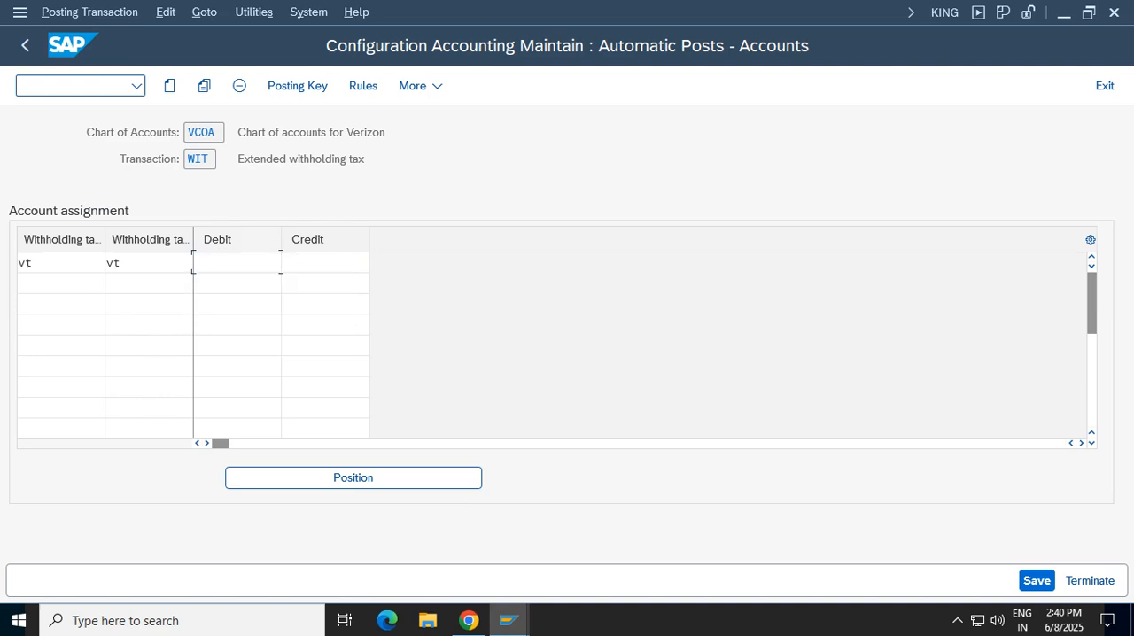
{"action": "type", "text": "/o"}
{"action": "type", "text": "ob40"}
{"action": "key", "text": "Return"}
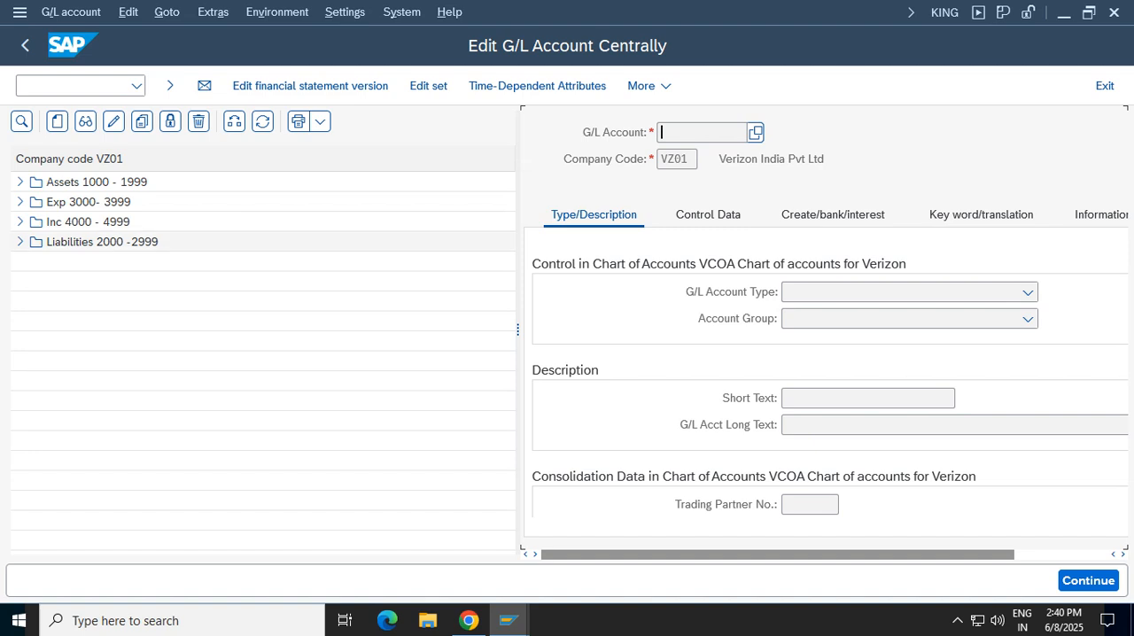
Review the accounts under Liabilities 2000 - 2999 and start creating G/L account 2002 in company code VZ01
{"action": "left_click", "coordinate": [21, 242]}
{"action": "left_click", "coordinate": [102, 242]}
{"action": "left_click", "coordinate": [137, 263]}
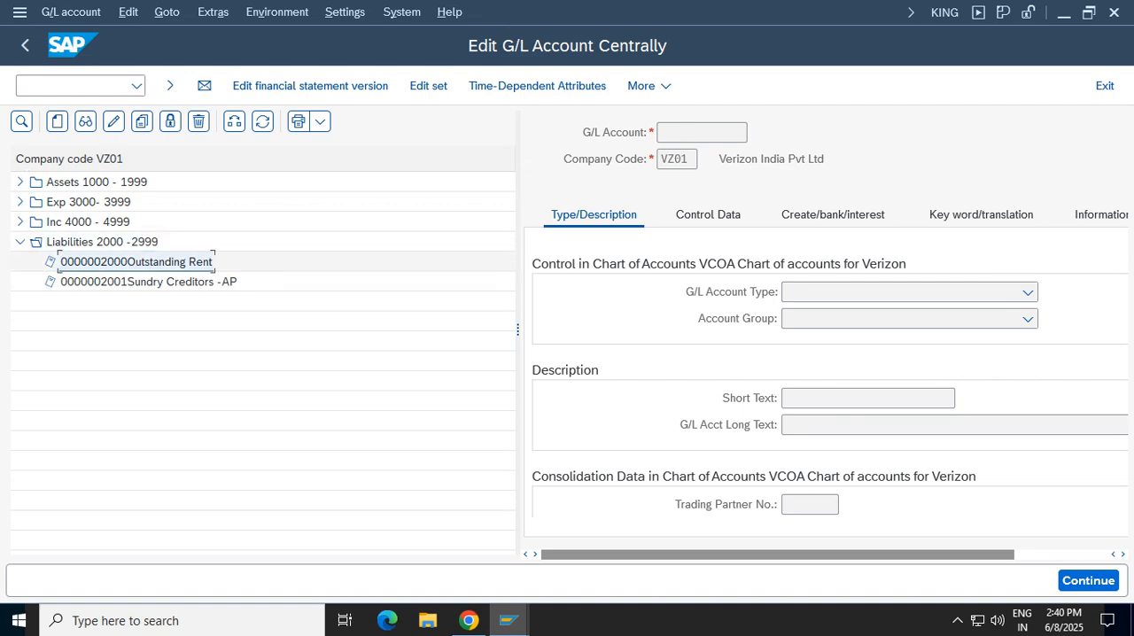
{"action": "left_click", "coordinate": [102, 241]}
{"action": "left_click", "coordinate": [148, 281]}
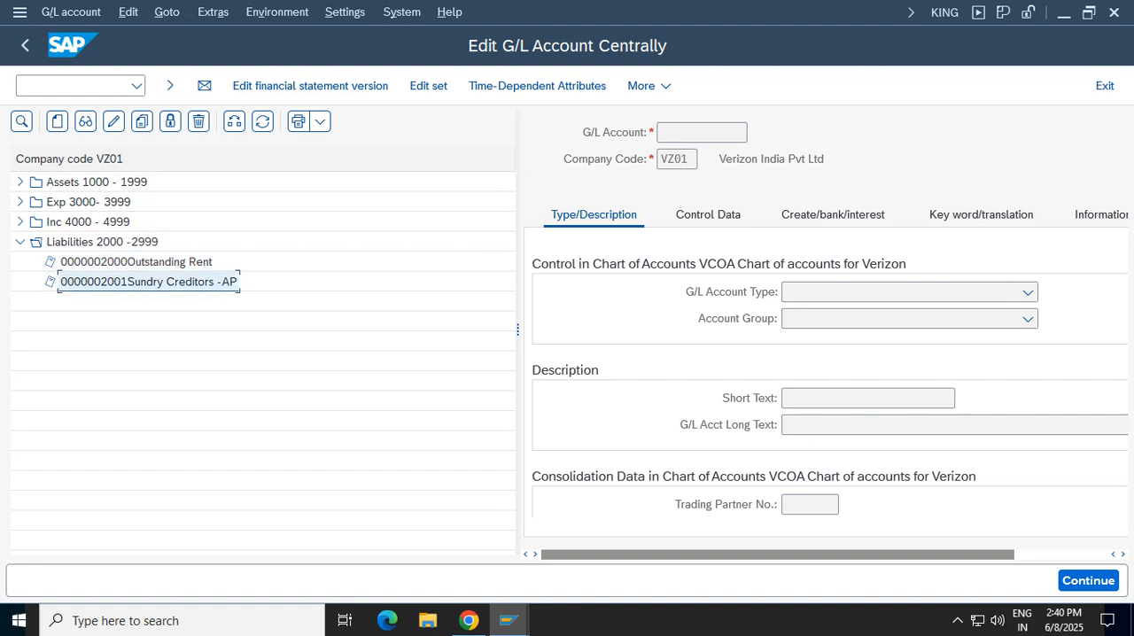
{"action": "left_click", "coordinate": [57, 121]}
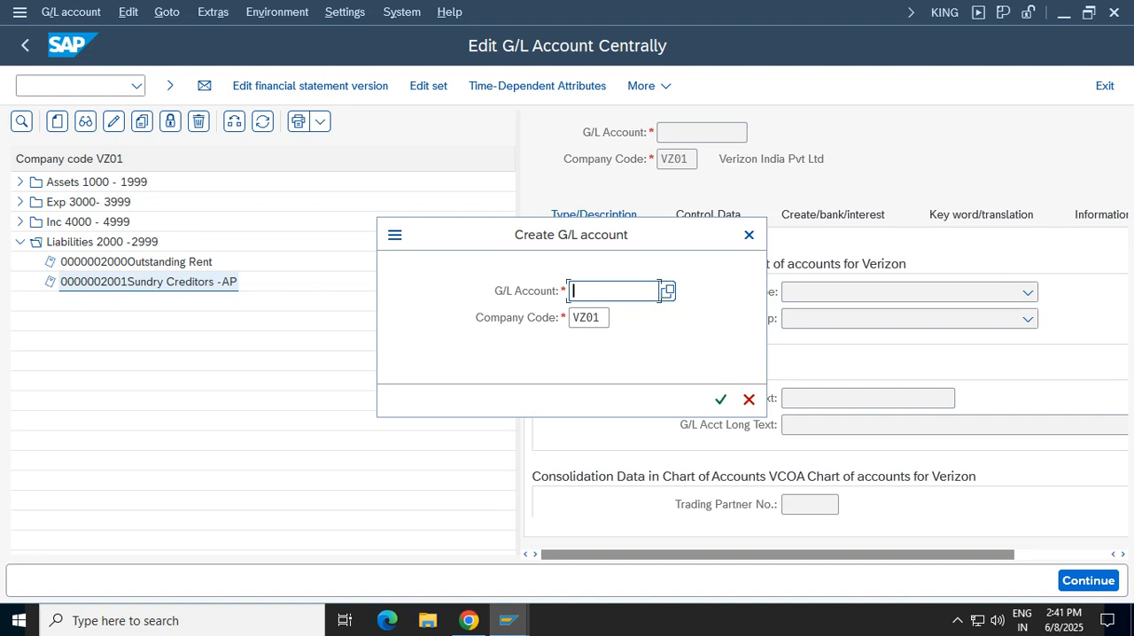
{"action": "type", "text": "2002"}
{"action": "key", "text": "Return"}
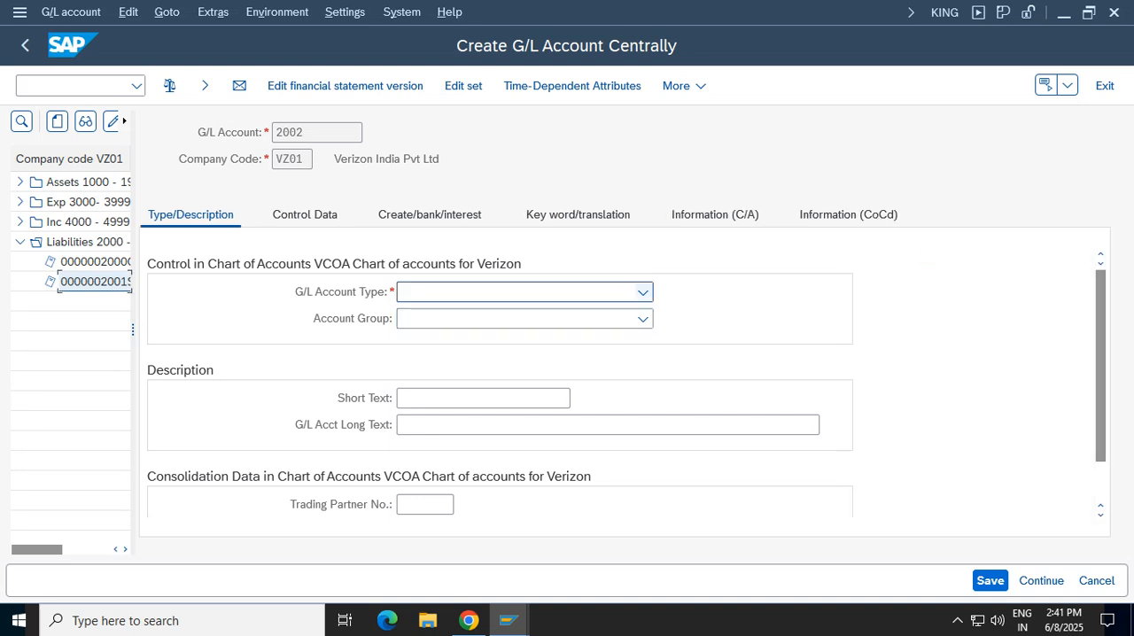
Set G/L account 2002's type to Balance Sheet Account and its account group to Liabilities 2000 -2999
{"action": "left_click", "coordinate": [644, 292]}
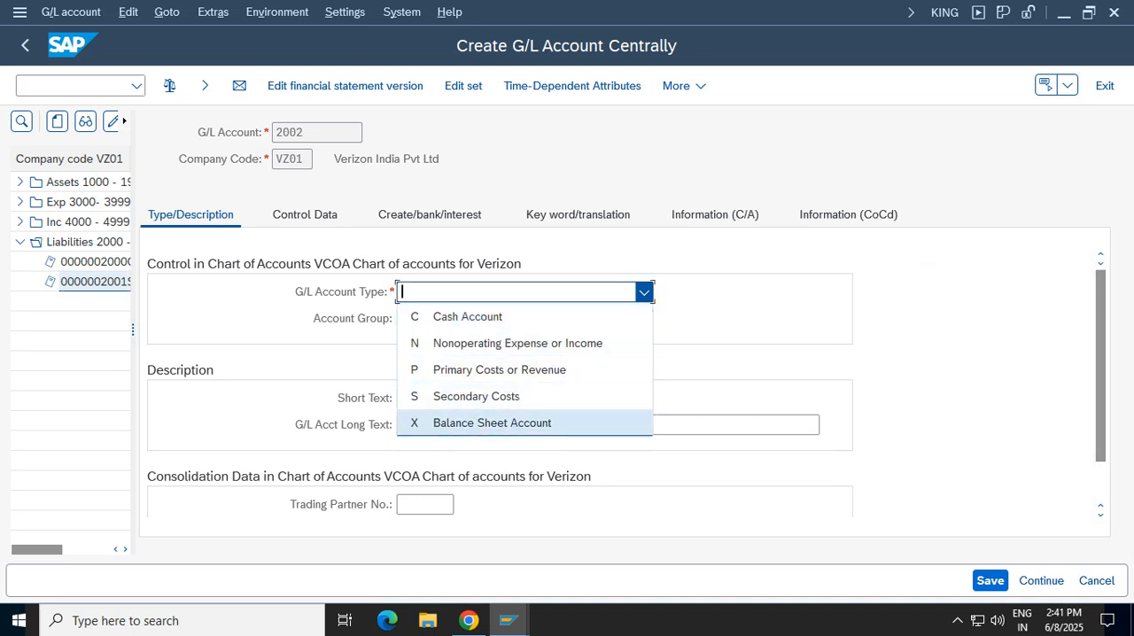
{"action": "left_click", "coordinate": [493, 424]}
{"action": "left_click", "coordinate": [644, 319]}
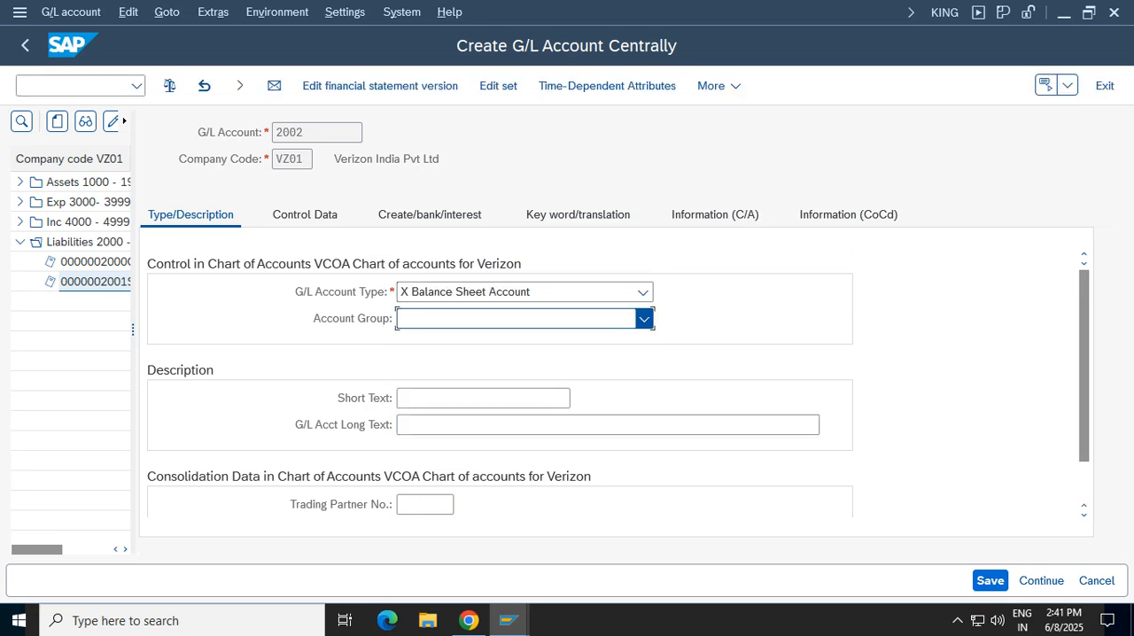
{"action": "left_click", "coordinate": [492, 423]}
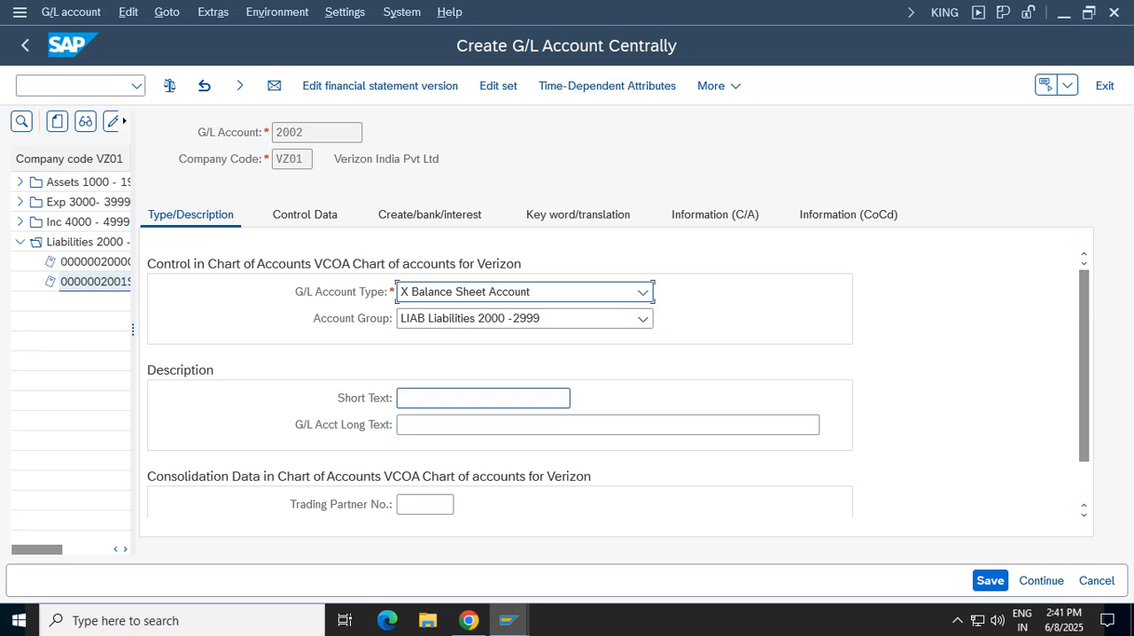
Enter TDS Payable as both the short text and the long text of G/L account 2002
{"action": "left_click", "coordinate": [483, 399]}
{"action": "type", "text": "TDS"}
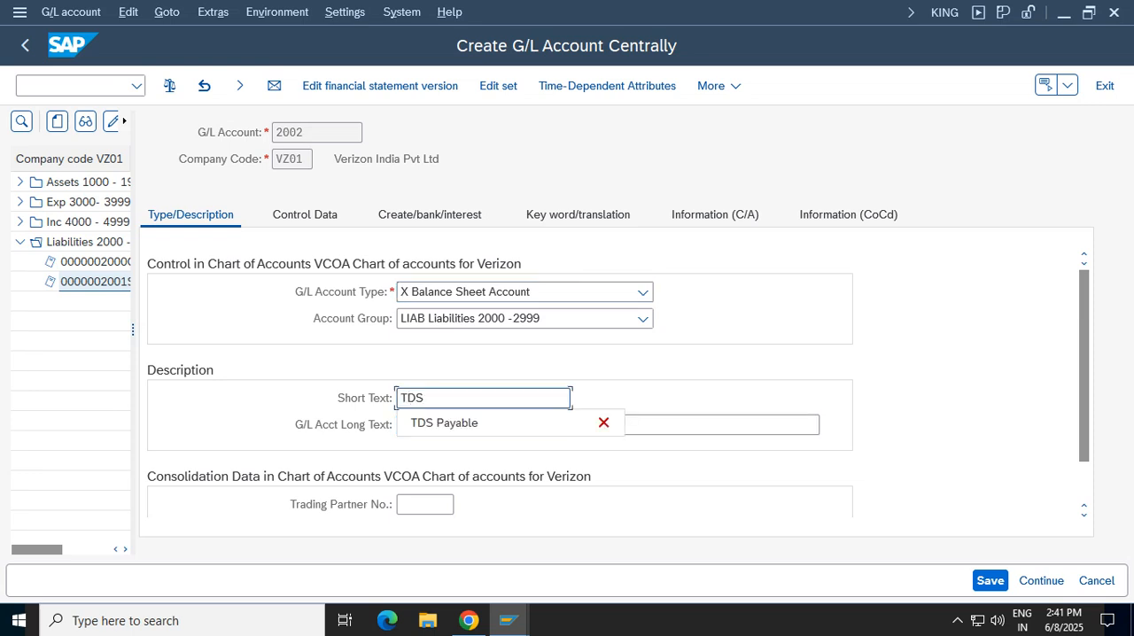
{"action": "type", "text": " Payable"}
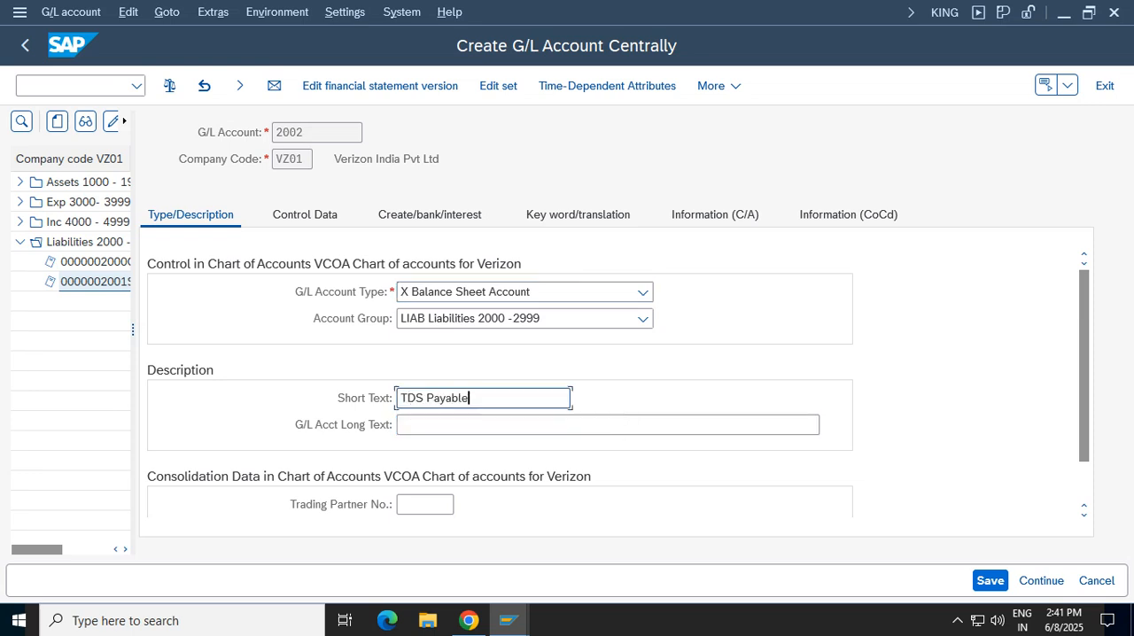
{"action": "key", "text": "Tab"}
{"action": "type", "text": "TDS "}
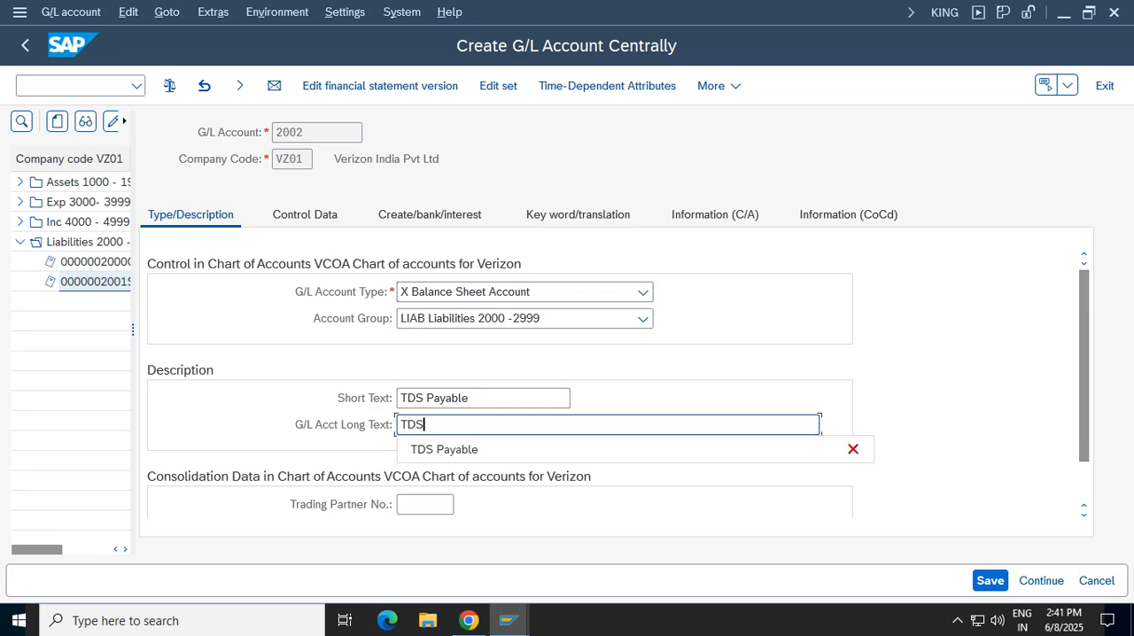
{"action": "type", "text": "Payable"}
Enable open item management for account 2002 and set its sort key to 001
{"action": "left_click", "coordinate": [305, 215]}
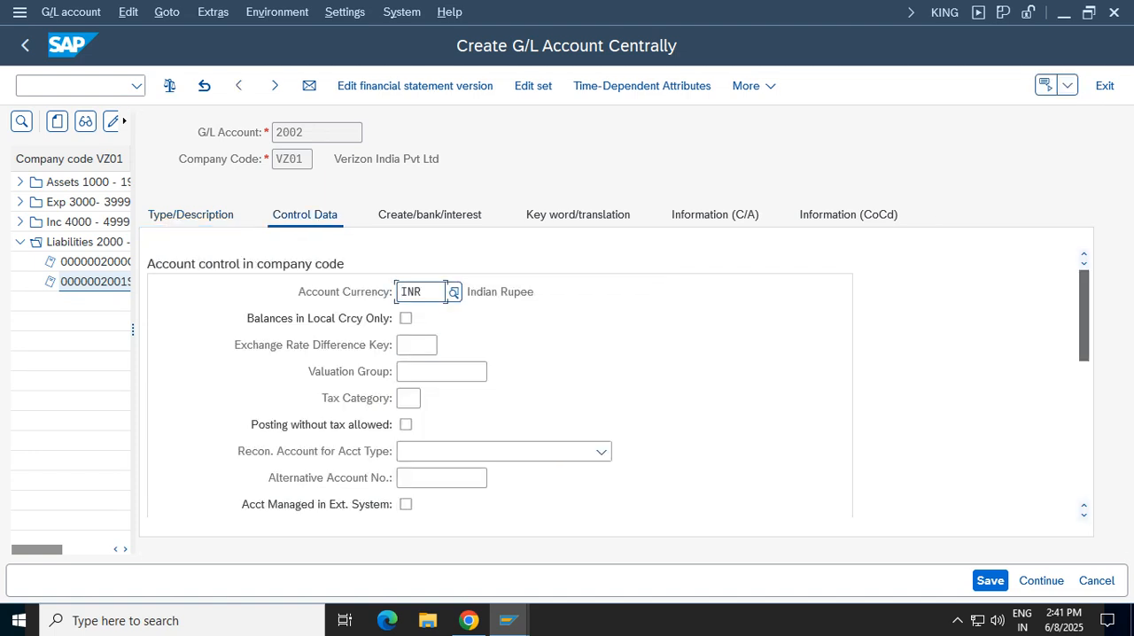
{"action": "scroll", "coordinate": [618, 371], "scroll_direction": "down", "scroll_amount": 1}
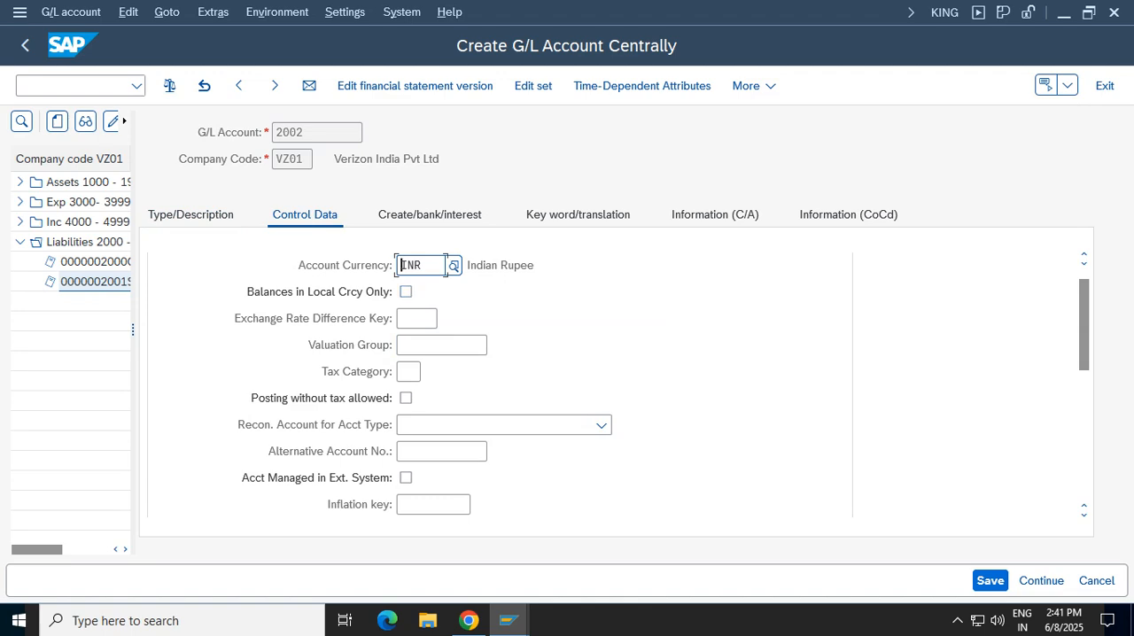
{"action": "scroll", "coordinate": [619, 383], "scroll_direction": "down", "scroll_amount": 4}
{"action": "scroll", "coordinate": [618, 383], "scroll_direction": "down", "scroll_amount": 3}
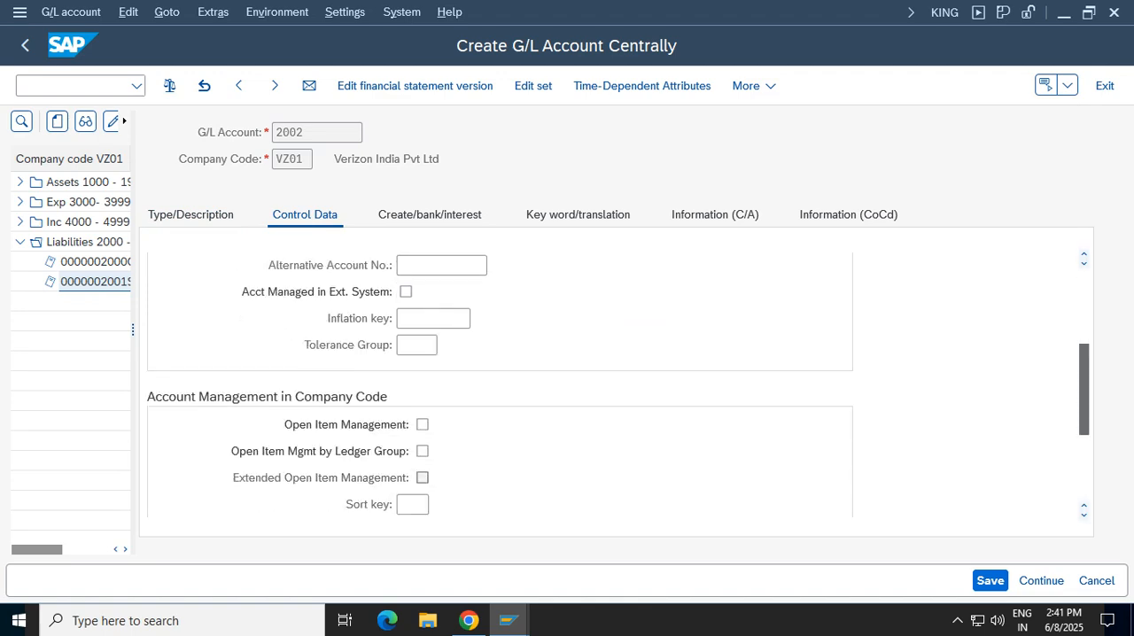
{"action": "left_click", "coordinate": [422, 426]}
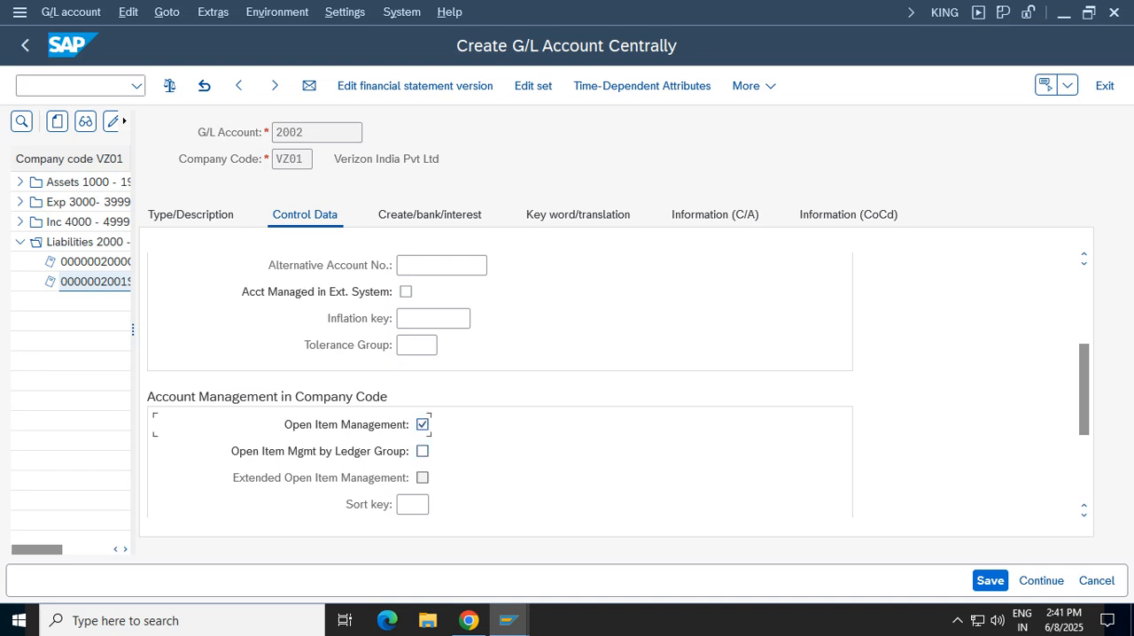
{"action": "scroll", "coordinate": [499, 385], "scroll_direction": "down", "scroll_amount": 2}
{"action": "left_click", "coordinate": [412, 451]}
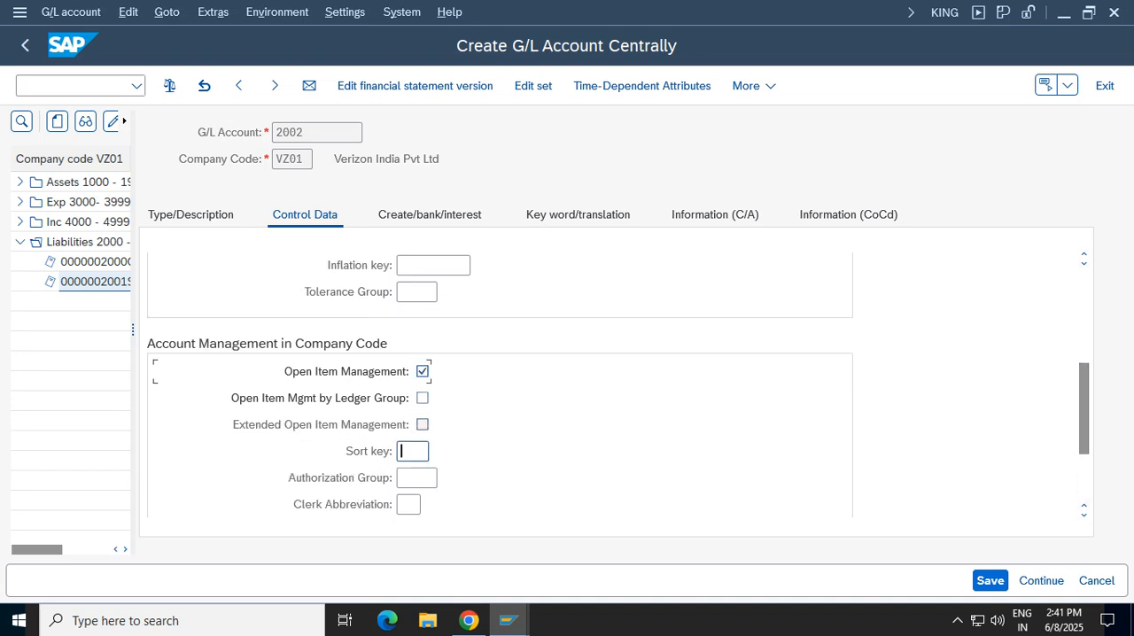
{"action": "left_click", "coordinate": [421, 476]}
Set the field status group of account 2002 to G001
{"action": "left_click", "coordinate": [430, 214]}
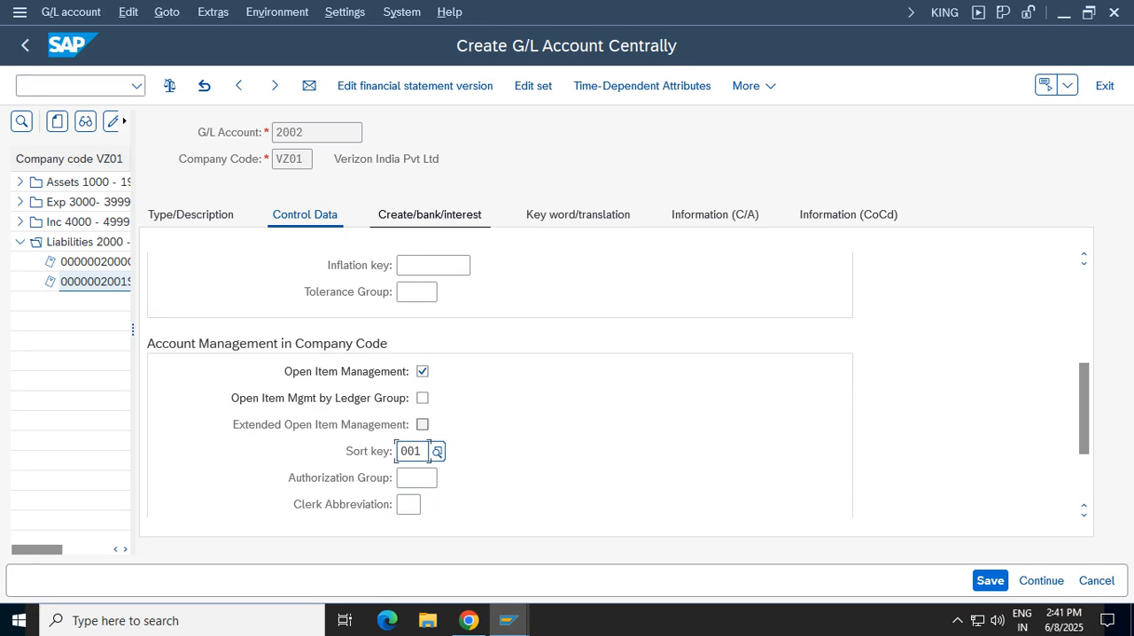
{"action": "left_click", "coordinate": [407, 291]}
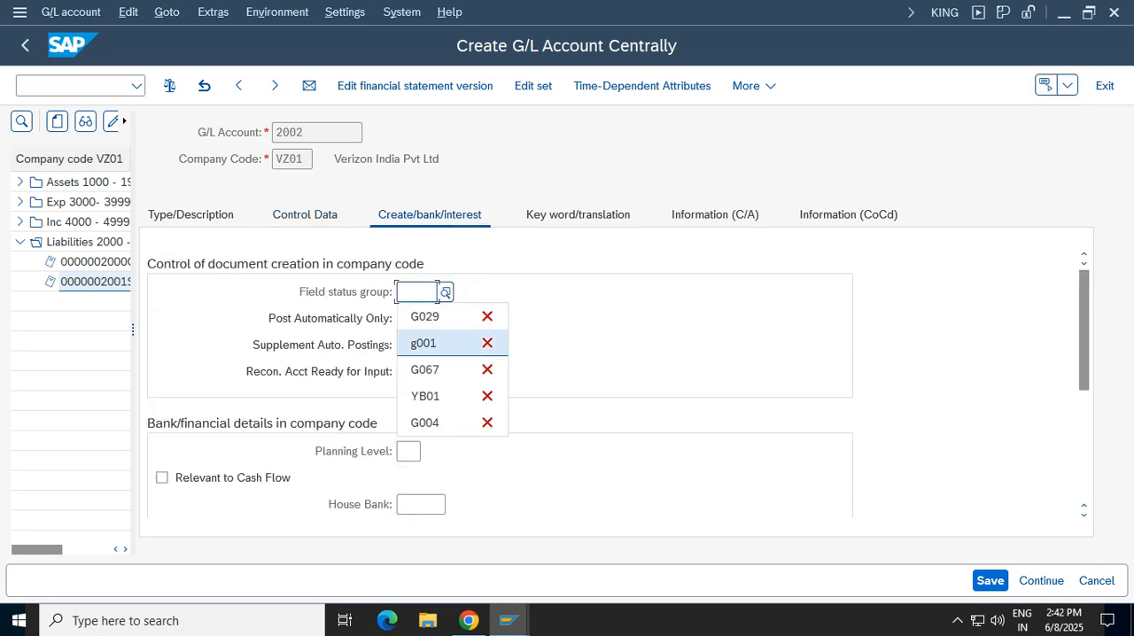
{"action": "left_click", "coordinate": [426, 343]}
{"action": "key", "text": "Return"}
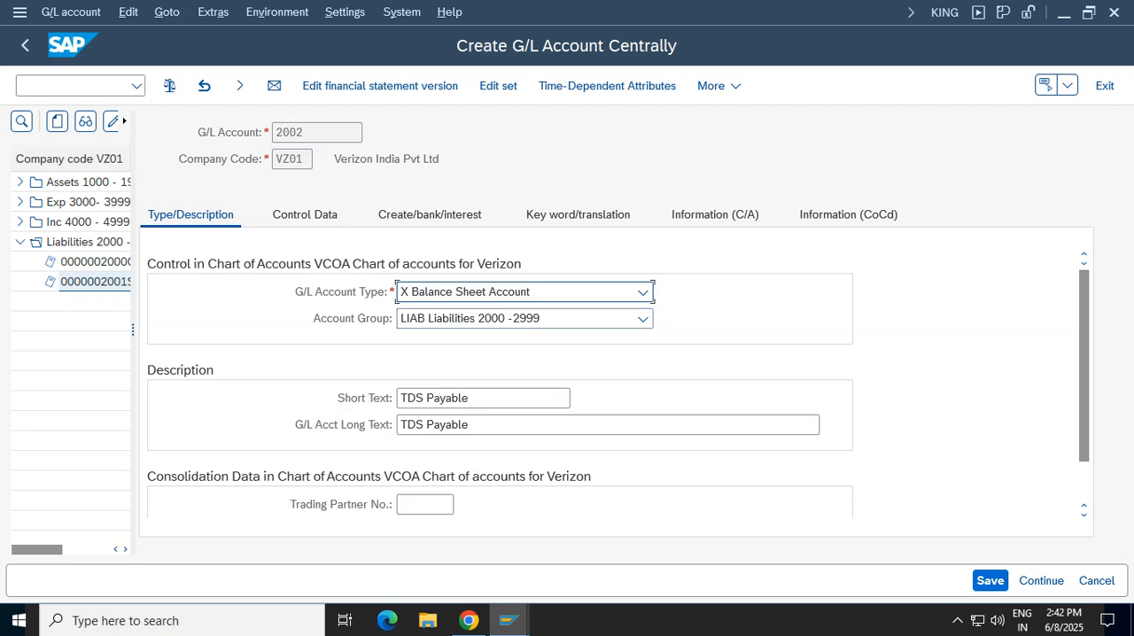
Recheck the control data and field status group of account 2002 and save the account
{"action": "left_click", "coordinate": [304, 215]}
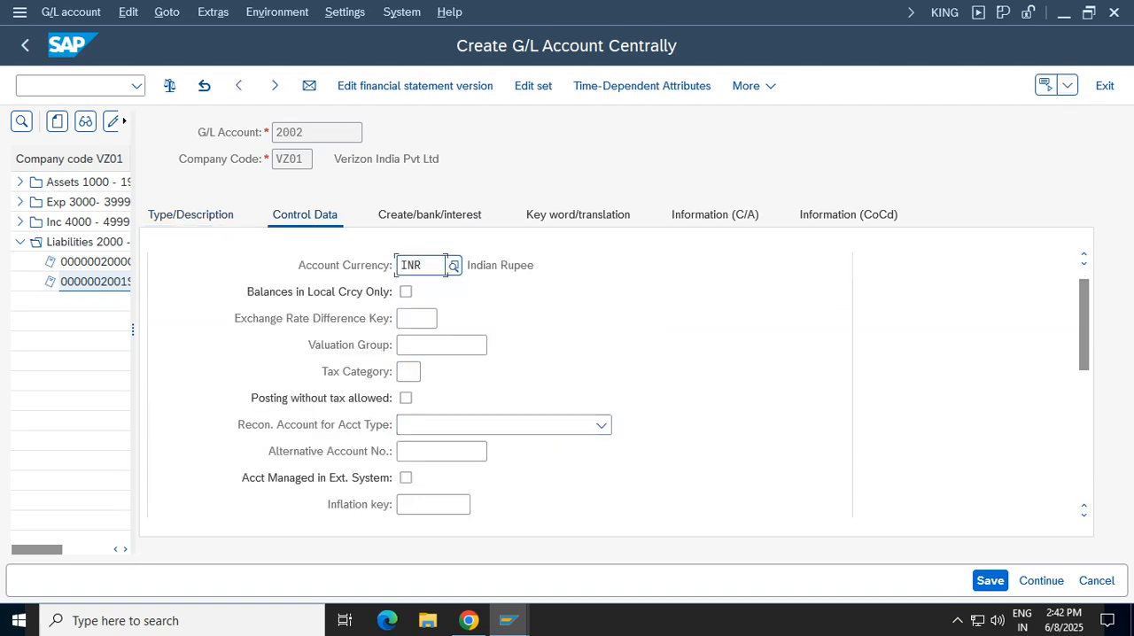
{"action": "scroll", "coordinate": [500, 385], "scroll_direction": "down", "scroll_amount": 3}
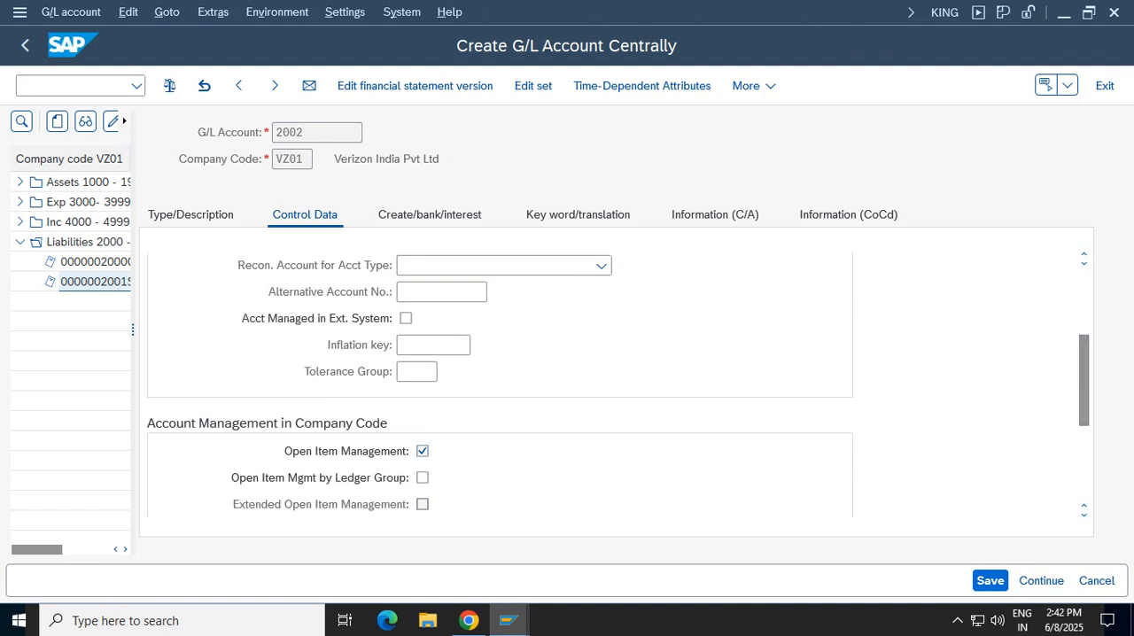
{"action": "left_click", "coordinate": [429, 214]}
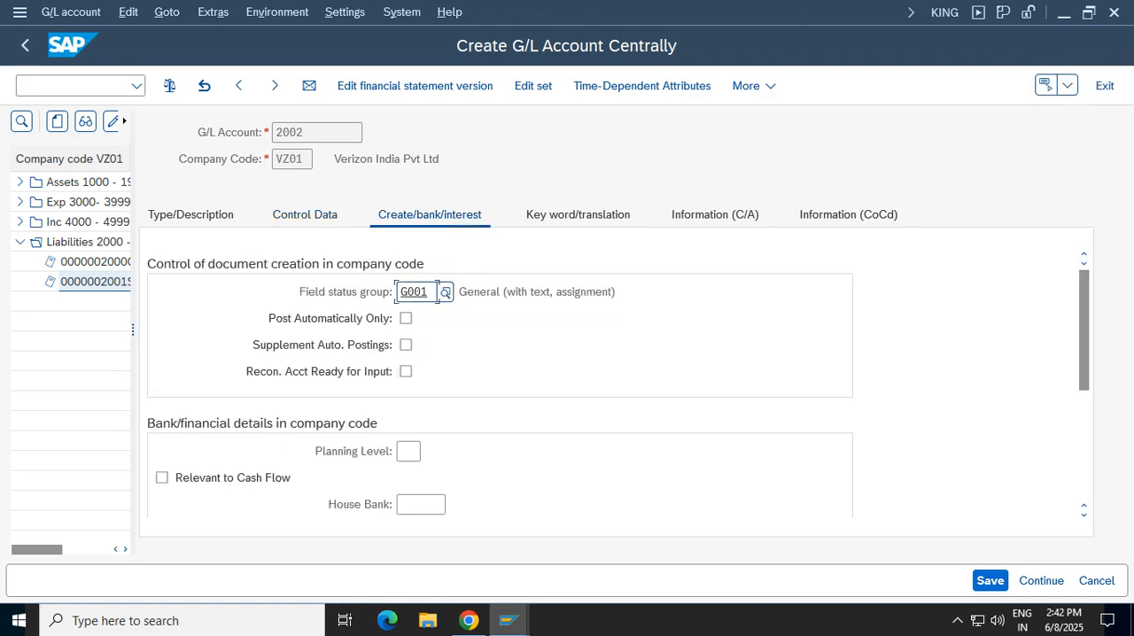
{"action": "key", "text": "ctrl+s"}
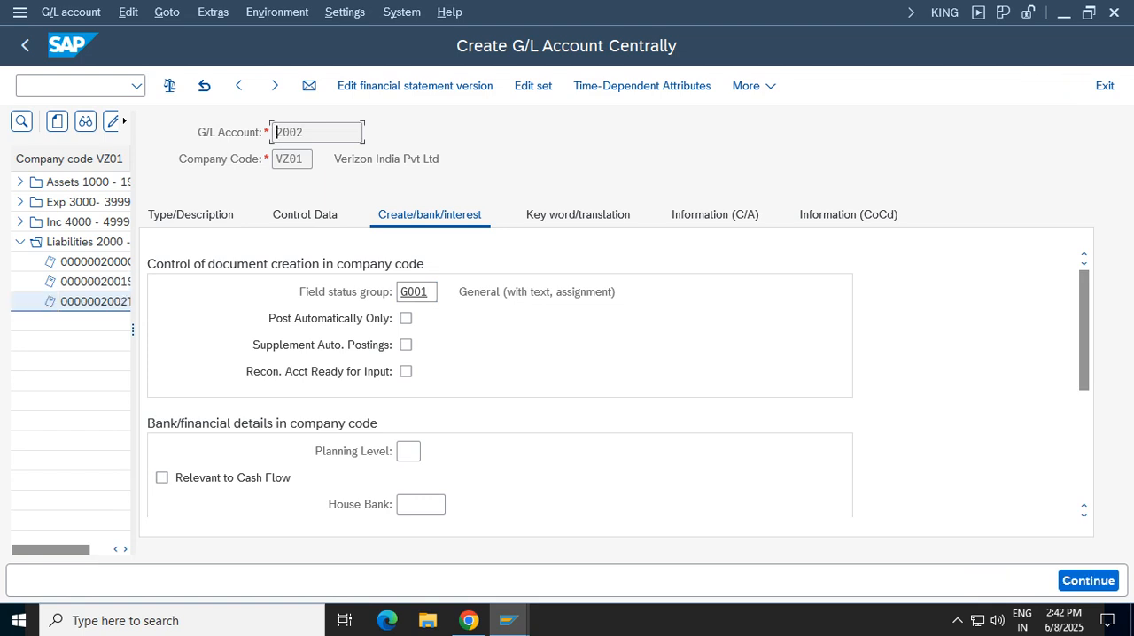
Review the saved account 2002's number, description and account management settings in company code VZ01
{"action": "left_click_drag", "start_coordinate": [280, 132], "coordinate": [362, 132]}
{"action": "left_click", "coordinate": [191, 214]}
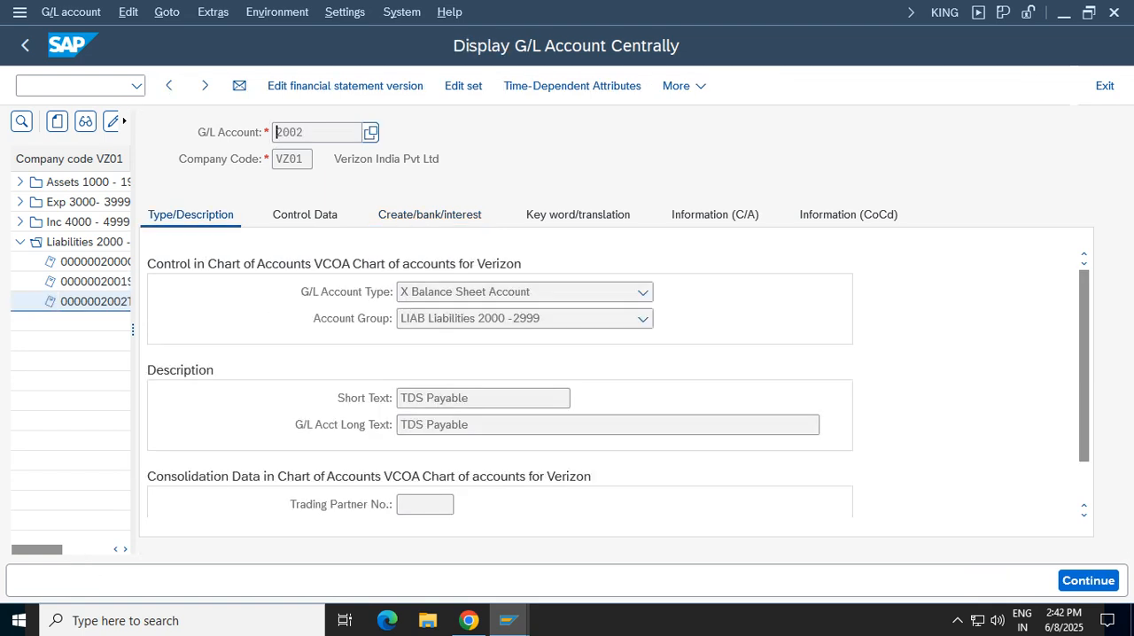
{"action": "left_click_drag", "start_coordinate": [471, 425], "coordinate": [398, 425]}
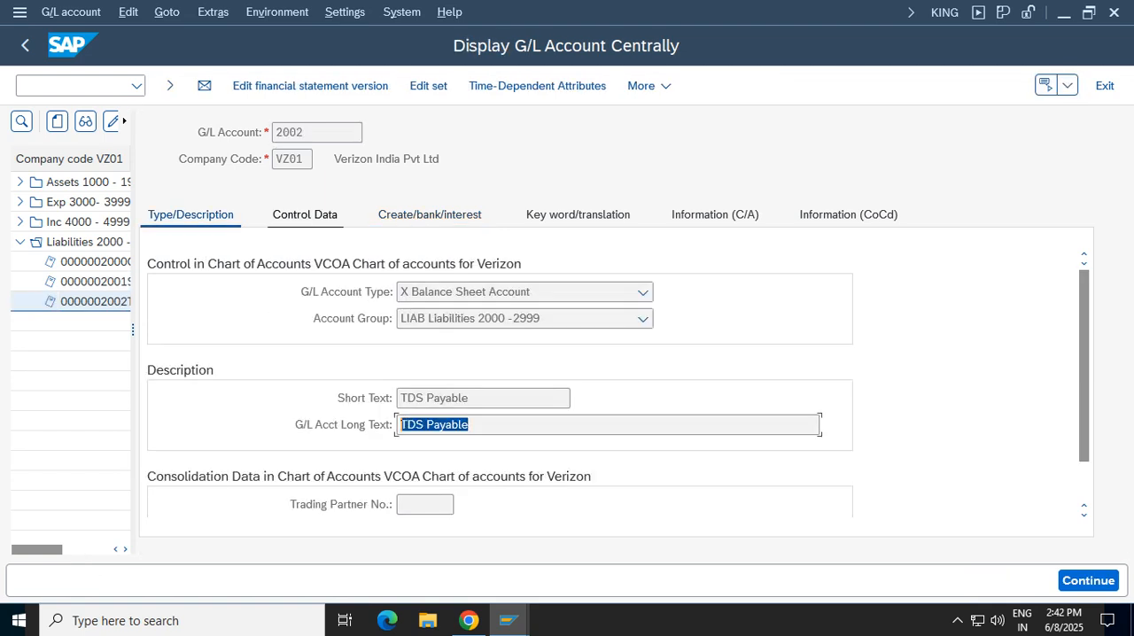
{"action": "left_click", "coordinate": [305, 214]}
{"action": "left_click_drag", "start_coordinate": [1084, 381], "coordinate": [1084, 408]}
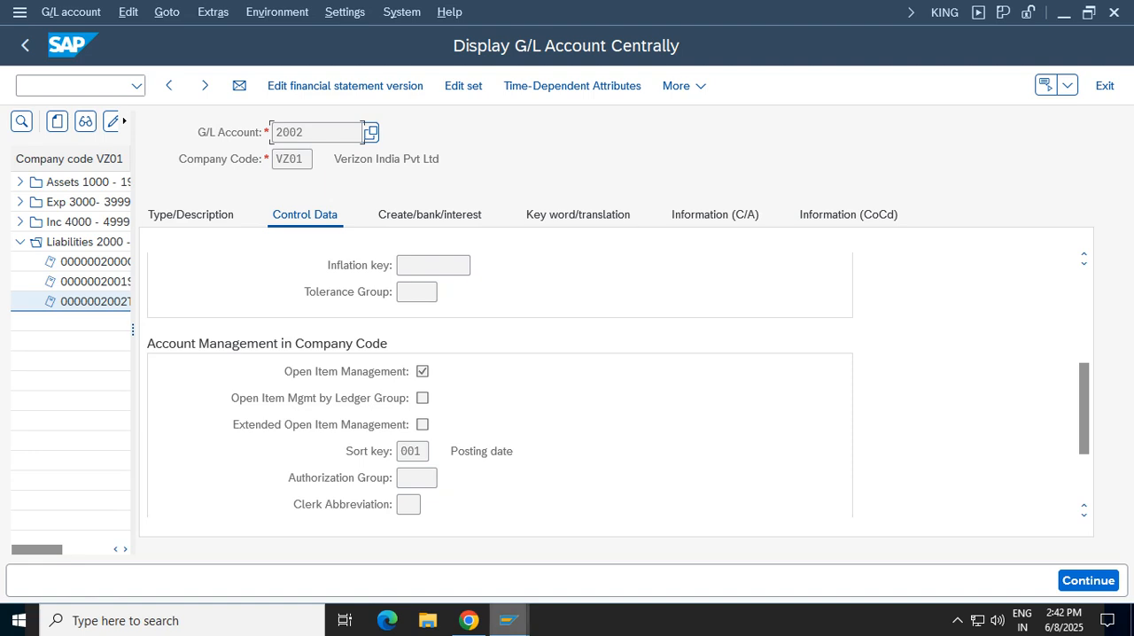
Return to the WIT account determination, assign account 2002 as debit and credit for keys VT/VT, and save with the proposed customizing request
{"action": "left_click", "coordinate": [508, 620]}
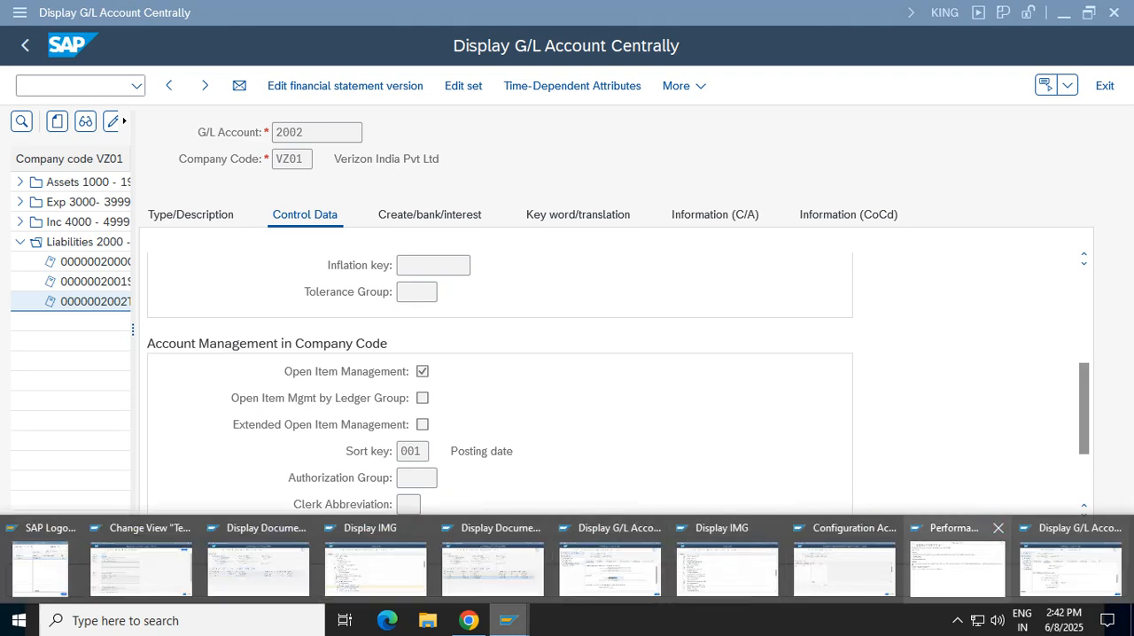
{"action": "left_click", "coordinate": [845, 567]}
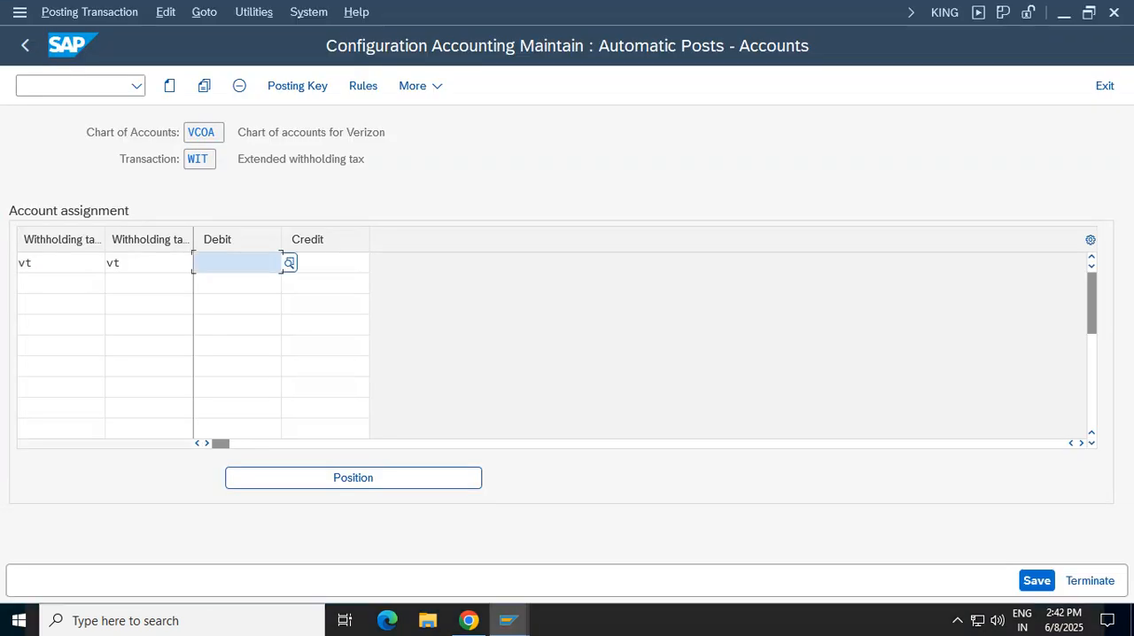
{"action": "type", "text": "2002"}
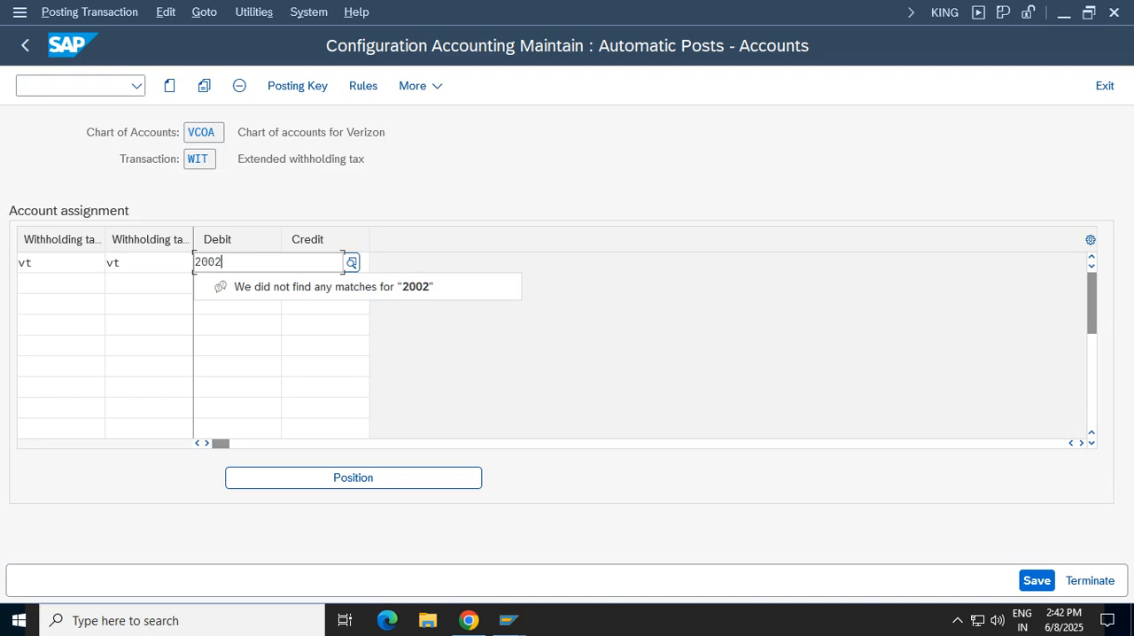
{"action": "left_click", "coordinate": [236, 324]}
{"action": "left_click", "coordinate": [325, 263]}
{"action": "type", "text": "2002"}
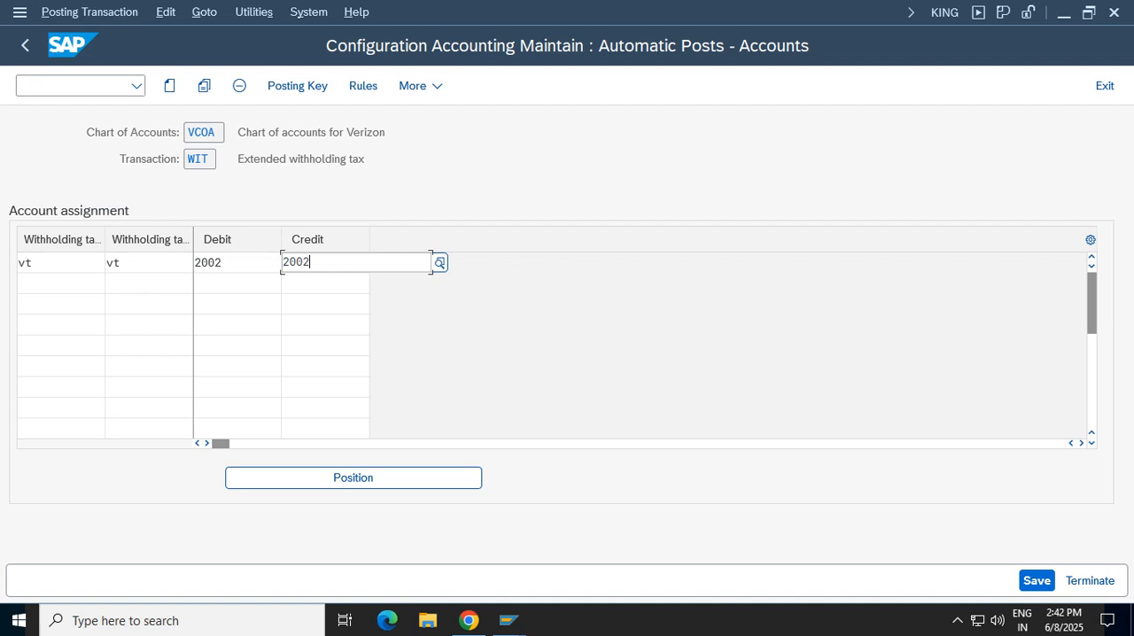
{"action": "key", "text": "Return"}
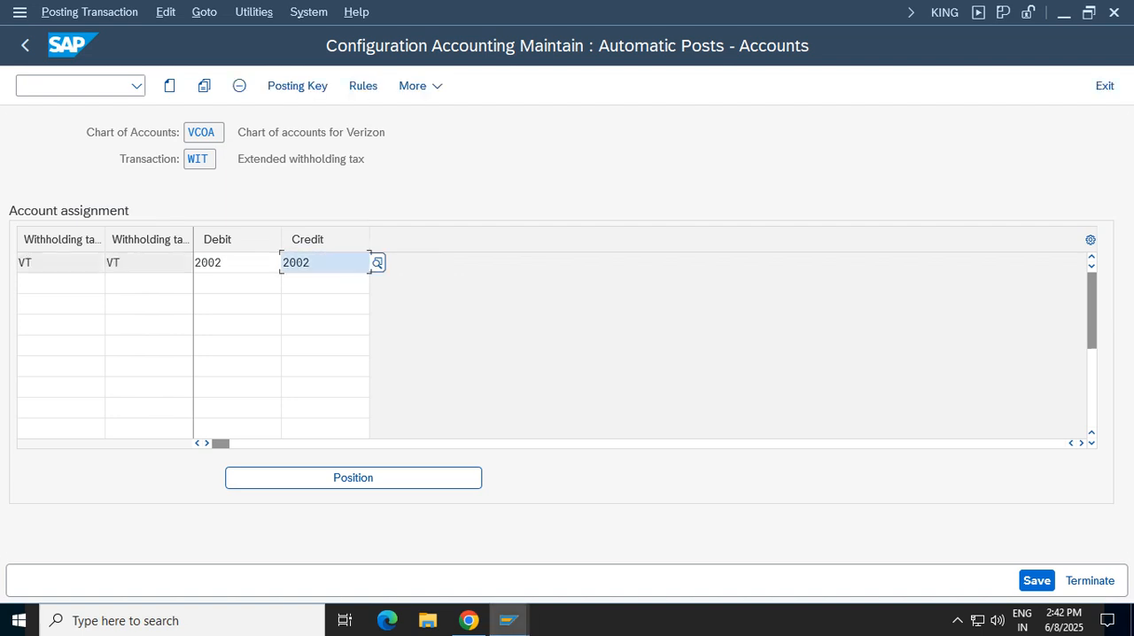
{"action": "left_click", "coordinate": [1037, 580]}
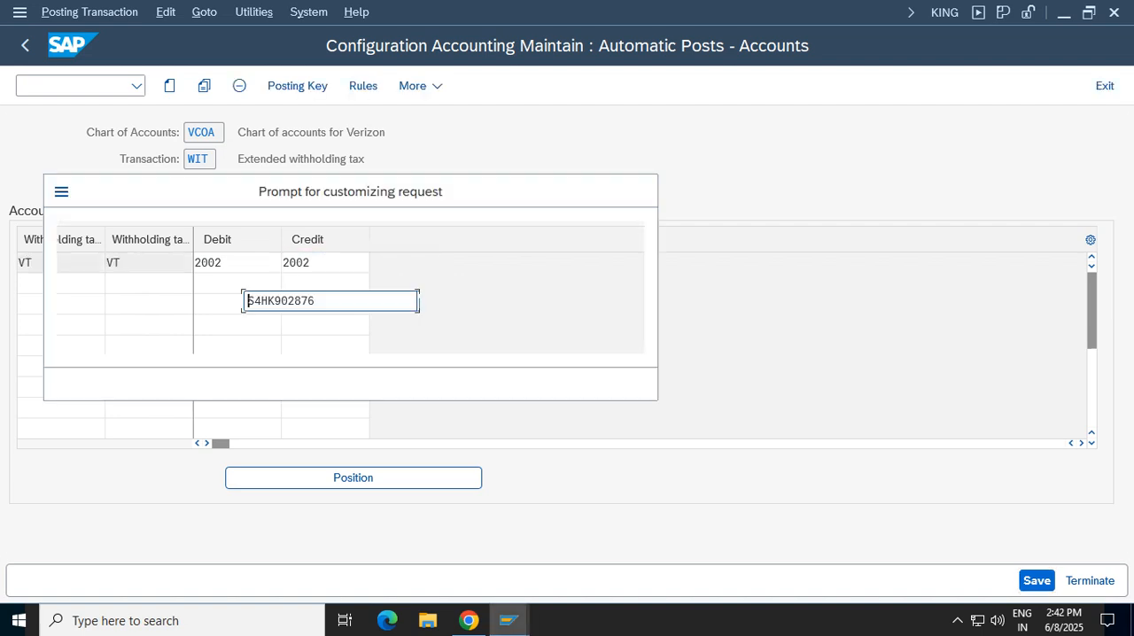
{"action": "left_click", "coordinate": [440, 383]}
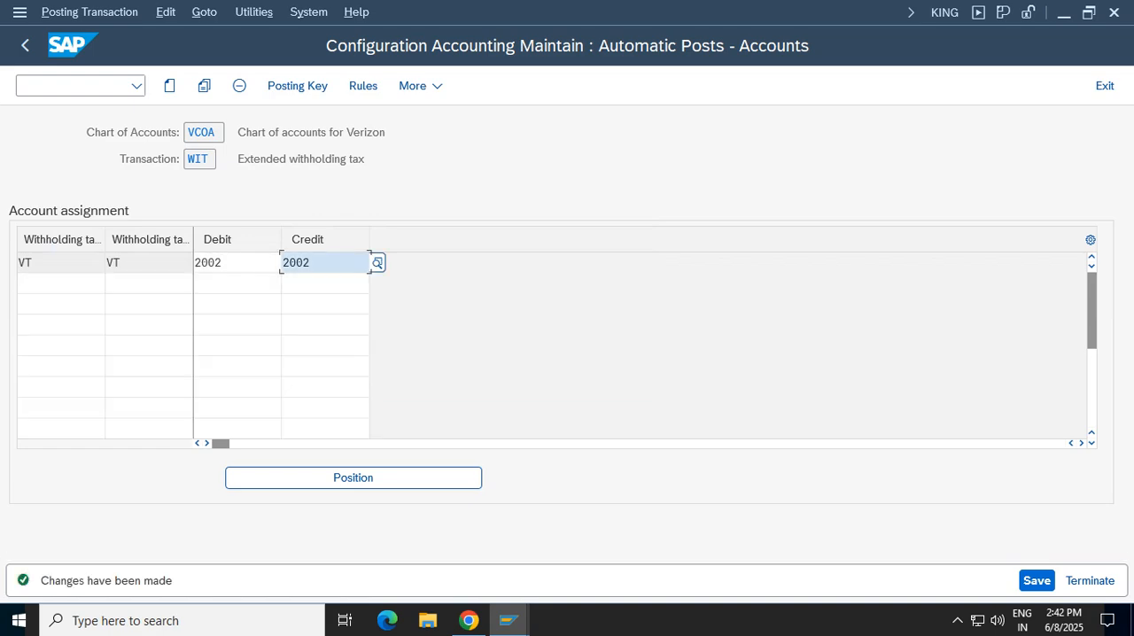
Check the account determination rules of transaction WIT, return to the account assignment and save again
{"action": "left_click", "coordinate": [363, 85]}
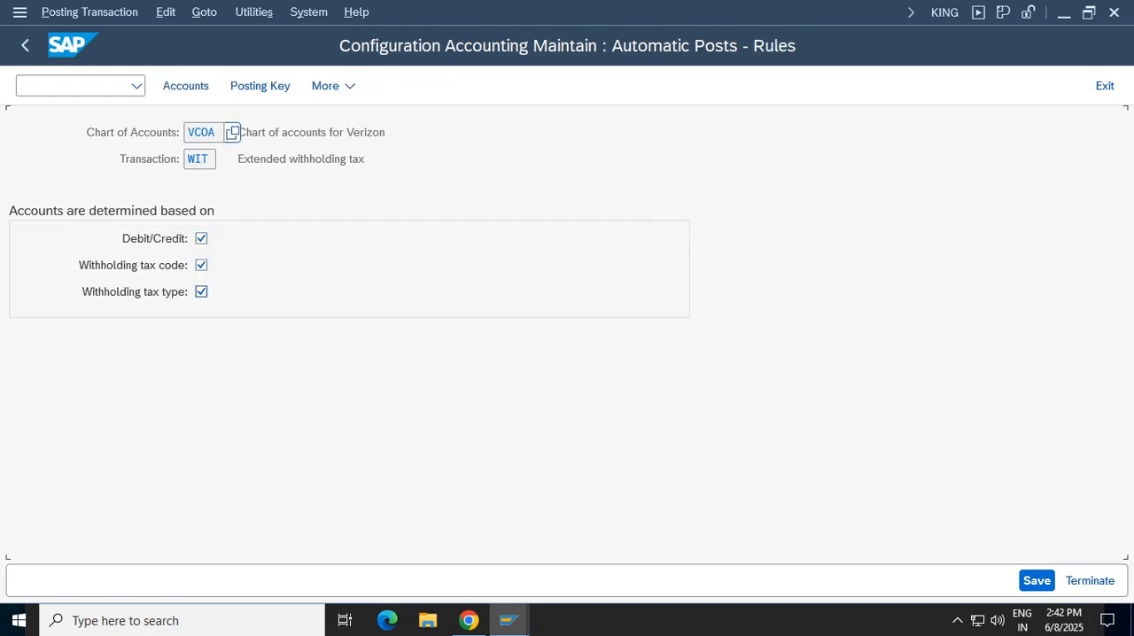
{"action": "left_click", "coordinate": [185, 85]}
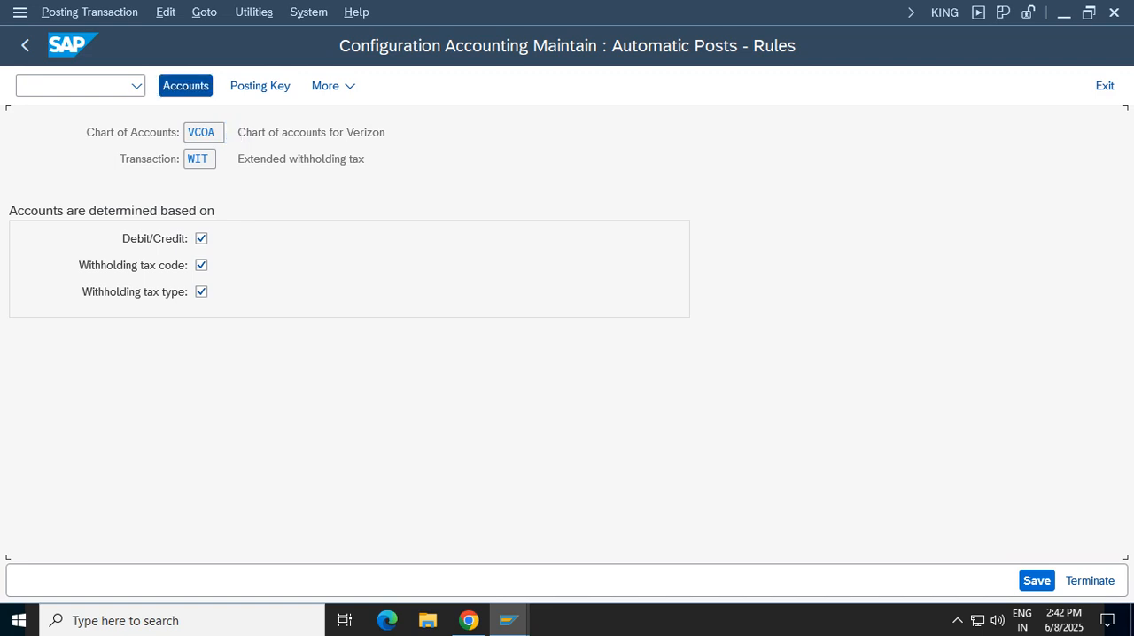
{"action": "left_click", "coordinate": [1036, 580]}
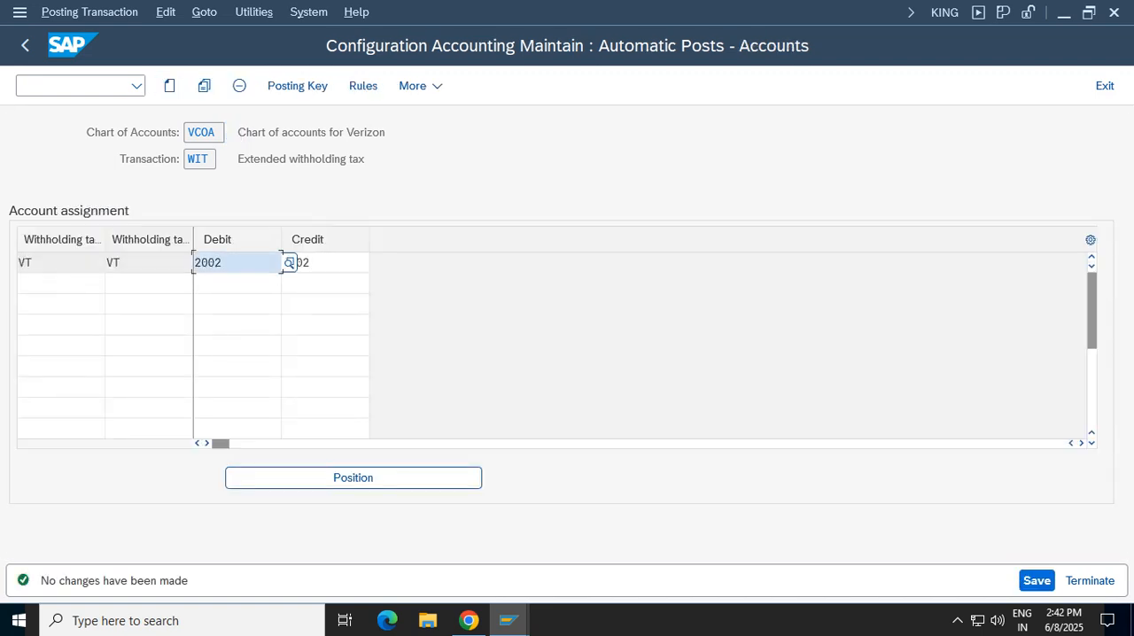
Leave the account determination, close the message explanation and revalidate the vendor invoice entries
{"action": "left_click", "coordinate": [1105, 86]}
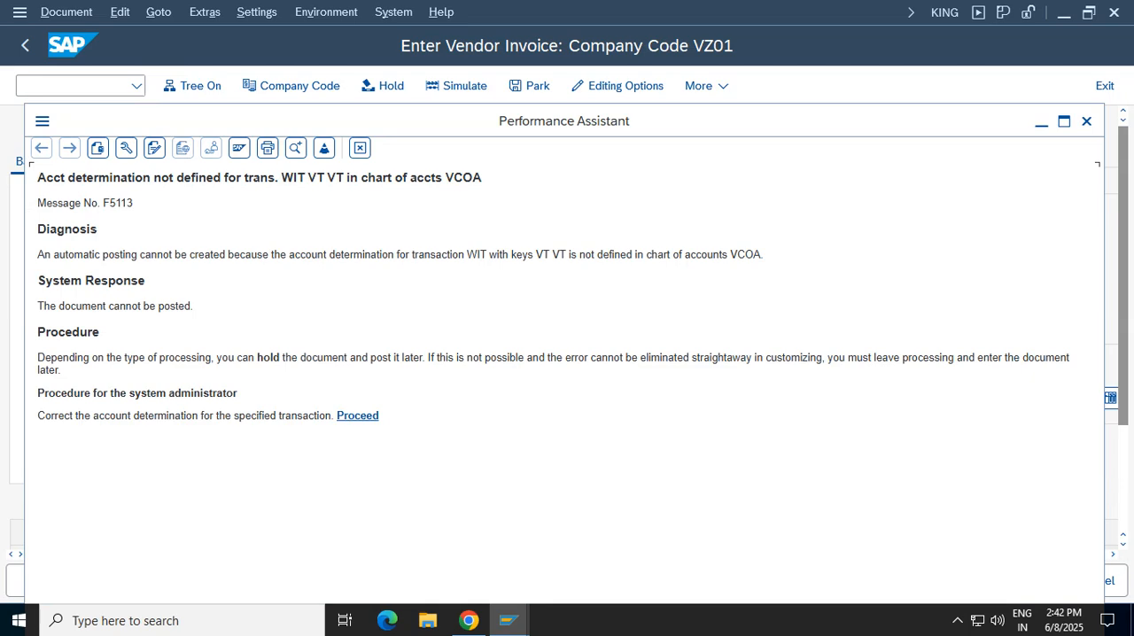
{"action": "left_click", "coordinate": [359, 147]}
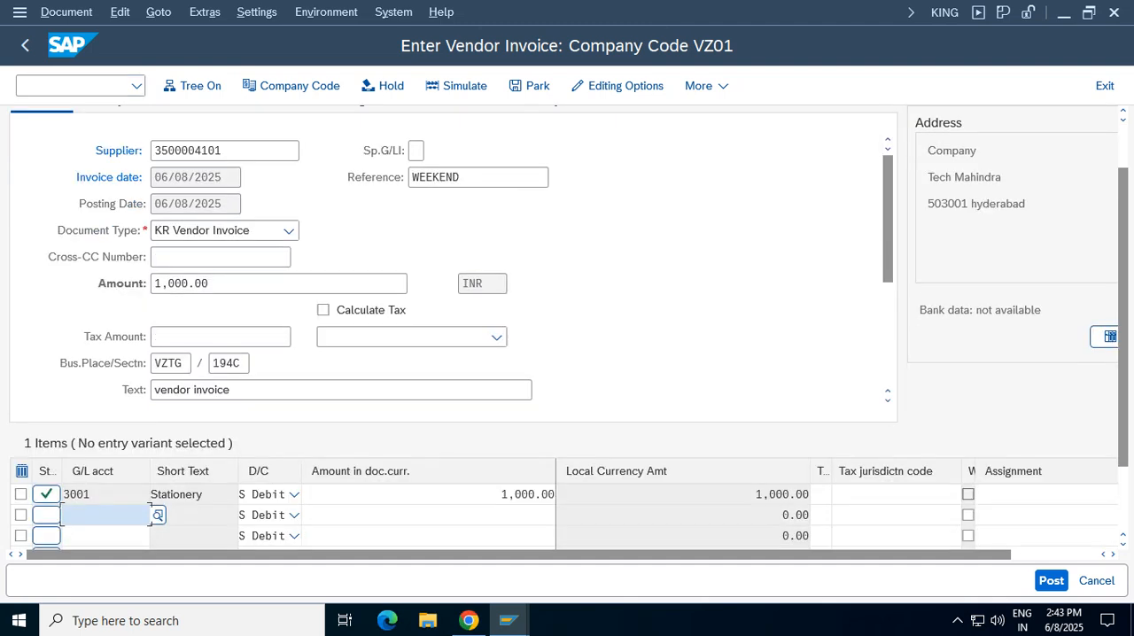
{"action": "key", "text": "Return"}
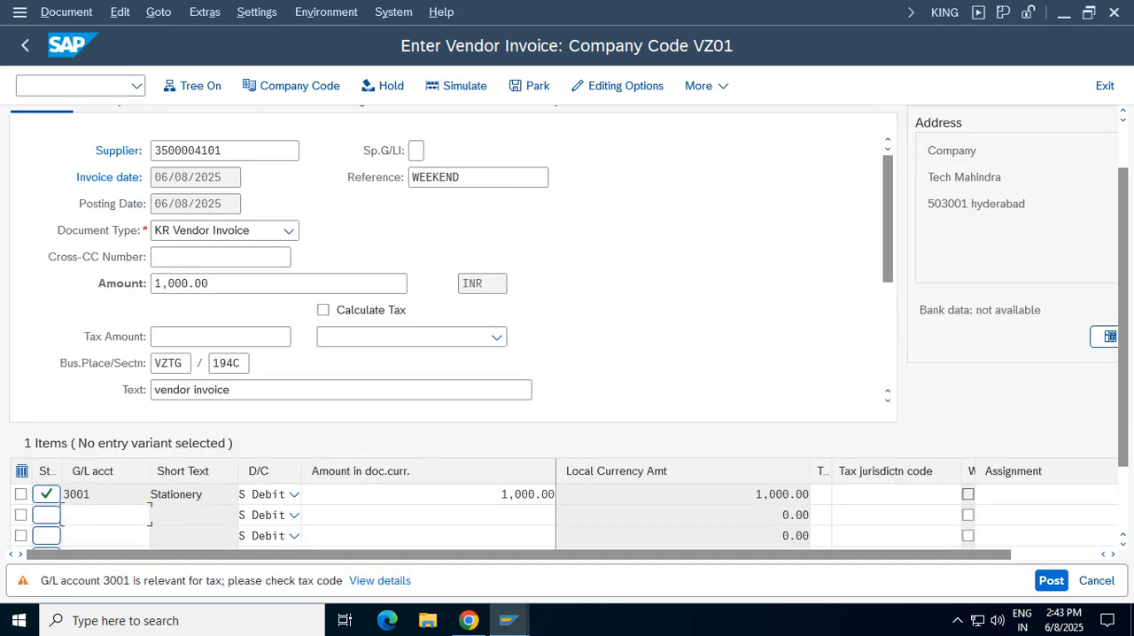
{"action": "key", "text": "Return"}
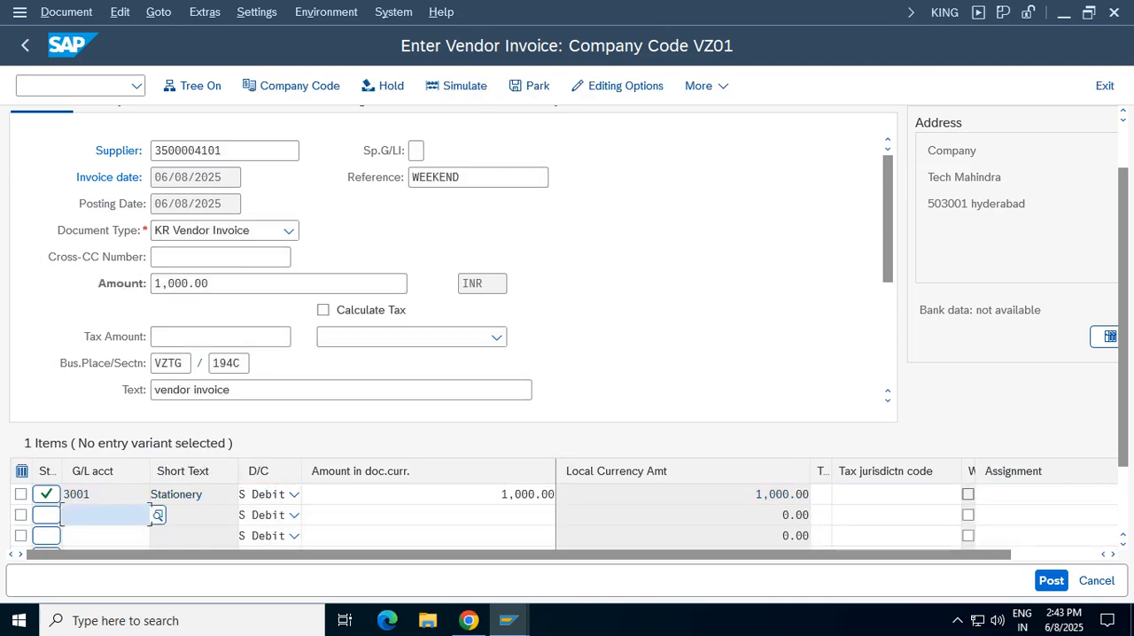
Simulate the vendor invoice, accept the tax code warning for account 3001, and try to post the document
{"action": "key", "text": "Return"}
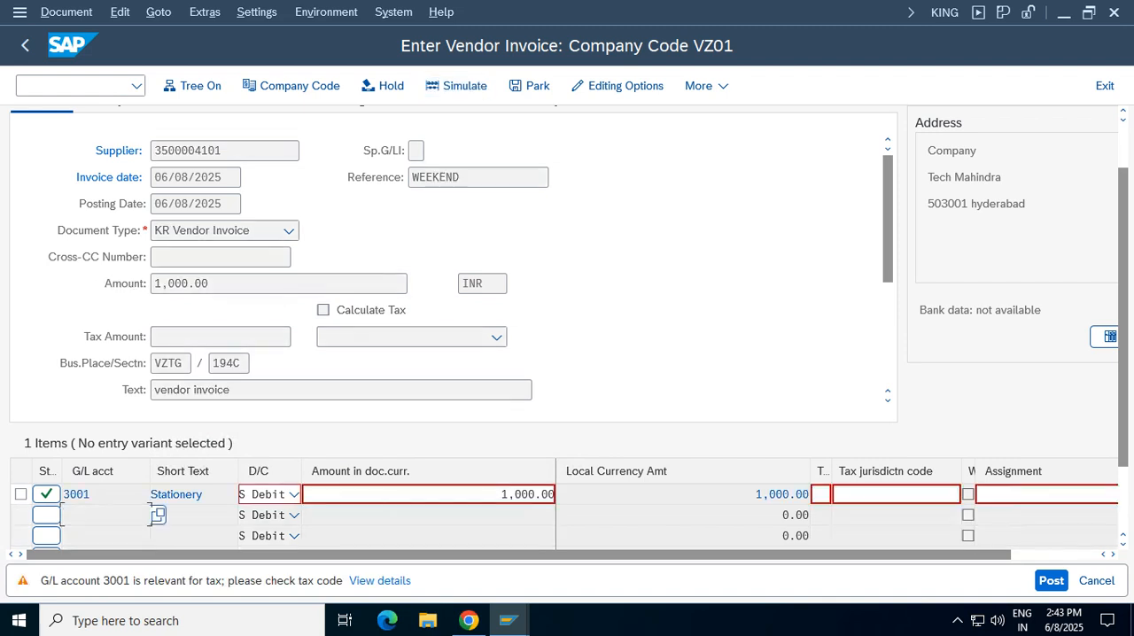
{"action": "key", "text": "Return"}
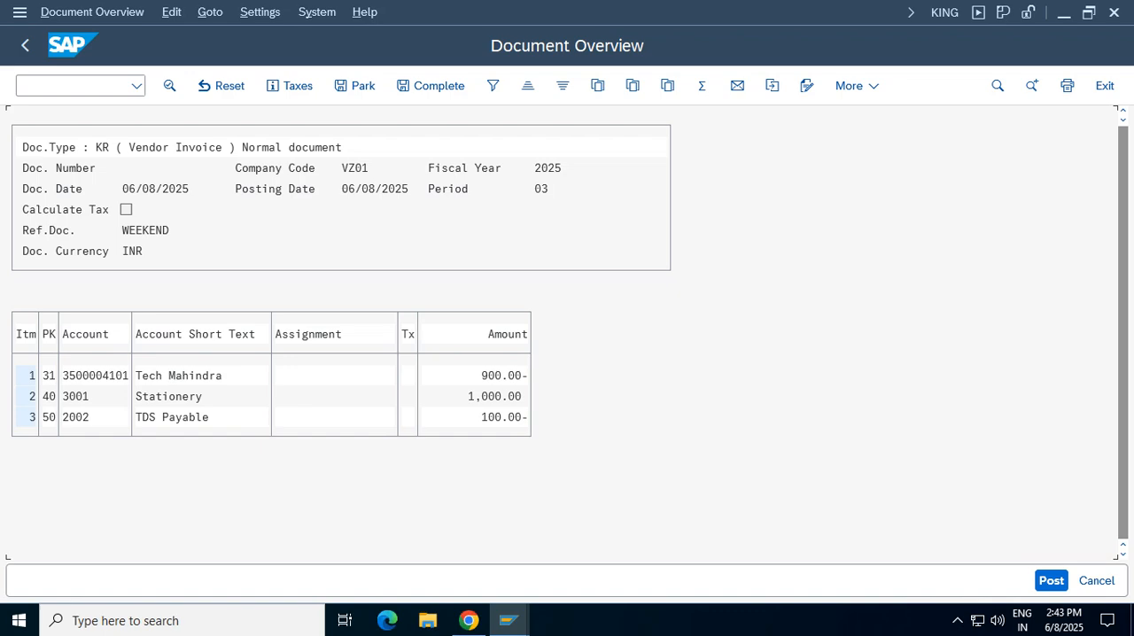
{"action": "left_click", "coordinate": [1051, 581]}
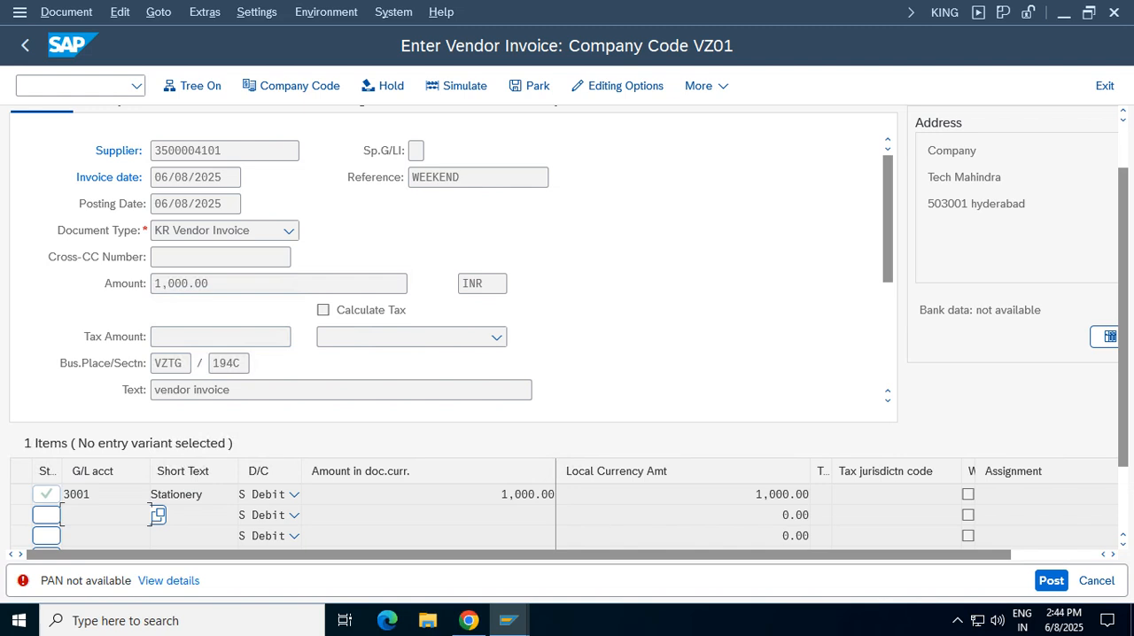
Switch to the session displaying G/L account 4000 and start transaction BP there with /nbp
{"action": "left_click", "coordinate": [507, 620]}
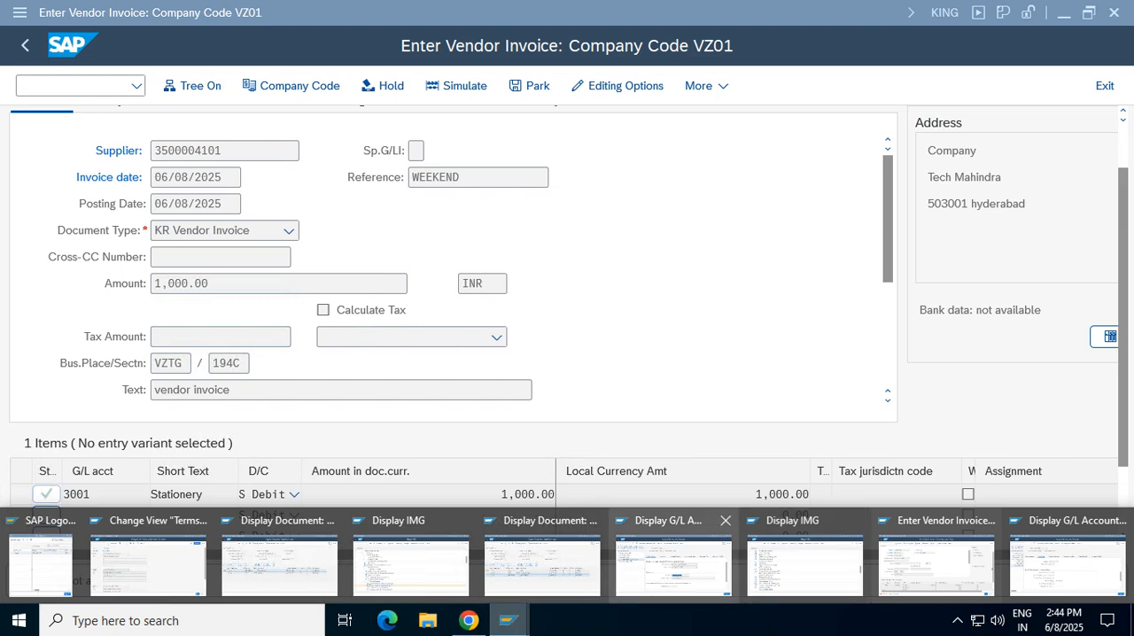
{"action": "left_click", "coordinate": [673, 558]}
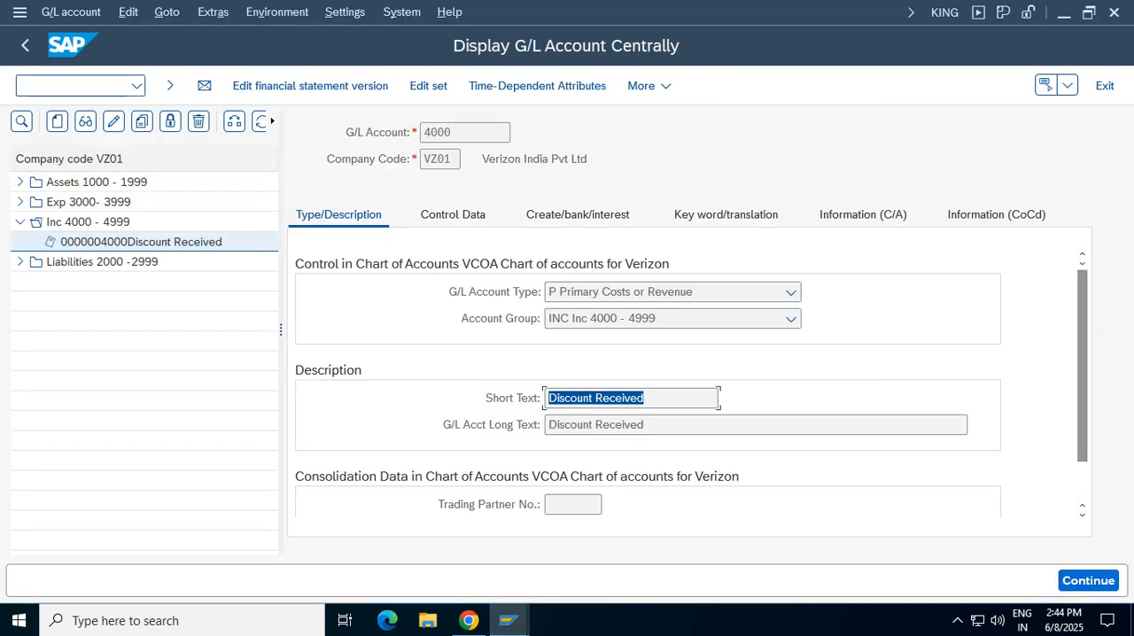
{"action": "type", "text": "/bp"}
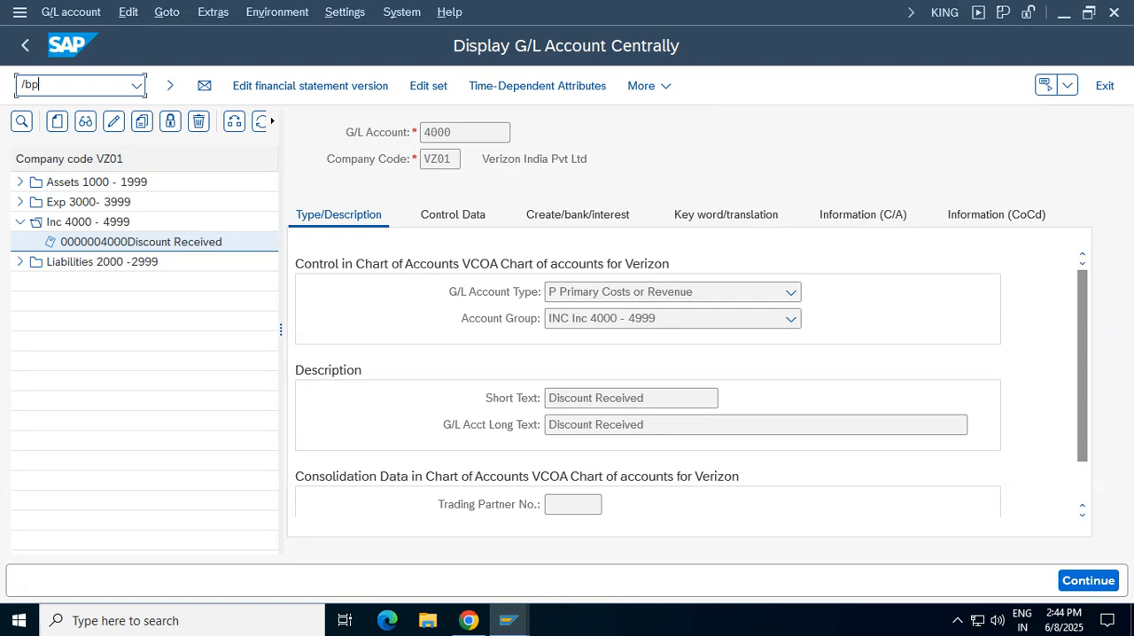
{"action": "key", "text": "BackSpace"}
{"action": "key", "text": "BackSpace"}
{"action": "key", "text": "BackSpace"}
{"action": "type", "text": "/nbp"}
{"action": "key", "text": "Return"}
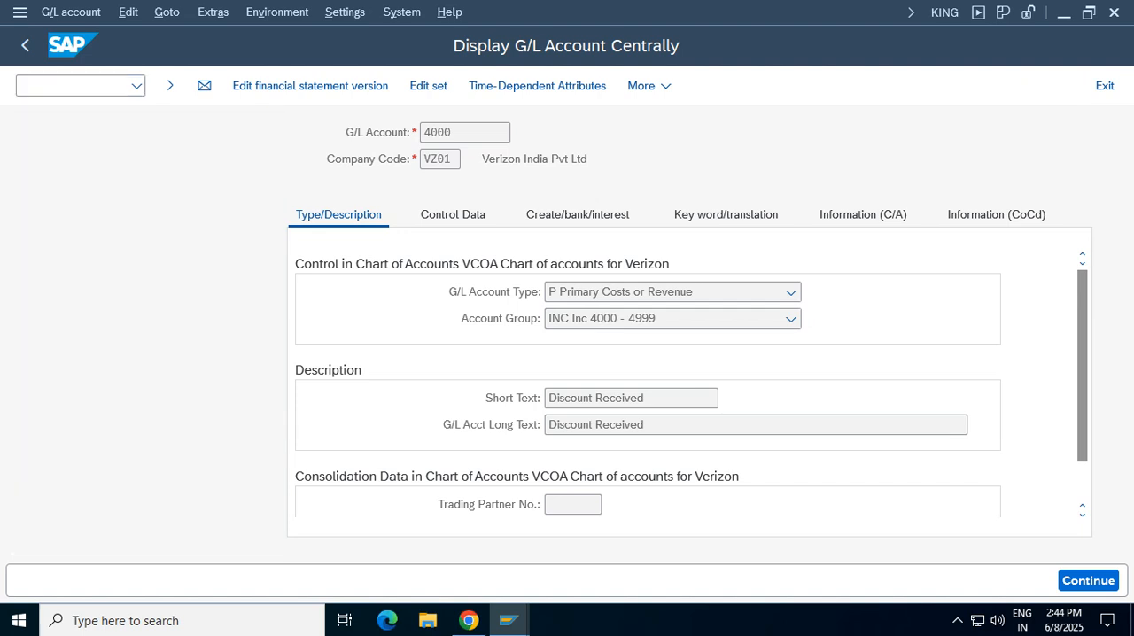
Try to find the vendor's business partner by entering a supplier number ending in 4001
{"action": "left_click", "coordinate": [241, 238]}
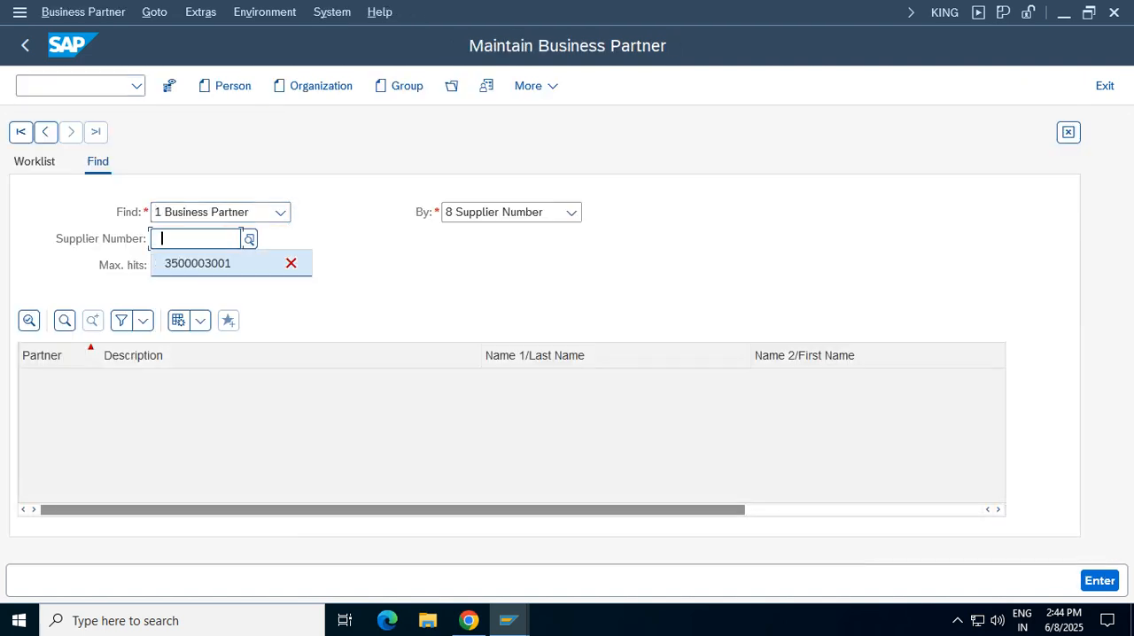
{"action": "key", "text": "Down"}
{"action": "key", "text": "Return"}
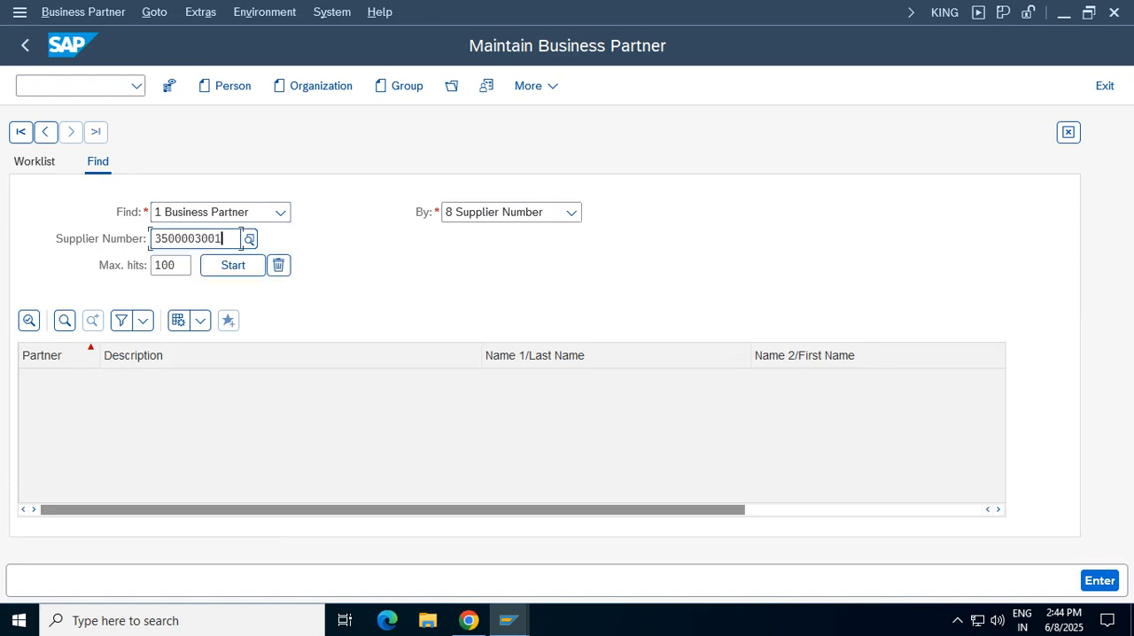
{"action": "key", "text": "BackSpace"}
{"action": "key", "text": "BackSpace"}
{"action": "key", "text": "BackSpace"}
{"action": "key", "text": "BackSpace"}
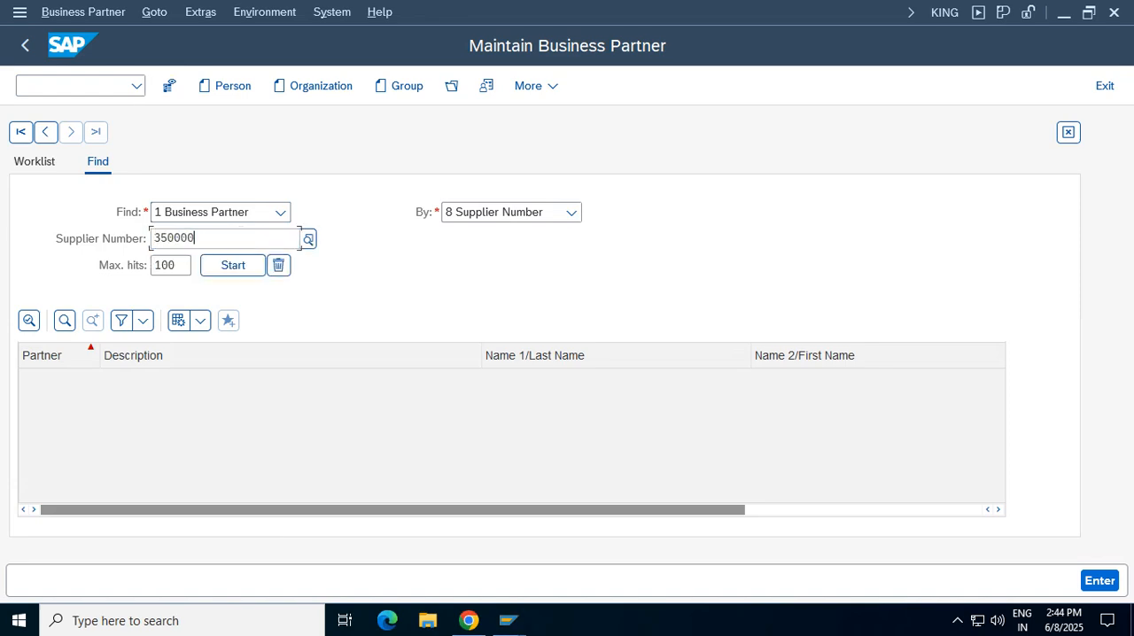
{"action": "type", "text": "4001"}
{"action": "key", "text": "Return"}
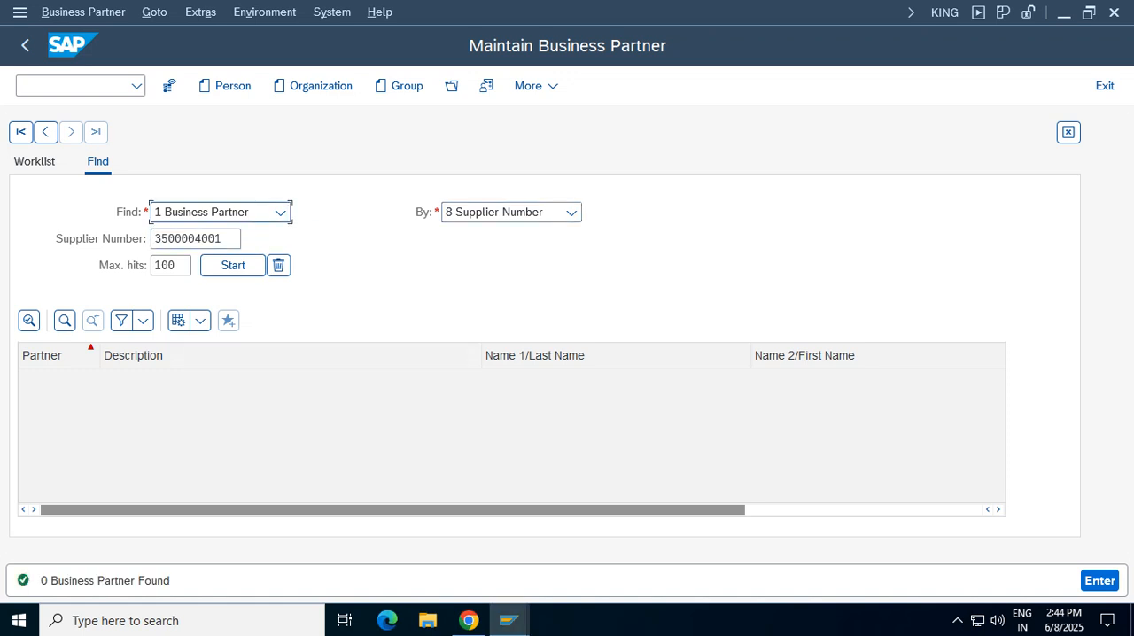
Correct the ending of the supplier number to 101, run the search and display the Tech Mahindra business partner
{"action": "left_click", "coordinate": [240, 237]}
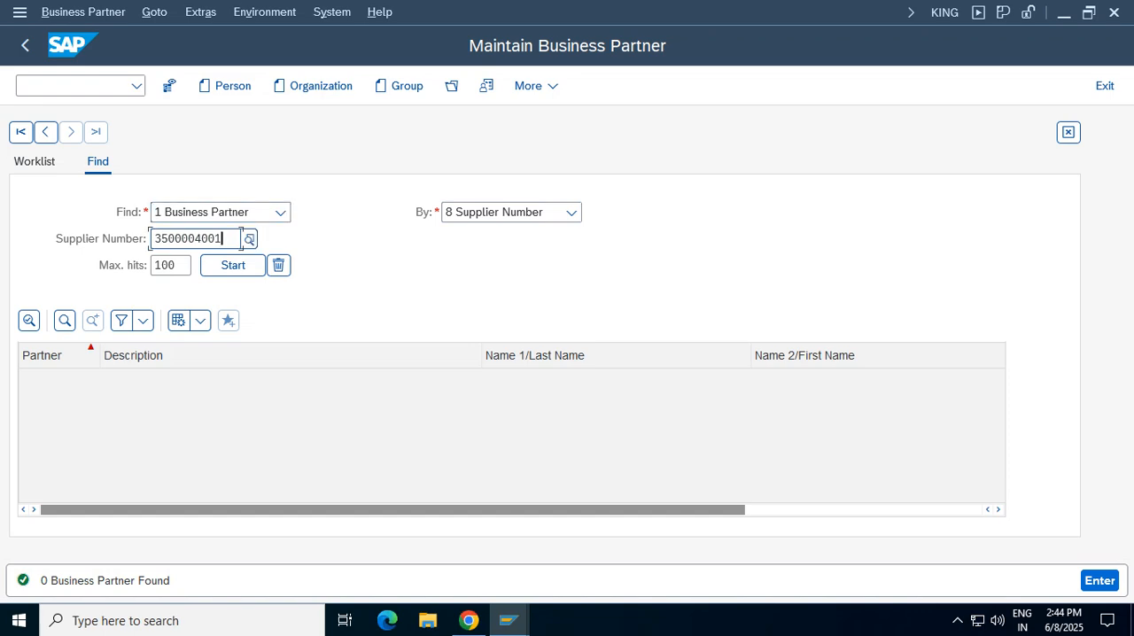
{"action": "key", "text": "BackSpace"}
{"action": "key", "text": "BackSpace"}
{"action": "key", "text": "BackSpace"}
{"action": "type", "text": "101"}
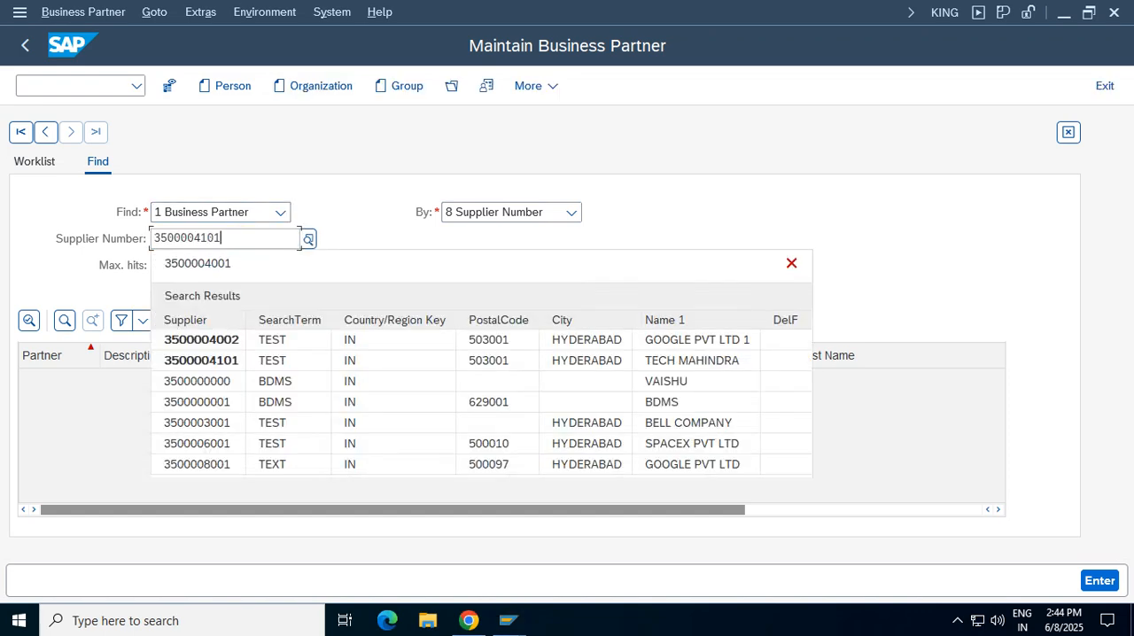
{"action": "left_click", "coordinate": [202, 306]}
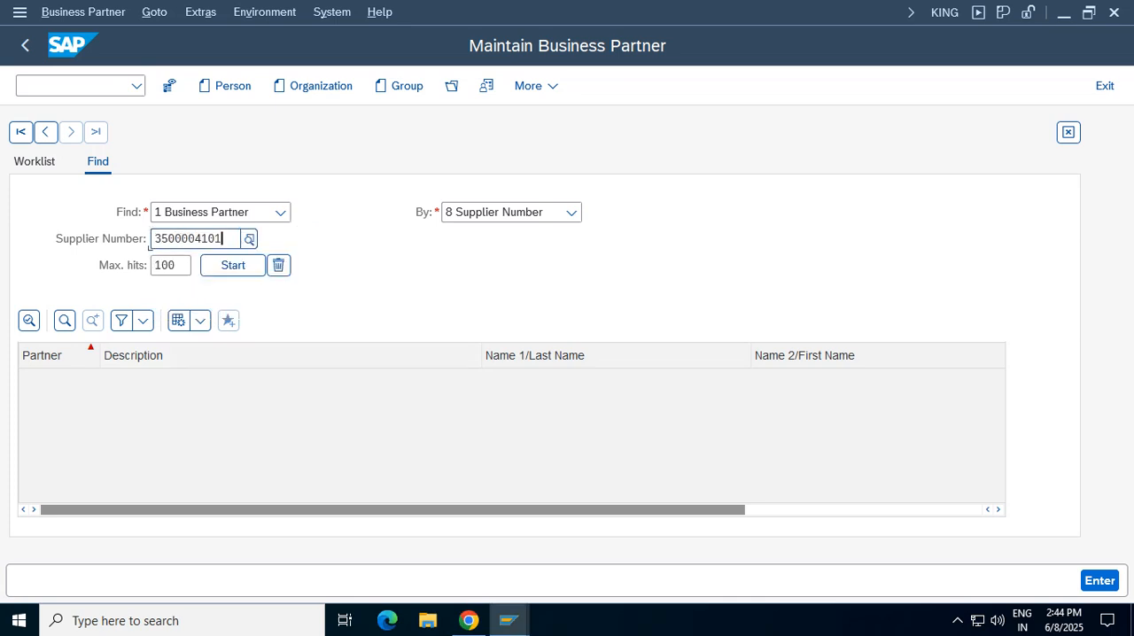
{"action": "left_click", "coordinate": [233, 266]}
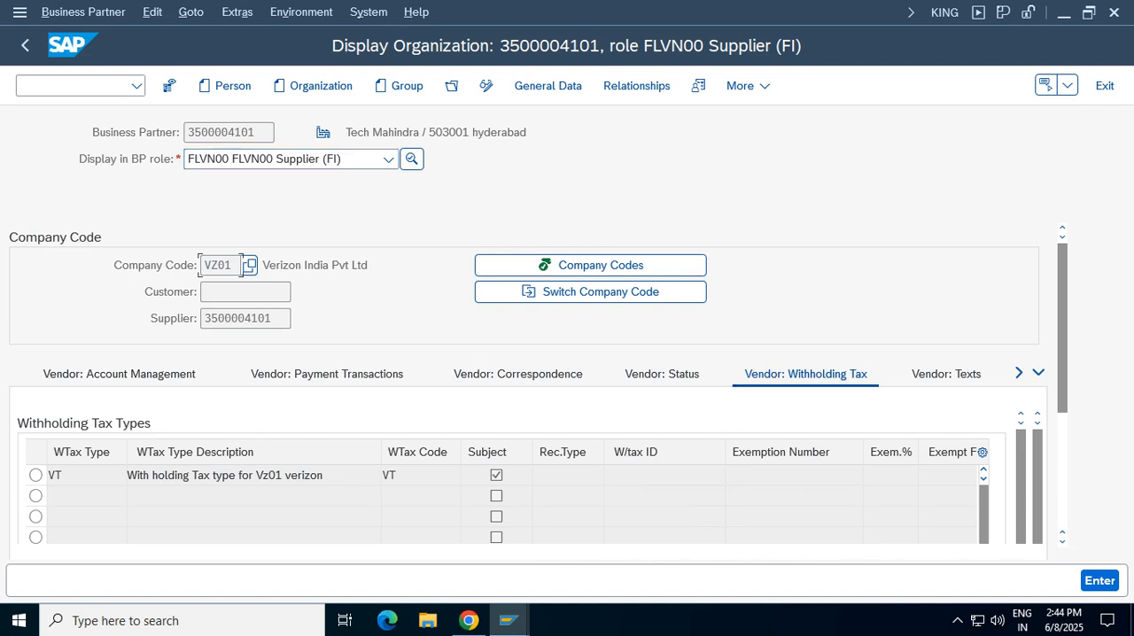
Switch the Tech Mahindra record to change mode and look through the vendor's country-specific enhancement data for company code VZ01
{"action": "left_click", "coordinate": [485, 85]}
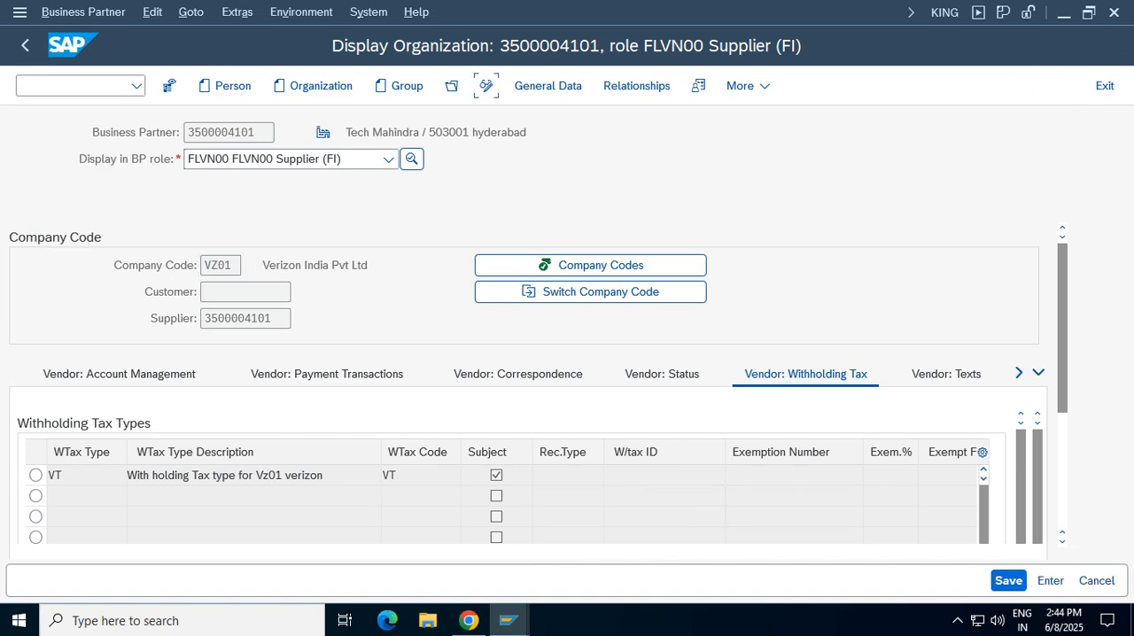
{"action": "left_click_drag", "start_coordinate": [1062, 324], "coordinate": [1062, 395]}
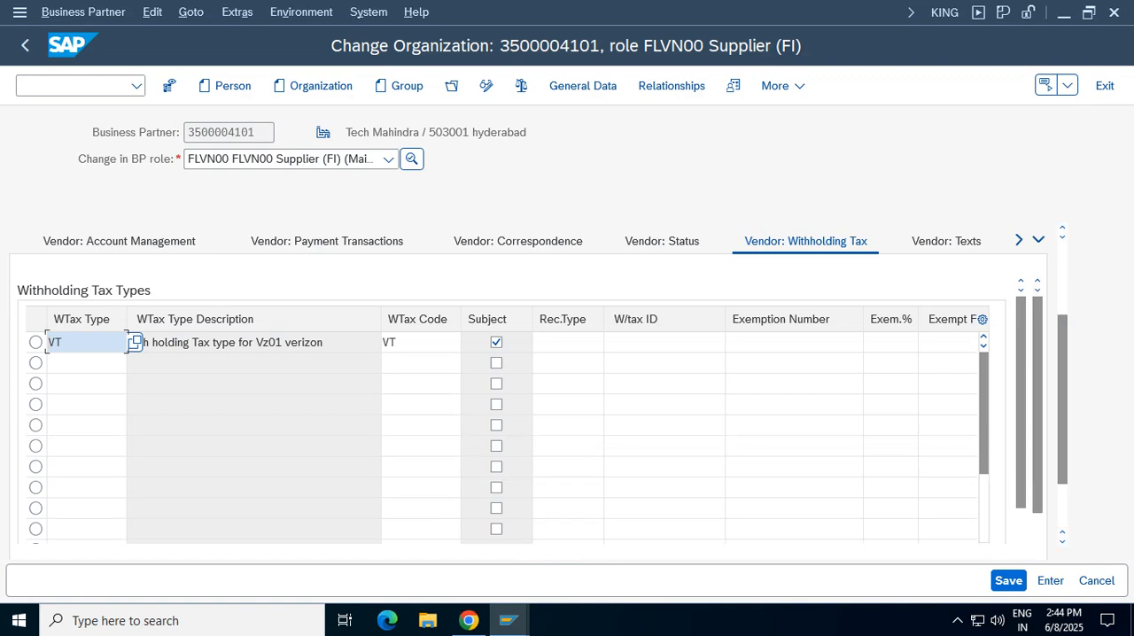
{"action": "left_click", "coordinate": [1039, 239]}
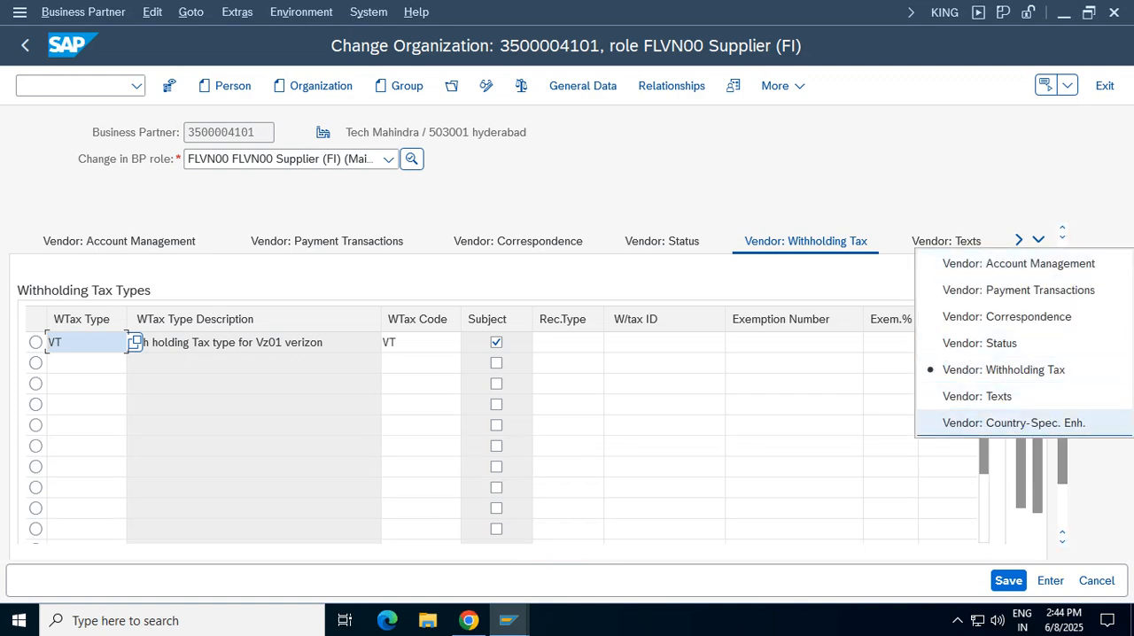
{"action": "left_click", "coordinate": [1013, 422]}
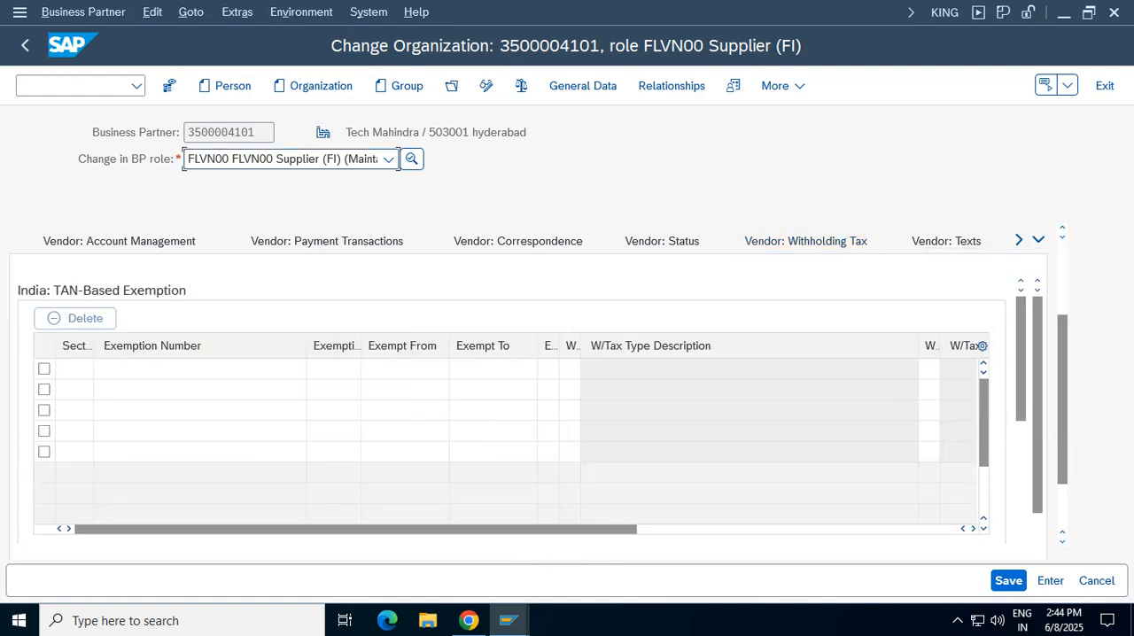
{"action": "left_click_drag", "start_coordinate": [984, 409], "coordinate": [984, 457]}
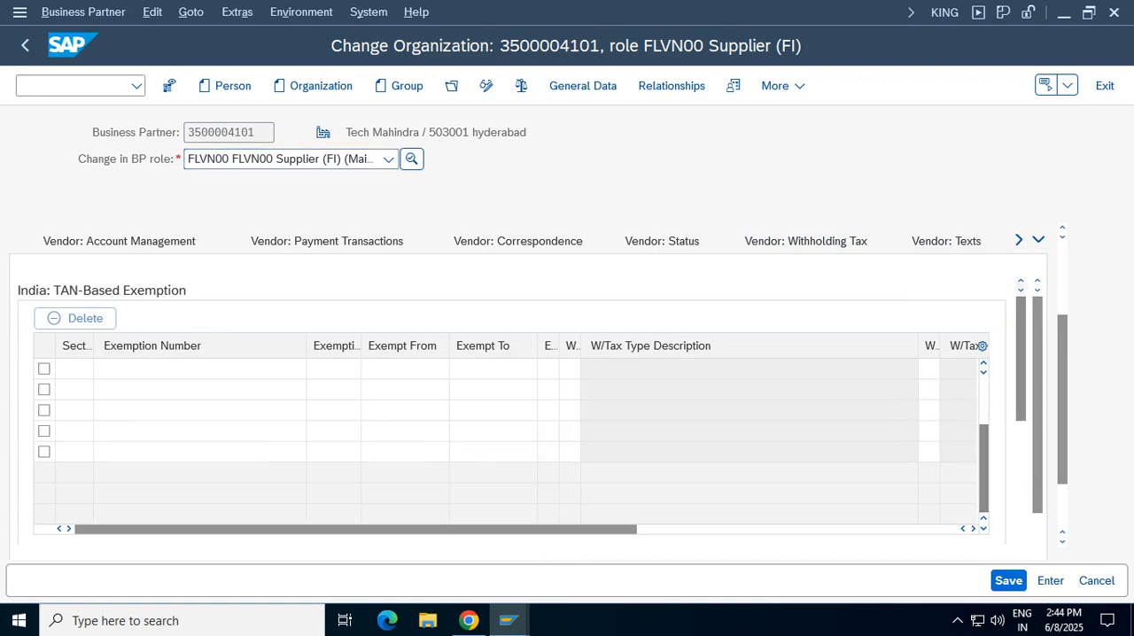
{"action": "left_click_drag", "start_coordinate": [1021, 381], "coordinate": [1021, 498]}
{"action": "left_click_drag", "start_coordinate": [1037, 456], "coordinate": [1037, 496]}
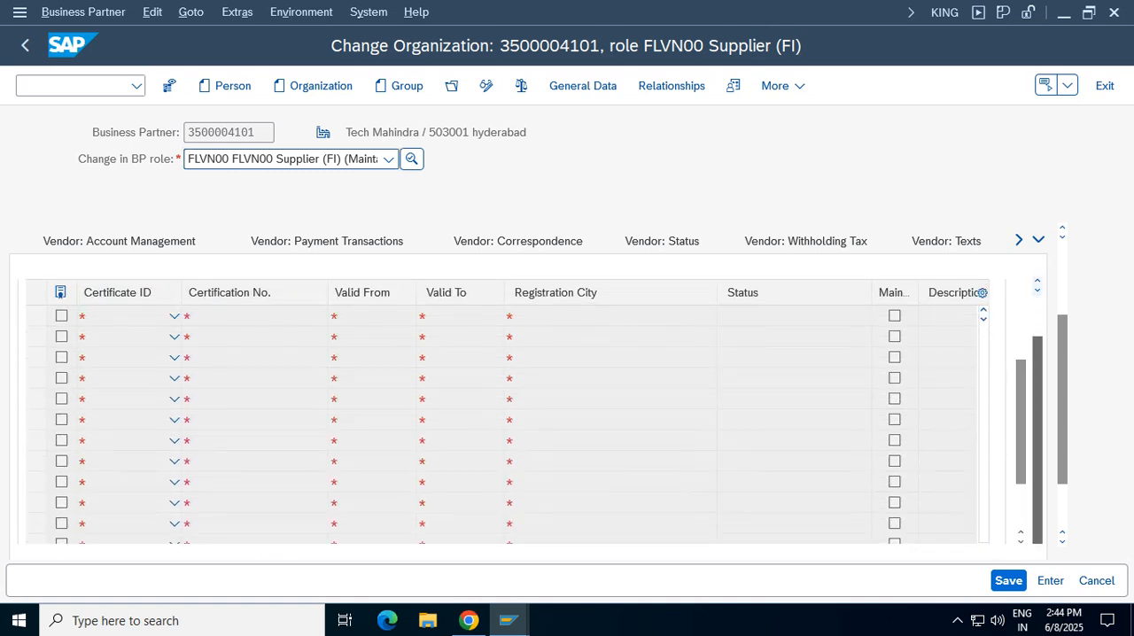
Change the BP role to 000000 Business Partner (Gen.), saving the changes first, and look through the partner's address data
{"action": "left_click", "coordinate": [390, 159]}
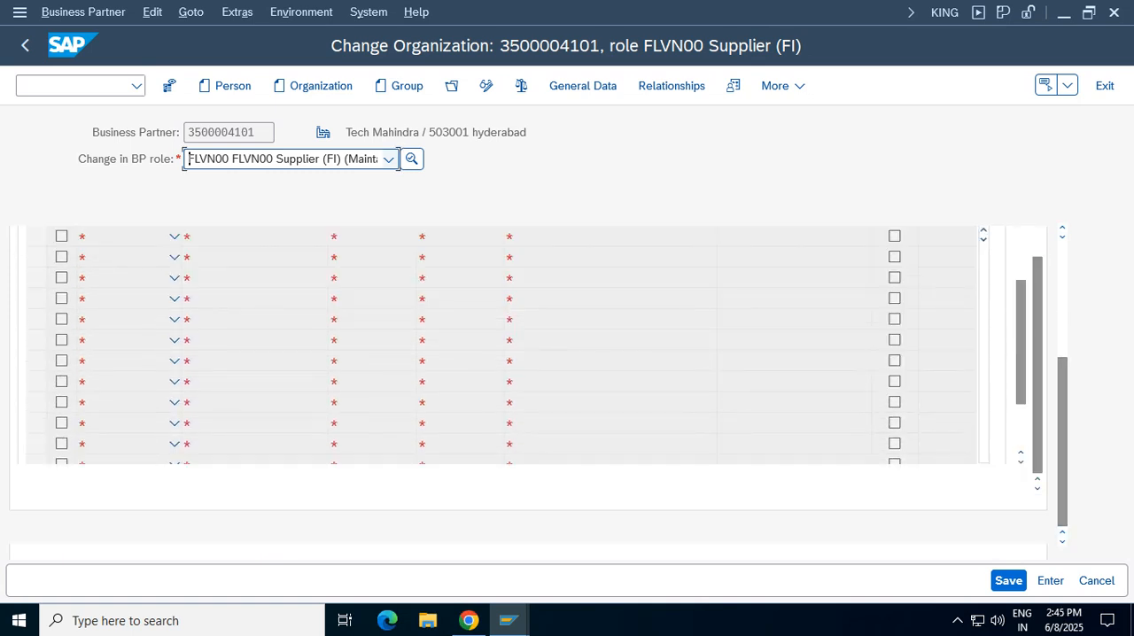
{"action": "left_click_drag", "start_coordinate": [393, 274], "coordinate": [392, 202]}
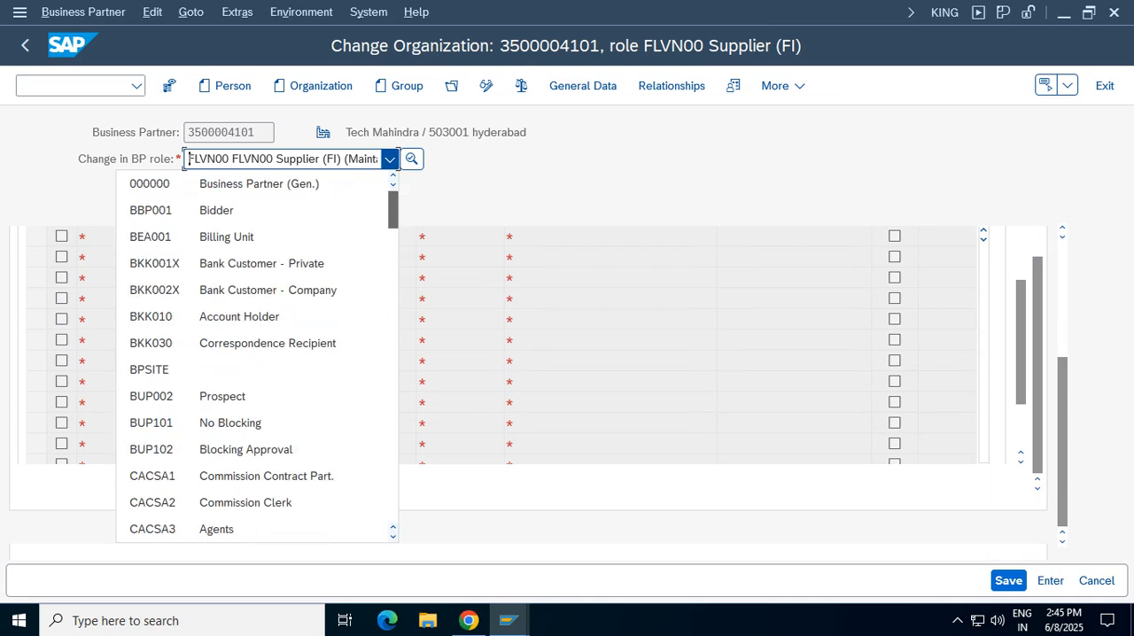
{"action": "left_click", "coordinate": [258, 184]}
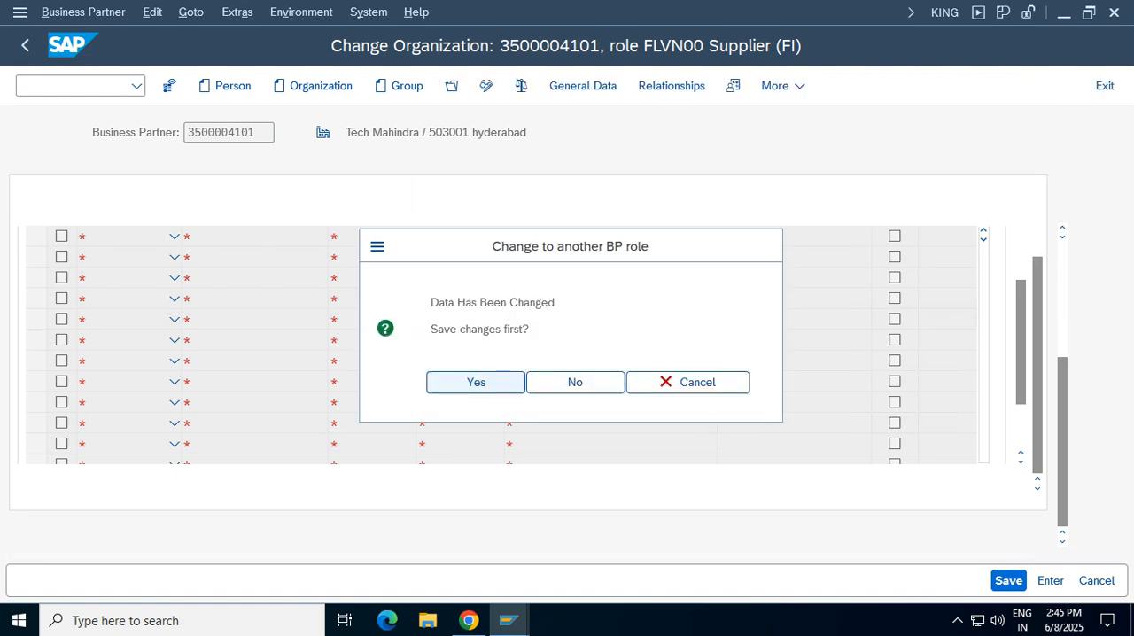
{"action": "key", "text": "Return"}
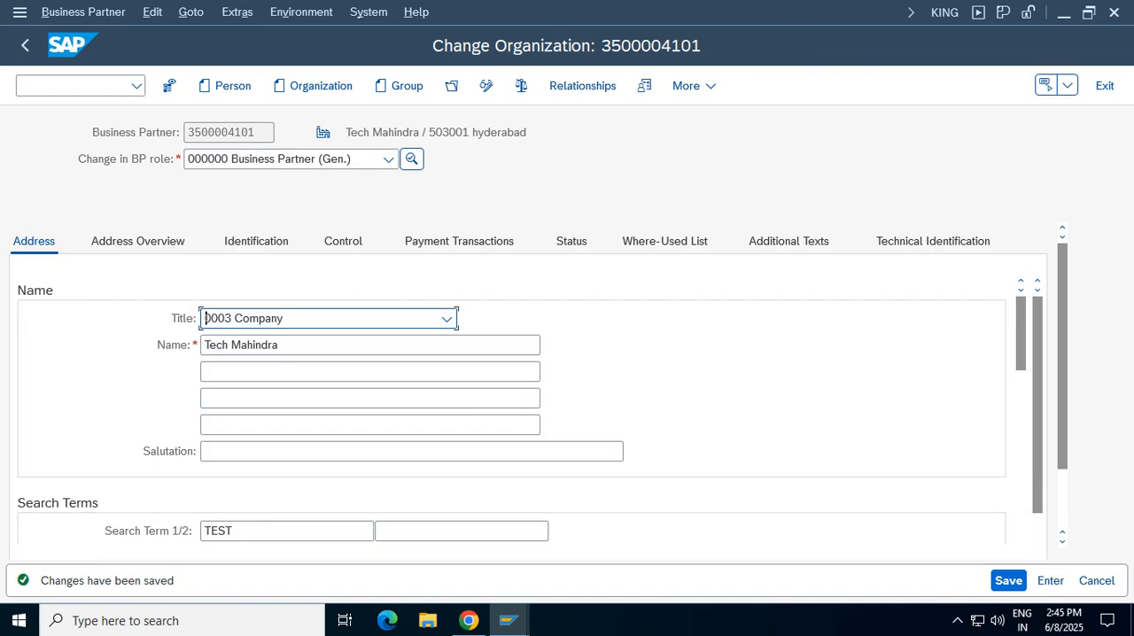
{"action": "scroll", "coordinate": [526, 411], "scroll_direction": "down", "scroll_amount": 6}
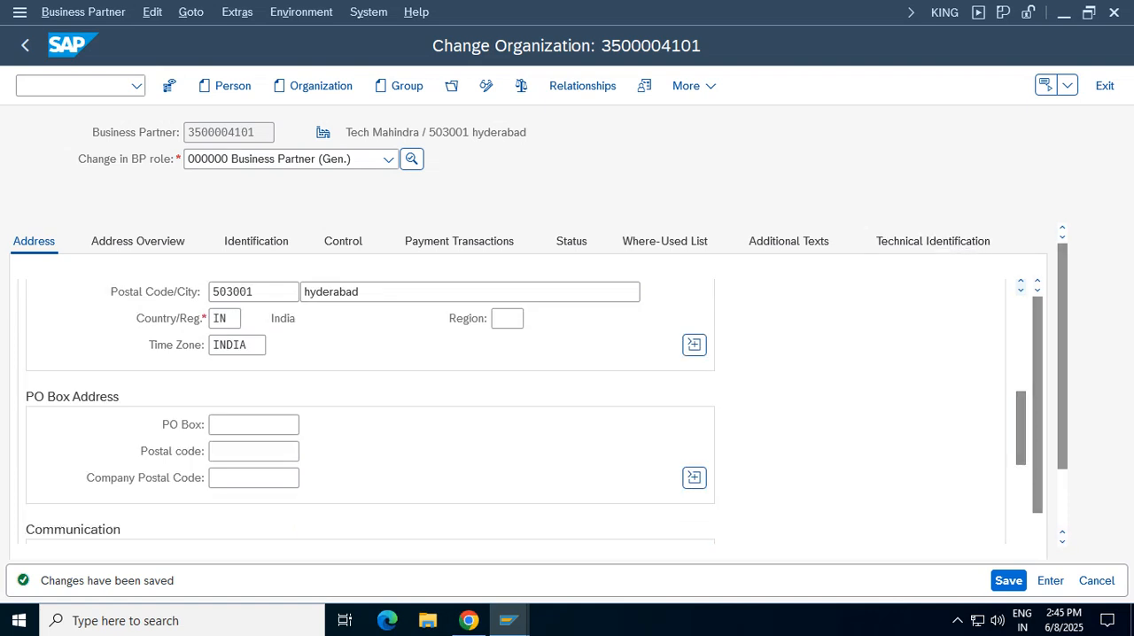
{"action": "scroll", "coordinate": [525, 411], "scroll_direction": "down", "scroll_amount": 8}
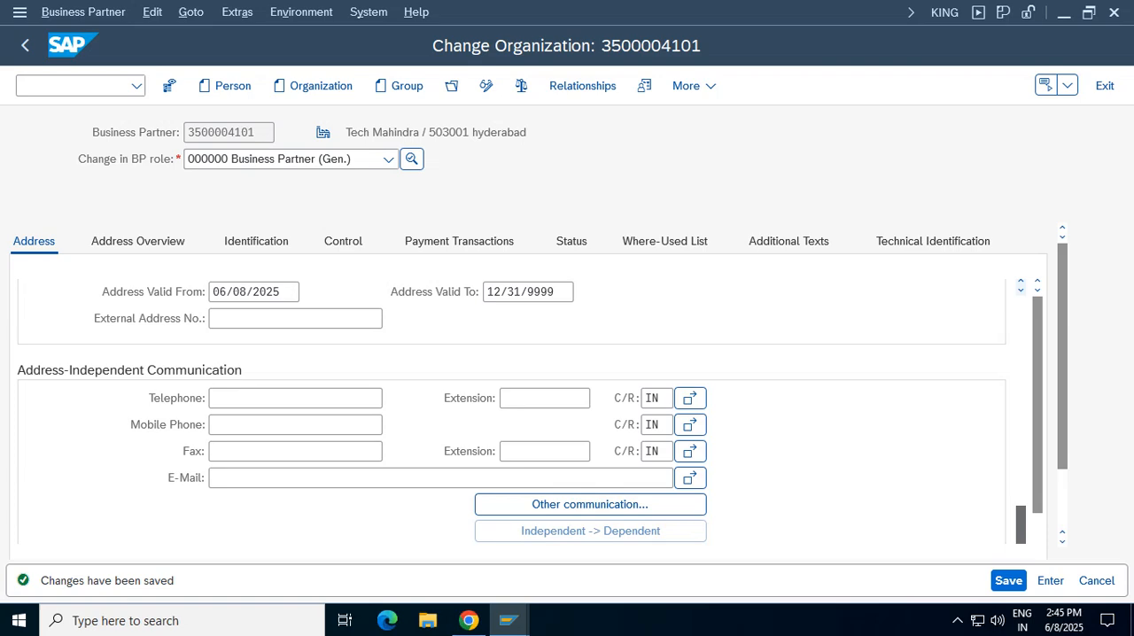
{"action": "scroll", "coordinate": [512, 411], "scroll_direction": "up", "scroll_amount": 10}
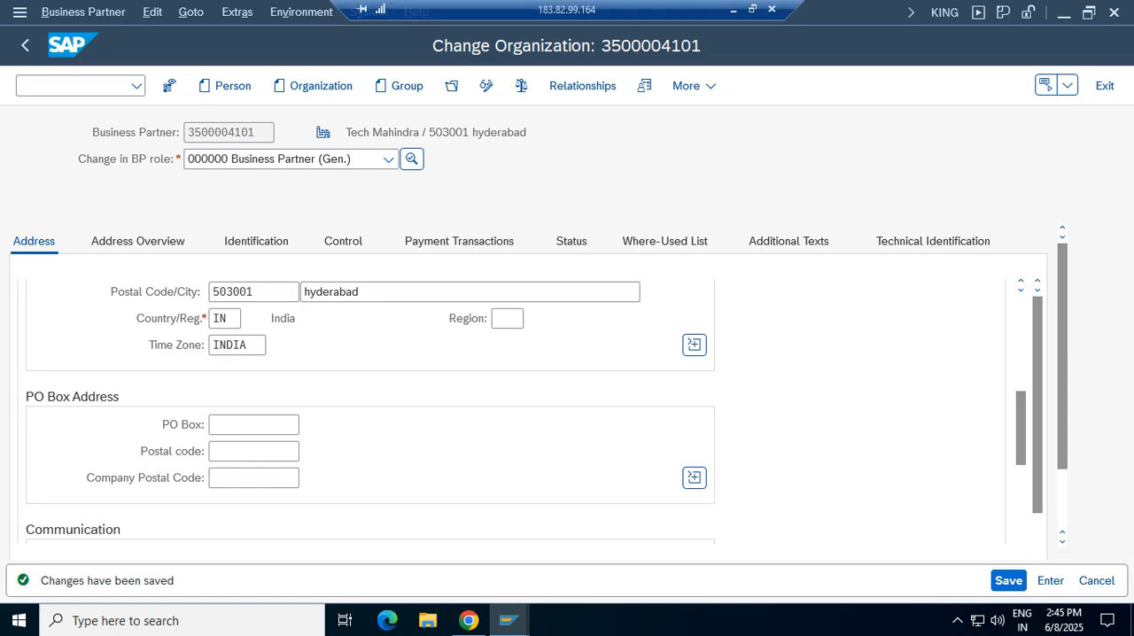
Switch to the FI Working Notes and Configuration Settings spreadsheet in Google Sheets and review the Extended With holding Tax entries
{"action": "left_click", "coordinate": [733, 9]}
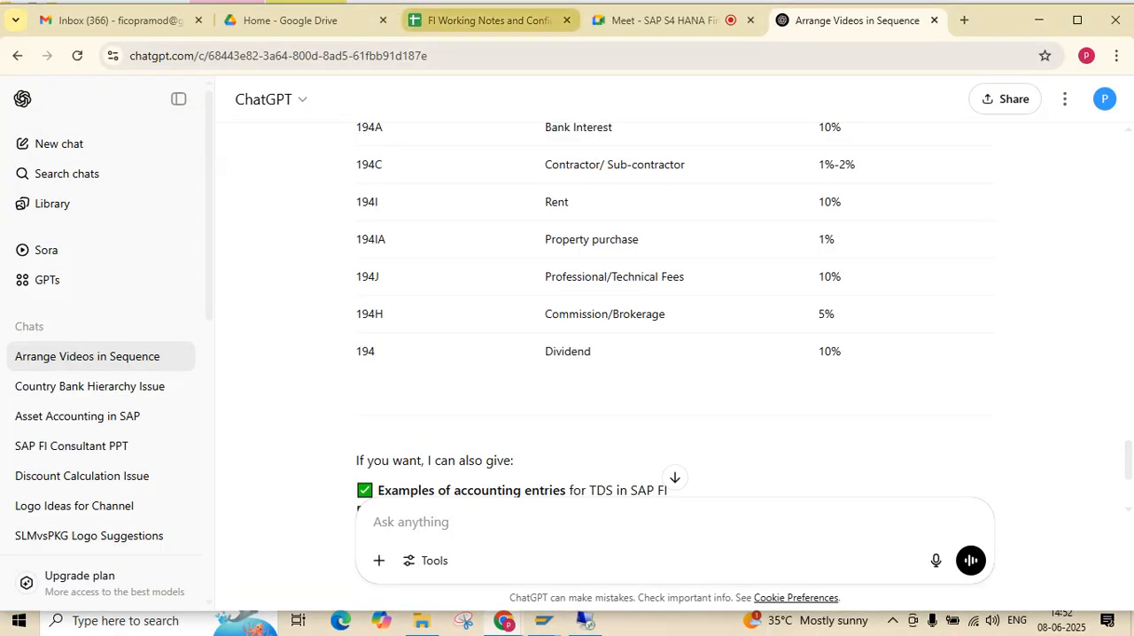
{"action": "left_click", "coordinate": [483, 20]}
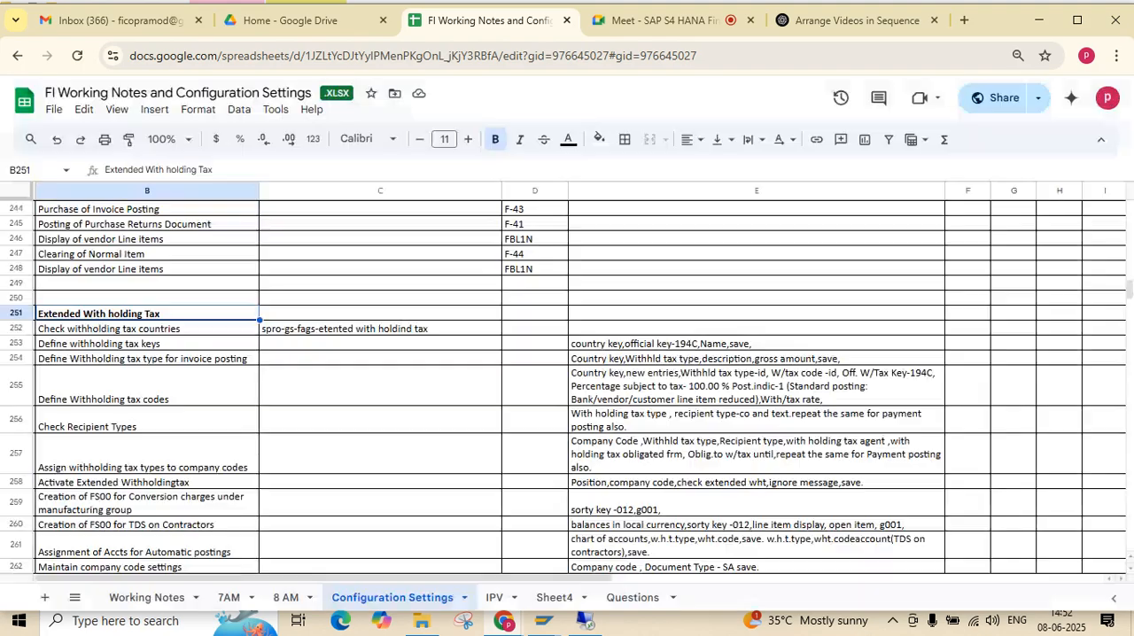
{"action": "left_click", "coordinate": [380, 545]}
{"action": "key", "text": "Down"}
{"action": "key", "text": "Down"}
{"action": "key", "text": "Down"}
{"action": "key", "text": "Down"}
{"action": "key", "text": "Down"}
{"action": "key", "text": "Down"}
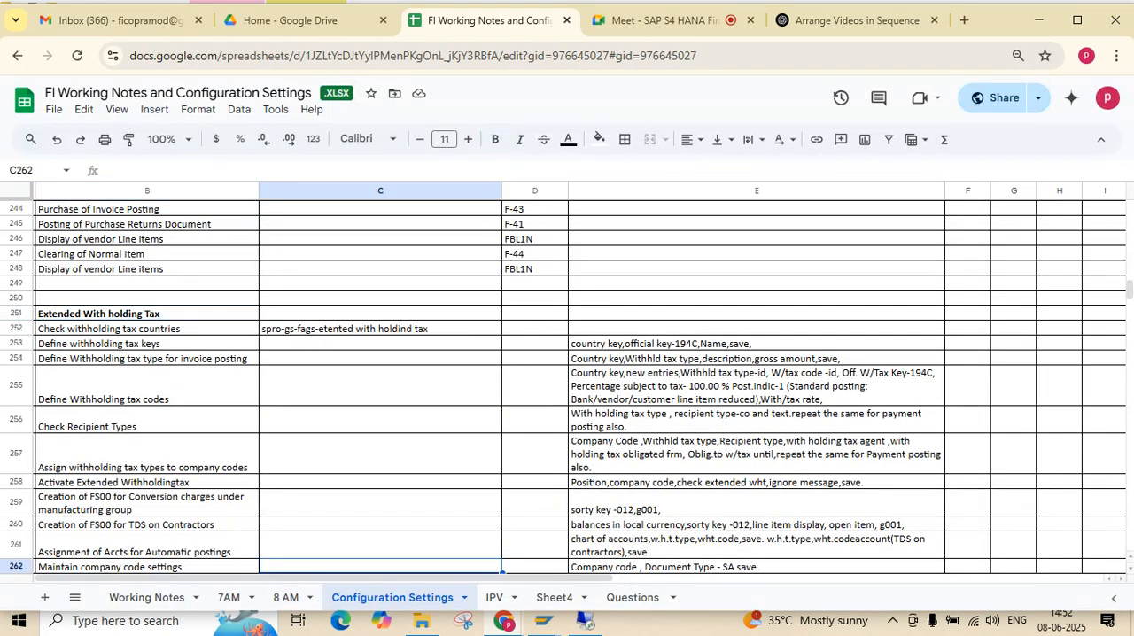
{"action": "key", "text": "Down"}
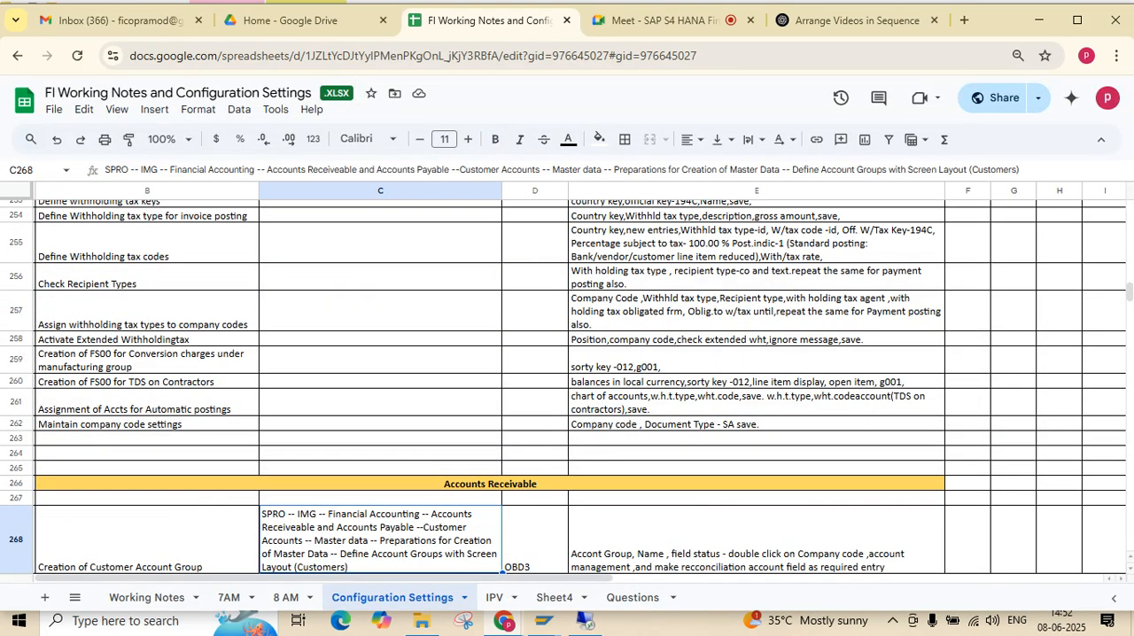
{"action": "key", "text": "Right"}
{"action": "key", "text": "Right"}
{"action": "key", "text": "Up"}
{"action": "key", "text": "Up"}
{"action": "key", "text": "Up"}
{"action": "key", "text": "Up"}
{"action": "key", "text": "Up"}
{"action": "key", "text": "Up"}
{"action": "key", "text": "Up"}
{"action": "key", "text": "Up"}
{"action": "key", "text": "Up"}
{"action": "key", "text": "Up"}
{"action": "key", "text": "Up"}
{"action": "key", "text": "Up"}
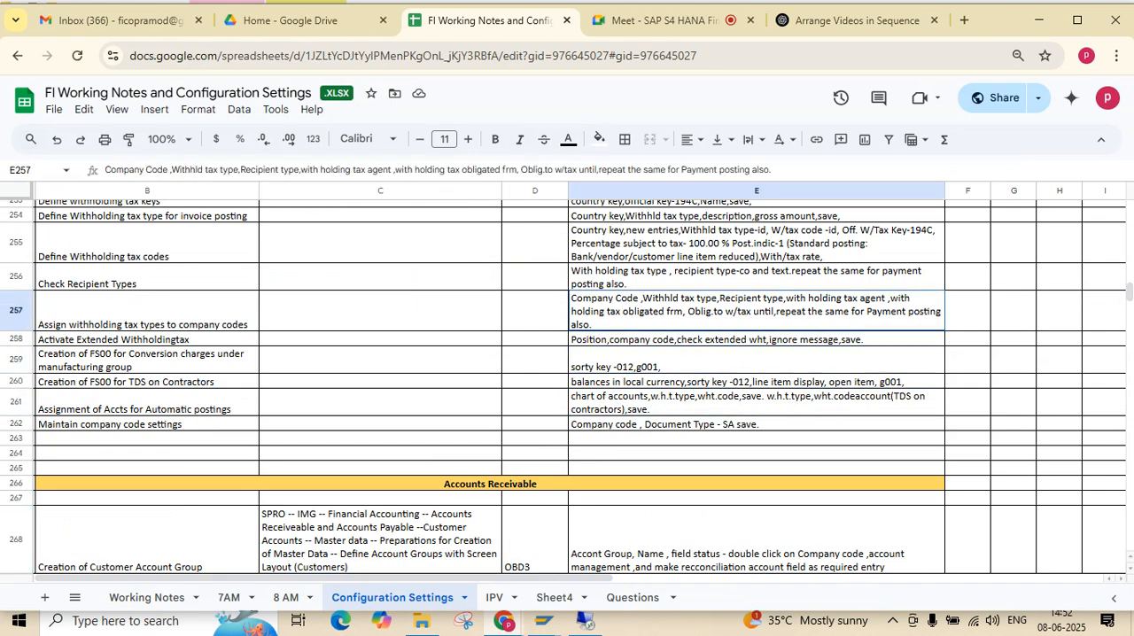
{"action": "key", "text": "Up"}
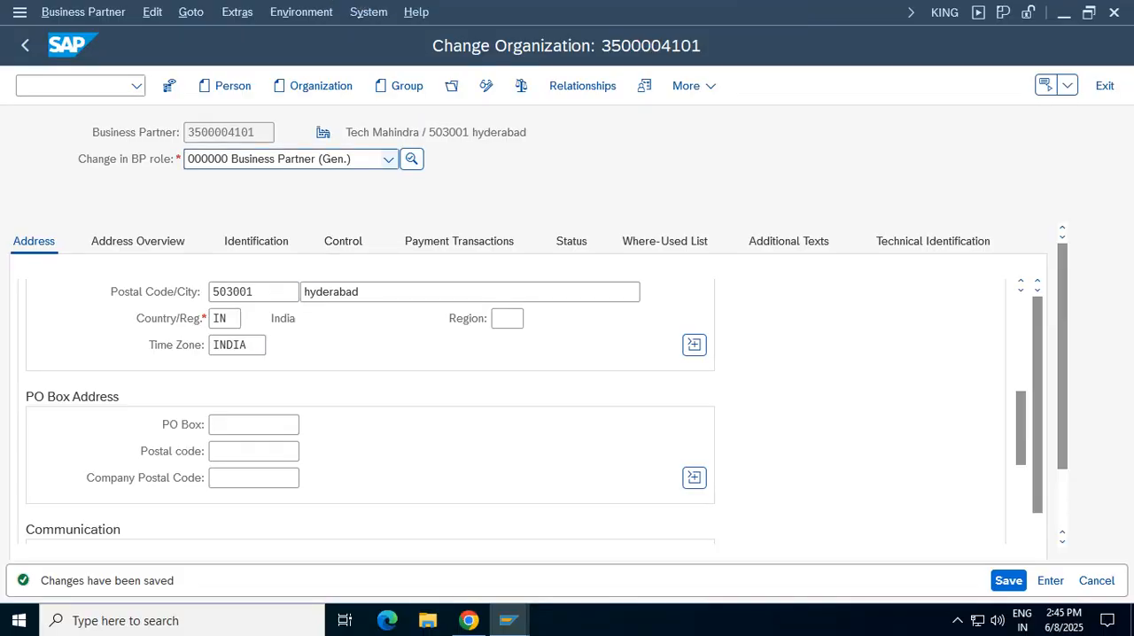
Change the Tech Mahindra BP role to FLVN00 Supplier (FI) and open the vendor's country-specific enhancement data
{"action": "left_click", "coordinate": [389, 160]}
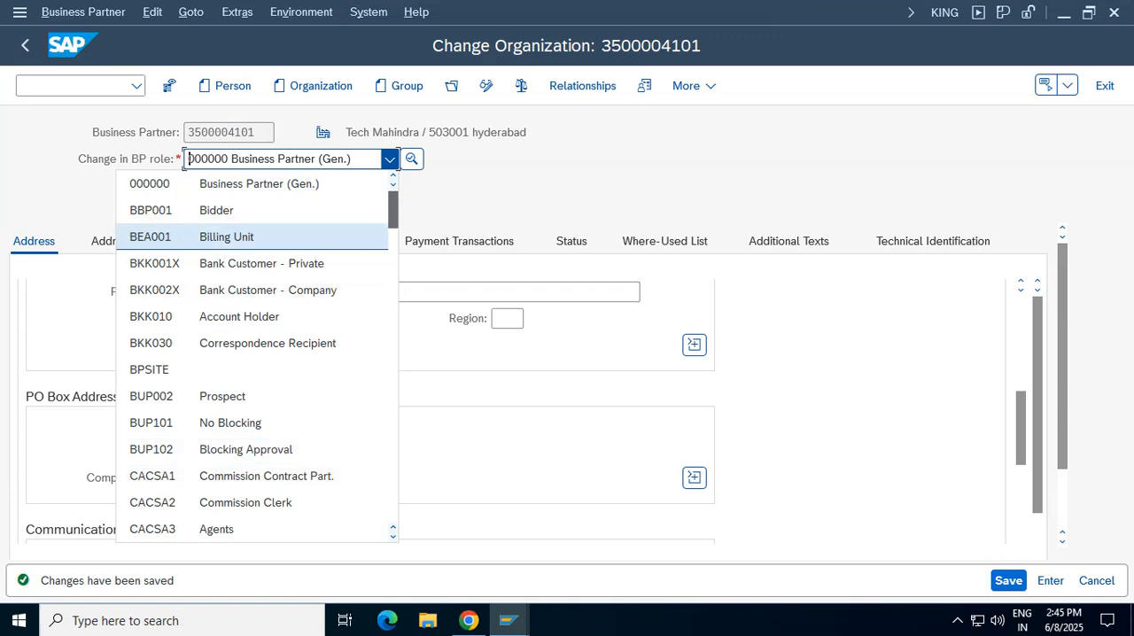
{"action": "left_click_drag", "start_coordinate": [393, 210], "coordinate": [394, 274]}
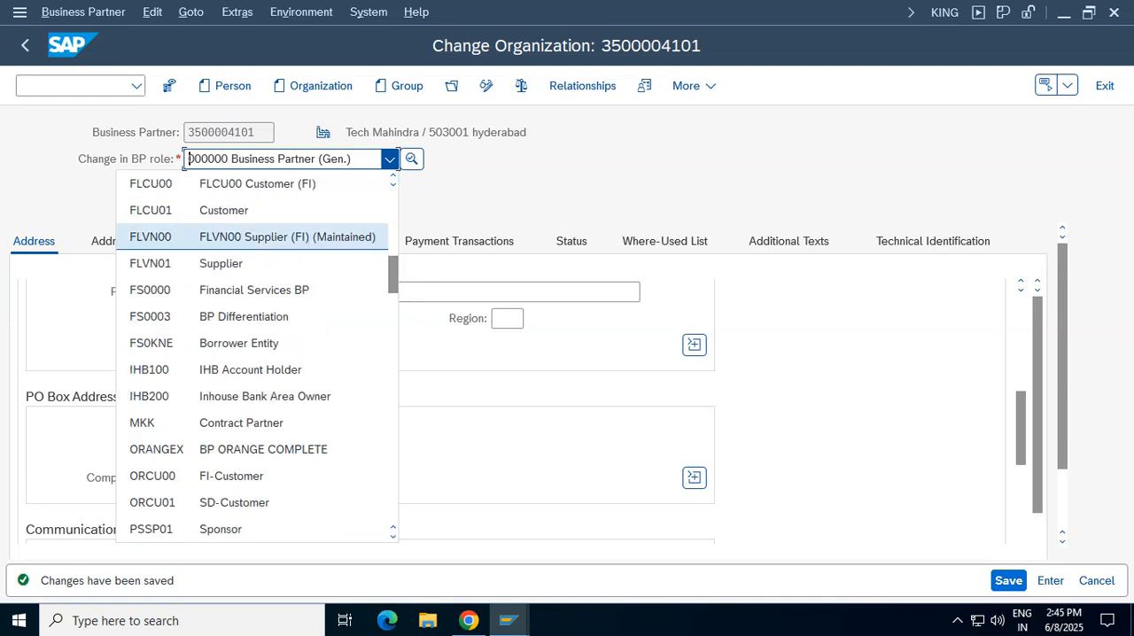
{"action": "left_click", "coordinate": [287, 237]}
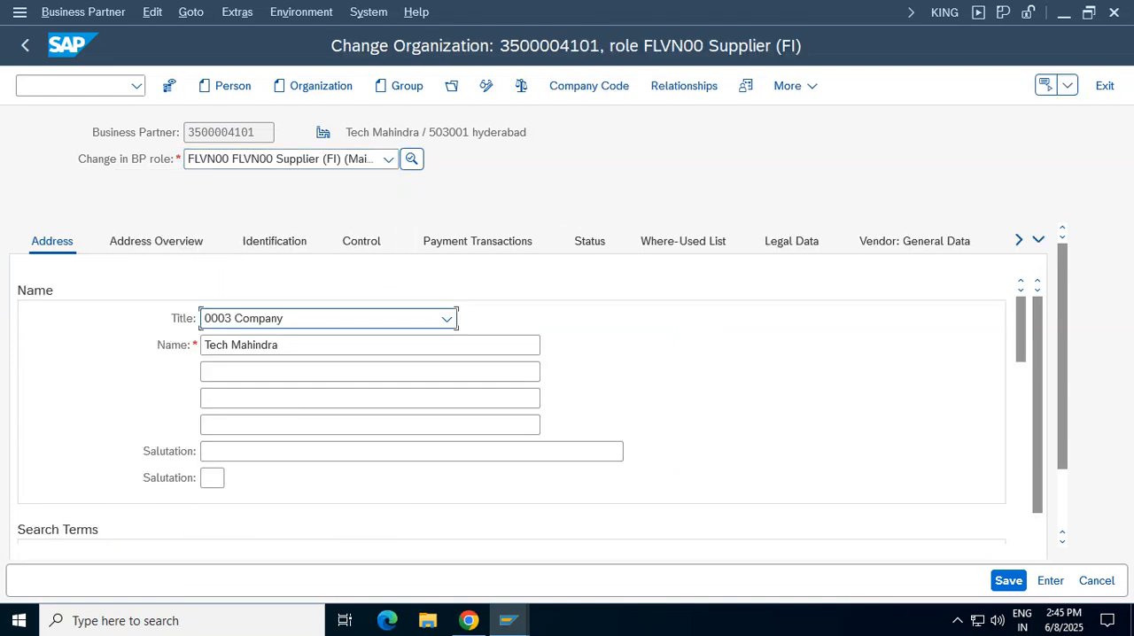
{"action": "left_click", "coordinate": [1038, 239]}
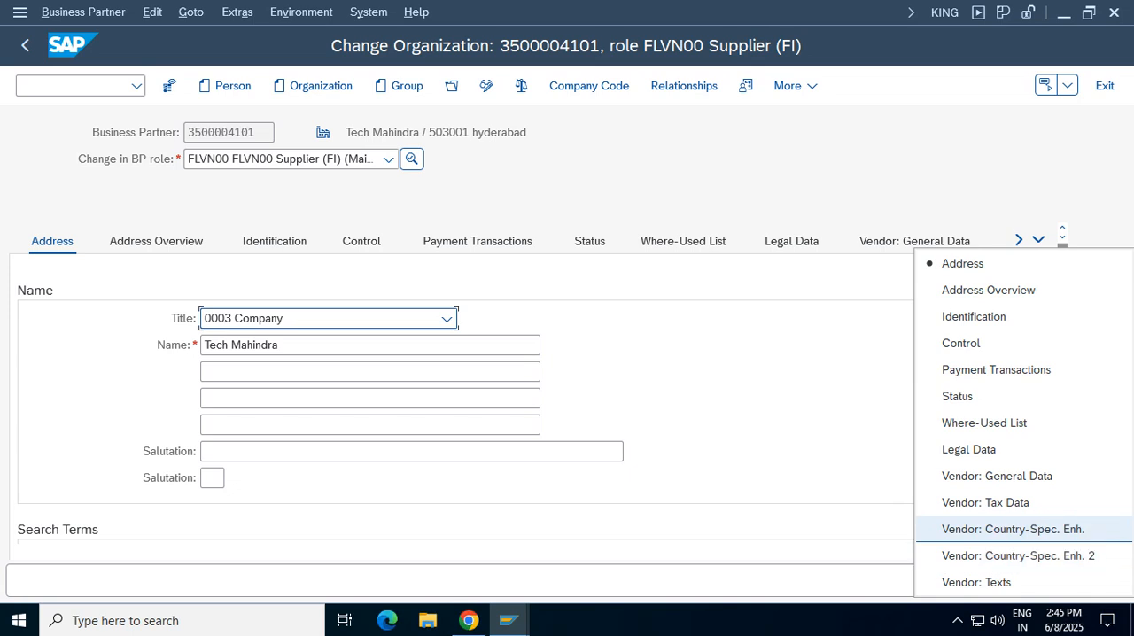
{"action": "left_click", "coordinate": [1013, 530]}
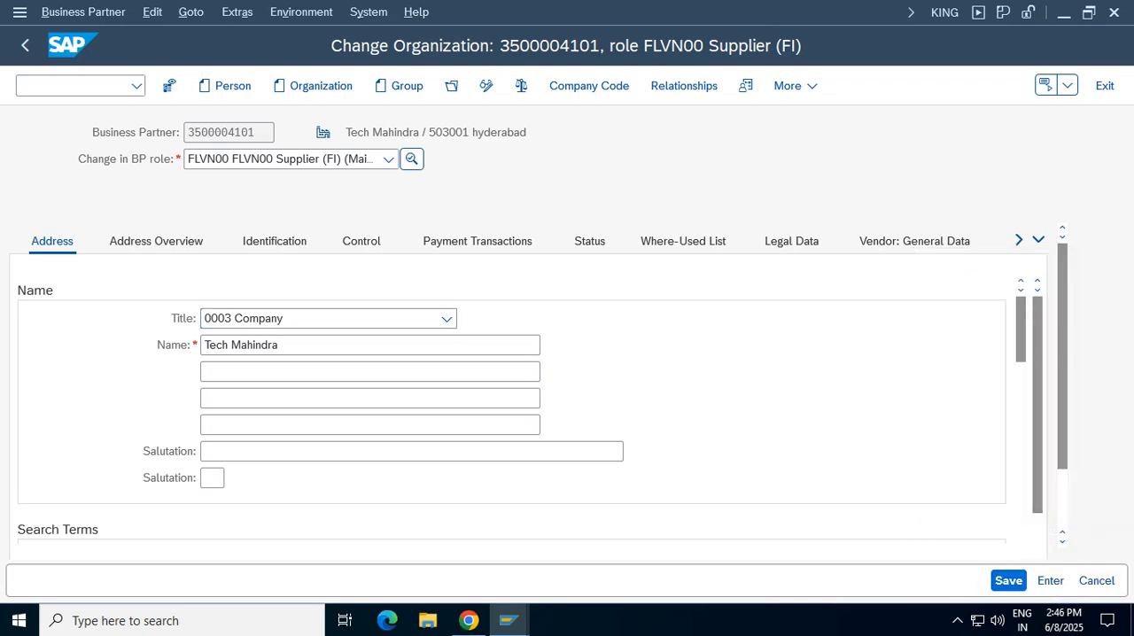
Enter the vendor's PAN in the India: Withholding Tax section and save the business partner
{"action": "left_click_drag", "start_coordinate": [1021, 385], "coordinate": [1021, 516]}
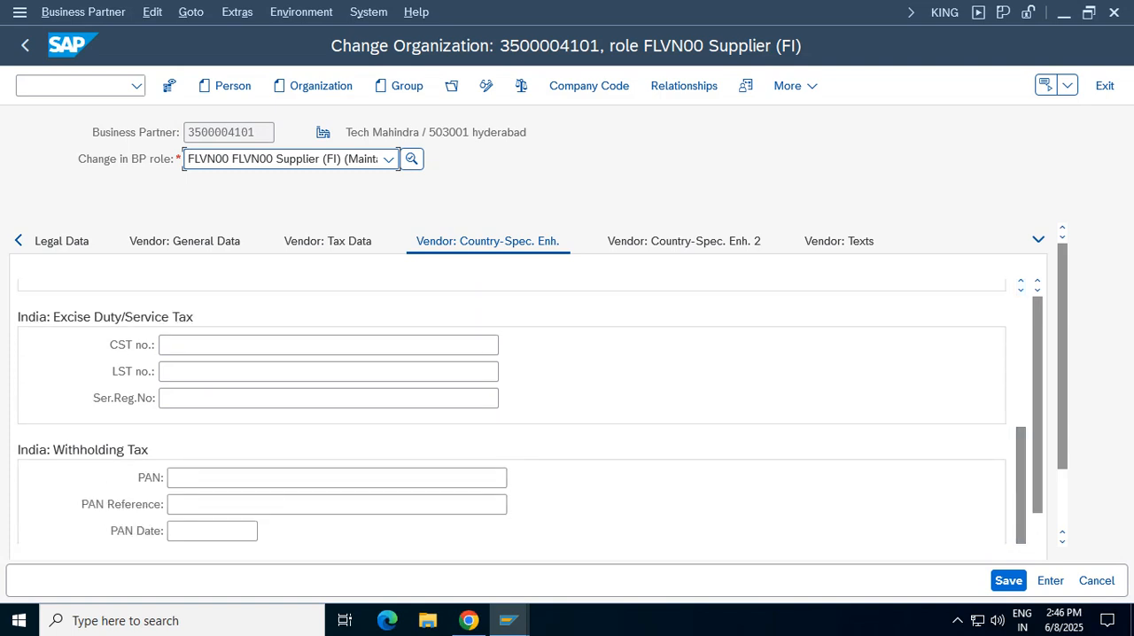
{"action": "left_click", "coordinate": [336, 479]}
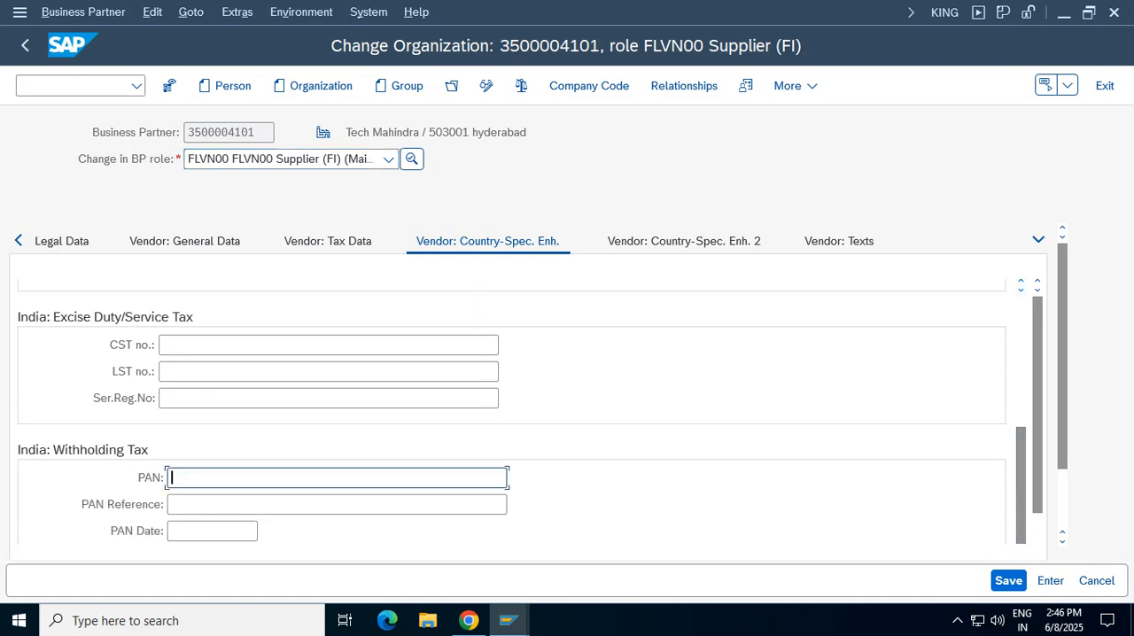
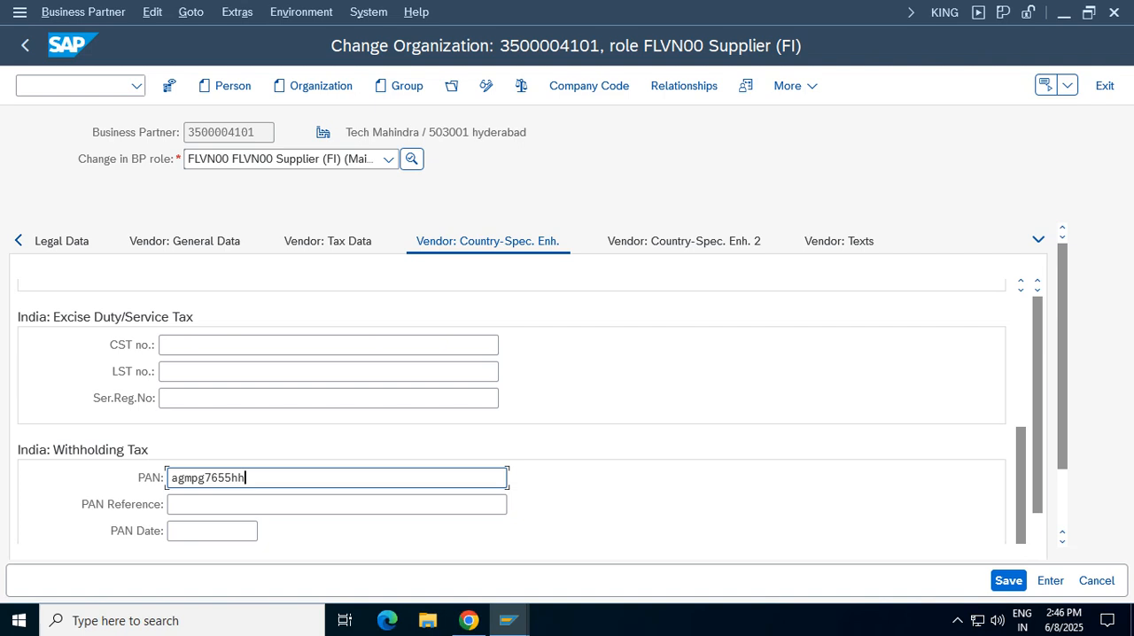
{"action": "left_click", "coordinate": [1008, 582]}
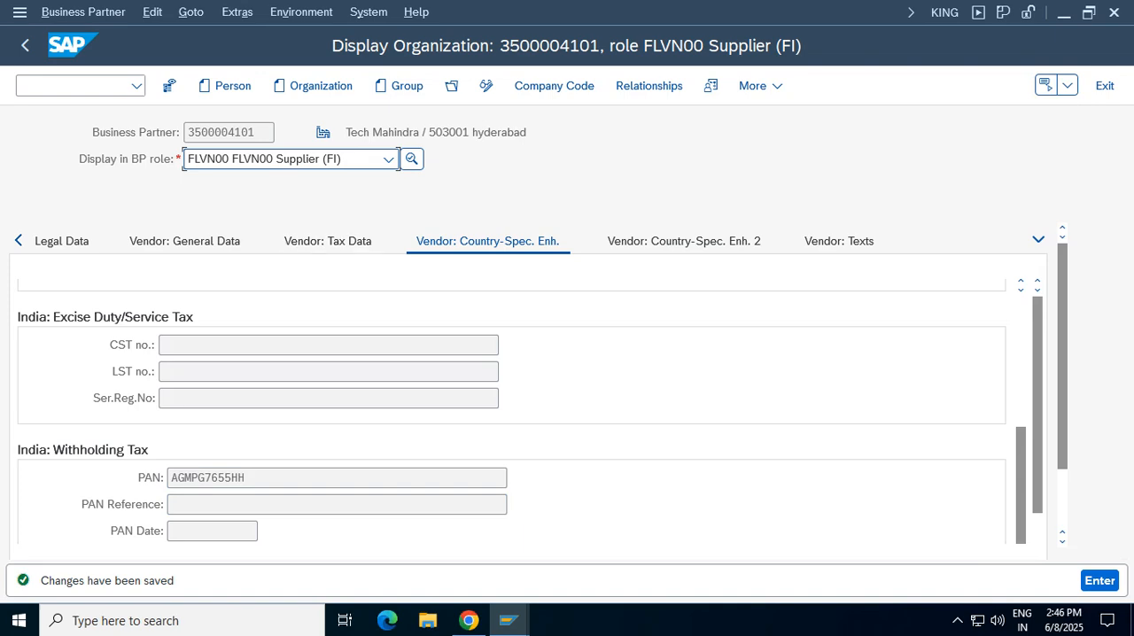
Switch to the vendor invoice entry for company code VZ01, simulate the document and return to the entry screen
{"action": "left_click", "coordinate": [508, 620]}
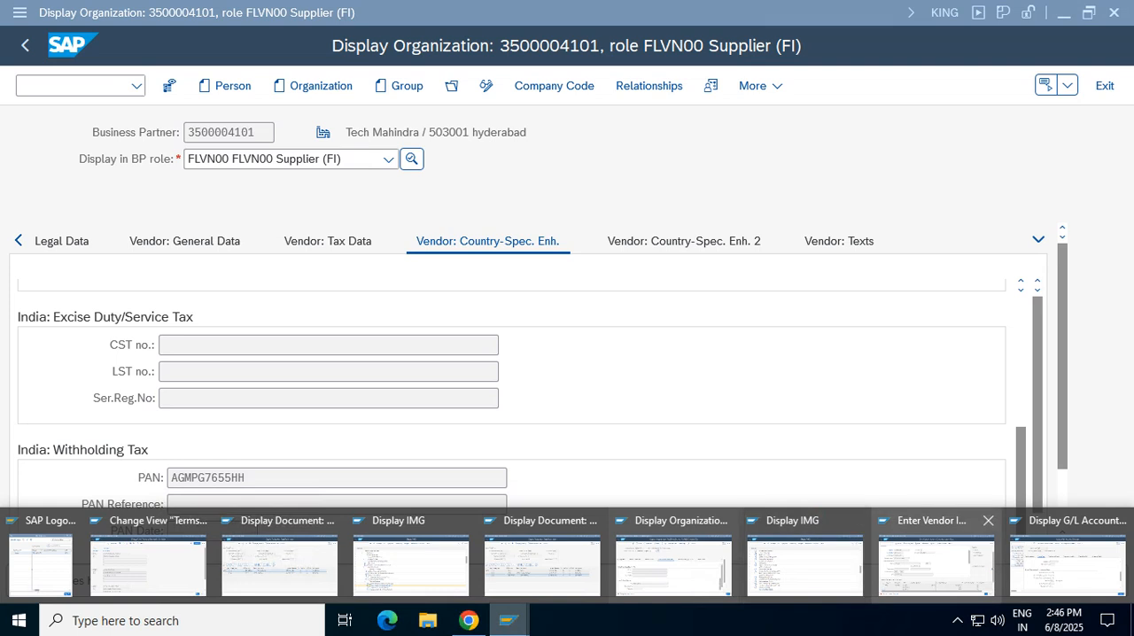
{"action": "left_click", "coordinate": [936, 559]}
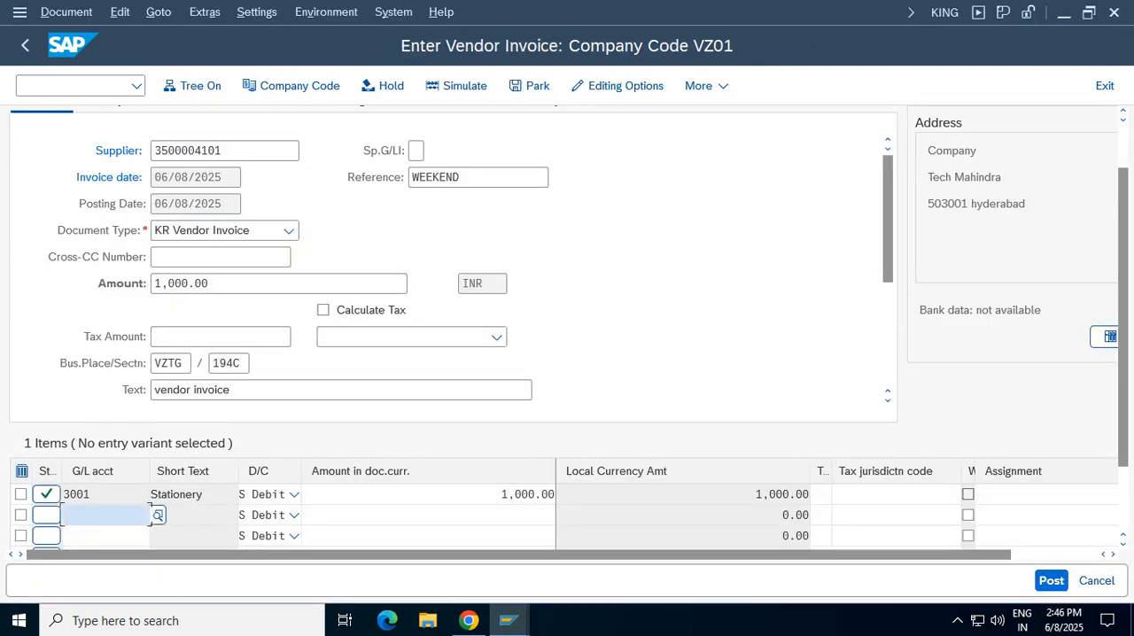
{"action": "left_click", "coordinate": [456, 86]}
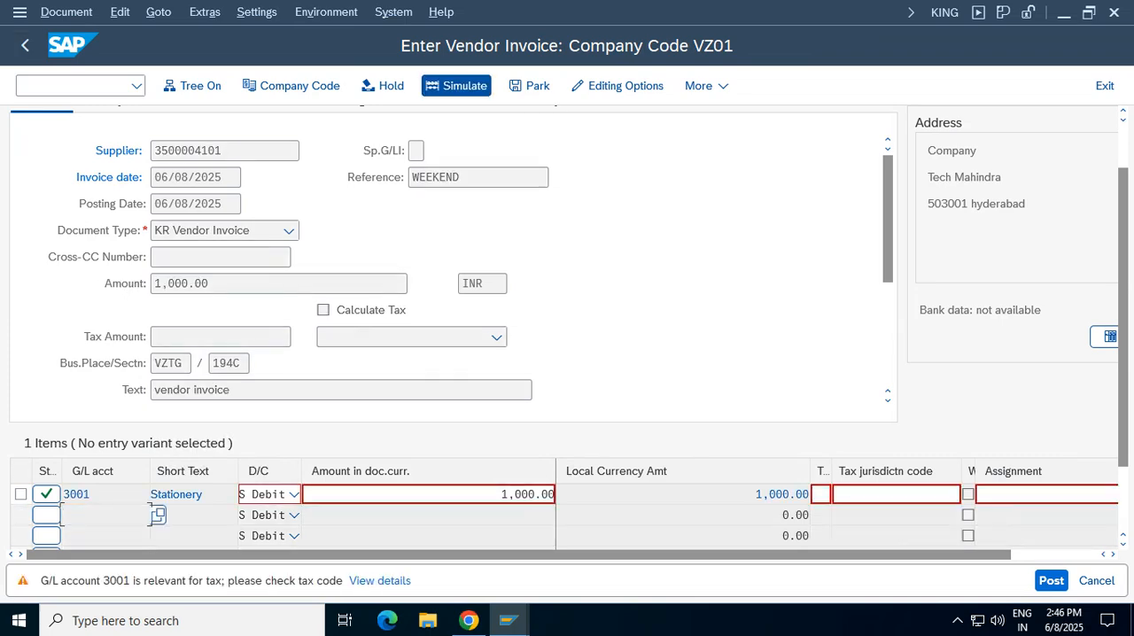
{"action": "key", "text": "Return"}
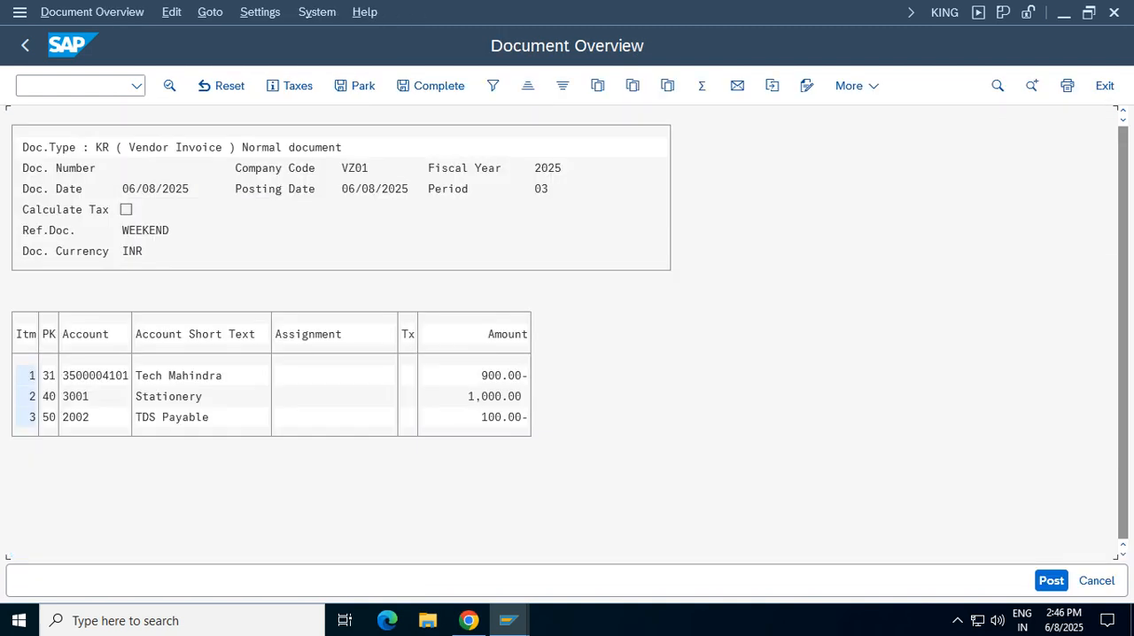
{"action": "key", "text": "F3"}
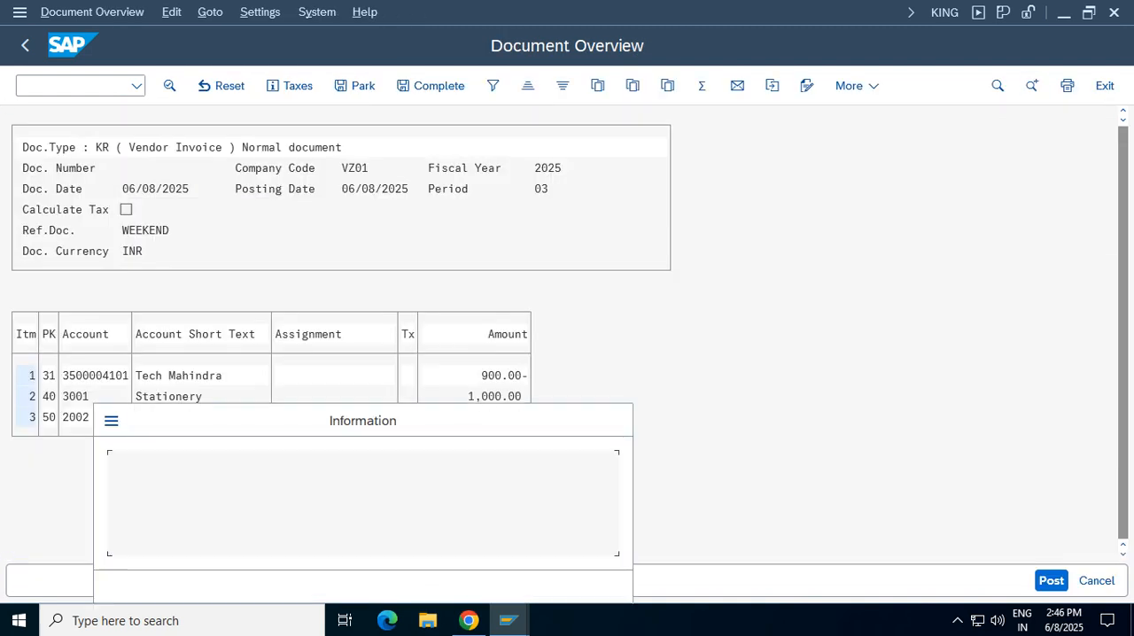
{"action": "key", "text": "Return"}
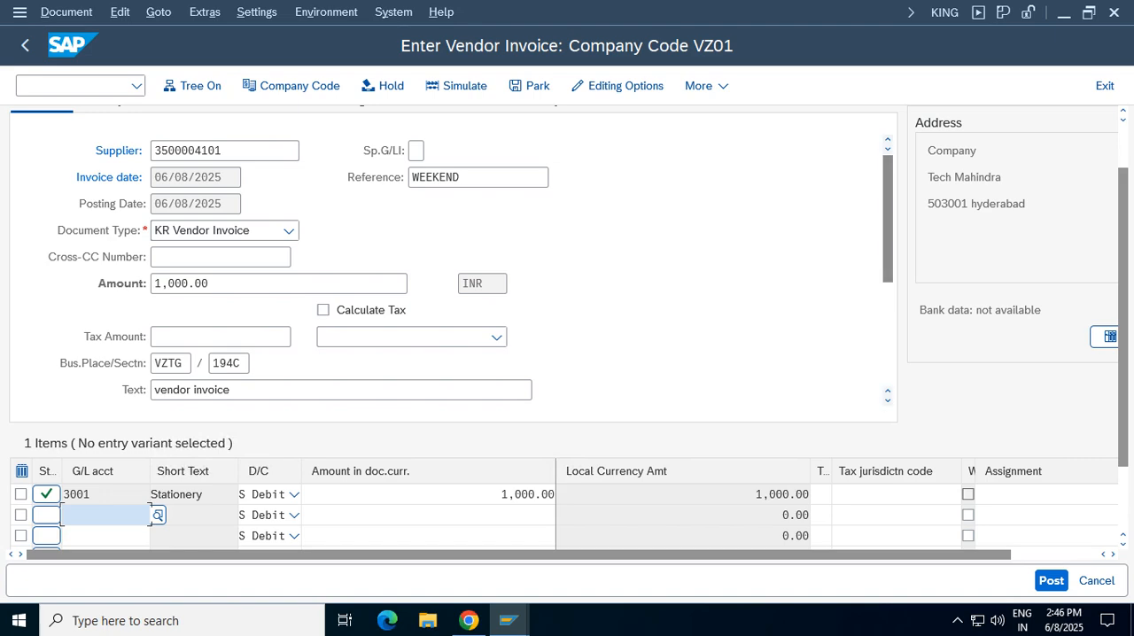
Review the invoice's withholding tax data with tax type VT and return to the basic data
{"action": "left_click", "coordinate": [1088, 13]}
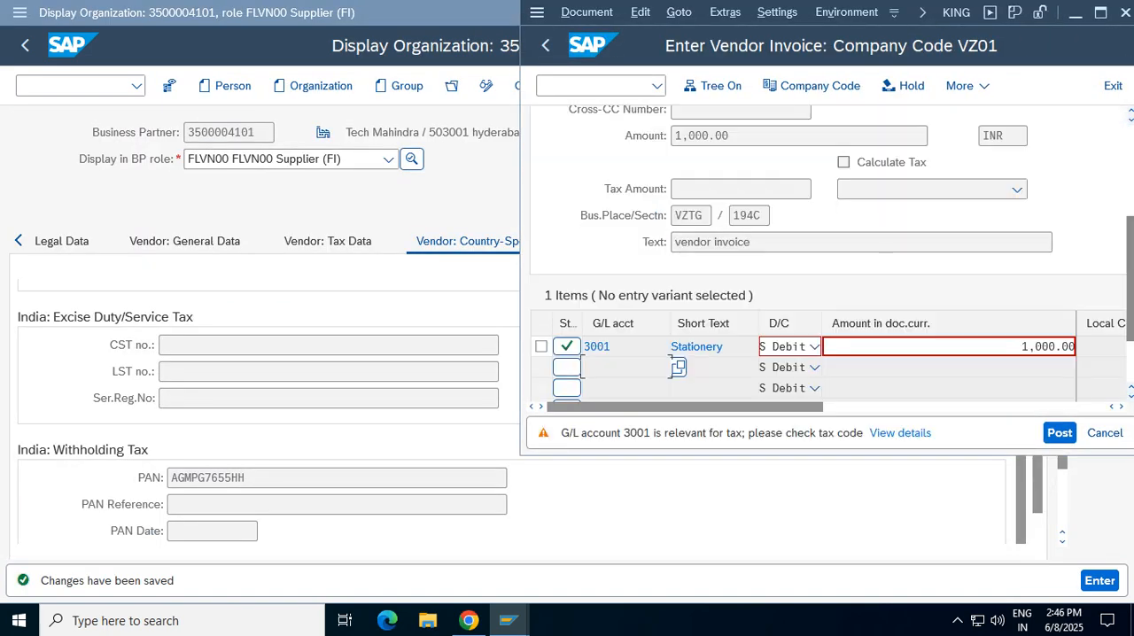
{"action": "left_click", "coordinate": [1100, 13]}
{"action": "left_click", "coordinate": [362, 151]}
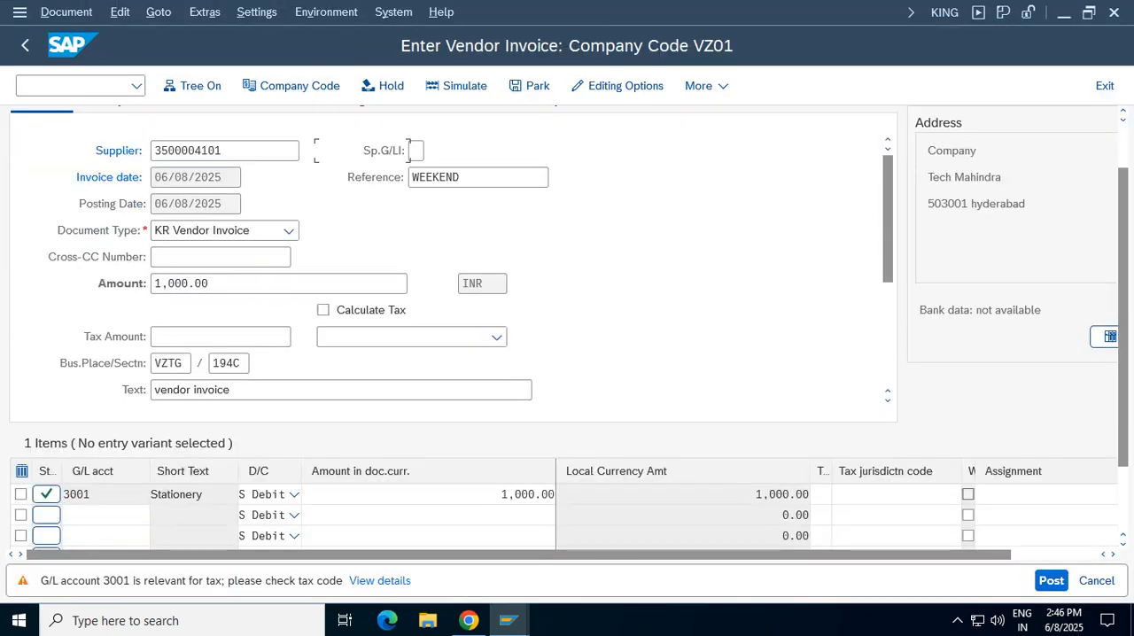
{"action": "scroll", "coordinate": [410, 151], "scroll_direction": "up", "scroll_amount": 1}
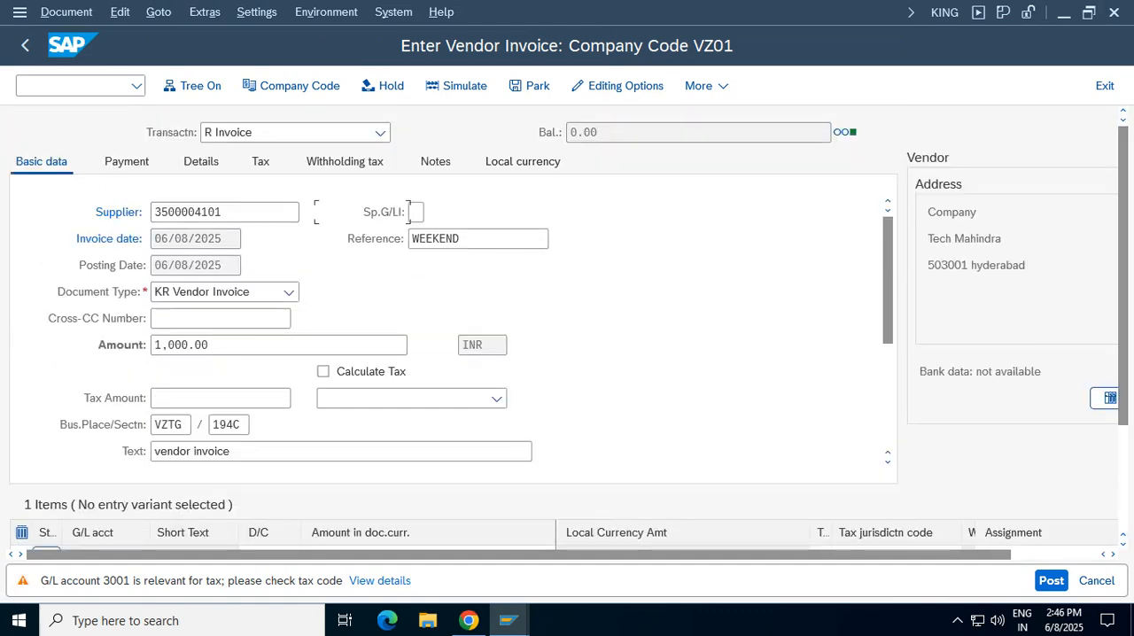
{"action": "left_click", "coordinate": [345, 162]}
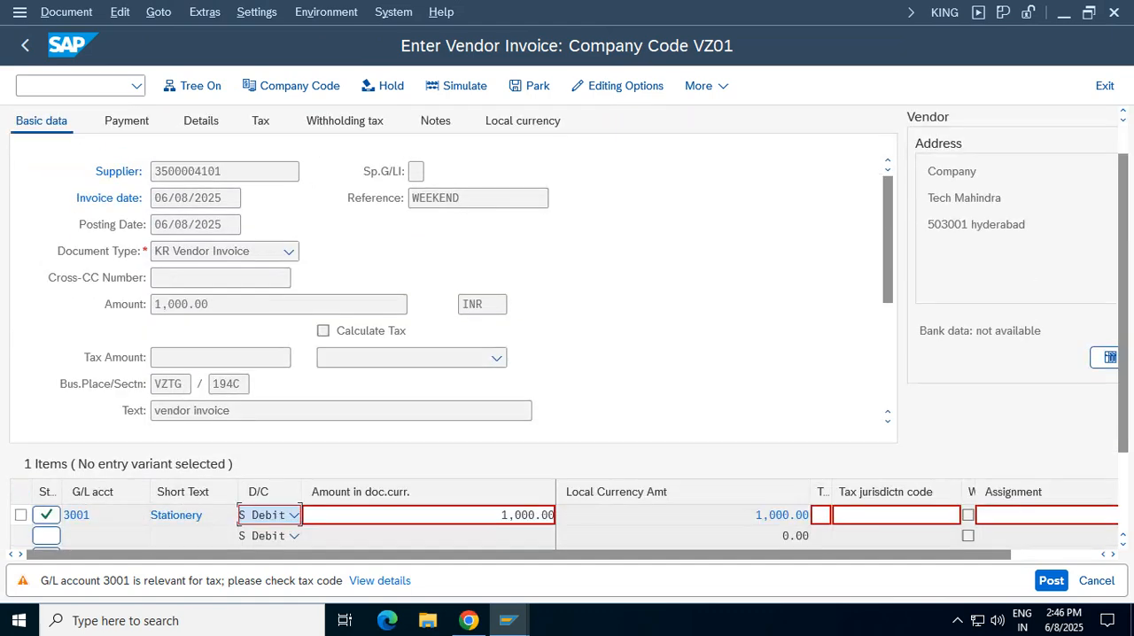
{"action": "key", "text": "Return"}
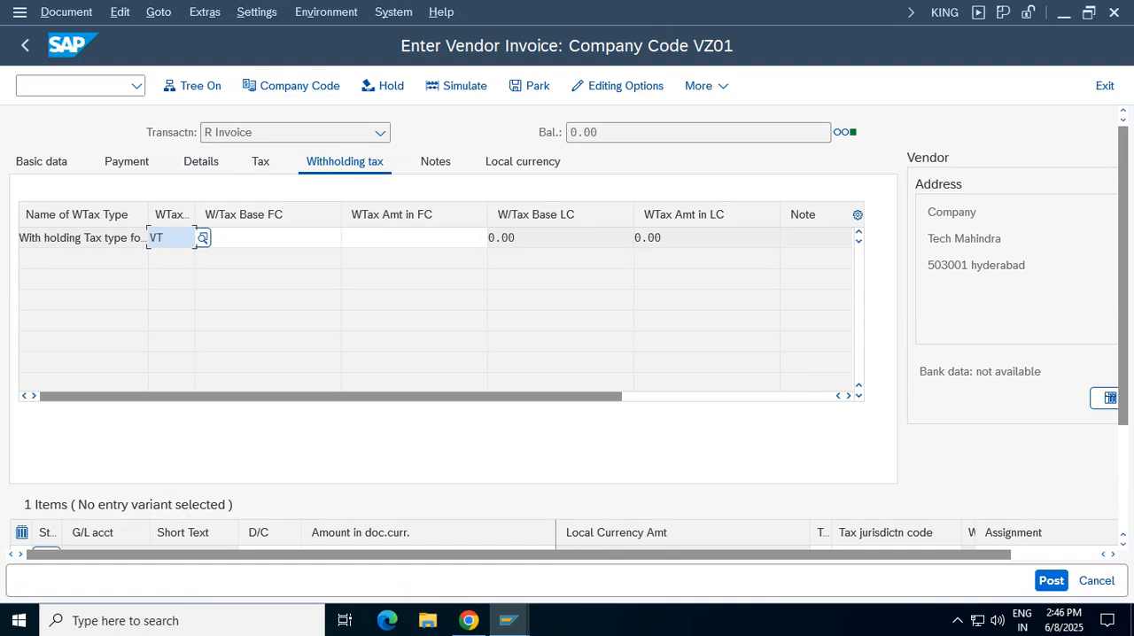
{"action": "key", "text": "shift+Left"}
{"action": "key", "text": "shift+Left"}
{"action": "left_click", "coordinate": [159, 238]}
{"action": "key", "text": "Return"}
{"action": "key", "text": "Return"}
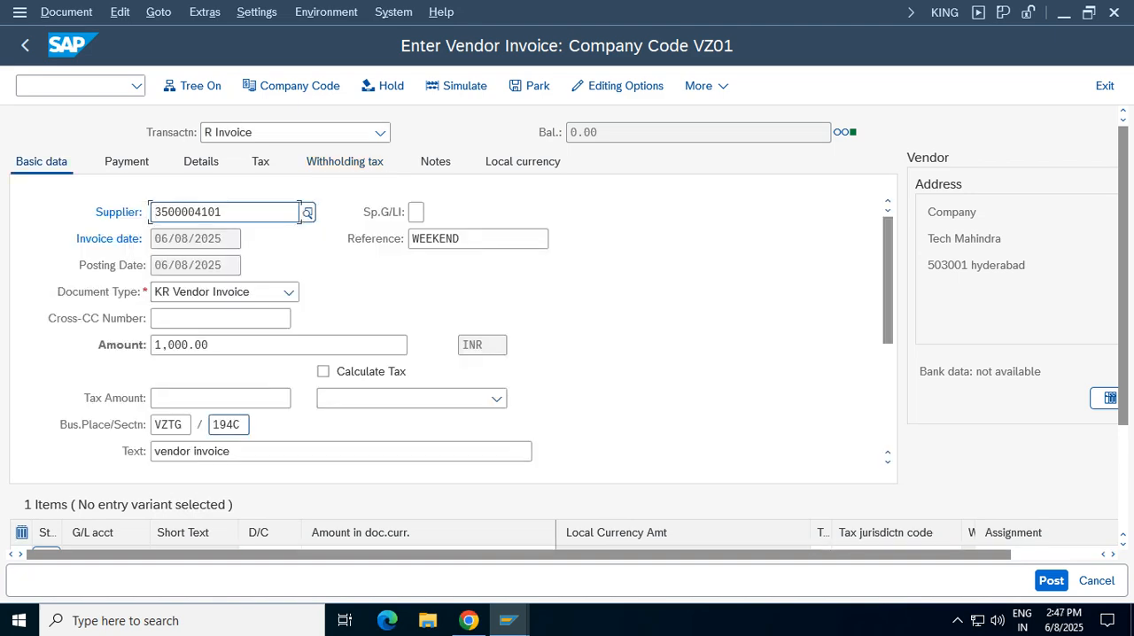
Check the invoice's business place and section code, simulate the document again and post it
{"action": "left_click", "coordinate": [232, 424]}
{"action": "left_click", "coordinate": [190, 424]}
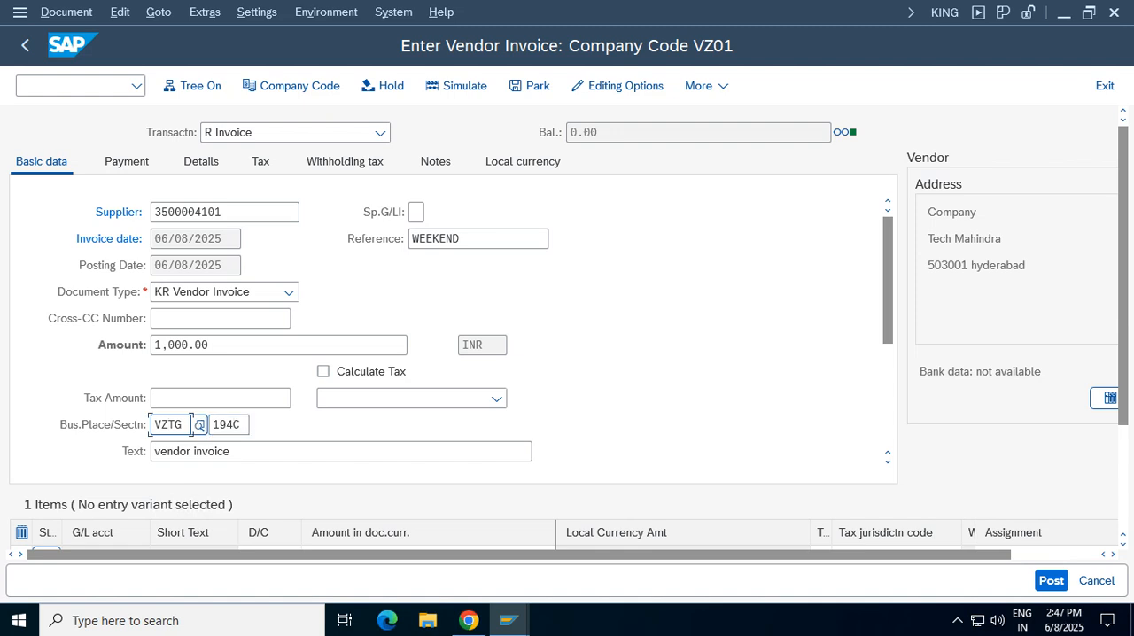
{"action": "left_click", "coordinate": [248, 424]}
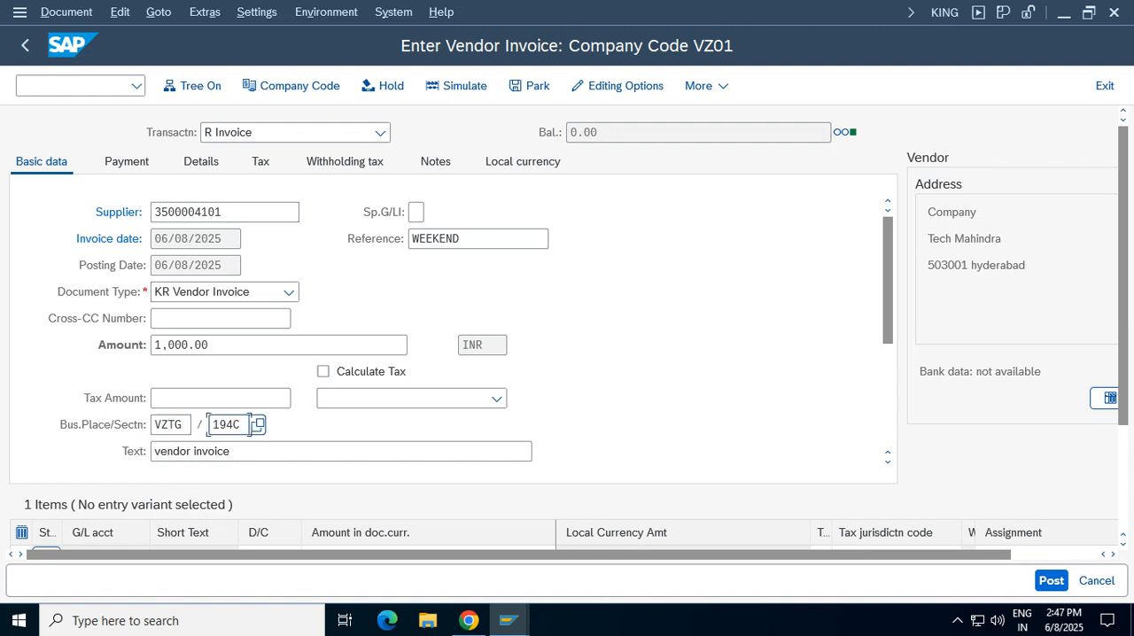
{"action": "left_click", "coordinate": [457, 86]}
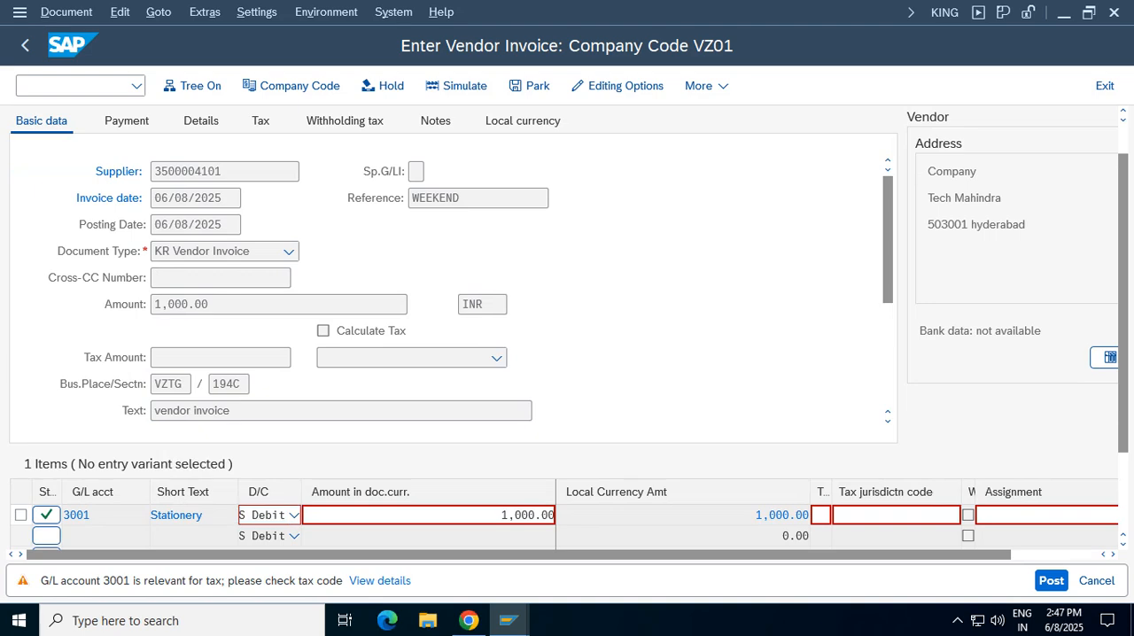
{"action": "key", "text": "Return"}
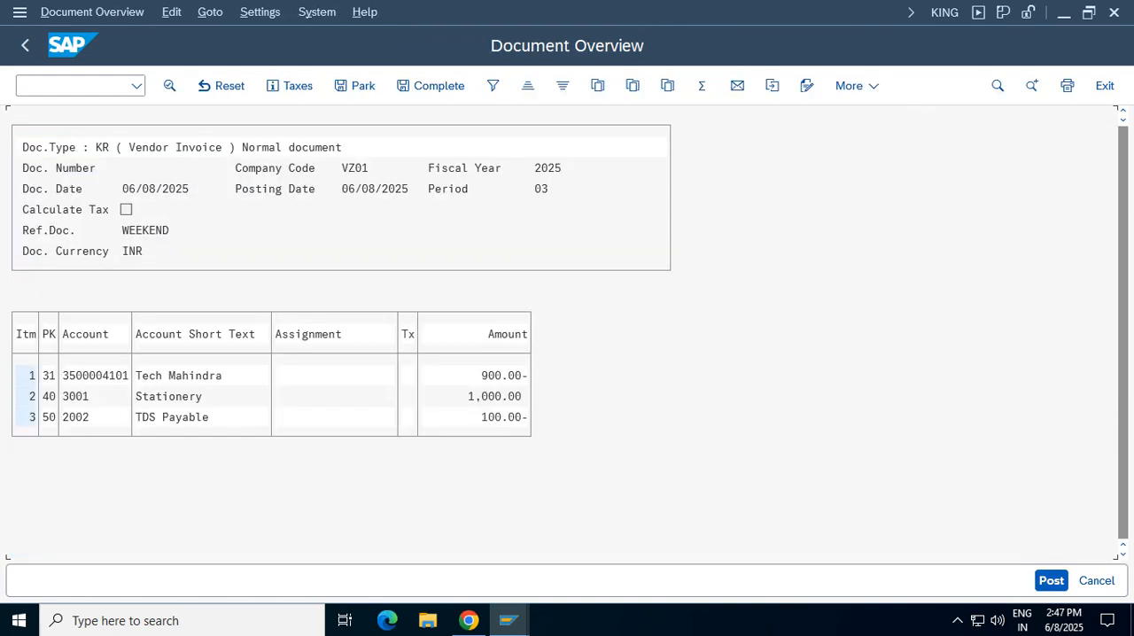
{"action": "key", "text": "ctrl+s"}
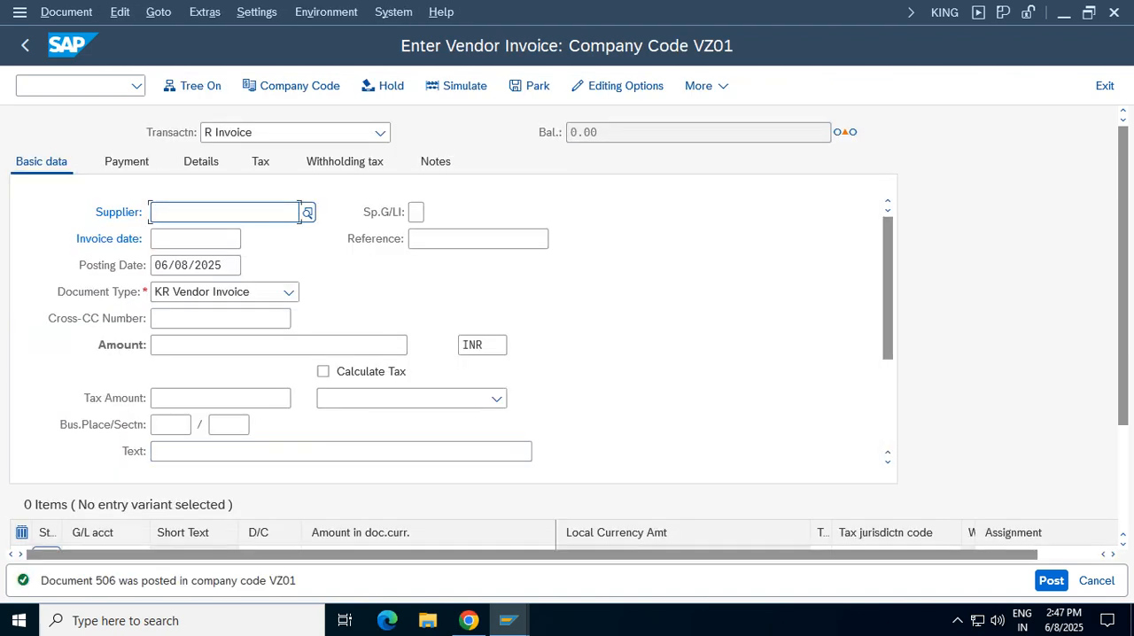
Display the posted vendor invoice, inspect the TDS Payable line item with its additional details, and return to the document
{"action": "left_click", "coordinate": [67, 12]}
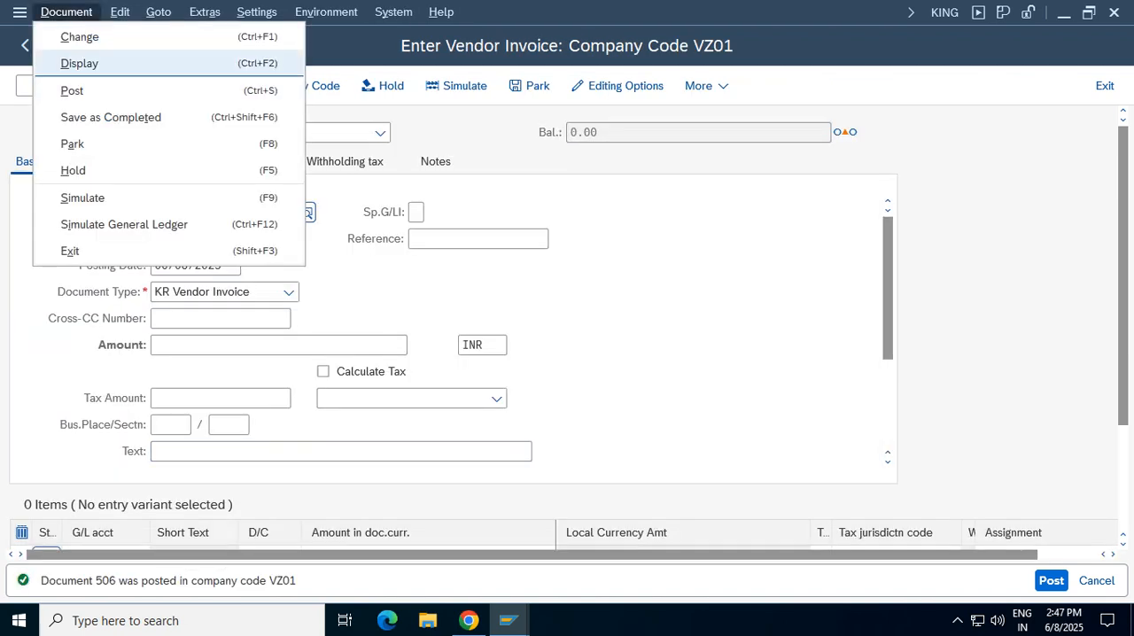
{"action": "left_click", "coordinate": [80, 64]}
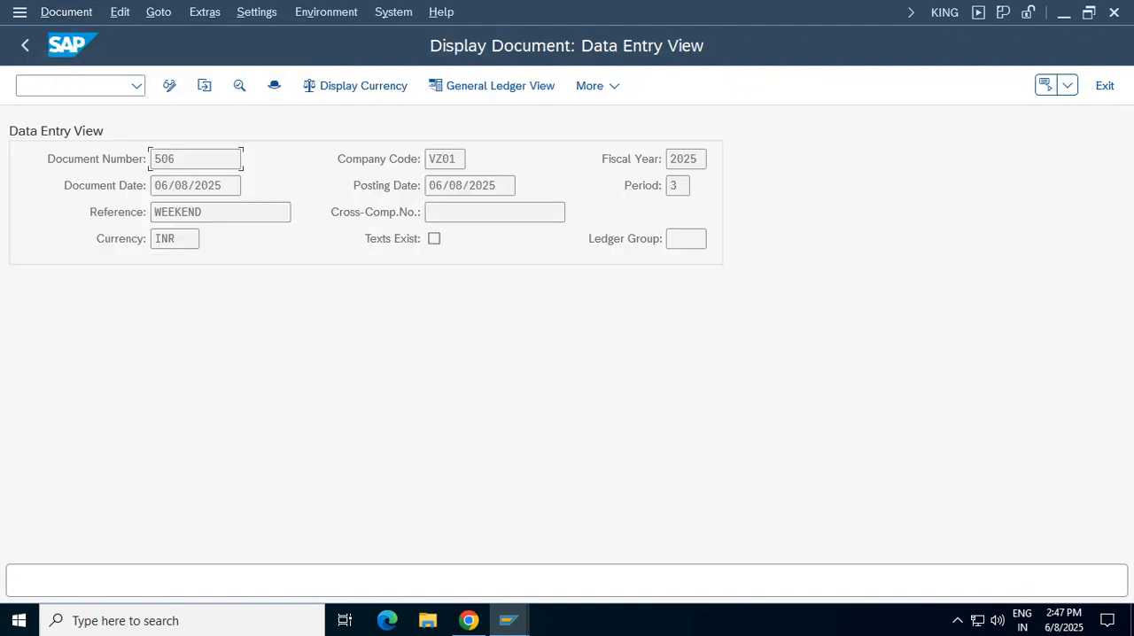
{"action": "left_click", "coordinate": [592, 396]}
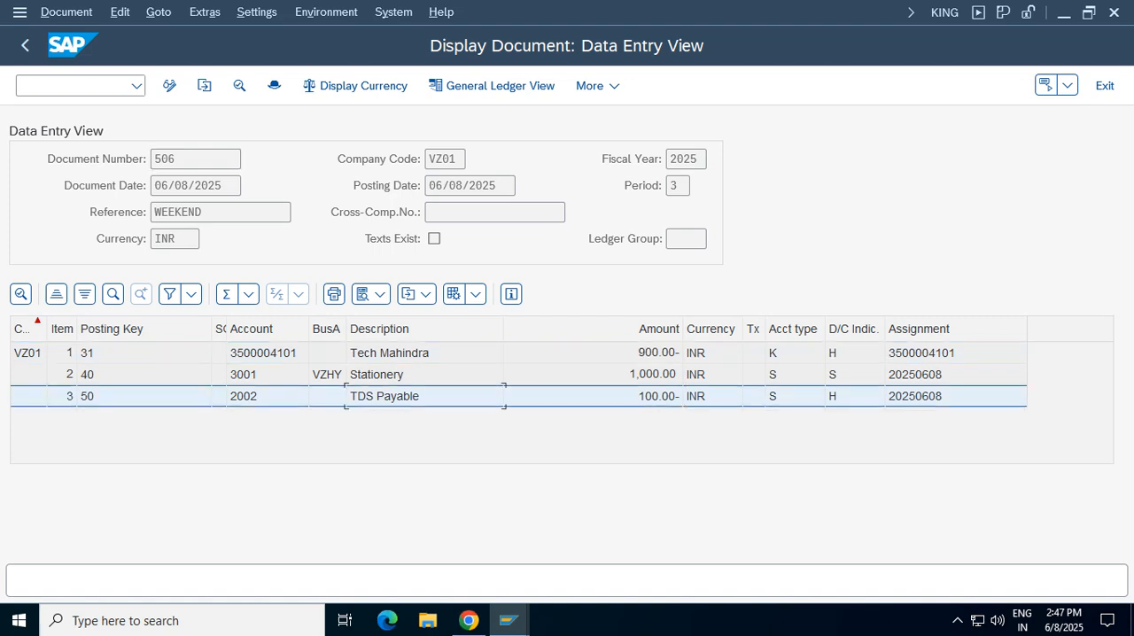
{"action": "double_click", "coordinate": [399, 396]}
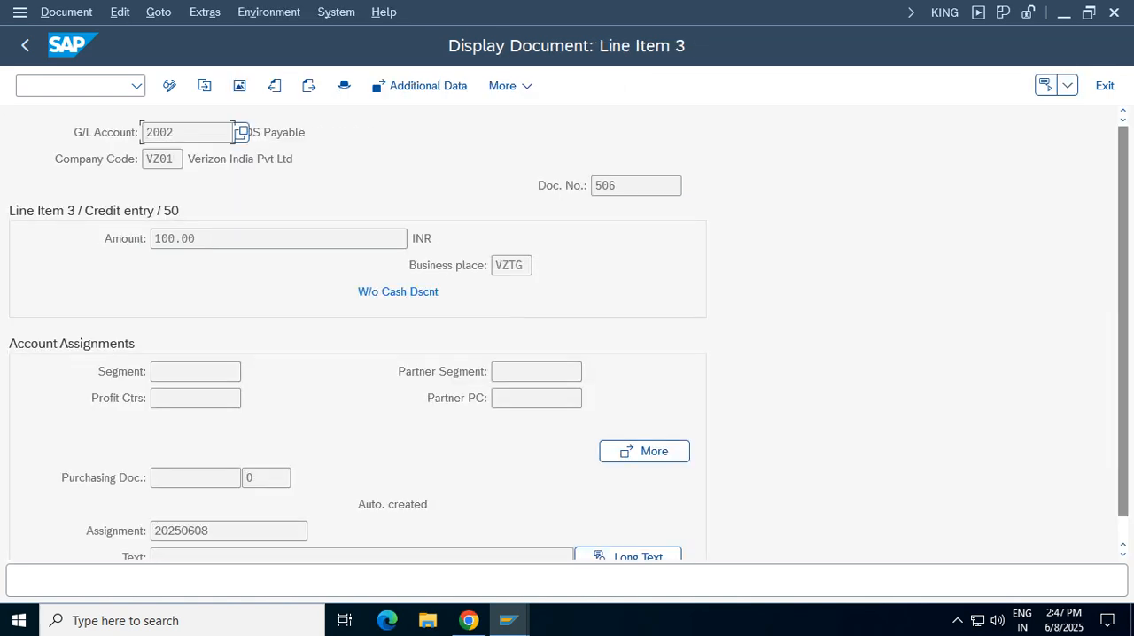
{"action": "left_click", "coordinate": [416, 85]}
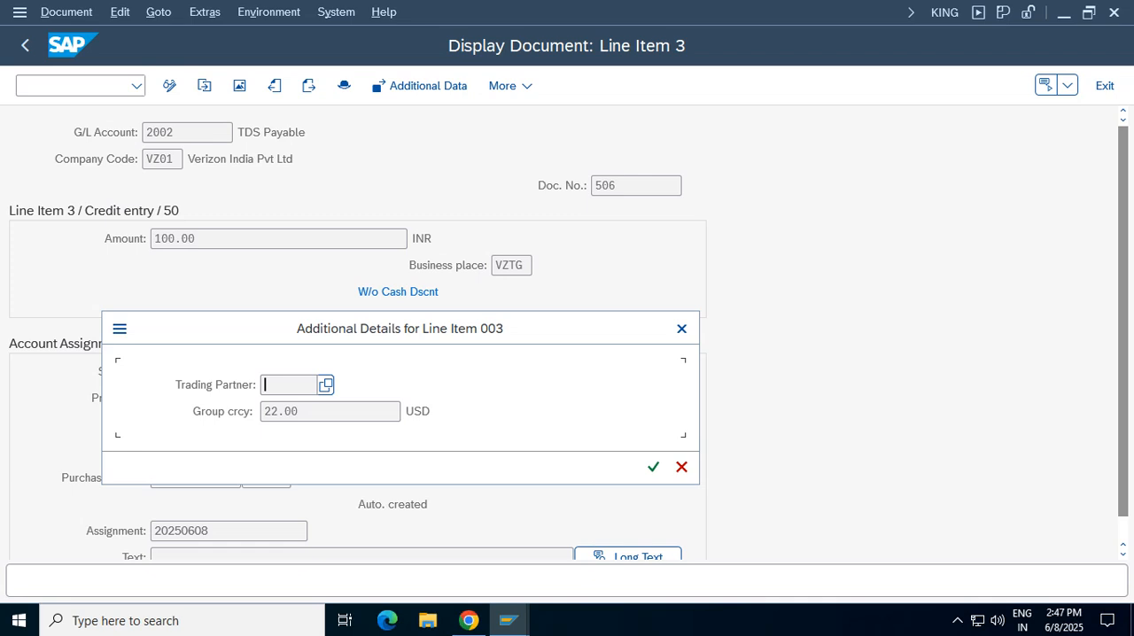
{"action": "left_click", "coordinate": [681, 329]}
{"action": "left_click", "coordinate": [25, 46]}
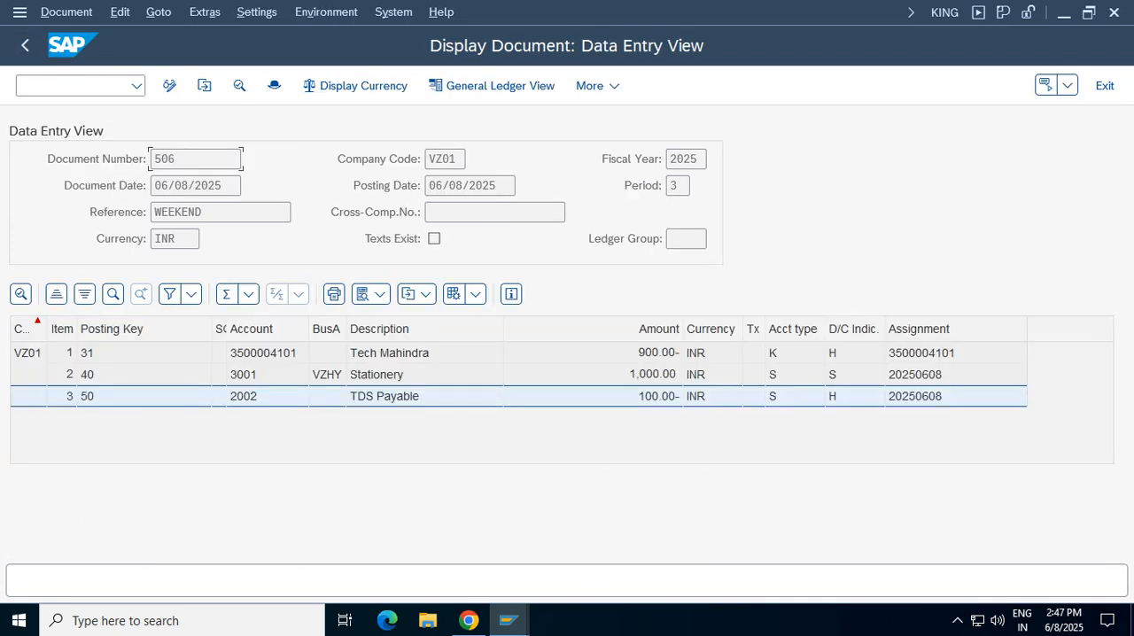
Open the vendor line item of the posted document and review its withholding tax type, base amounts and tax amounts
{"action": "double_click", "coordinate": [389, 353]}
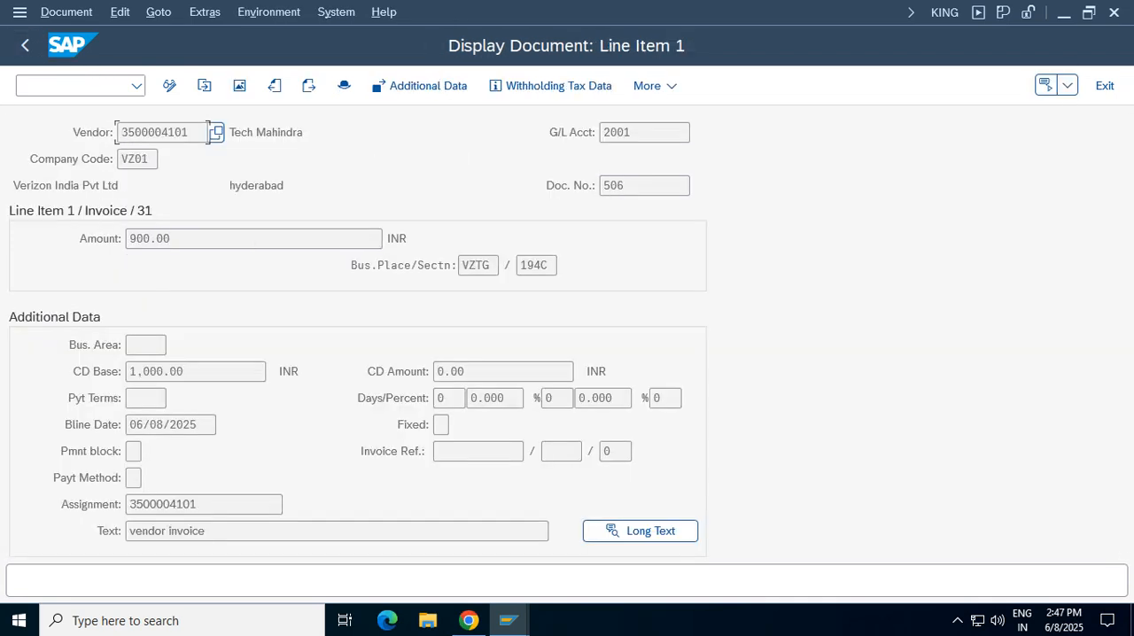
{"action": "left_click_drag", "start_coordinate": [188, 132], "coordinate": [122, 132]}
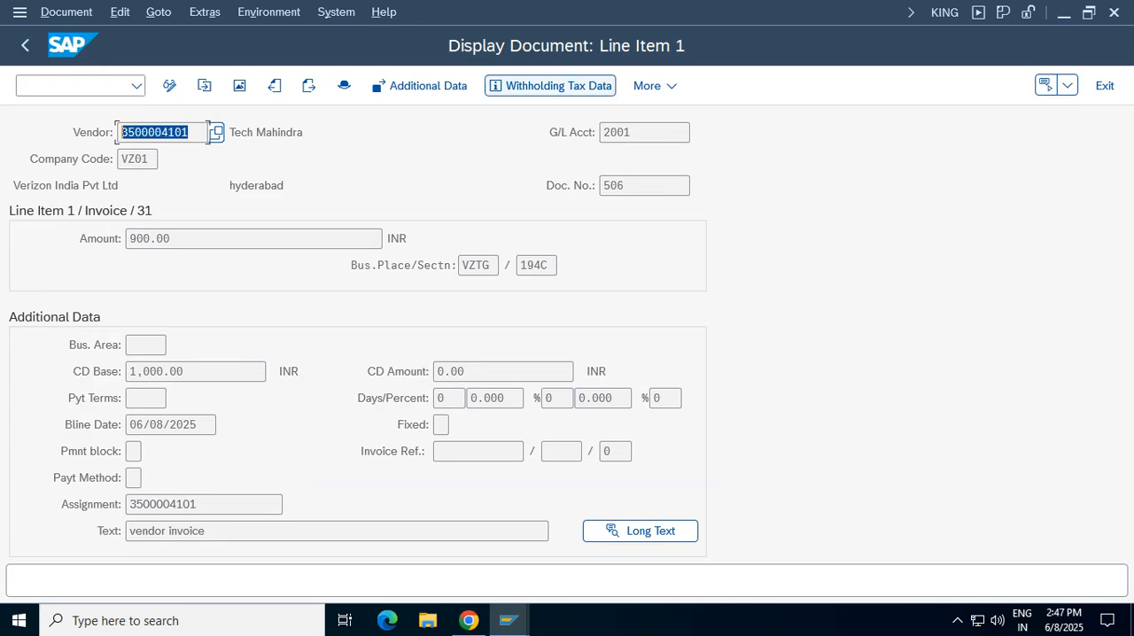
{"action": "left_click", "coordinate": [550, 85]}
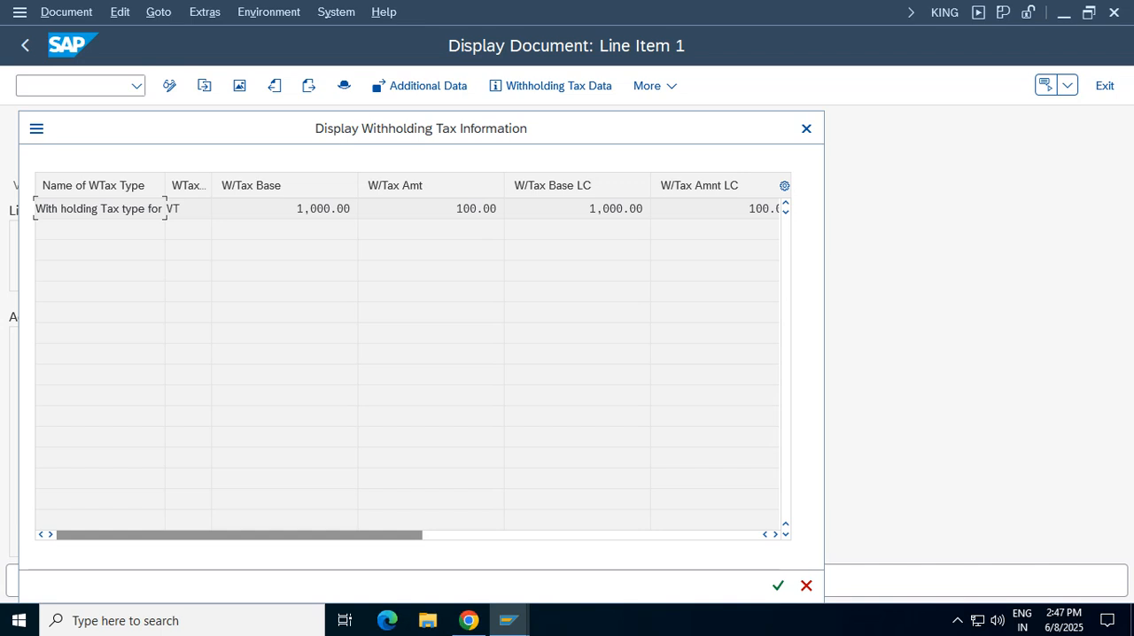
{"action": "left_click_drag", "start_coordinate": [186, 209], "coordinate": [166, 209]}
{"action": "left_click_drag", "start_coordinate": [297, 209], "coordinate": [399, 185]}
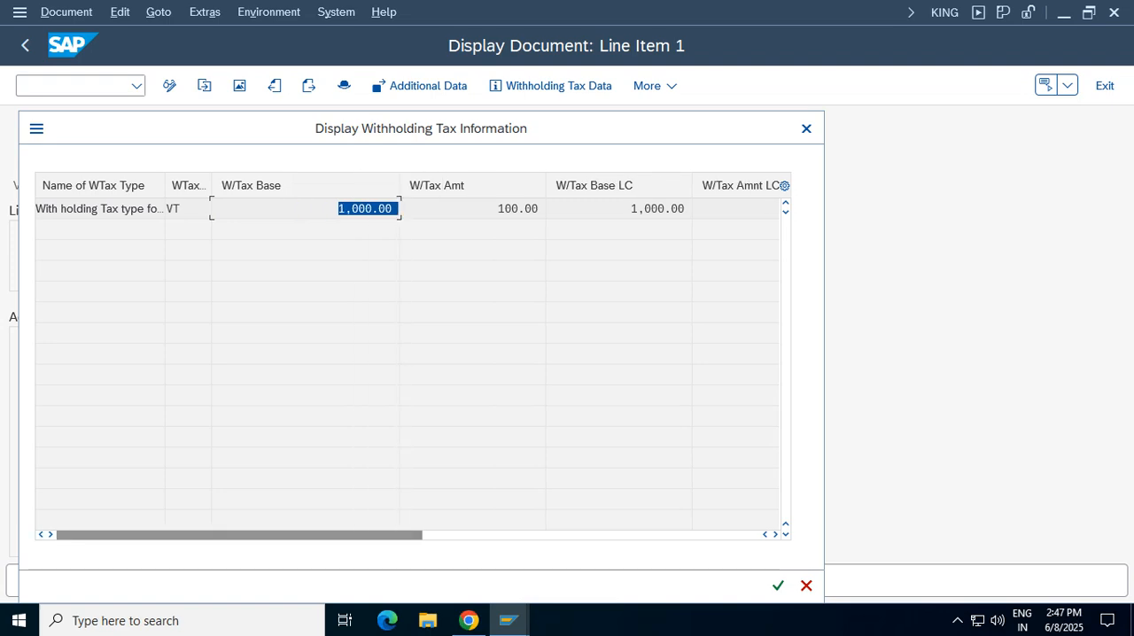
{"action": "double_click", "coordinate": [526, 209]}
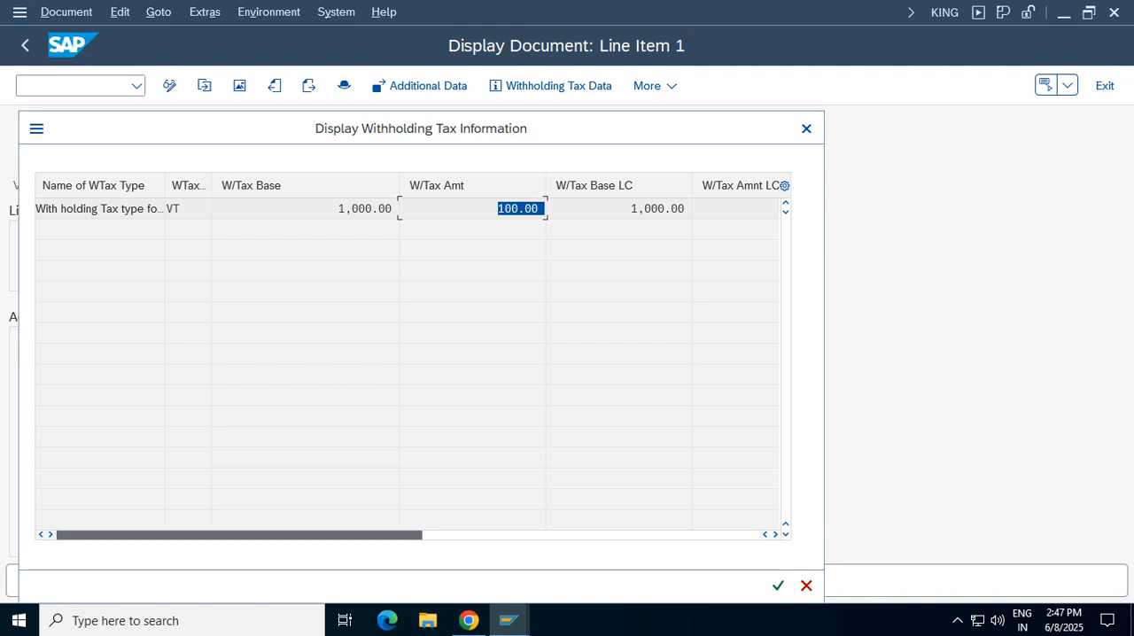
{"action": "left_click_drag", "start_coordinate": [354, 535], "coordinate": [559, 536]}
{"action": "double_click", "coordinate": [468, 209]}
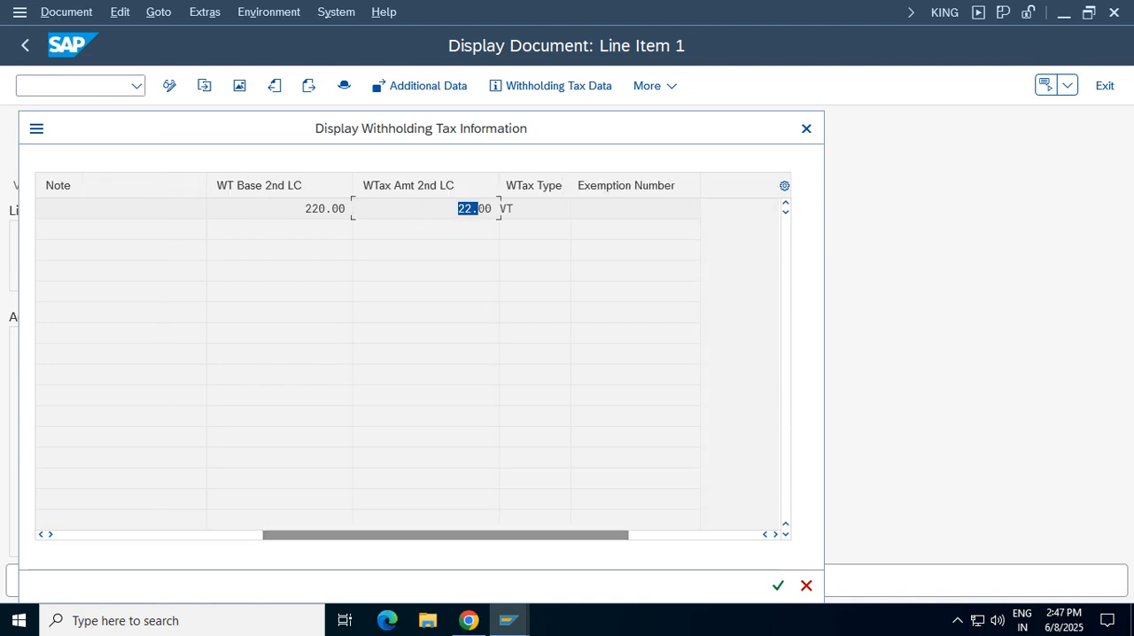
{"action": "double_click", "coordinate": [506, 209]}
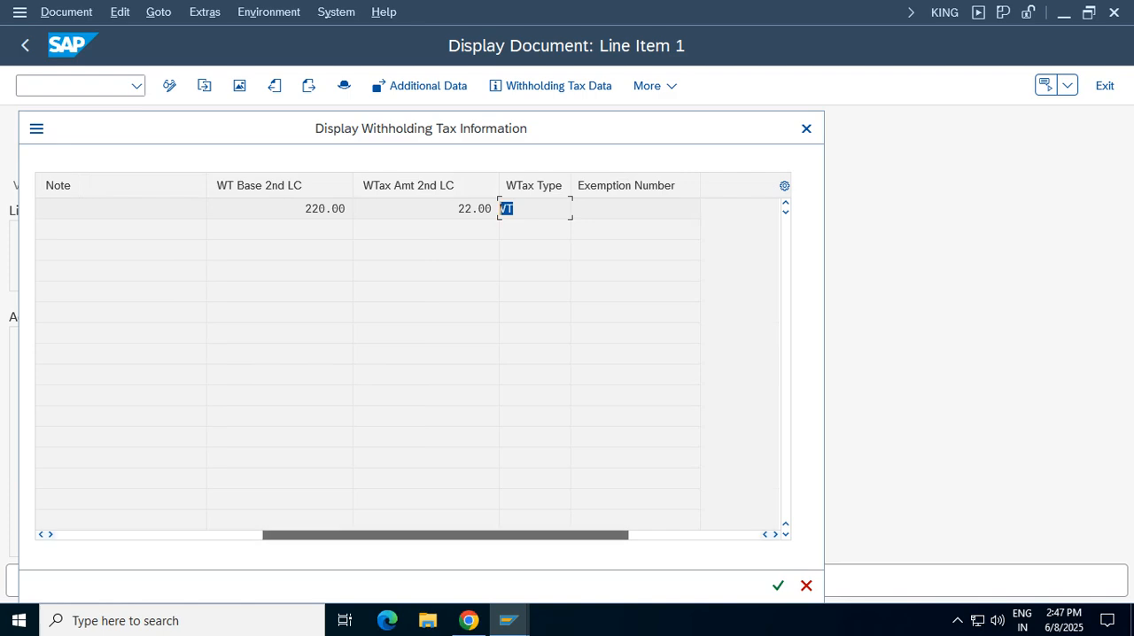
{"action": "left_click_drag", "start_coordinate": [446, 535], "coordinate": [240, 535]}
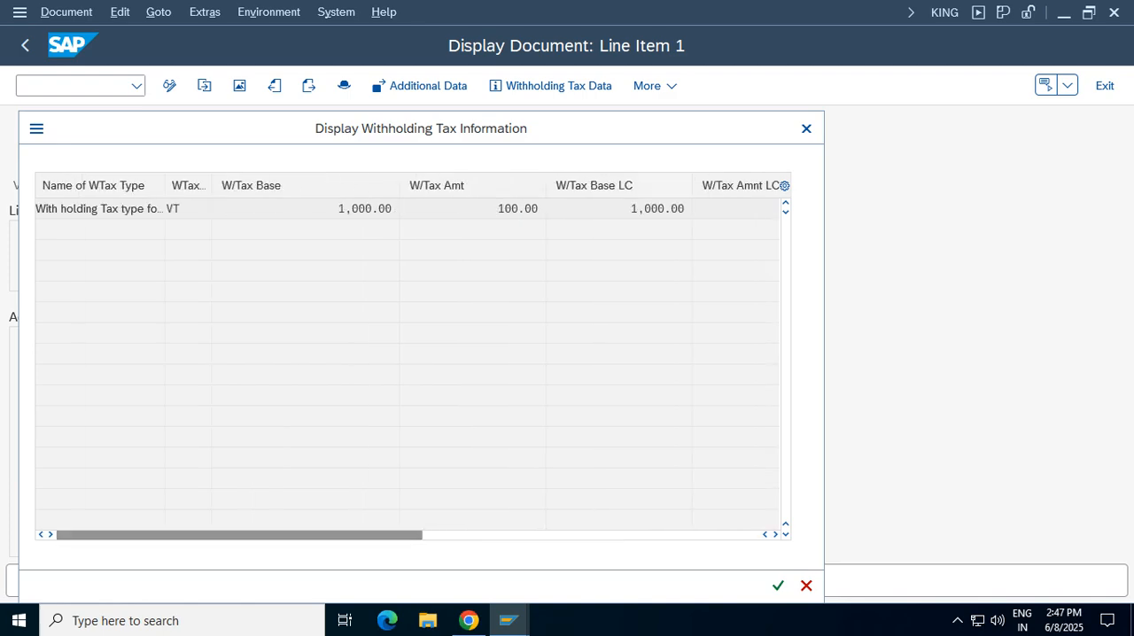
{"action": "left_click", "coordinate": [806, 129]}
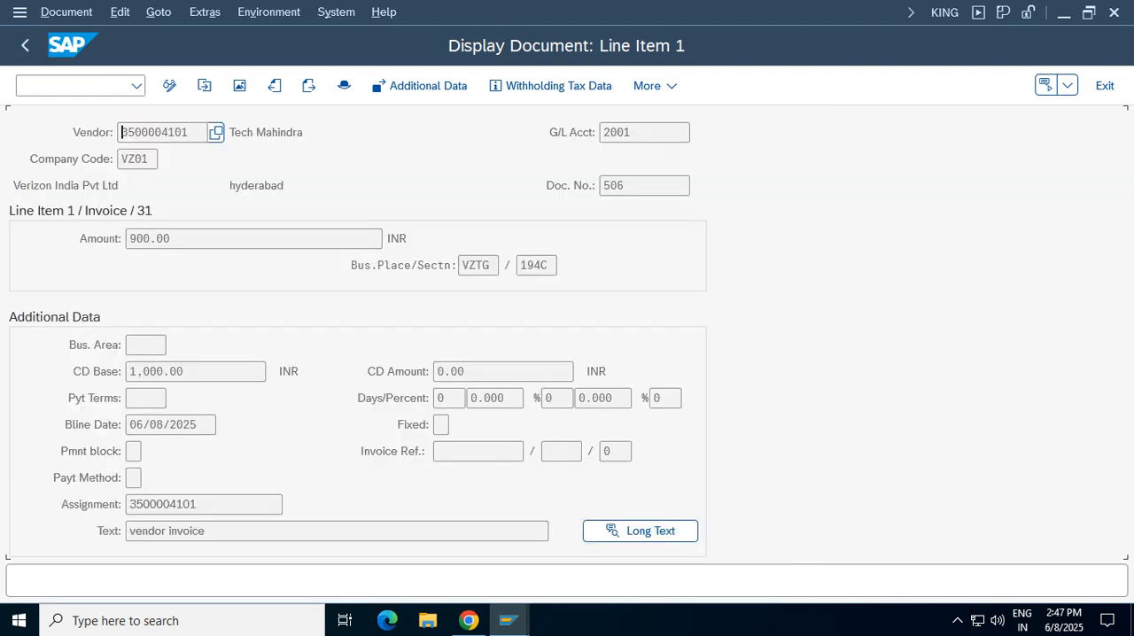
View the additional details of the vendor line item and return to the document overview
{"action": "left_click", "coordinate": [420, 86]}
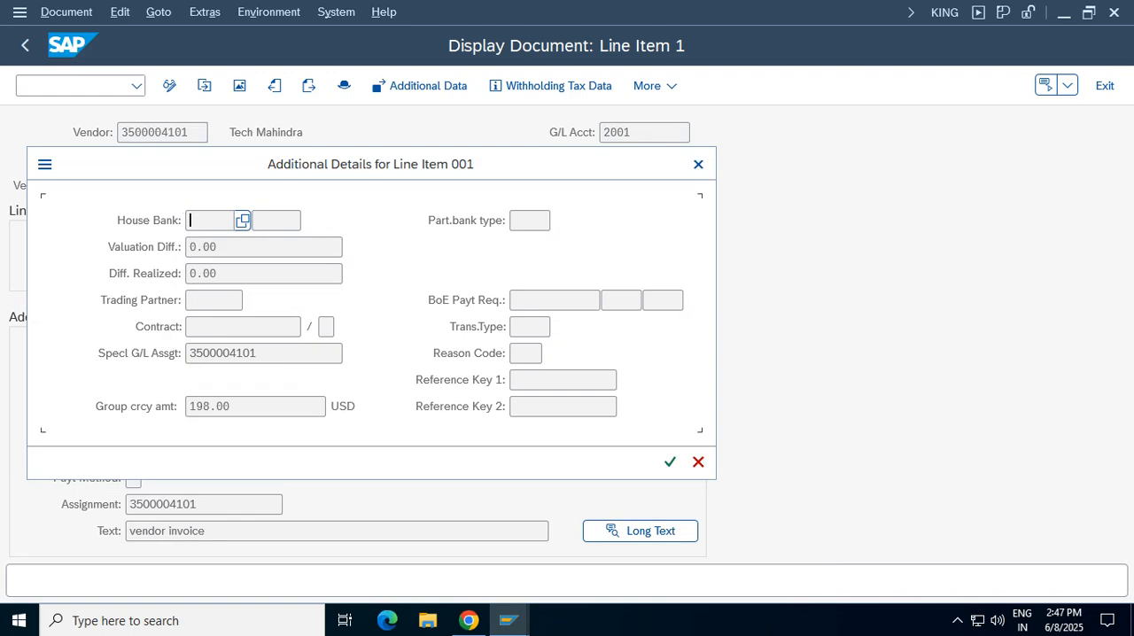
{"action": "key", "text": "Return"}
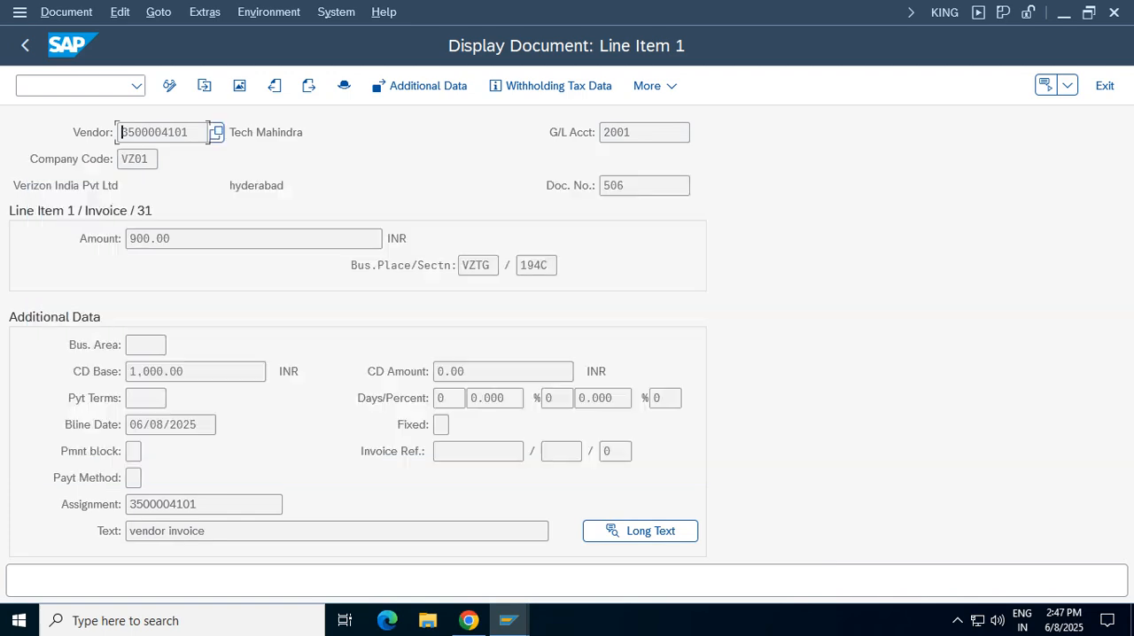
{"action": "key", "text": "F3"}
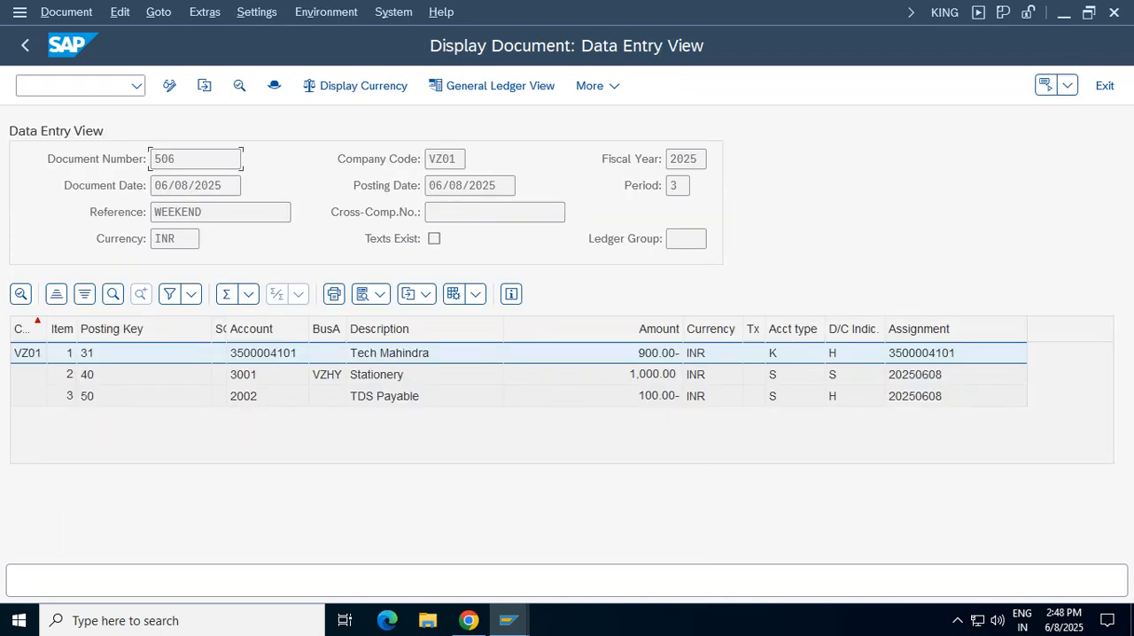
Leave the document display and exit the vendor invoice entry to the SAP Easy Access menu, discarding the blank entry
{"action": "left_click", "coordinate": [26, 45]}
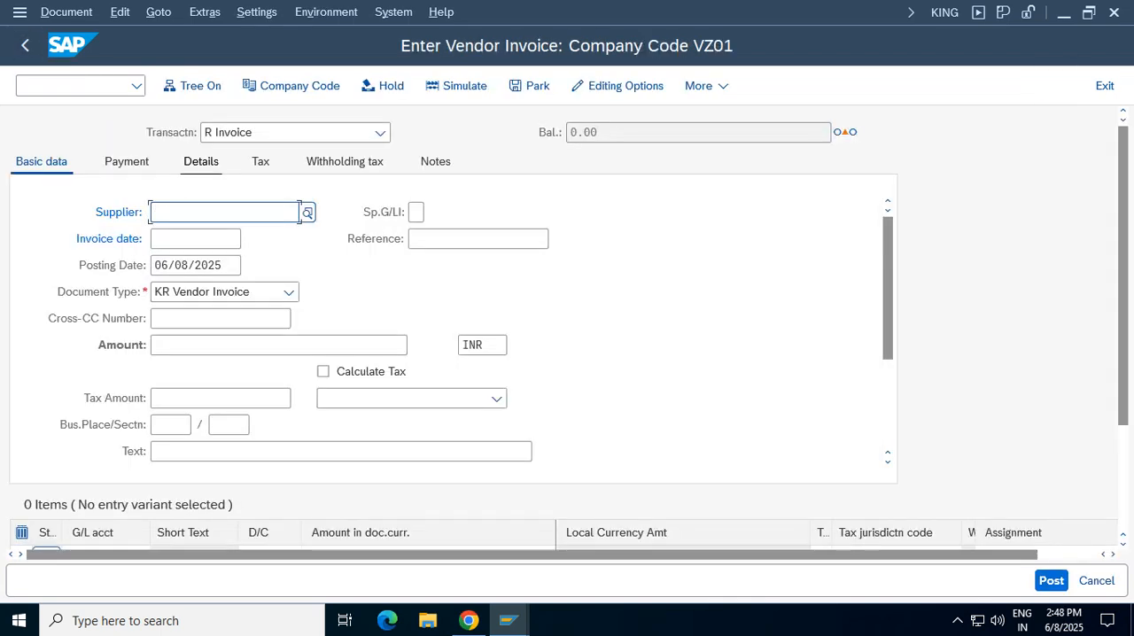
{"action": "left_click", "coordinate": [1105, 86]}
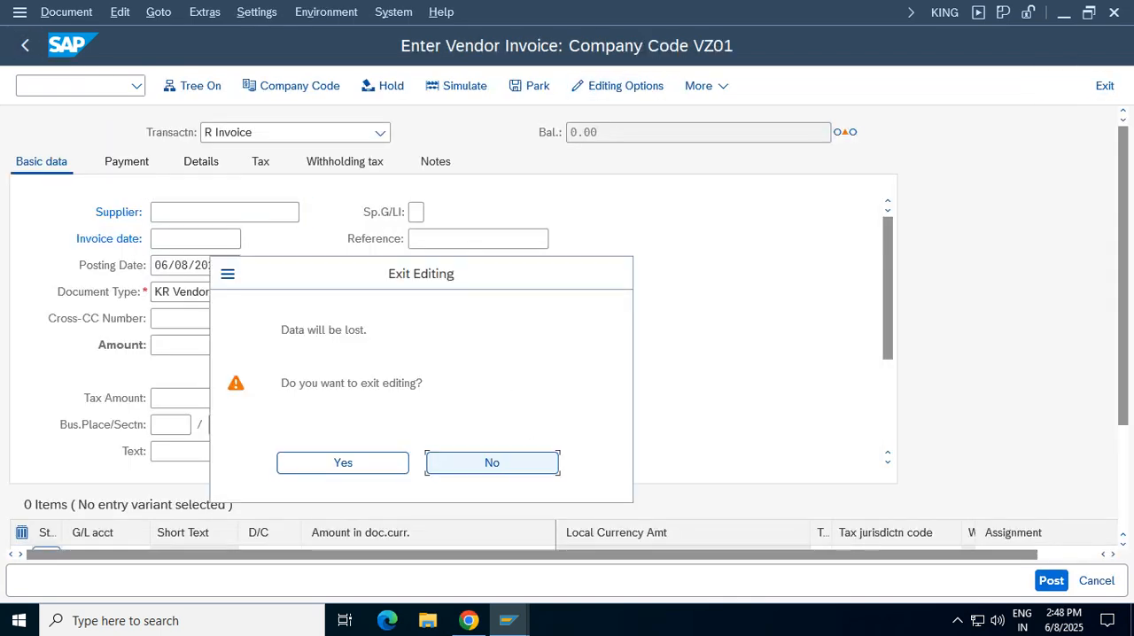
{"action": "left_click", "coordinate": [342, 462]}
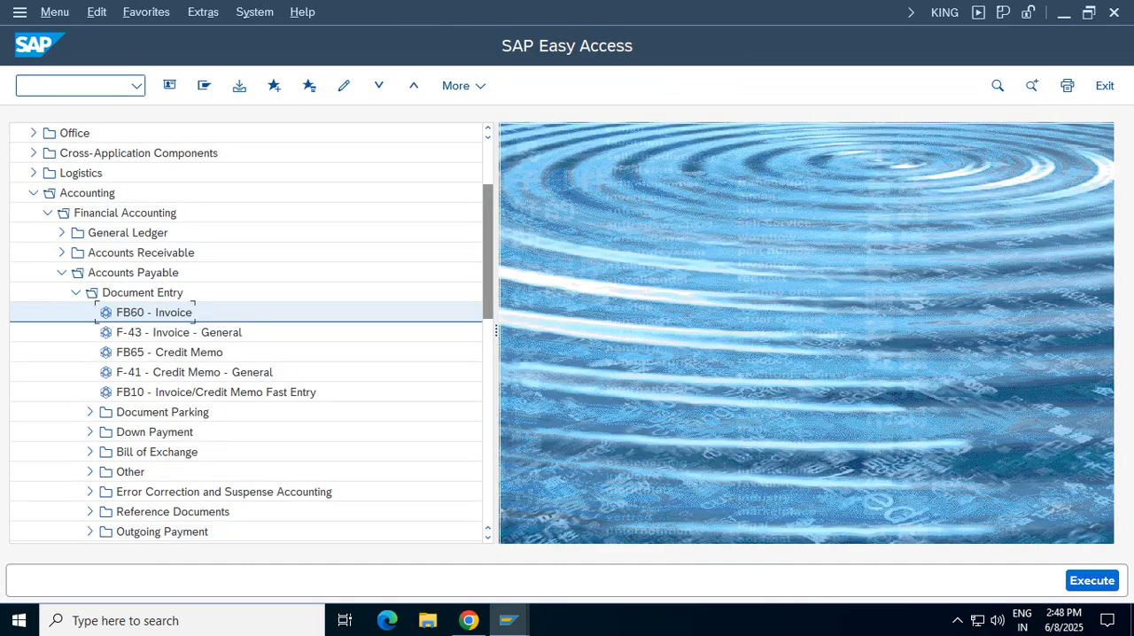
{"action": "type", "text": "se11"}
{"action": "key", "text": "Return"}
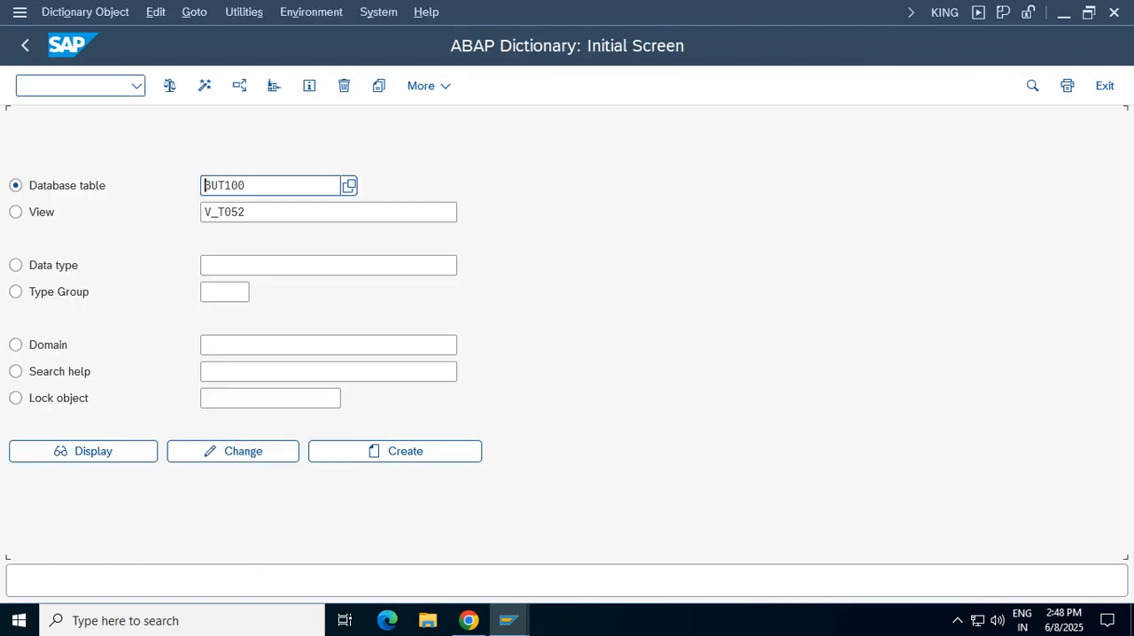
{"action": "left_click", "coordinate": [257, 185]}
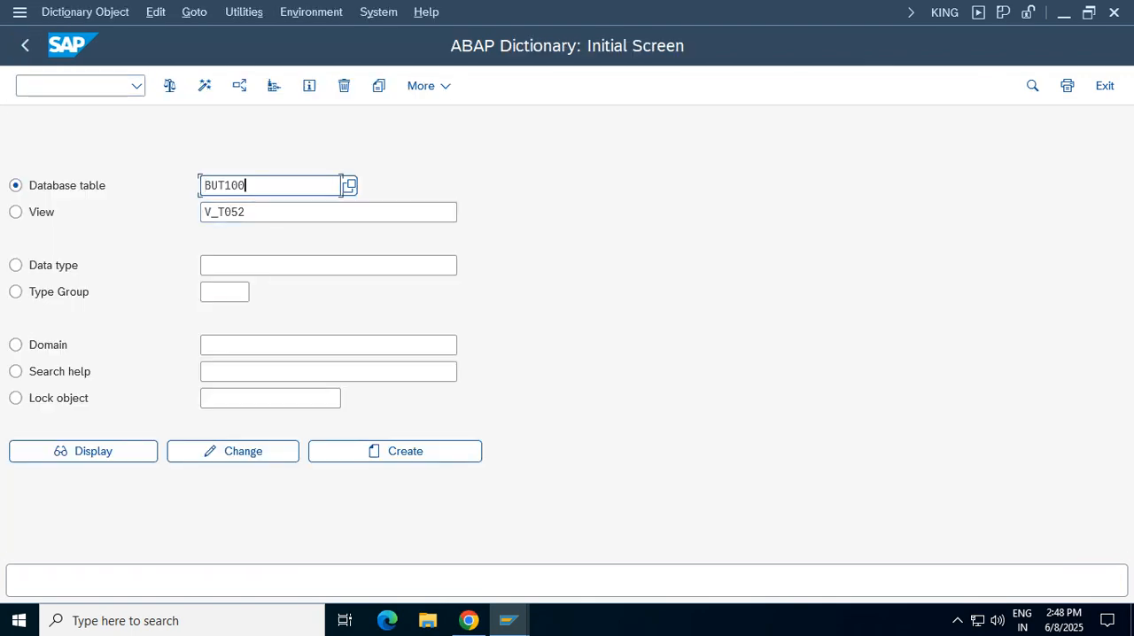
{"action": "key", "text": "F3"}
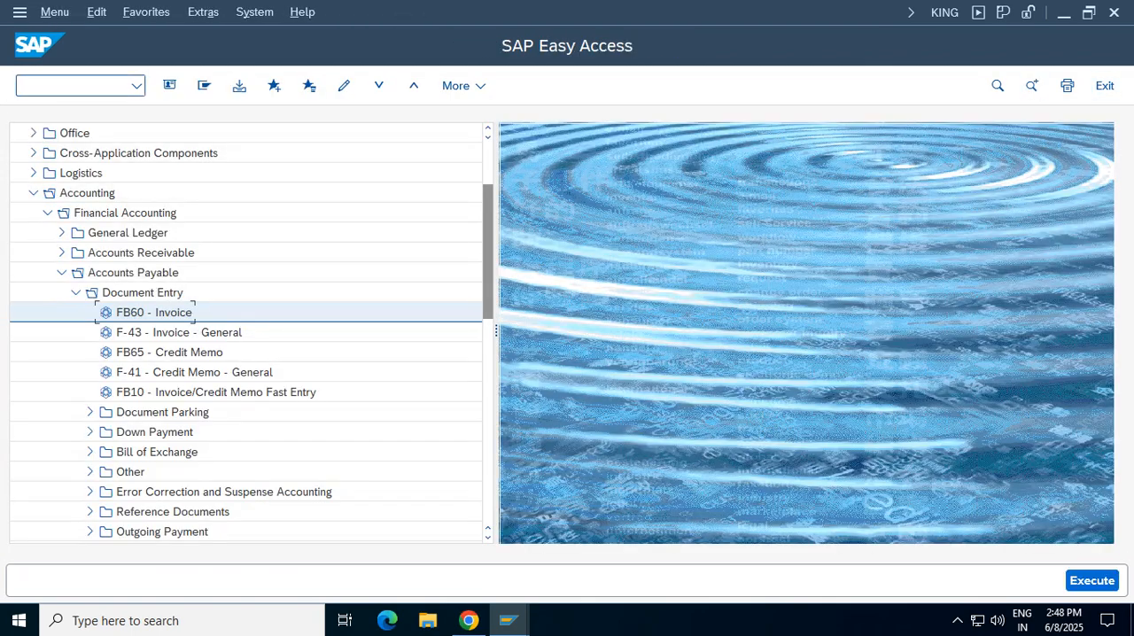
Start the General Table Display with transaction SE16N and load the withholding tax table WITH_ITEM
{"action": "type", "text": "se16n"}
{"action": "key", "text": "Return"}
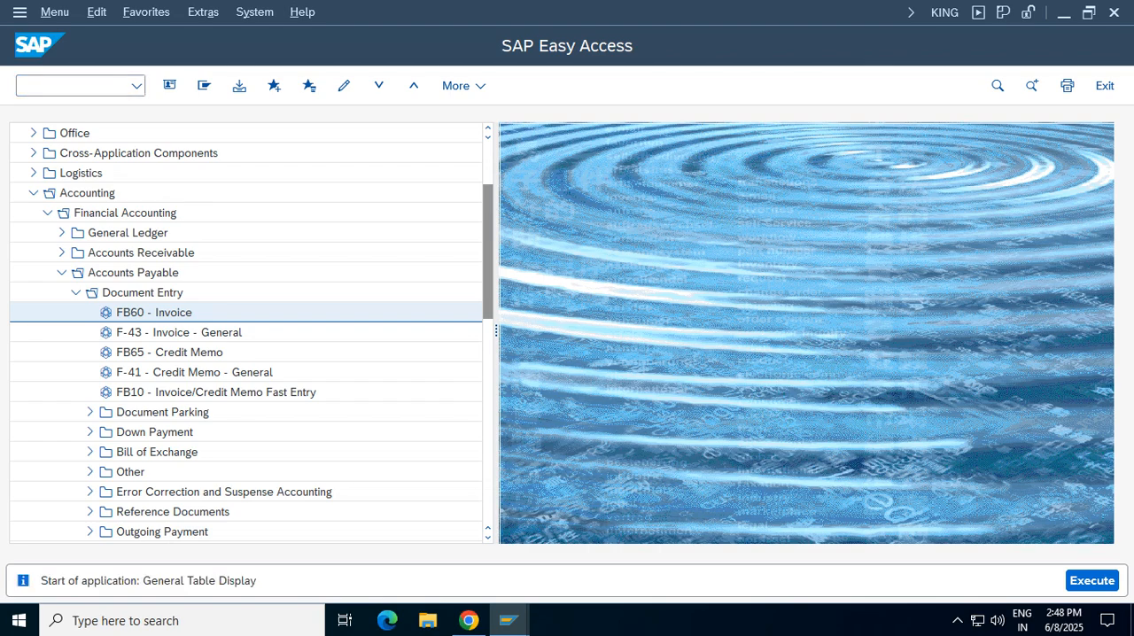
{"action": "key", "text": "BackSpace"}
{"action": "key", "text": "BackSpace"}
{"action": "key", "text": "BackSpace"}
{"action": "key", "text": "BackSpace"}
{"action": "key", "text": "BackSpace"}
{"action": "key", "text": "BackSpace"}
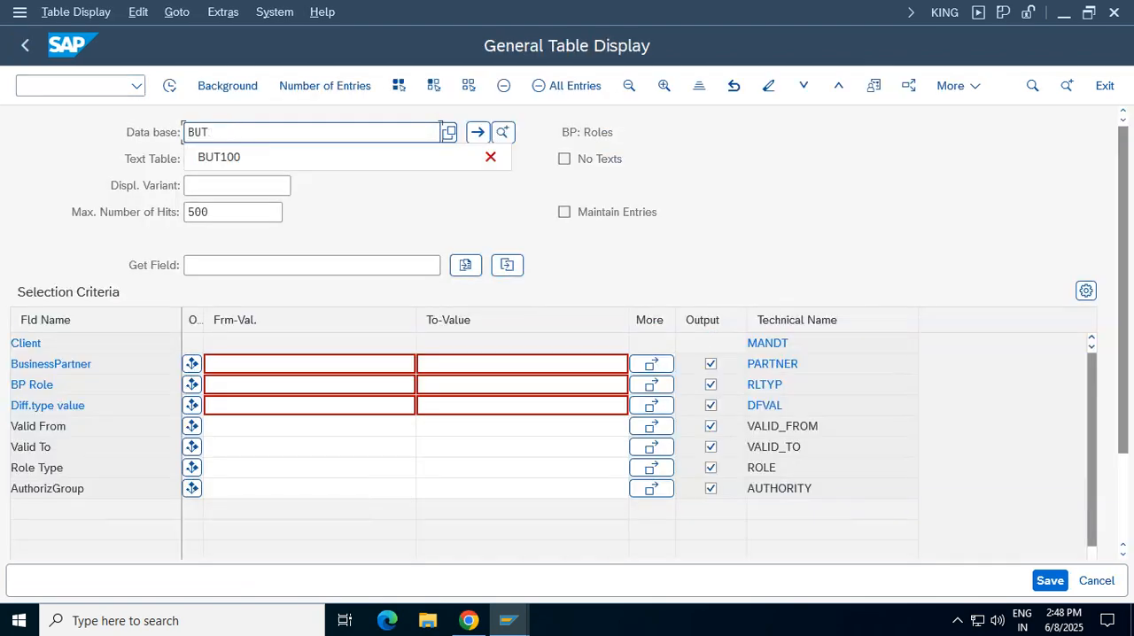
{"action": "type", "text": "with"}
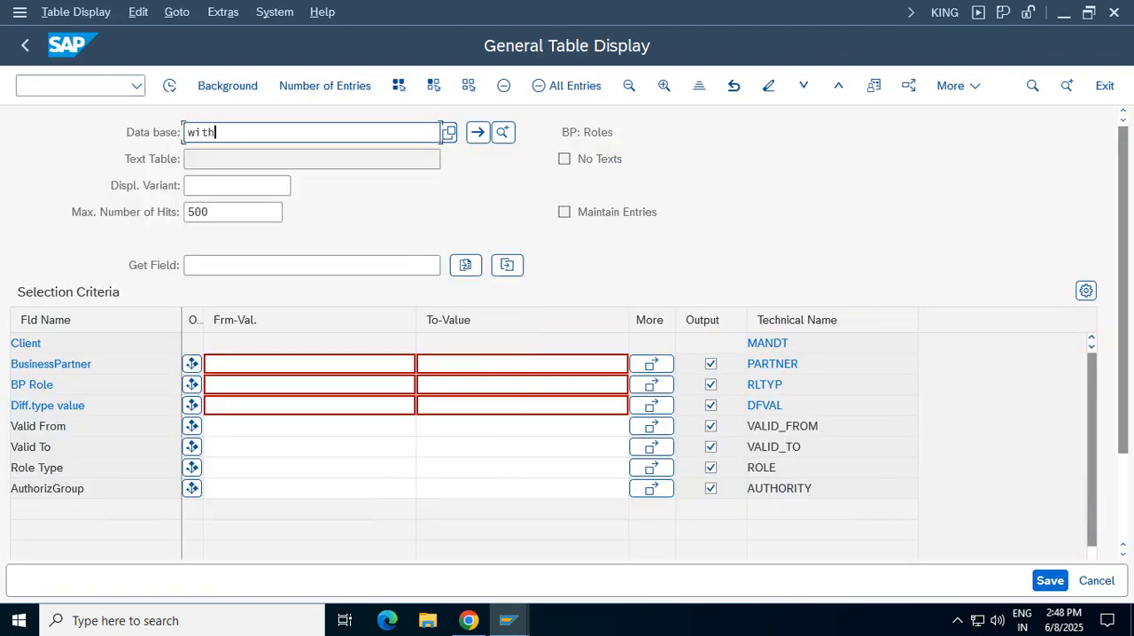
{"action": "type", "text": "_item"}
{"action": "key", "text": "Return"}
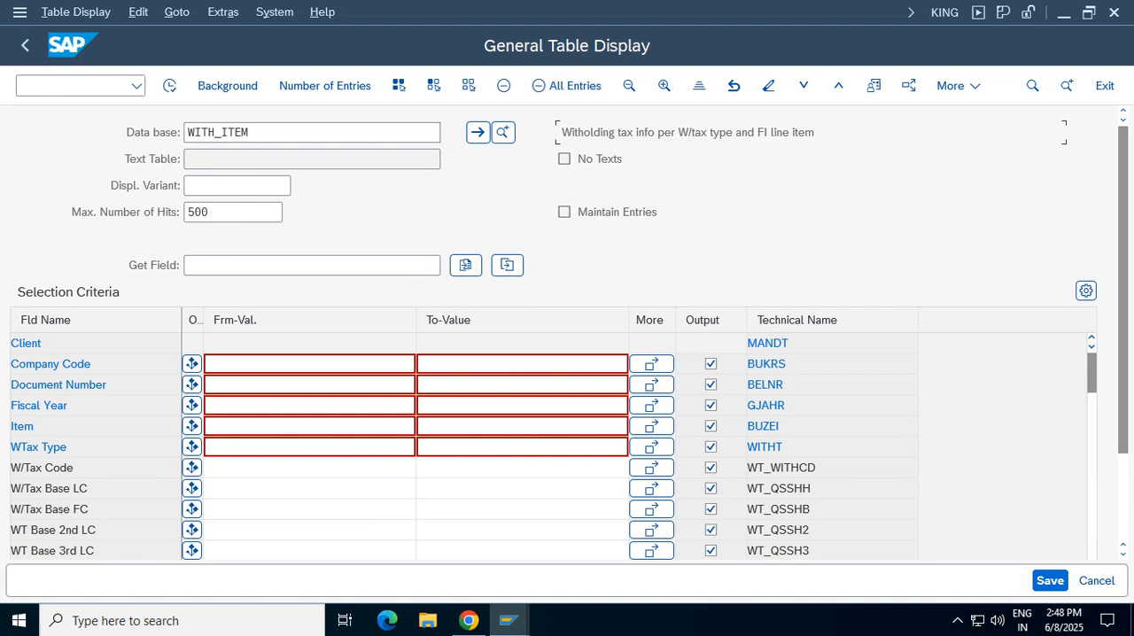
Restrict the WITH_ITEM selection to company code VZ01 and display the matching entries
{"action": "left_click_drag", "start_coordinate": [814, 132], "coordinate": [562, 132]}
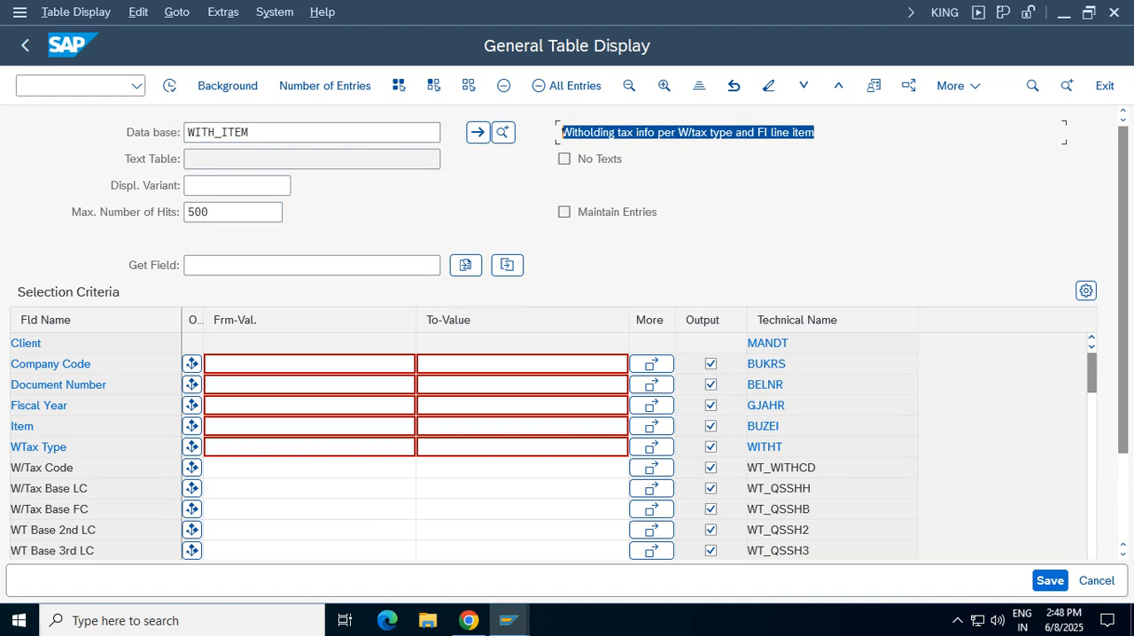
{"action": "left_click", "coordinate": [309, 364]}
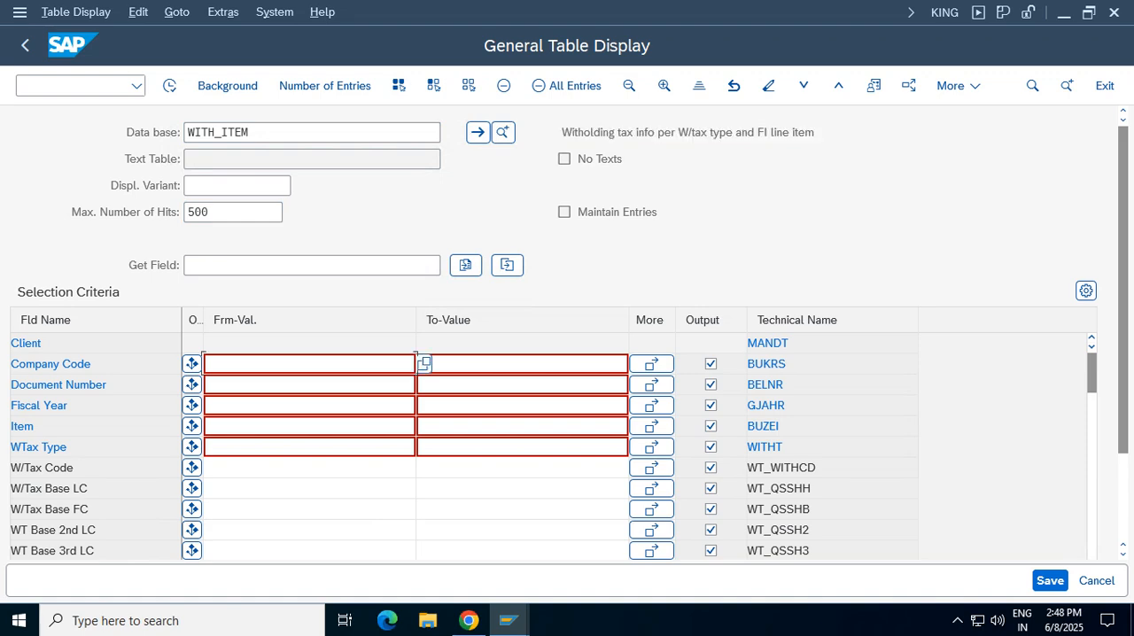
{"action": "type", "text": "vz01"}
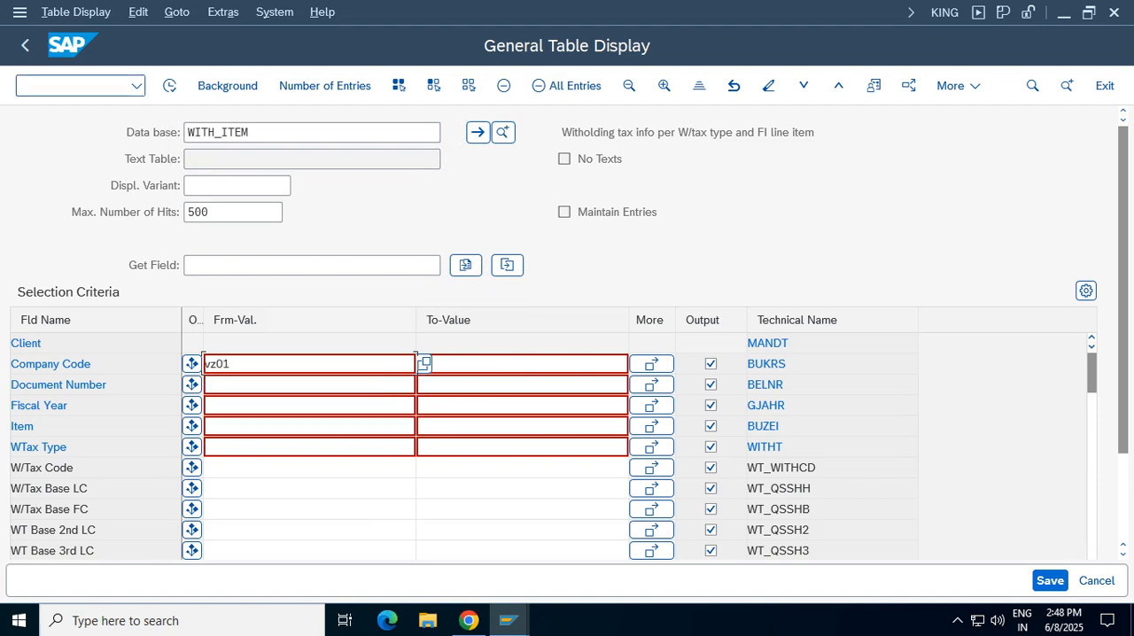
{"action": "left_click", "coordinate": [169, 85]}
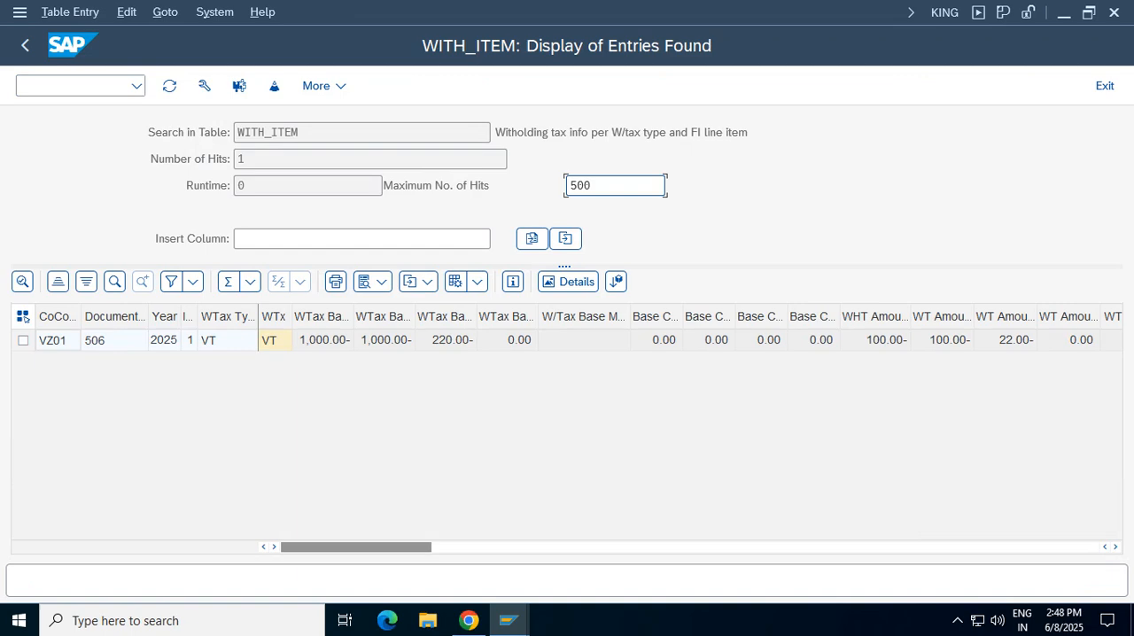
Check the withholding tax base and tax amount columns of the WITH_ITEM entry, then exit the table display
{"action": "left_click", "coordinate": [323, 341]}
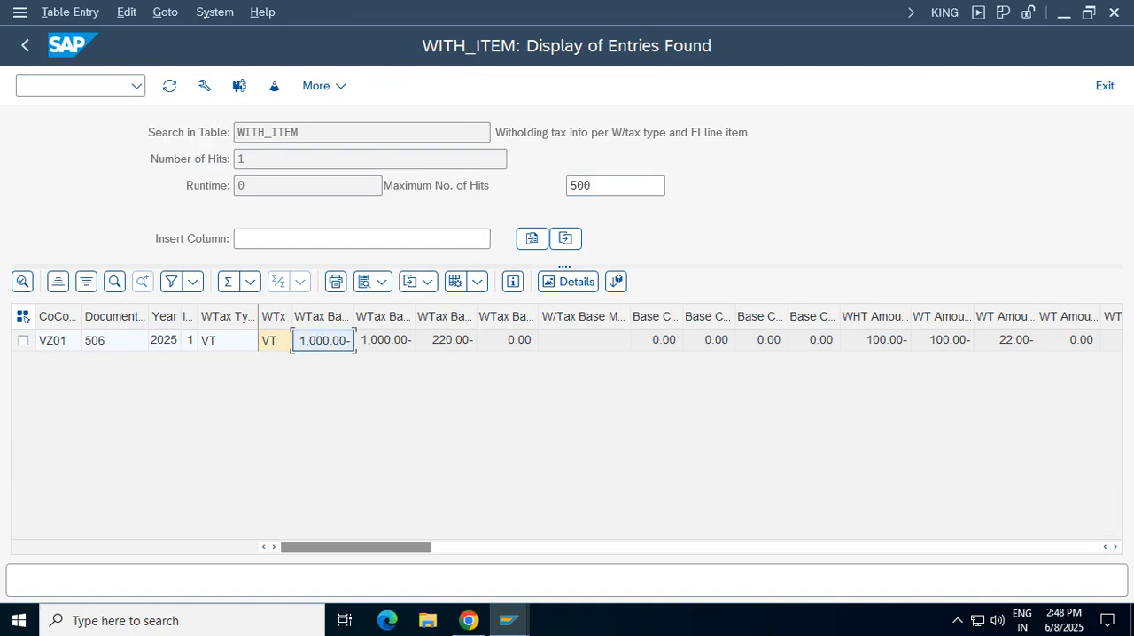
{"action": "left_click", "coordinate": [385, 340]}
{"action": "left_click", "coordinate": [447, 340]}
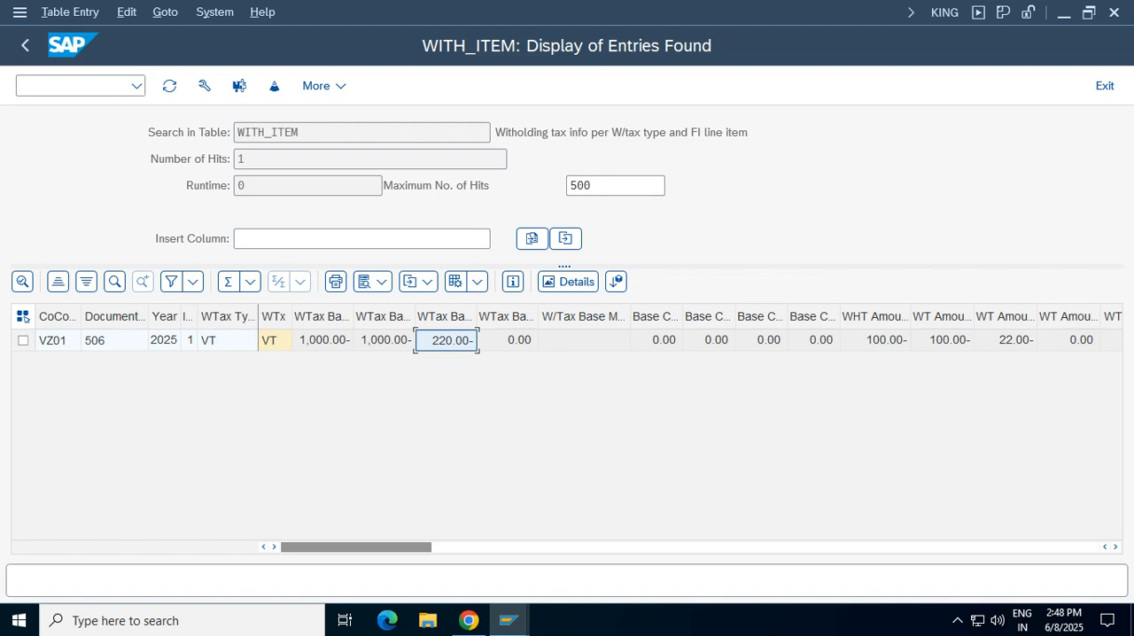
{"action": "left_click", "coordinate": [876, 340]}
{"action": "left_click_drag", "start_coordinate": [911, 316], "coordinate": [966, 317]}
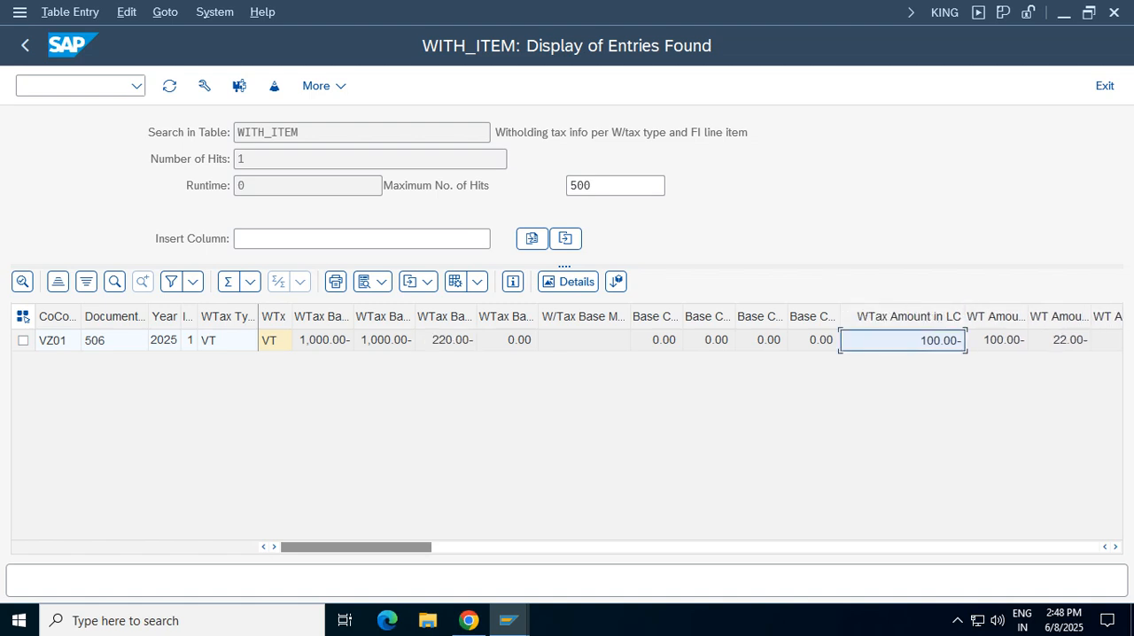
{"action": "left_click", "coordinate": [997, 340]}
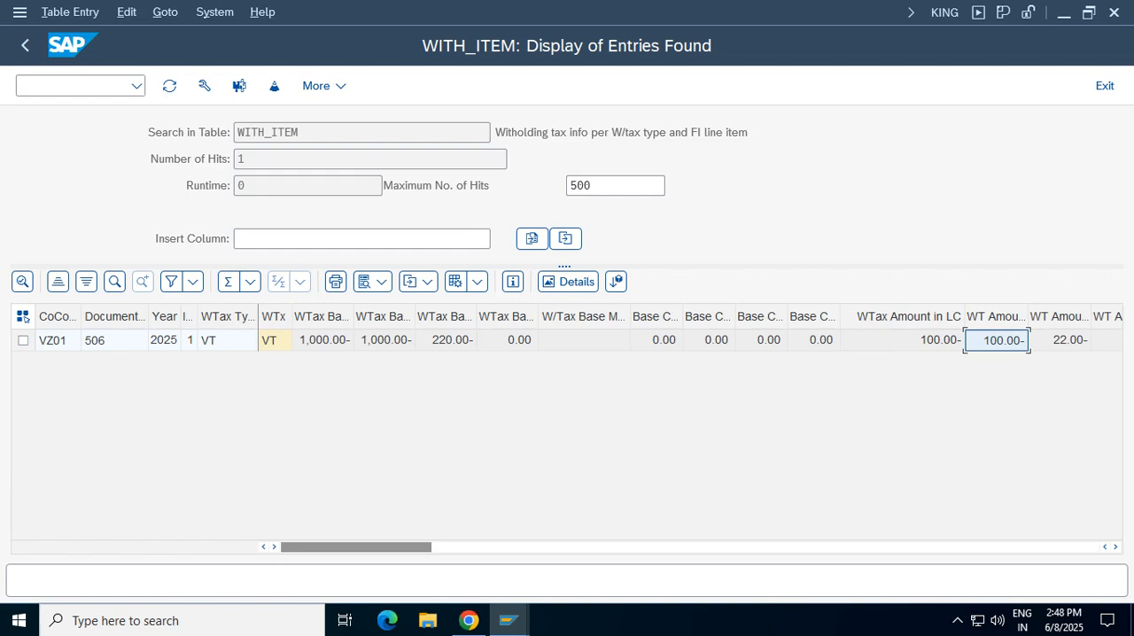
{"action": "left_click", "coordinate": [25, 46]}
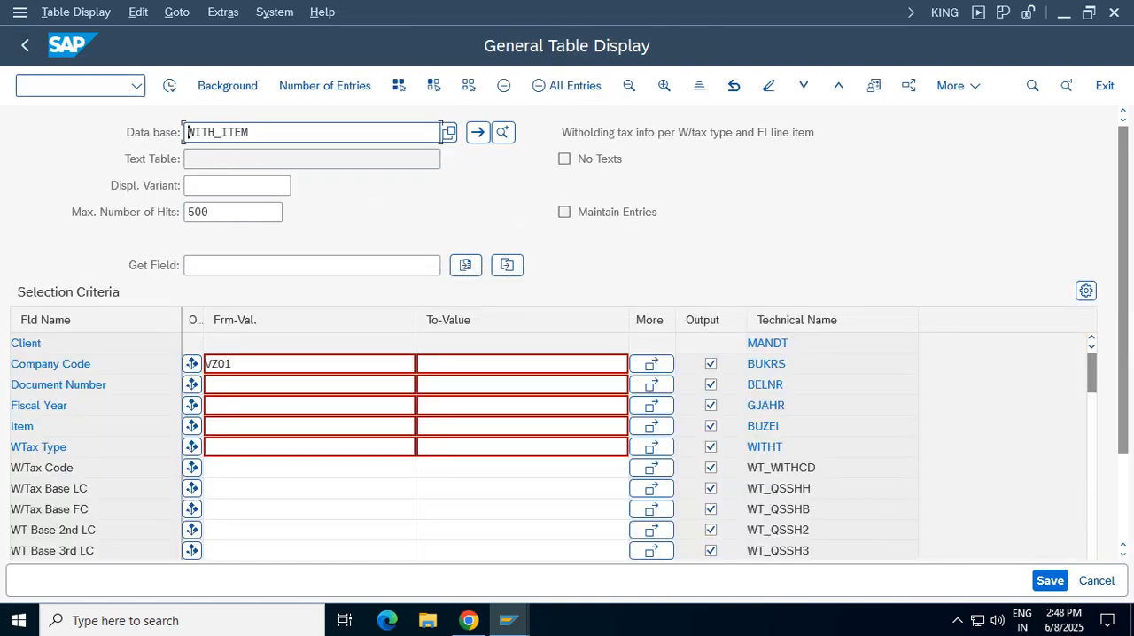
{"action": "key", "text": "F3"}
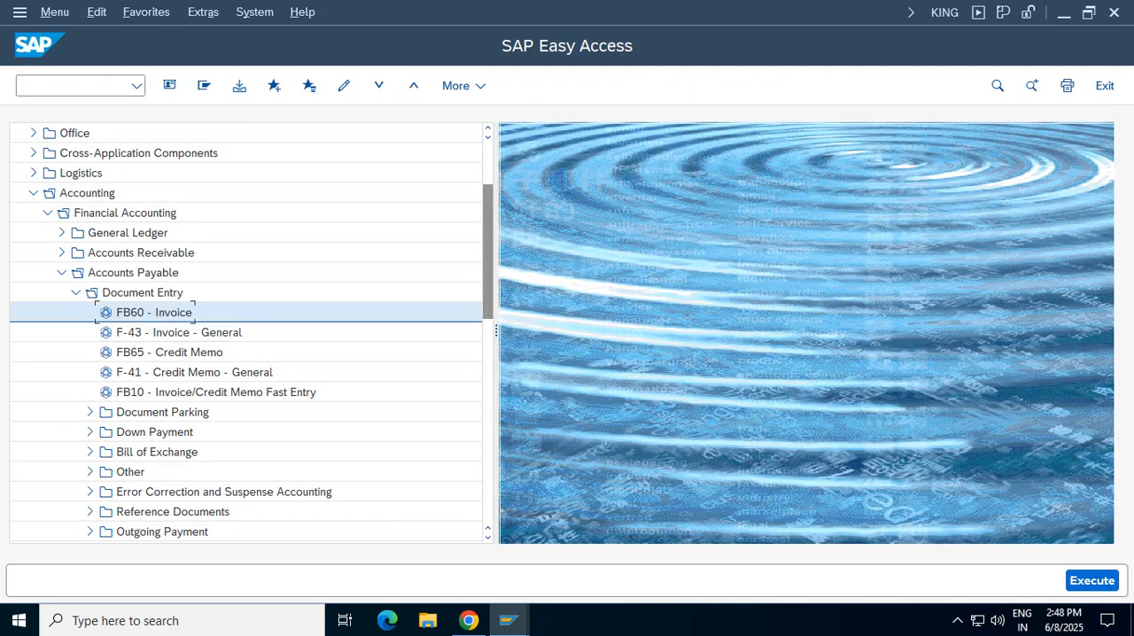
{"action": "left_click", "coordinate": [76, 292]}
{"action": "left_click", "coordinate": [62, 273]}
{"action": "left_click", "coordinate": [62, 233]}
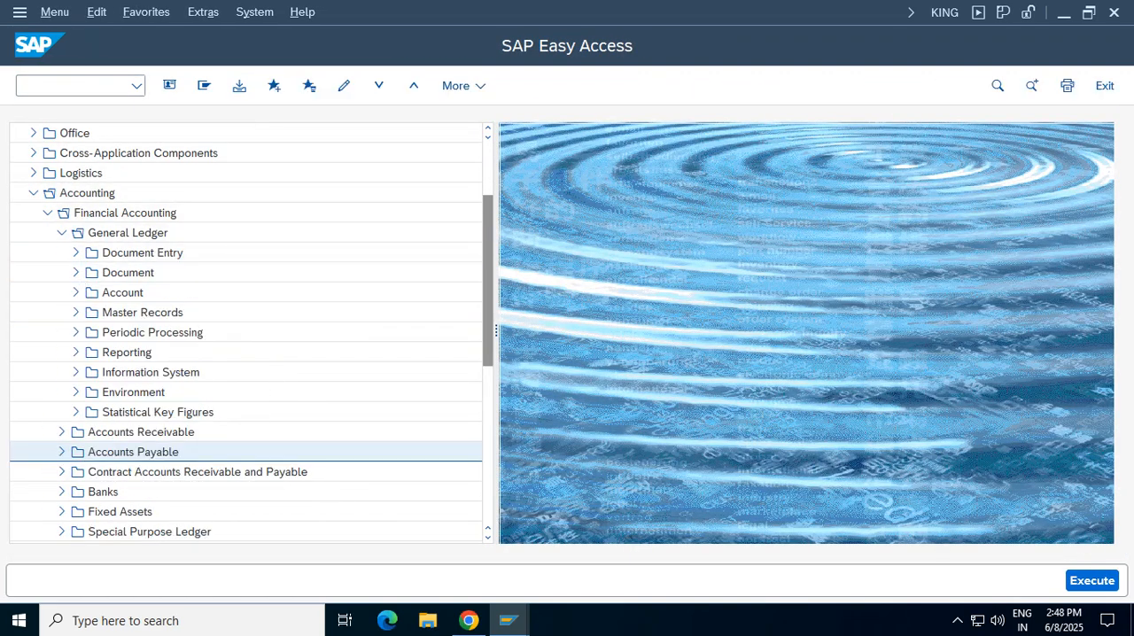
Run transaction FBL3N for all items of G/L account 2002 in company code VZ01 and check the TDS item's amount
{"action": "left_click", "coordinate": [75, 86]}
{"action": "type", "text": "fb"}
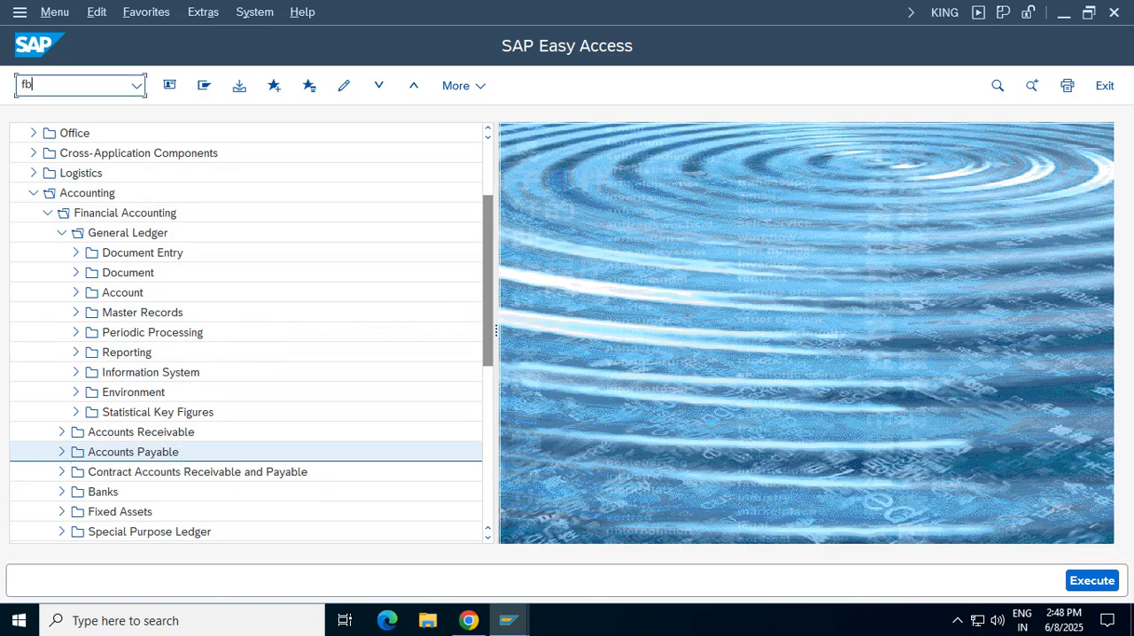
{"action": "type", "text": "l3n"}
{"action": "key", "text": "Return"}
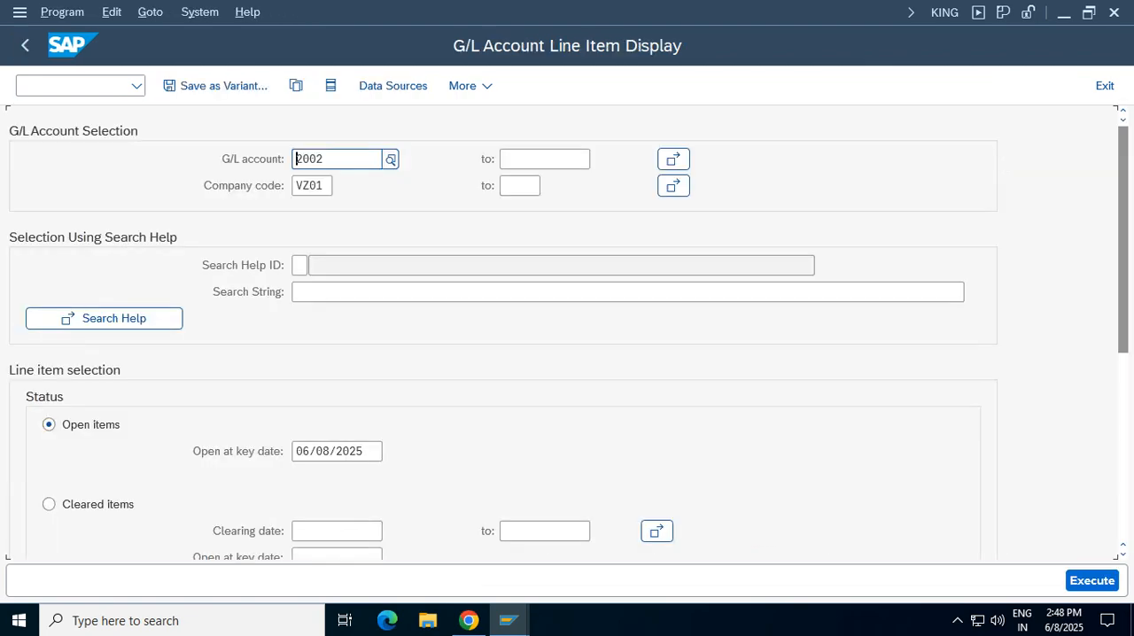
{"action": "scroll", "coordinate": [567, 333], "scroll_direction": "down", "scroll_amount": 3}
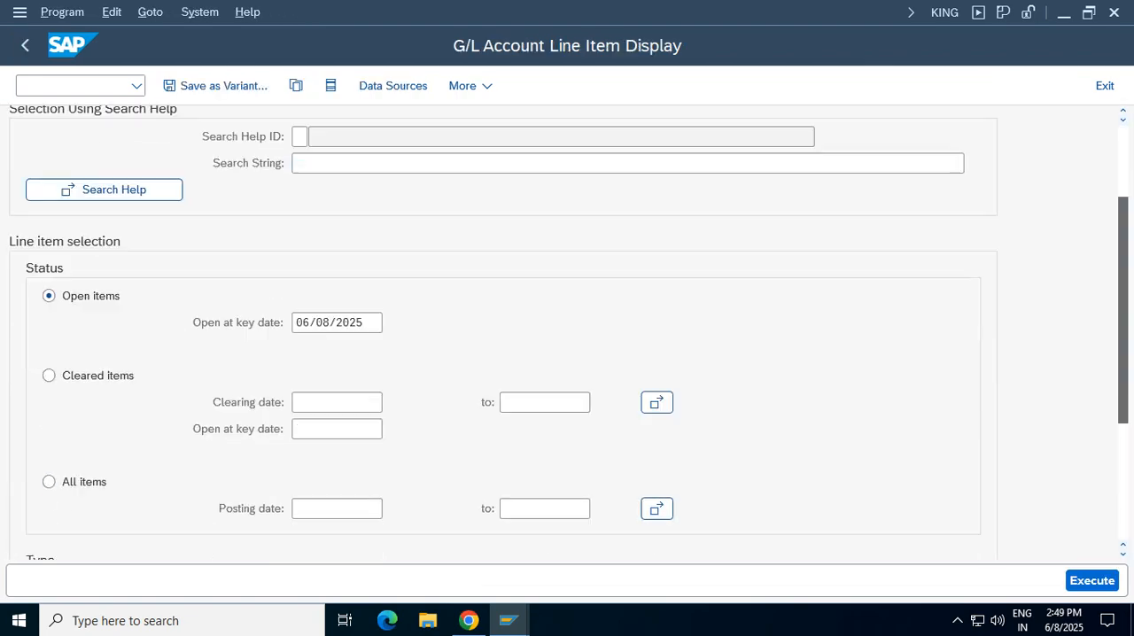
{"action": "left_click", "coordinate": [49, 459]}
{"action": "left_click", "coordinate": [336, 486]}
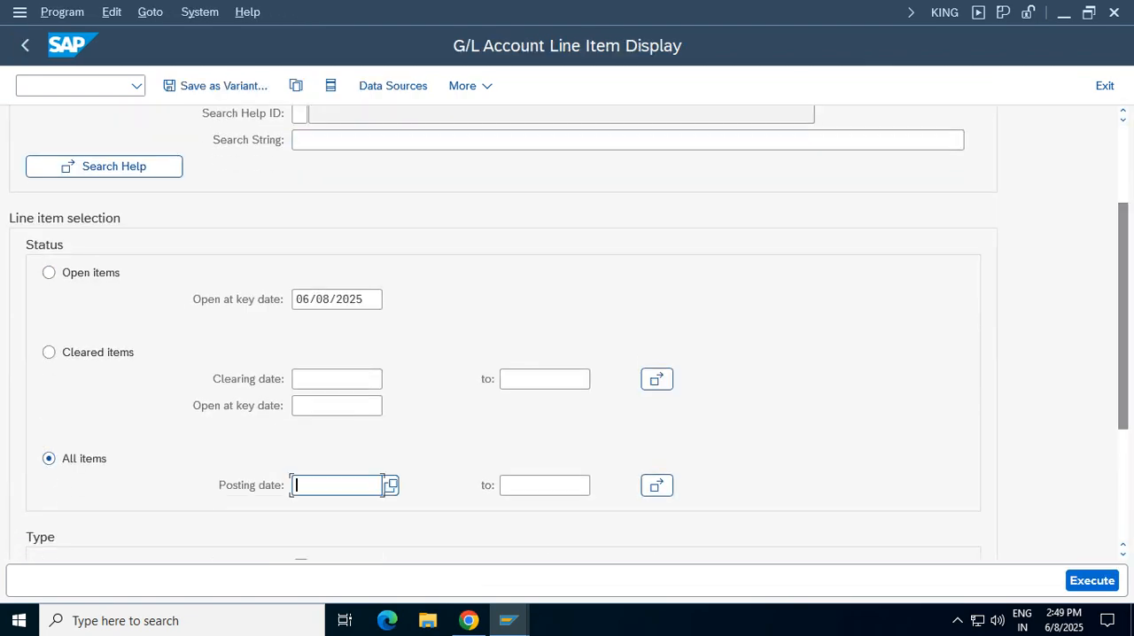
{"action": "key", "text": "F8"}
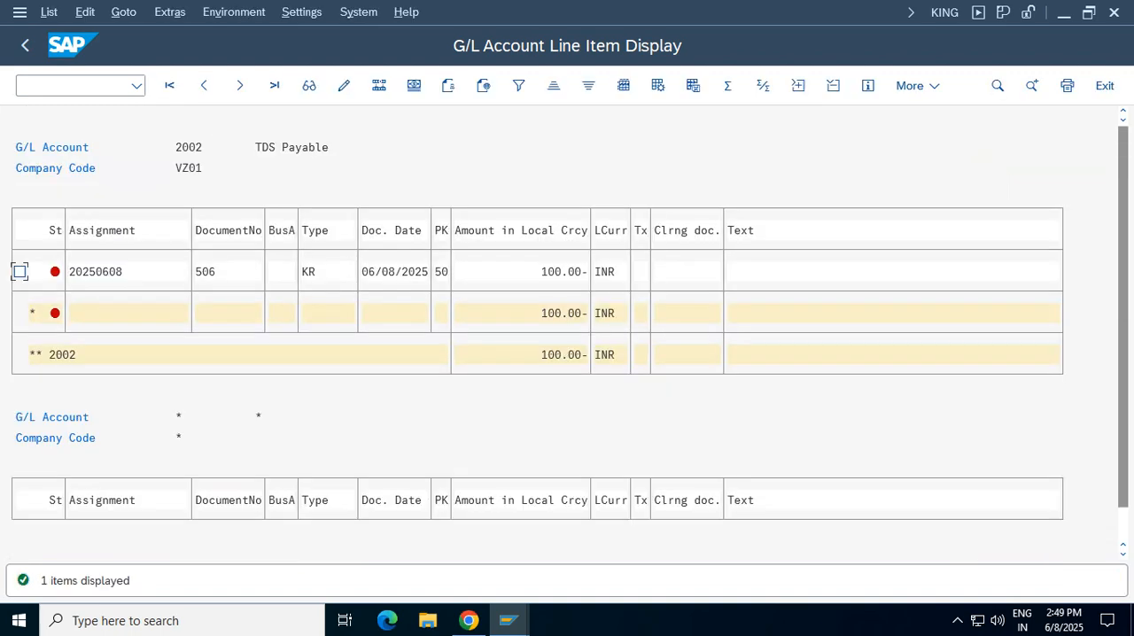
{"action": "left_click", "coordinate": [557, 271]}
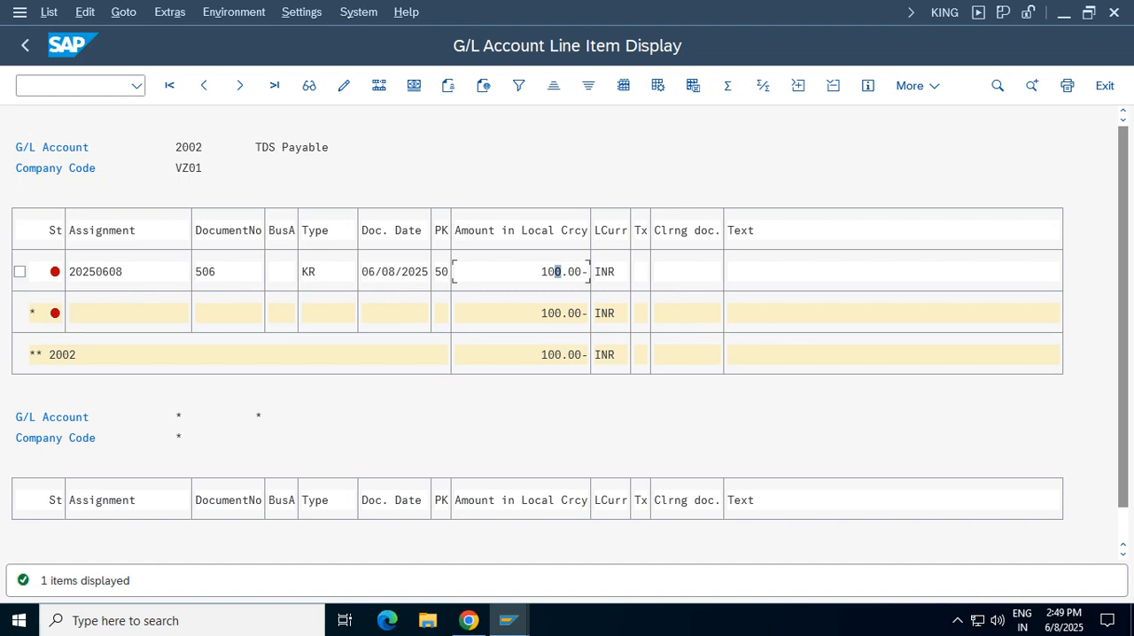
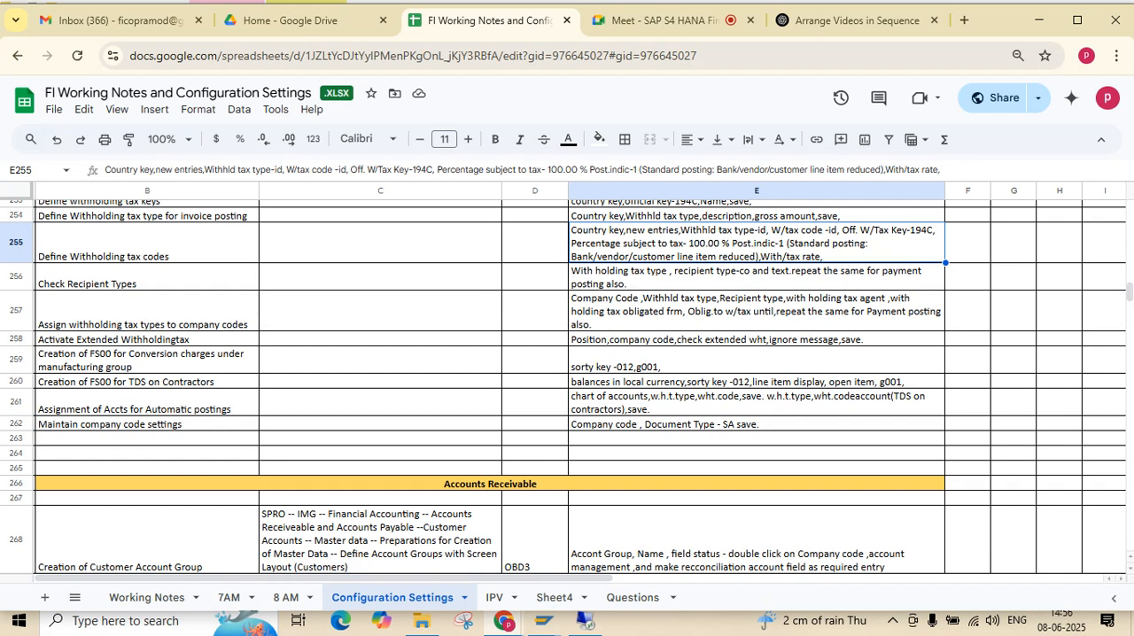
Switch to the FI Working Notes and Configuration Settings spreadsheet and enter "Pan number in BP" in cell B263
{"action": "left_click", "coordinate": [757, 439]}
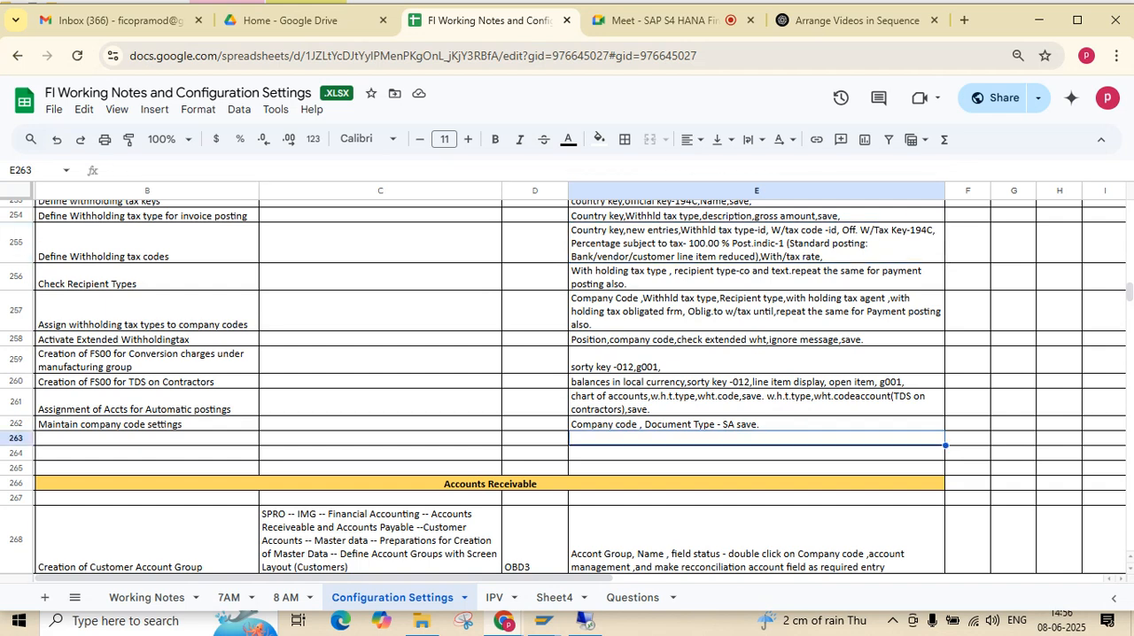
{"action": "double_click", "coordinate": [147, 439]}
{"action": "type", "text": "P"}
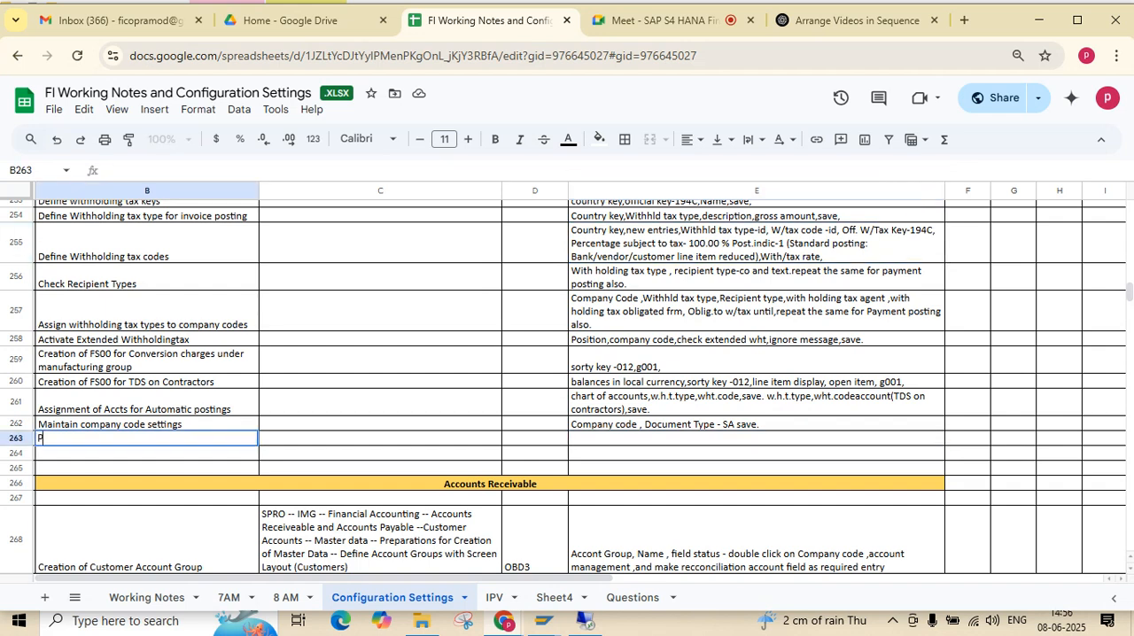
{"action": "type", "text": "an number ib"}
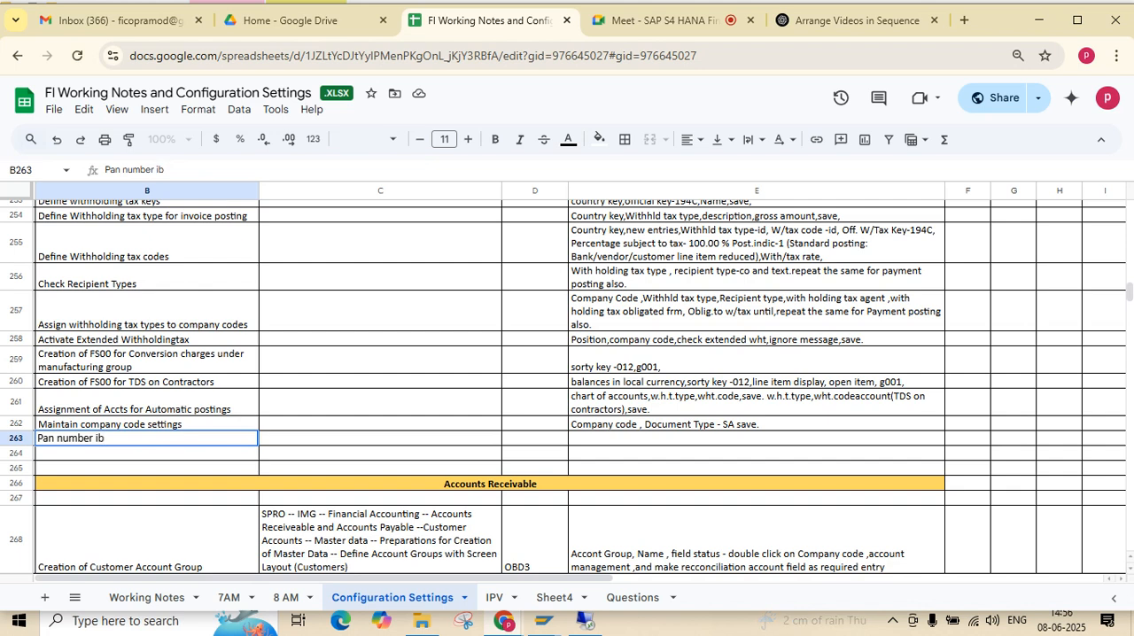
{"action": "key", "text": "BackSpace"}
{"action": "type", "text": "b"}
{"action": "key", "text": "BackSpace"}
{"action": "type", "text": "n BP"}
Enter the note "Under country enhacement" in cell E263 beside the Pan number entry
{"action": "left_click", "coordinate": [756, 438]}
{"action": "type", "text": "Under"}
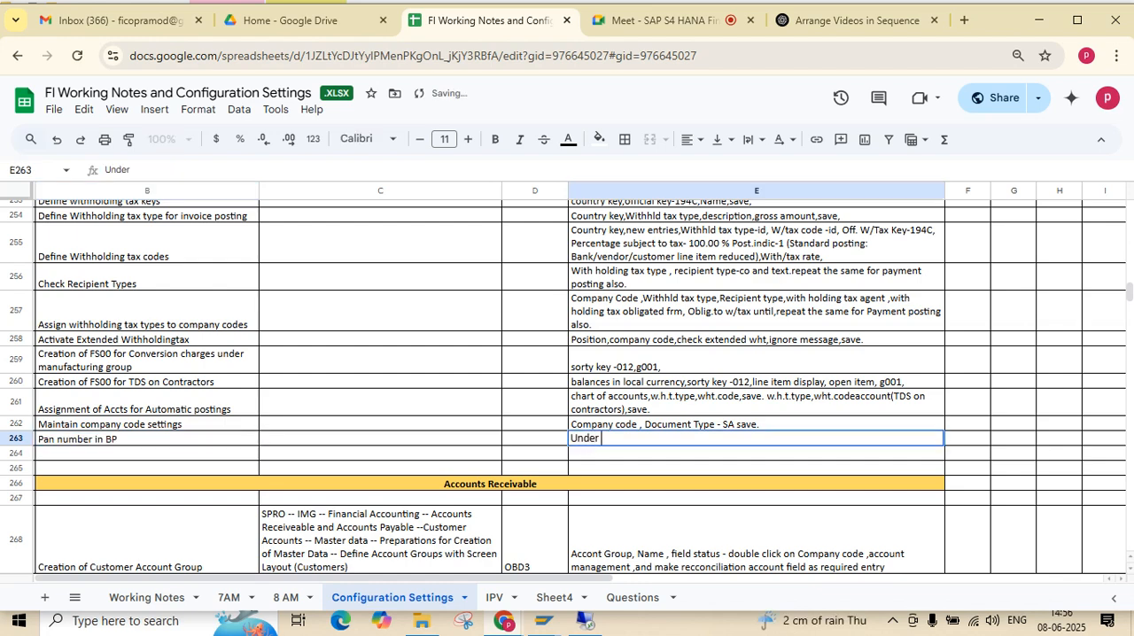
{"action": "type", "text": " country"}
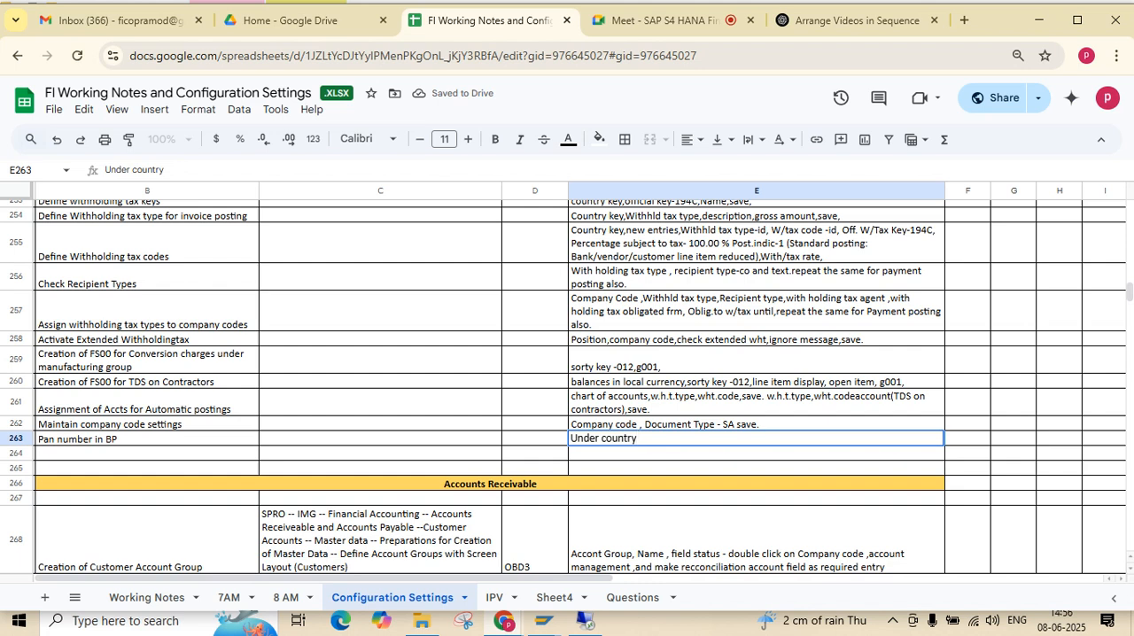
{"action": "type", "text": " enhacement"}
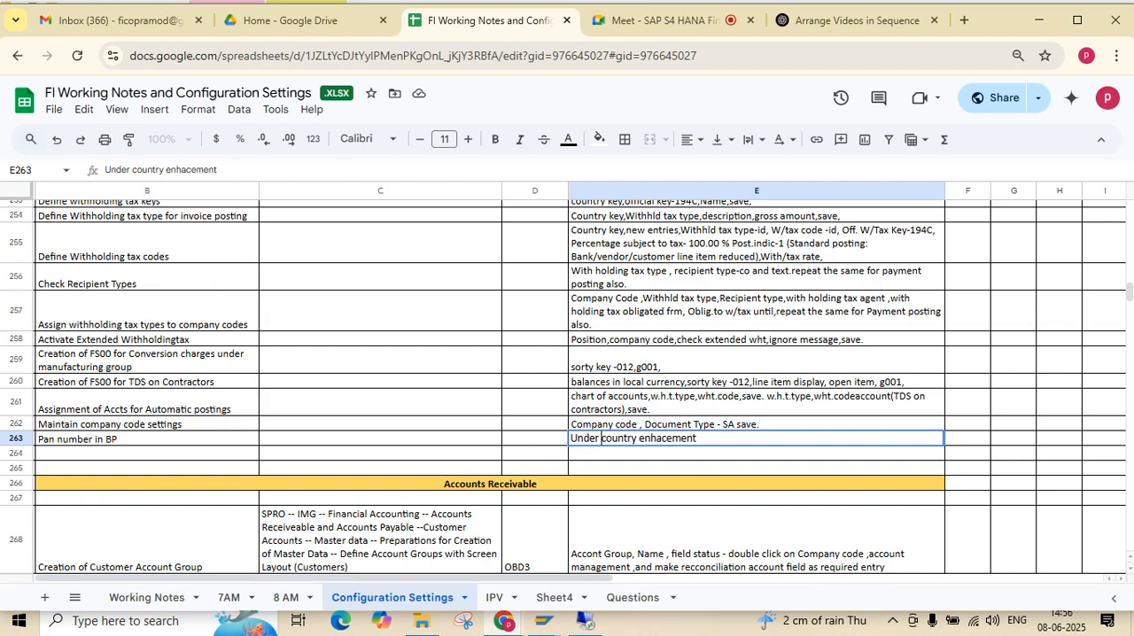
{"action": "type", "text": " company"}
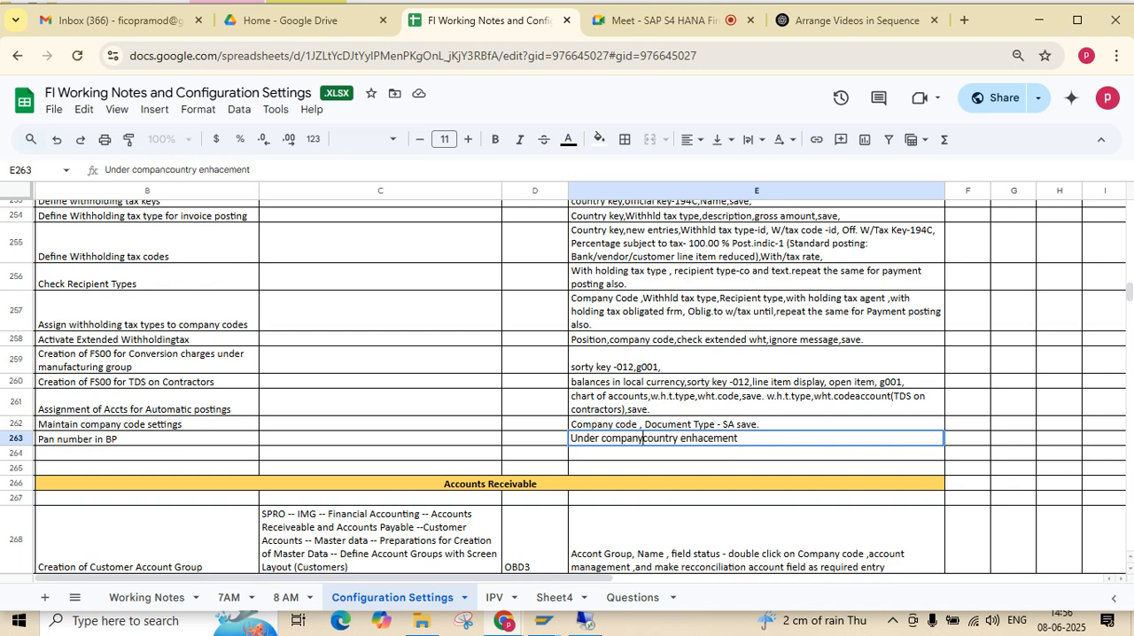
{"action": "type", "text": " code "}
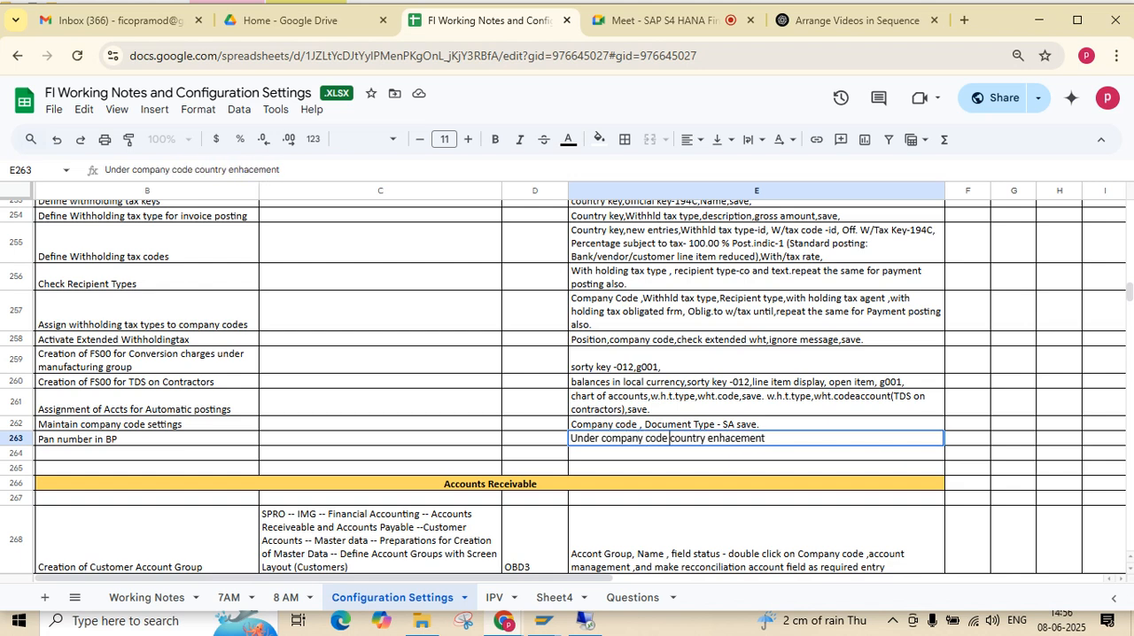
{"action": "type", "text": "("}
{"action": "type", "text": "FLVN)"}
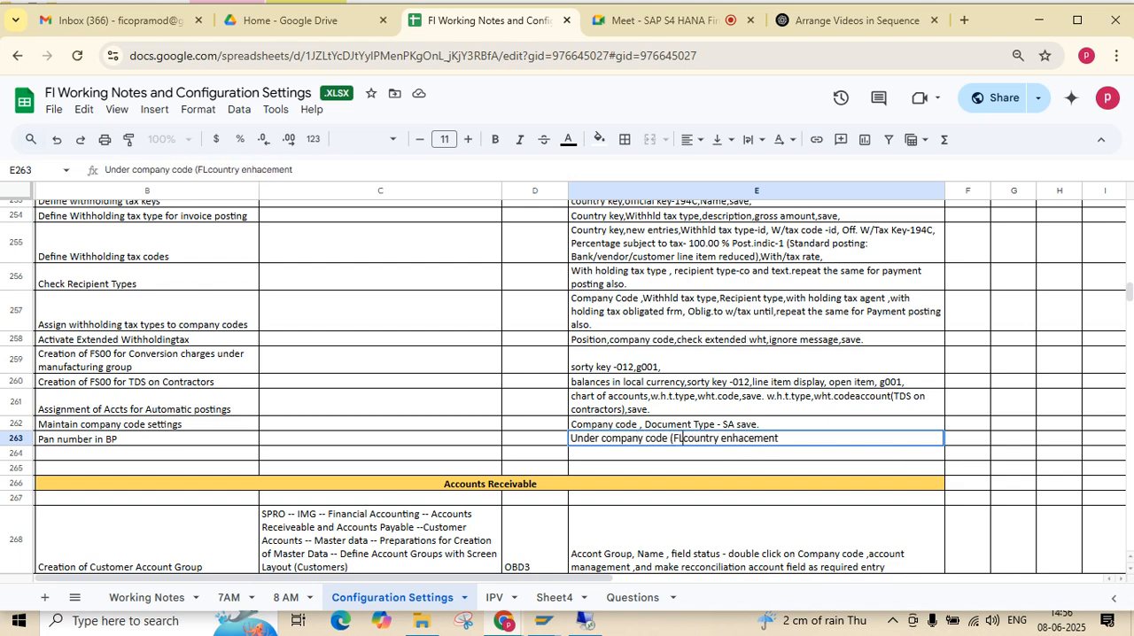
{"action": "type", "text": ")"}
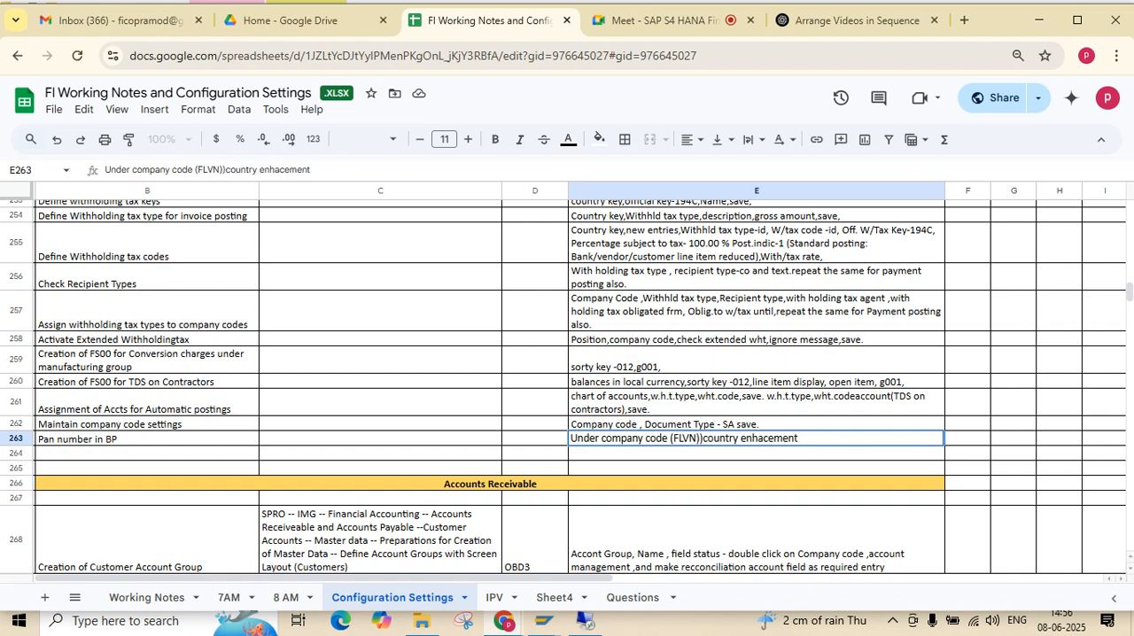
Insert "company code (FLVN00)" before "country enhacement" in the note in cell E263
{"action": "key", "text": "BackSpace"}
{"action": "key", "text": "BackSpace"}
{"action": "type", "text": "00)"}
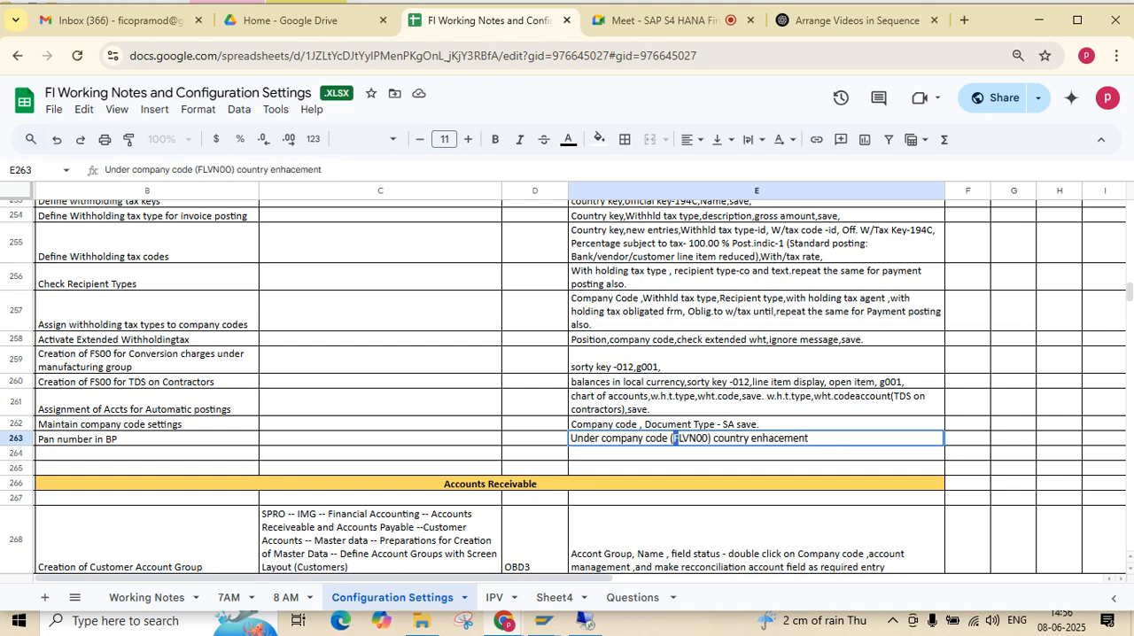
Add "BP Role - " before FLVN00 inside the parentheses of the E263 note
{"action": "left_click", "coordinate": [673, 438]}
{"action": "type", "text": "R"}
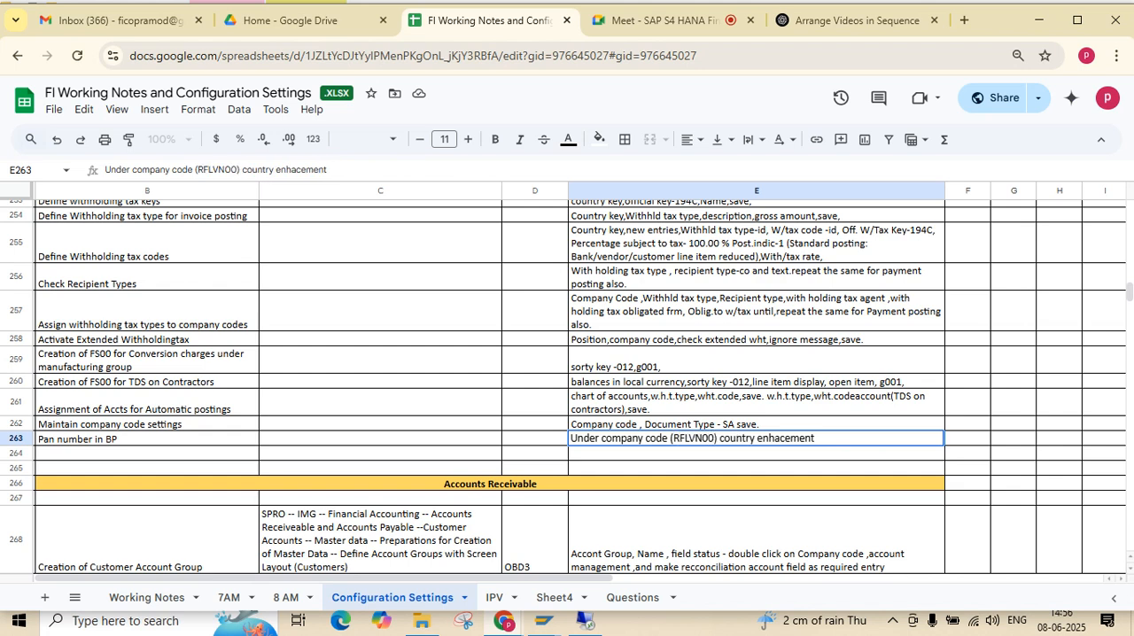
{"action": "type", "text": "BP "}
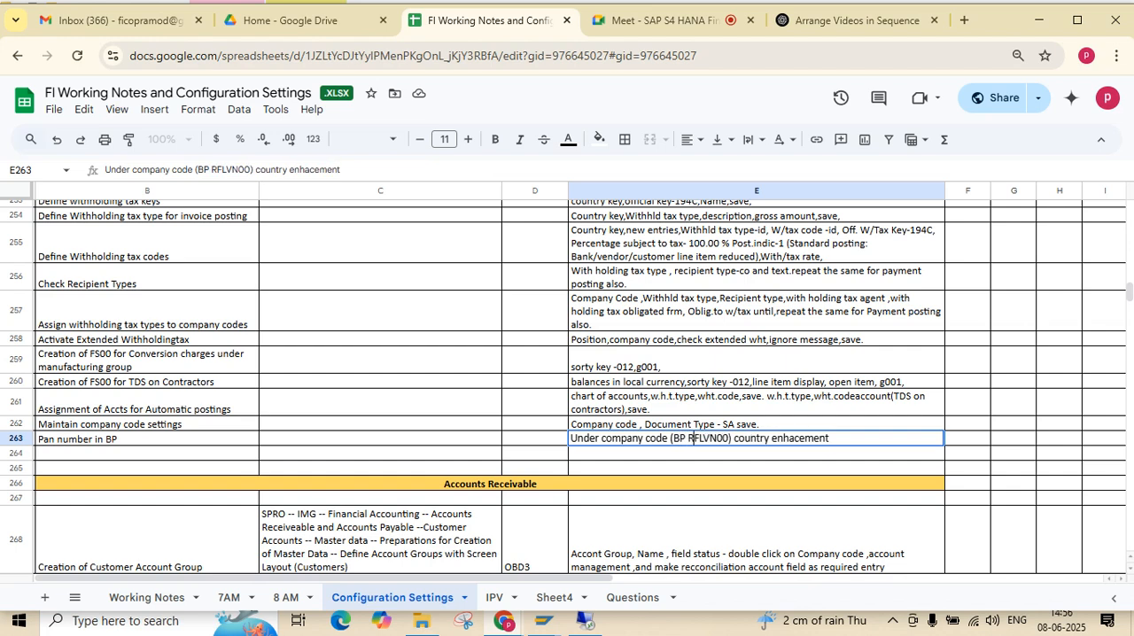
{"action": "type", "text": "ole"}
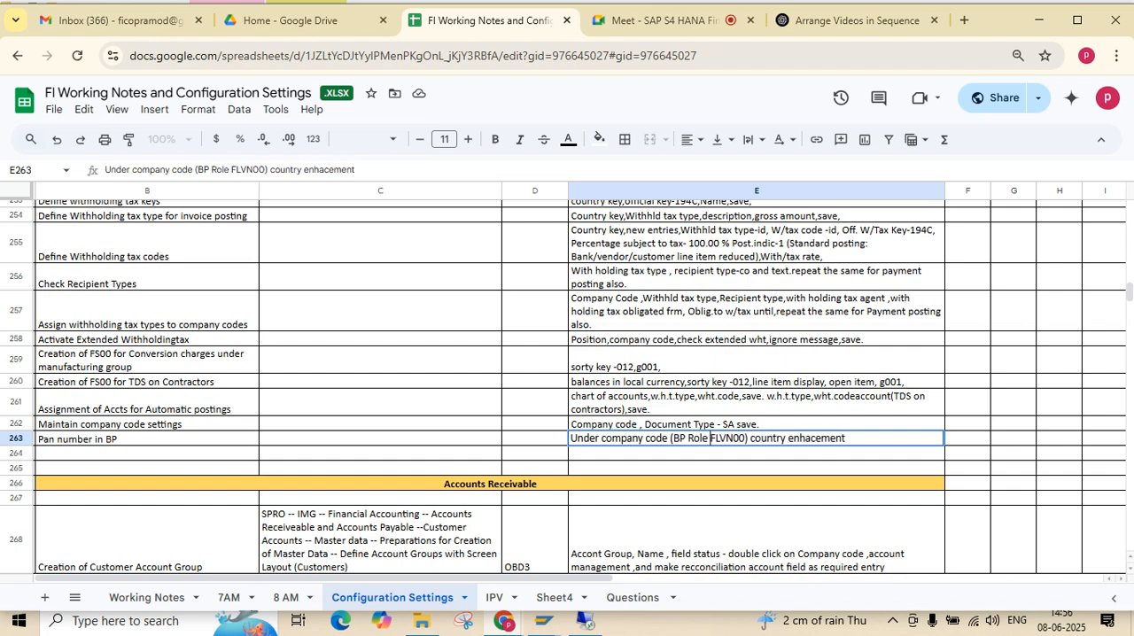
{"action": "left_click", "coordinate": [688, 439]}
{"action": "type", "text": "- "}
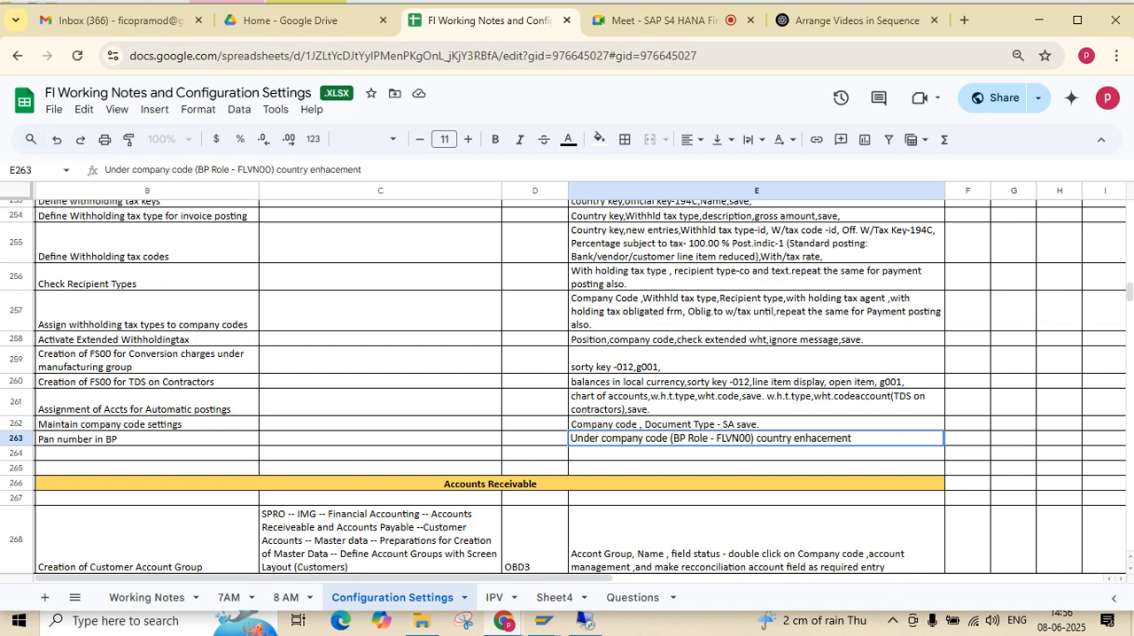
{"action": "type", "text": " pan number field"}
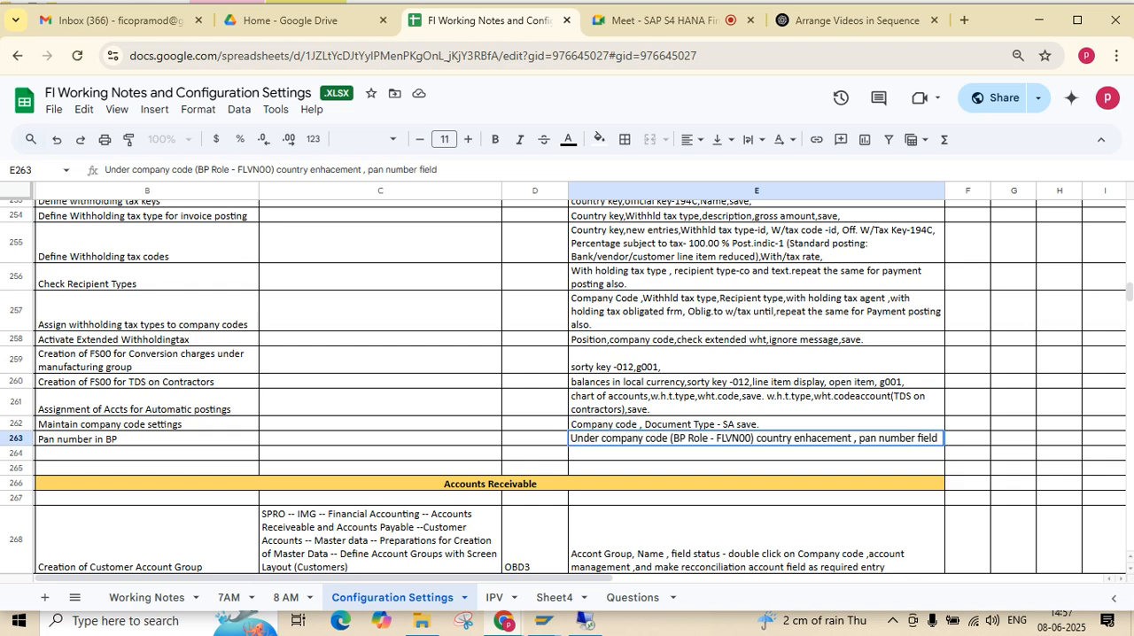
Extend the E263 note with ", enter pan number field" and commit the cell
{"action": "left_click", "coordinate": [859, 439]}
{"action": "type", "text": "enter"}
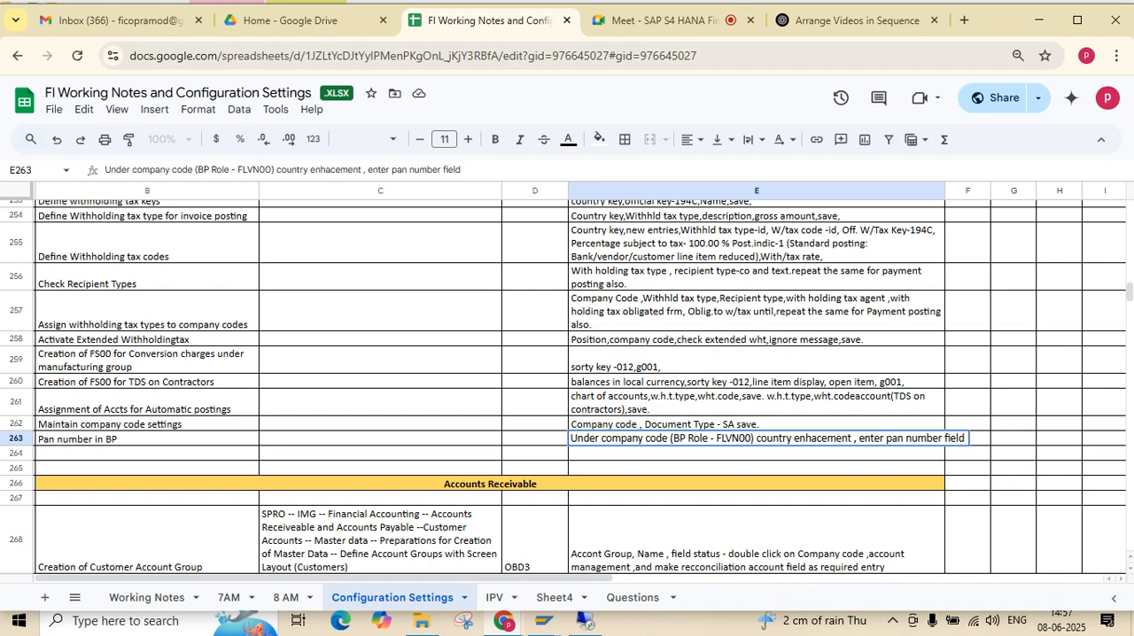
{"action": "left_click", "coordinate": [757, 468]}
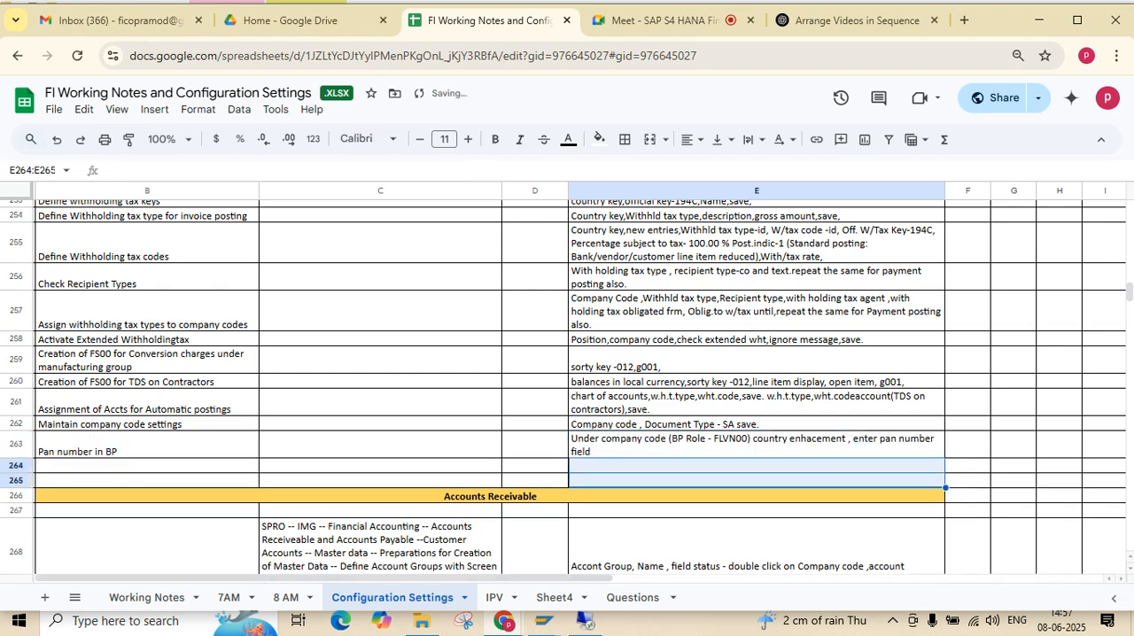
{"action": "key", "text": "Up"}
{"action": "key", "text": "Left"}
{"action": "key", "text": "Left"}
{"action": "key", "text": "Left"}
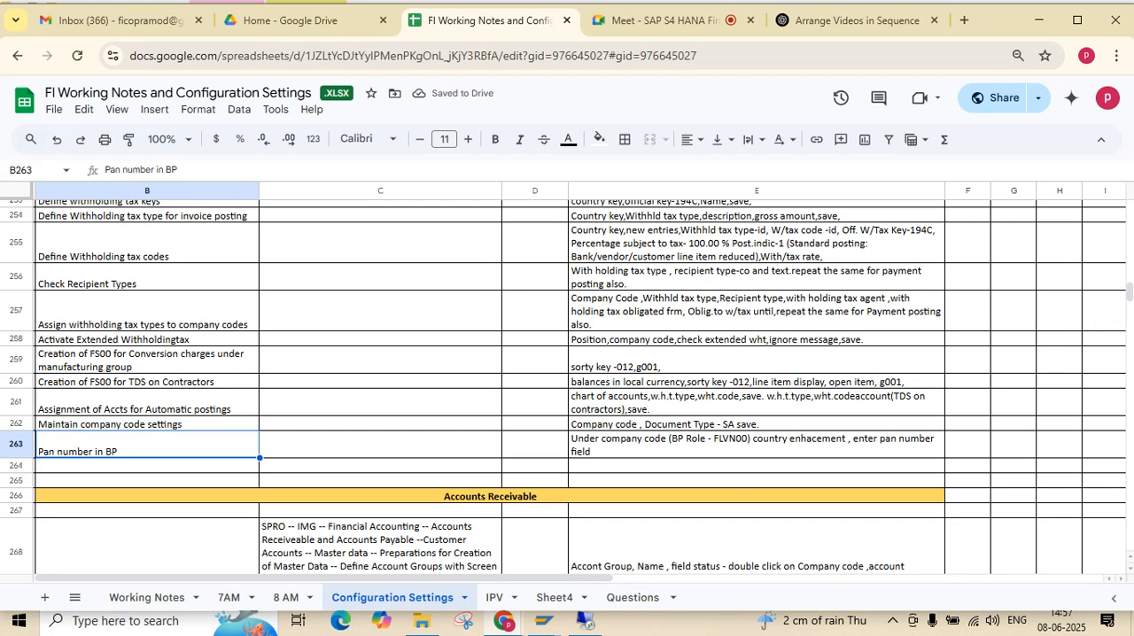
Enter the note "Check the reports FBL1N and table With_item" in cell E264
{"action": "left_click", "coordinate": [756, 466]}
{"action": "type", "text": "Check the report"}
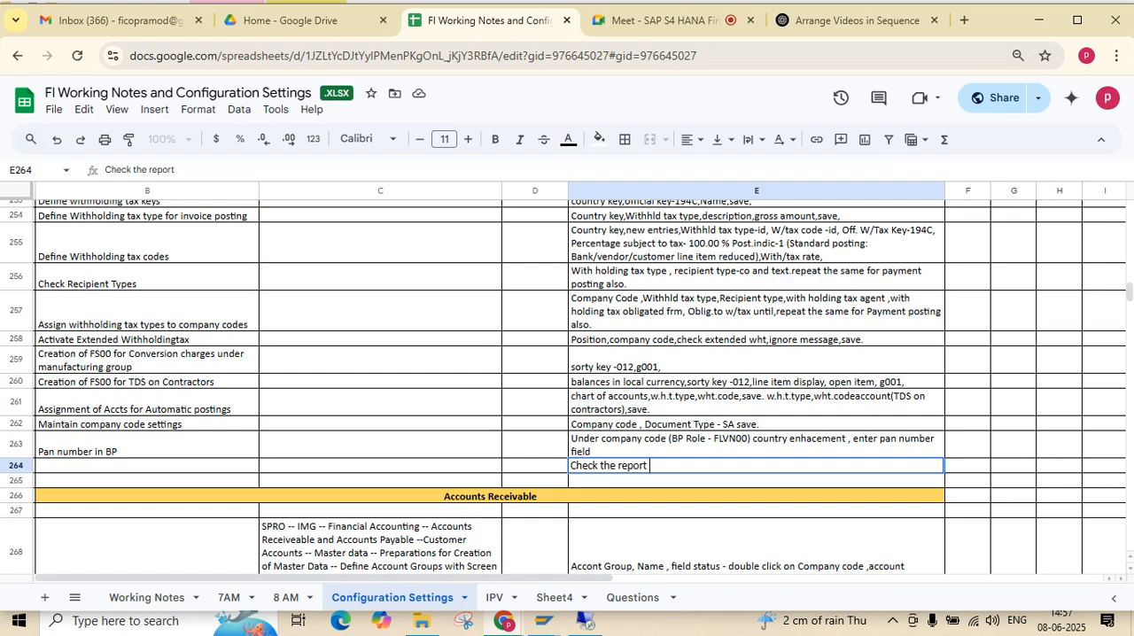
{"action": "type", "text": " s and table "}
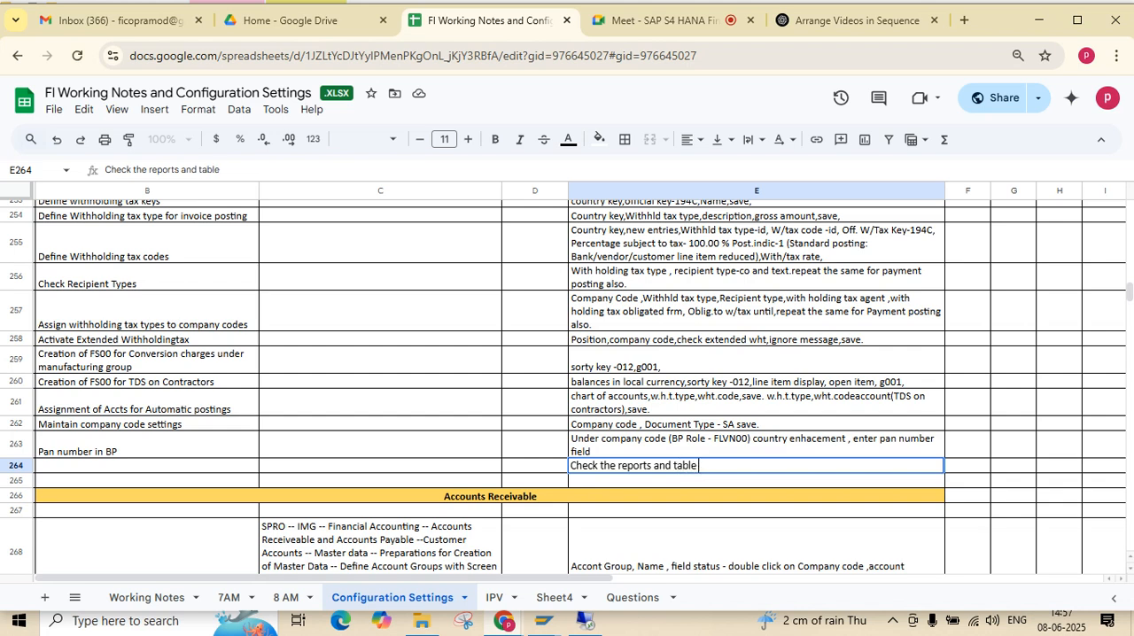
{"action": "type", "text": "With_item"}
{"action": "left_click", "coordinate": [654, 465]}
{"action": "type", "text": "FBL"}
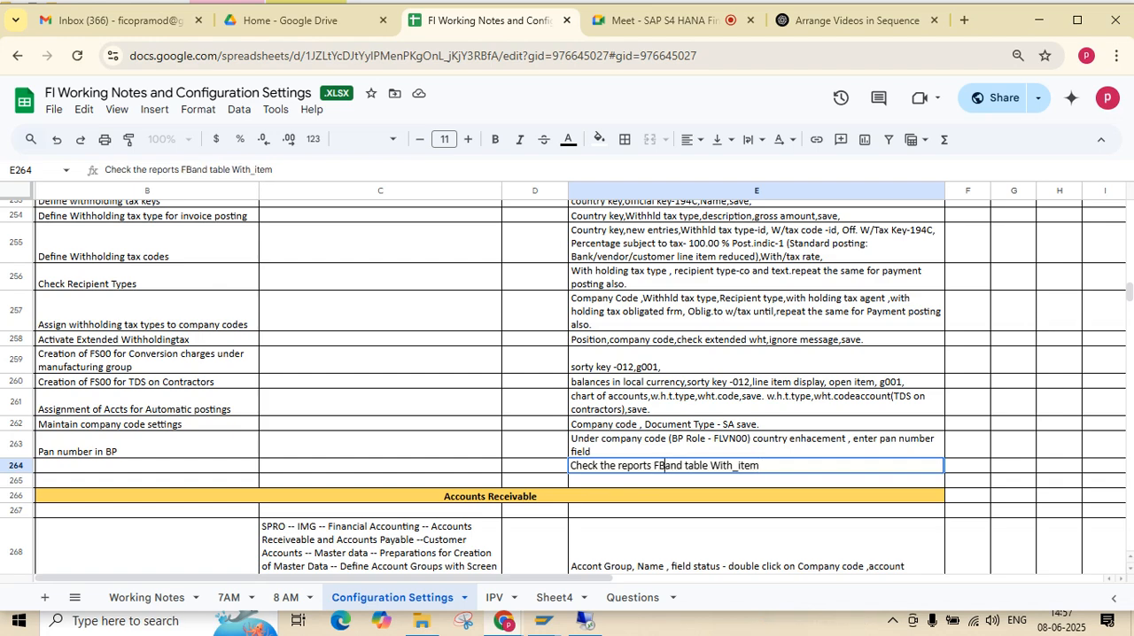
{"action": "type", "text": "1N"}
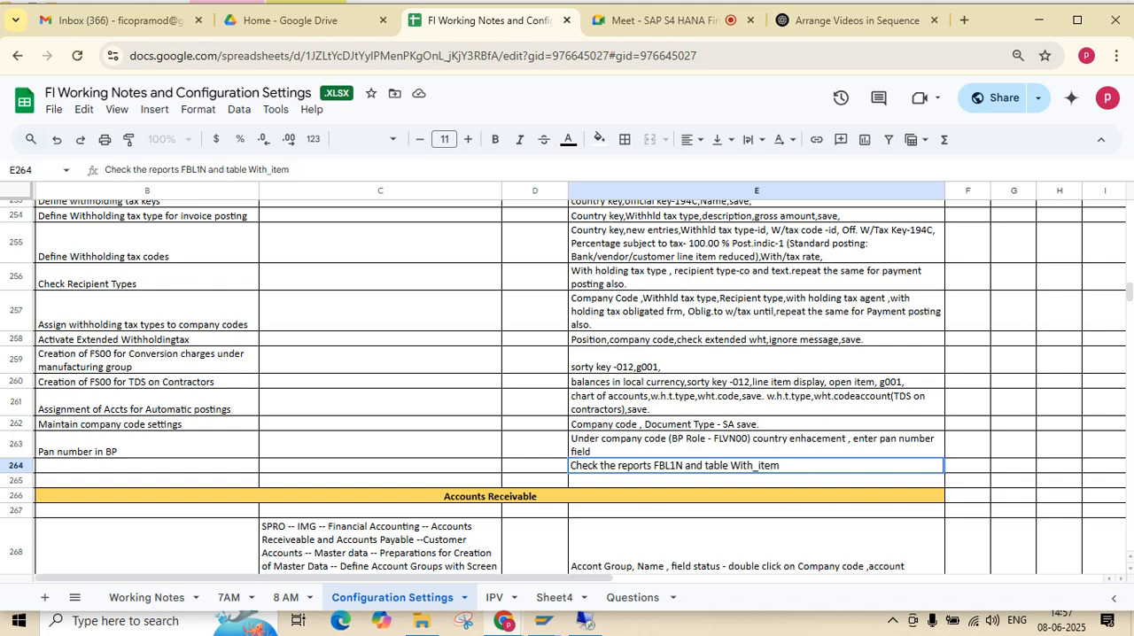
{"action": "left_click", "coordinate": [147, 446]}
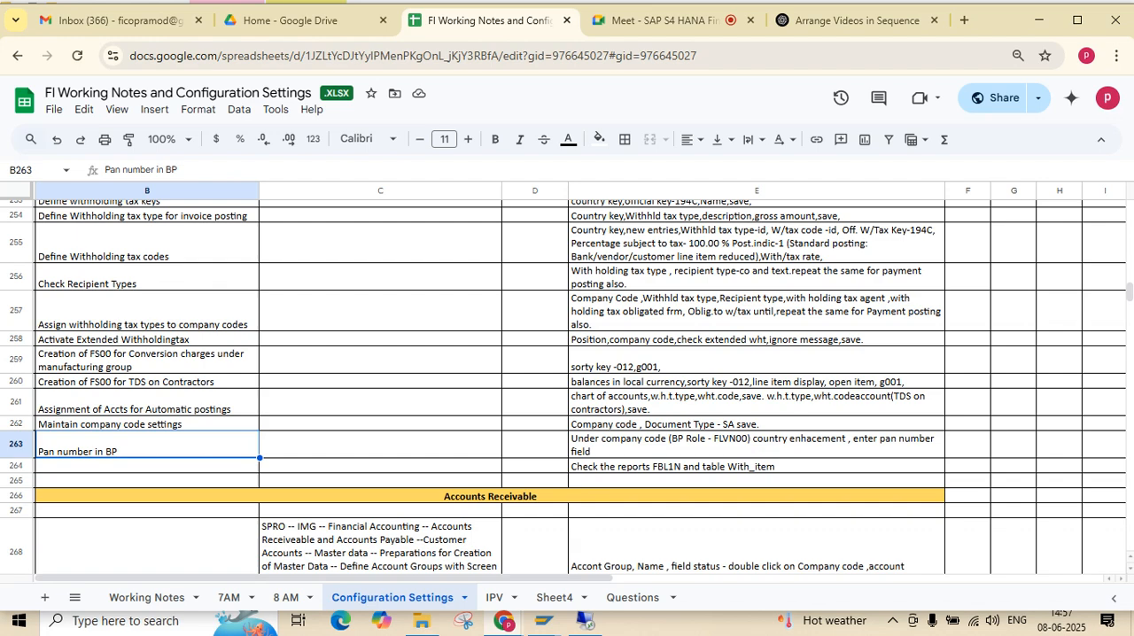
Review the notes on TDS G/L account creation, tax type assignment to company codes and withholding tax codes
{"action": "left_click", "coordinate": [147, 360]}
{"action": "left_click", "coordinate": [147, 382]}
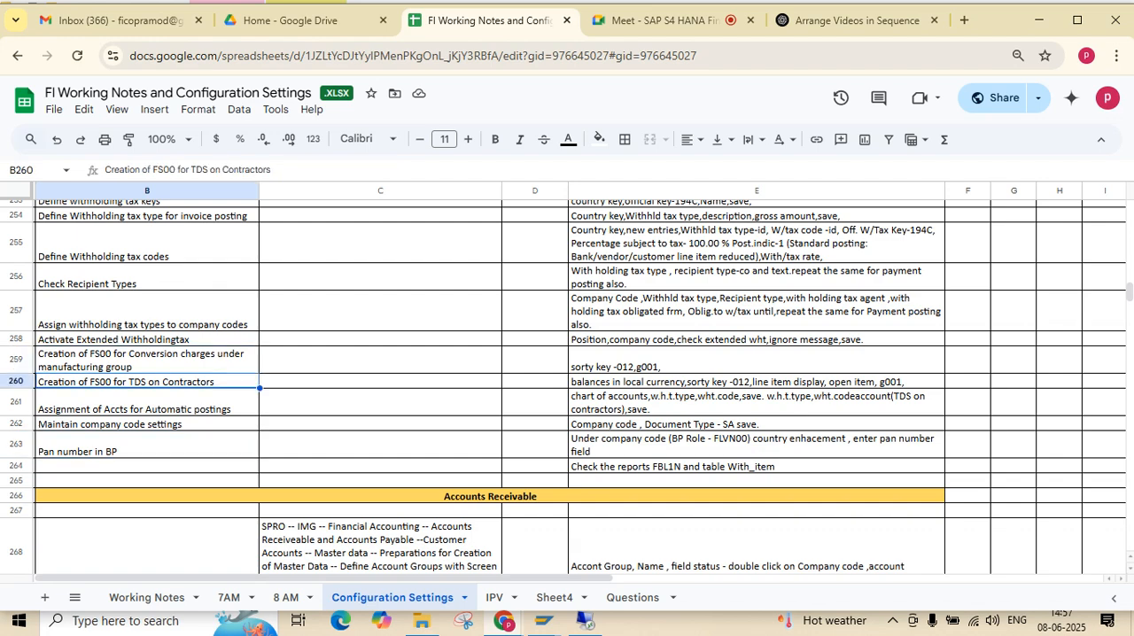
{"action": "left_click", "coordinate": [147, 311]}
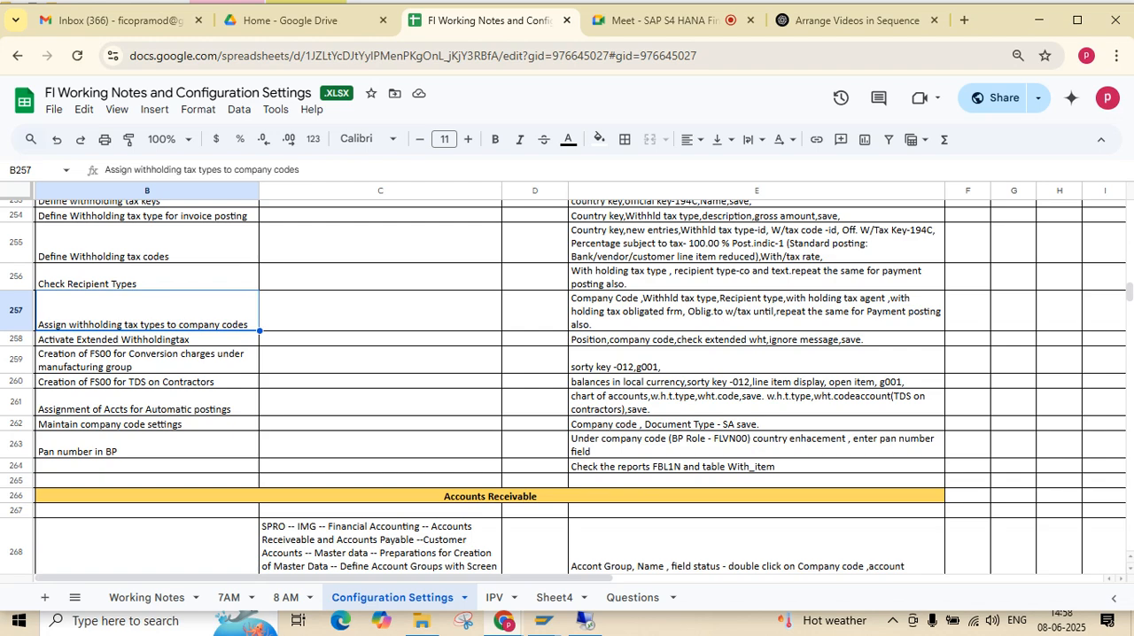
{"action": "key", "text": "Right"}
{"action": "key", "text": "Right"}
{"action": "key", "text": "Right"}
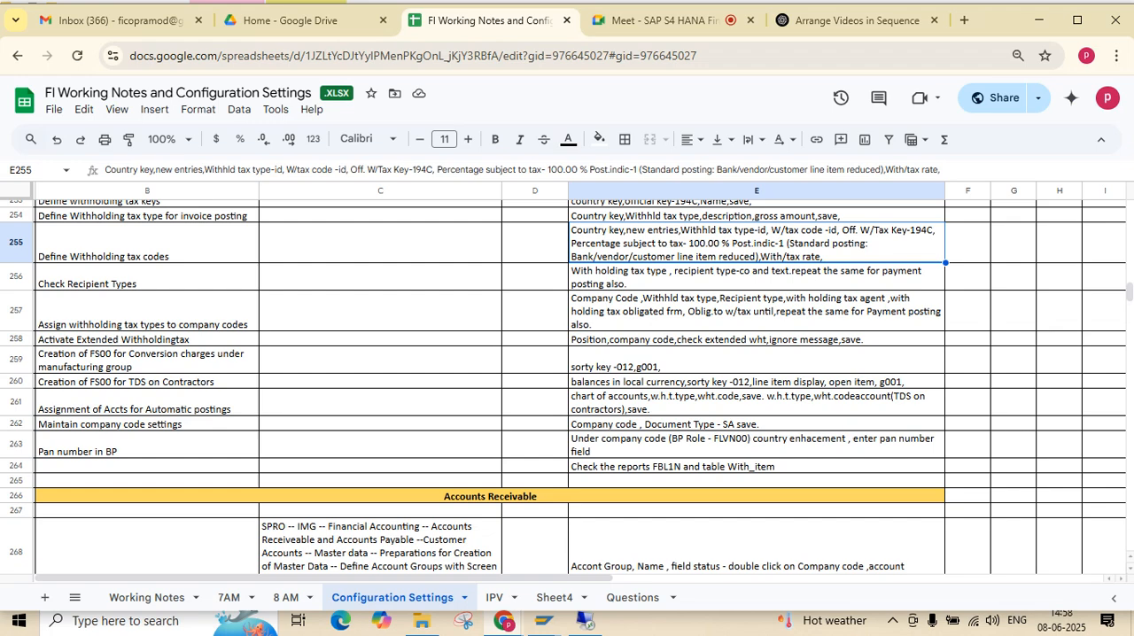
{"action": "key", "text": "Up"}
{"action": "key", "text": "Up"}
{"action": "key", "text": "Up"}
{"action": "key", "text": "Up"}
{"action": "key", "text": "Up"}
{"action": "key", "text": "Up"}
{"action": "key", "text": "Up"}
{"action": "key", "text": "Up"}
{"action": "key", "text": "Up"}
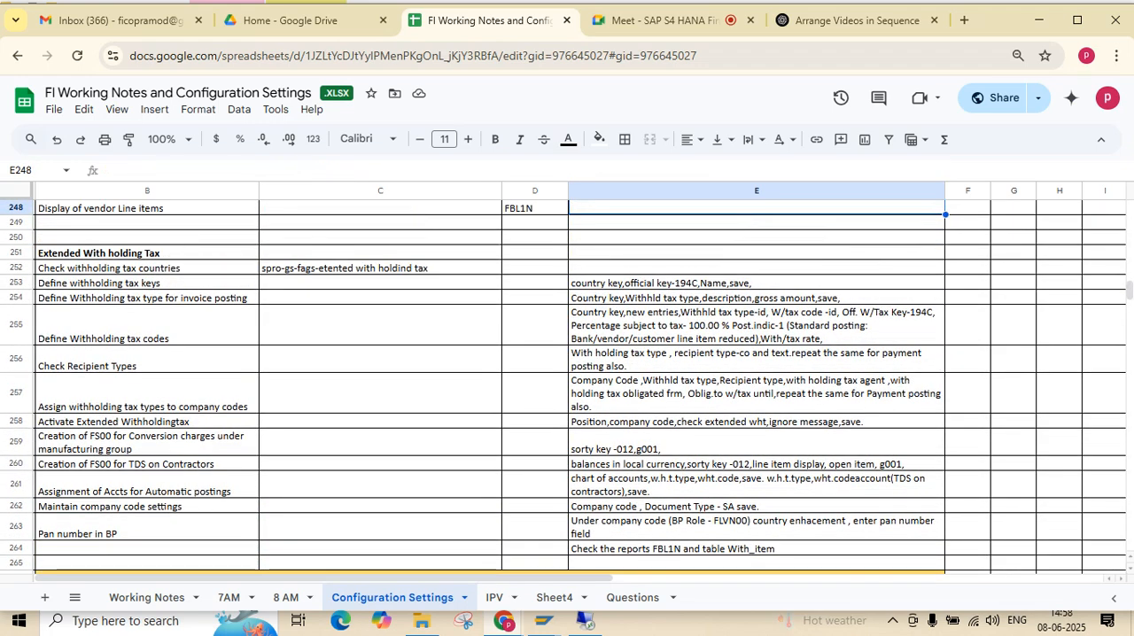
Highlight the Extended With holding Tax checklist in B252:E264 and go through its steps from the heading onward
{"action": "left_click", "coordinate": [147, 268]}
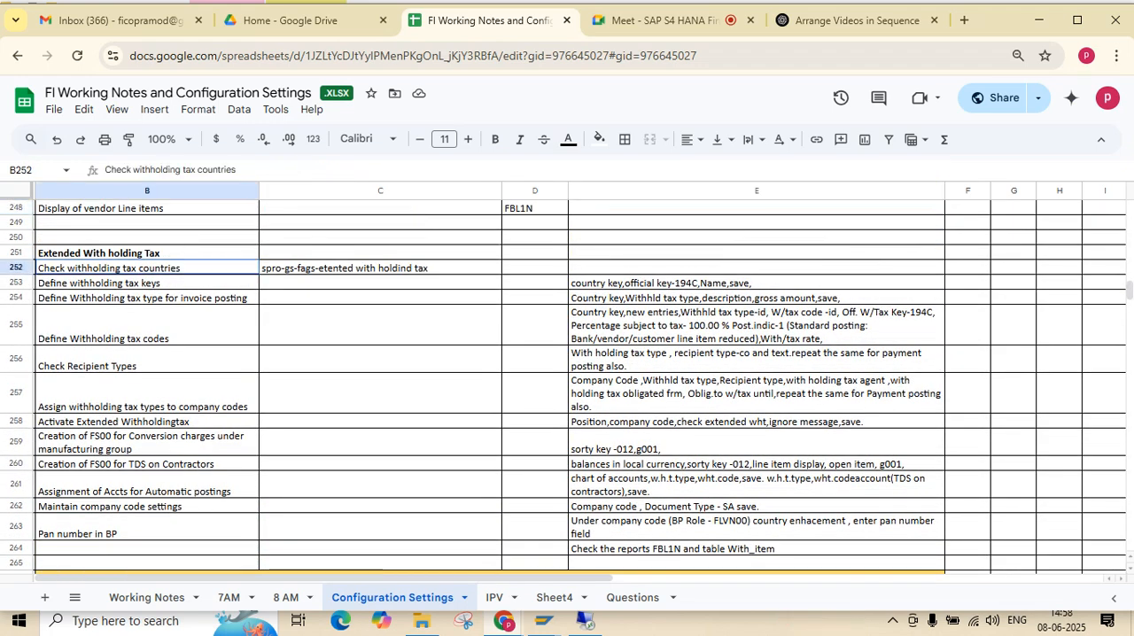
{"action": "key", "text": "shift+Down"}
{"action": "key", "text": "shift+Down"}
{"action": "key", "text": "shift+Down"}
{"action": "key", "text": "shift+Down"}
{"action": "key", "text": "shift+Right"}
{"action": "key", "text": "shift+Right"}
{"action": "key", "text": "shift+Right"}
{"action": "key", "text": "shift+Down"}
{"action": "key", "text": "shift+Down"}
{"action": "key", "text": "shift+Down"}
{"action": "key", "text": "shift+Down"}
{"action": "key", "text": "shift+Down"}
{"action": "key", "text": "shift+Down"}
{"action": "key", "text": "shift+Down"}
{"action": "key", "text": "shift+Down"}
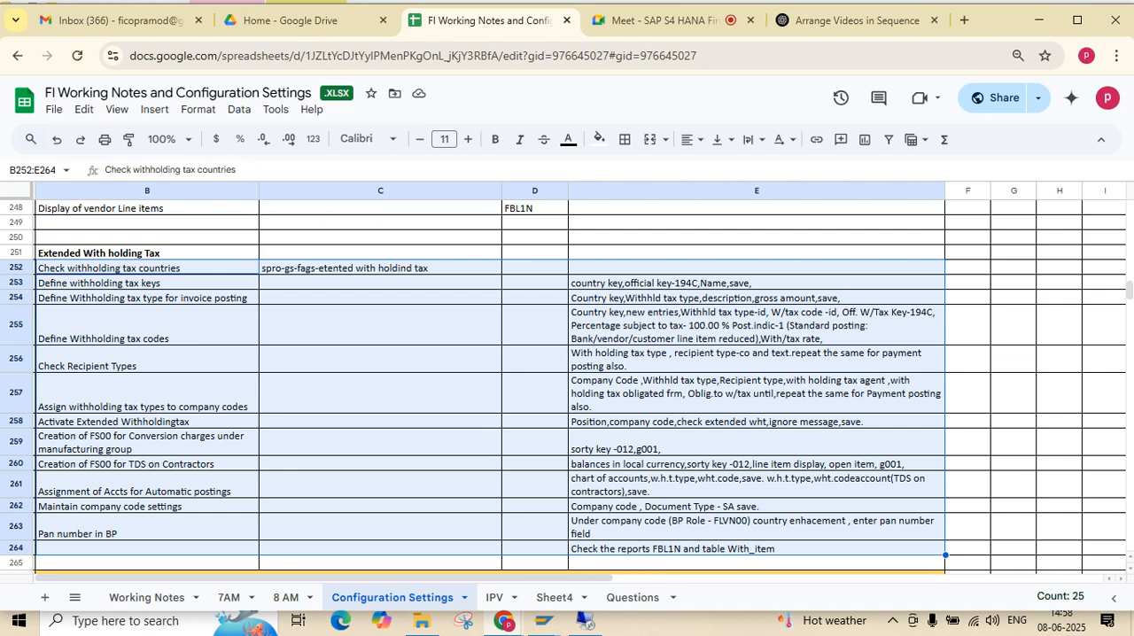
{"action": "left_click", "coordinate": [147, 254]}
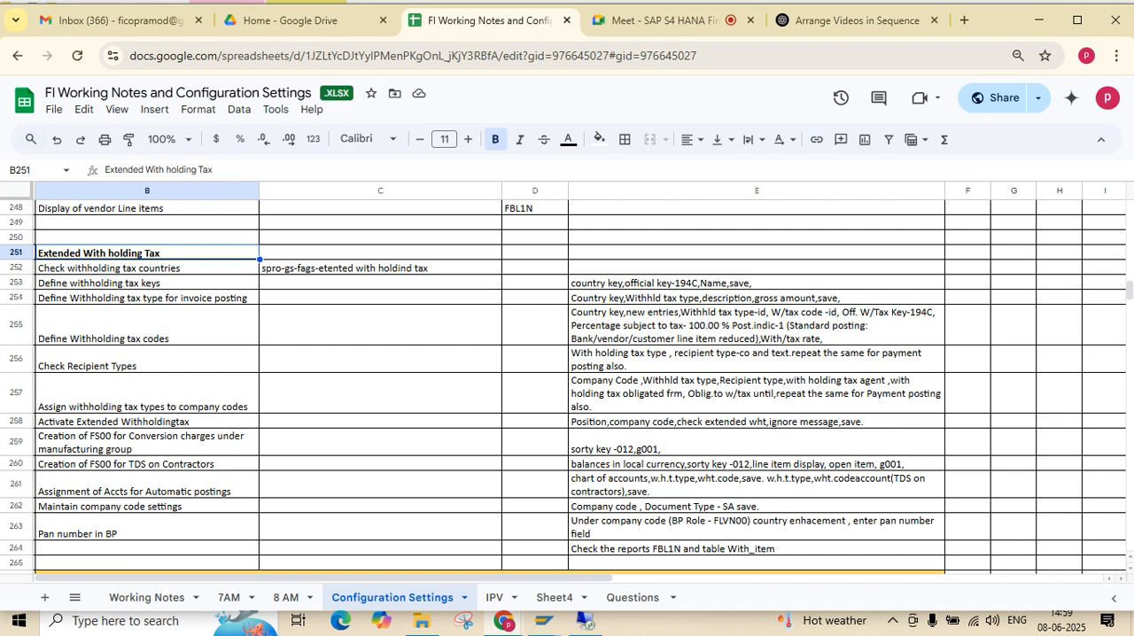
{"action": "left_click", "coordinate": [147, 359]}
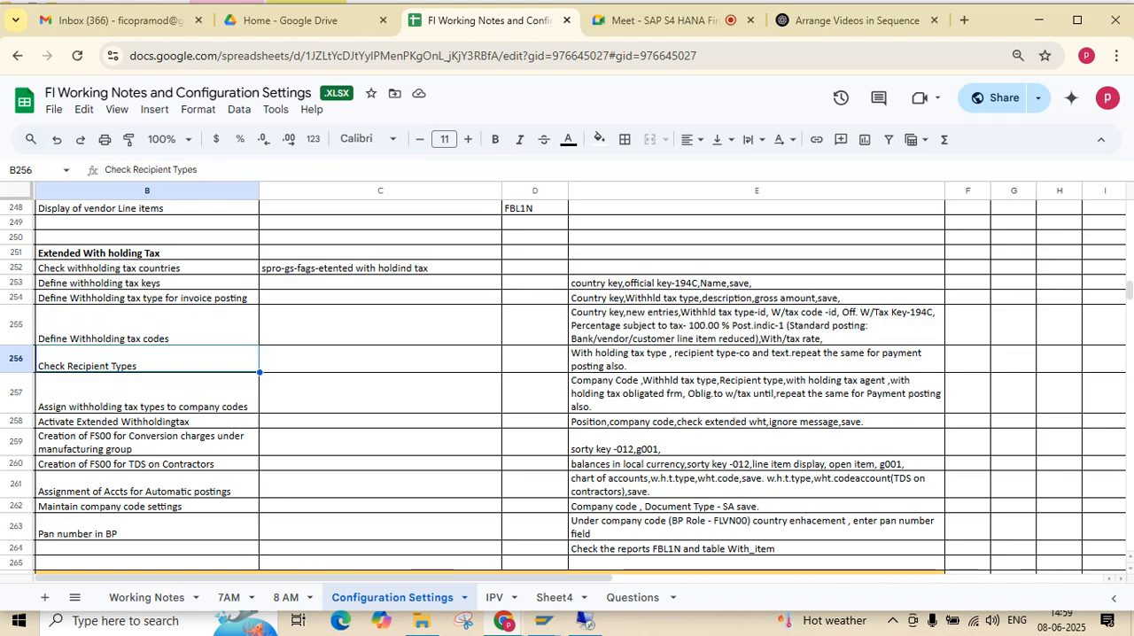
Review the Purchase Returns ( Vendor Credit Memo ) steps in rows 242 to 249 and switch back to the SAP remote session
{"action": "scroll", "coordinate": [567, 381], "scroll_direction": "up", "scroll_amount": 3}
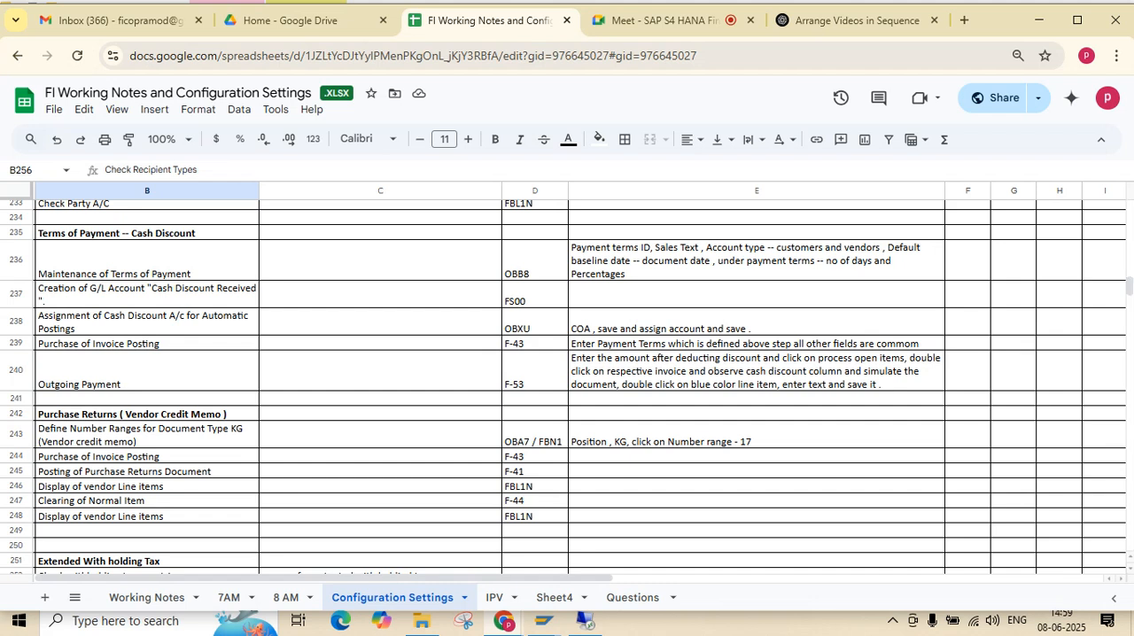
{"action": "left_click", "coordinate": [147, 414]}
{"action": "left_click_drag", "start_coordinate": [147, 413], "coordinate": [756, 531]}
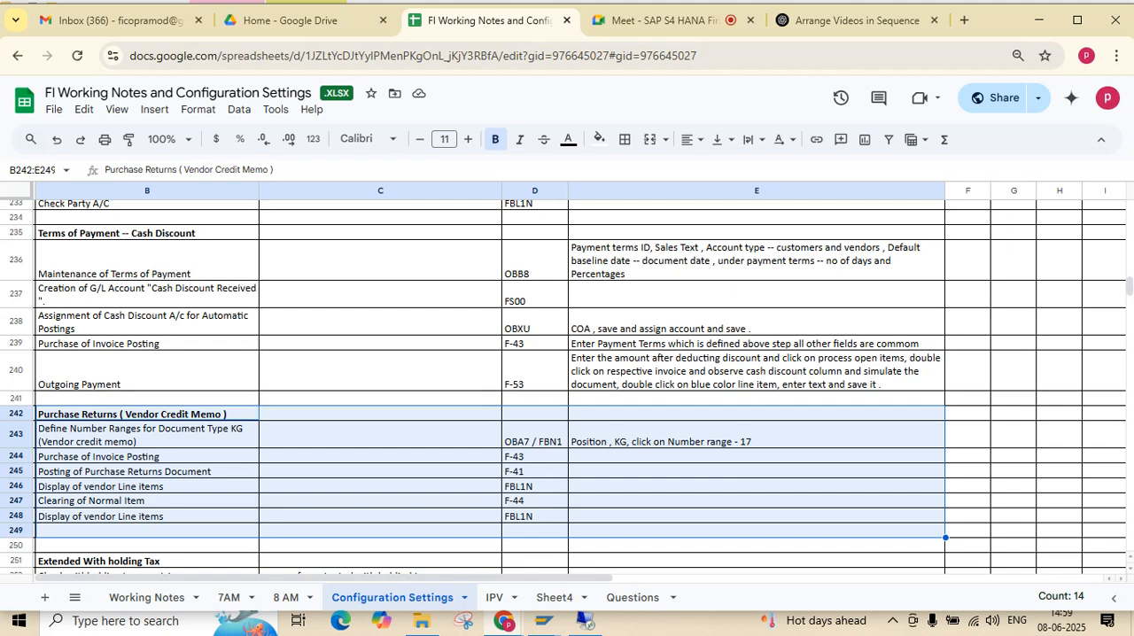
{"action": "left_click", "coordinate": [147, 487]}
{"action": "left_click", "coordinate": [147, 414]}
{"action": "key", "text": "alt+Tab"}
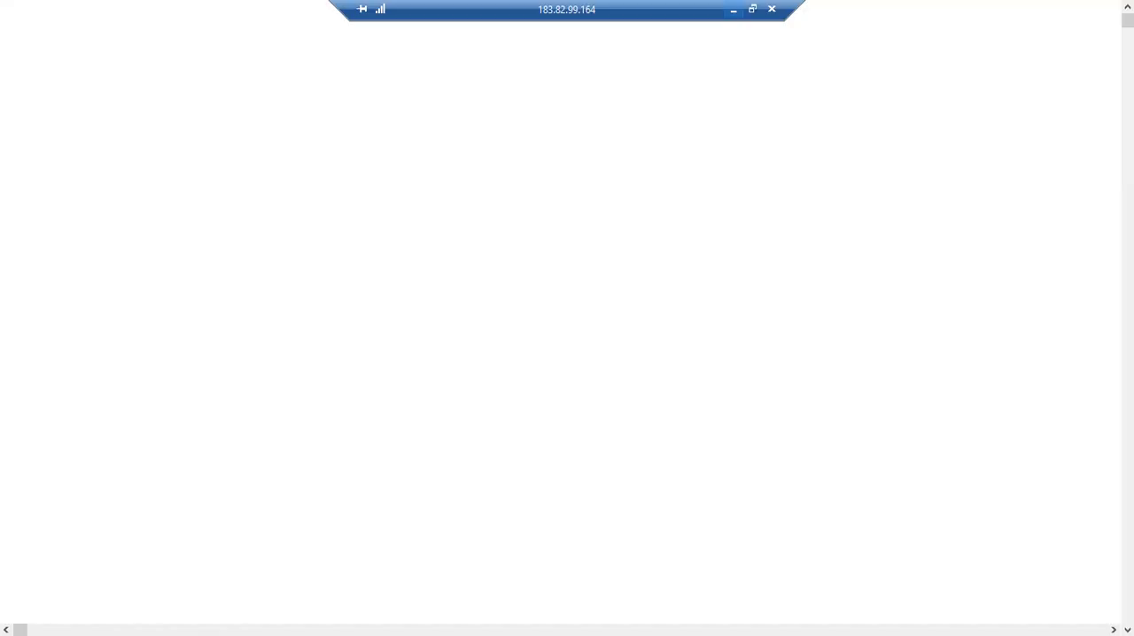
Leave the G/L line item display and open the FB60 Invoice transaction from the Accounts Payable document entry folder
{"action": "left_click", "coordinate": [1104, 85]}
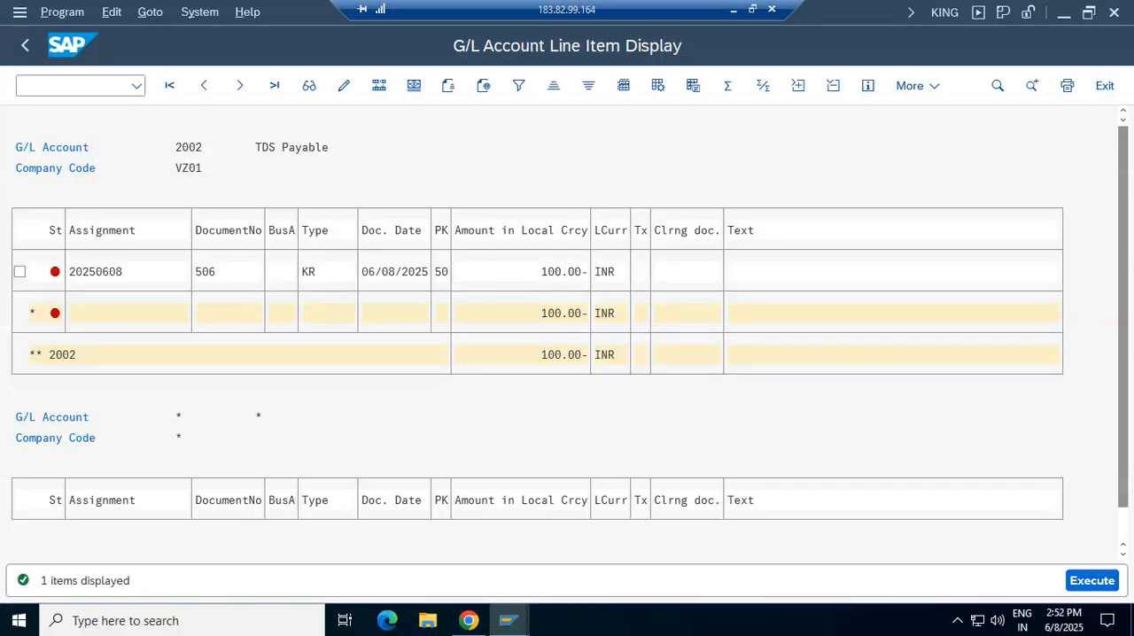
{"action": "left_click", "coordinate": [1105, 85]}
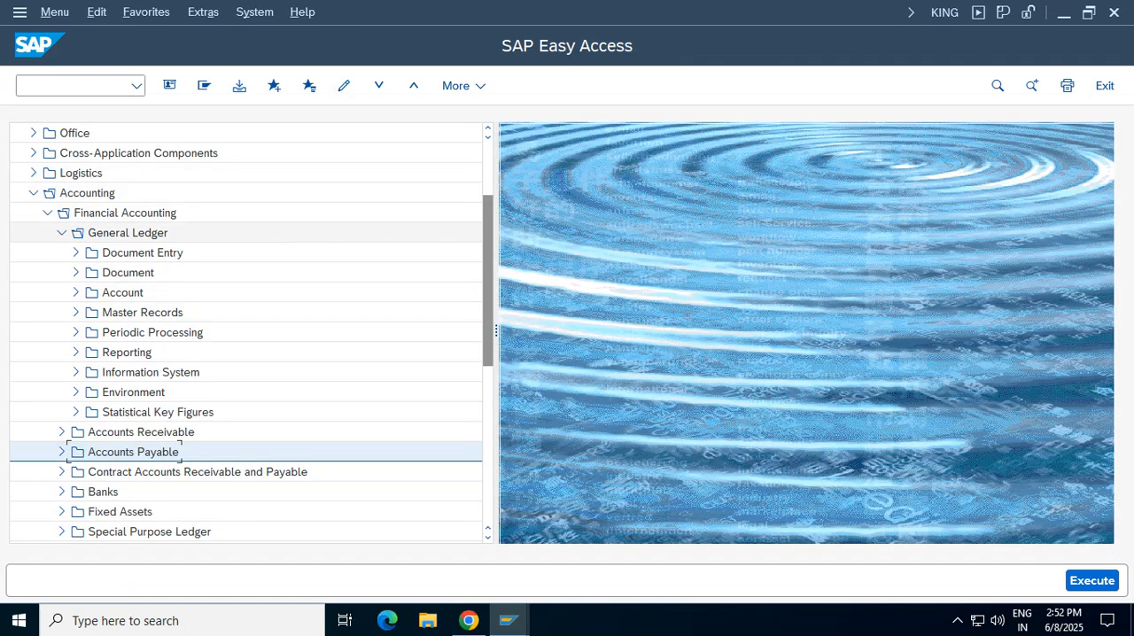
{"action": "left_click", "coordinate": [62, 233]}
{"action": "left_click", "coordinate": [62, 273]}
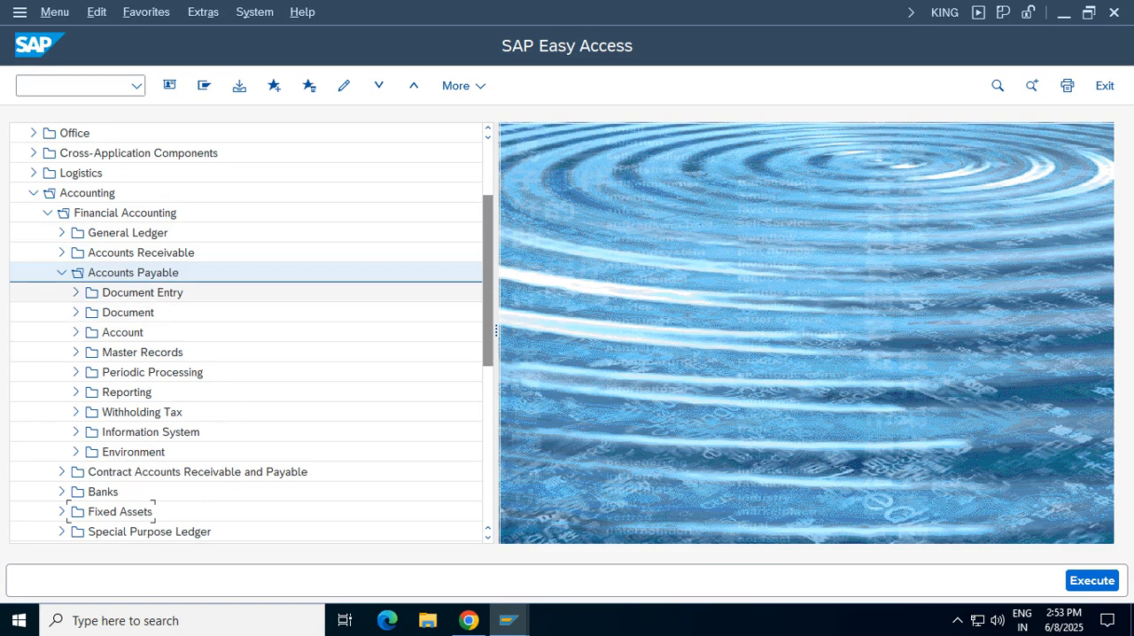
{"action": "left_click", "coordinate": [77, 293]}
{"action": "double_click", "coordinate": [153, 313]}
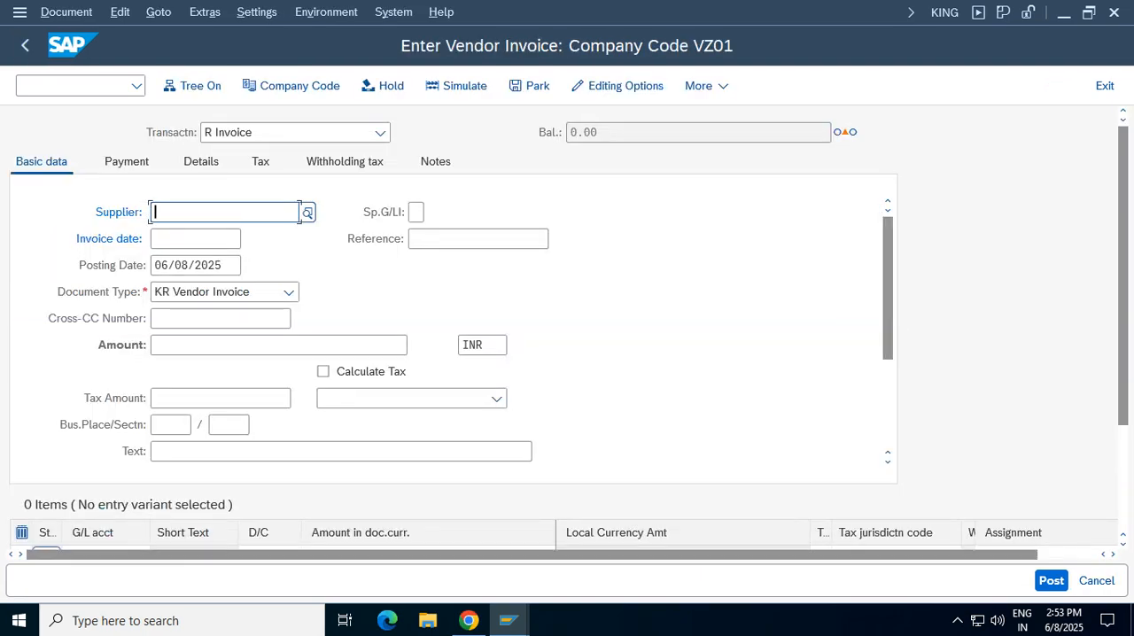
Keep the transaction type as Invoice, choose the Tech Mahindra supplier and set the invoice date to 06/08/2025
{"action": "left_click", "coordinate": [217, 213]}
{"action": "left_click", "coordinate": [381, 133]}
{"action": "left_click", "coordinate": [206, 132]}
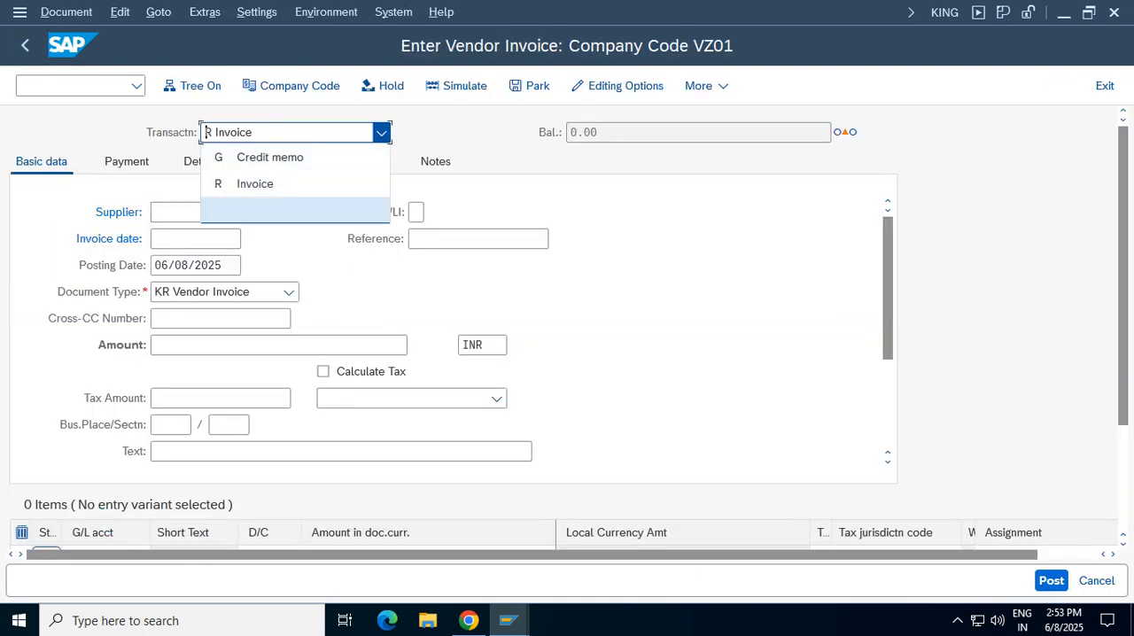
{"action": "key", "text": "Down"}
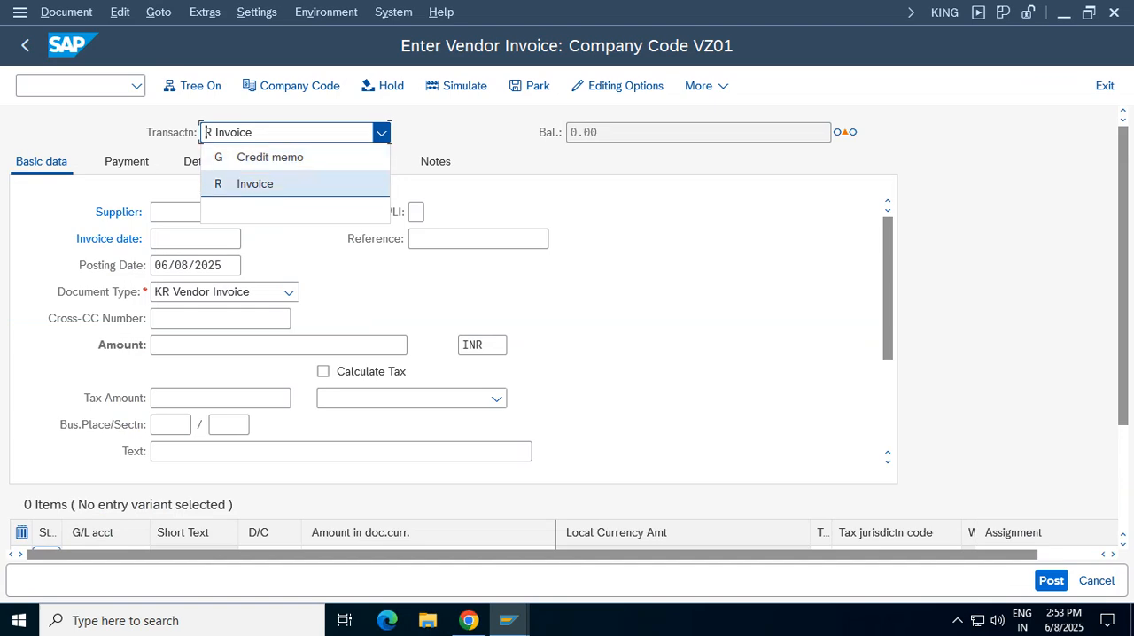
{"action": "key", "text": "Return"}
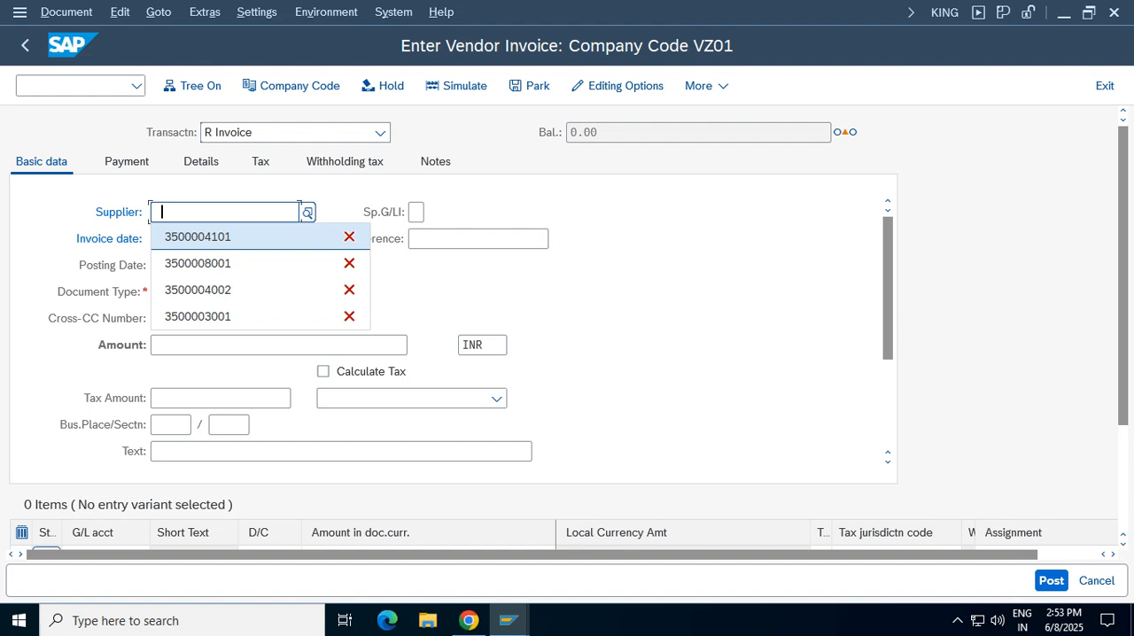
{"action": "key", "text": "Return"}
{"action": "key", "text": "Tab"}
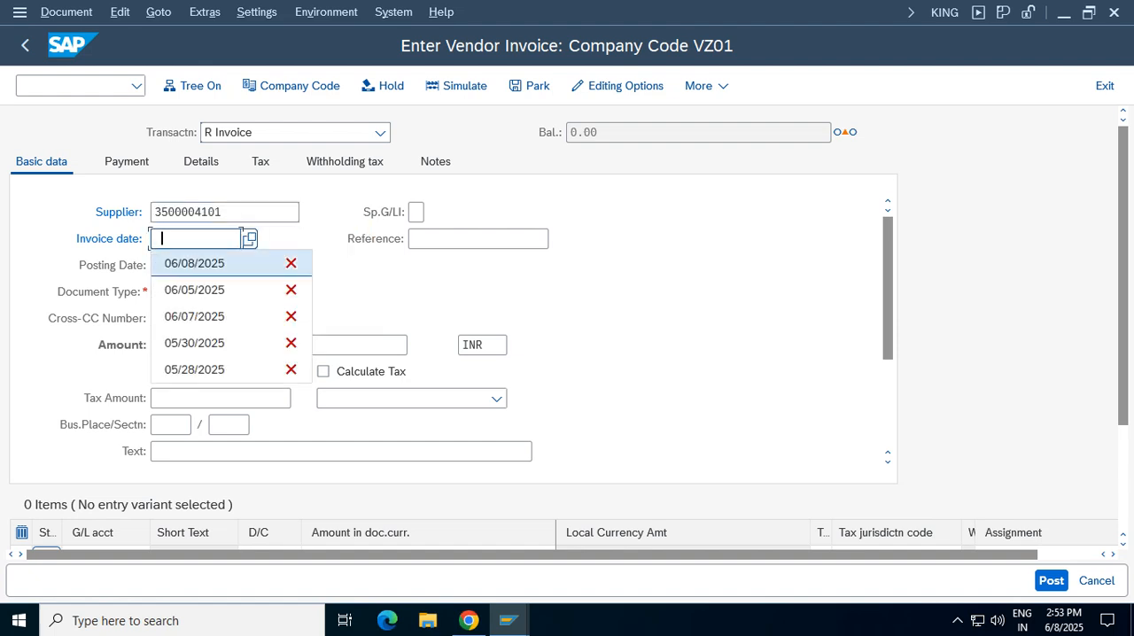
{"action": "key", "text": "Return"}
{"action": "key", "text": "Tab"}
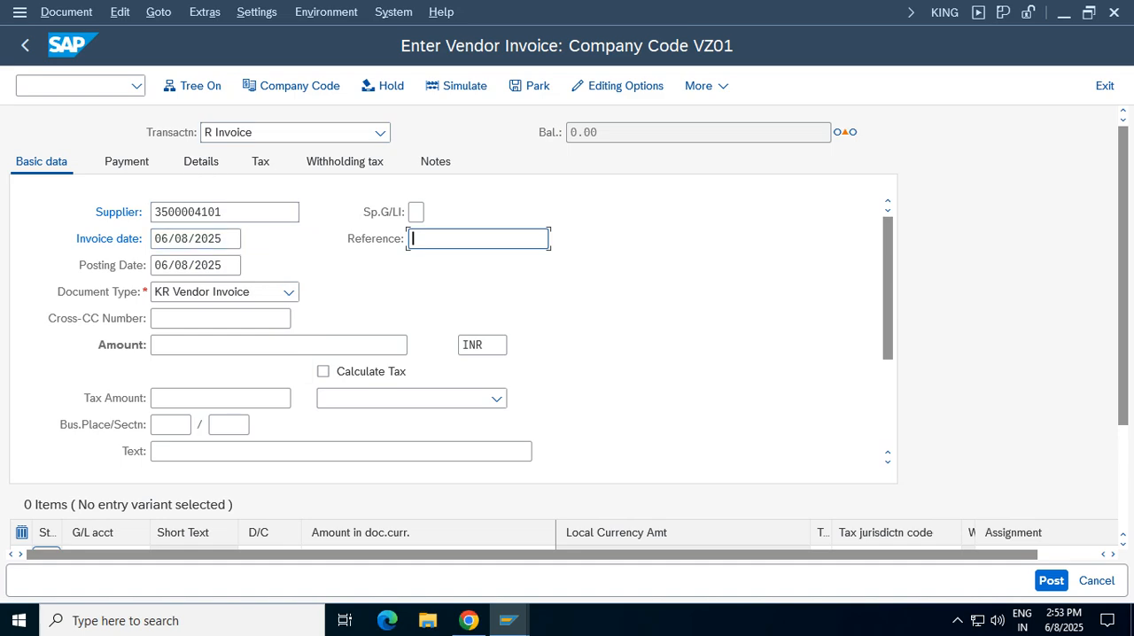
Fill in the vendor invoice header with reference Inv01, amount 900 INR and the text "vendor invoice"
{"action": "key", "text": "Down"}
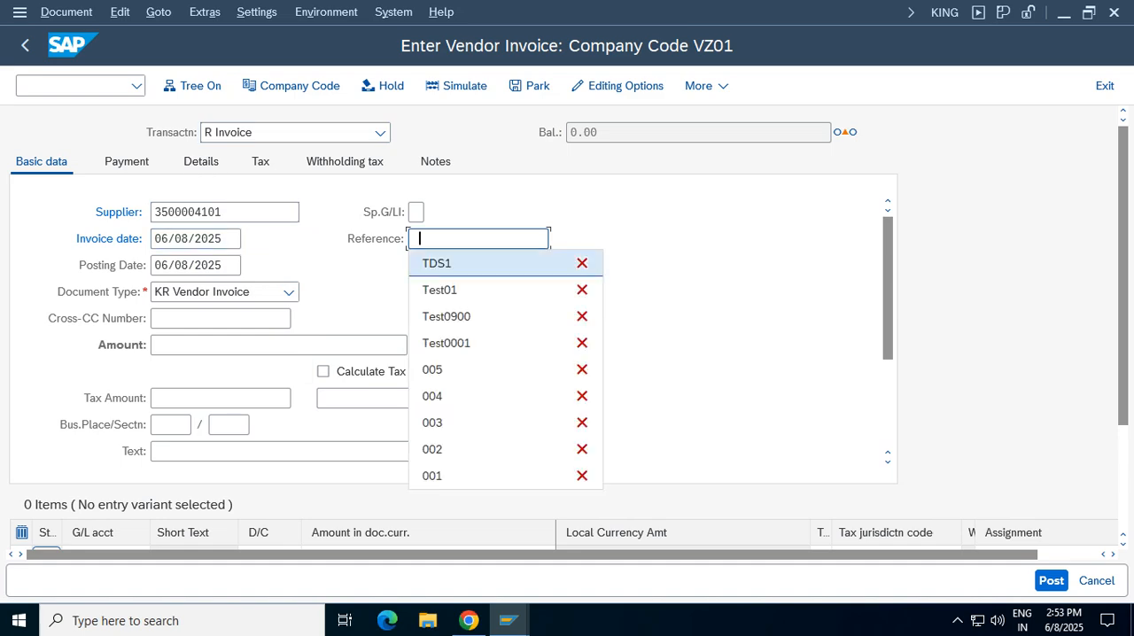
{"action": "key", "text": "BackSpace"}
{"action": "type", "text": "Inv01"}
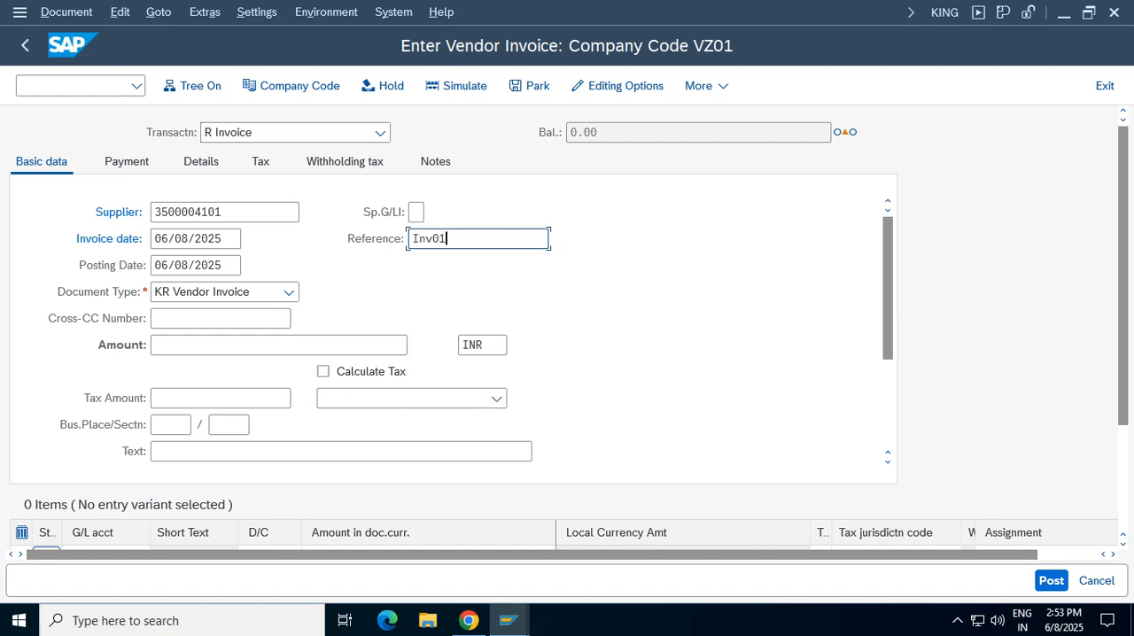
{"action": "left_click", "coordinate": [222, 345]}
{"action": "type", "text": "900"}
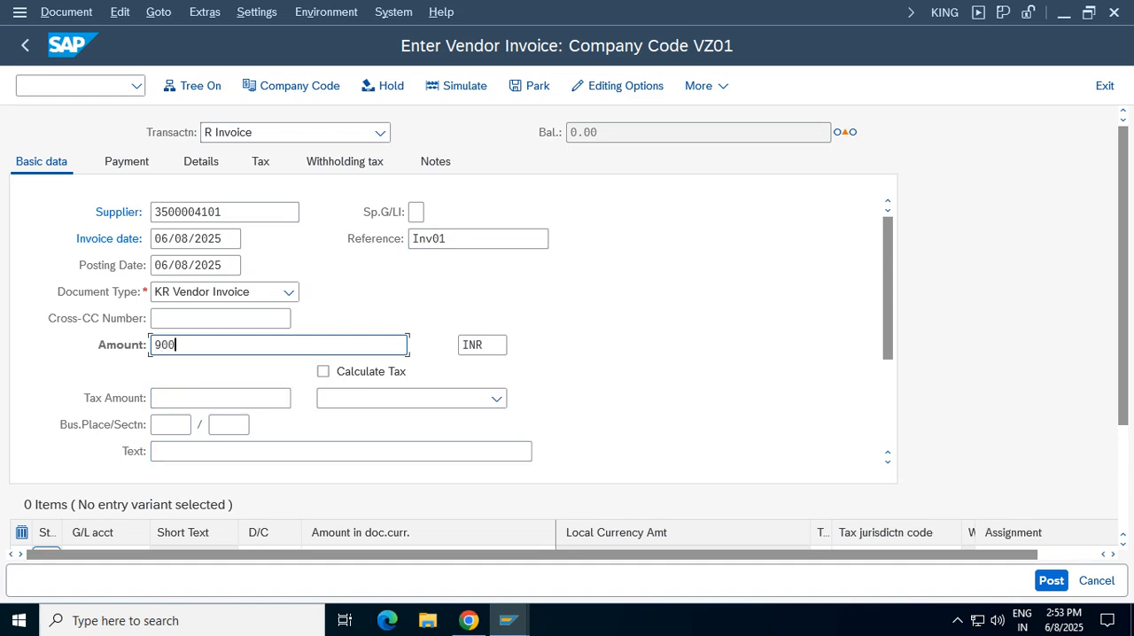
{"action": "left_click_drag", "start_coordinate": [887, 288], "coordinate": [888, 360]}
{"action": "left_click", "coordinate": [341, 318]}
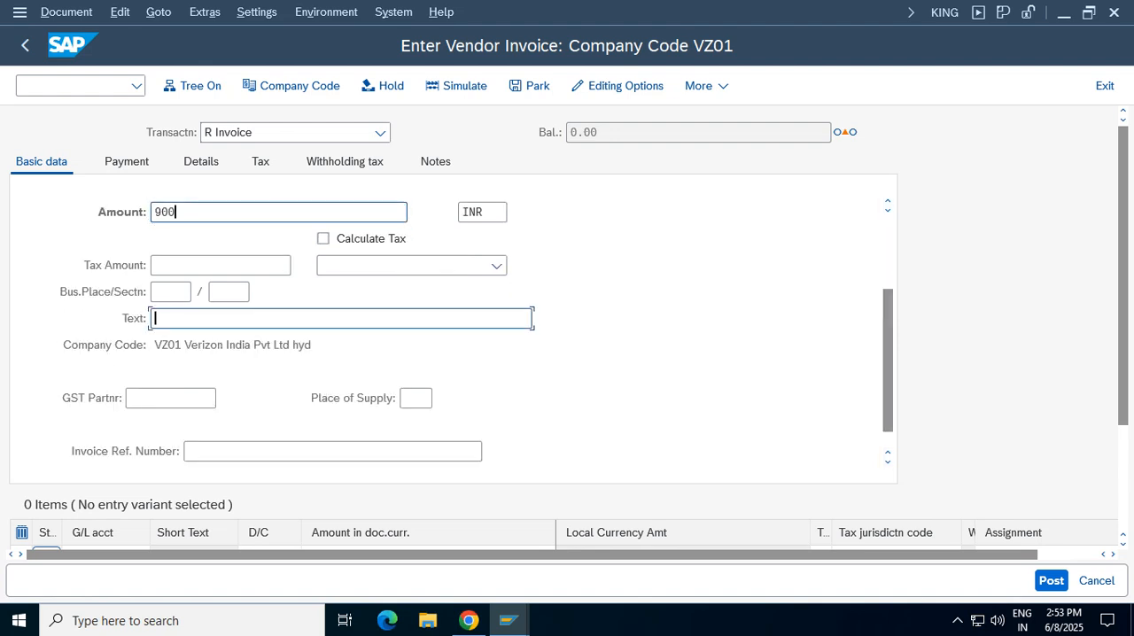
{"action": "left_click", "coordinate": [202, 342]}
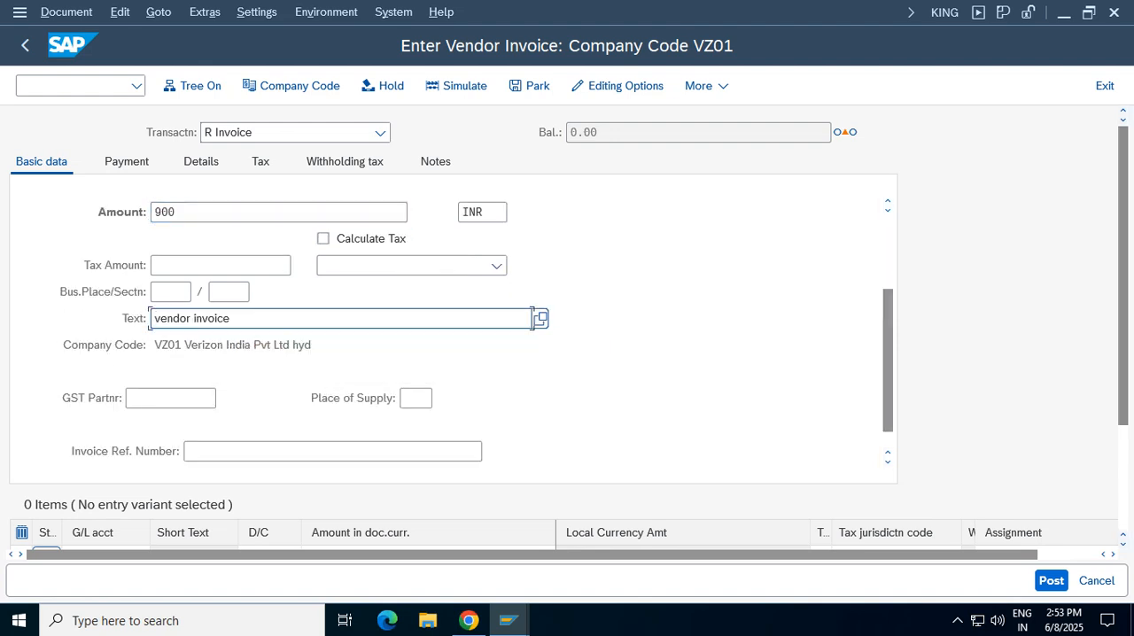
Add a debit line item of 900 INR on G/L account 3001 (Stationery) with cost center 100100
{"action": "left_click_drag", "start_coordinate": [1123, 305], "coordinate": [1122, 369]}
{"action": "left_click", "coordinate": [104, 462]}
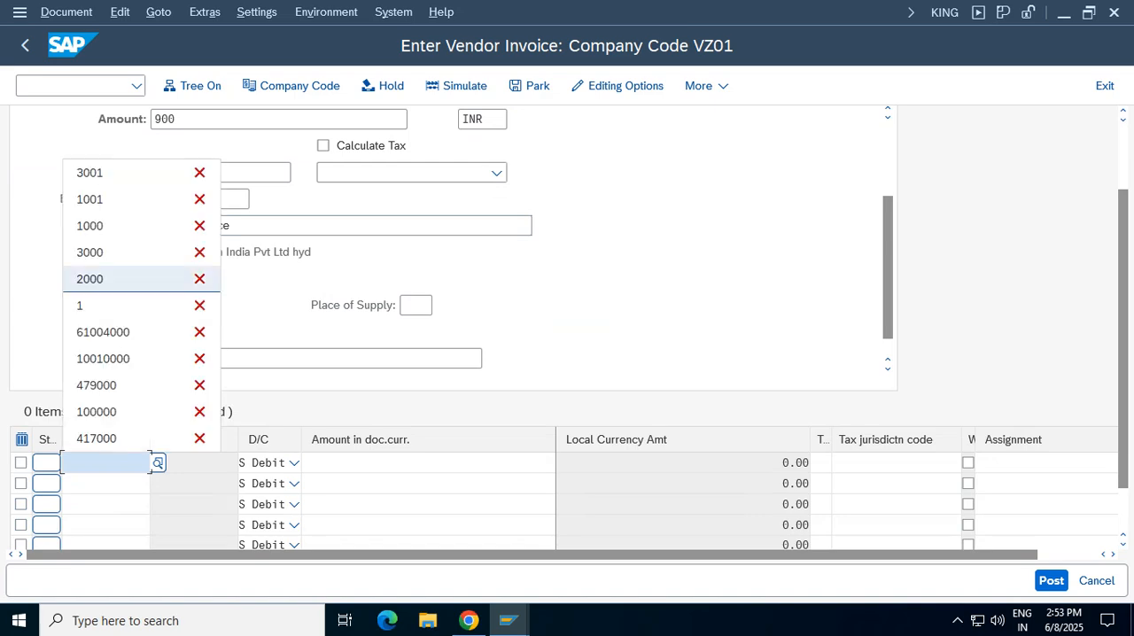
{"action": "left_click", "coordinate": [106, 172]}
{"action": "left_click", "coordinate": [428, 463]}
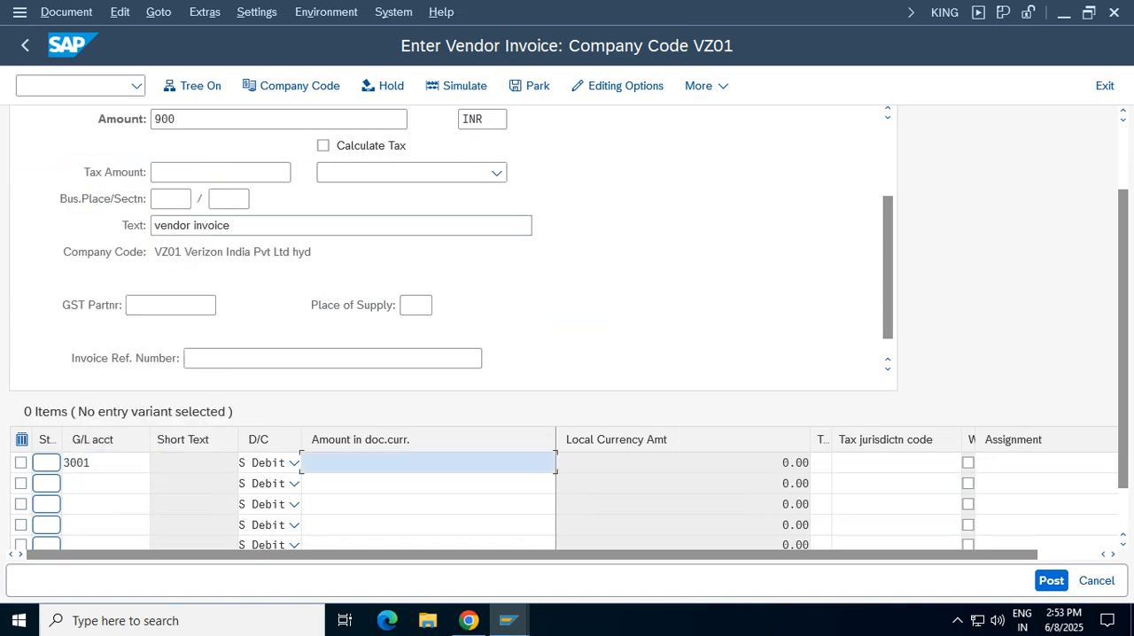
{"action": "key", "text": "Return"}
{"action": "type", "text": "9"}
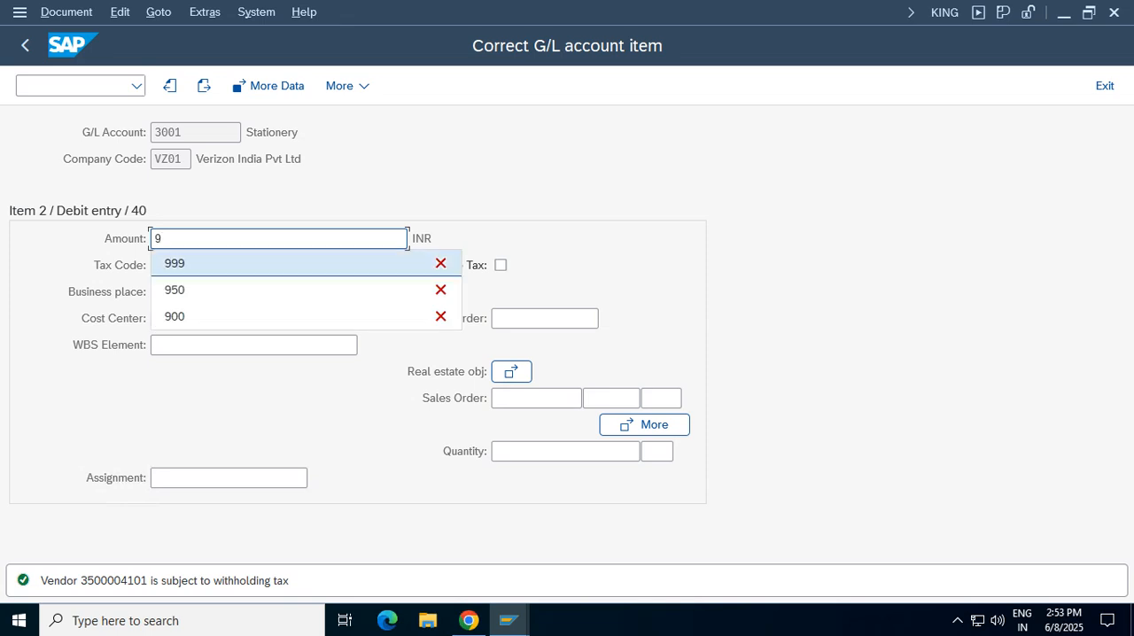
{"action": "left_click", "coordinate": [241, 317]}
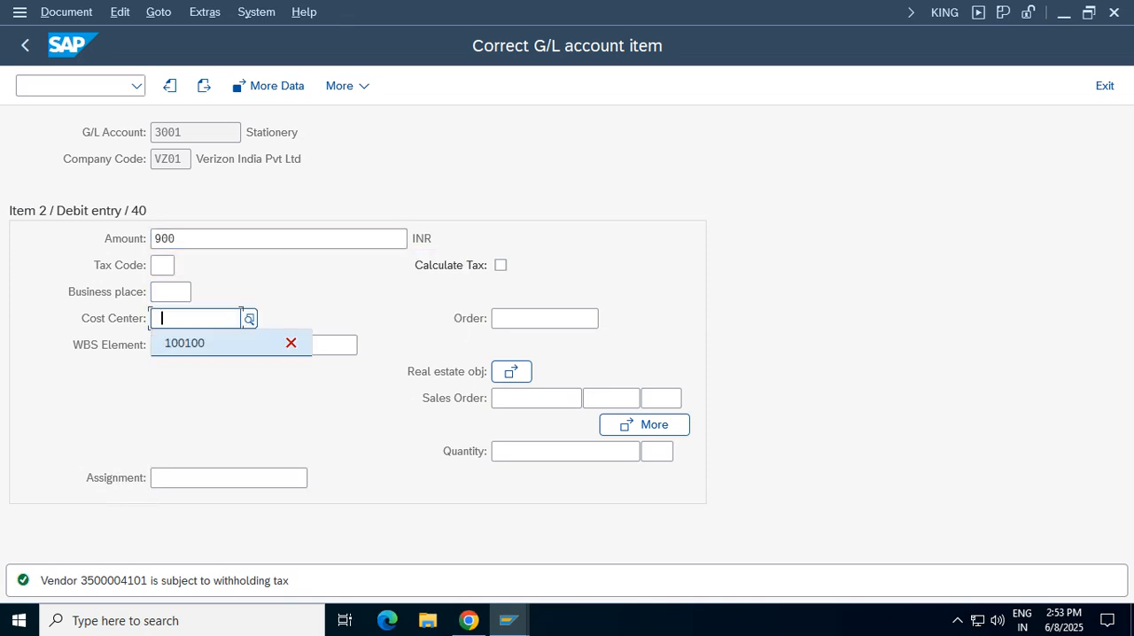
{"action": "left_click", "coordinate": [185, 342]}
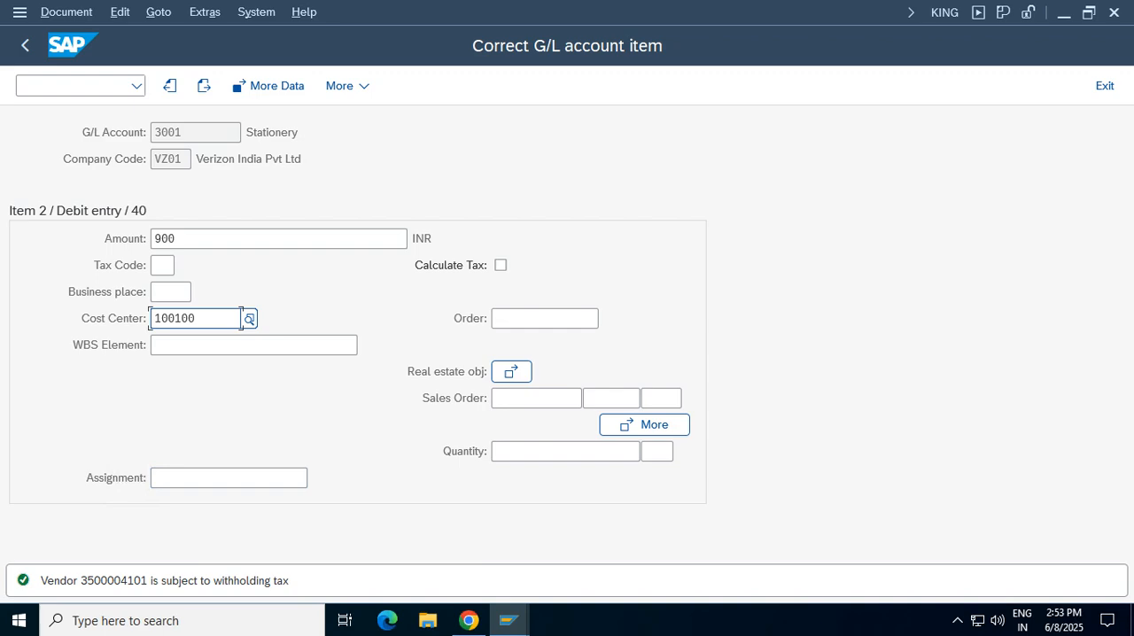
{"action": "left_click", "coordinate": [25, 45]}
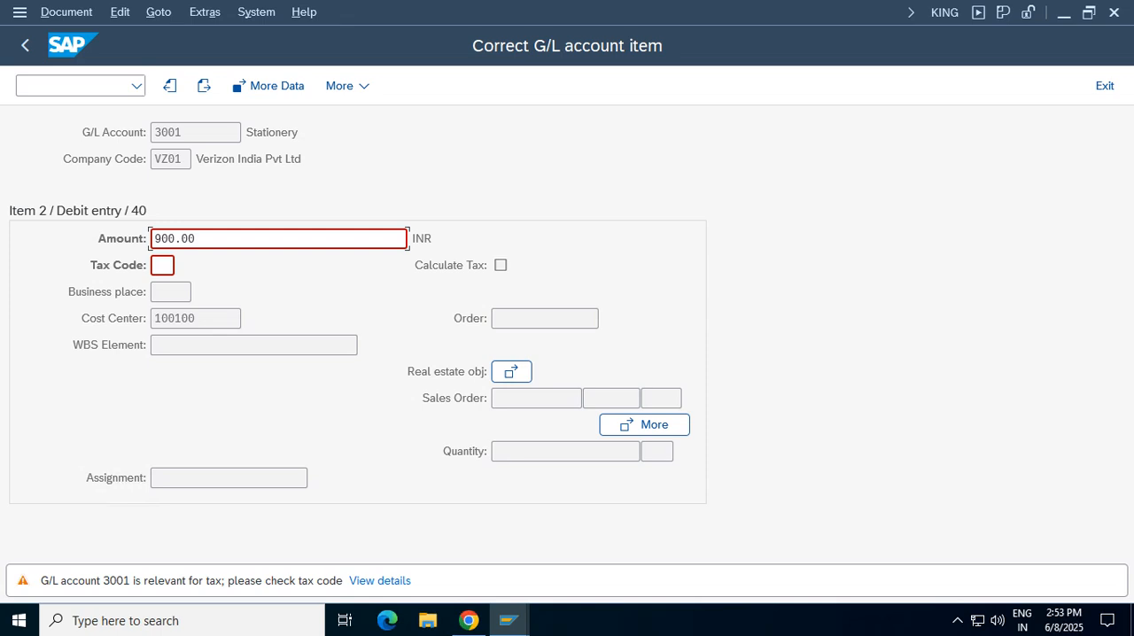
{"action": "key", "text": "Return"}
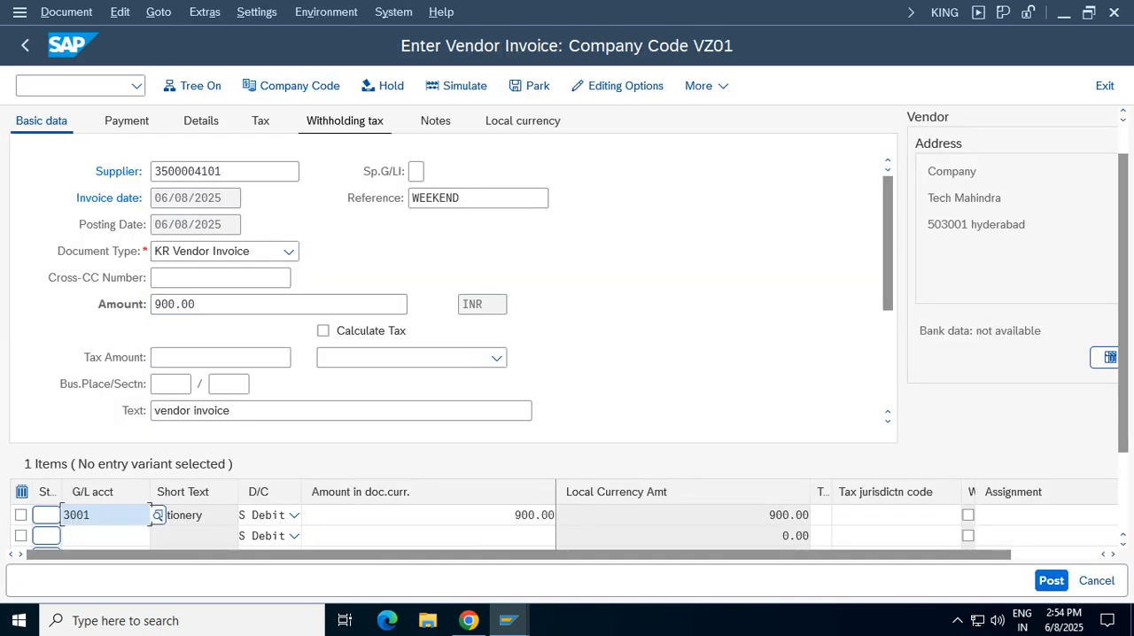
Clear the withholding tax code on the vendor invoice and post the document
{"action": "key", "text": "Return"}
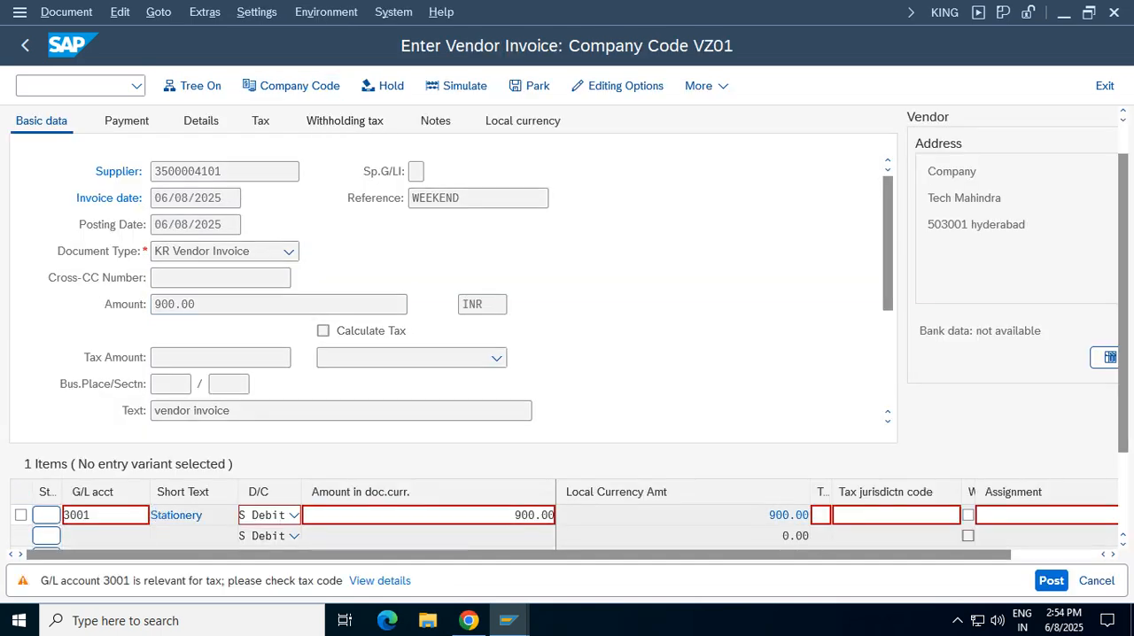
{"action": "key", "text": "Delete"}
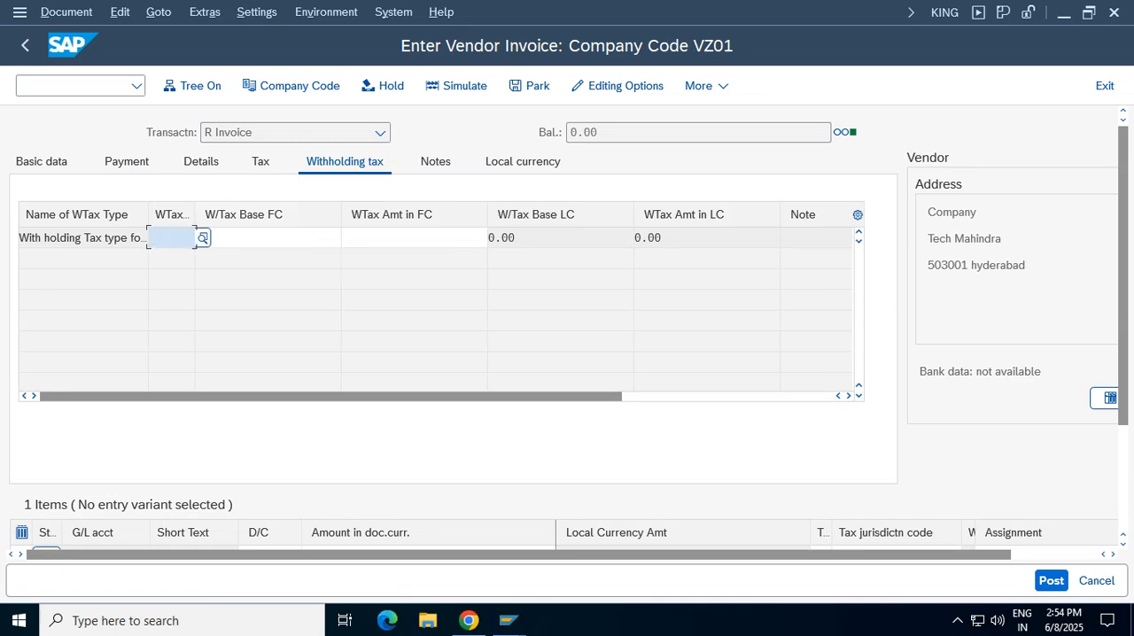
{"action": "key", "text": "Return"}
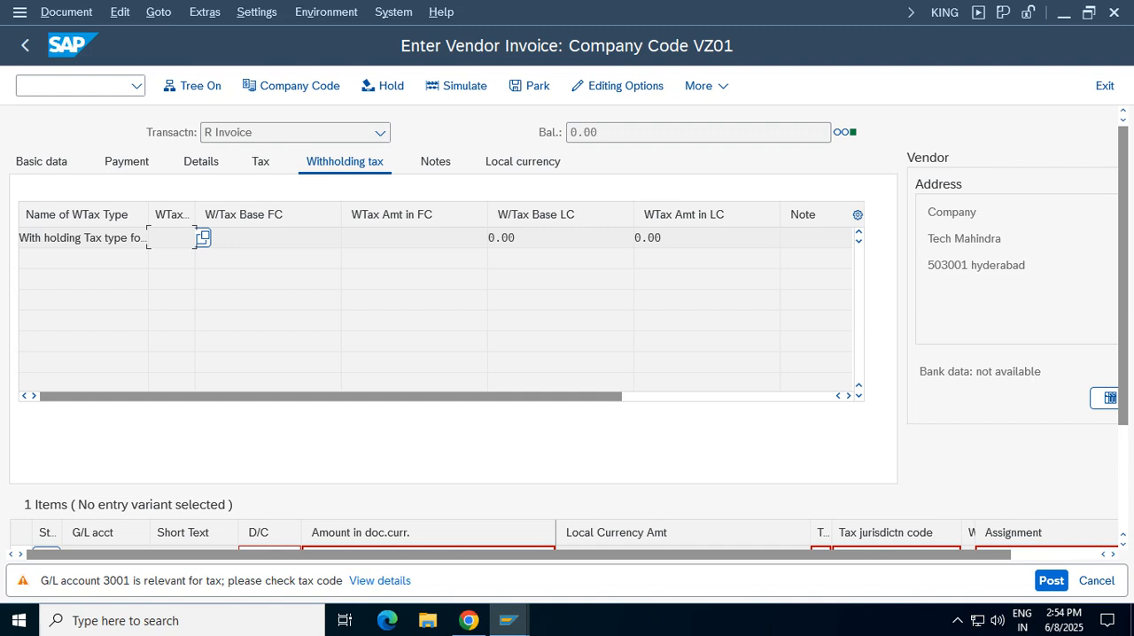
{"action": "key", "text": "Return"}
{"action": "key", "text": "Return"}
{"action": "key", "text": "ctrl+s"}
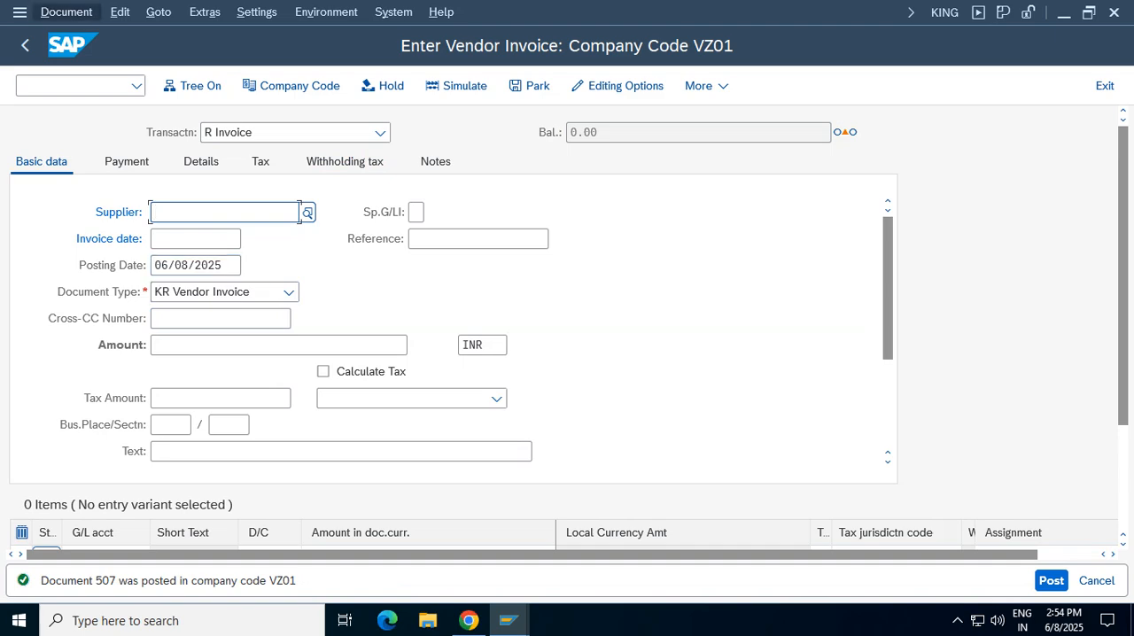
Display the posted vendor invoice, examine its document number and line items, and return to invoice entry
{"action": "left_click", "coordinate": [66, 12]}
{"action": "left_click", "coordinate": [79, 63]}
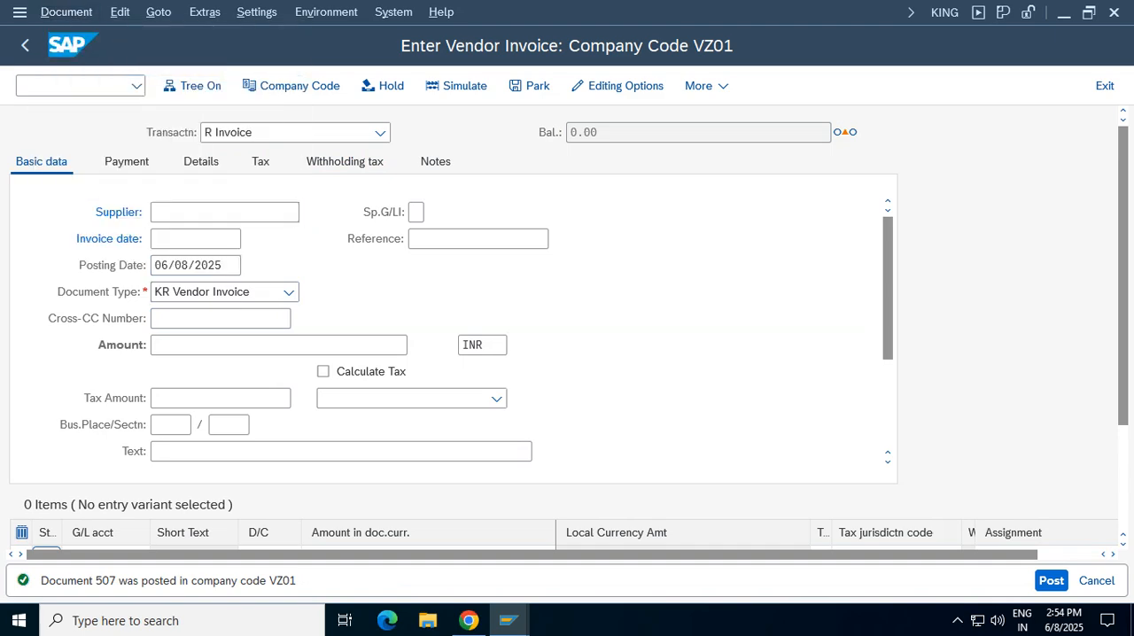
{"action": "left_click", "coordinate": [377, 375]}
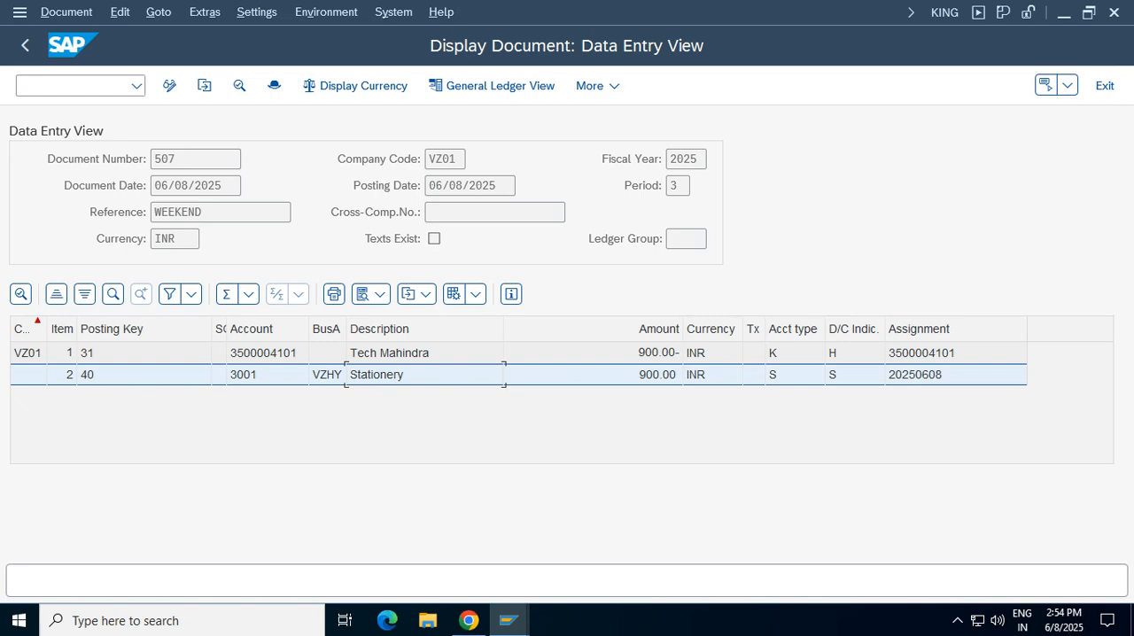
{"action": "left_click", "coordinate": [268, 375]}
{"action": "left_click_drag", "start_coordinate": [178, 160], "coordinate": [154, 159]}
{"action": "left_click", "coordinate": [1105, 86]}
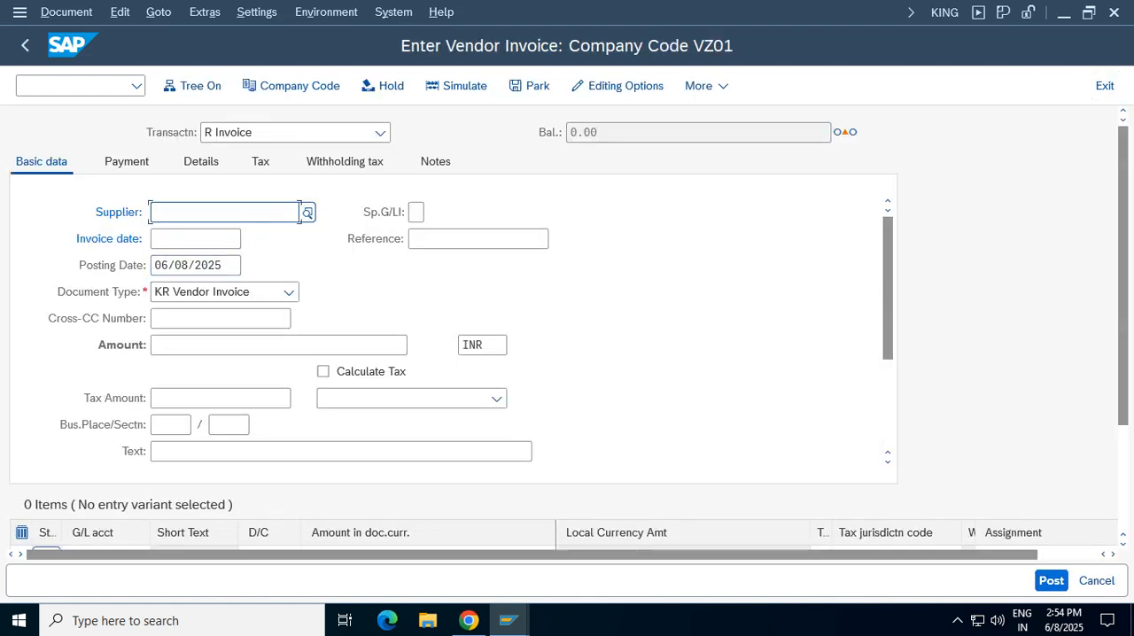
{"action": "left_click", "coordinate": [380, 132]}
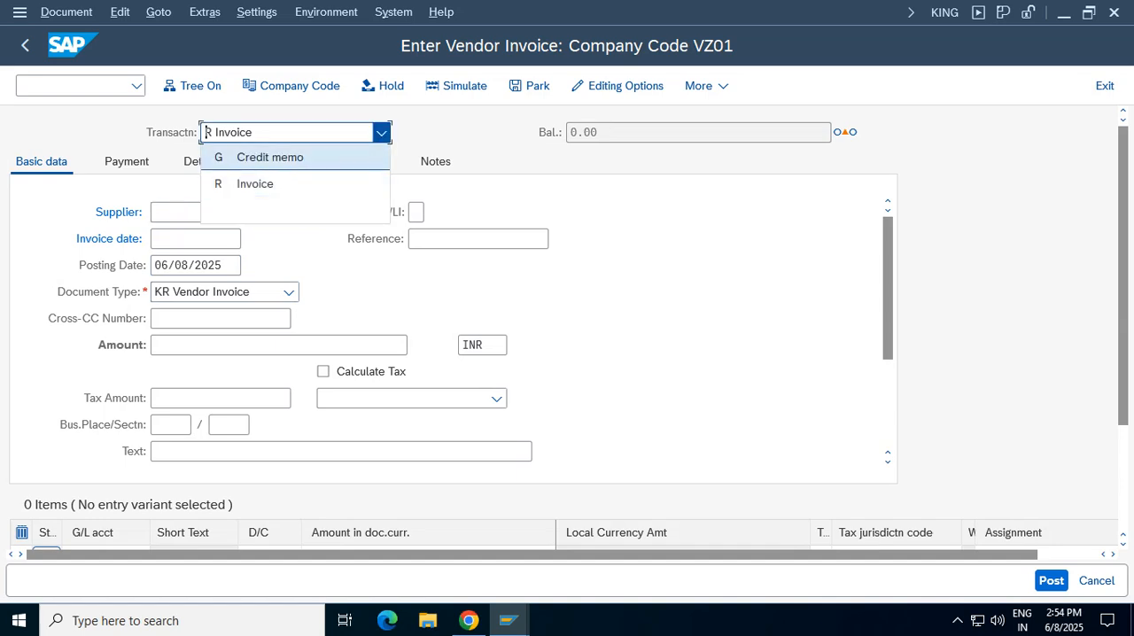
{"action": "left_click", "coordinate": [270, 156]}
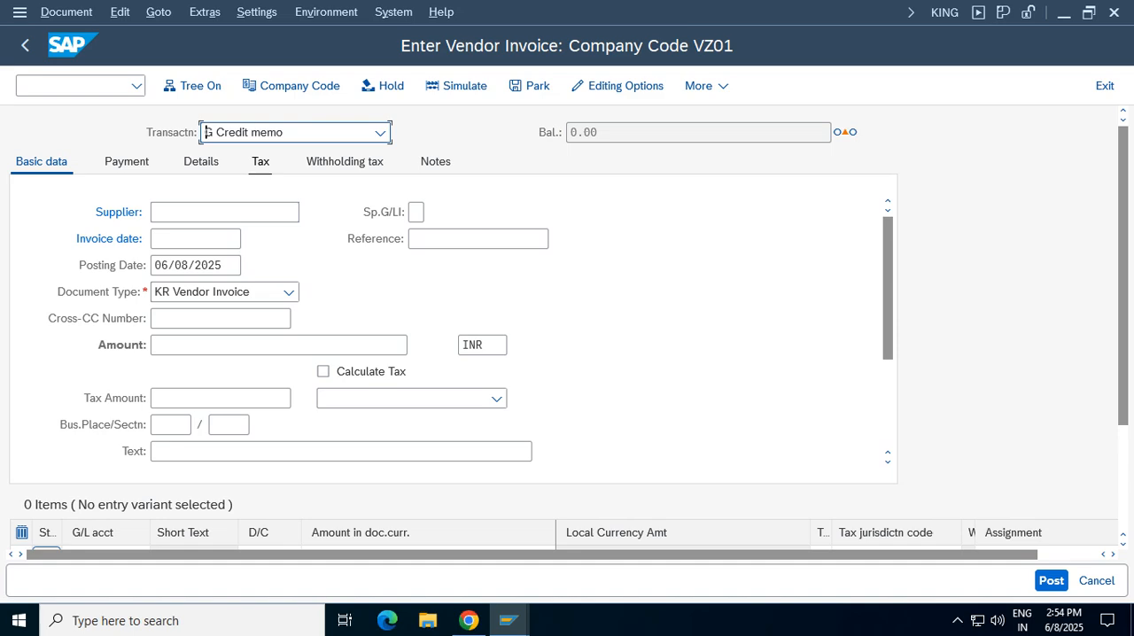
{"action": "left_click", "coordinate": [1104, 85]}
{"action": "left_click", "coordinate": [343, 463]}
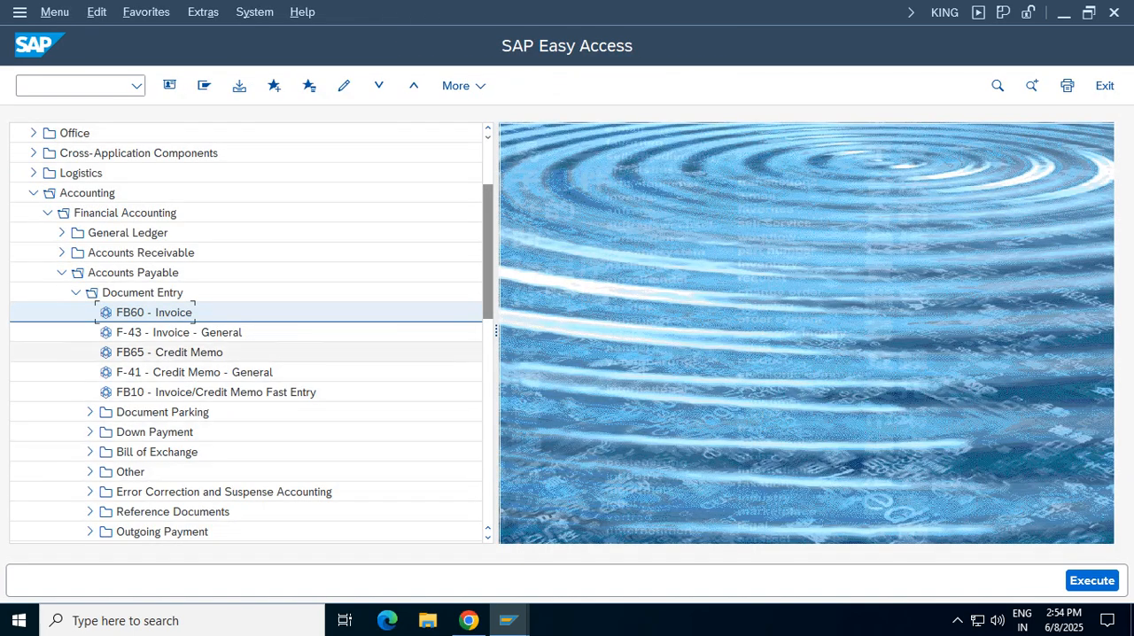
Open the FB65 Credit Memo transaction under Accounts Payable document entry and keep its transaction type as Credit memo
{"action": "left_click", "coordinate": [169, 353]}
{"action": "left_click", "coordinate": [155, 312]}
{"action": "left_click", "coordinate": [168, 353]}
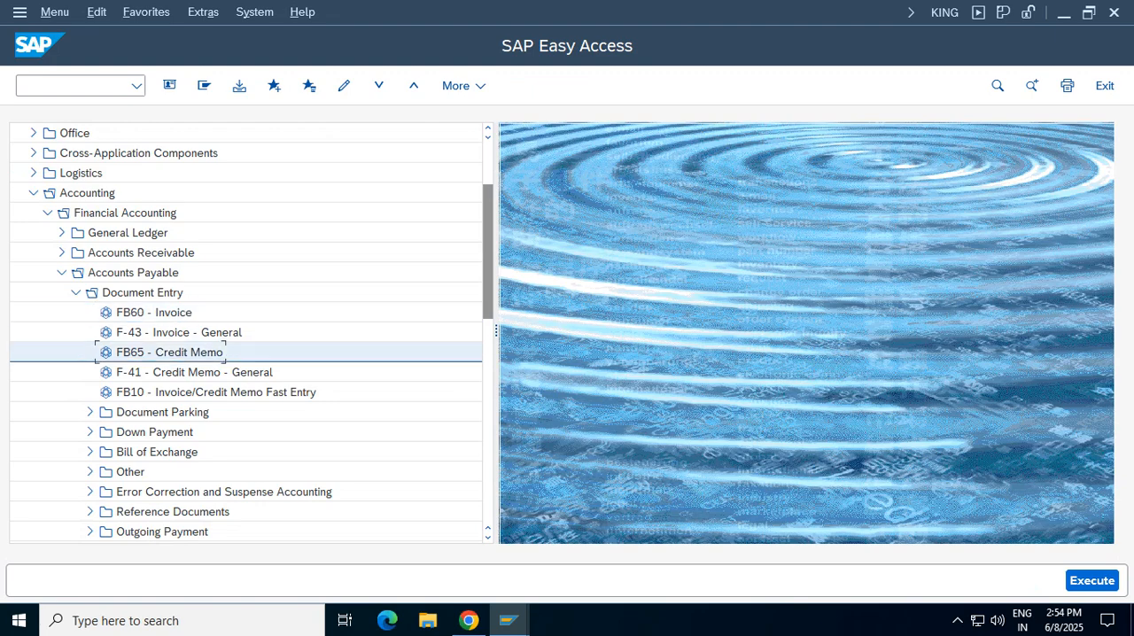
{"action": "double_click", "coordinate": [169, 353]}
{"action": "left_click", "coordinate": [381, 133]}
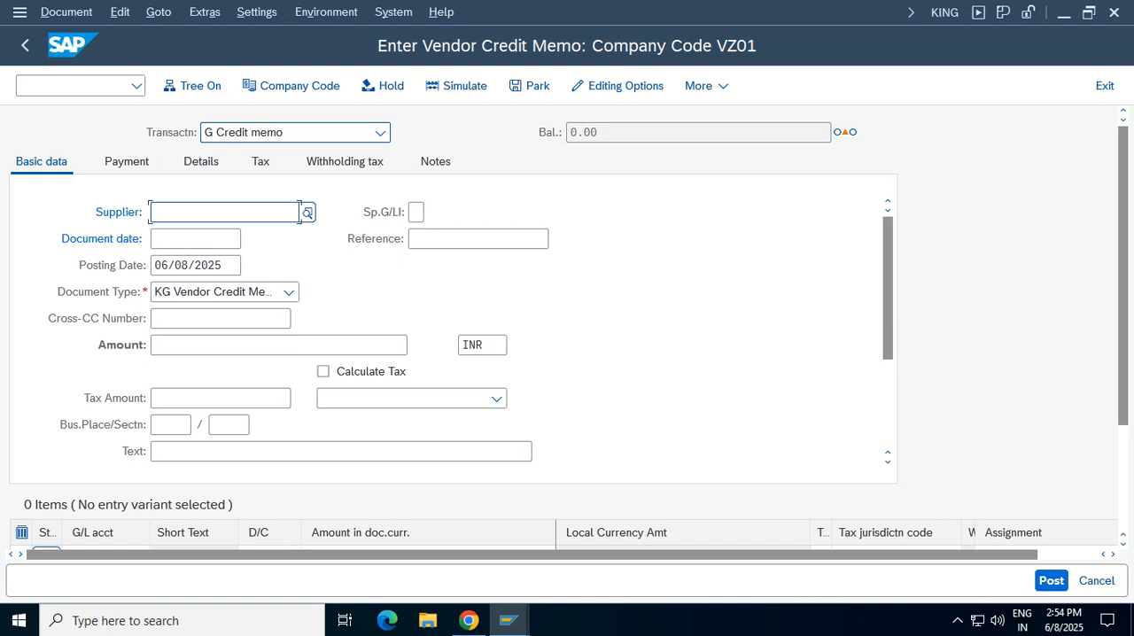
{"action": "left_click", "coordinate": [262, 159]}
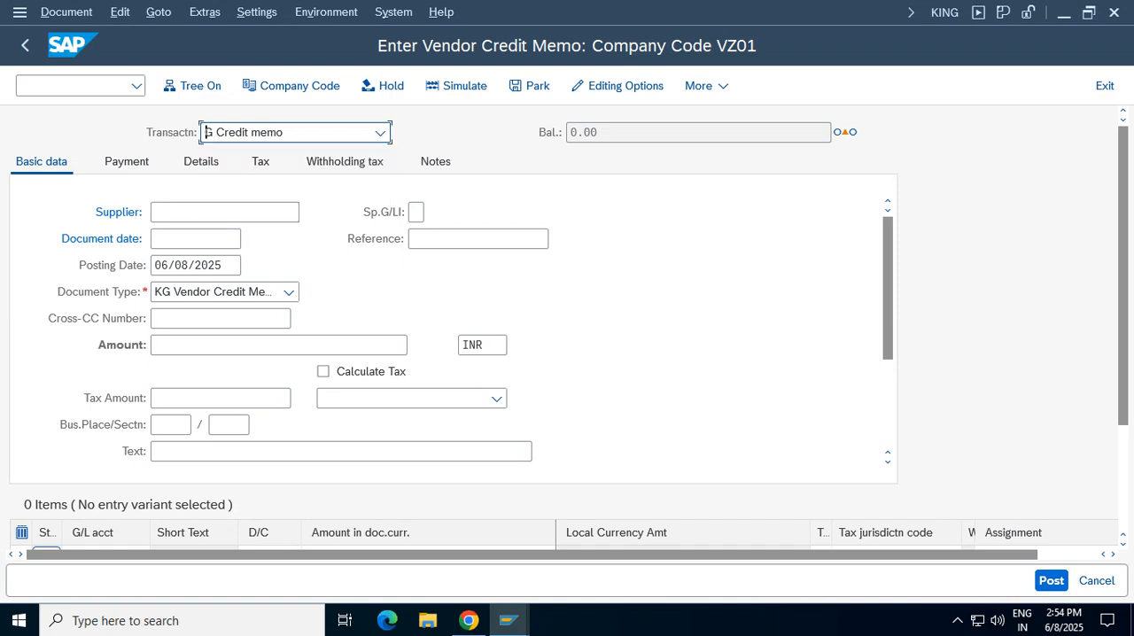
Enter the vendor's supplier number on the credit memo and set the document date to 06/08/2025
{"action": "left_click", "coordinate": [162, 212]}
{"action": "key", "text": "Down"}
{"action": "key", "text": "Return"}
{"action": "key", "text": "Tab"}
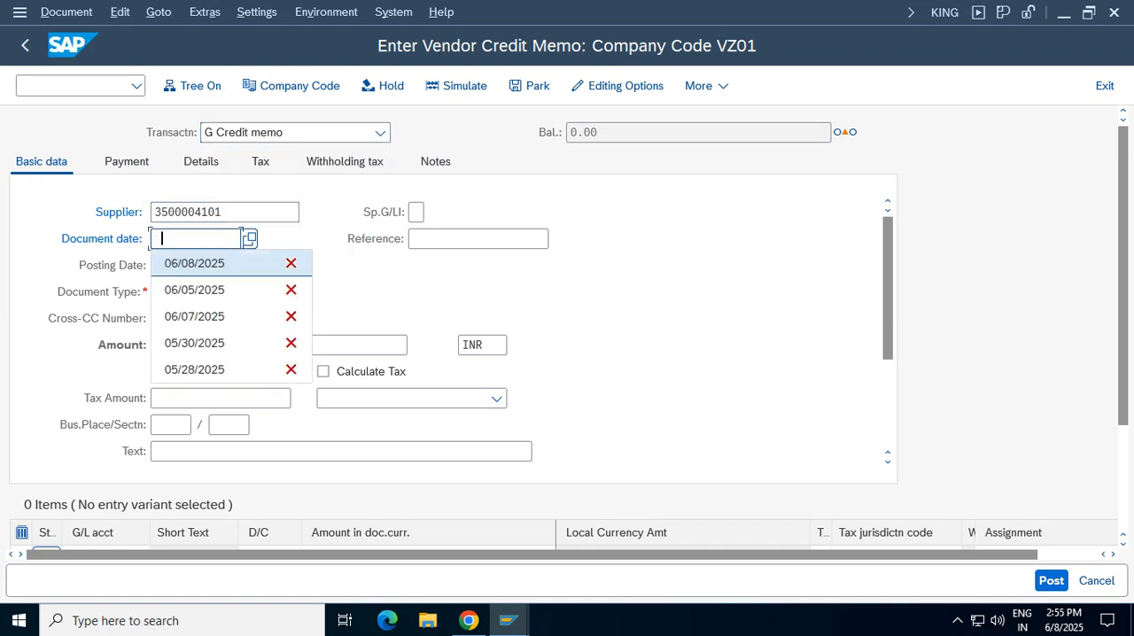
{"action": "key", "text": "Down"}
{"action": "key", "text": "Return"}
{"action": "key", "text": "Tab"}
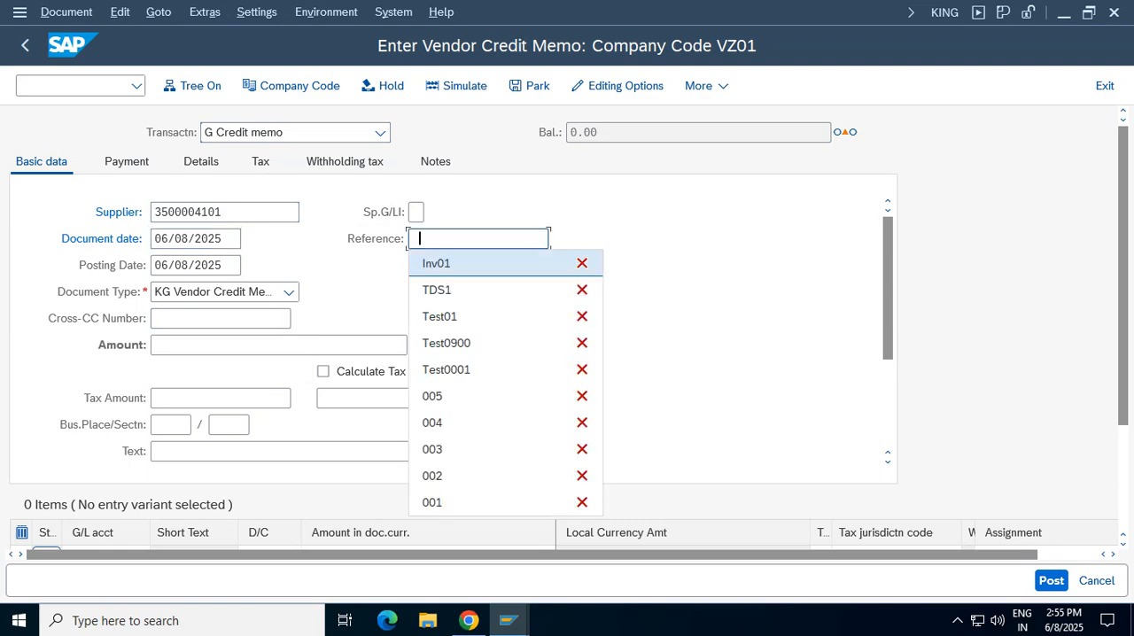
Set the credit memo's reference to Inv01 and its amount to 900 INR
{"action": "key", "text": "Down"}
{"action": "key", "text": "Return"}
{"action": "key", "text": "Tab"}
{"action": "key", "text": "Tab"}
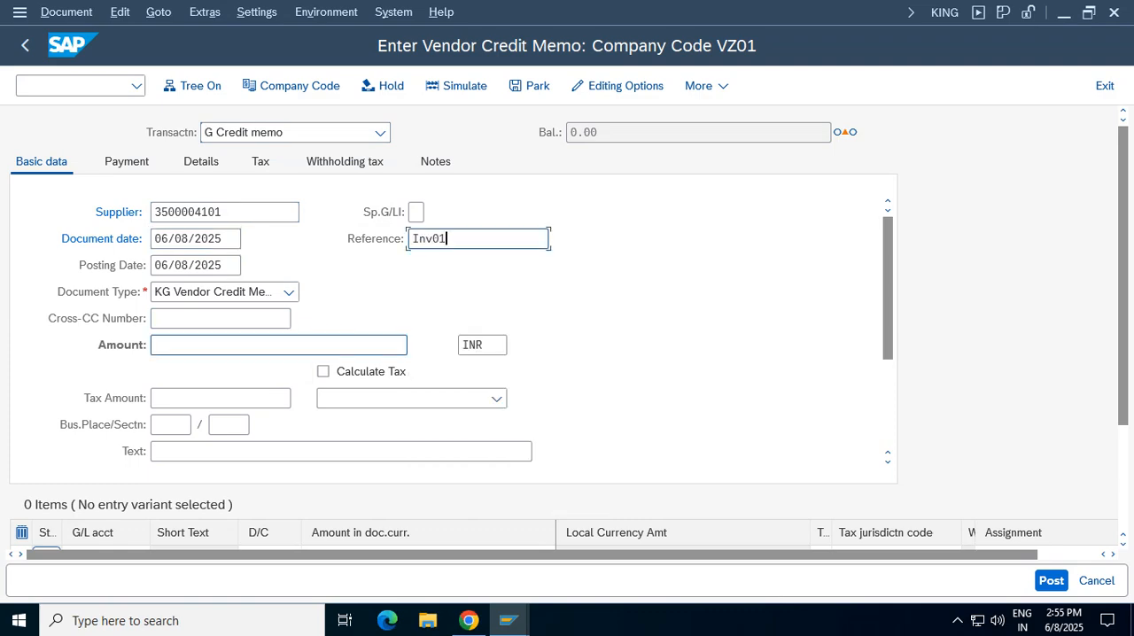
{"action": "key", "text": "Return"}
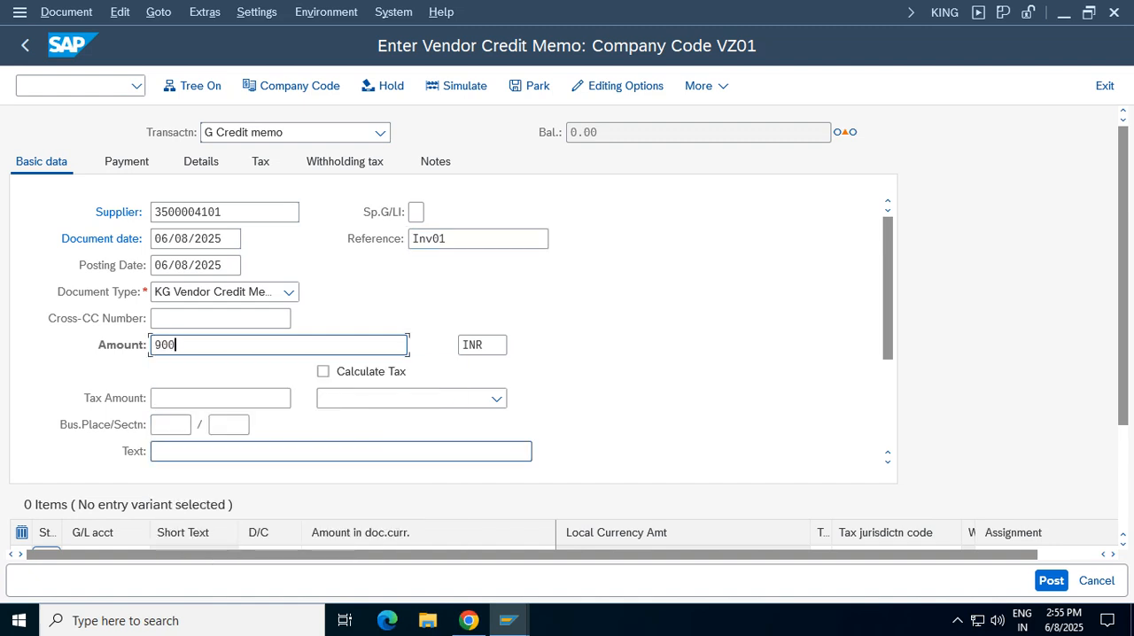
Enter the header text "vendor credit memo" on the credit memo's basic data
{"action": "left_click", "coordinate": [532, 452]}
{"action": "key", "text": "Down"}
{"action": "key", "text": "Return"}
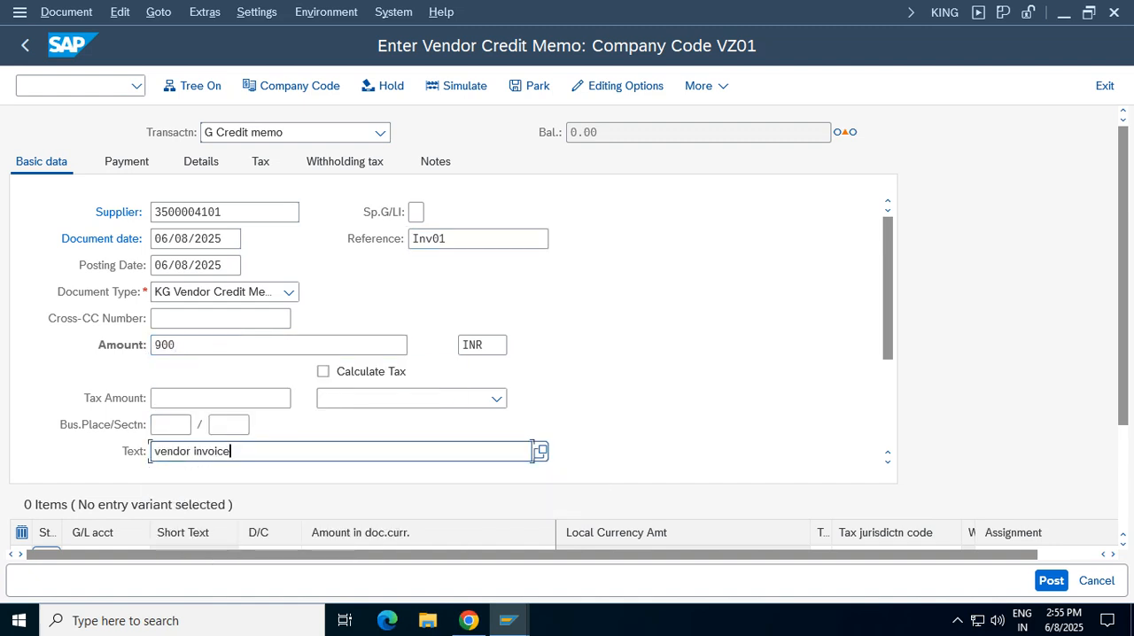
{"action": "key", "text": "BackSpace"}
{"action": "key", "text": "BackSpace"}
{"action": "key", "text": "BackSpace"}
{"action": "key", "text": "BackSpace"}
{"action": "key", "text": "BackSpace"}
{"action": "key", "text": "BackSpace"}
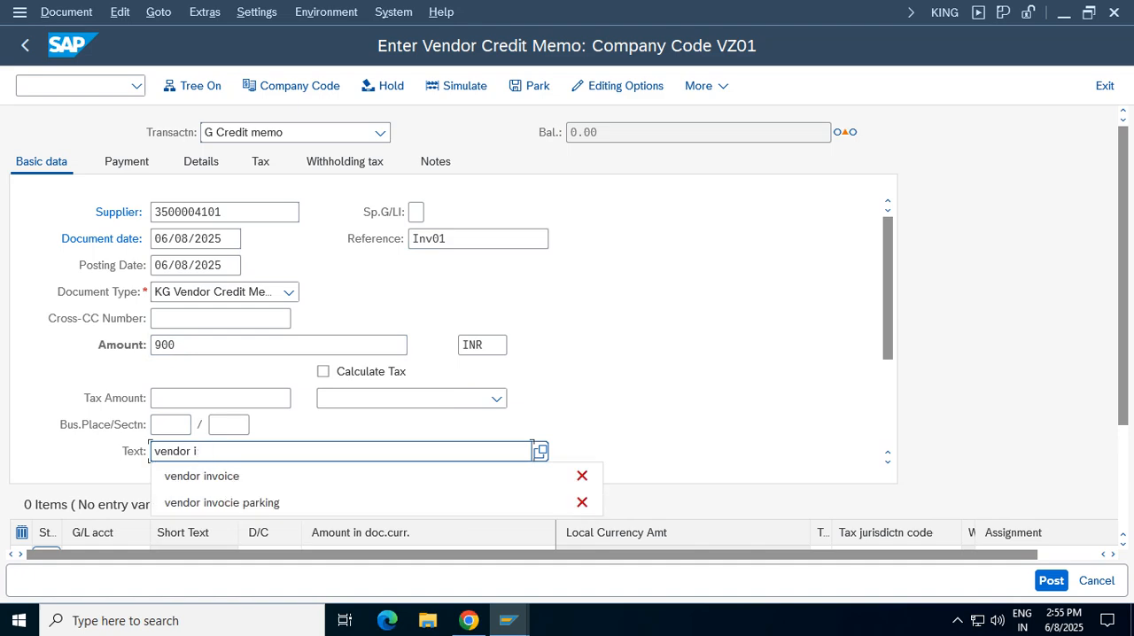
{"action": "key", "text": "BackSpace"}
{"action": "type", "text": "creit m"}
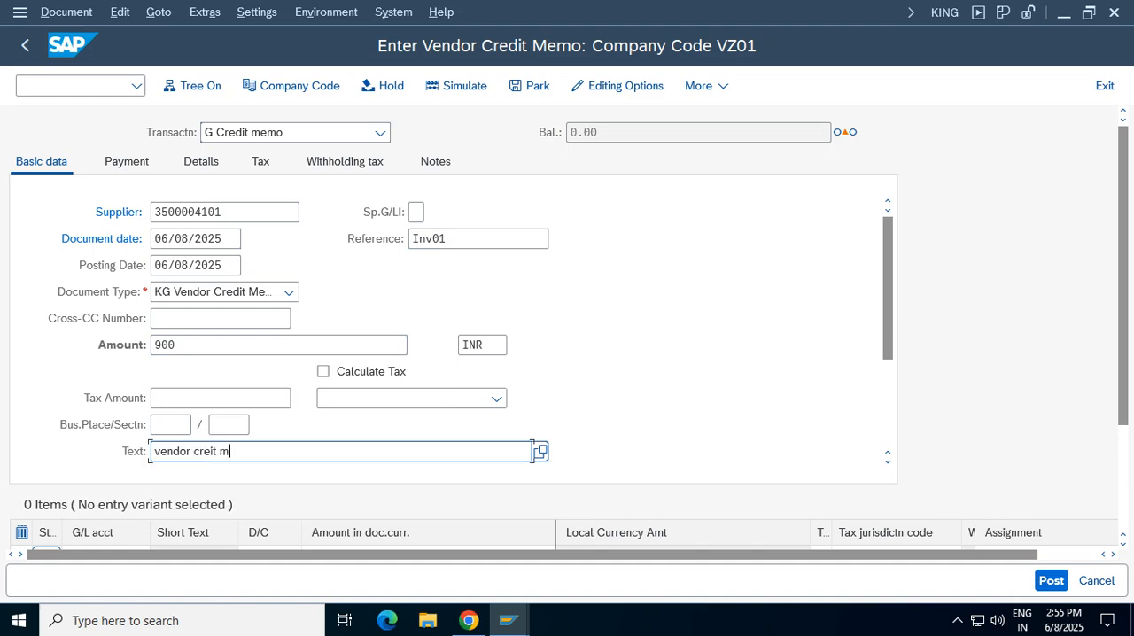
{"action": "key", "text": "BackSpace"}
{"action": "key", "text": "BackSpace"}
{"action": "key", "text": "BackSpace"}
{"action": "key", "text": "BackSpace"}
{"action": "type", "text": "dit memo"}
Add a credit line item of 900 INR on G/L account 3001 and accept the tax code warning
{"action": "scroll", "coordinate": [532, 451], "scroll_direction": "down", "scroll_amount": 1}
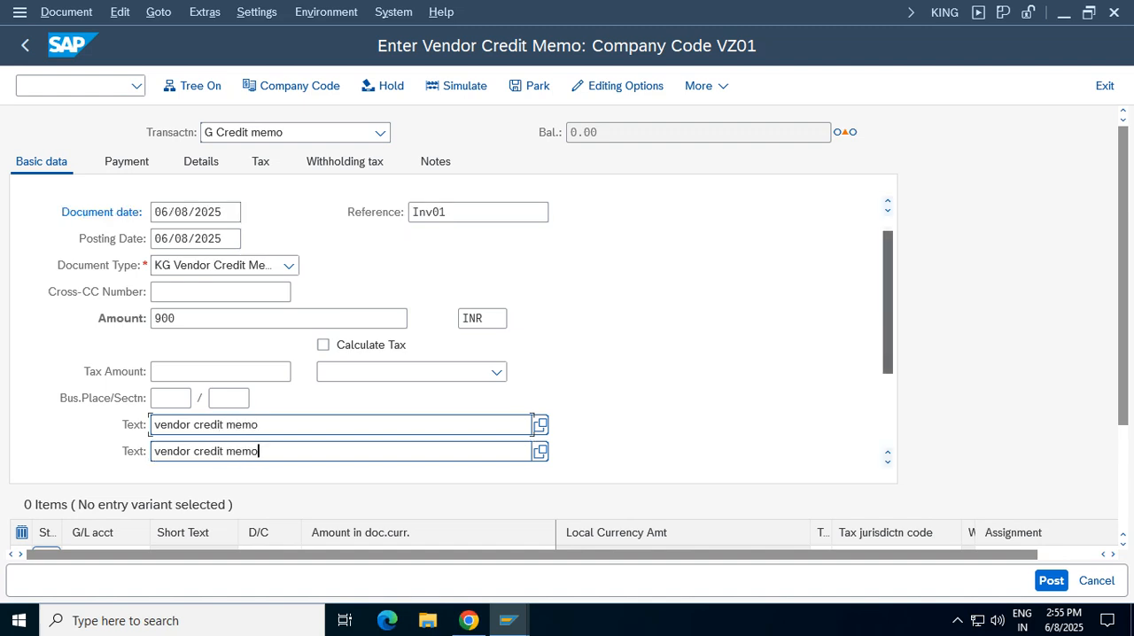
{"action": "scroll", "coordinate": [533, 354], "scroll_direction": "down", "scroll_amount": 5}
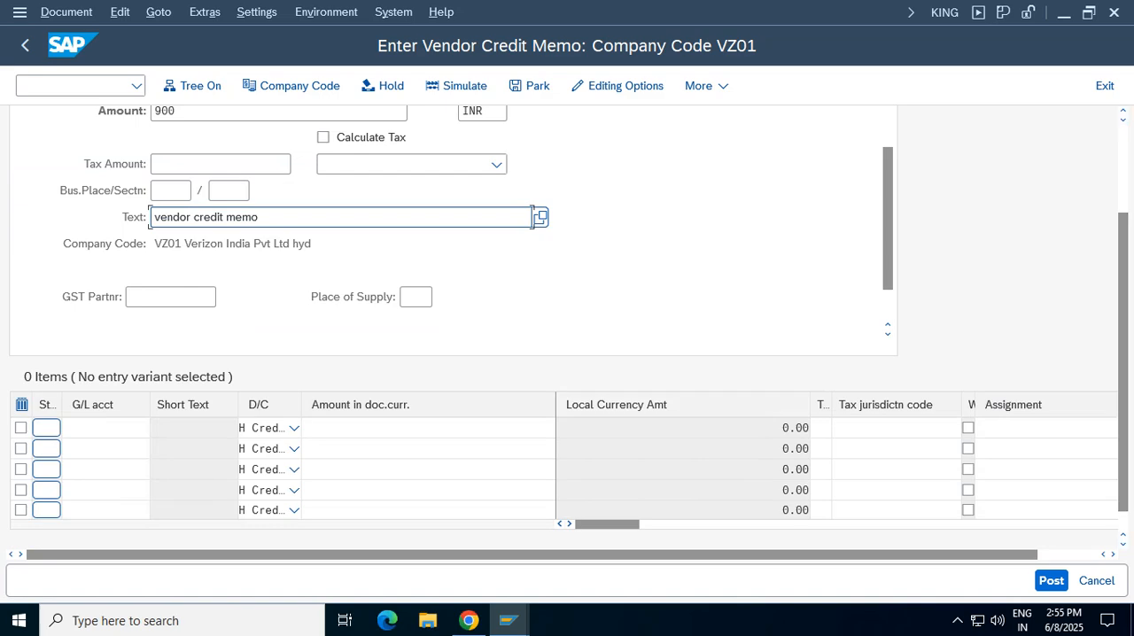
{"action": "left_click", "coordinate": [104, 428]}
{"action": "left_click", "coordinate": [97, 139]}
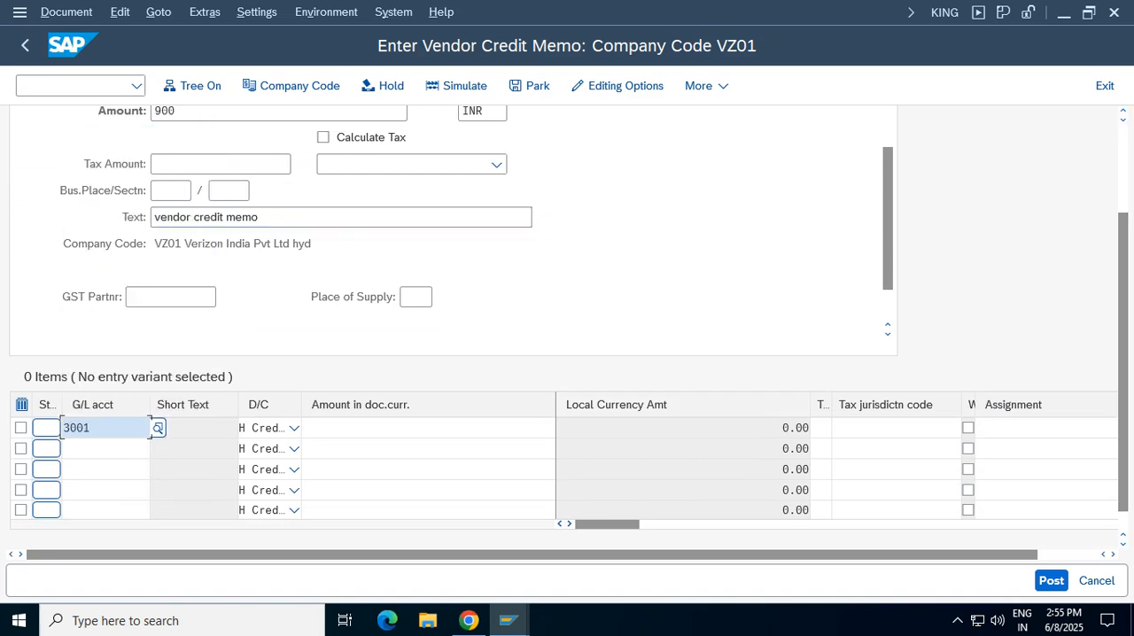
{"action": "left_click", "coordinate": [411, 428]}
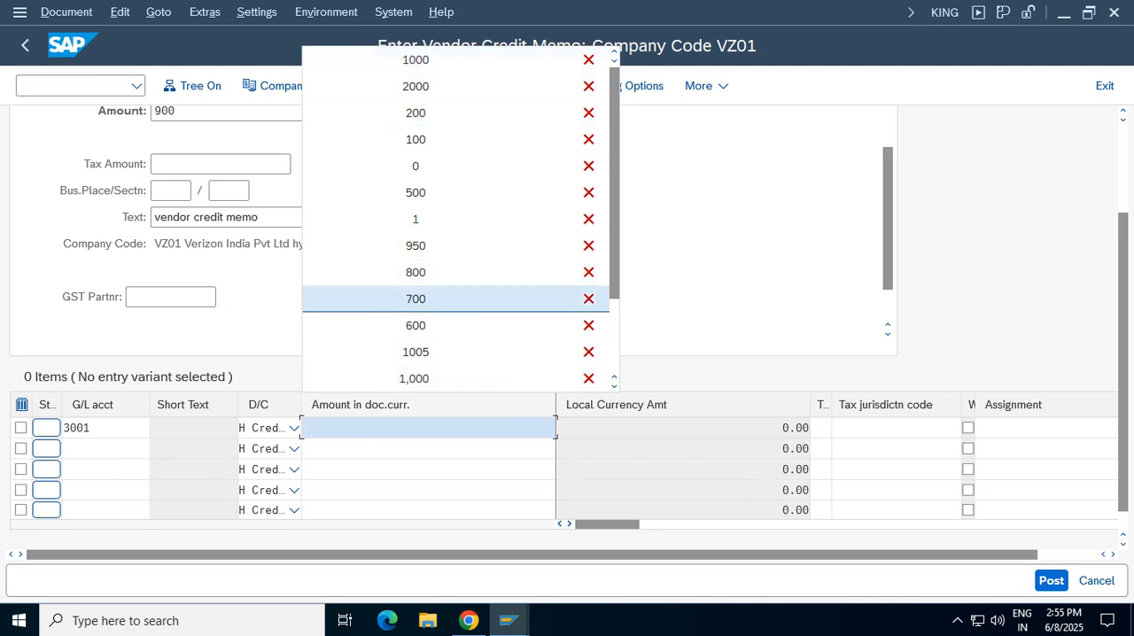
{"action": "key", "text": "Escape"}
{"action": "type", "text": "900"}
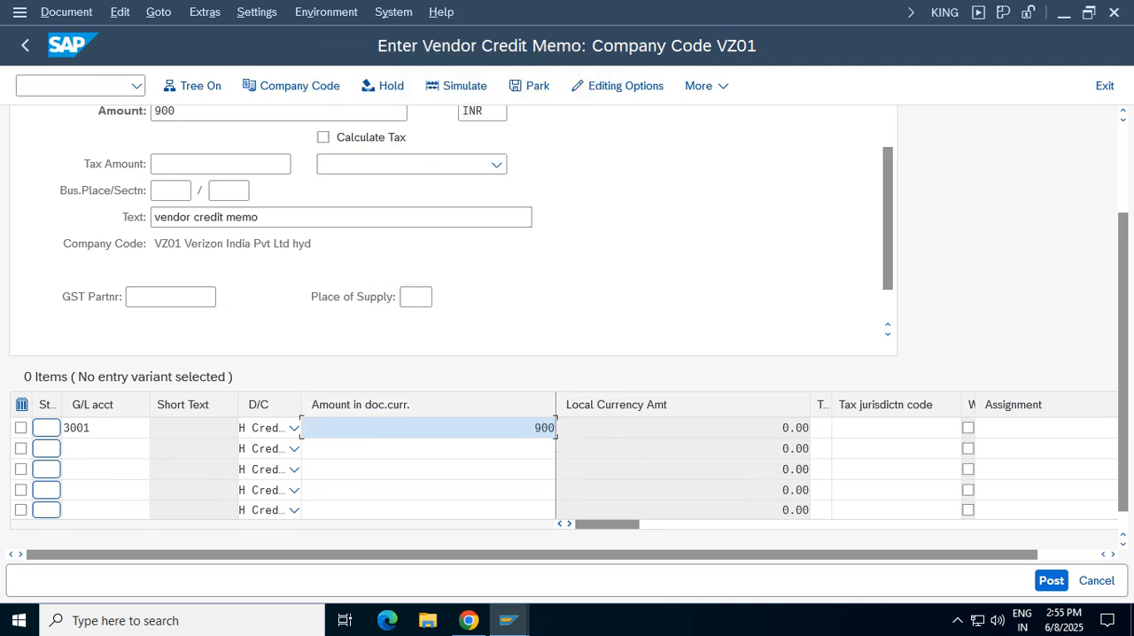
{"action": "key", "text": "Return"}
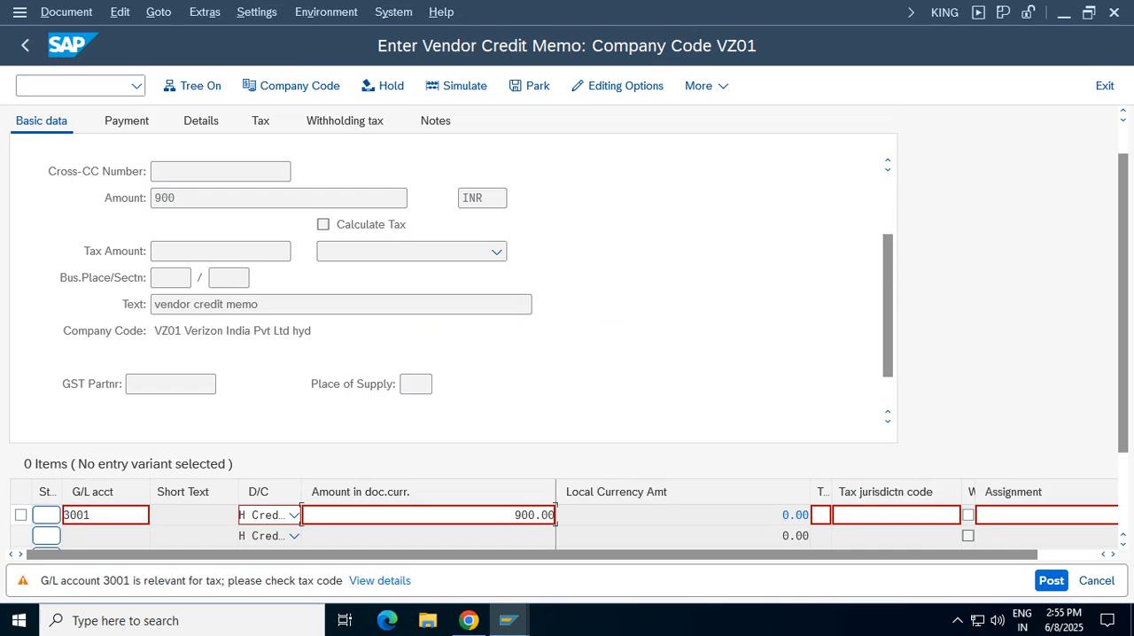
{"action": "key", "text": "Return"}
Assign cost center 100100 to the Stationery credit item and return to the credit memo
{"action": "left_click", "coordinate": [163, 318]}
{"action": "type", "text": "100100"}
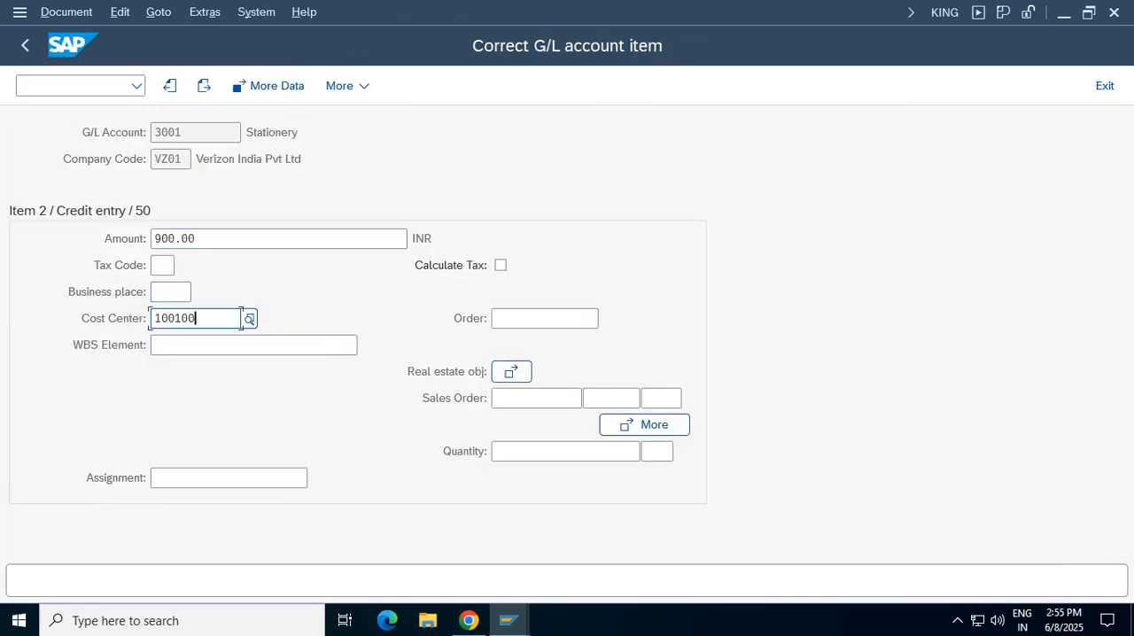
{"action": "key", "text": "Return"}
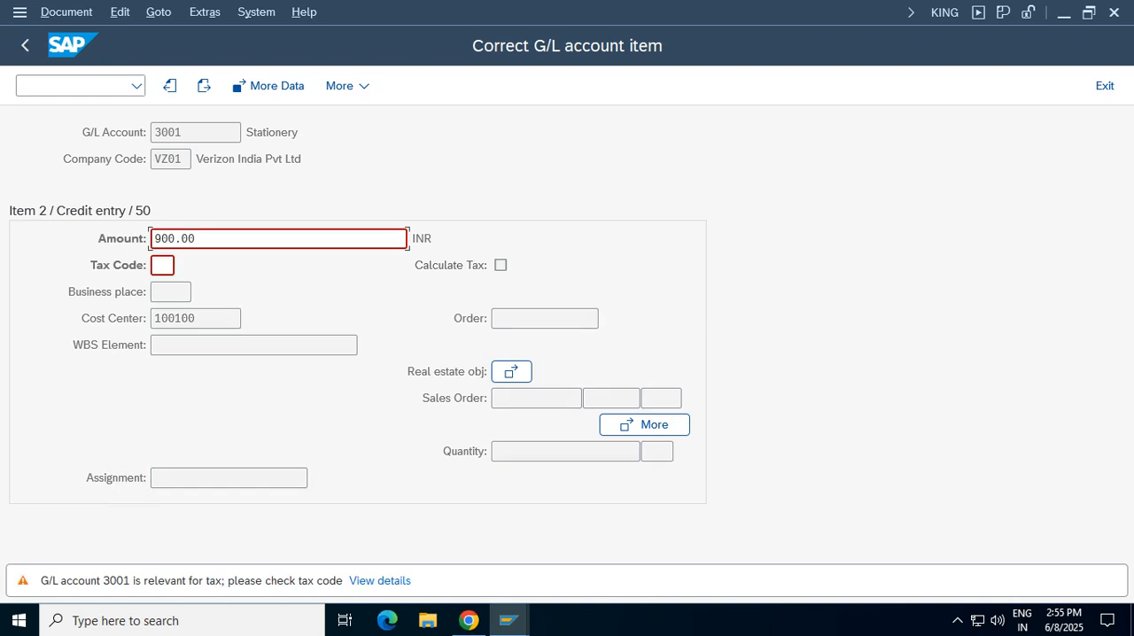
{"action": "key", "text": "Return"}
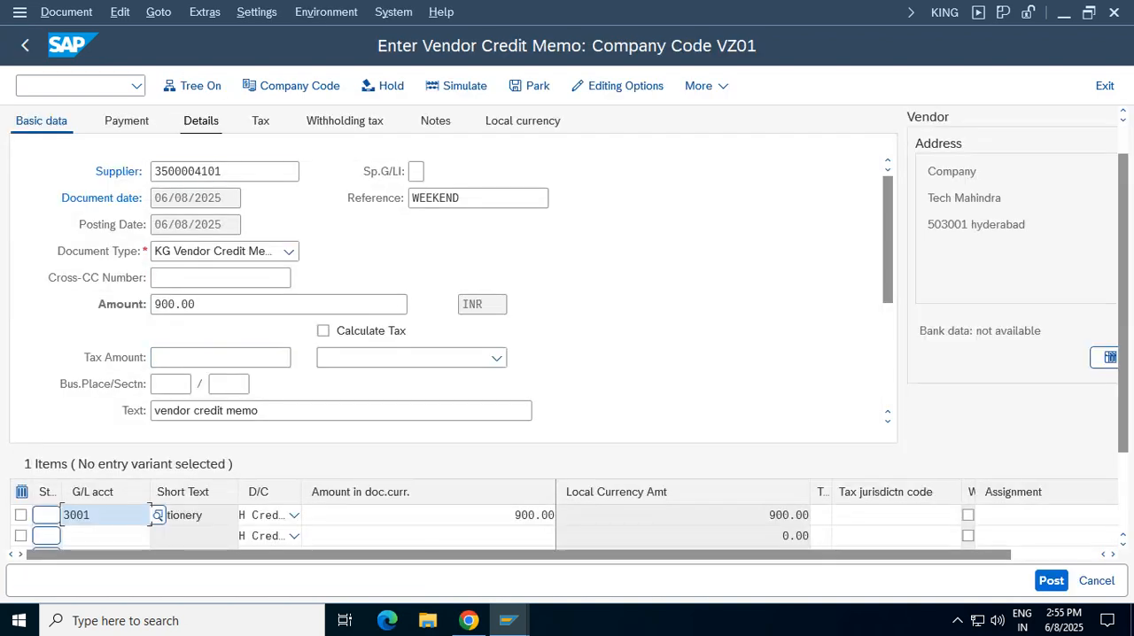
Clear withholding tax code VT on the credit memo and continue to the payment data
{"action": "key", "text": "Return"}
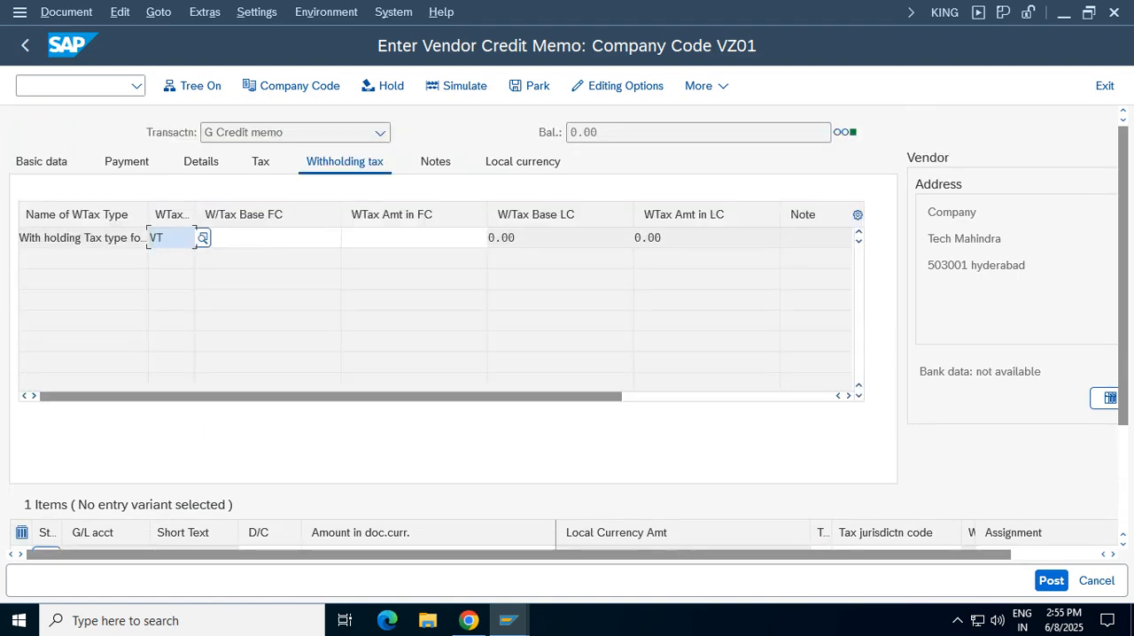
{"action": "key", "text": "Delete"}
{"action": "key", "text": "Return"}
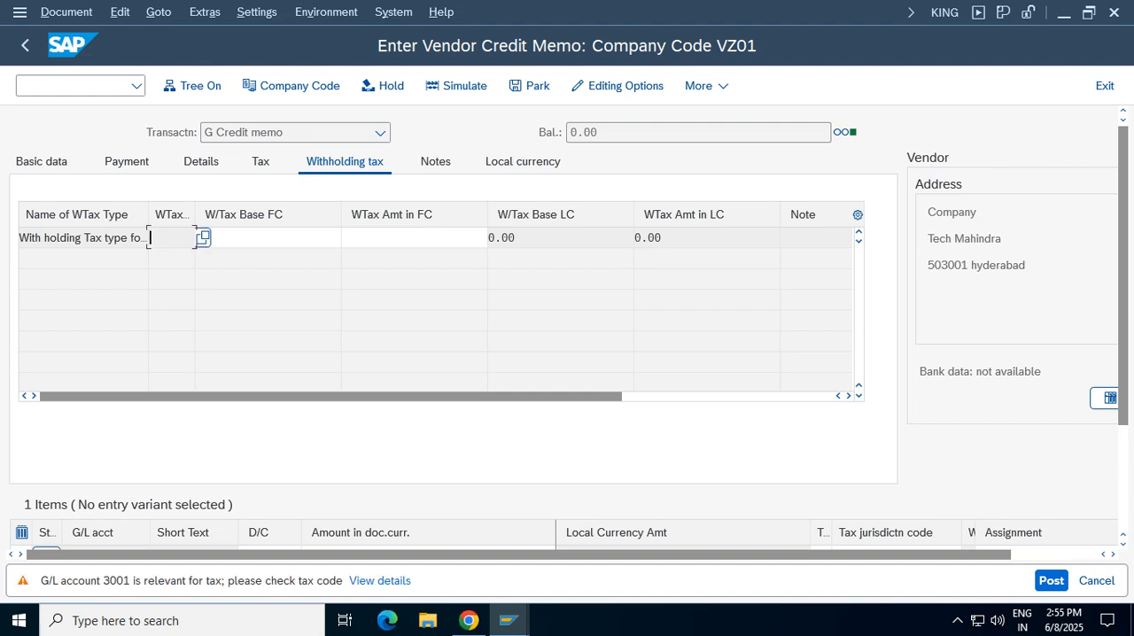
{"action": "key", "text": "Return"}
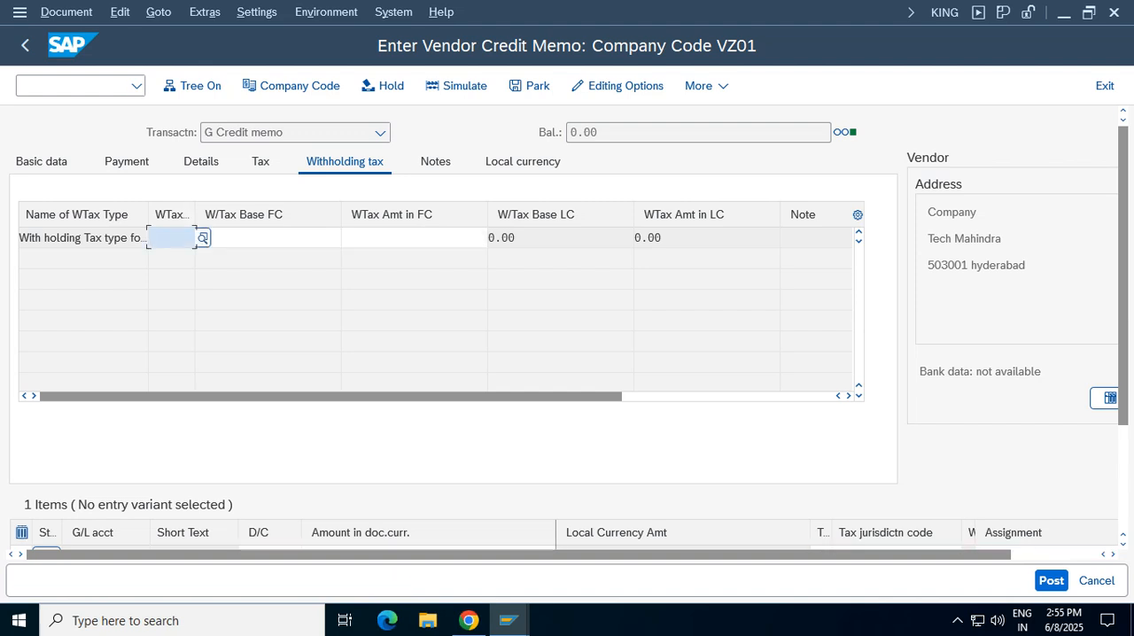
{"action": "key", "text": "Return"}
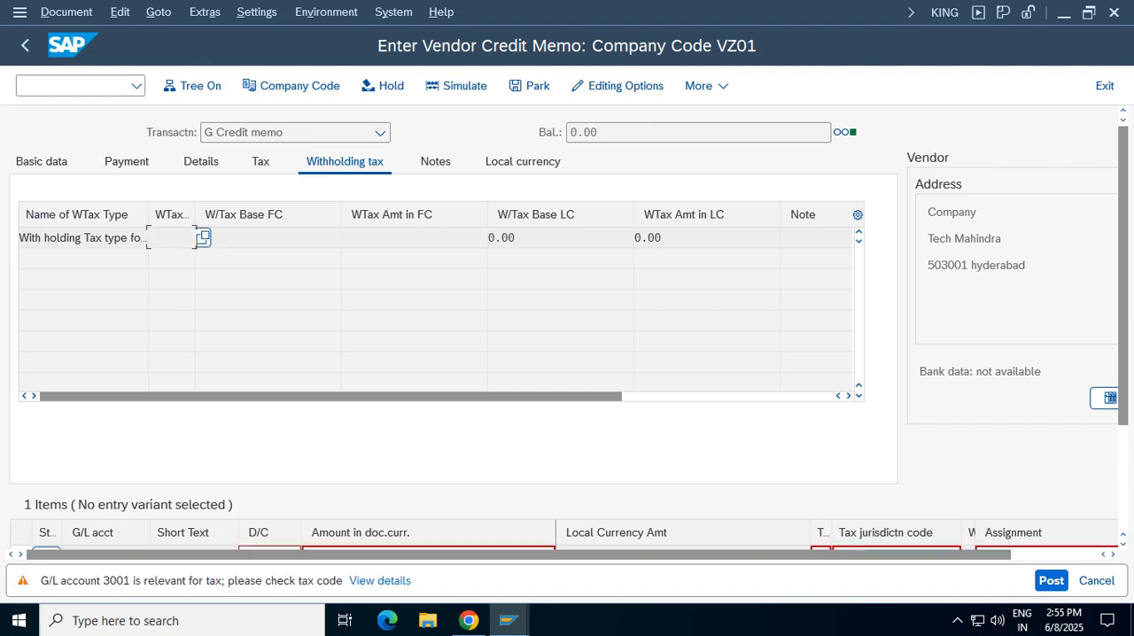
{"action": "key", "text": "Return"}
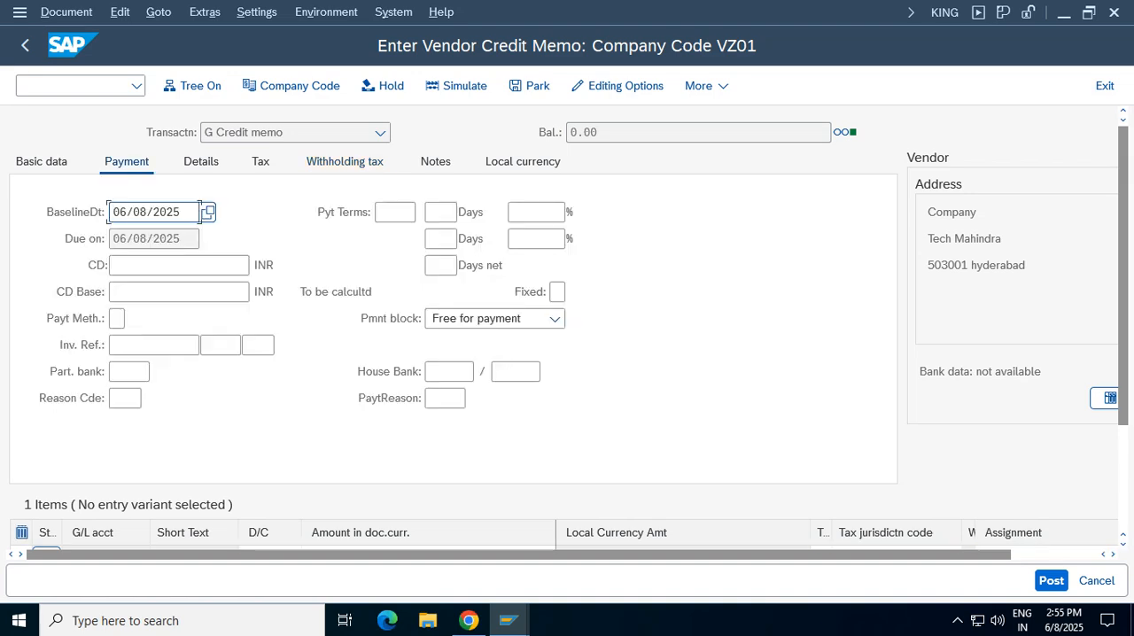
Try to set document 905 as the credit memo's invoice reference in the payment data
{"action": "scroll", "coordinate": [199, 211], "scroll_direction": "down", "scroll_amount": 3}
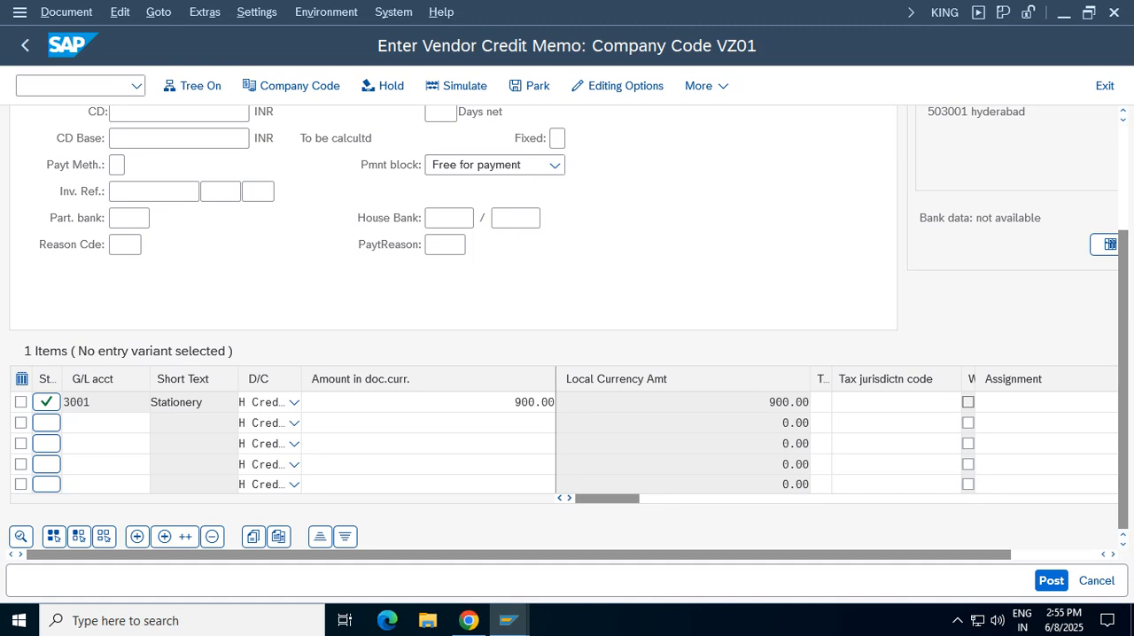
{"action": "left_click", "coordinate": [198, 191]}
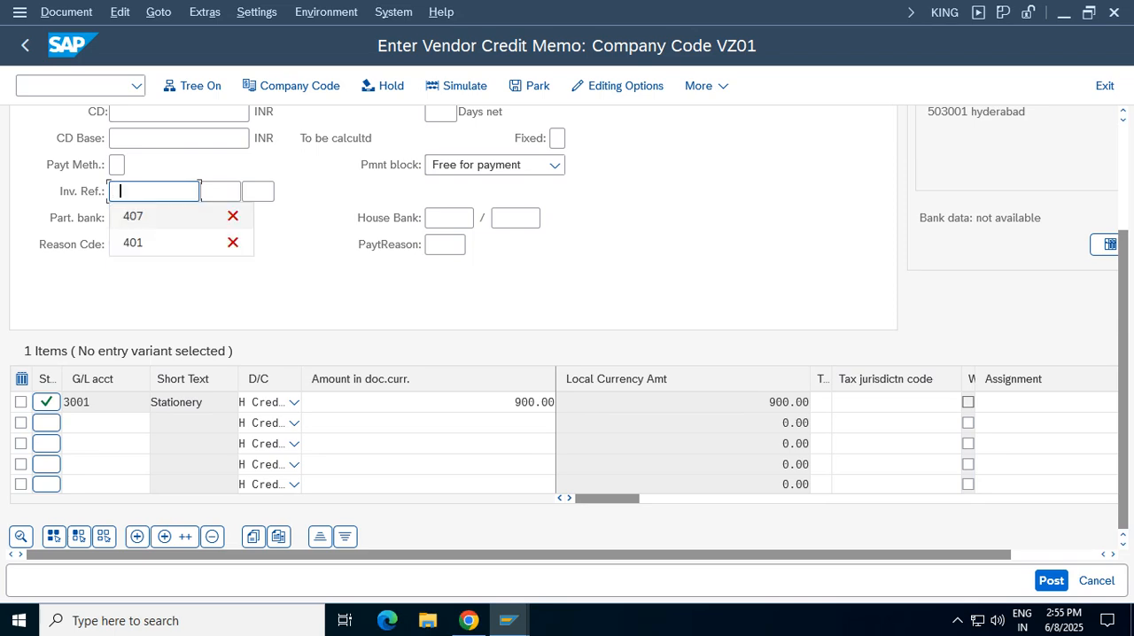
{"action": "type", "text": "90"}
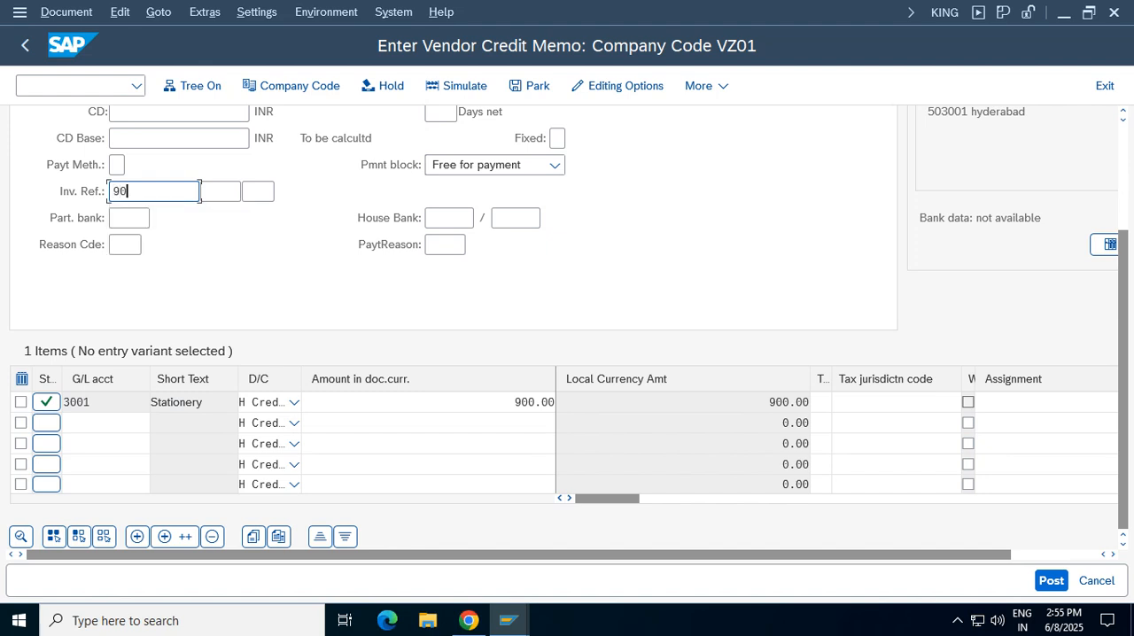
{"action": "type", "text": "5"}
{"action": "key", "text": "Return"}
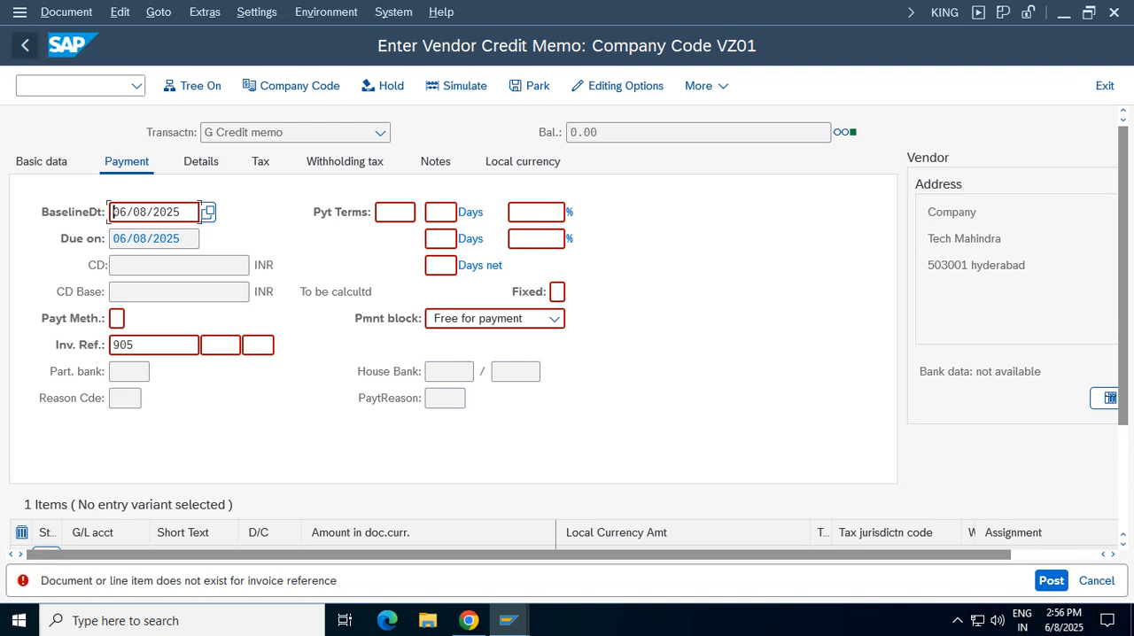
Open FB03 Display Document in another session to look up the posted vendor invoice's document number
{"action": "left_click", "coordinate": [20, 13]}
{"action": "key", "text": "Return"}
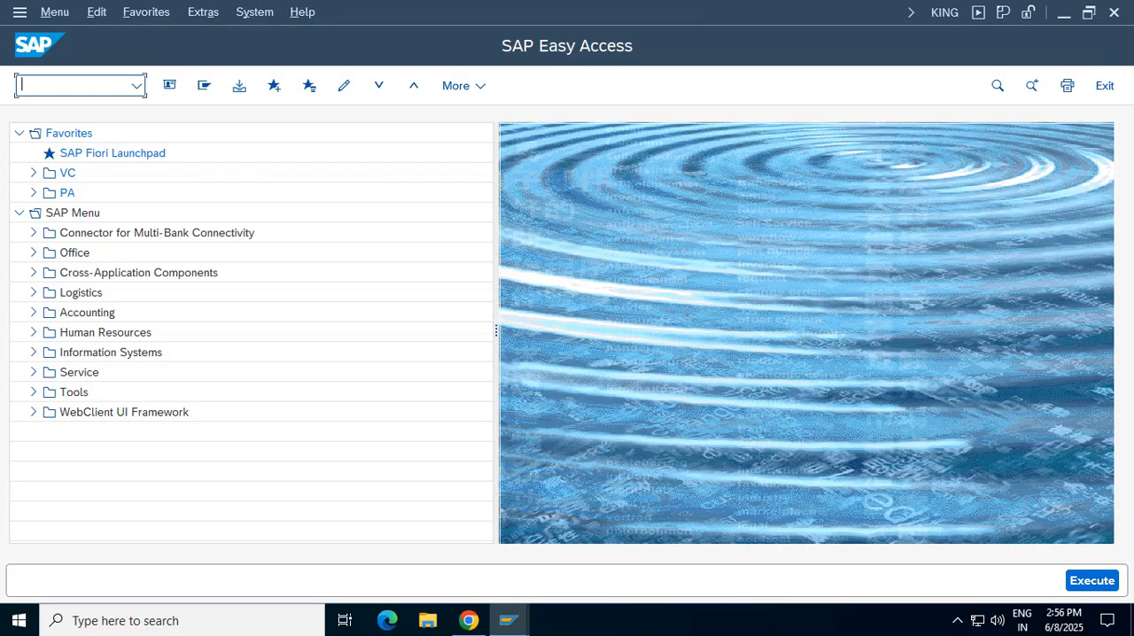
{"action": "type", "text": "fb03"}
{"action": "key", "text": "Return"}
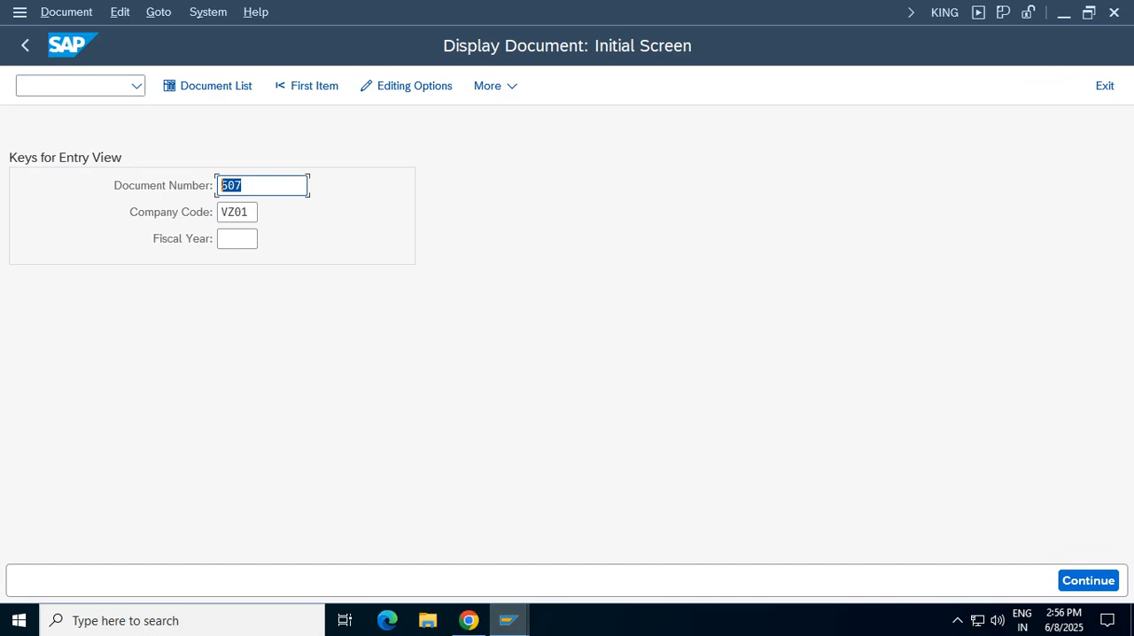
Return to the vendor credit memo session and set its invoice reference to document 507
{"action": "mouse_move", "coordinate": [508, 620]}
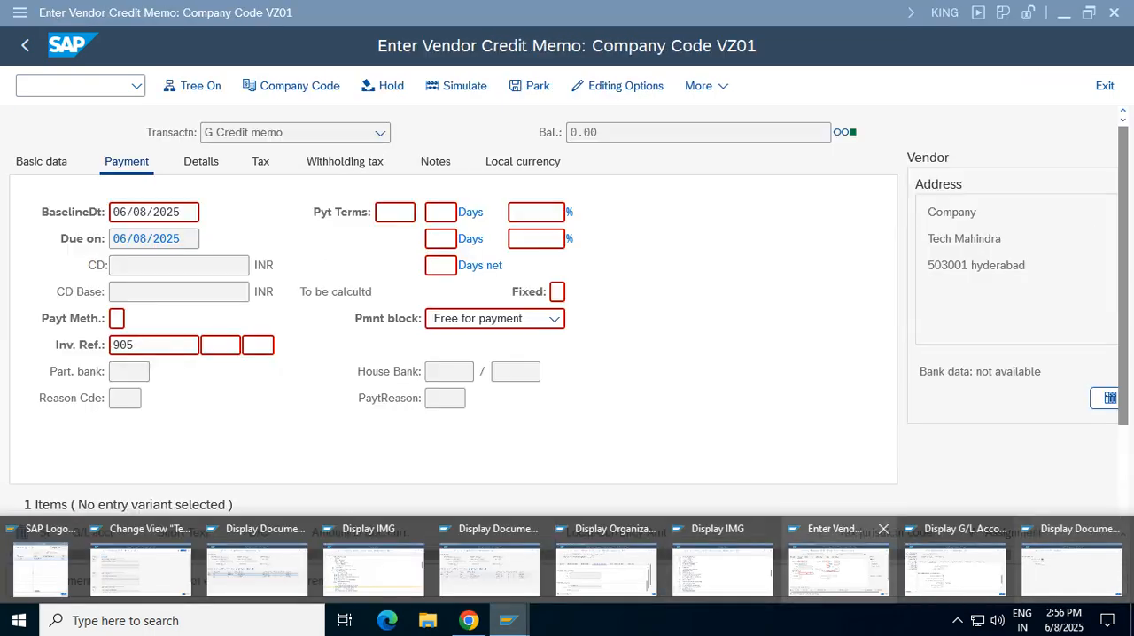
{"action": "left_click", "coordinate": [839, 567]}
{"action": "left_click", "coordinate": [196, 345]}
{"action": "key", "text": "BackSpace"}
{"action": "key", "text": "BackSpace"}
{"action": "key", "text": "BackSpace"}
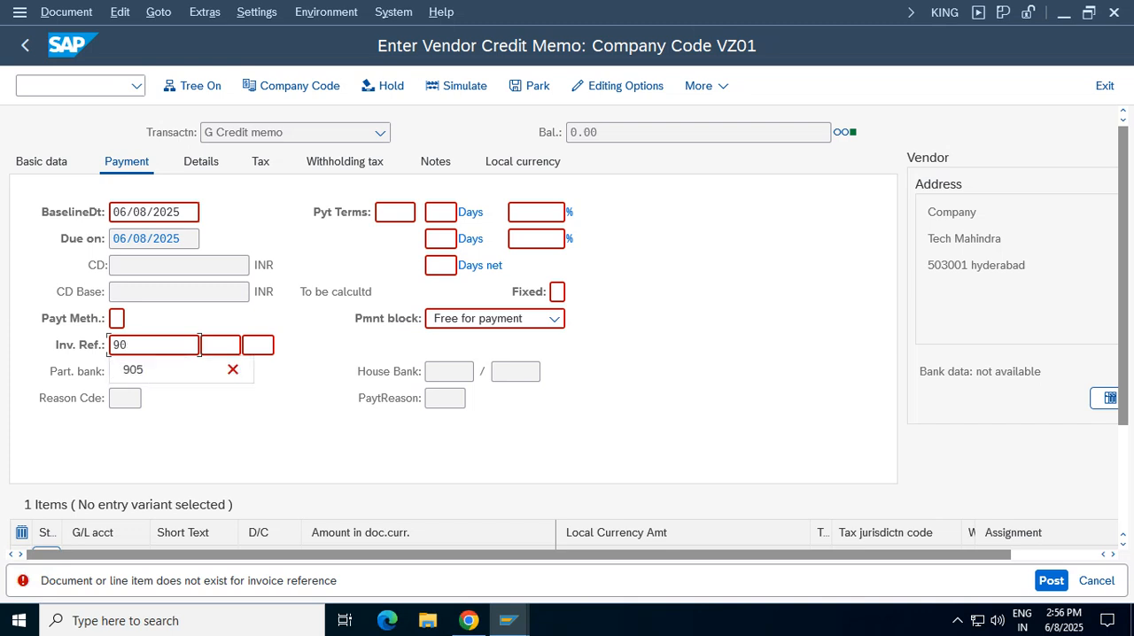
{"action": "type", "text": "507"}
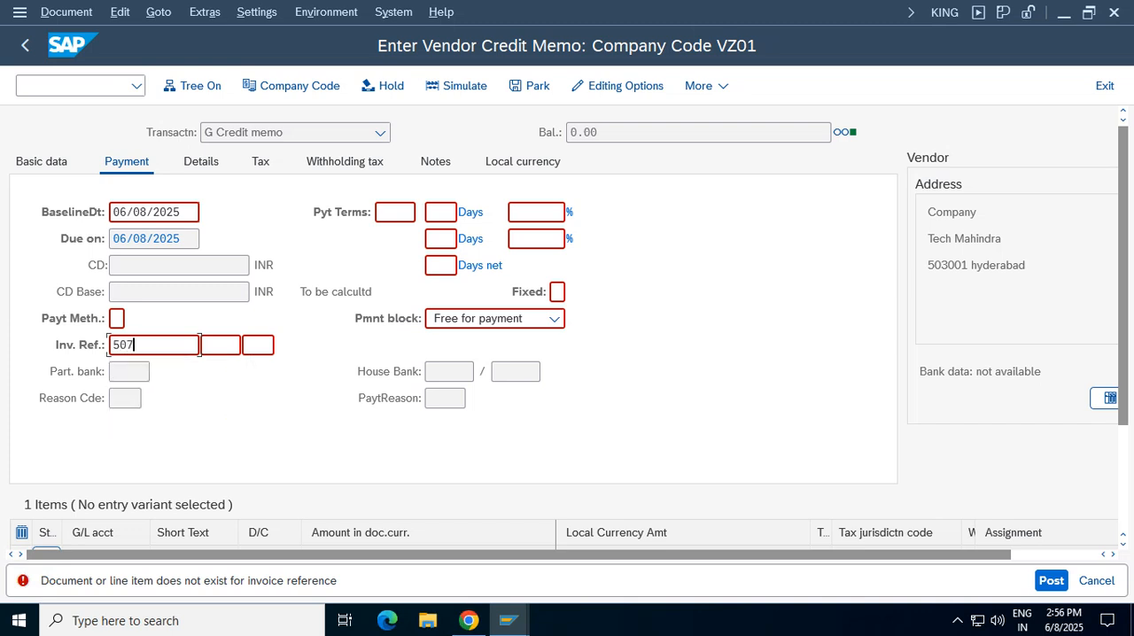
{"action": "key", "text": "shift+Left"}
{"action": "key", "text": "shift+Left"}
{"action": "key", "text": "shift+Left"}
{"action": "key", "text": "Return"}
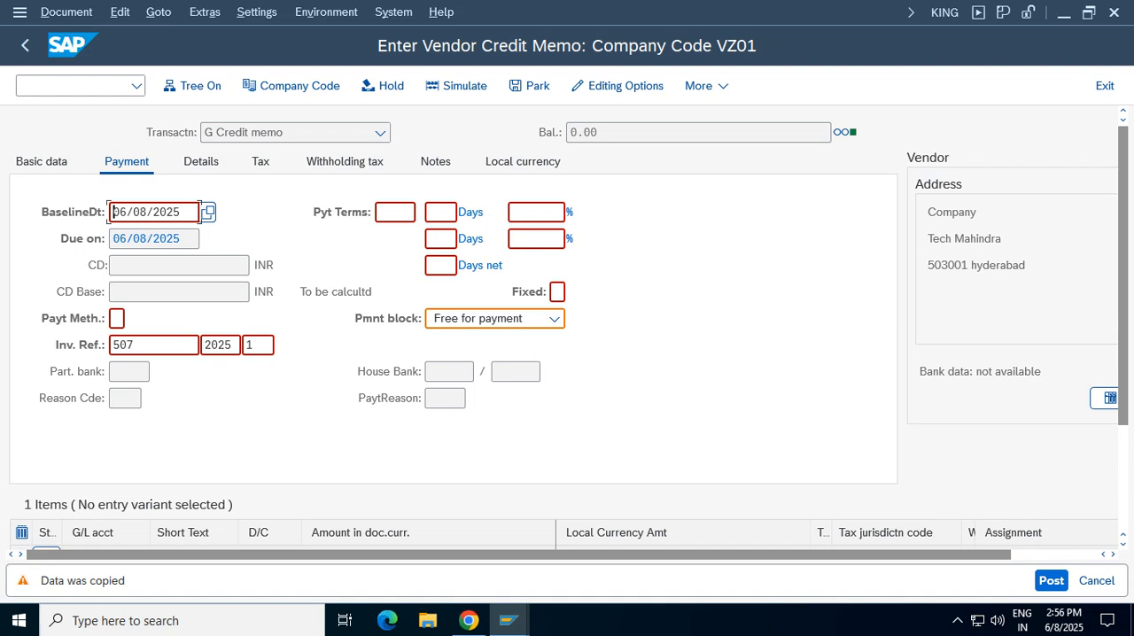
Accept the copied invoice reference data and the tax code warnings, and post the vendor credit memo
{"action": "left_click", "coordinate": [252, 345]}
{"action": "double_click", "coordinate": [237, 344]}
{"action": "key", "text": "shift+Tab"}
{"action": "key", "text": "Return"}
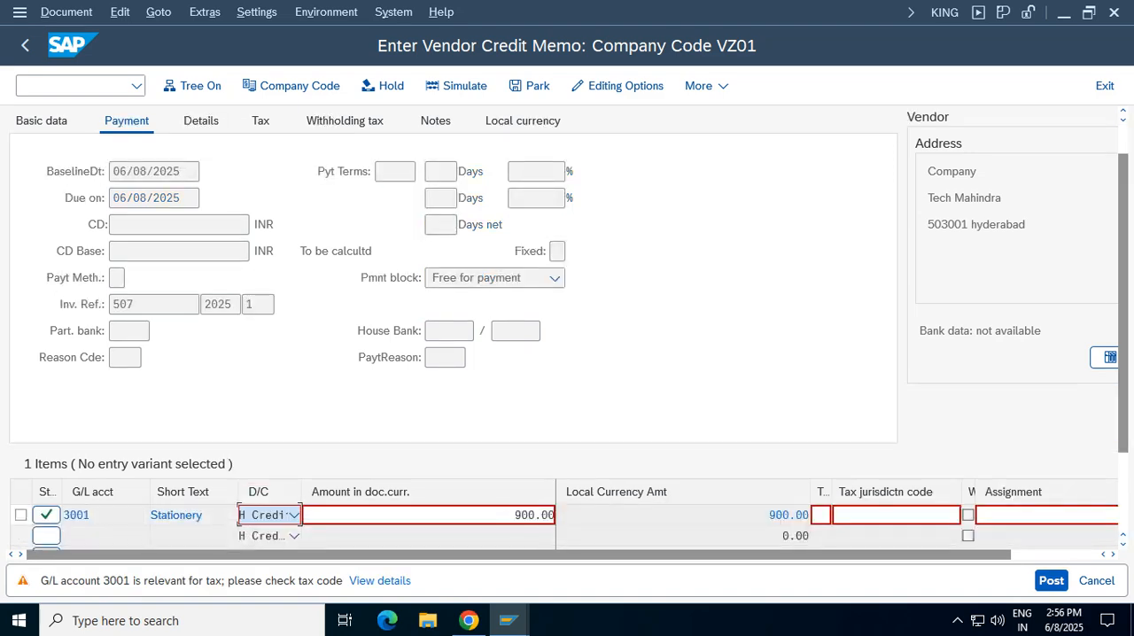
{"action": "key", "text": "Return"}
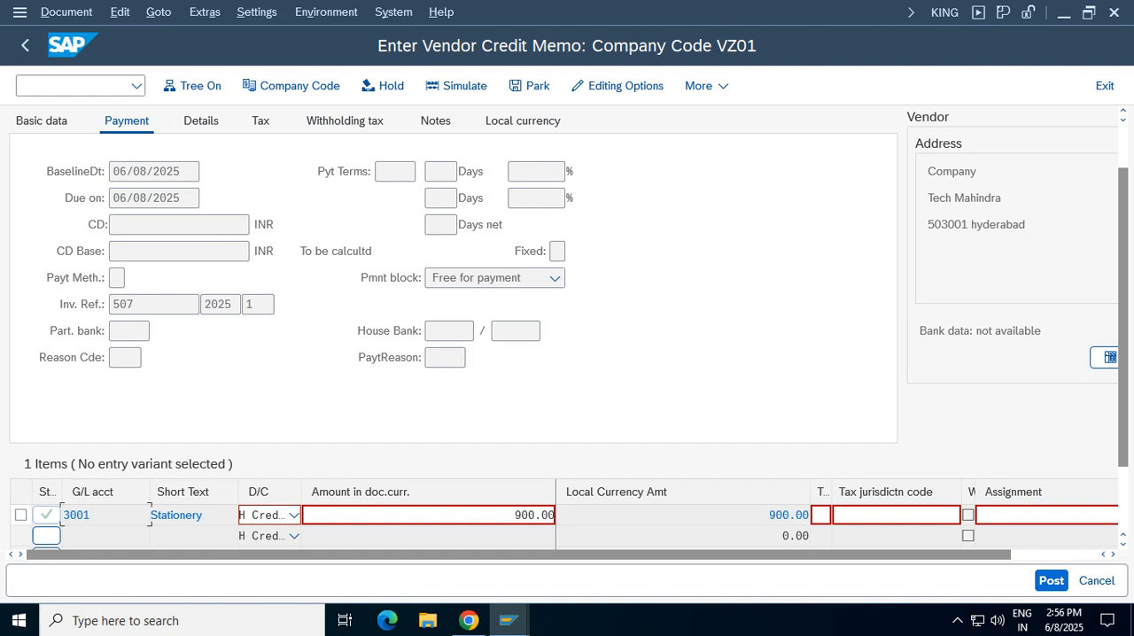
{"action": "key", "text": "Return"}
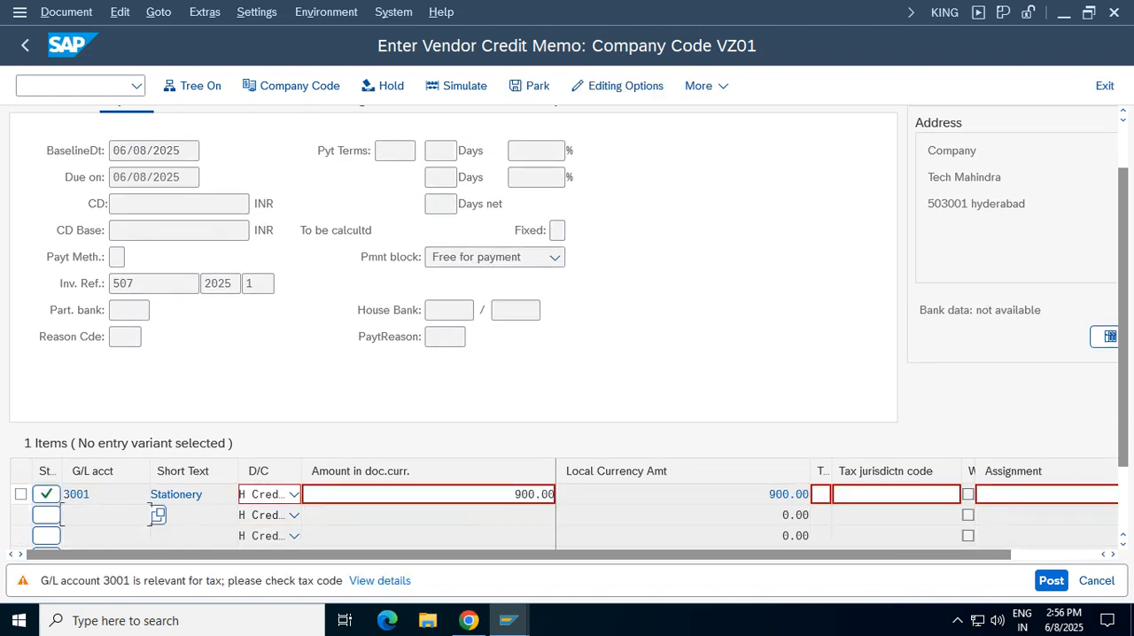
{"action": "key", "text": "Return"}
{"action": "key", "text": "Return"}
{"action": "key", "text": "ctrl+s"}
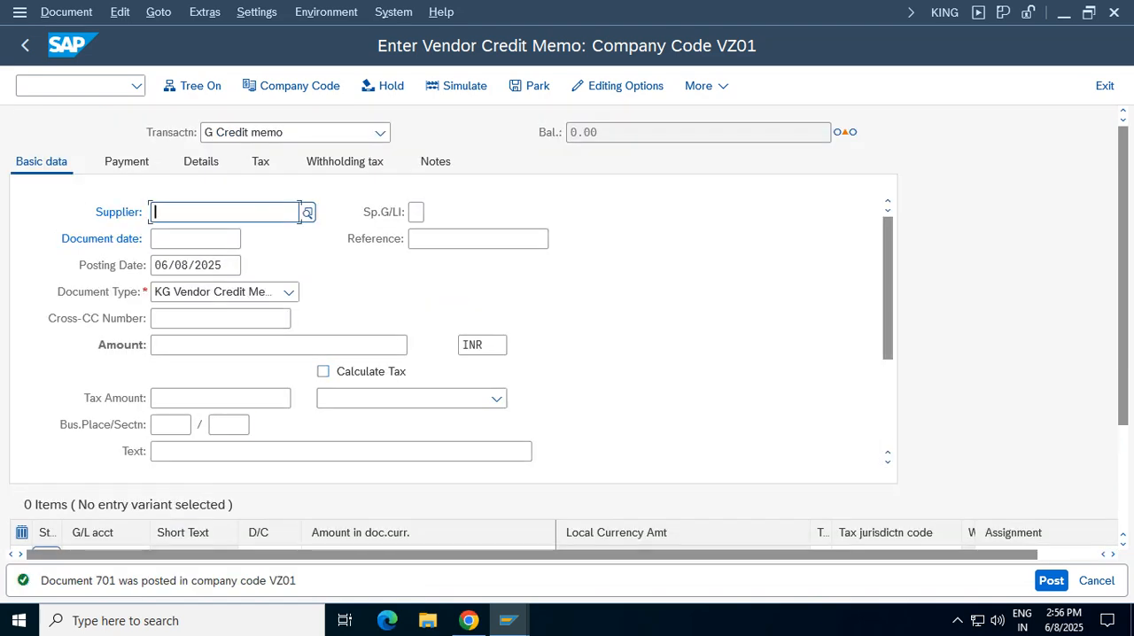
Display the just-posted vendor credit memo and examine its line items and document header, including the document type and transaction code
{"action": "left_click", "coordinate": [66, 13]}
{"action": "left_click", "coordinate": [80, 63]}
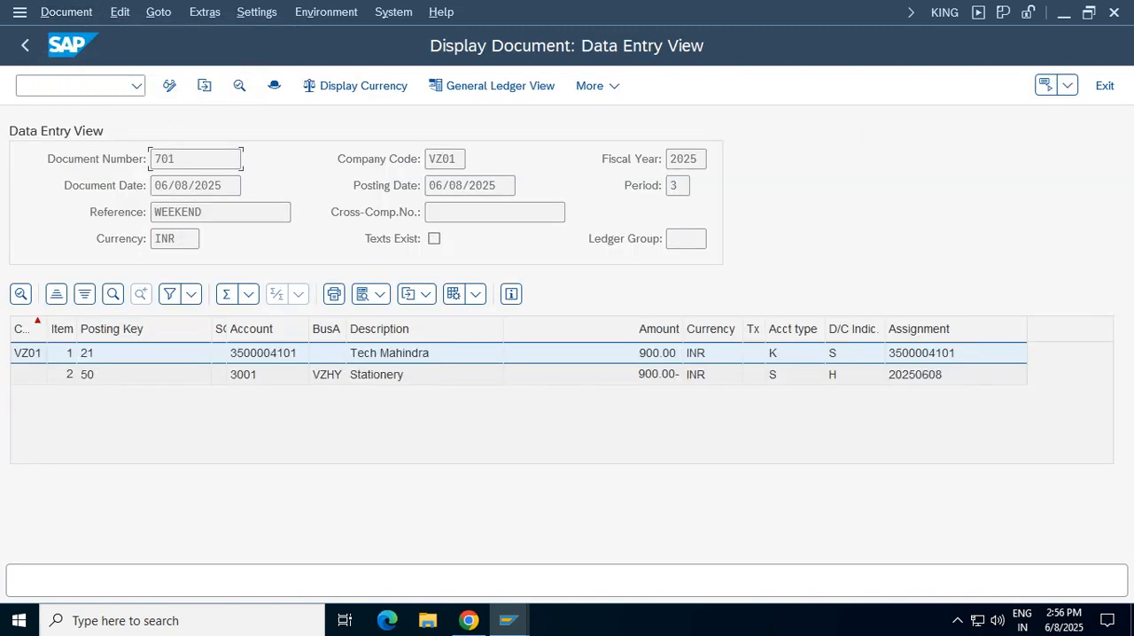
{"action": "left_click", "coordinate": [402, 375]}
{"action": "left_click", "coordinate": [402, 353]}
{"action": "left_click", "coordinate": [273, 85]}
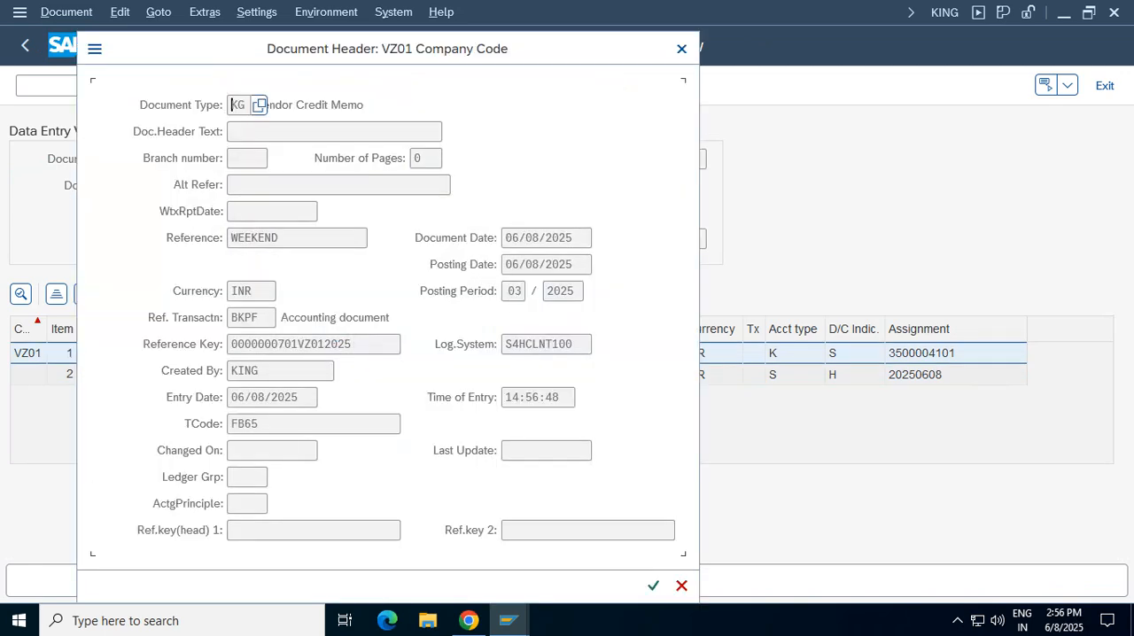
{"action": "left_click_drag", "start_coordinate": [387, 48], "coordinate": [882, 80]}
{"action": "left_click_drag", "start_coordinate": [861, 137], "coordinate": [751, 136]}
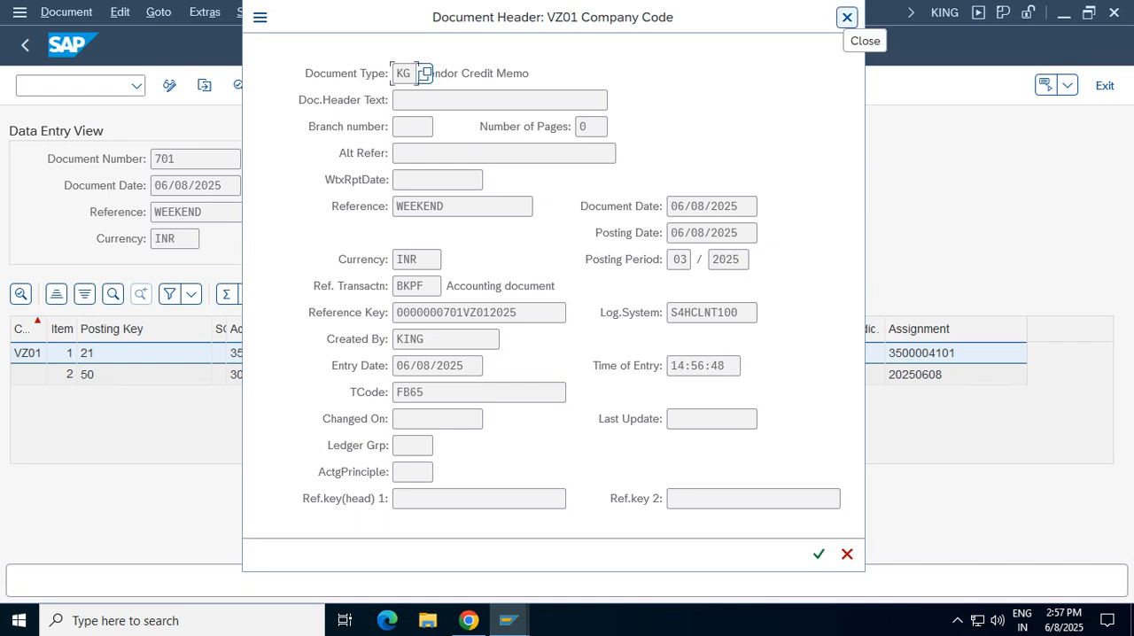
{"action": "left_click", "coordinate": [846, 16]}
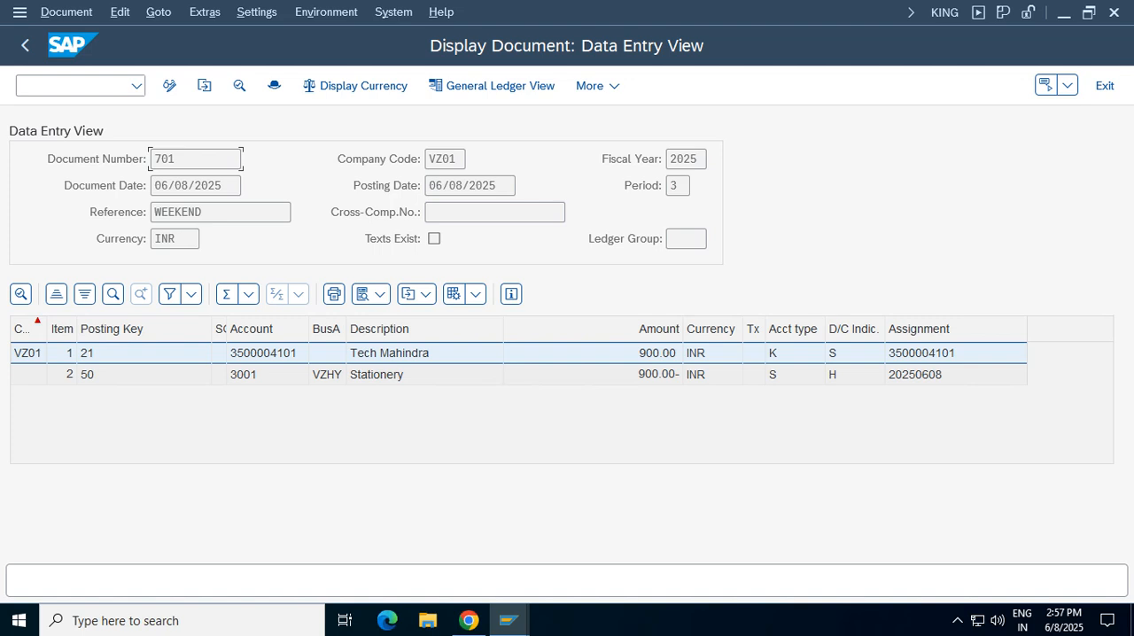
Examine the credit memo's vendor line item for the invoice reference, fiscal year and item number, and exit the document display
{"action": "double_click", "coordinate": [389, 352]}
{"action": "double_click", "coordinate": [446, 451]}
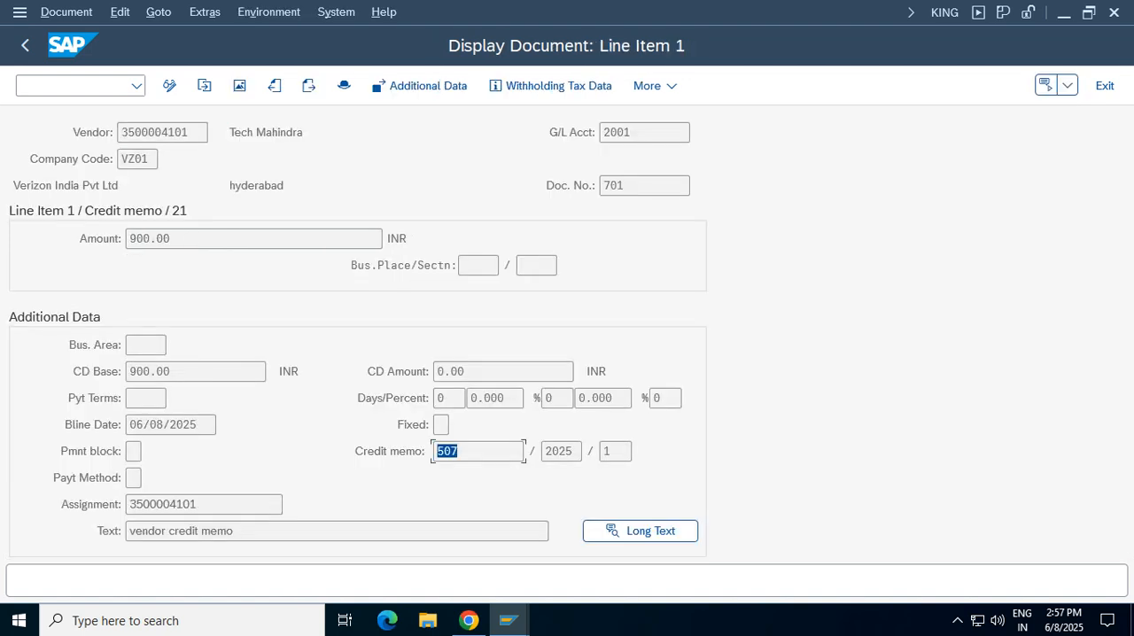
{"action": "left_click", "coordinate": [419, 451]}
{"action": "double_click", "coordinate": [440, 451]}
{"action": "left_click_drag", "start_coordinate": [437, 451], "coordinate": [437, 451]}
{"action": "left_click", "coordinate": [567, 451]}
{"action": "left_click", "coordinate": [613, 451]}
{"action": "left_click", "coordinate": [1104, 85]}
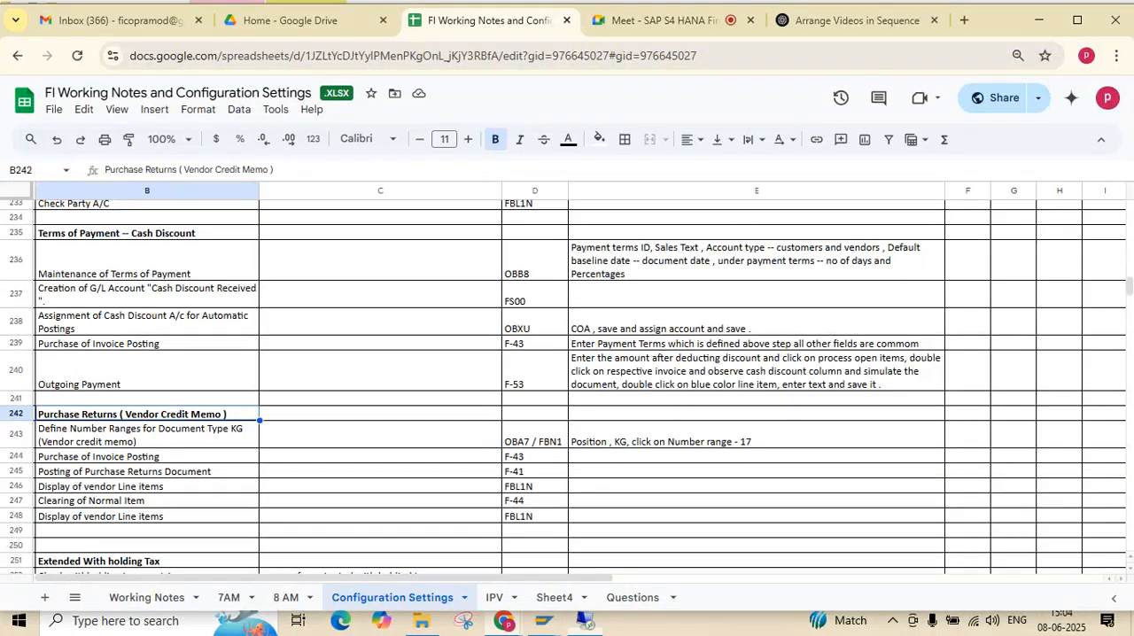
Switch to the FI Working Notes and Configuration Settings spreadsheet in Google Sheets and select the Purchase Returns (Vendor Credit Memo) section, B242:E248
{"action": "left_click", "coordinate": [734, 9]}
{"action": "left_click", "coordinate": [147, 471]}
{"action": "left_click_drag", "start_coordinate": [147, 414], "coordinate": [753, 516]}
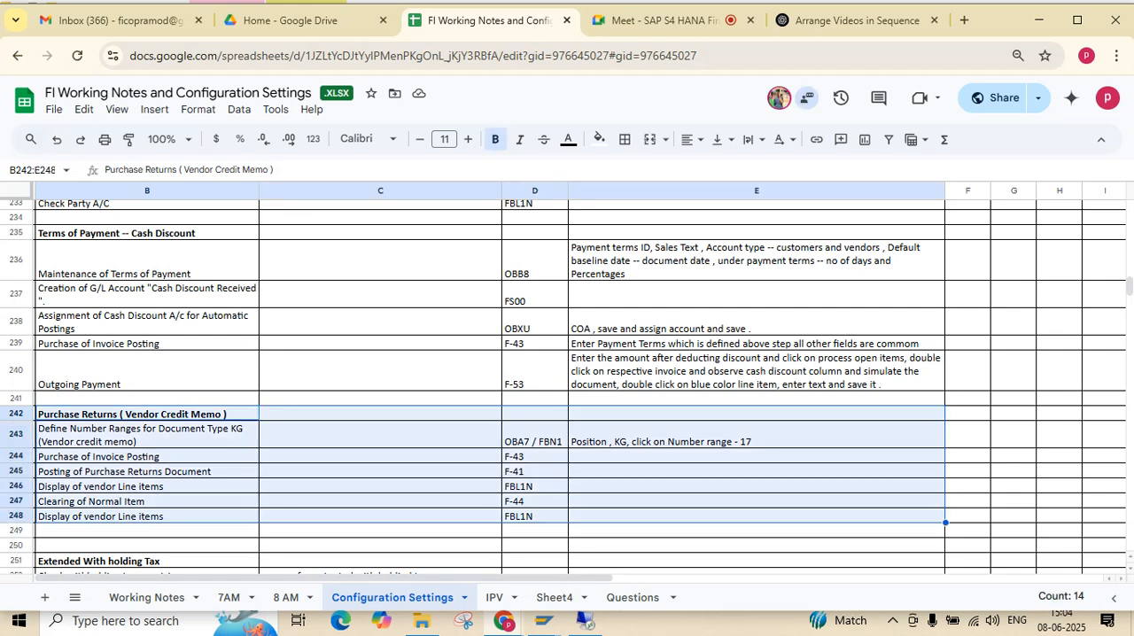
Review the configuration notes upward from Purchase Returns through the payment topics to the start of the Accounts Payable section
{"action": "key", "text": "Up"}
{"action": "key", "text": "Up"}
{"action": "key", "text": "Up"}
{"action": "key", "text": "Up"}
{"action": "key", "text": "Up"}
{"action": "key", "text": "Up"}
{"action": "key", "text": "Up"}
{"action": "key", "text": "Up"}
{"action": "key", "text": "Up"}
{"action": "key", "text": "Up"}
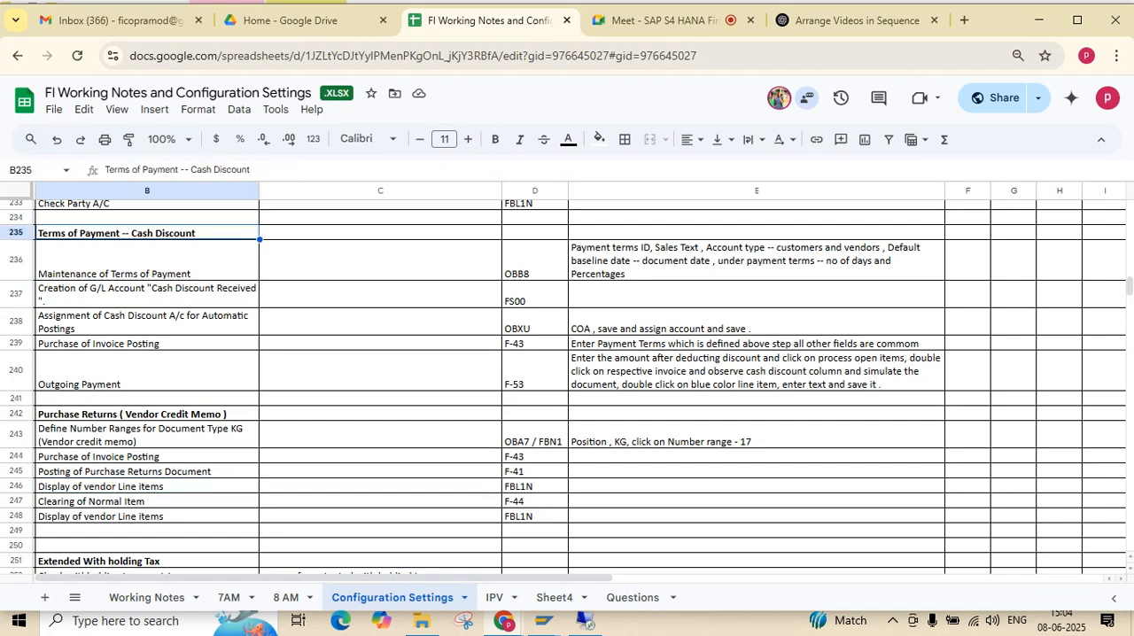
{"action": "key", "text": "Up"}
{"action": "key", "text": "Up"}
{"action": "key", "text": "Up"}
{"action": "key", "text": "Up"}
{"action": "key", "text": "Up"}
{"action": "key", "text": "Up"}
{"action": "key", "text": "Up"}
{"action": "key", "text": "Up"}
{"action": "key", "text": "Up"}
{"action": "key", "text": "Up"}
{"action": "key", "text": "Up"}
{"action": "key", "text": "Up"}
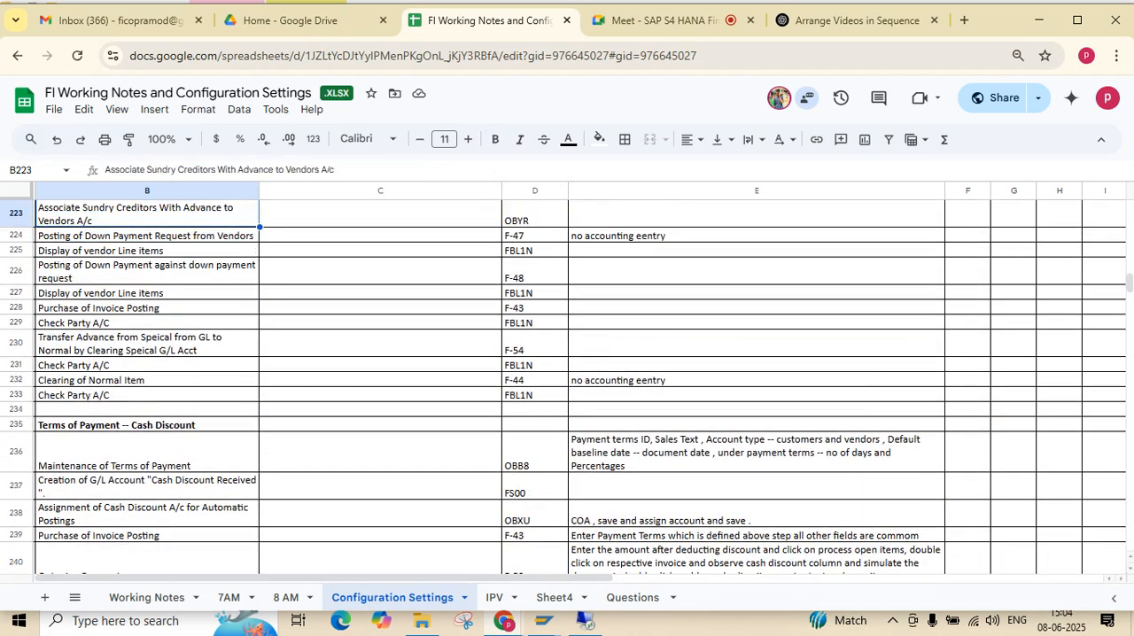
{"action": "key", "text": "Up"}
{"action": "key", "text": "Up"}
{"action": "key", "text": "Up"}
{"action": "key", "text": "Up"}
{"action": "key", "text": "Up"}
{"action": "key", "text": "Up"}
{"action": "key", "text": "Up"}
{"action": "key", "text": "Up"}
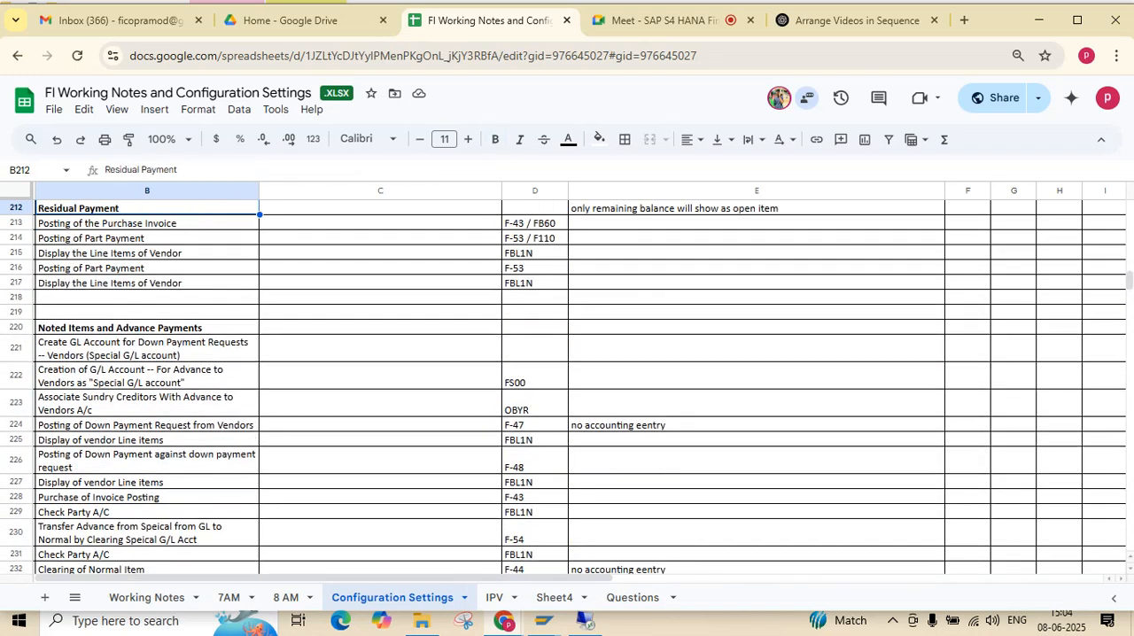
{"action": "key", "text": "Up"}
{"action": "key", "text": "Up"}
{"action": "key", "text": "Up"}
{"action": "key", "text": "Up"}
{"action": "key", "text": "Up"}
{"action": "key", "text": "Up"}
{"action": "key", "text": "Up"}
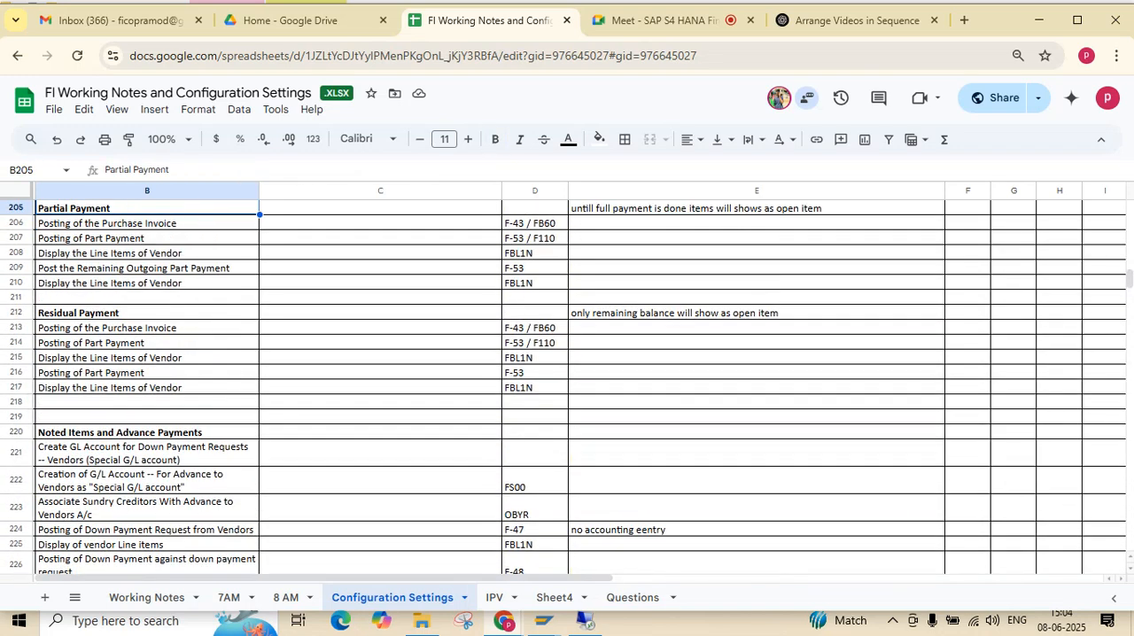
{"action": "key", "text": "Up"}
{"action": "key", "text": "Up"}
{"action": "key", "text": "Up"}
{"action": "key", "text": "Up"}
{"action": "key", "text": "Up"}
{"action": "key", "text": "Up"}
{"action": "key", "text": "Up"}
{"action": "key", "text": "Up"}
{"action": "key", "text": "Up"}
{"action": "key", "text": "Up"}
{"action": "key", "text": "Up"}
{"action": "key", "text": "Up"}
{"action": "key", "text": "Up"}
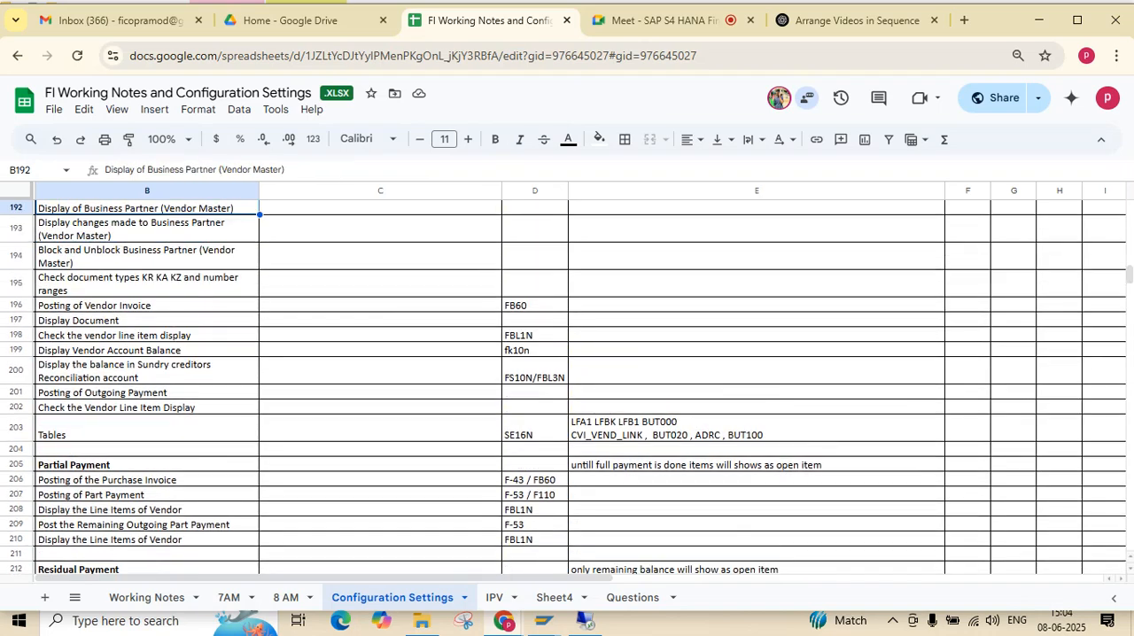
{"action": "key", "text": "Up"}
{"action": "key", "text": "Up"}
{"action": "key", "text": "Up"}
{"action": "key", "text": "Up"}
{"action": "key", "text": "Up"}
{"action": "key", "text": "Up"}
{"action": "key", "text": "Up"}
{"action": "key", "text": "Up"}
{"action": "key", "text": "Up"}
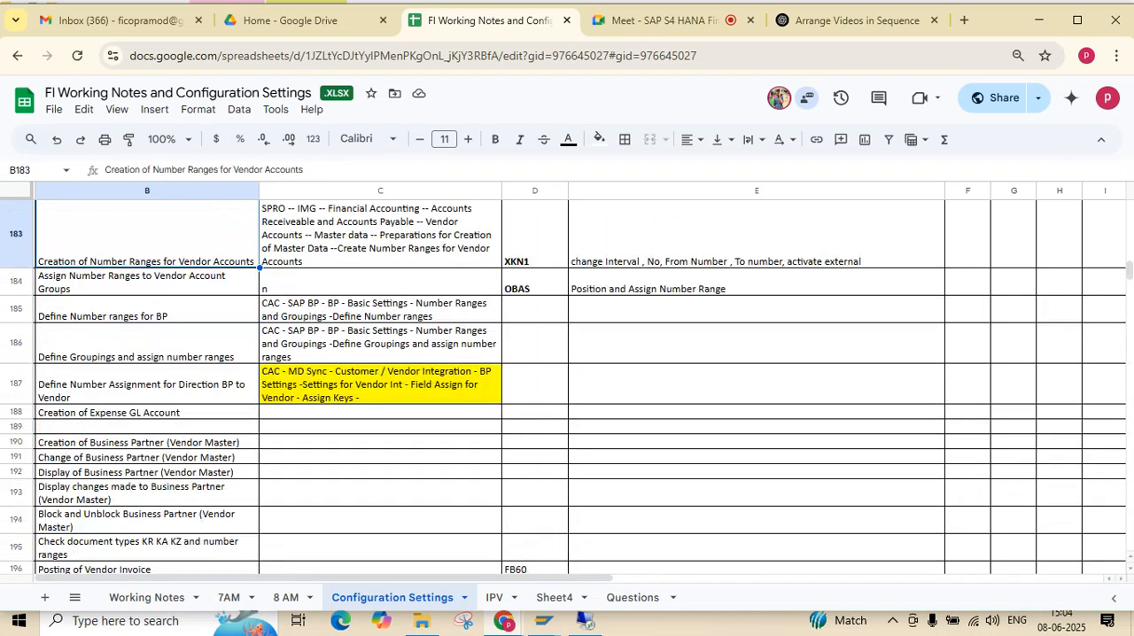
{"action": "key", "text": "Up"}
{"action": "key", "text": "Up"}
{"action": "key", "text": "Up"}
{"action": "key", "text": "Up"}
{"action": "key", "text": "Up"}
{"action": "key", "text": "Up"}
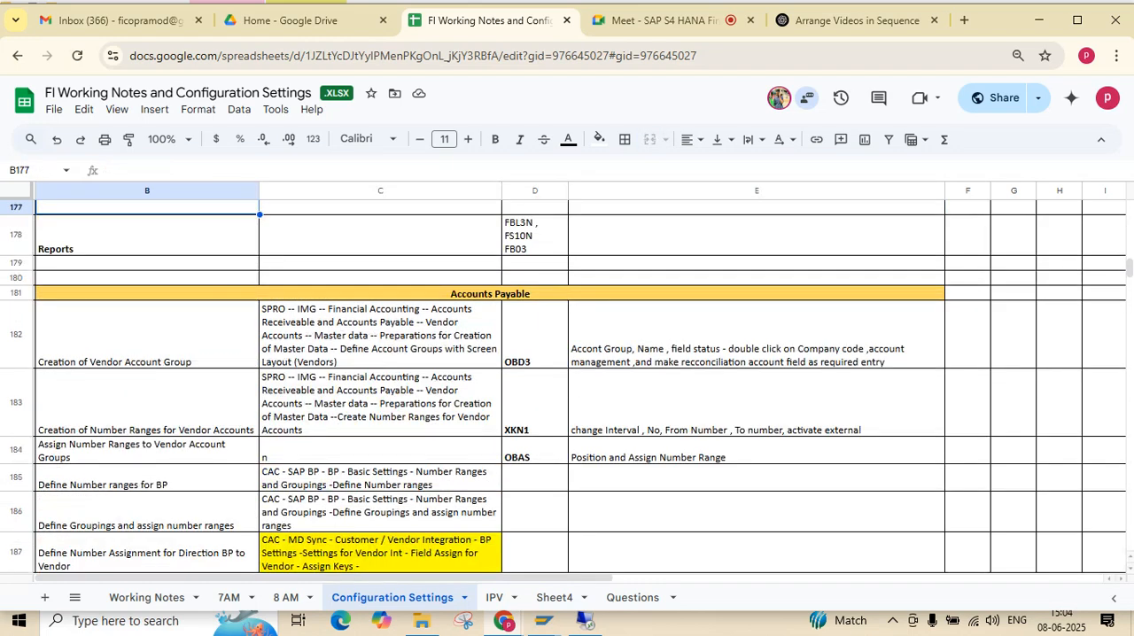
Review the Accounts Payable topics downward from vendor number ranges through partial, residual and advance payments to Purchase Returns
{"action": "key", "text": "Down"}
{"action": "key", "text": "Down"}
{"action": "key", "text": "Down"}
{"action": "key", "text": "Down"}
{"action": "key", "text": "Down"}
{"action": "key", "text": "Down"}
{"action": "key", "text": "Down"}
{"action": "key", "text": "Down"}
{"action": "key", "text": "Down"}
{"action": "key", "text": "Down"}
{"action": "key", "text": "Down"}
{"action": "key", "text": "Down"}
{"action": "key", "text": "Down"}
{"action": "key", "text": "Down"}
{"action": "key", "text": "Down"}
{"action": "key", "text": "Down"}
{"action": "key", "text": "Down"}
{"action": "key", "text": "Down"}
{"action": "key", "text": "Down"}
{"action": "key", "text": "Down"}
{"action": "key", "text": "Down"}
{"action": "key", "text": "Down"}
{"action": "key", "text": "Down"}
{"action": "key", "text": "Down"}
{"action": "key", "text": "Down"}
{"action": "key", "text": "Down"}
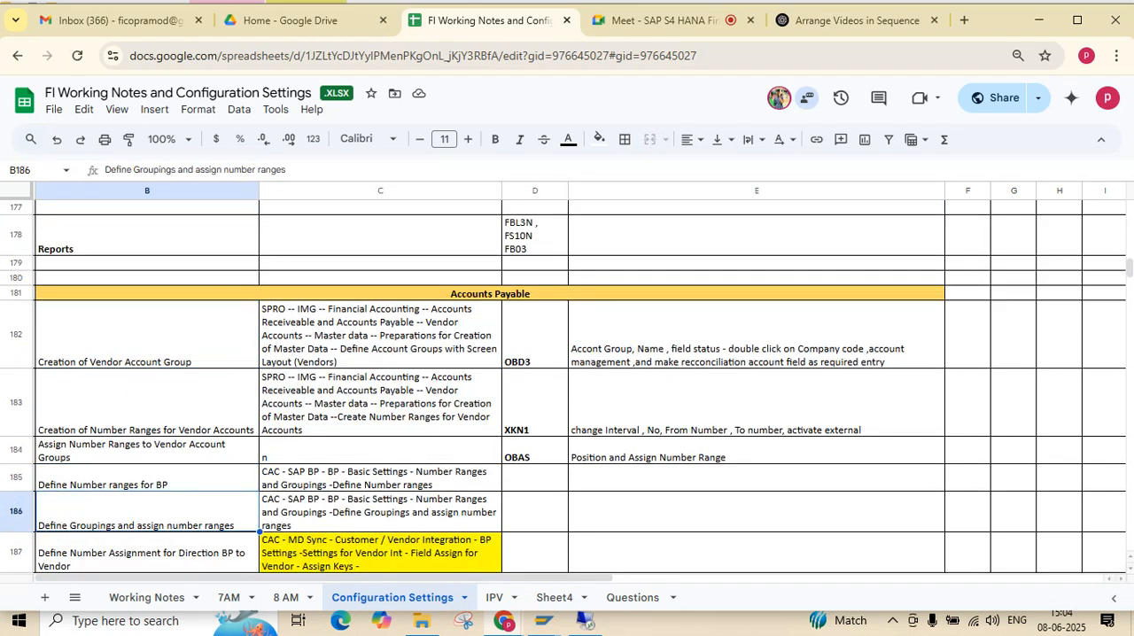
{"action": "key", "text": "Down"}
{"action": "key", "text": "Down"}
{"action": "key", "text": "Down"}
{"action": "key", "text": "Down"}
{"action": "key", "text": "Down"}
{"action": "key", "text": "Down"}
{"action": "key", "text": "Down"}
{"action": "key", "text": "Down"}
{"action": "key", "text": "Down"}
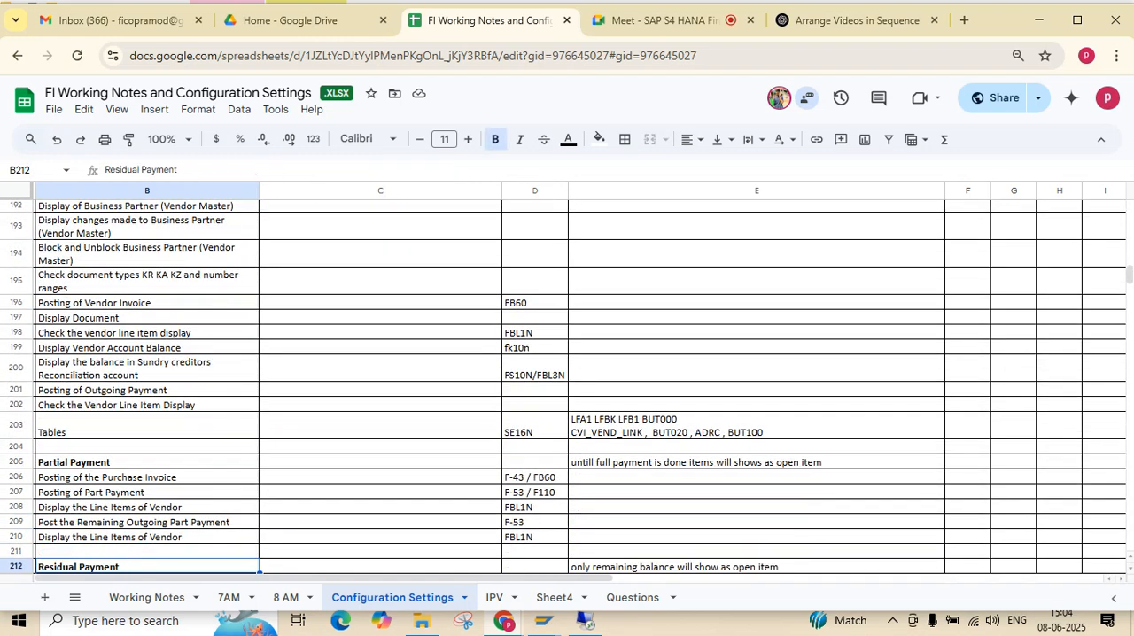
{"action": "key", "text": "Down"}
{"action": "key", "text": "Down"}
{"action": "key", "text": "Down"}
{"action": "key", "text": "Down"}
{"action": "key", "text": "Down"}
{"action": "key", "text": "Down"}
{"action": "key", "text": "Down"}
{"action": "key", "text": "Down"}
{"action": "key", "text": "Down"}
{"action": "key", "text": "Down"}
{"action": "key", "text": "Down"}
{"action": "key", "text": "Down"}
{"action": "key", "text": "Down"}
{"action": "key", "text": "Down"}
{"action": "key", "text": "Down"}
{"action": "key", "text": "Down"}
{"action": "key", "text": "Down"}
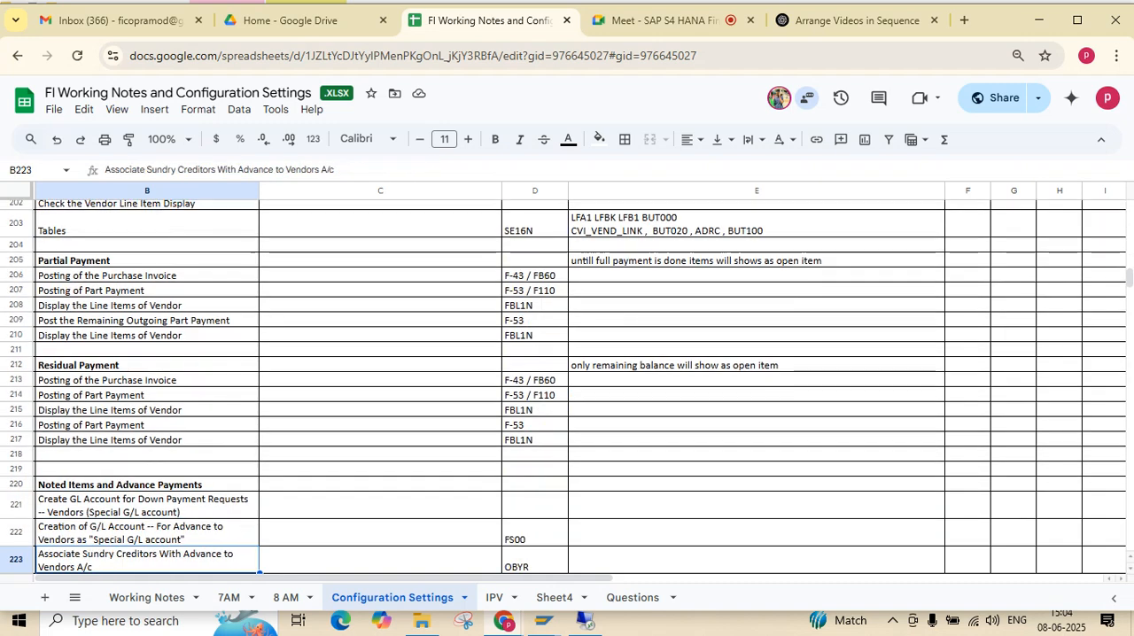
{"action": "key", "text": "Down"}
{"action": "key", "text": "Down"}
{"action": "key", "text": "Down"}
{"action": "key", "text": "Down"}
{"action": "key", "text": "Down"}
{"action": "key", "text": "Down"}
{"action": "key", "text": "Down"}
{"action": "key", "text": "Down"}
{"action": "key", "text": "Down"}
{"action": "key", "text": "Down"}
{"action": "key", "text": "Down"}
{"action": "key", "text": "Down"}
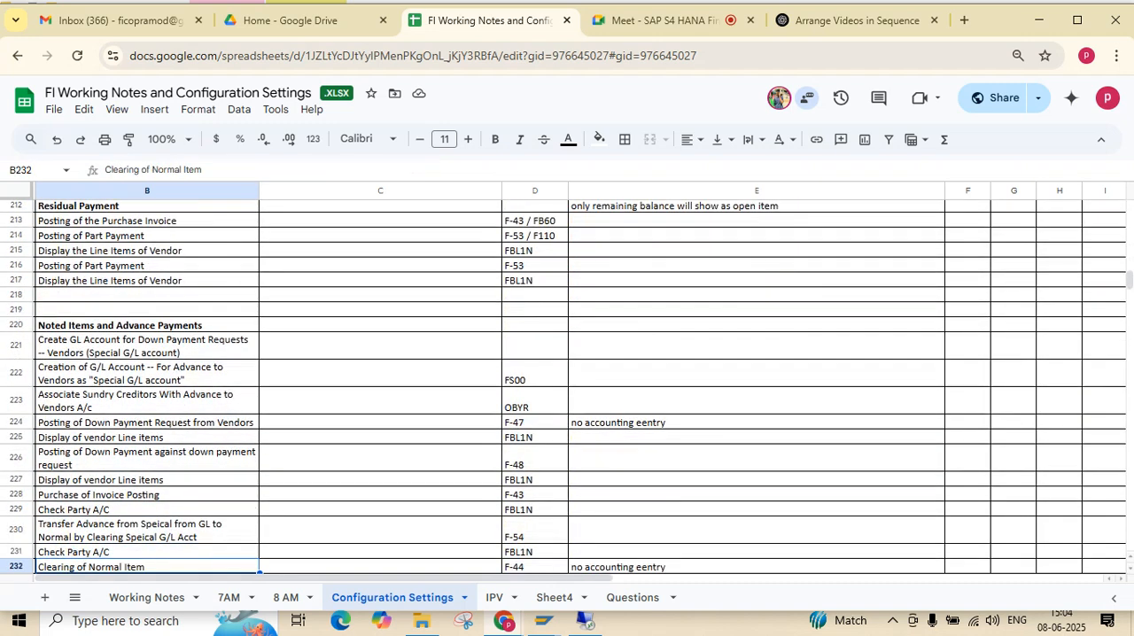
{"action": "key", "text": "Down"}
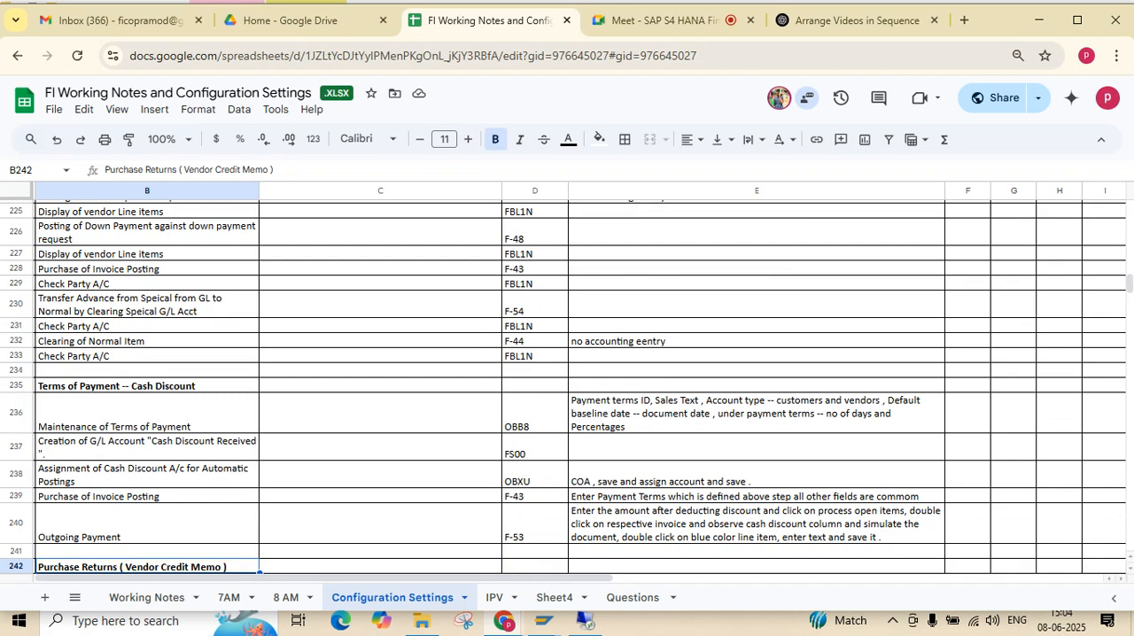
Review the Terms of Payment -- Cash Discount topics between that heading and the Purchase Returns heading
{"action": "key", "text": "Up"}
{"action": "key", "text": "Up"}
{"action": "key", "text": "Up"}
{"action": "key", "text": "Up"}
{"action": "key", "text": "Up"}
{"action": "key", "text": "Up"}
{"action": "key", "text": "Up"}
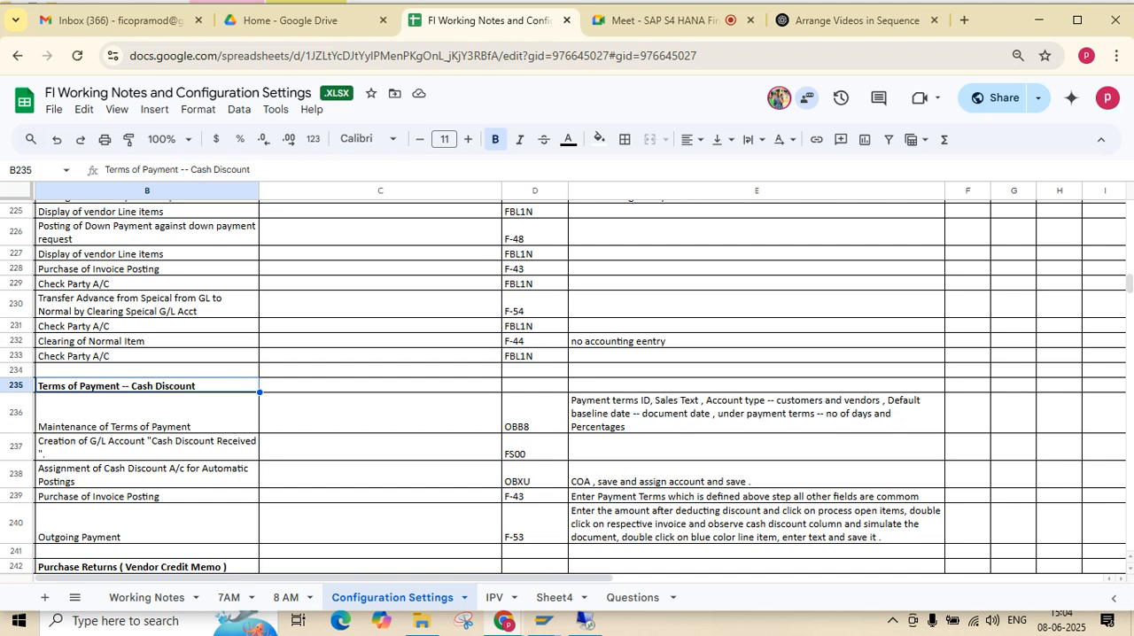
{"action": "key", "text": "Down"}
{"action": "key", "text": "Down"}
{"action": "key", "text": "Down"}
{"action": "key", "text": "Down"}
{"action": "key", "text": "Down"}
{"action": "key", "text": "Down"}
{"action": "key", "text": "Down"}
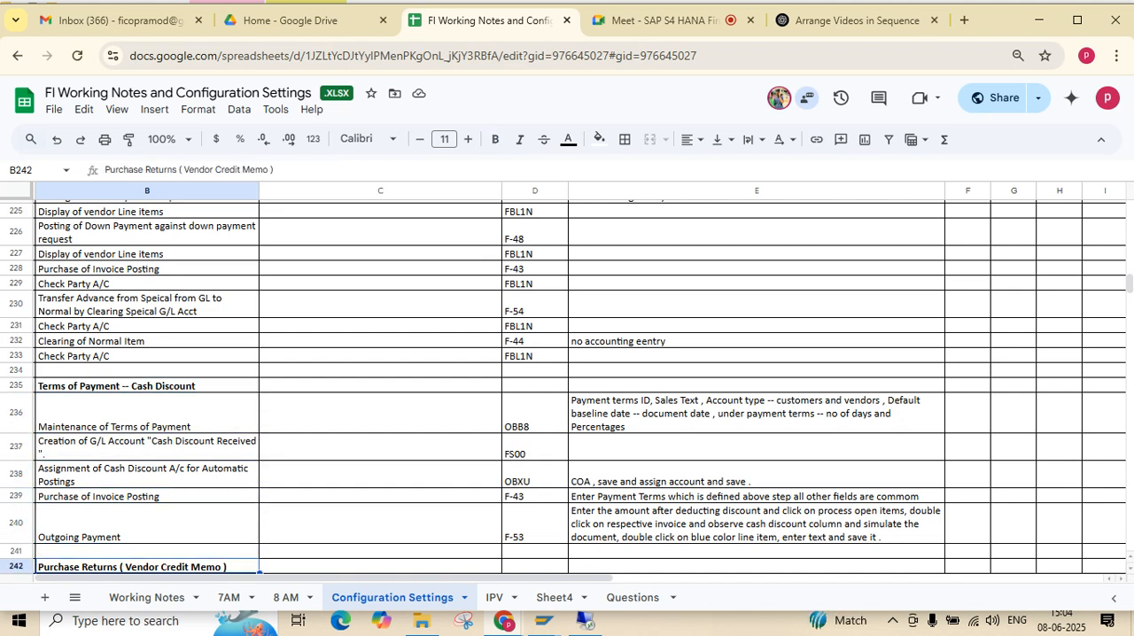
Examine the Extended With holding Tax topics and continue down to the Accounts Receivable section
{"action": "key", "text": "Down"}
{"action": "key", "text": "Down"}
{"action": "key", "text": "Down"}
{"action": "key", "text": "Down"}
{"action": "key", "text": "Down"}
{"action": "key", "text": "Down"}
{"action": "key", "text": "Down"}
{"action": "key", "text": "Down"}
{"action": "key", "text": "Down"}
{"action": "key", "text": "Down"}
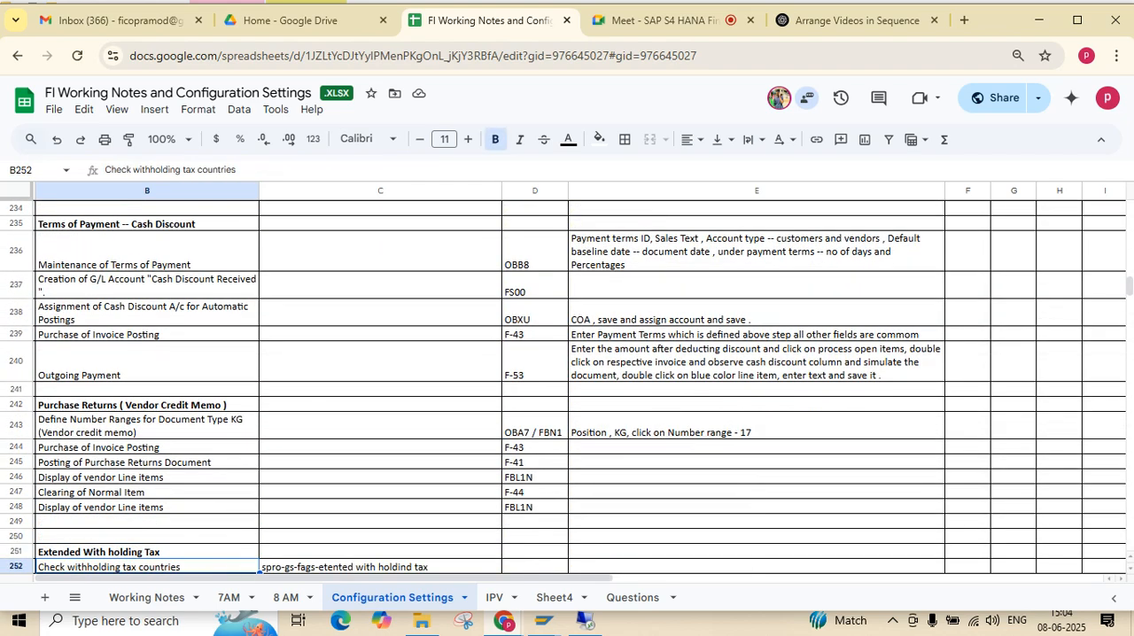
{"action": "key", "text": "Down"}
{"action": "key", "text": "Down"}
{"action": "key", "text": "Down"}
{"action": "key", "text": "Down"}
{"action": "key", "text": "Down"}
{"action": "key", "text": "Down"}
{"action": "key", "text": "Down"}
{"action": "key", "text": "Down"}
{"action": "key", "text": "Down"}
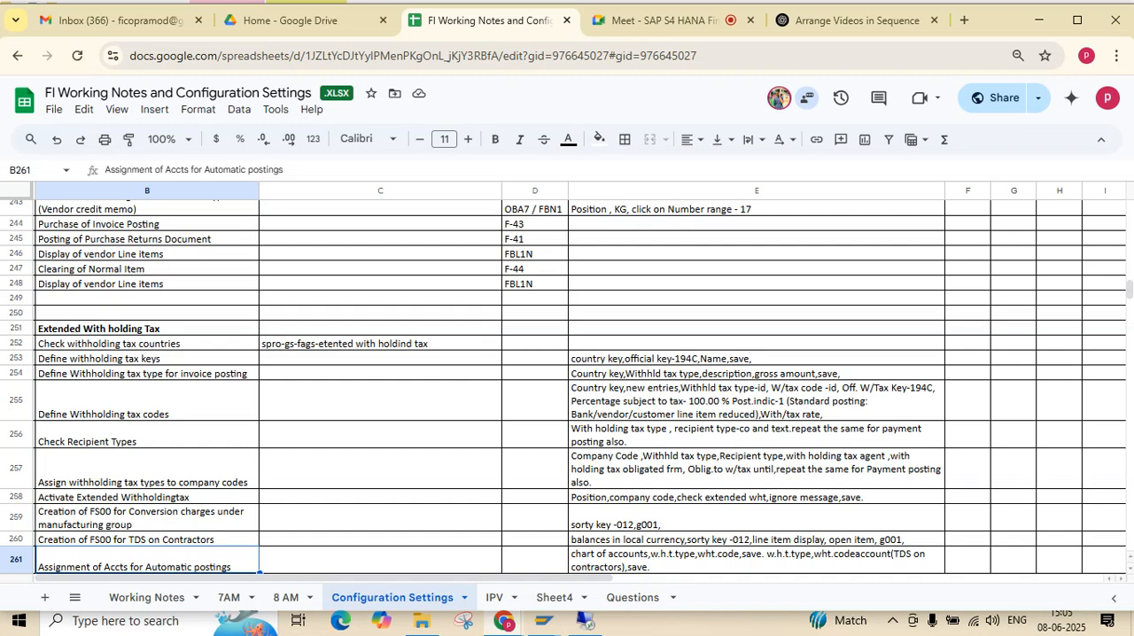
{"action": "key", "text": "Down"}
{"action": "key", "text": "Down"}
{"action": "key", "text": "Down"}
{"action": "key", "text": "Down"}
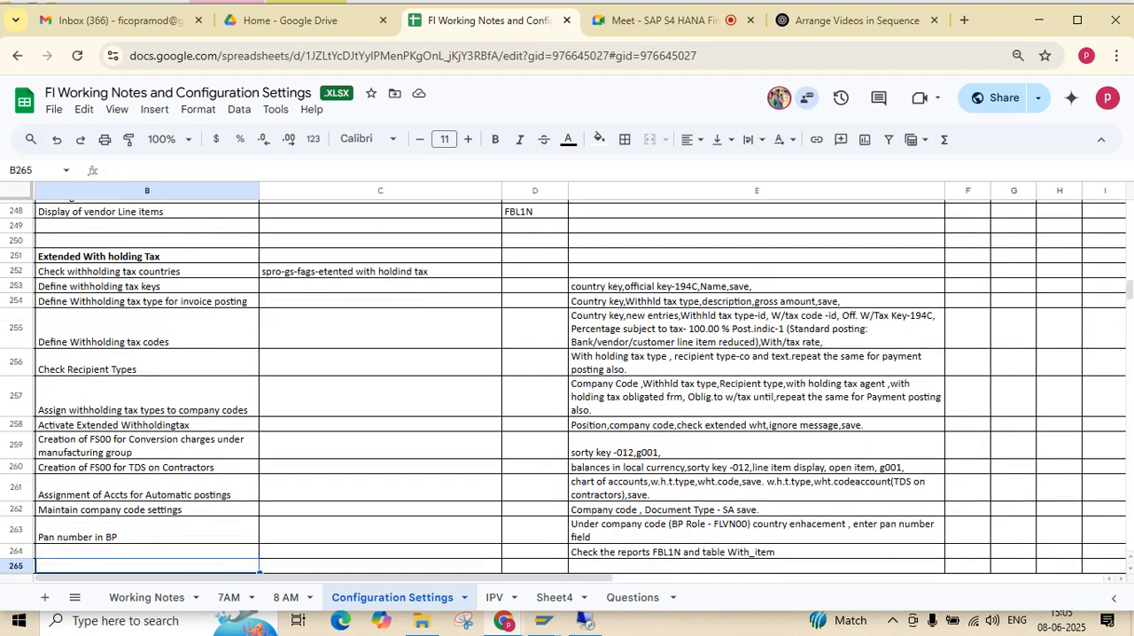
{"action": "key", "text": "Down"}
{"action": "key", "text": "Down"}
{"action": "key", "text": "Down"}
{"action": "key", "text": "Down"}
{"action": "key", "text": "Down"}
{"action": "key", "text": "Down"}
{"action": "key", "text": "Down"}
Return from the Accounts Receivable section to the start of the Extended With holding Tax topics
{"action": "key", "text": "Up"}
{"action": "key", "text": "Up"}
{"action": "key", "text": "Up"}
{"action": "key", "text": "Up"}
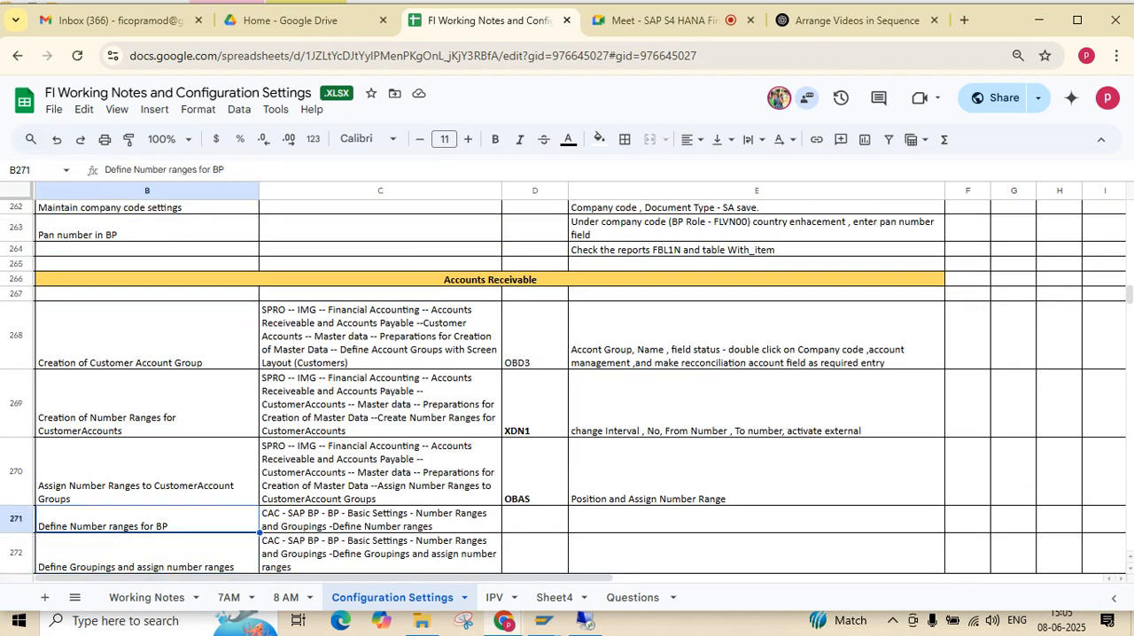
{"action": "key", "text": "Up"}
{"action": "key", "text": "Up"}
{"action": "key", "text": "Up"}
{"action": "key", "text": "Up"}
{"action": "key", "text": "Up"}
{"action": "key", "text": "Up"}
{"action": "key", "text": "Up"}
{"action": "key", "text": "Up"}
{"action": "key", "text": "Up"}
{"action": "key", "text": "Up"}
{"action": "key", "text": "Up"}
{"action": "key", "text": "Up"}
{"action": "key", "text": "Up"}
{"action": "key", "text": "Up"}
{"action": "key", "text": "Up"}
{"action": "key", "text": "Up"}
{"action": "key", "text": "Up"}
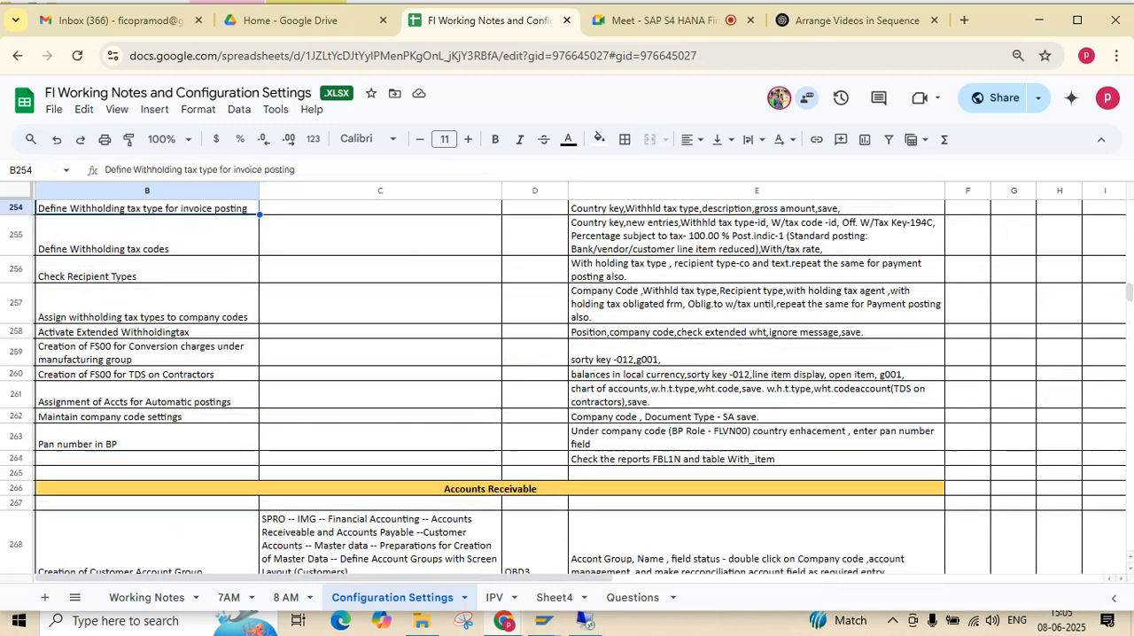
{"action": "key", "text": "Up"}
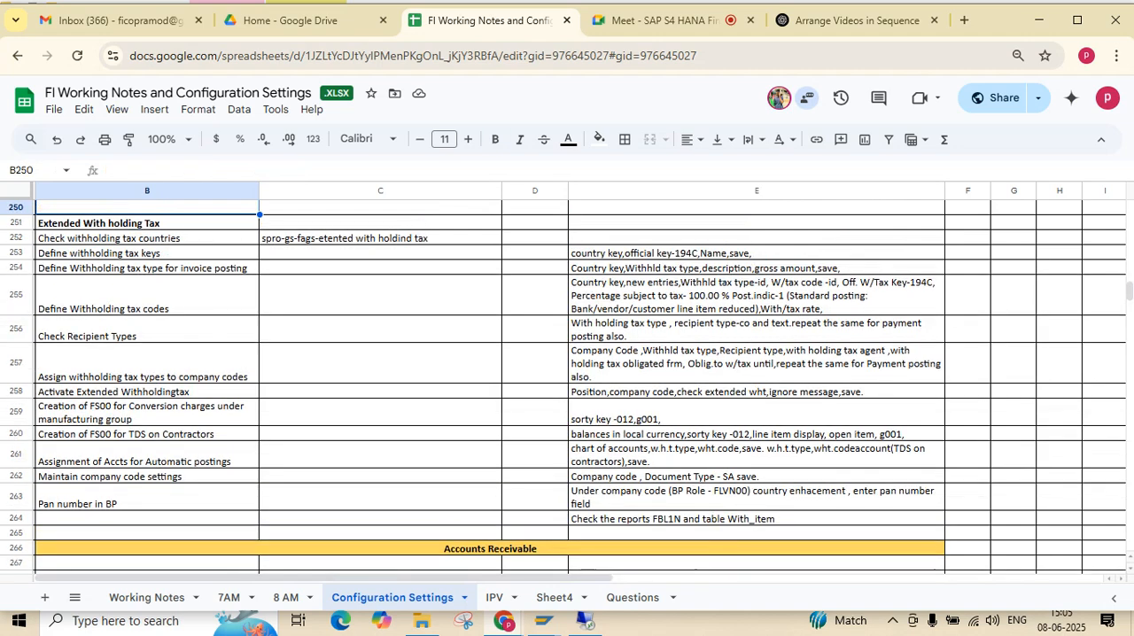